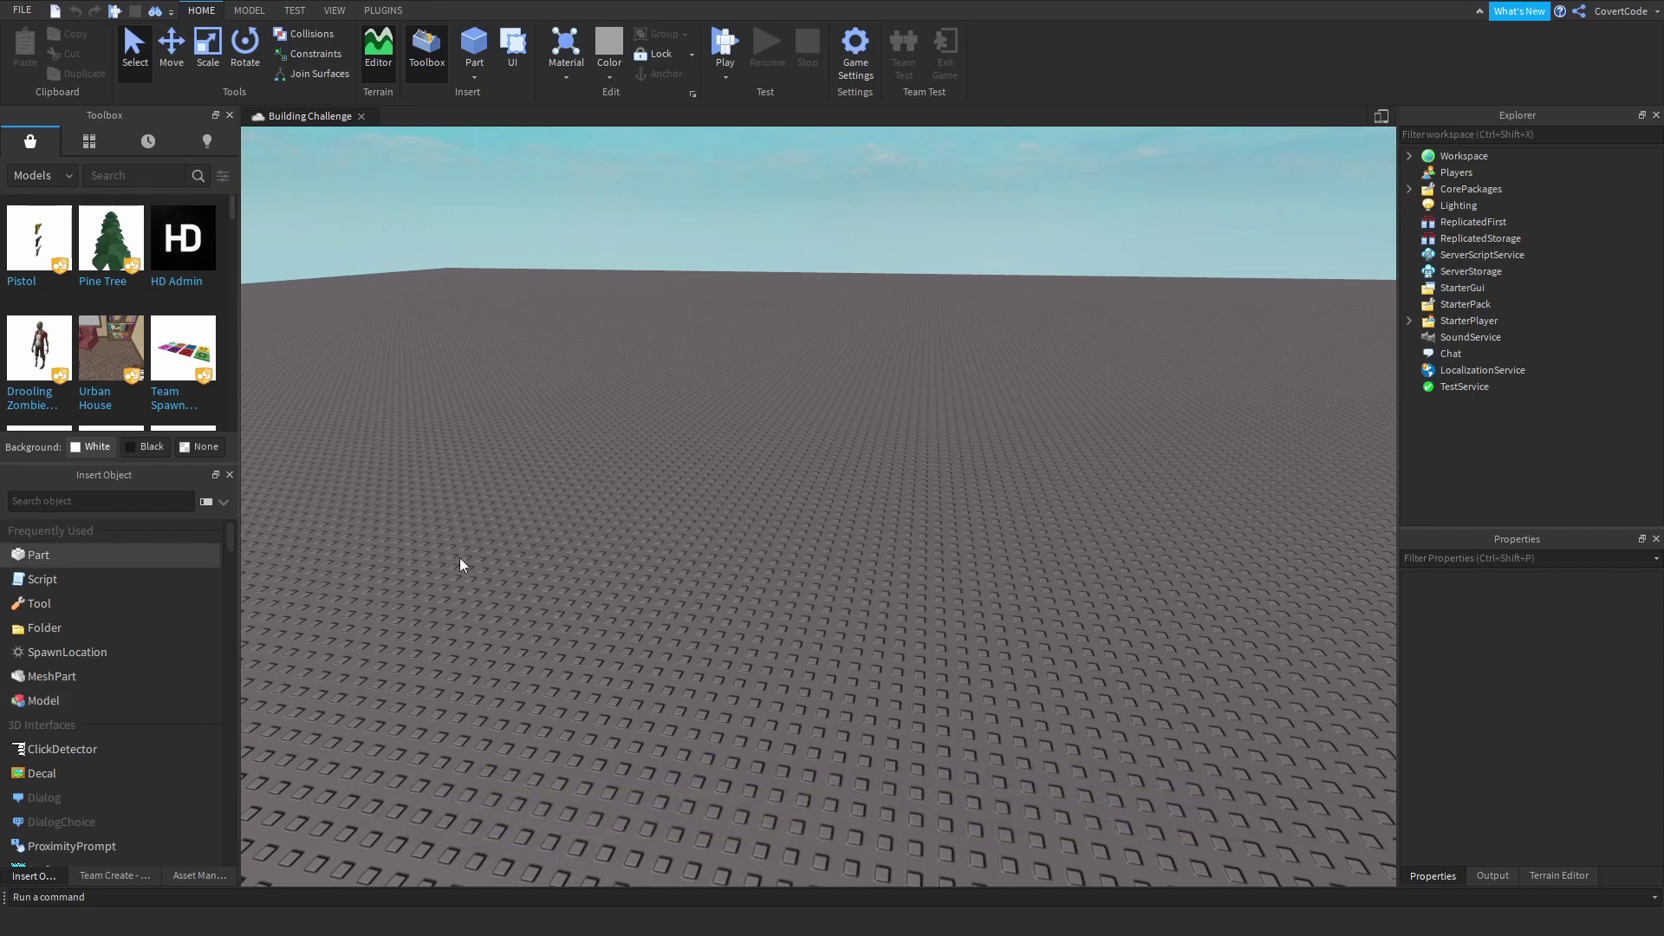
- Insert a block part onto the baseplate and anchor it
{"action": "left_click_drag", "start_coordinate": [67, 580], "coordinate": [82, 570]}
{"action": "left_click_drag", "start_coordinate": [285, 560], "coordinate": [768, 594]}
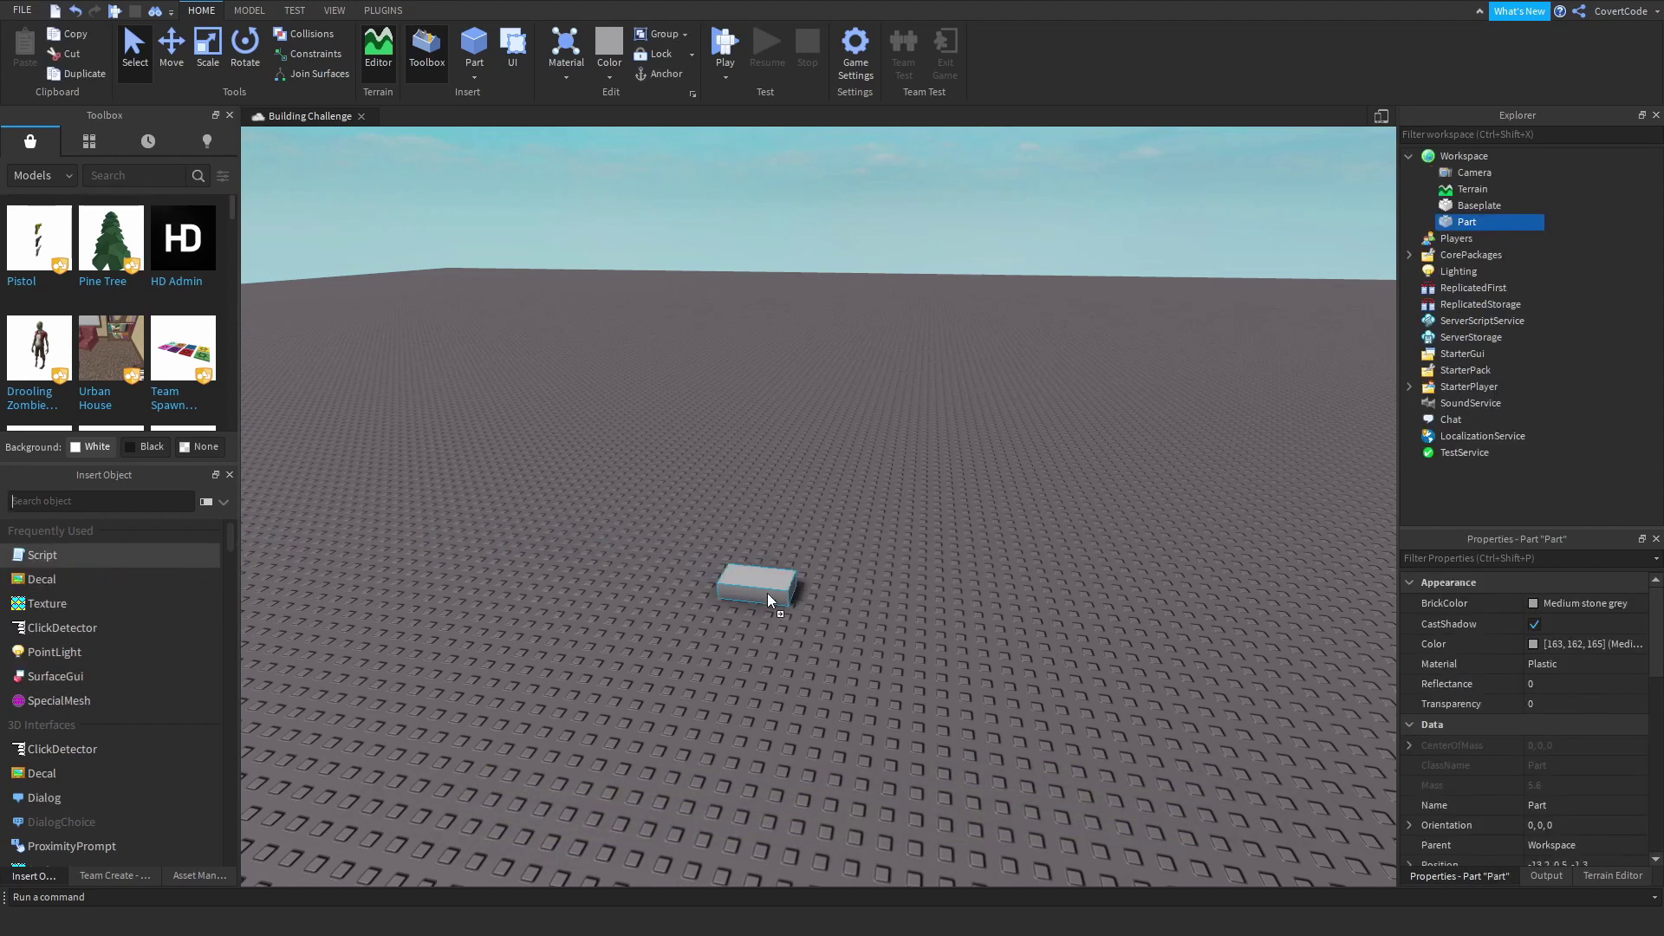
{"action": "scroll", "coordinate": [1412, 652], "scroll_direction": "down", "scroll_amount": 3}
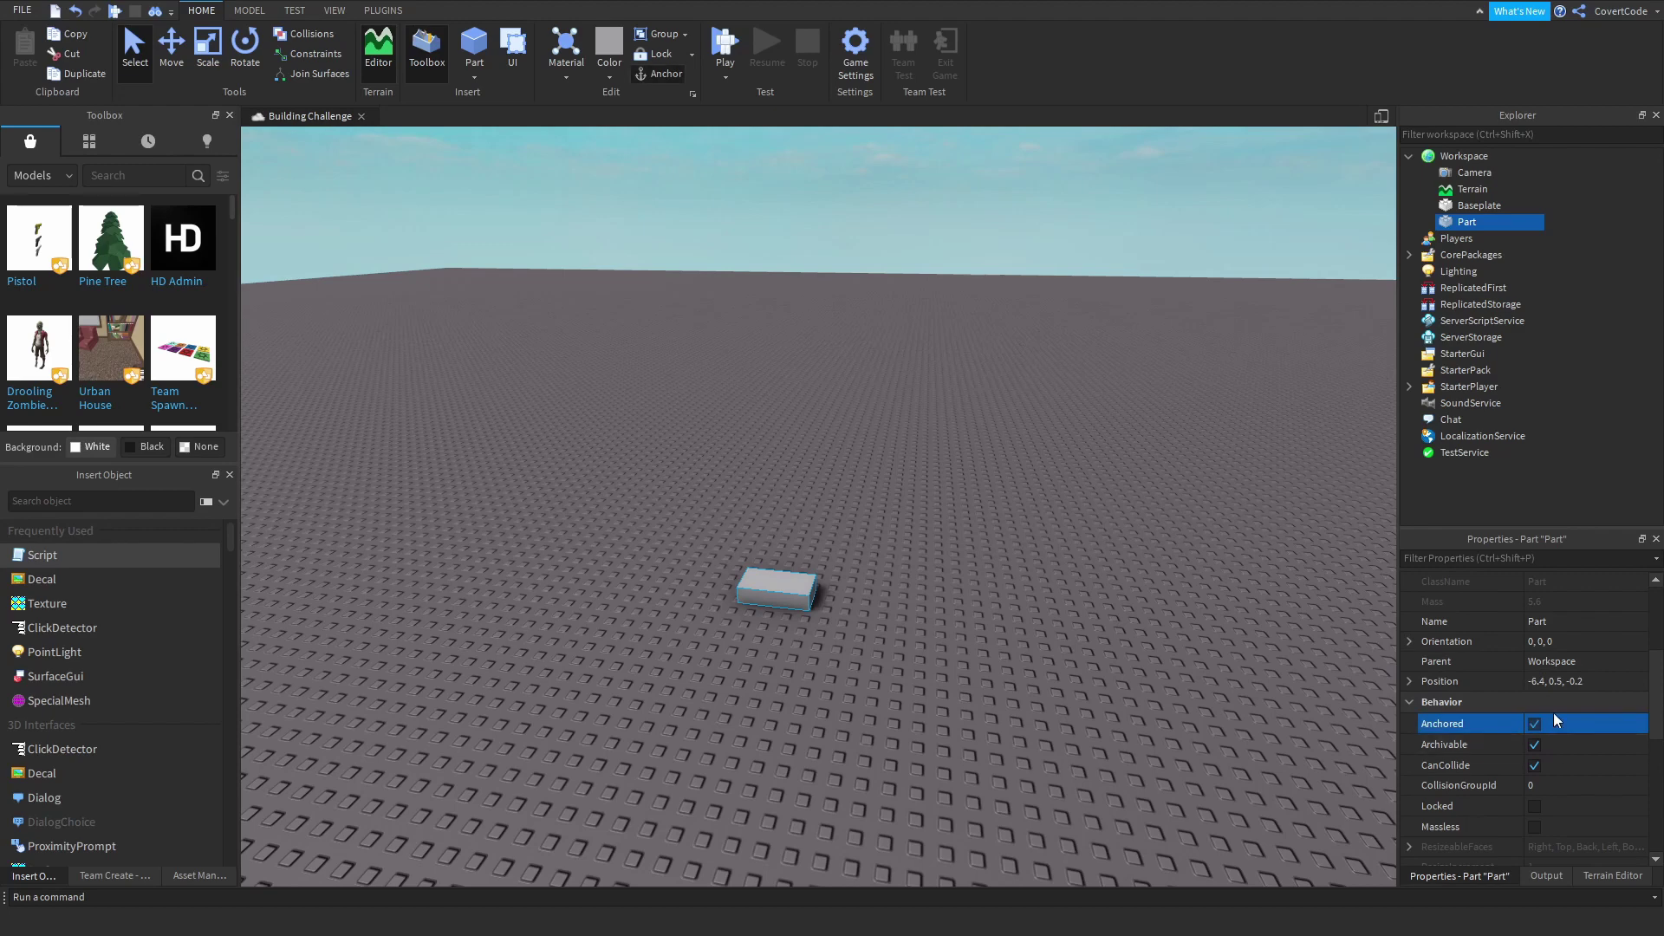
{"action": "scroll", "coordinate": [1553, 713], "scroll_direction": "up", "scroll_amount": 3}
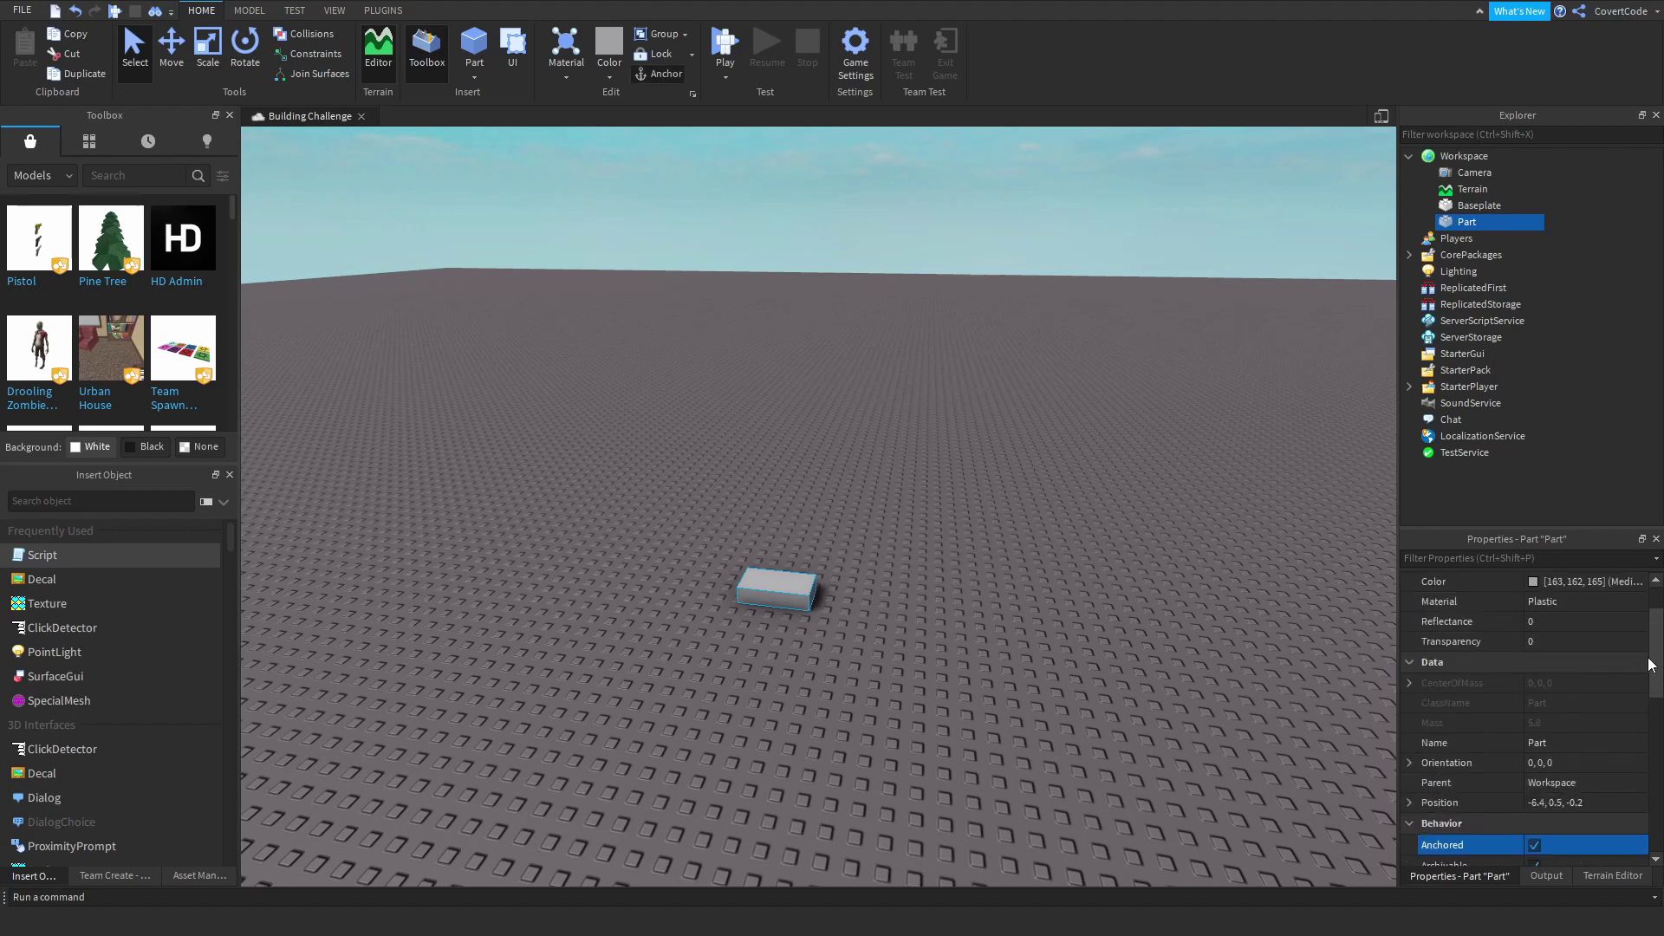
{"action": "left_click", "coordinate": [943, 594]}
{"action": "right_click_drag", "start_coordinate": [943, 594], "coordinate": [872, 557]}
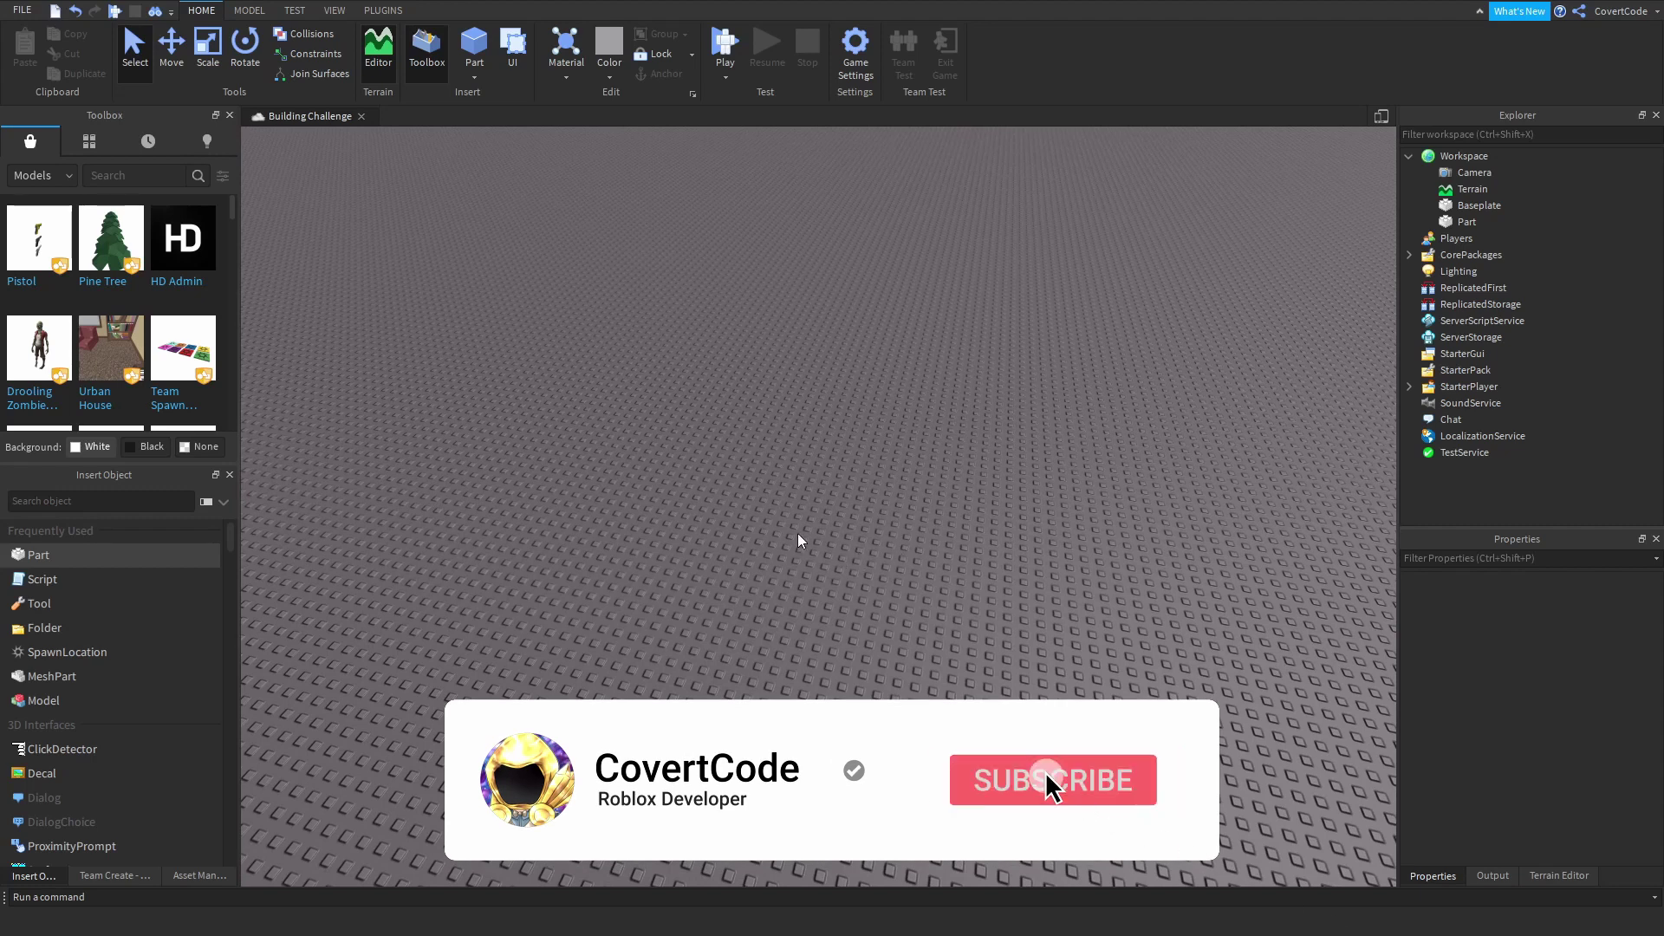
{"action": "right_click_drag", "start_coordinate": [586, 447], "coordinate": [313, 340]}
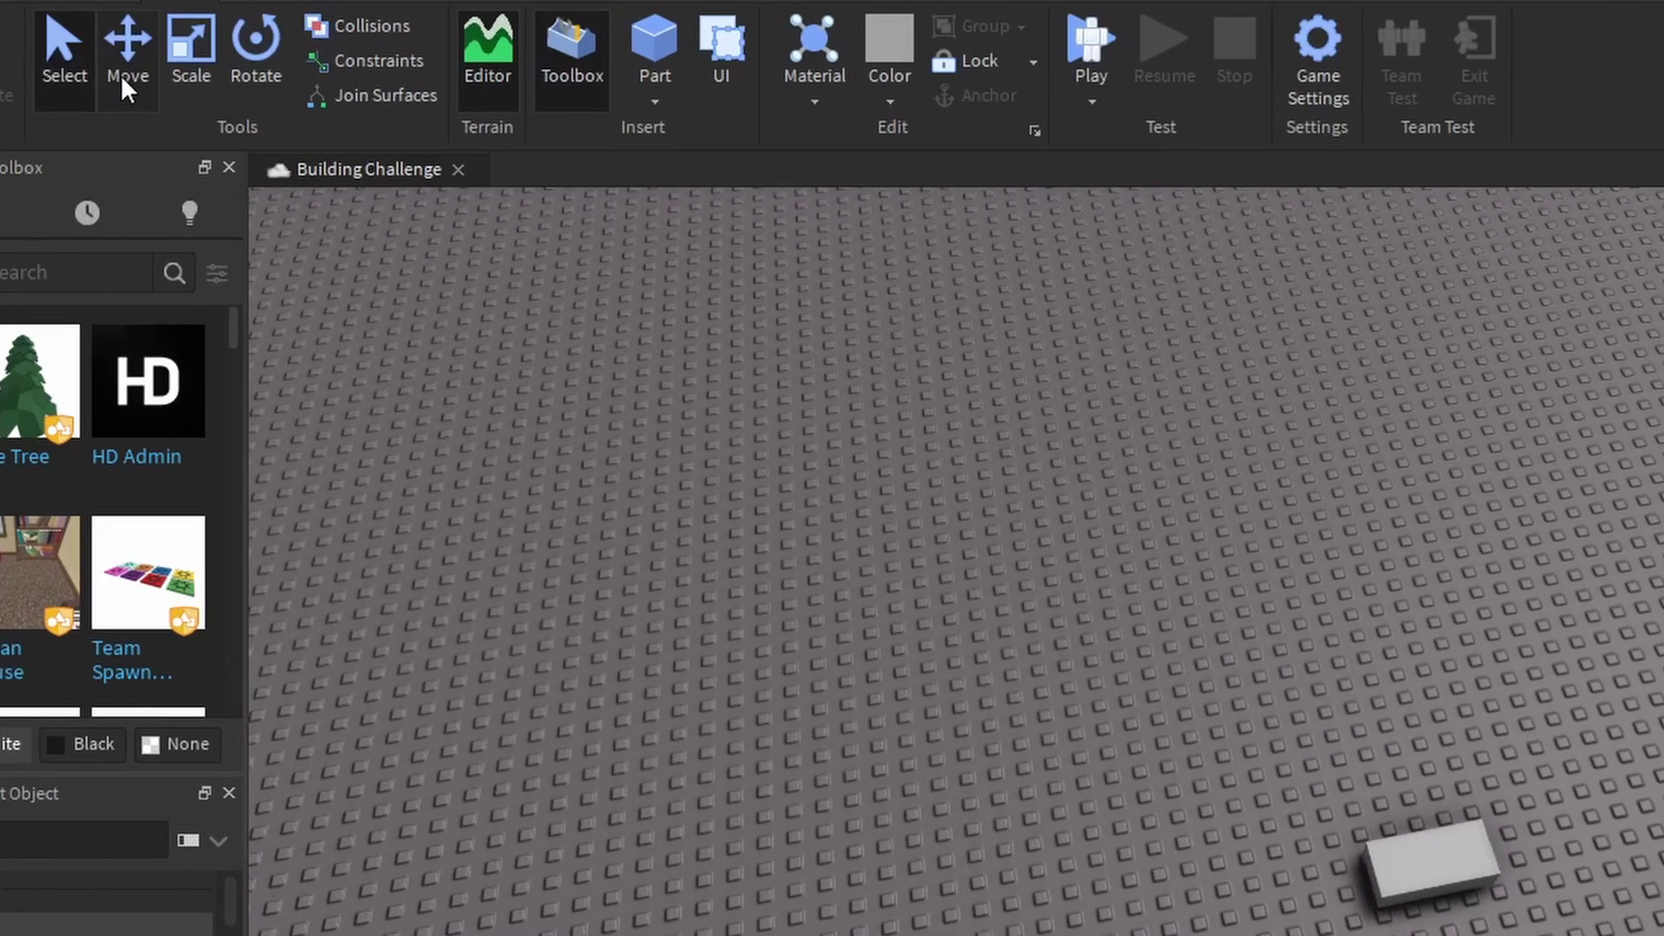
{"action": "left_click", "coordinate": [191, 65]}
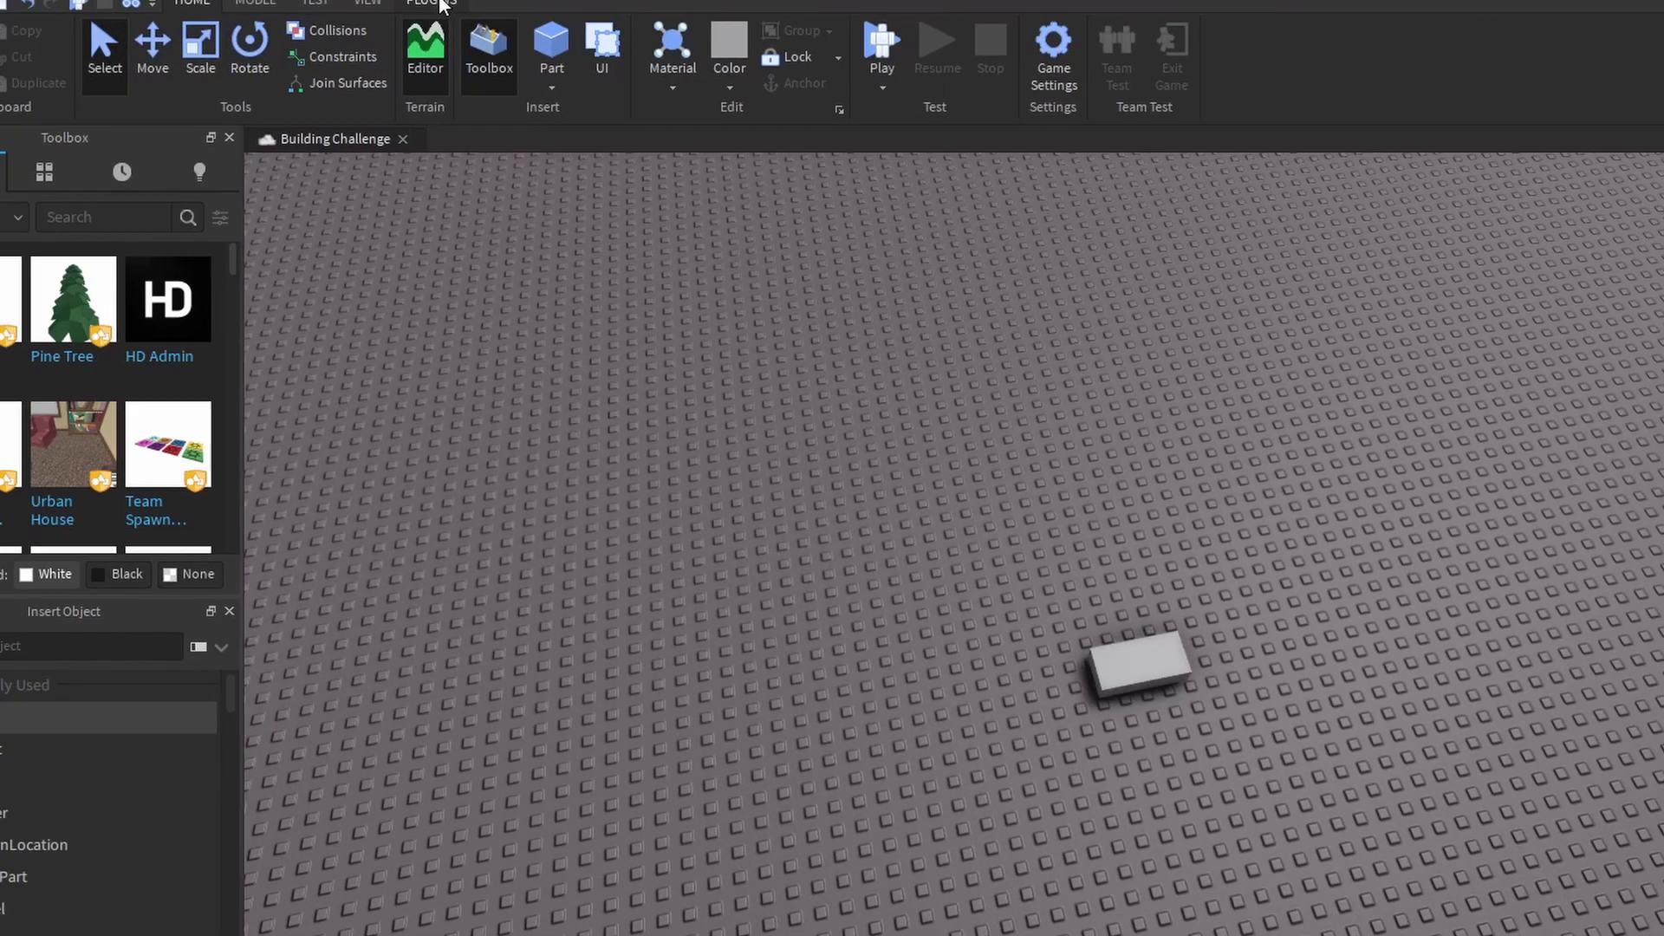
{"action": "left_click", "coordinate": [383, 10]}
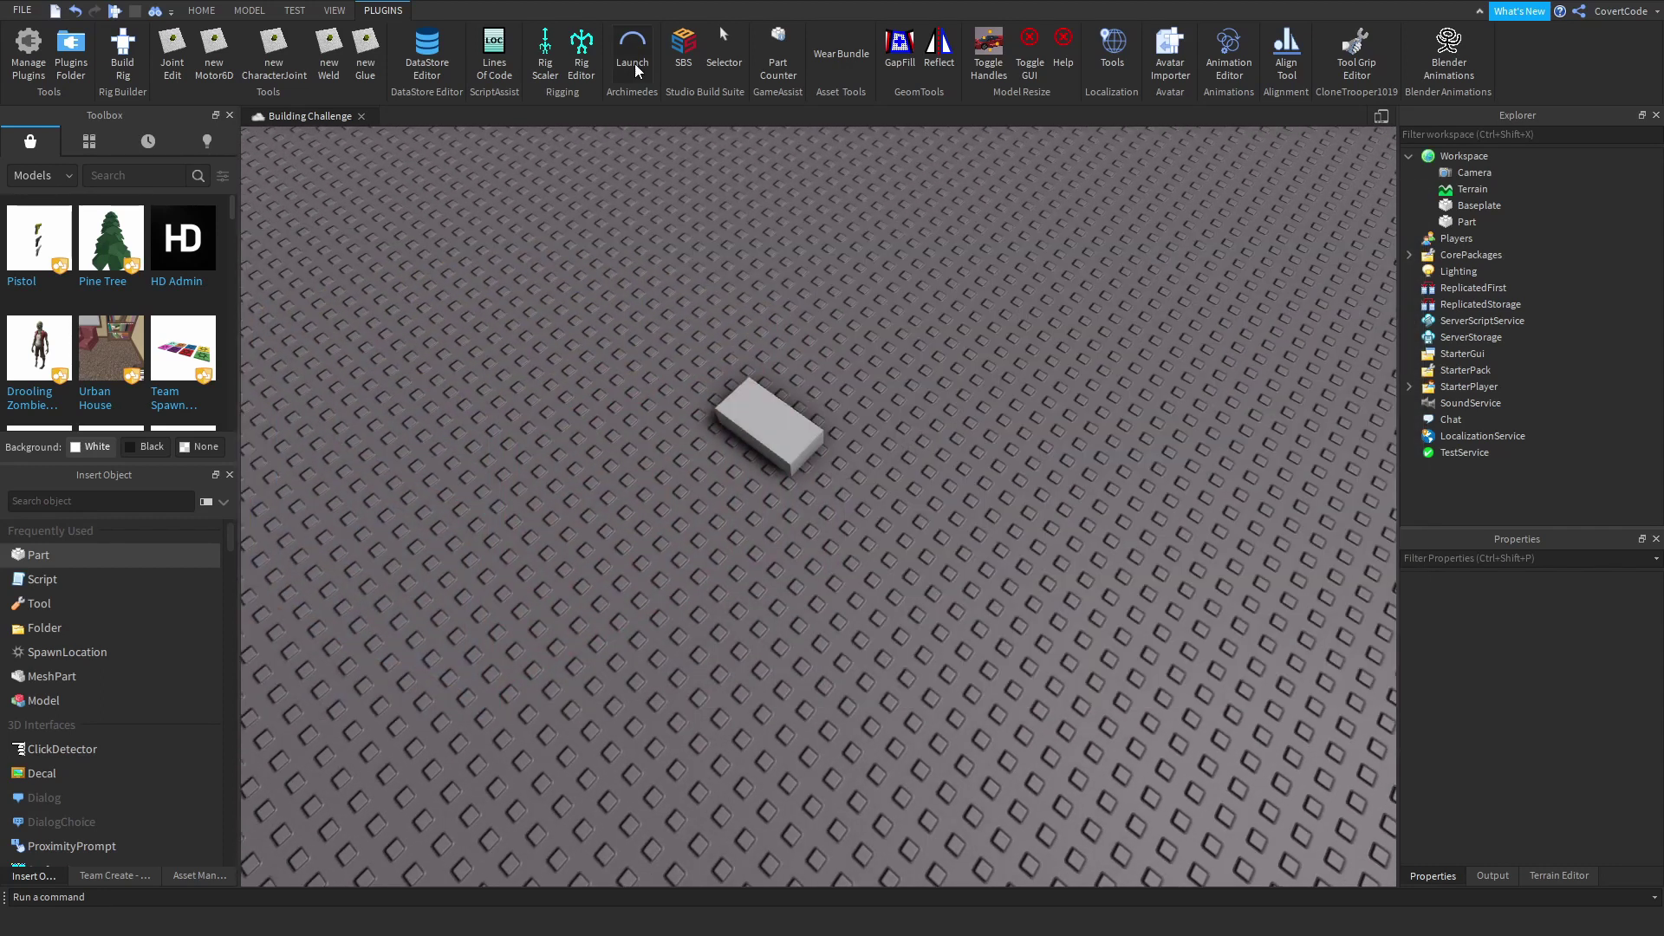
{"action": "left_click", "coordinate": [634, 63]}
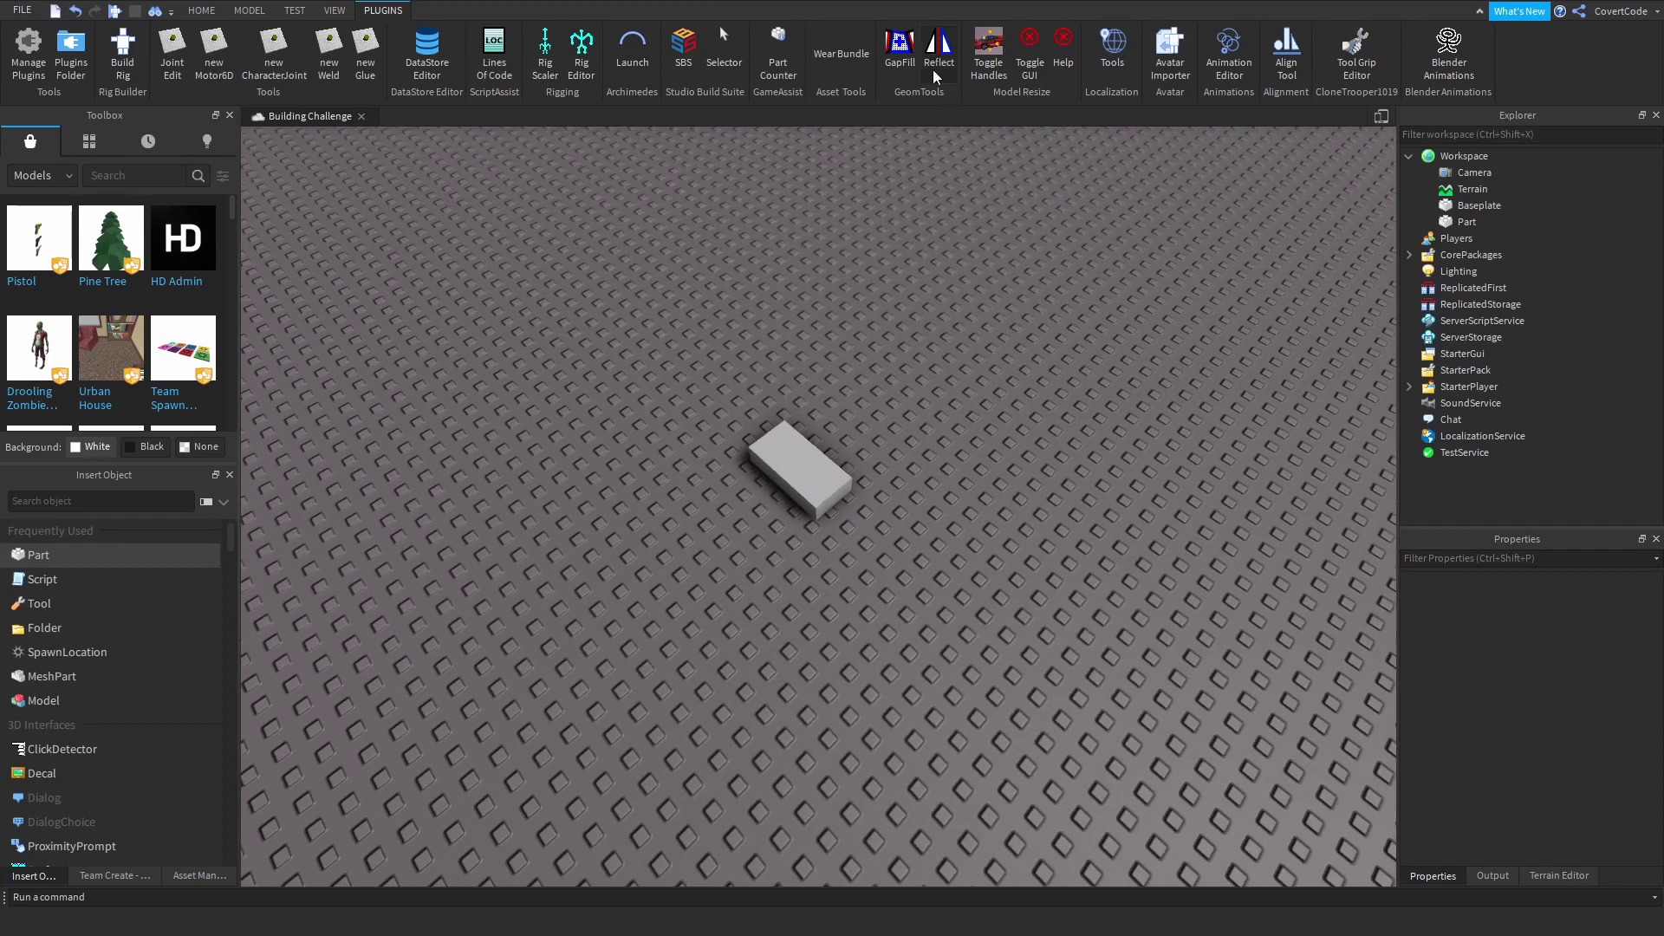
{"action": "left_click", "coordinate": [247, 12]}
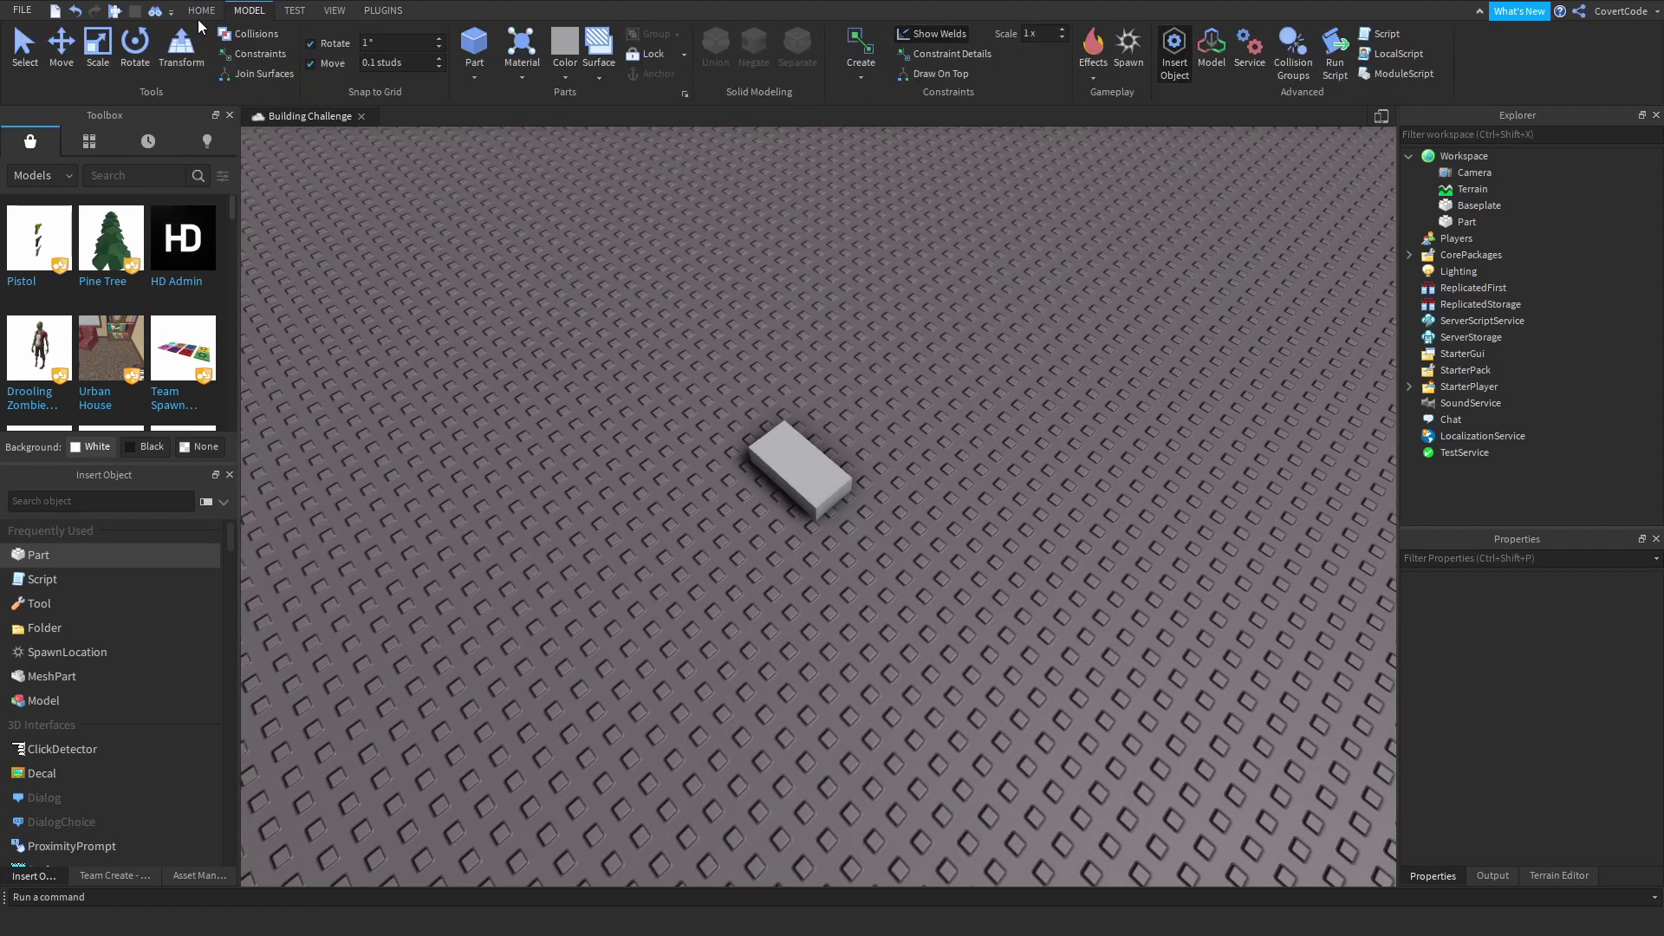
{"action": "left_click", "coordinate": [201, 11]}
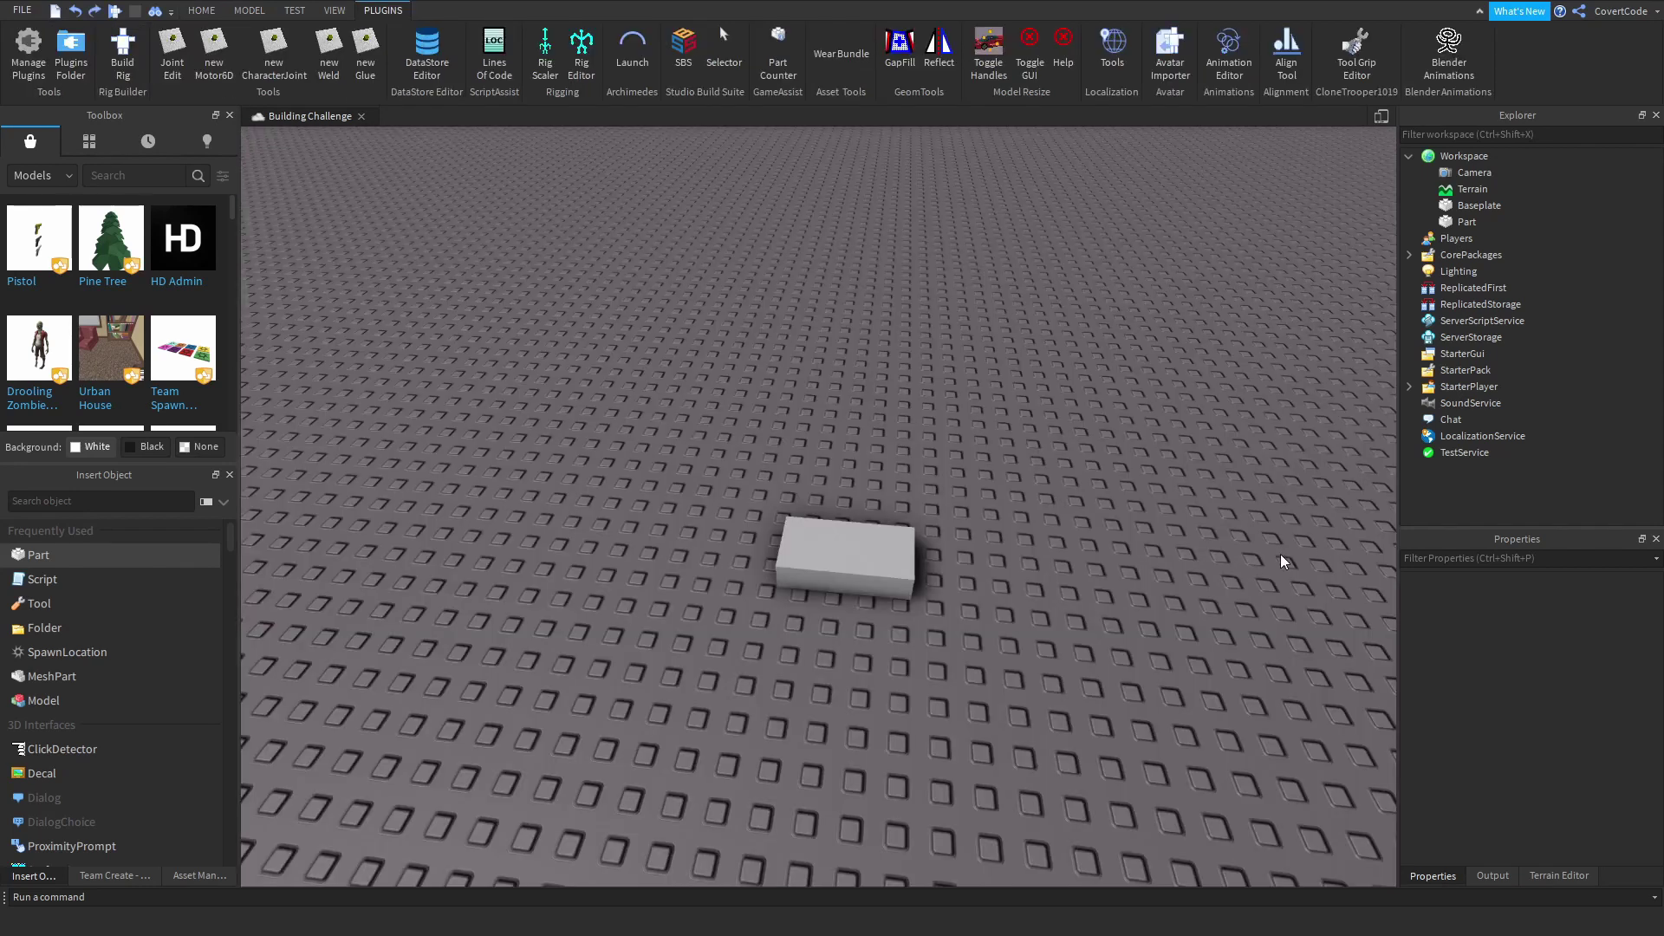
{"action": "right_click_drag", "start_coordinate": [1281, 561], "coordinate": [1242, 543]}
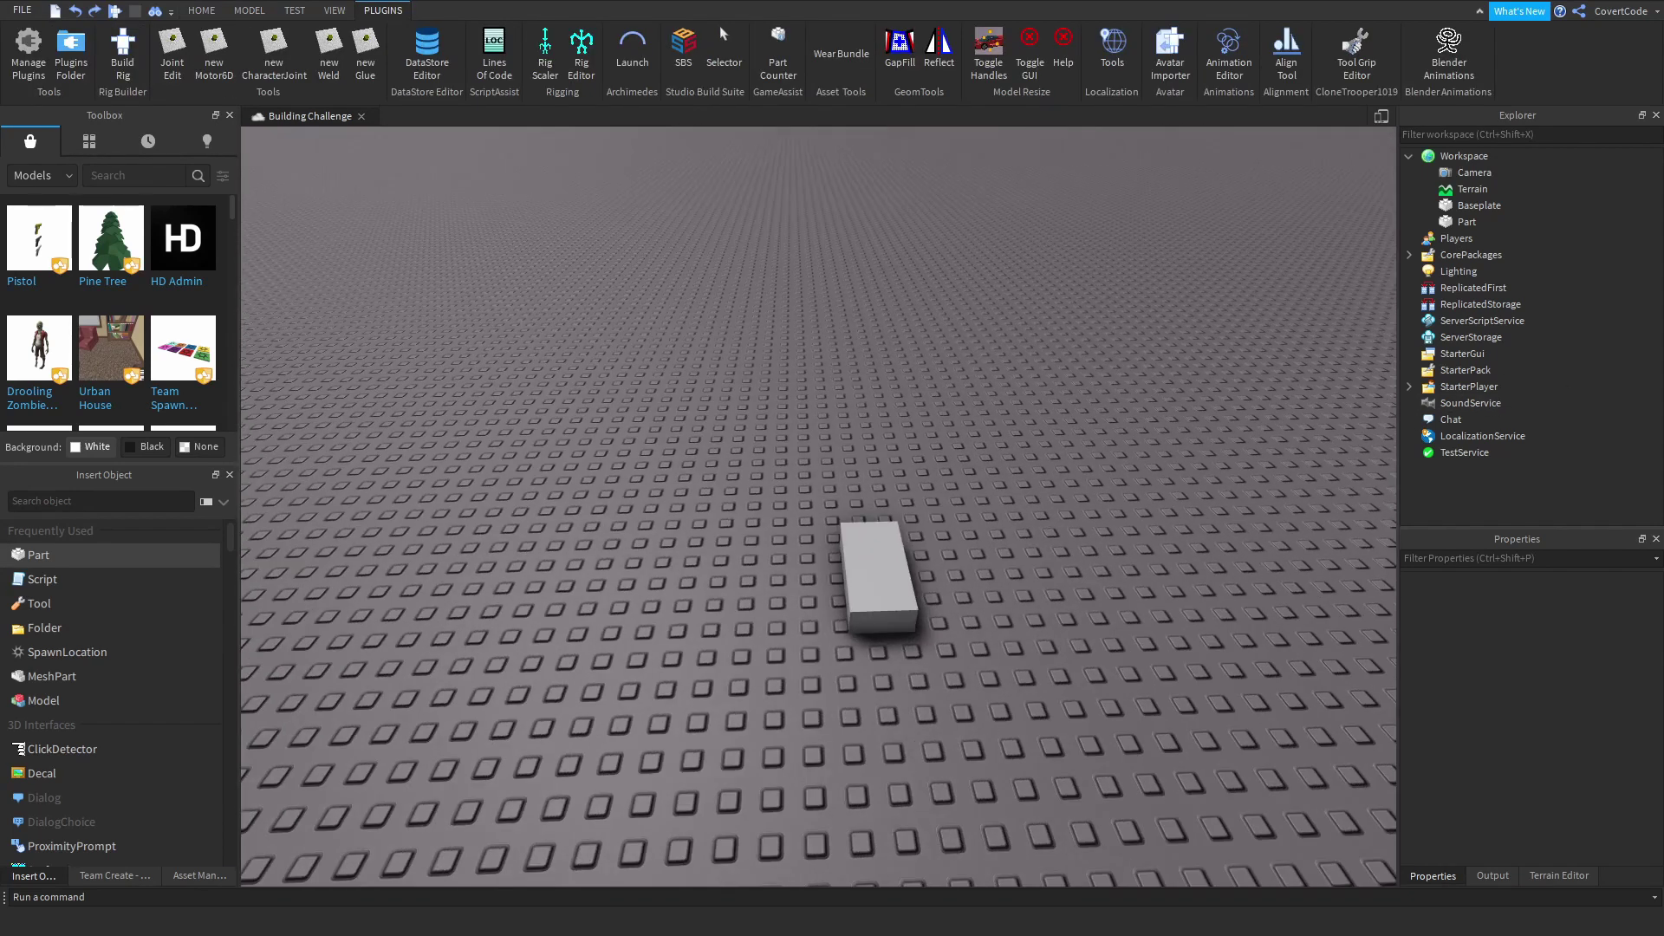
- Add a Block Rig dummy character near the part with the Rig Builder
{"action": "left_click", "coordinate": [122, 61]}
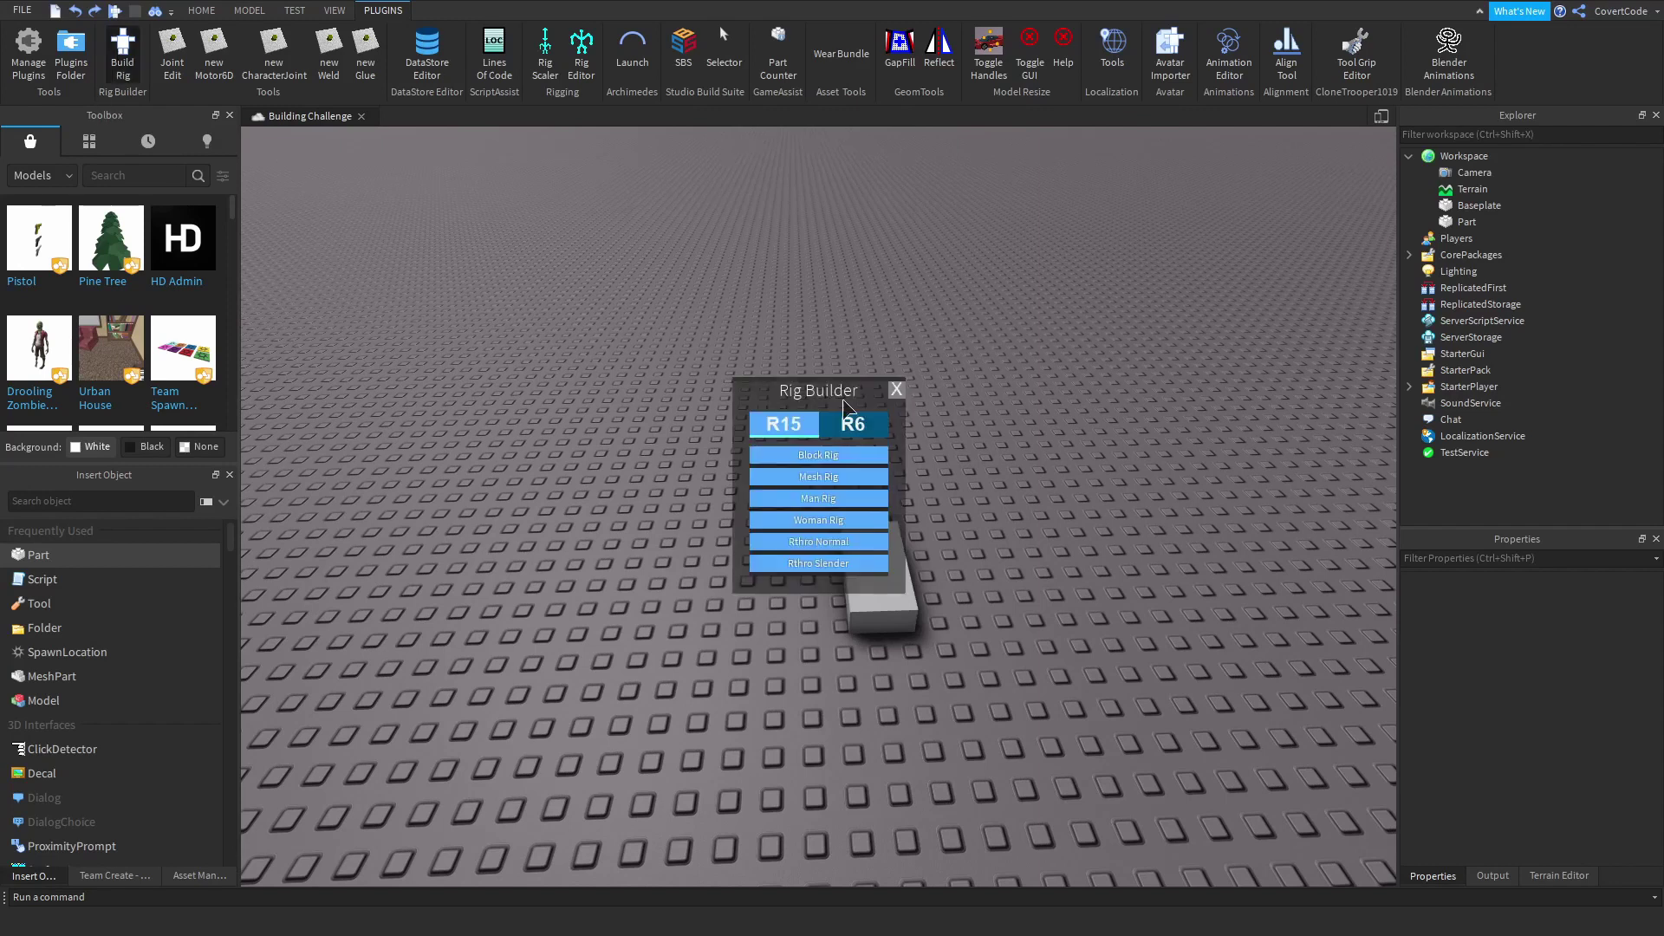
{"action": "left_click", "coordinate": [861, 453]}
{"action": "left_click_drag", "start_coordinate": [854, 511], "coordinate": [743, 539]}
{"action": "left_click", "coordinate": [794, 581]}
- Reposition the grey part in front of the dummy, oriented at 90° about the vertical axis
{"action": "left_click", "coordinate": [885, 602]}
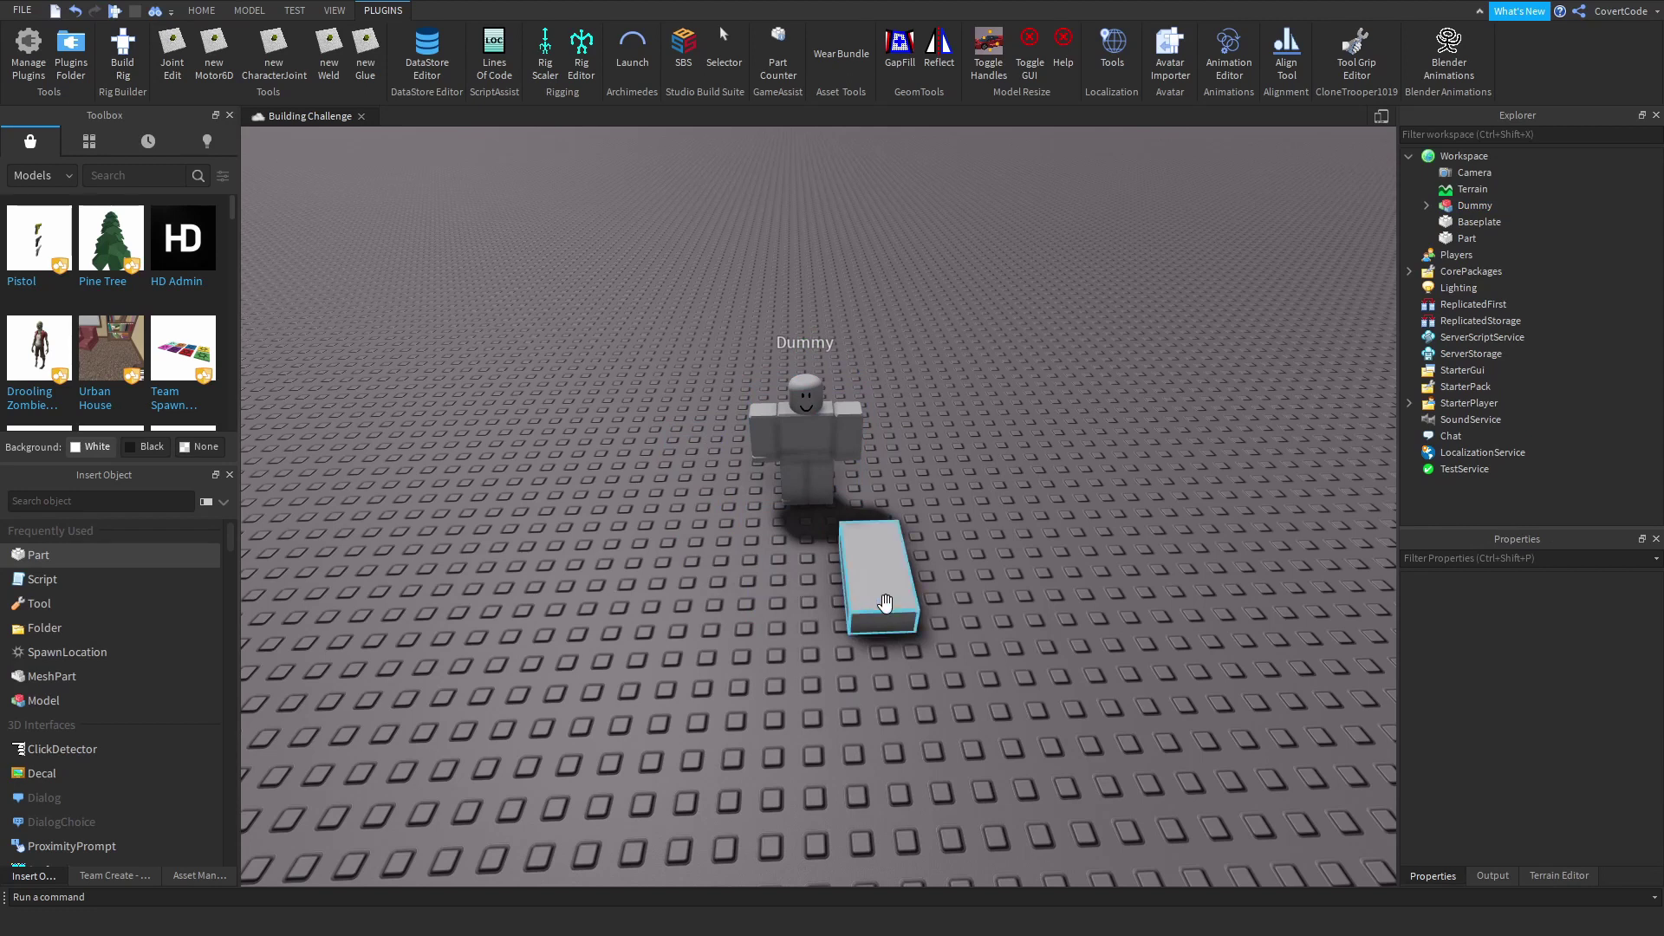
{"action": "left_click_drag", "start_coordinate": [885, 603], "coordinate": [928, 577]}
{"action": "left_click", "coordinate": [1079, 678]}
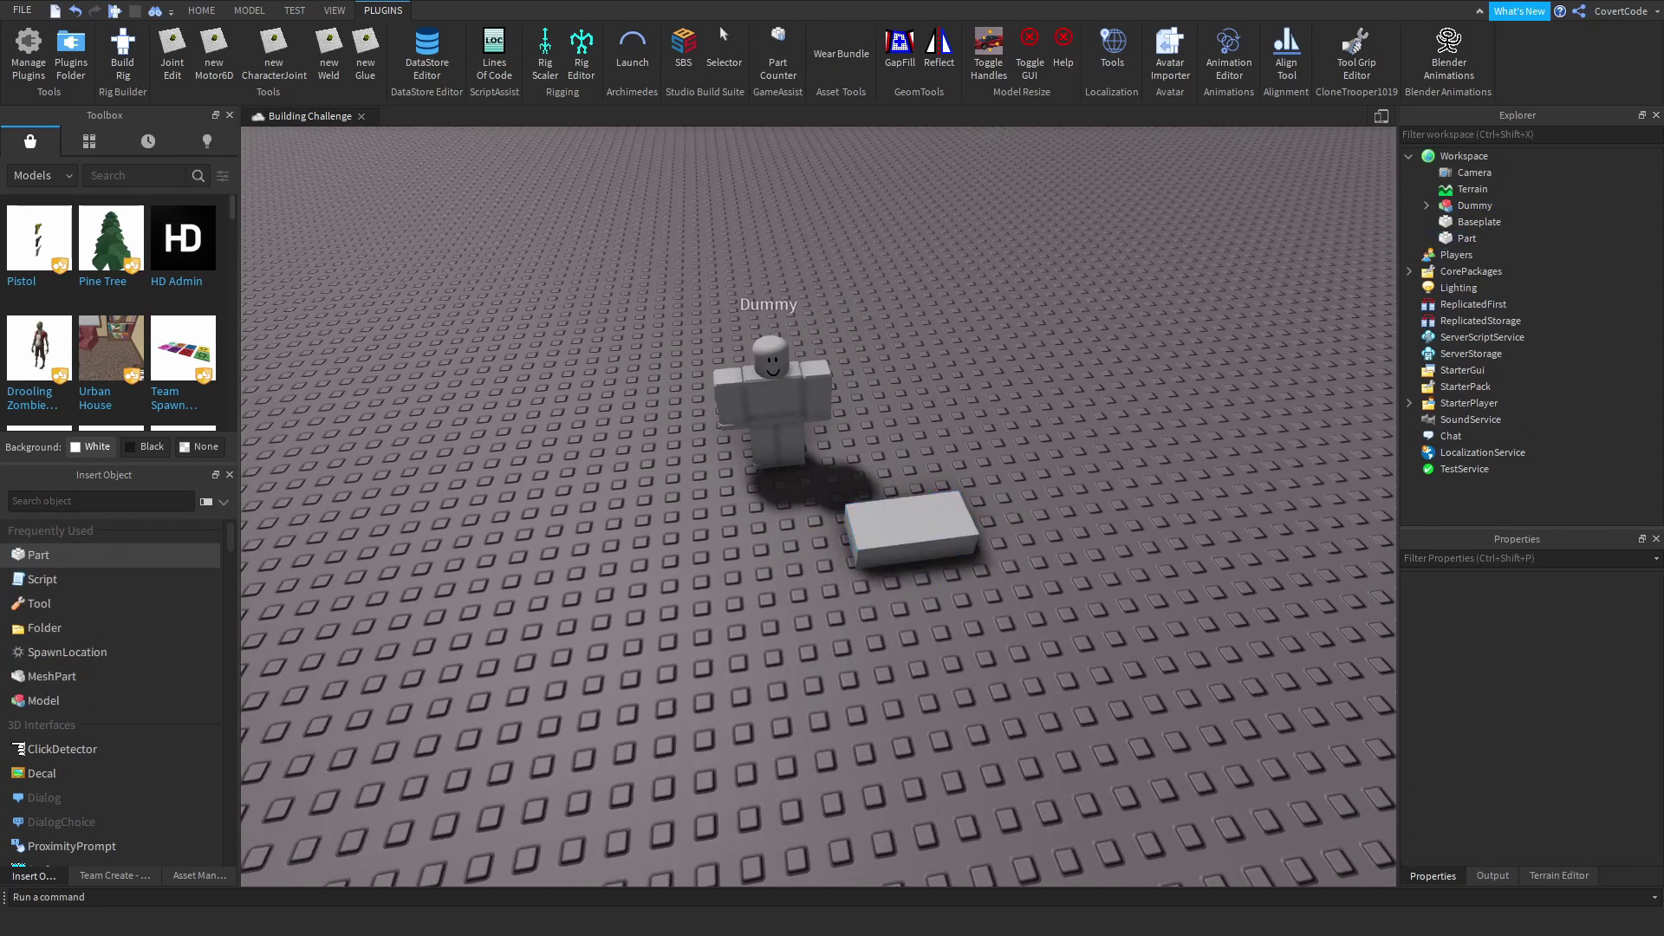
- Lengthen the grey part along its long axis and set its BrickColor to Bright blue
{"action": "left_click", "coordinate": [910, 524]}
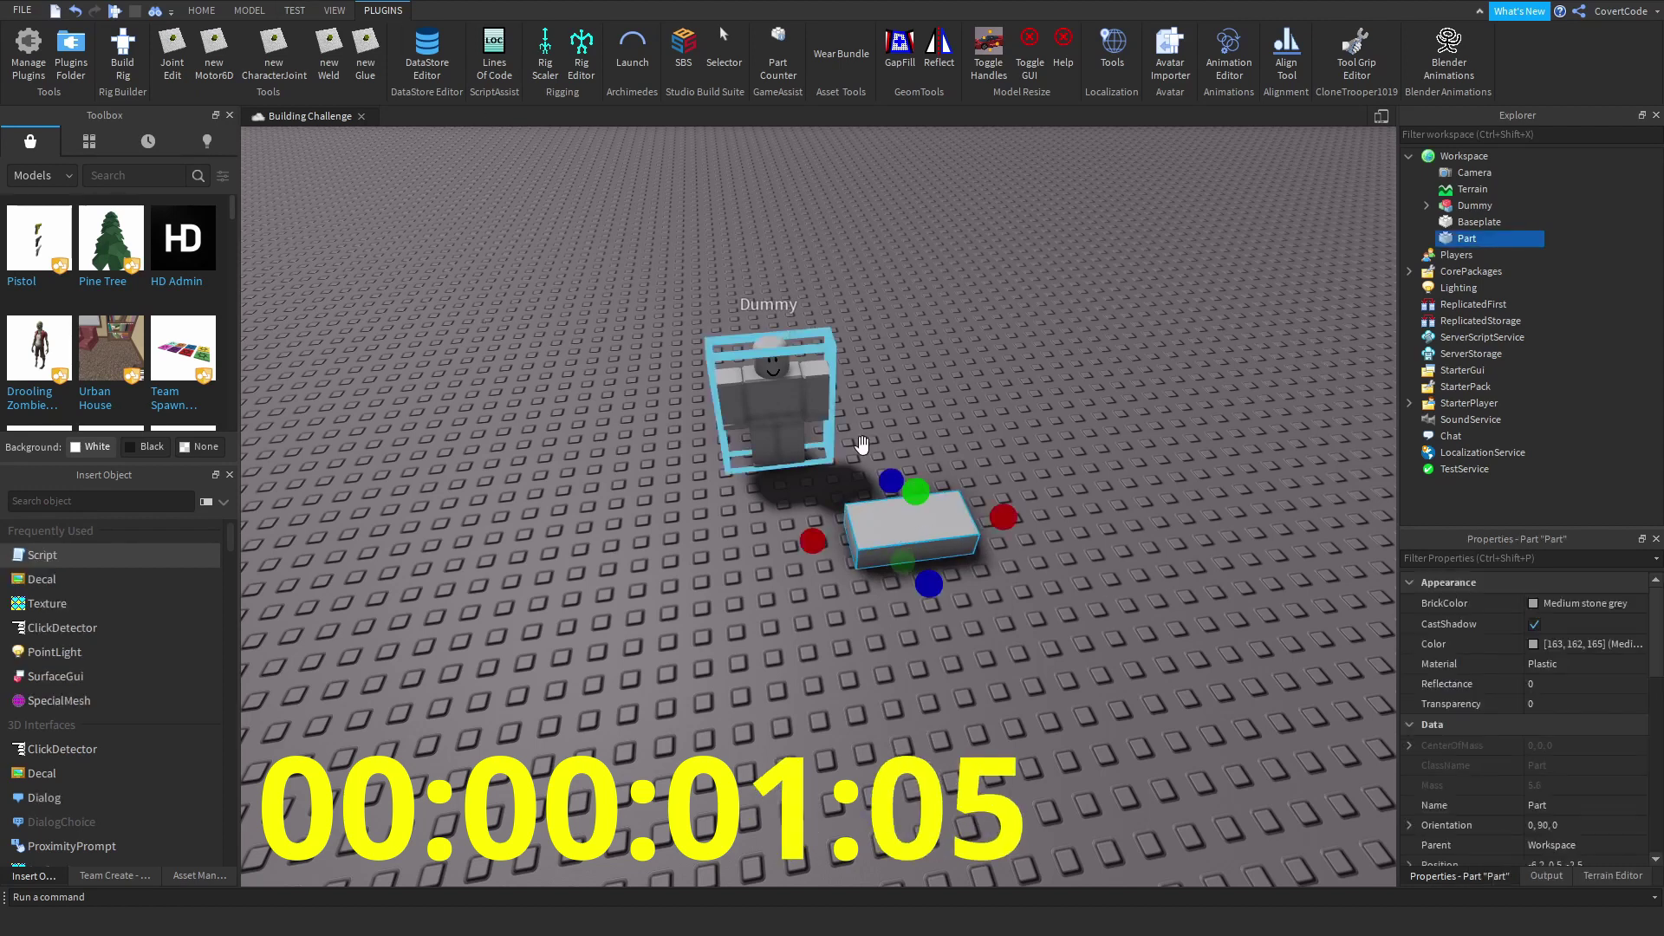
{"action": "left_click_drag", "start_coordinate": [810, 538], "coordinate": [646, 552]}
{"action": "left_click", "coordinate": [1577, 604]}
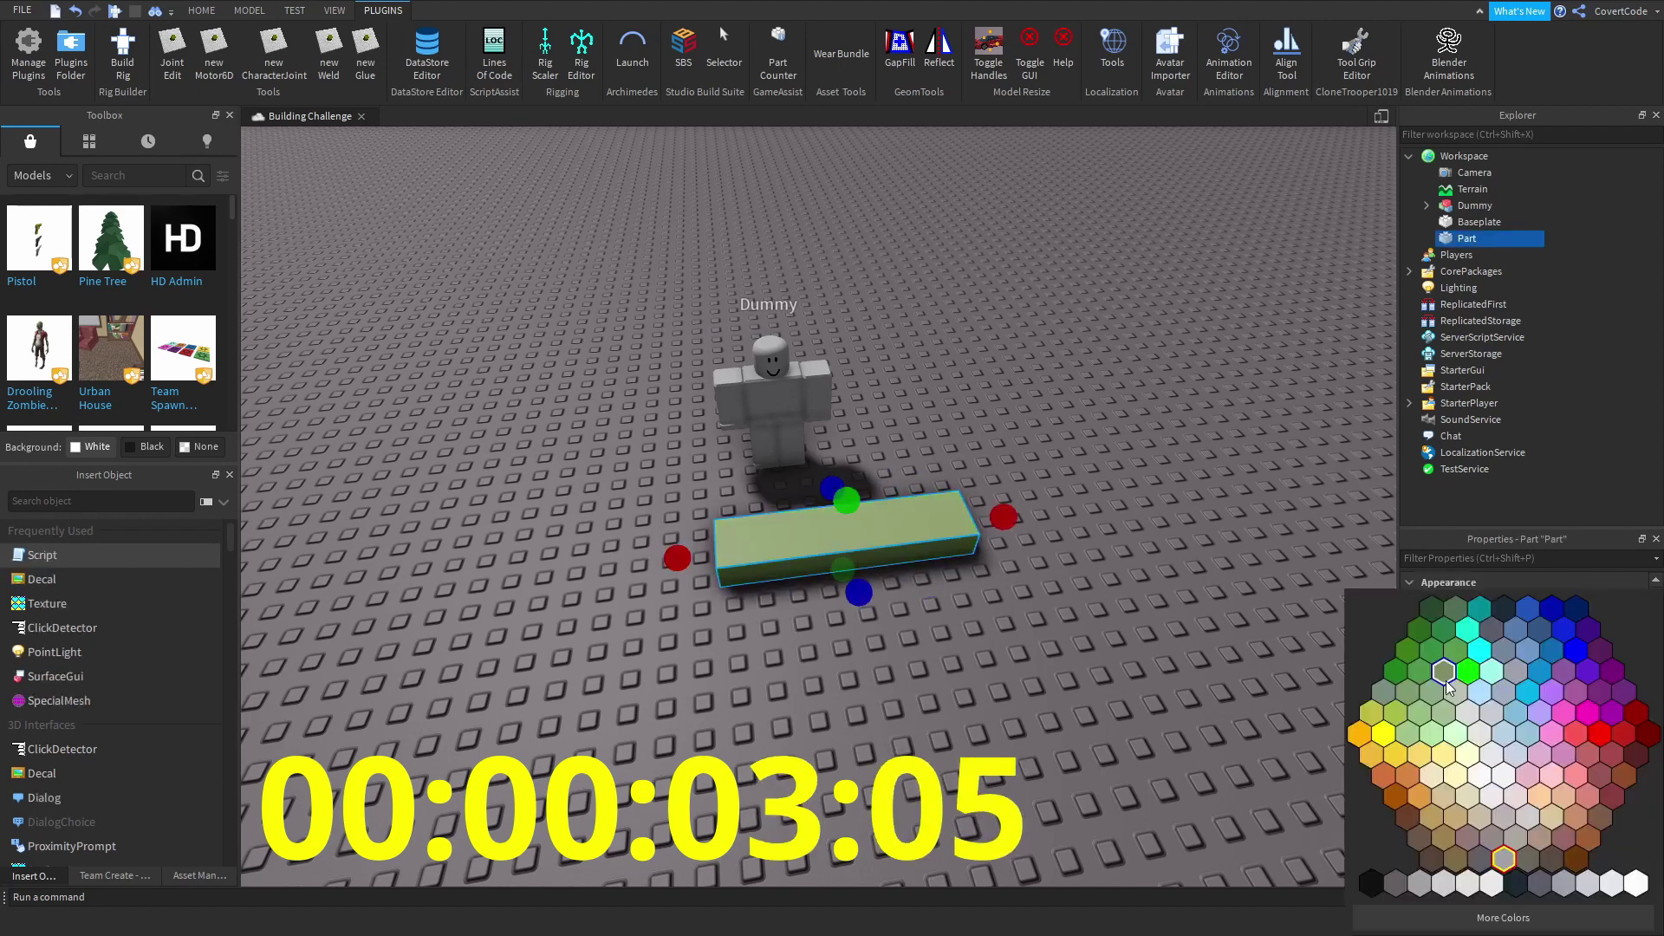
{"action": "left_click", "coordinate": [1529, 671]}
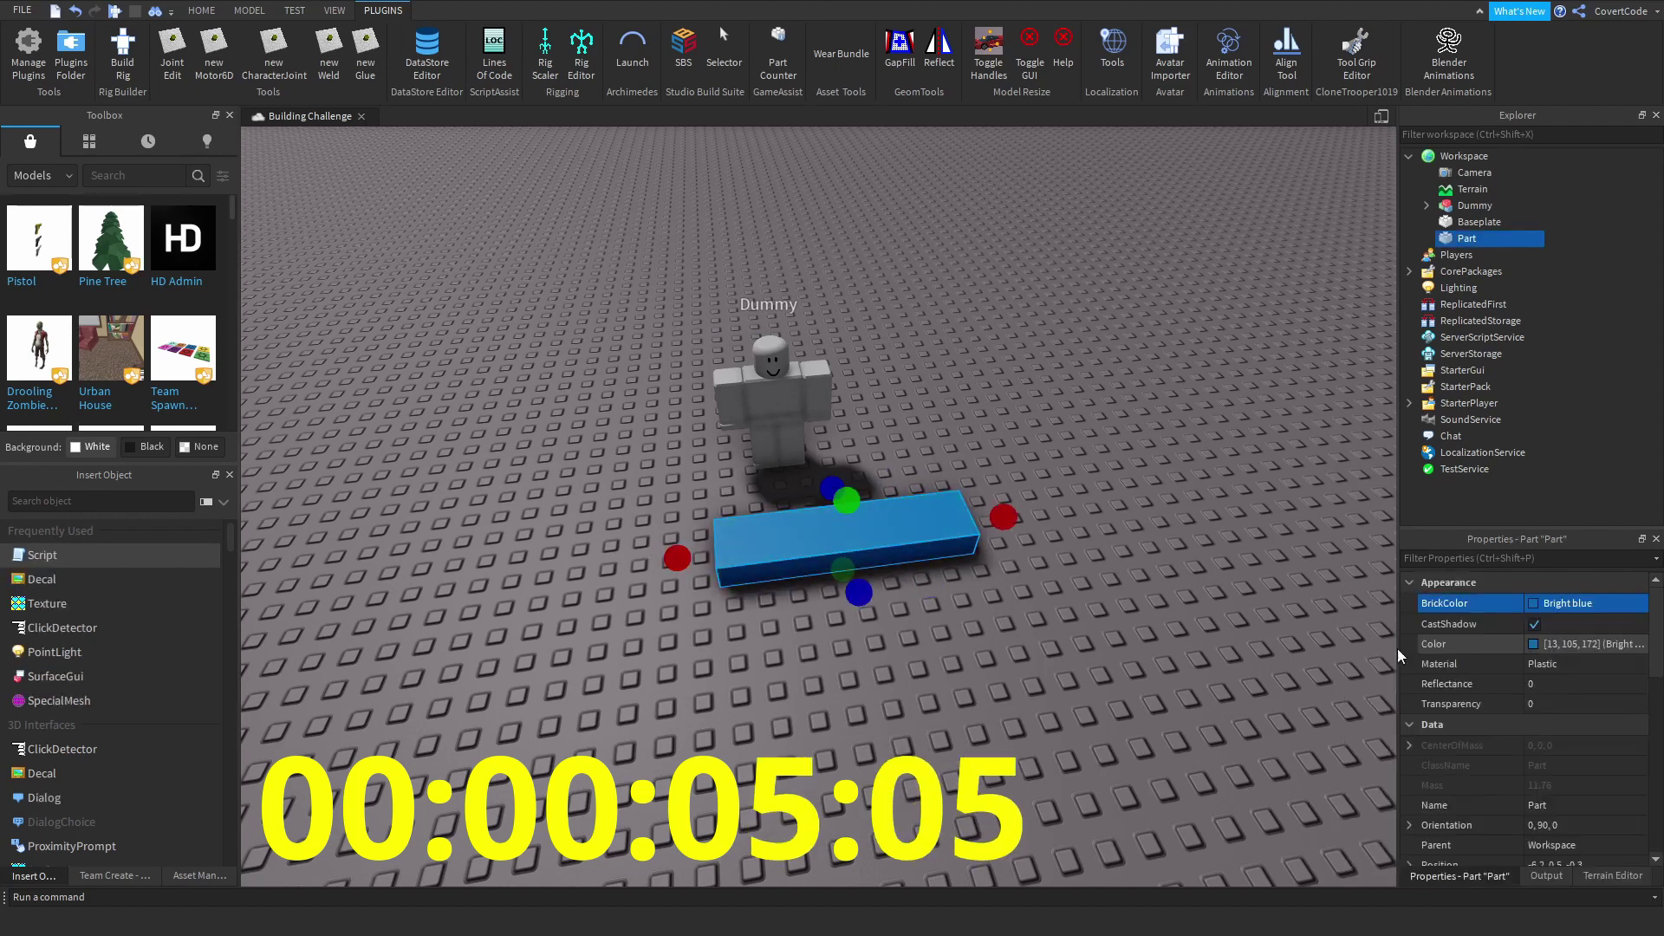
- Scale the blue part longer, deeper and taller into a large rectangular block many times the dummy's size
{"action": "left_click", "coordinate": [934, 535]}
{"action": "key", "text": "a"}
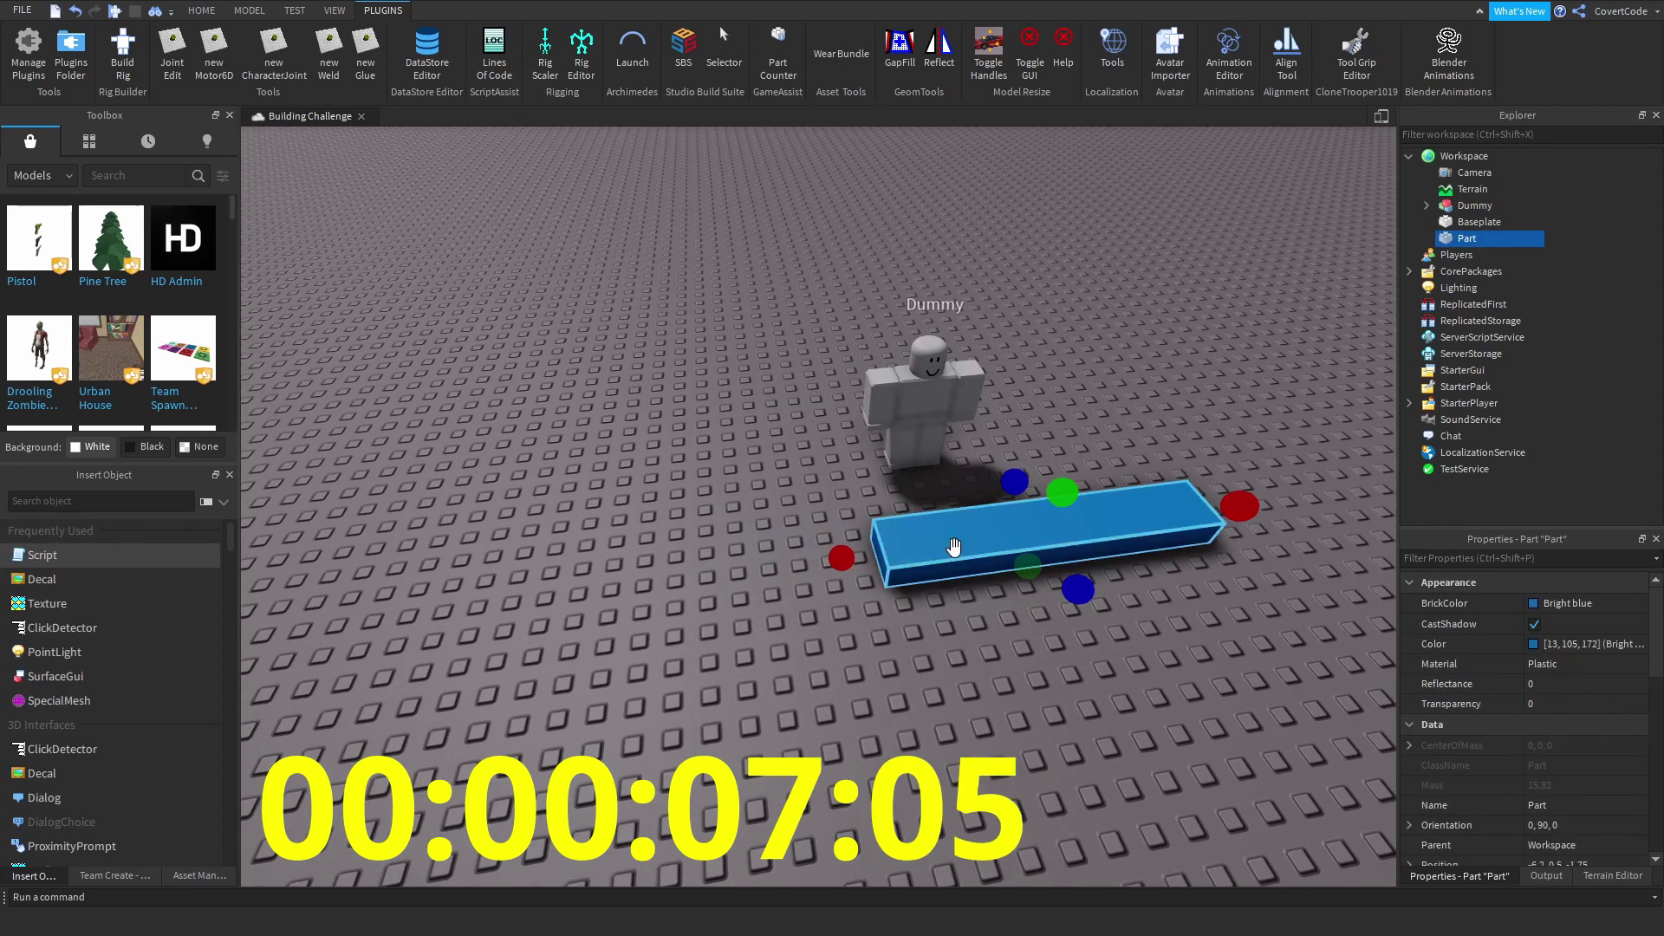
{"action": "left_click_drag", "start_coordinate": [846, 557], "coordinate": [569, 587]}
{"action": "key", "text": "a"}
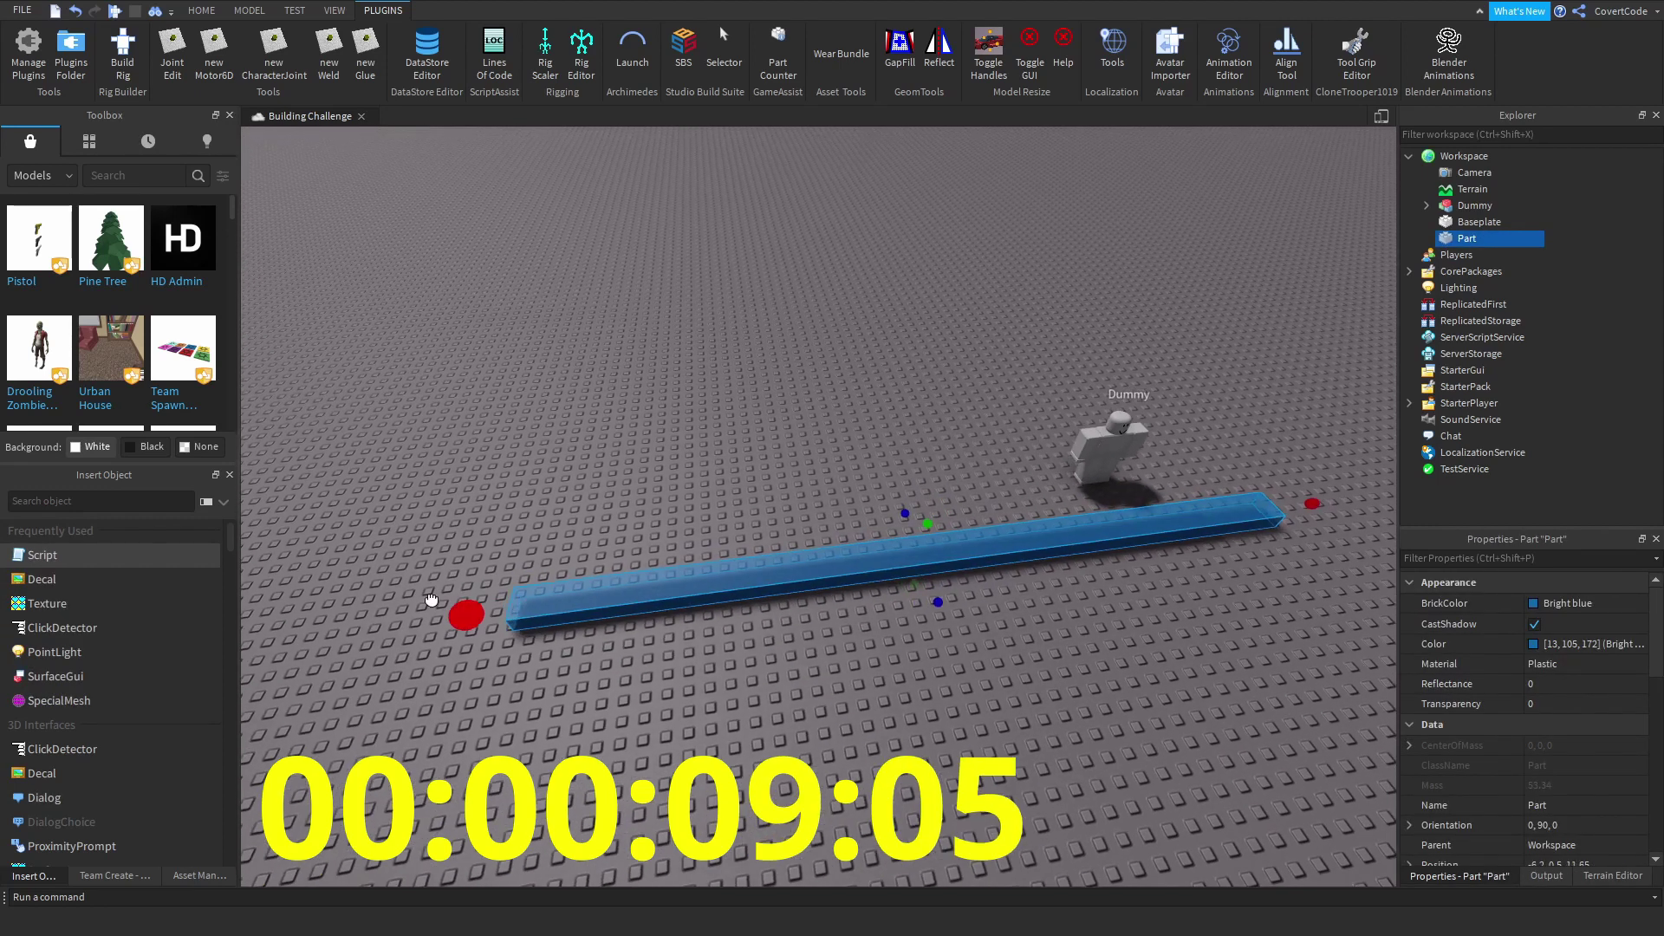
{"action": "left_click_drag", "start_coordinate": [820, 520], "coordinate": [1065, 444]}
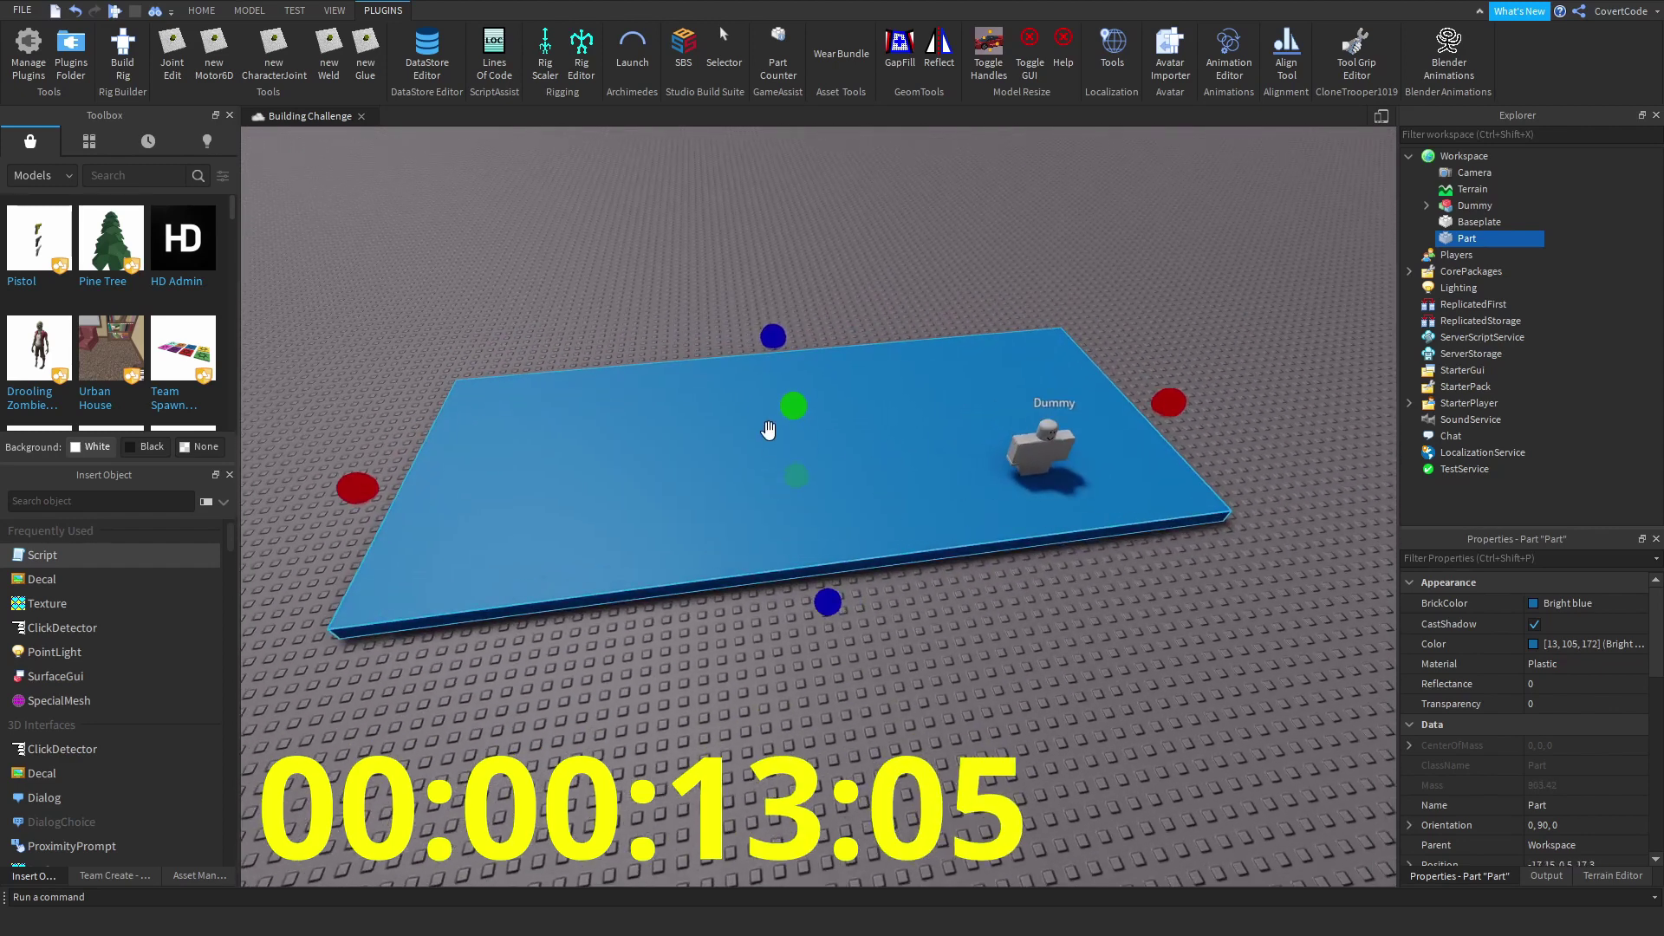
{"action": "left_click_drag", "start_coordinate": [773, 428], "coordinate": [772, 346]}
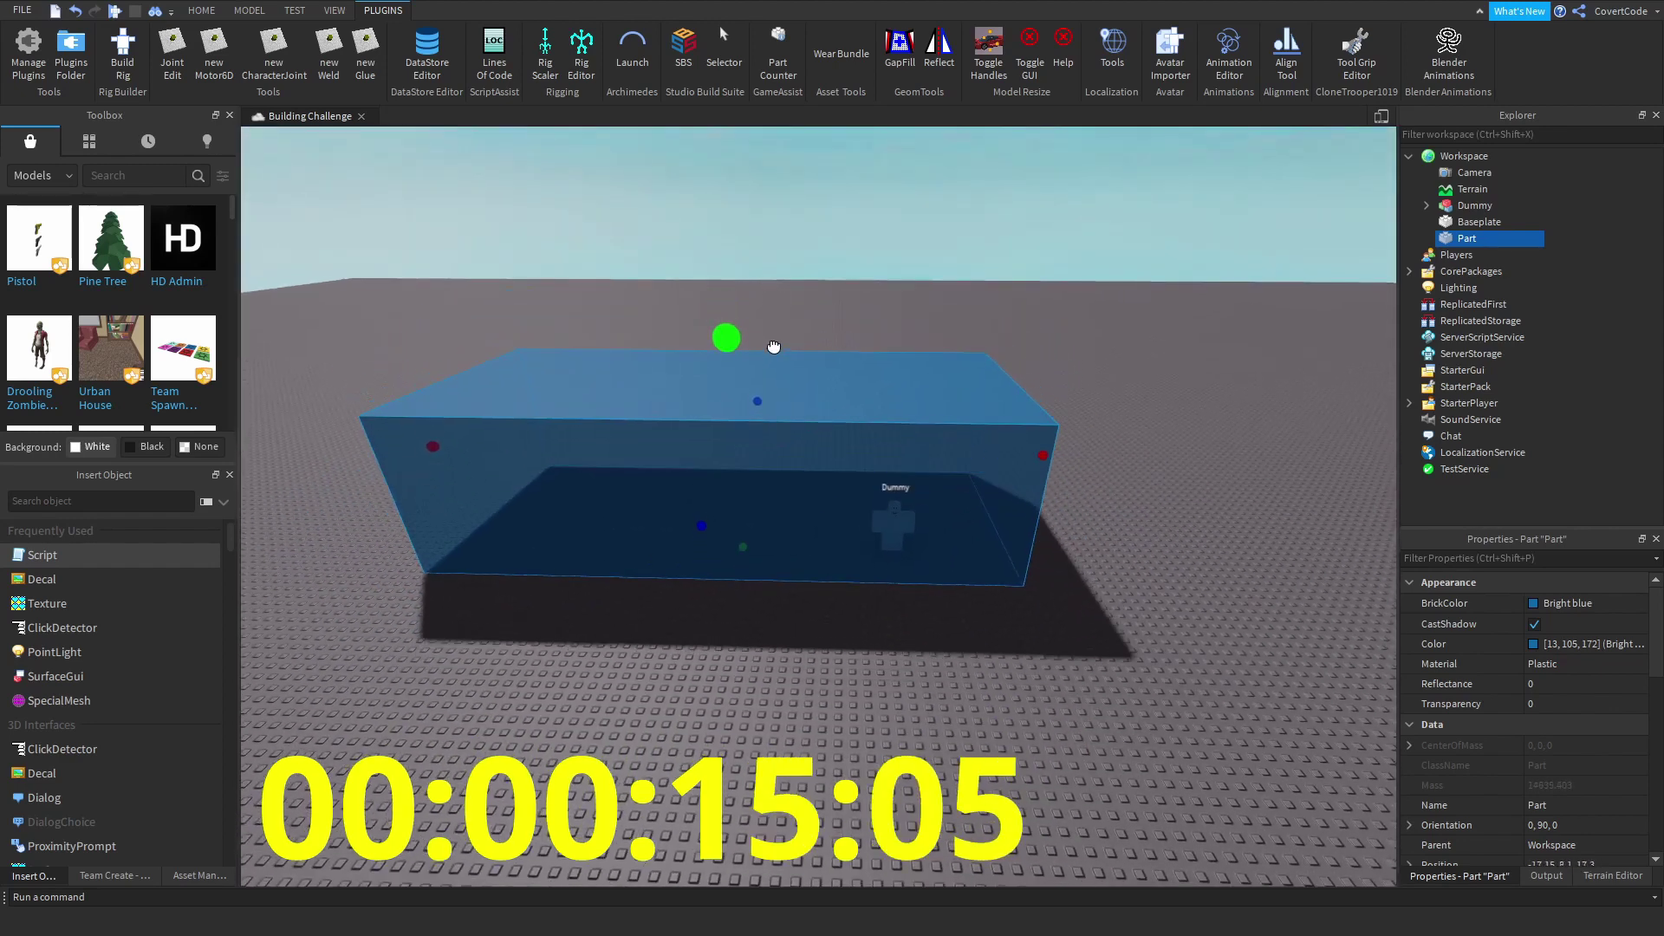
- Move the dummy out of the blue block onto the open baseplate beside it
{"action": "right_click_drag", "start_coordinate": [772, 346], "coordinate": [902, 432]}
{"action": "scroll", "coordinate": [903, 432], "scroll_direction": "up", "scroll_amount": 5}
{"action": "left_click", "coordinate": [1274, 659]}
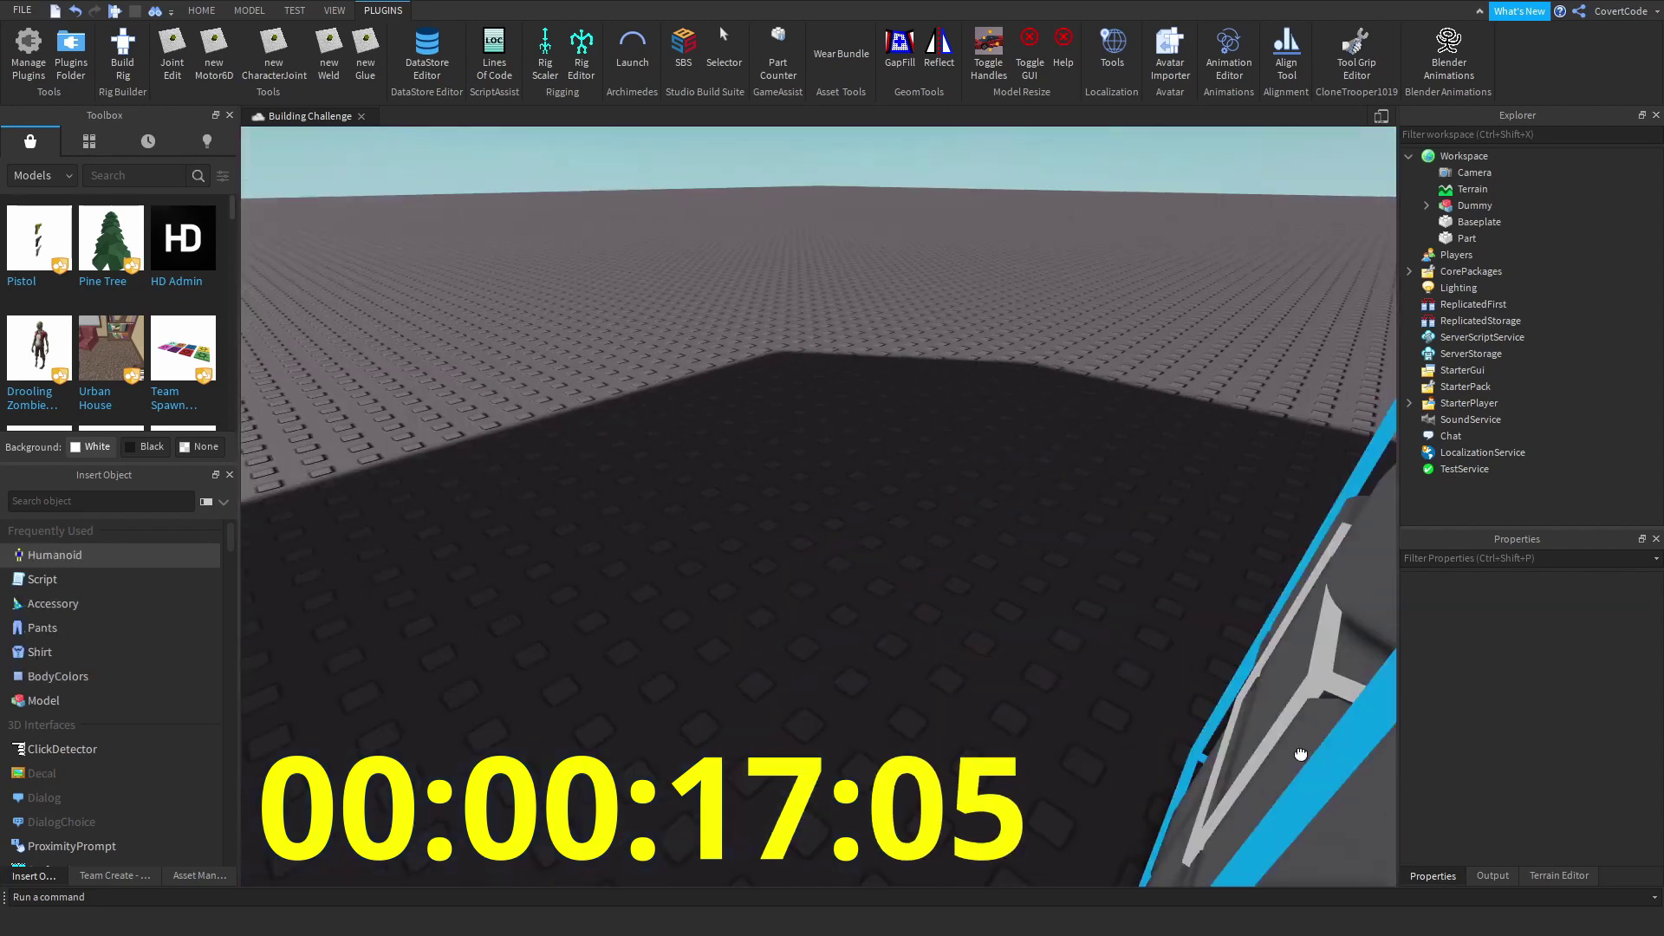
{"action": "scroll", "coordinate": [1078, 709], "scroll_direction": "down", "scroll_amount": 10}
- Duplicate the large blue block so the copy sits on top of the original
{"action": "left_click", "coordinate": [802, 565]}
{"action": "key", "text": "ctrl+d"}
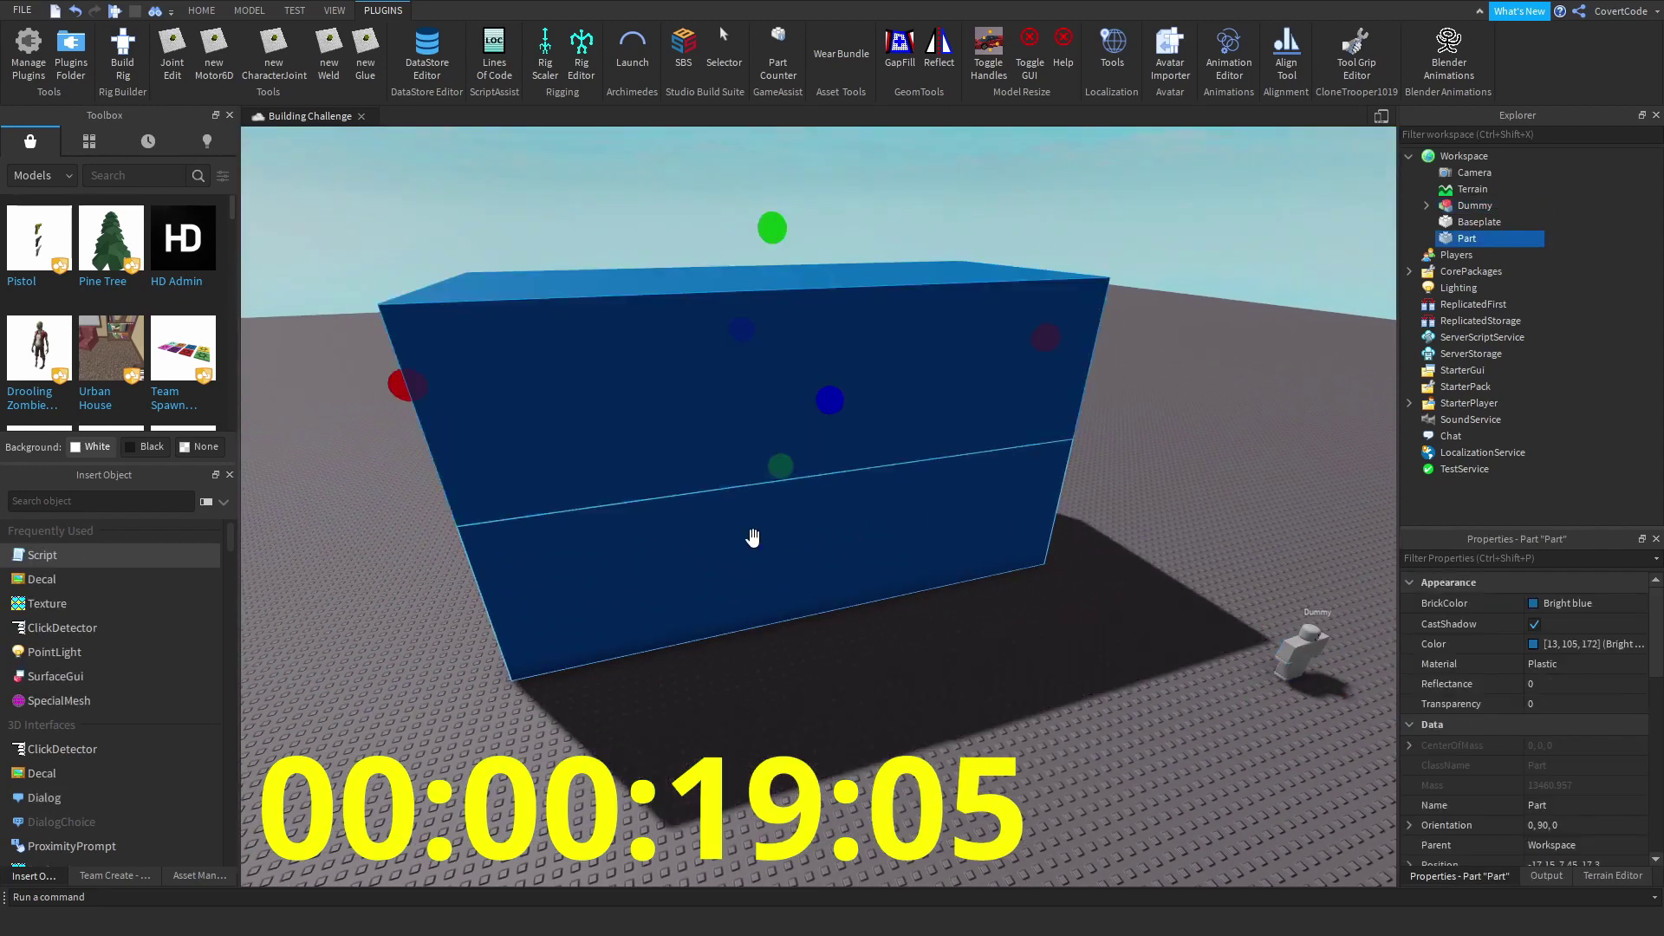
{"action": "scroll", "coordinate": [652, 257], "scroll_direction": "up", "scroll_amount": 1}
- Narrow the upper block copy about its centre with Studio Build Suite's ResizeCenter and set its BrickColor to Hot pink
{"action": "left_click", "coordinate": [201, 11]}
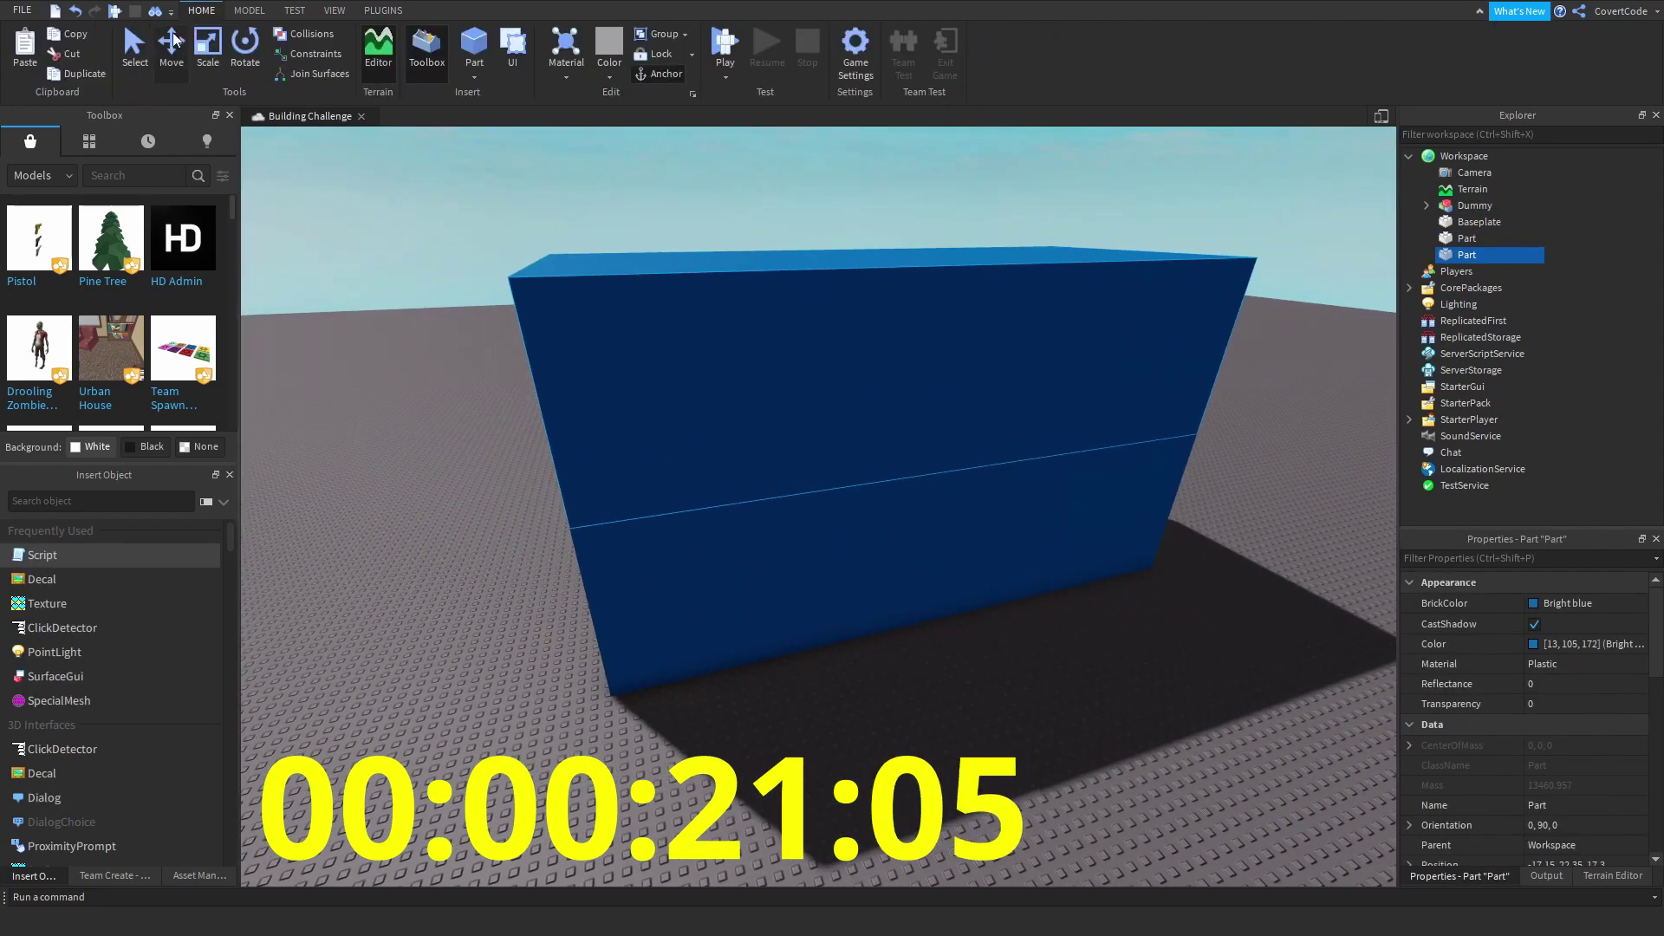
{"action": "left_click", "coordinate": [396, 11]}
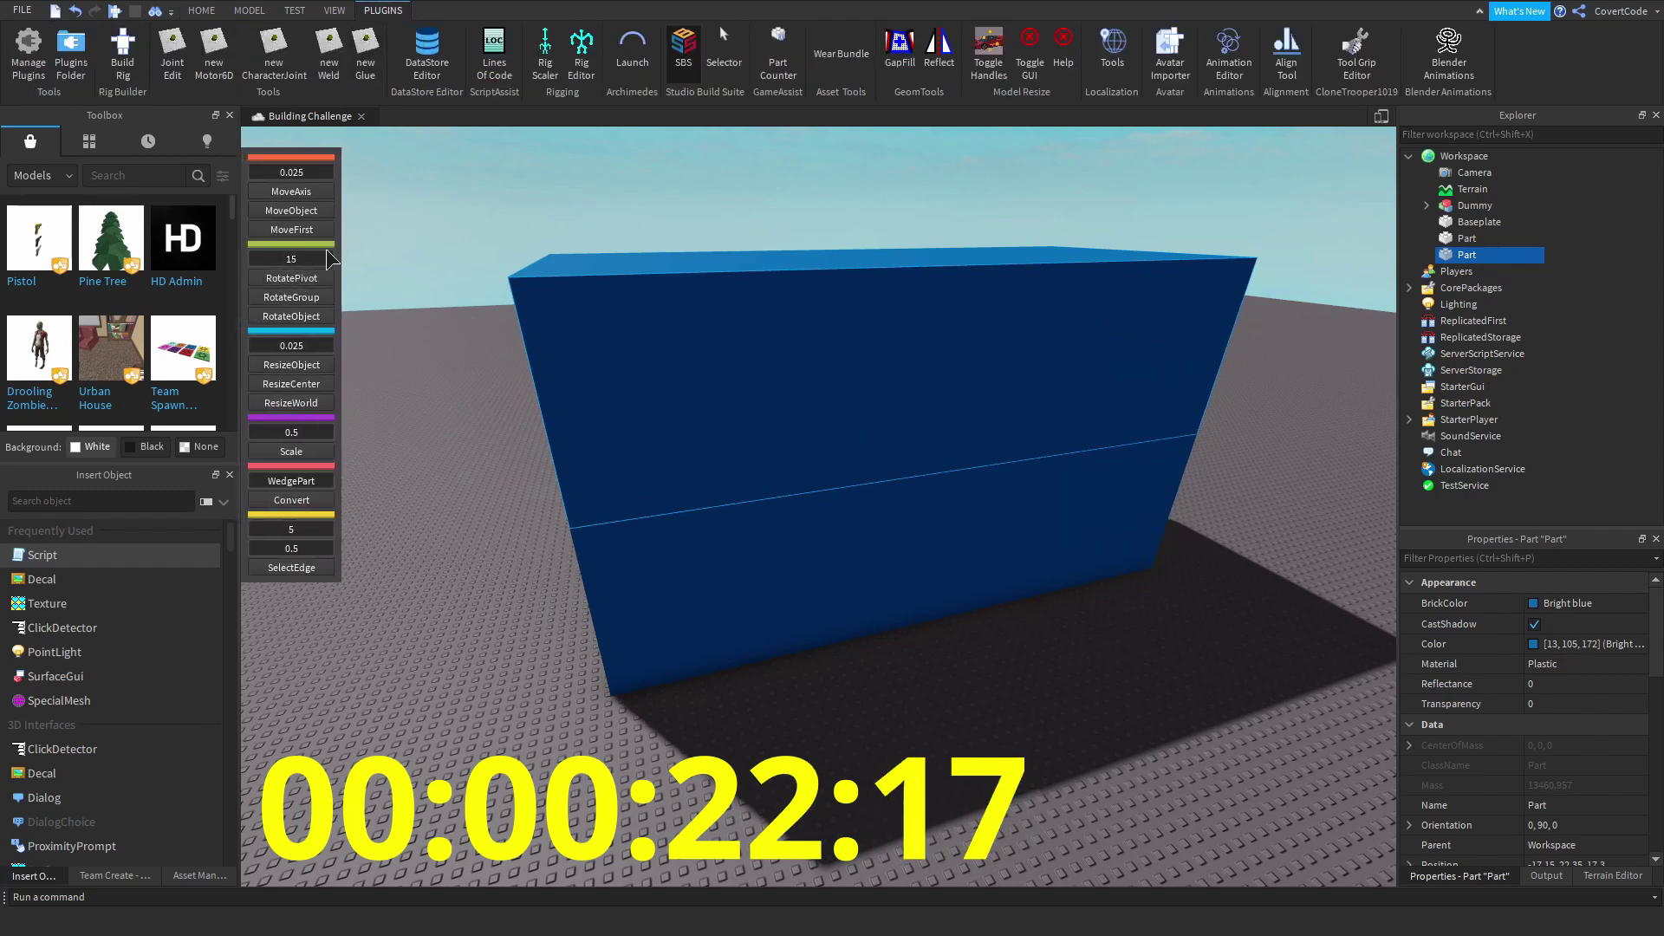
{"action": "left_click", "coordinate": [305, 383]}
{"action": "left_click_drag", "start_coordinate": [966, 382], "coordinate": [877, 355]}
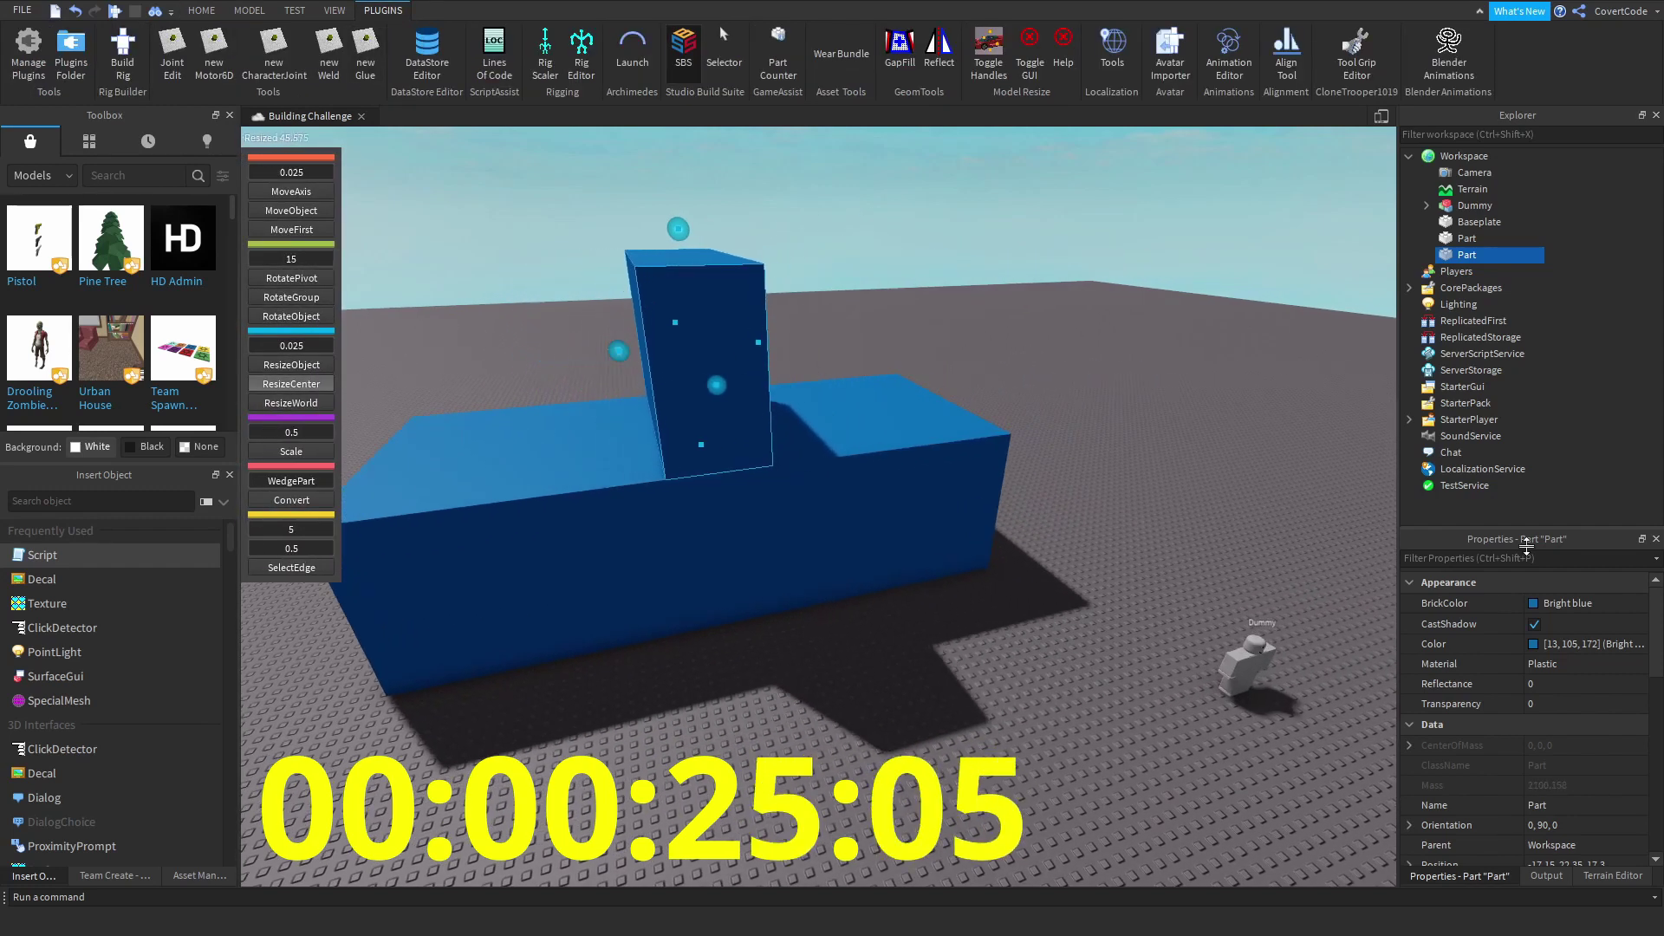
{"action": "left_click", "coordinate": [1556, 603]}
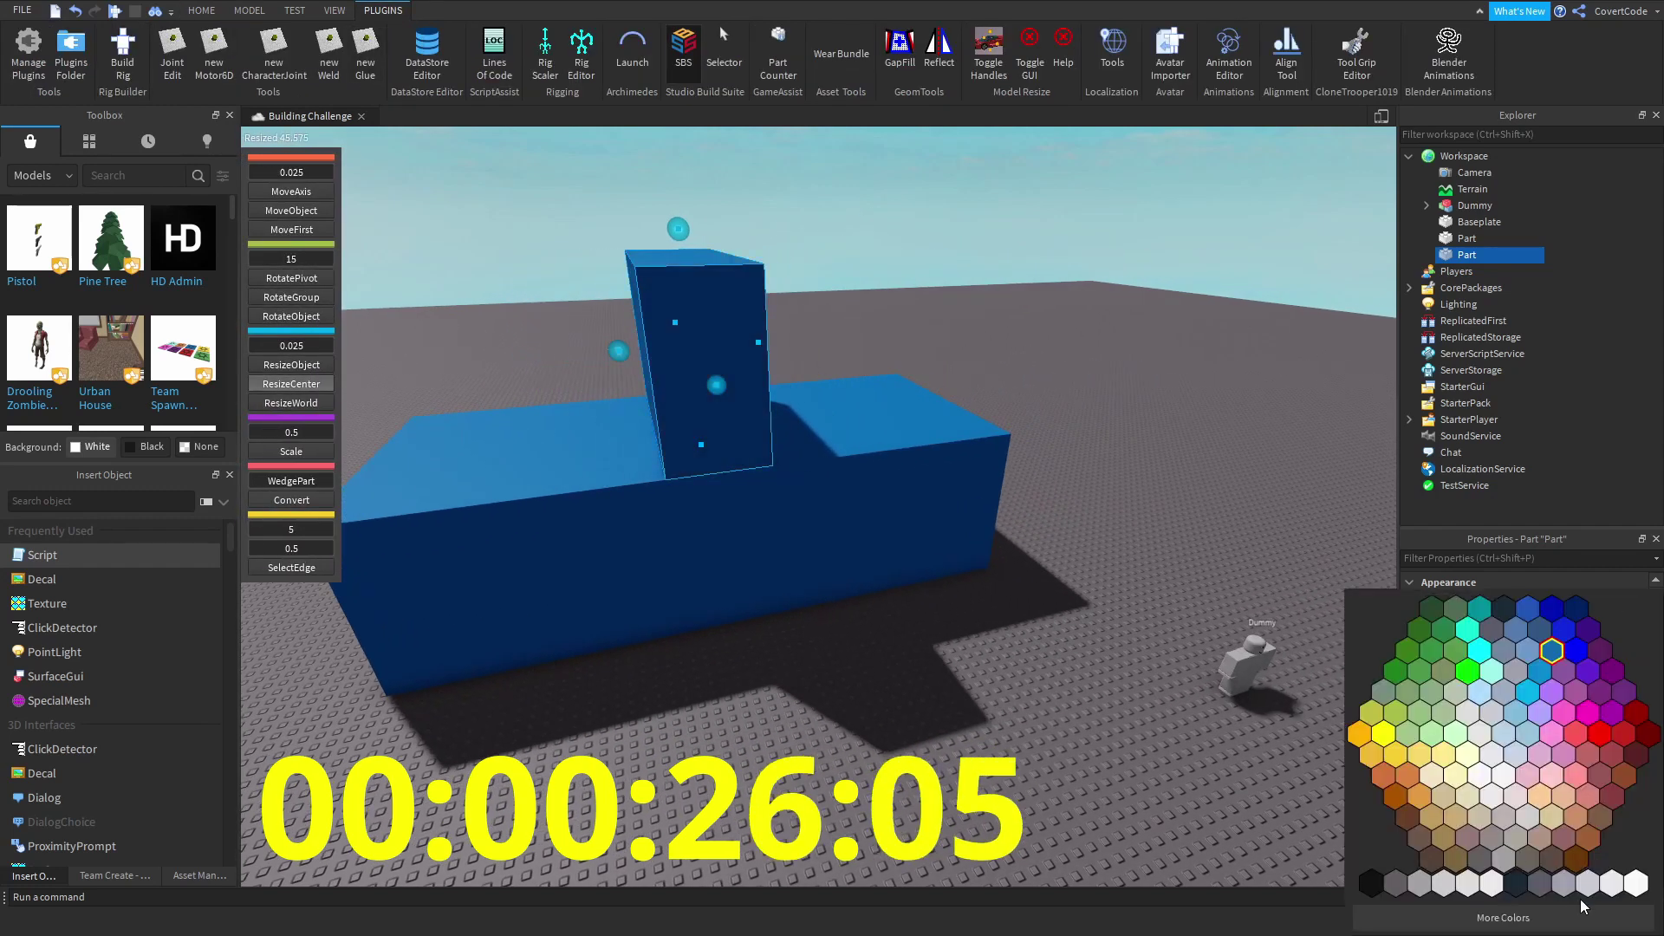
{"action": "left_click", "coordinate": [1587, 712]}
- Resize the pink part into a small, thin upright slab standing at the front edge of the blue block
{"action": "right_click_drag", "start_coordinate": [781, 399], "coordinate": [788, 558]}
{"action": "scroll", "coordinate": [715, 444], "scroll_direction": "up", "scroll_amount": 3}
{"action": "left_click_drag", "start_coordinate": [788, 558], "coordinate": [762, 557]}
{"action": "right_click_drag", "start_coordinate": [762, 557], "coordinate": [716, 255]}
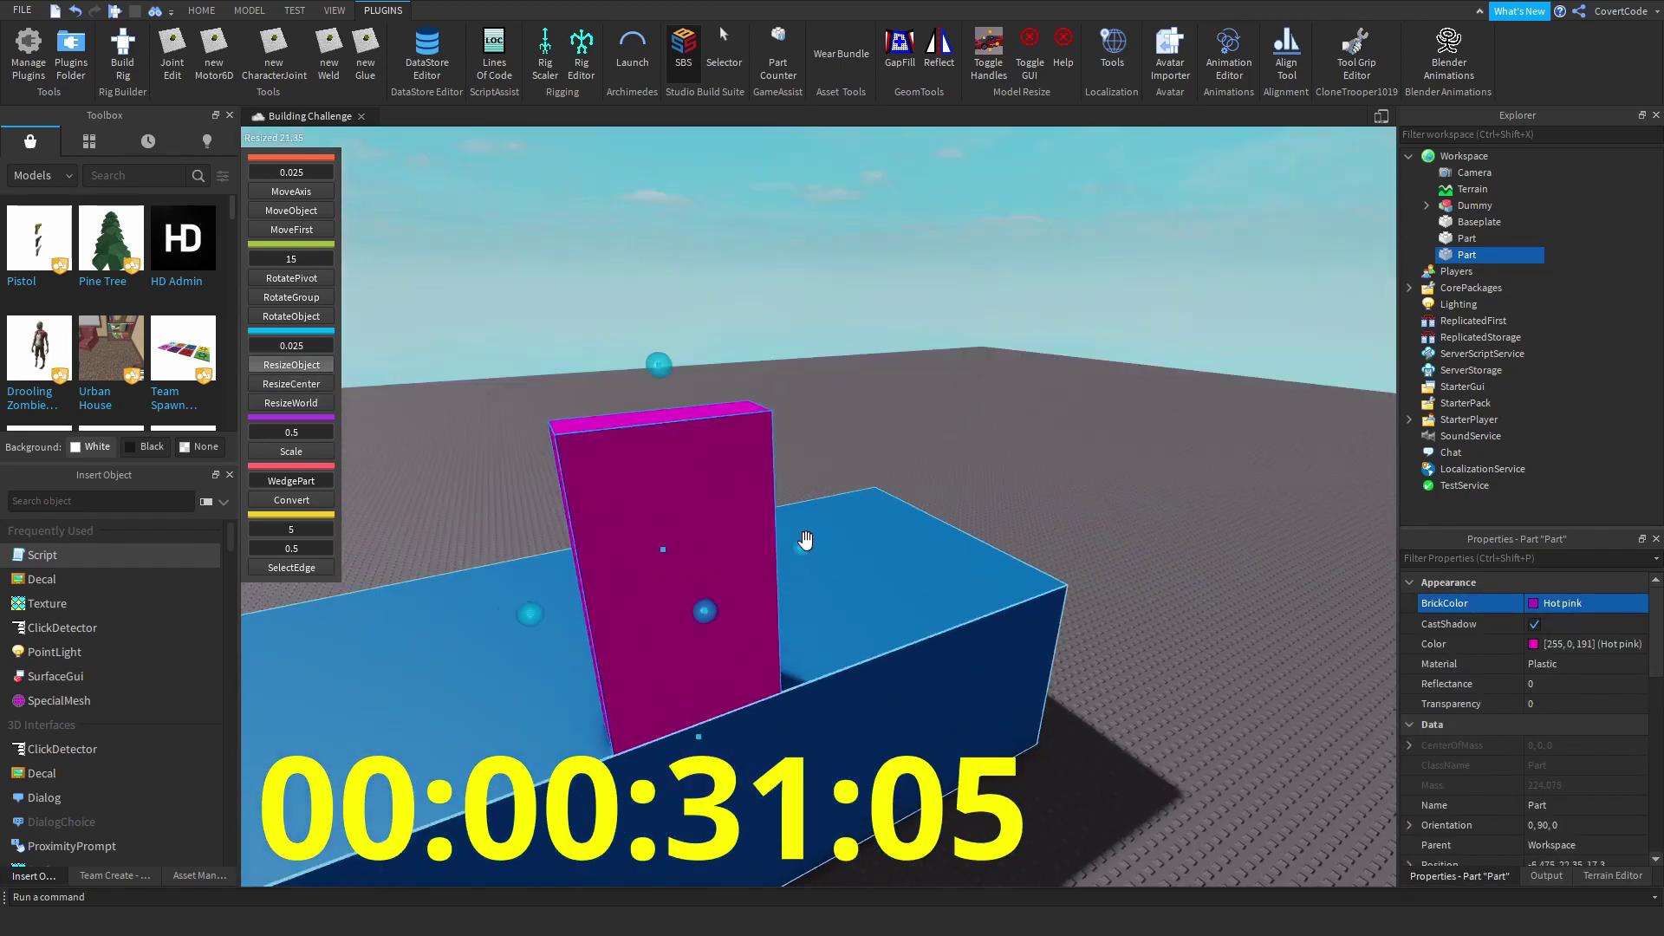
{"action": "scroll", "coordinate": [806, 540], "scroll_direction": "down", "scroll_amount": 3}
{"action": "left_click_drag", "start_coordinate": [721, 284], "coordinate": [733, 404]}
{"action": "right_click_drag", "start_coordinate": [734, 404], "coordinate": [615, 455]}
{"action": "left_click_drag", "start_coordinate": [609, 486], "coordinate": [650, 492]}
{"action": "right_click_drag", "start_coordinate": [650, 493], "coordinate": [787, 314]}
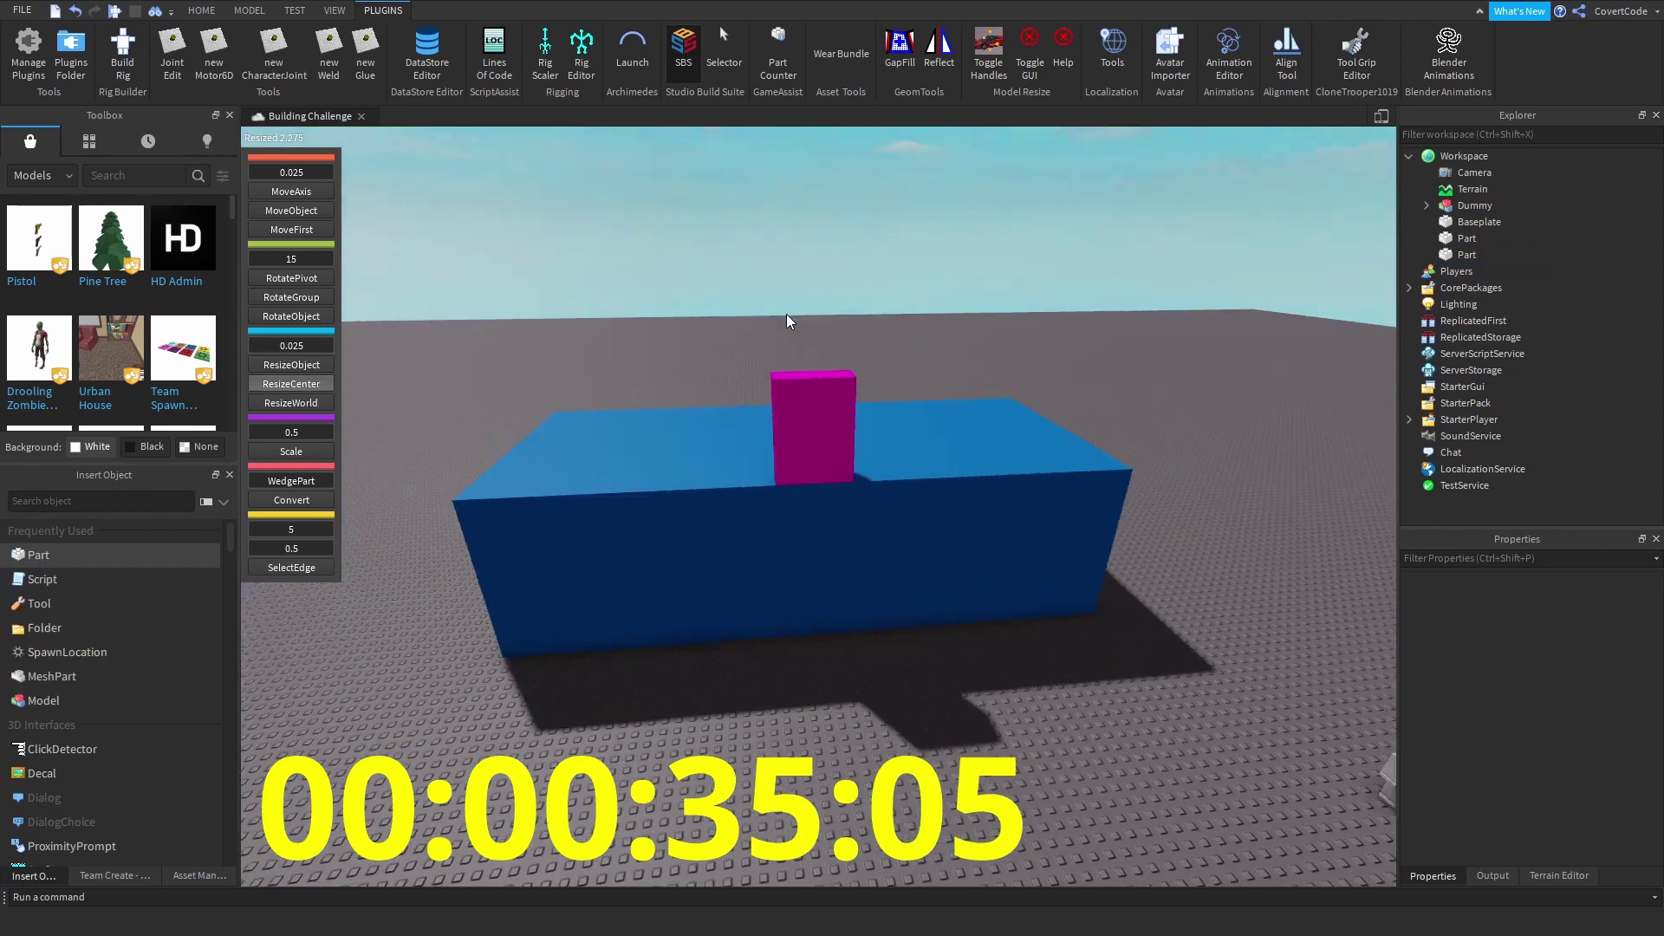
- Duplicate the pink slab and move the copy down about 8.325 studs onto the original with MoveAxis
{"action": "left_click", "coordinate": [807, 450]}
{"action": "scroll", "coordinate": [684, 388], "scroll_direction": "up", "scroll_amount": 5}
{"action": "key", "text": "ctrl+d"}
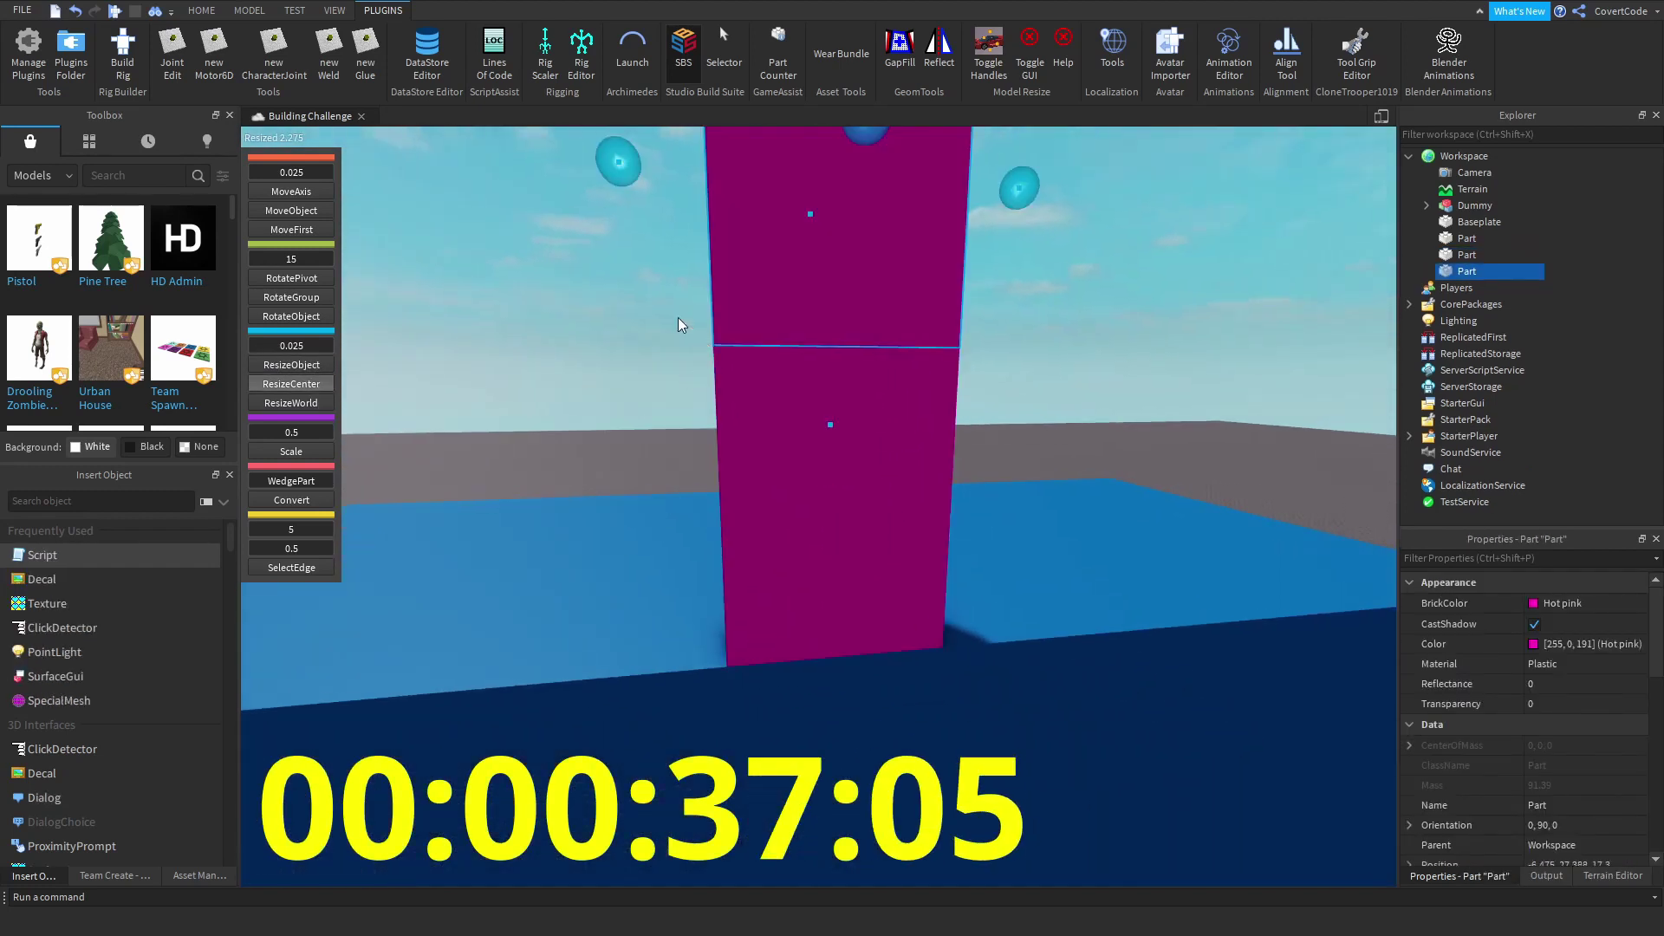
{"action": "scroll", "coordinate": [678, 318], "scroll_direction": "down", "scroll_amount": 5}
{"action": "right_click_drag", "start_coordinate": [678, 318], "coordinate": [867, 437]}
{"action": "scroll", "coordinate": [867, 437], "scroll_direction": "up", "scroll_amount": 2}
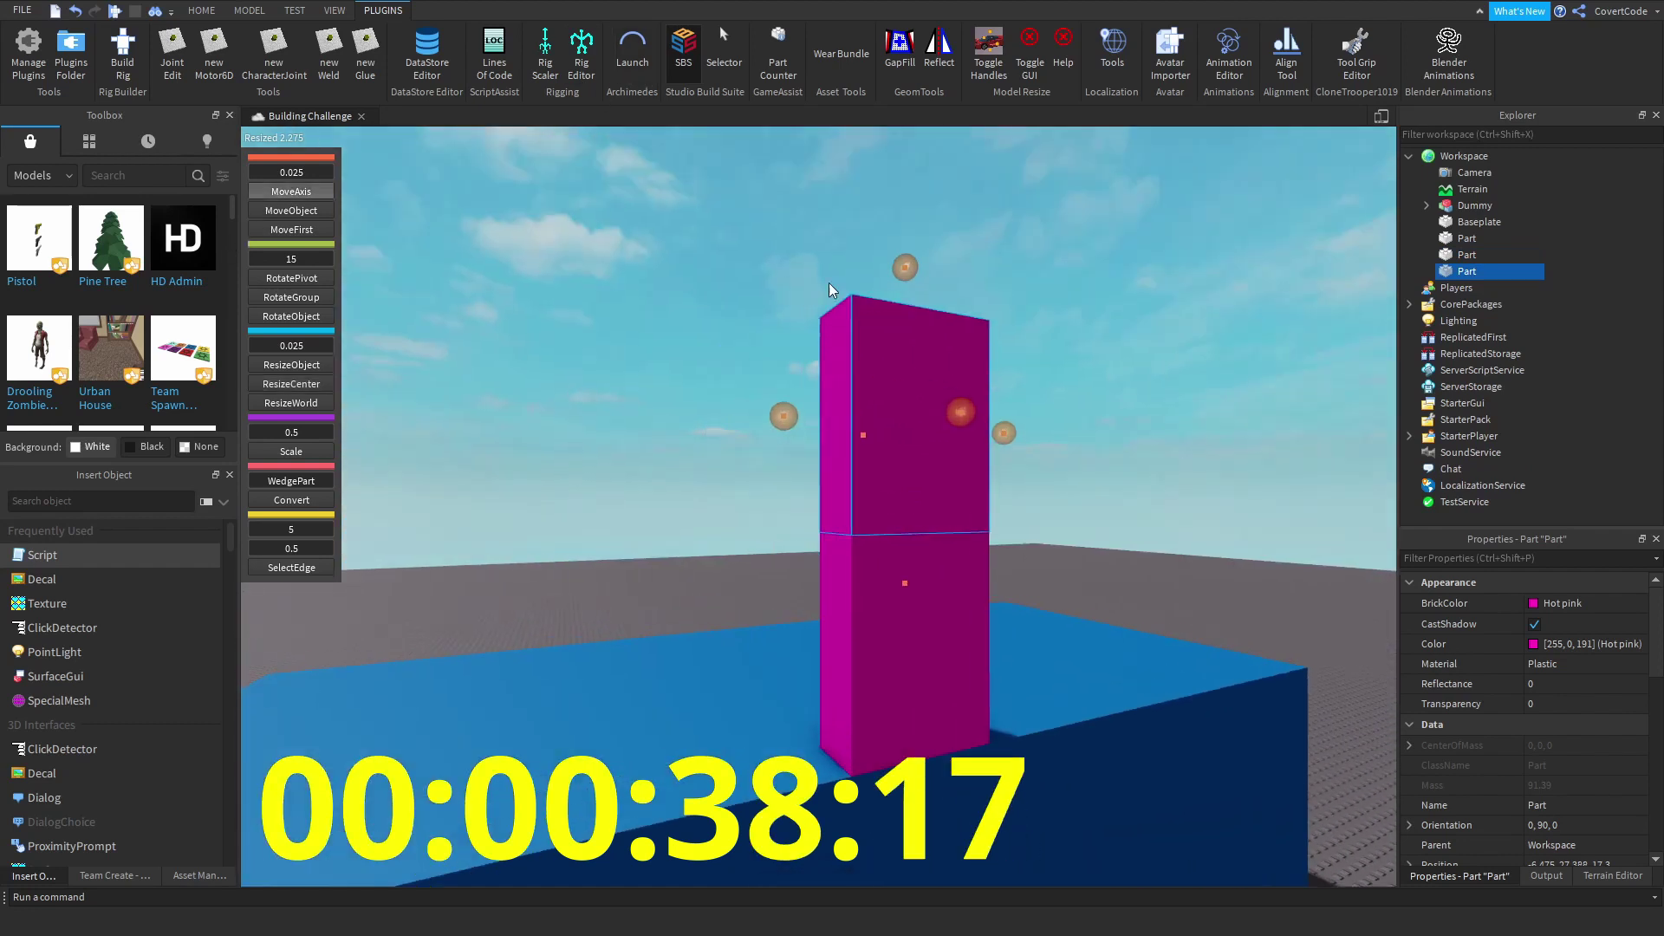
{"action": "left_click_drag", "start_coordinate": [905, 267], "coordinate": [859, 428]}
{"action": "scroll", "coordinate": [859, 428], "scroll_direction": "up", "scroll_amount": 5}
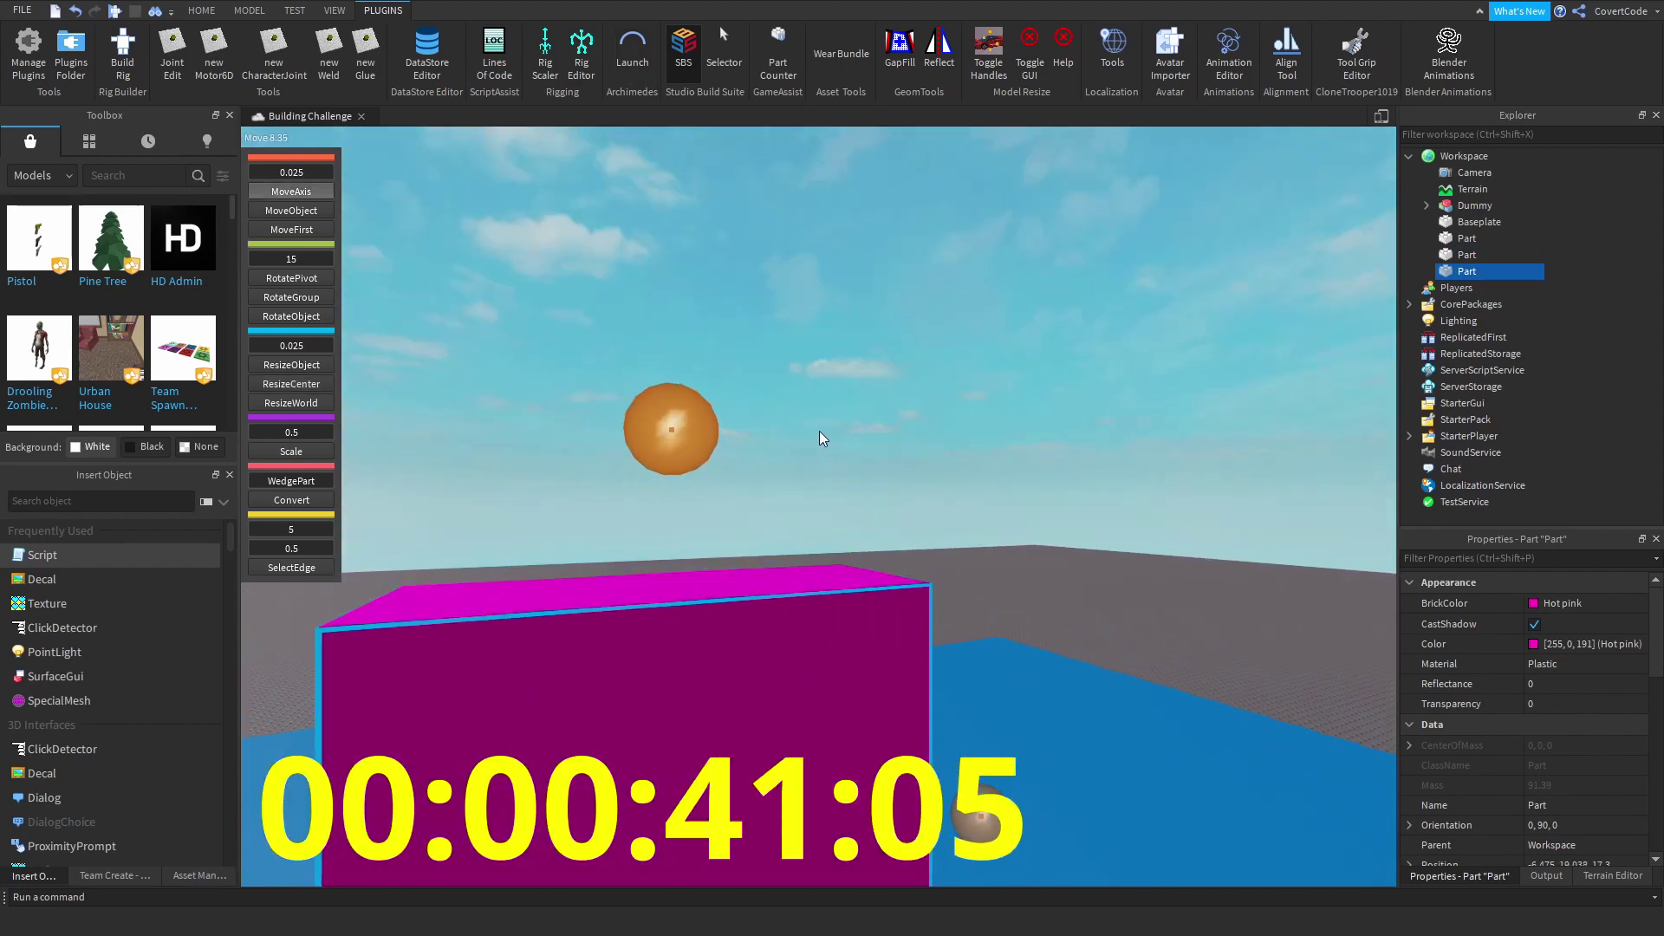
{"action": "scroll", "coordinate": [801, 434], "scroll_direction": "down", "scroll_amount": 5}
- Widen the duplicated pink slab about its centre by about 1.025 studs with ResizeCenter
{"action": "key", "text": "r"}
{"action": "right_click_drag", "start_coordinate": [620, 473], "coordinate": [620, 473]}
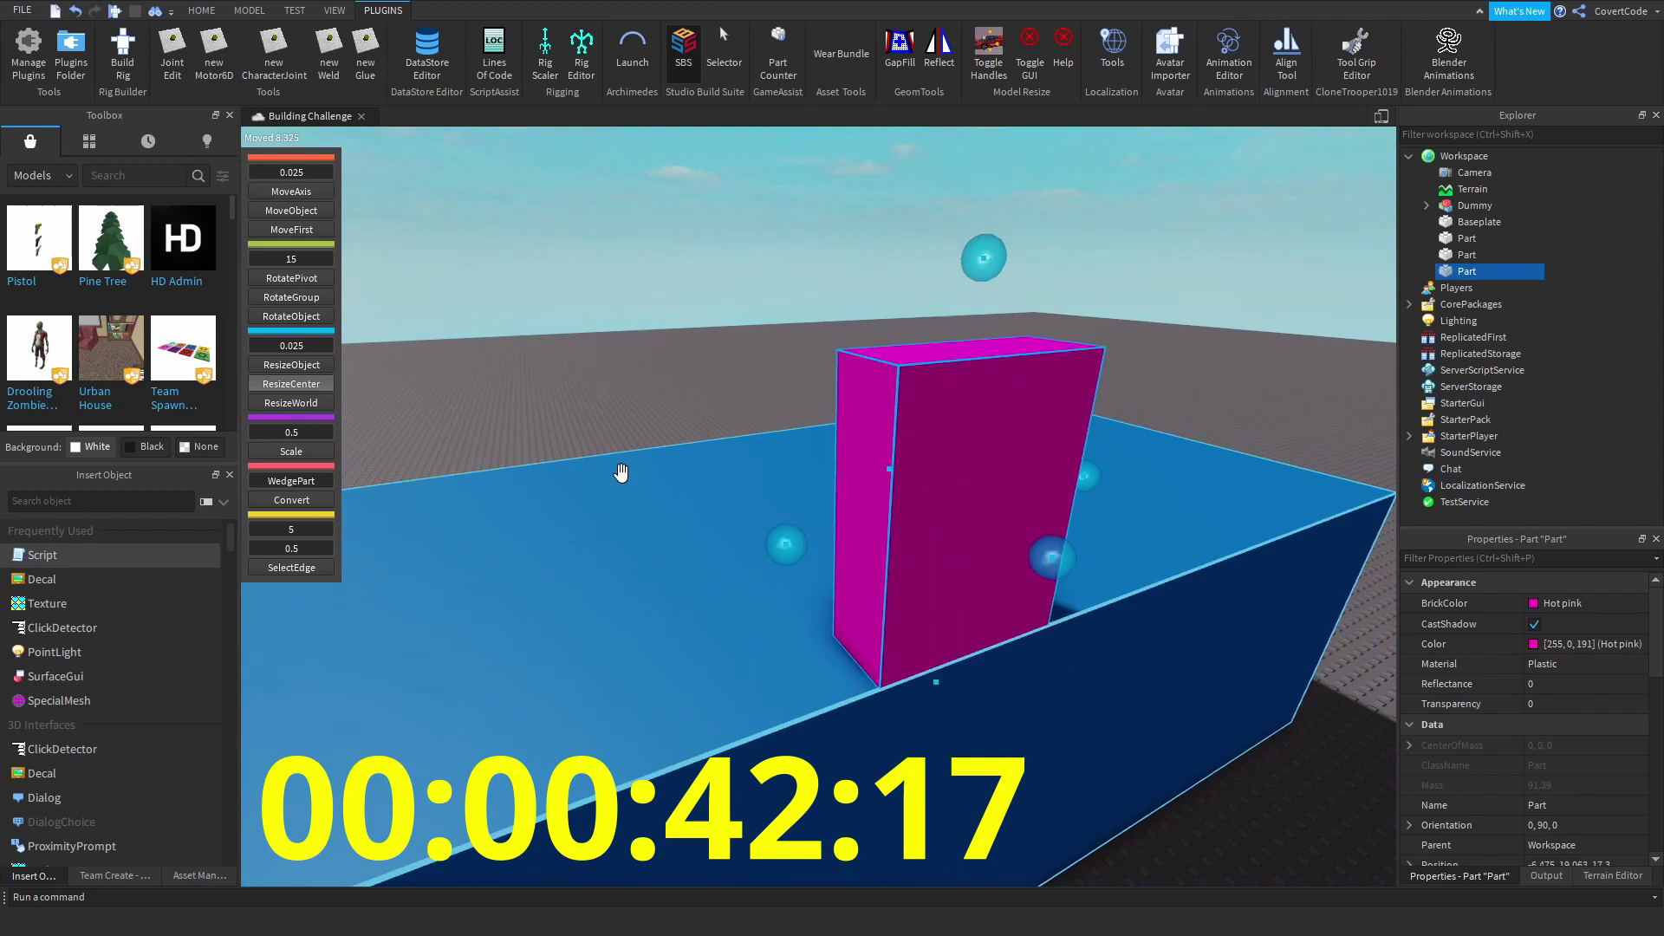
{"action": "scroll", "coordinate": [743, 476], "scroll_direction": "up", "scroll_amount": 3}
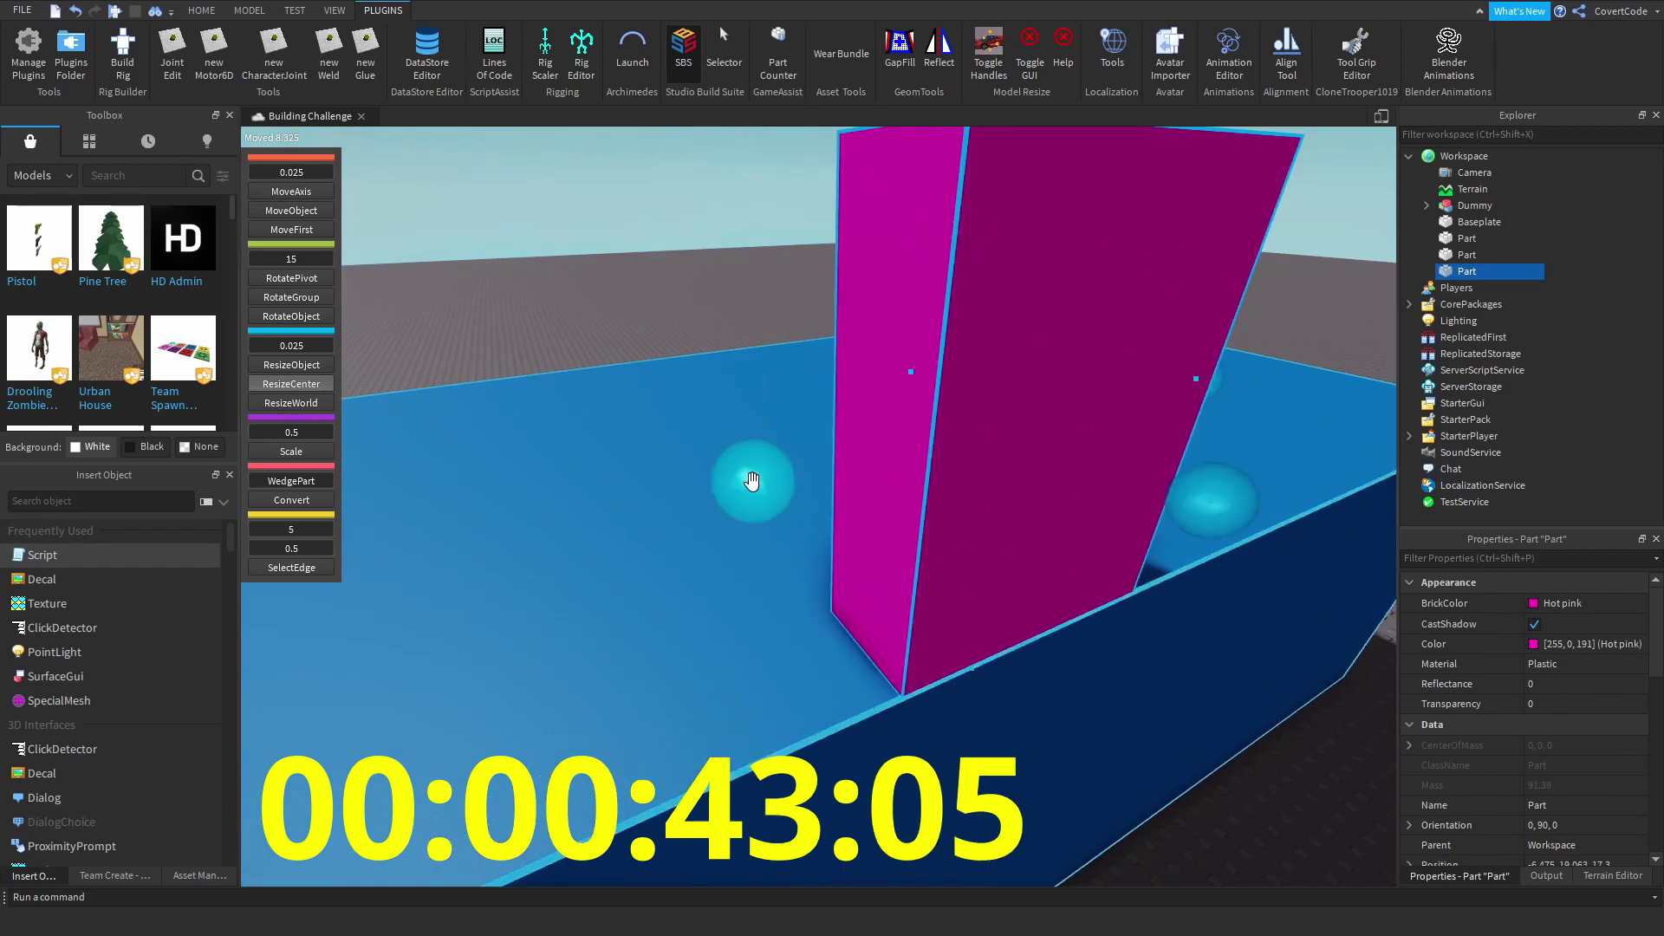
{"action": "left_click_drag", "start_coordinate": [743, 476], "coordinate": [695, 494]}
{"action": "scroll", "coordinate": [694, 494], "scroll_direction": "down", "scroll_amount": 2}
{"action": "scroll", "coordinate": [882, 311], "scroll_direction": "up", "scroll_amount": 4}
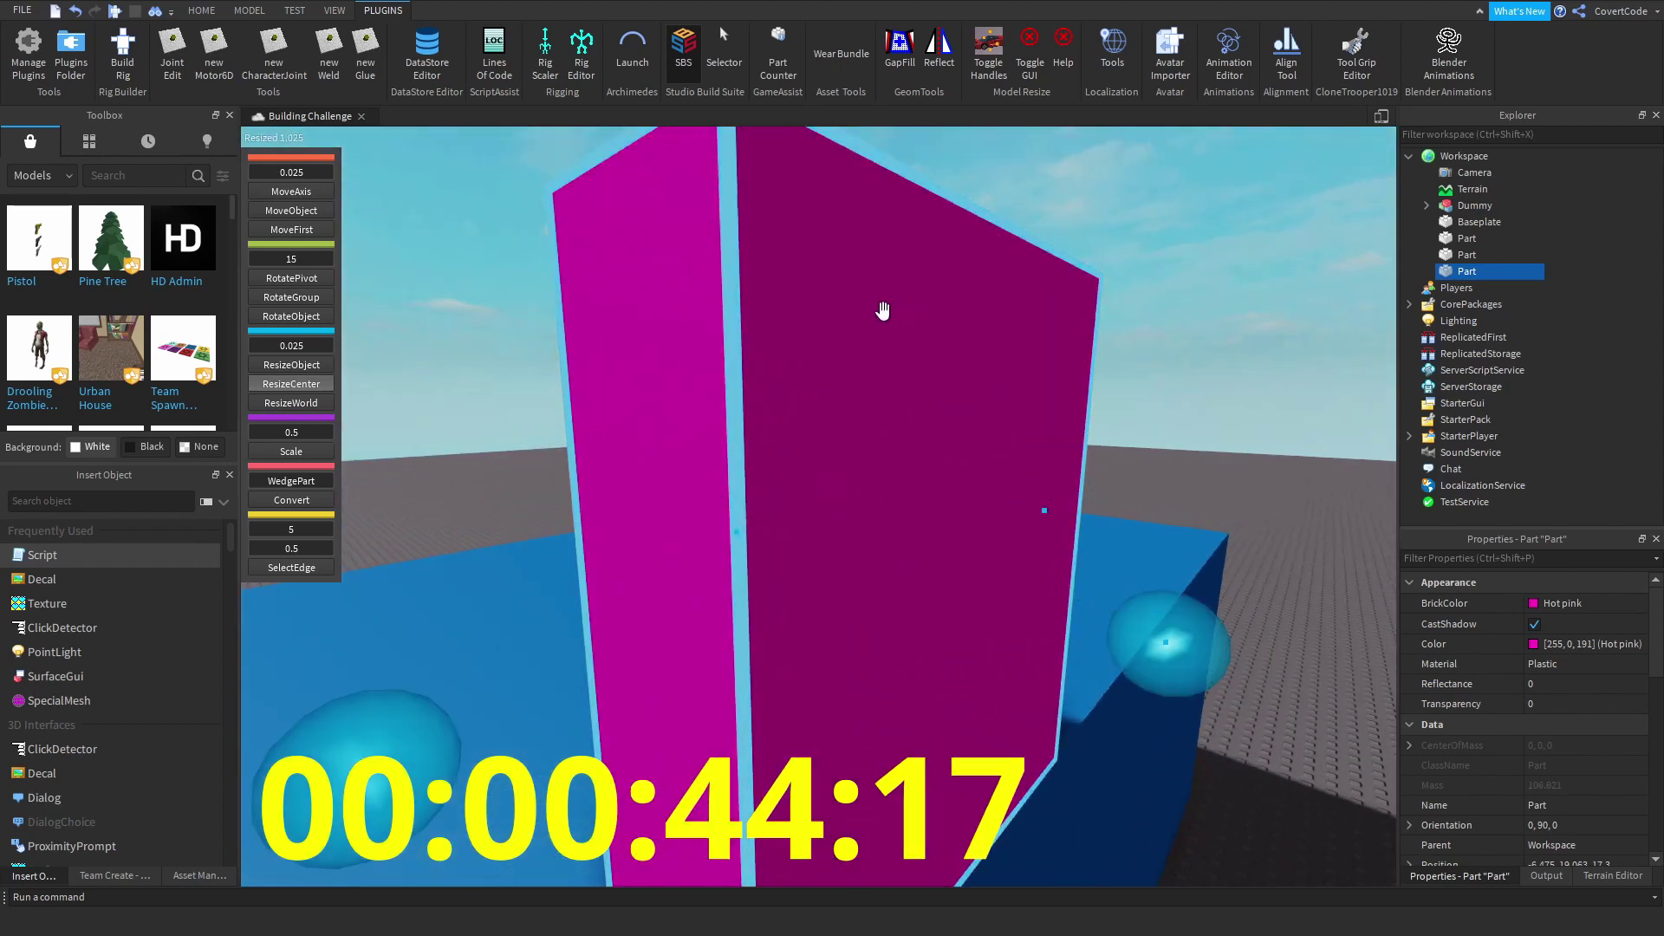
- Enlarge the duplicated slab slightly in height and thickness with ResizeCenter and set its BrickColor to Pearl
{"action": "scroll", "coordinate": [883, 311], "scroll_direction": "down", "scroll_amount": 4}
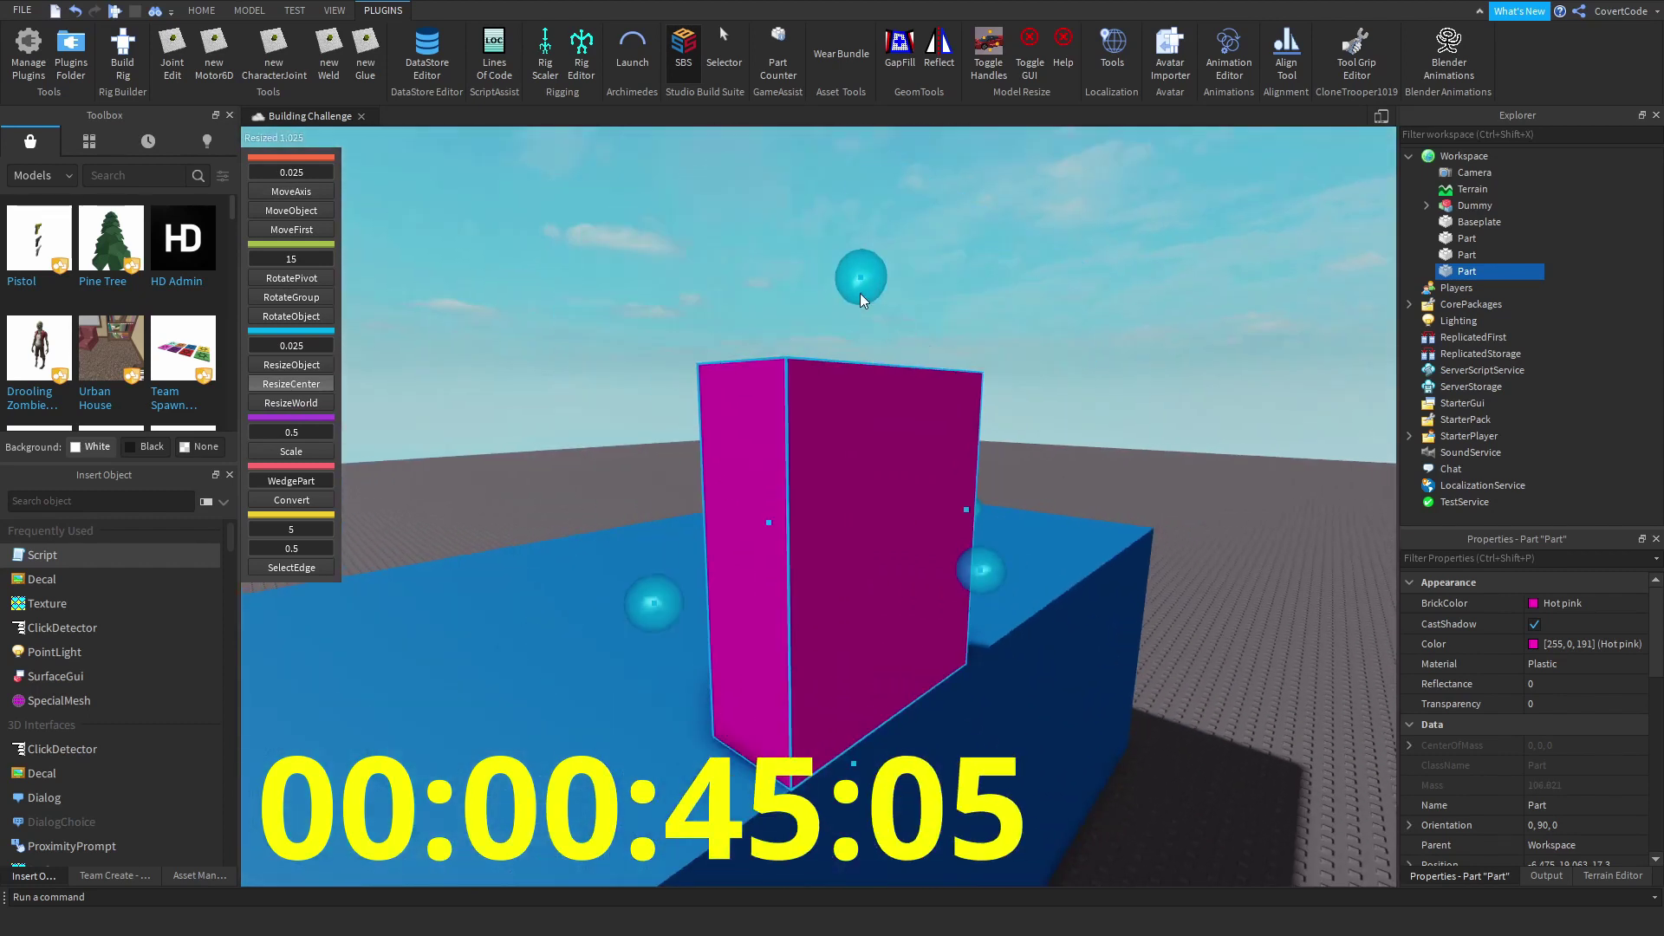
{"action": "left_click_drag", "start_coordinate": [849, 282], "coordinate": [837, 248]}
{"action": "scroll", "coordinate": [951, 546], "scroll_direction": "up", "scroll_amount": 2}
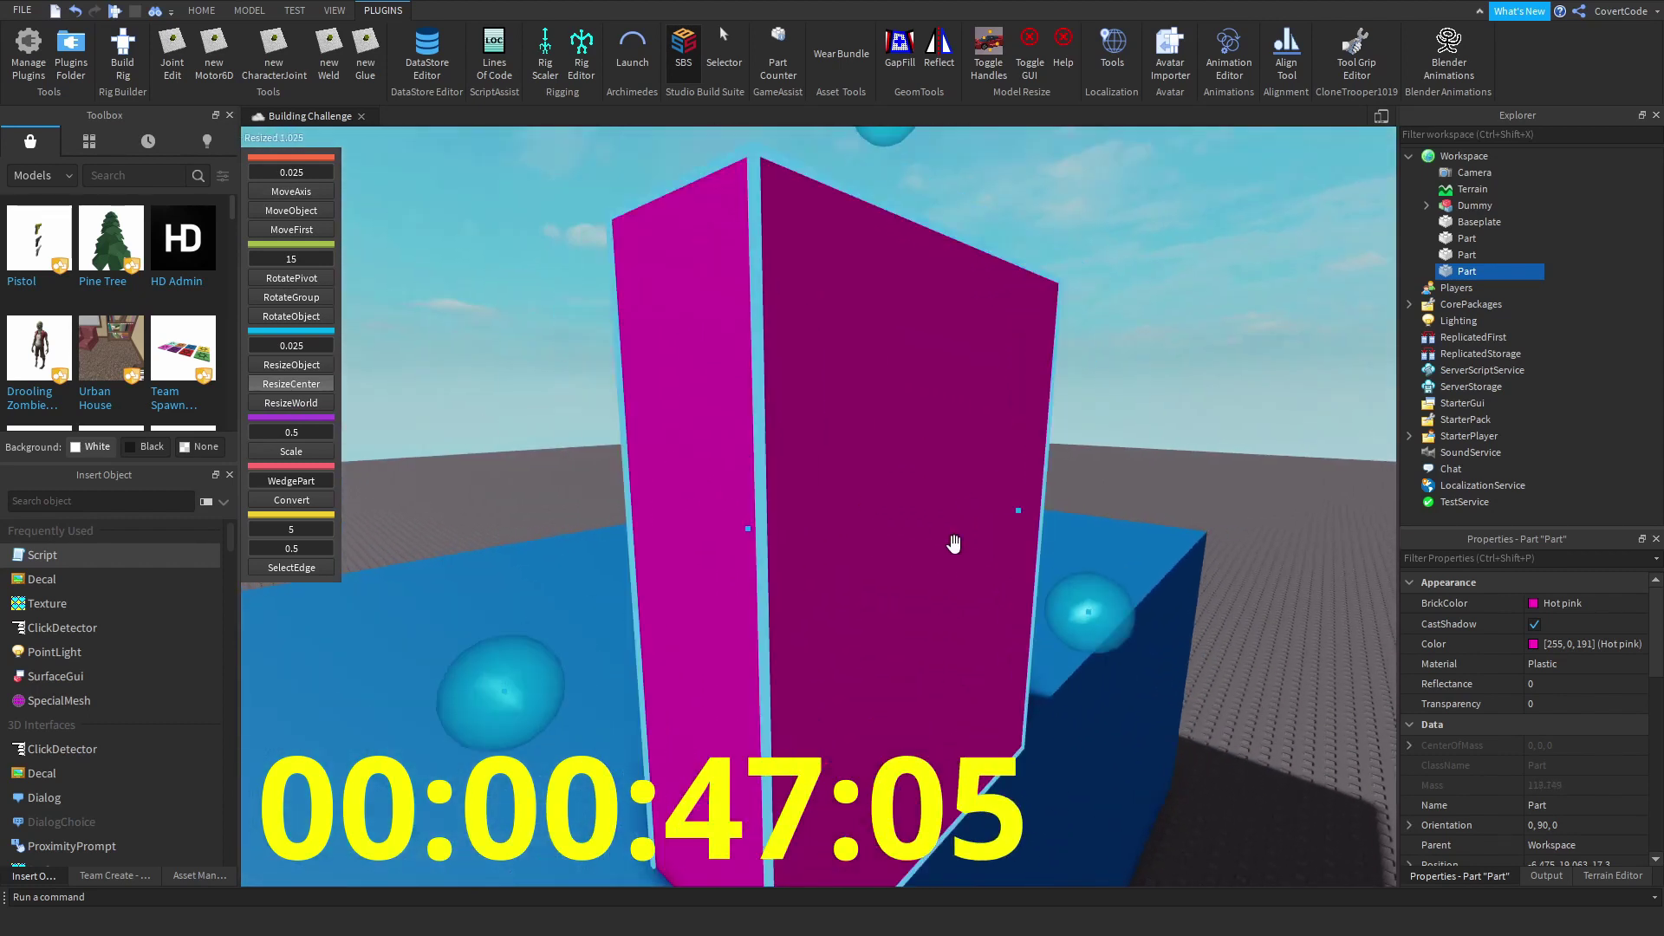
{"action": "left_click_drag", "start_coordinate": [1122, 624], "coordinate": [1101, 619]}
{"action": "scroll", "coordinate": [1100, 620], "scroll_direction": "down", "scroll_amount": 2}
{"action": "left_click", "coordinate": [1552, 603]}
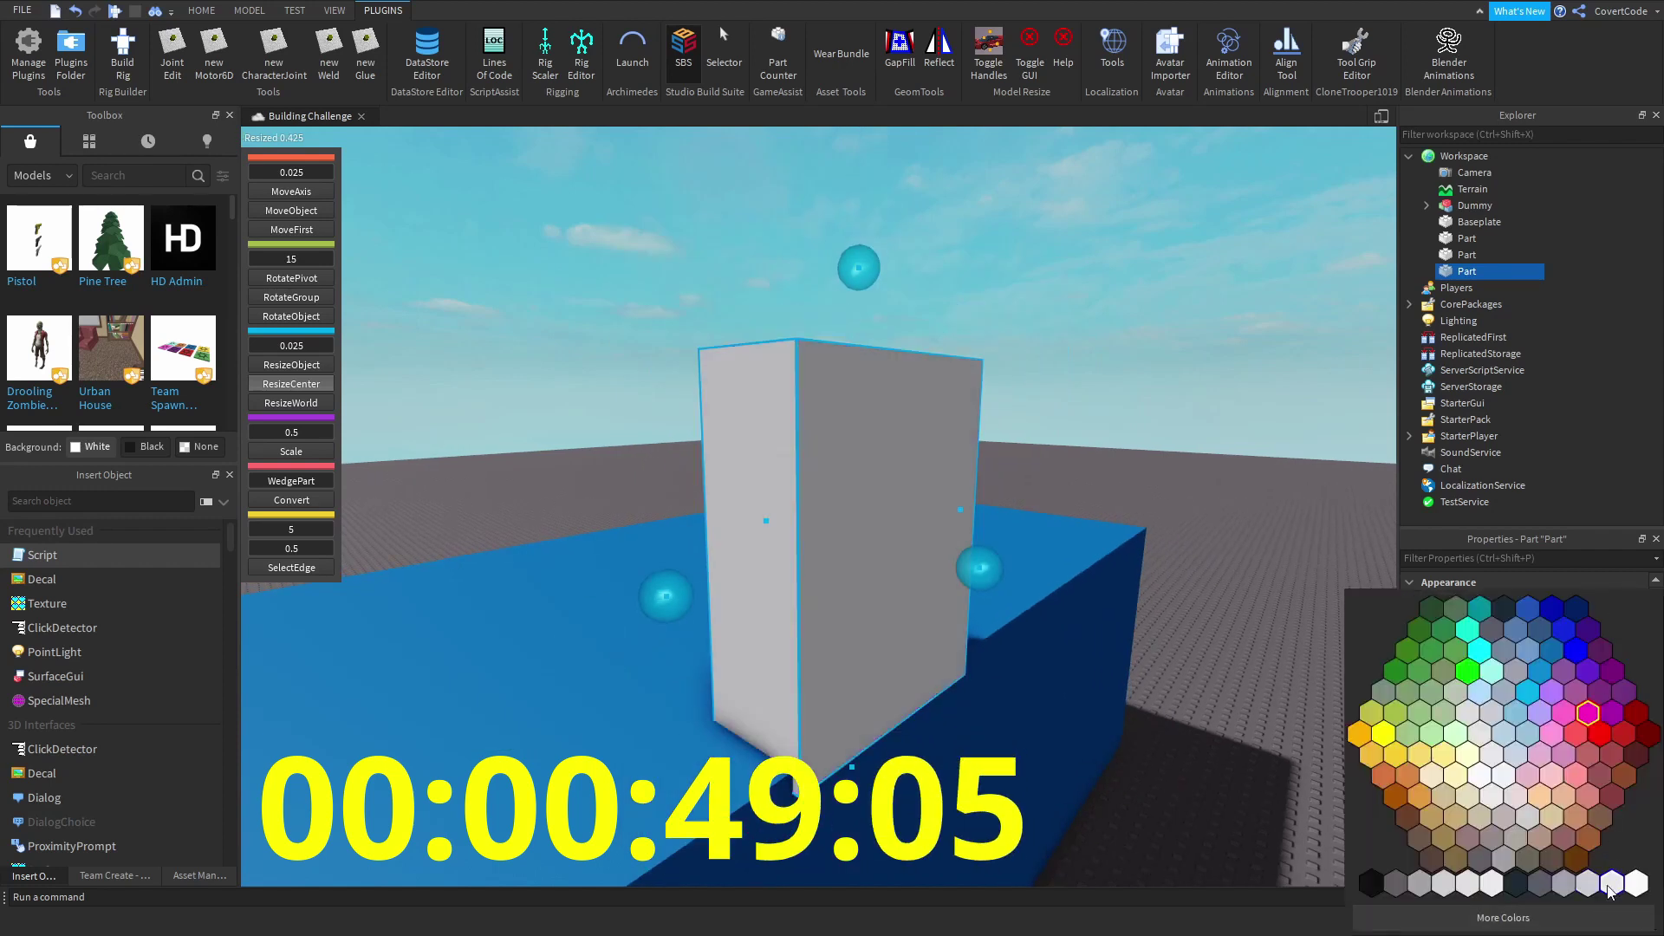
{"action": "left_click", "coordinate": [1614, 883]}
{"action": "left_click", "coordinate": [670, 57]}
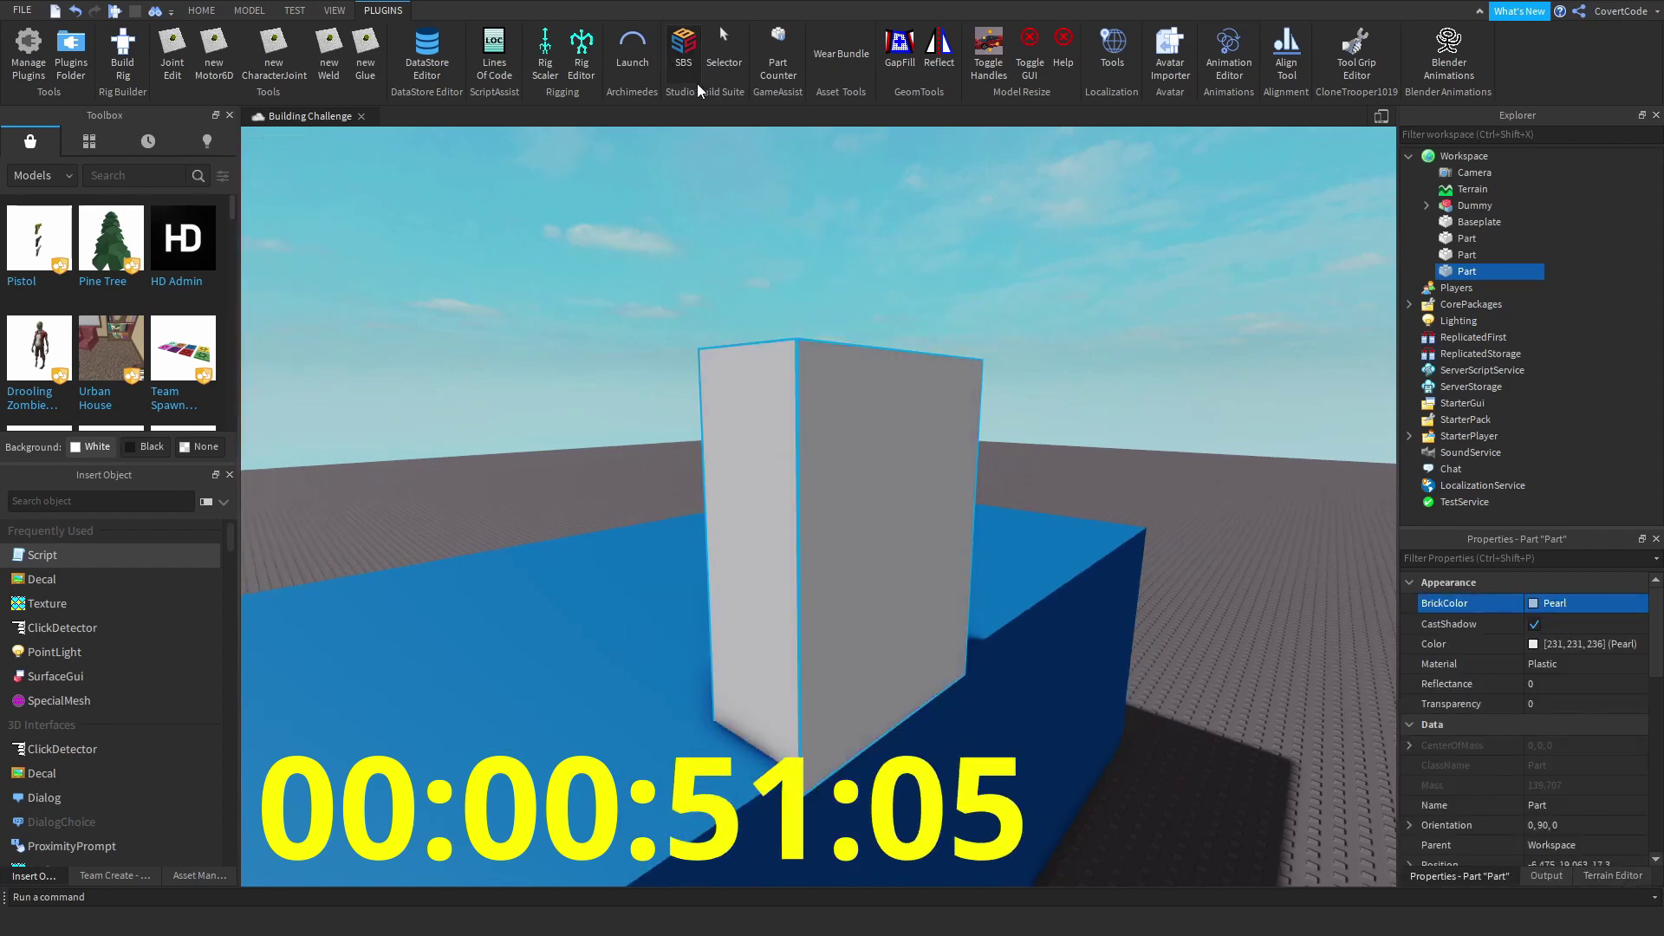
- Duplicate the Pearl slab and set the copy's Position to -6.475, 19.063, 17.3
{"action": "left_click", "coordinate": [850, 408]}
{"action": "key", "text": "ctrl+d"}
{"action": "left_click", "coordinate": [902, 639]}
{"action": "scroll", "coordinate": [1564, 730], "scroll_direction": "down", "scroll_amount": 3}
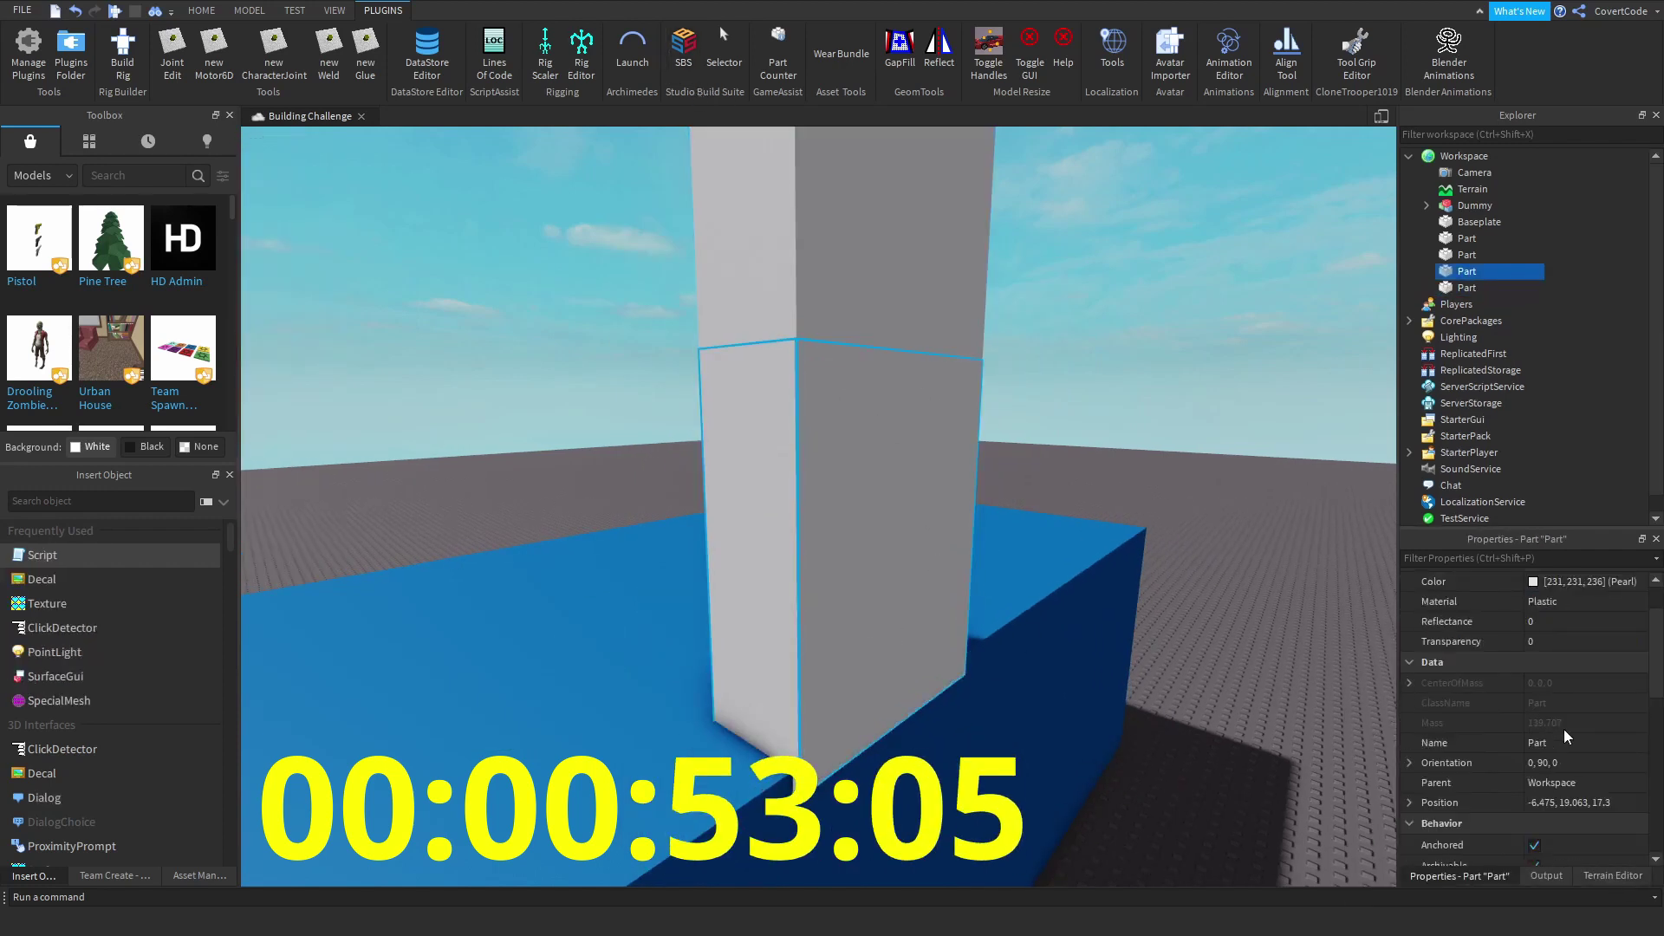
{"action": "left_click", "coordinate": [932, 235]}
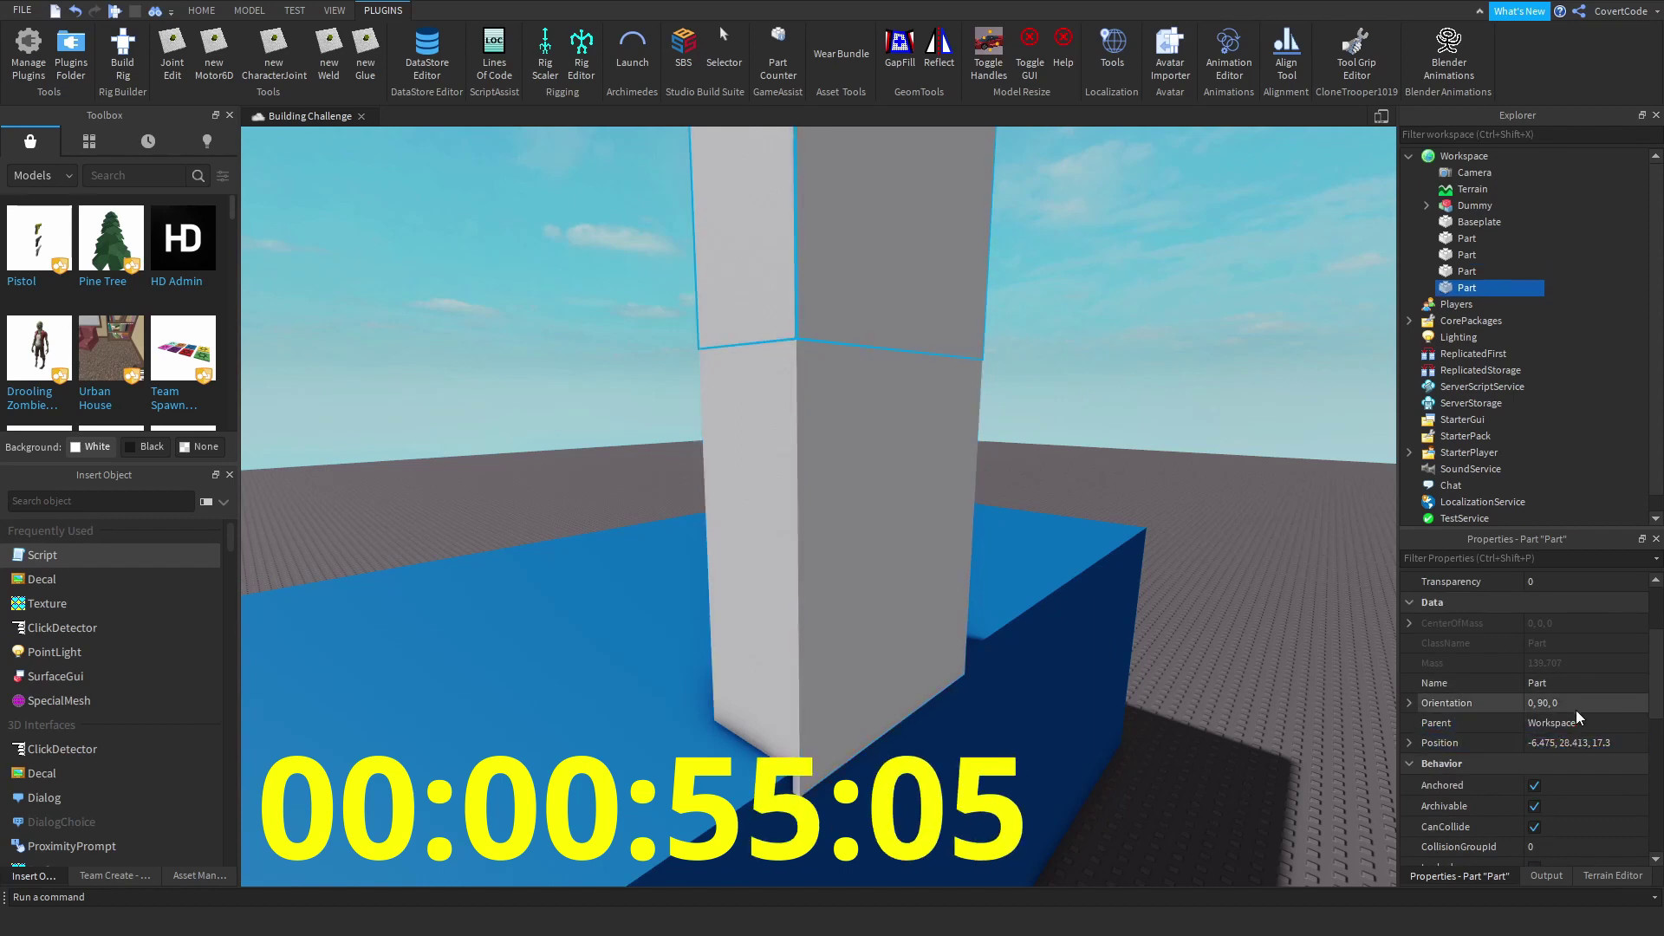
{"action": "left_click", "coordinate": [1582, 742]}
{"action": "type", "text": "-6.475, 19.063, 17.3"}
{"action": "key", "text": "Return"}
- Narrow the Pearl copy by about 1.7 studs and thicken it front to back by about 1.775 studs with ResizeCenter
{"action": "left_click", "coordinate": [672, 61]}
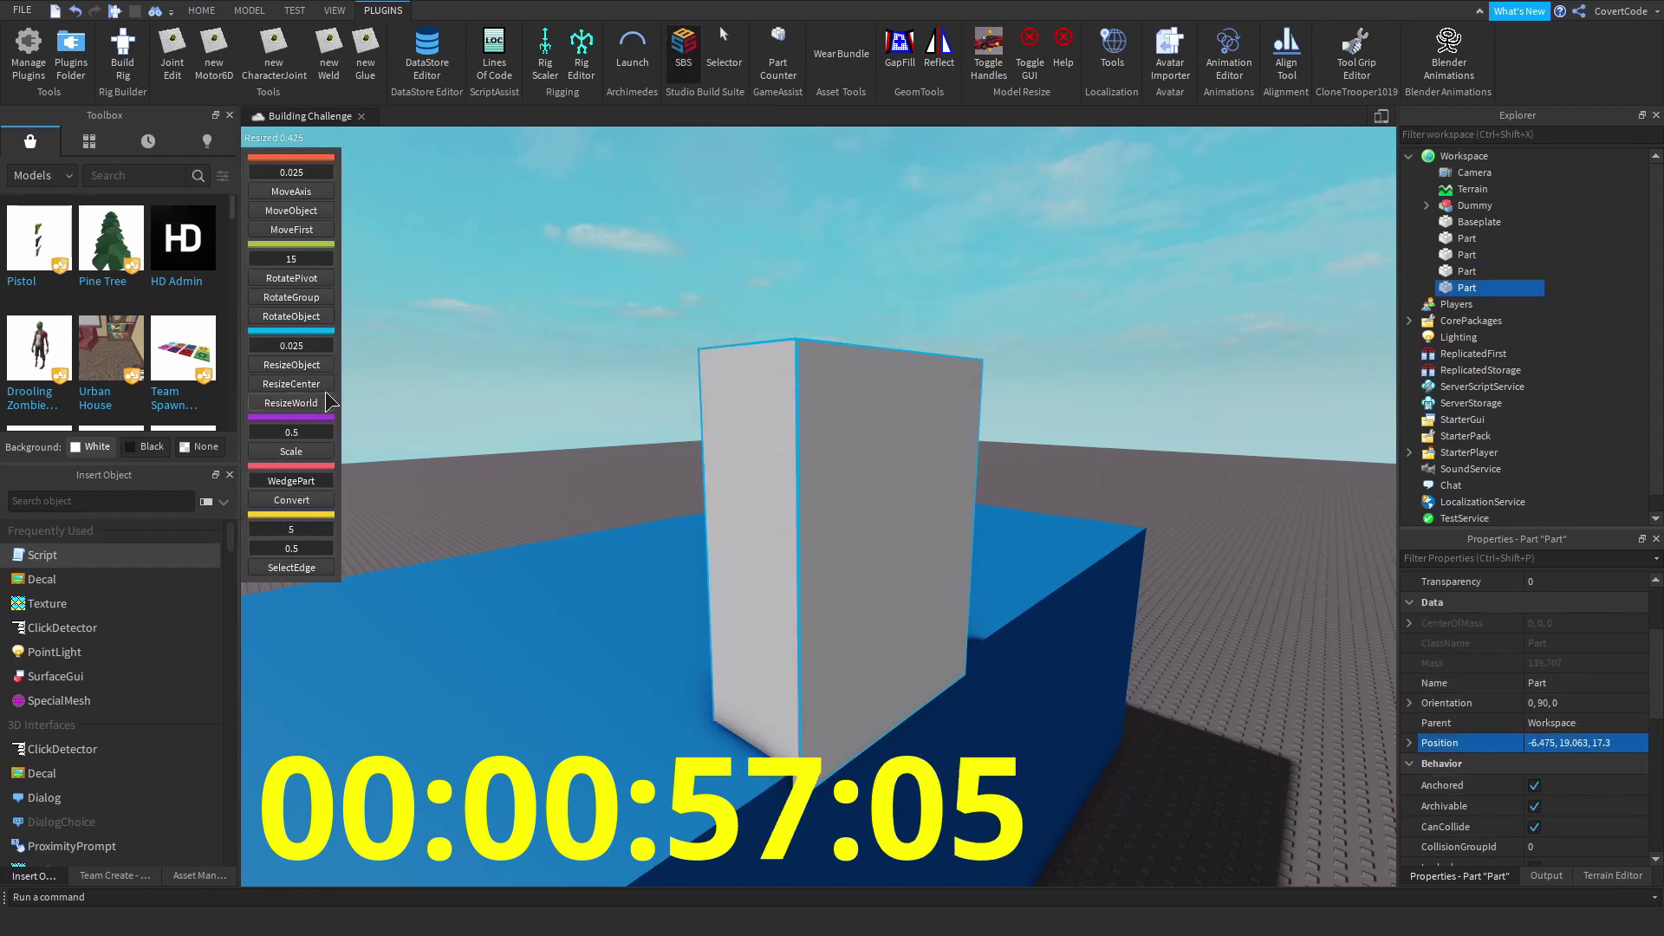
{"action": "left_click", "coordinate": [322, 386]}
{"action": "scroll", "coordinate": [716, 461], "scroll_direction": "up", "scroll_amount": 3}
{"action": "scroll", "coordinate": [824, 430], "scroll_direction": "down", "scroll_amount": 3}
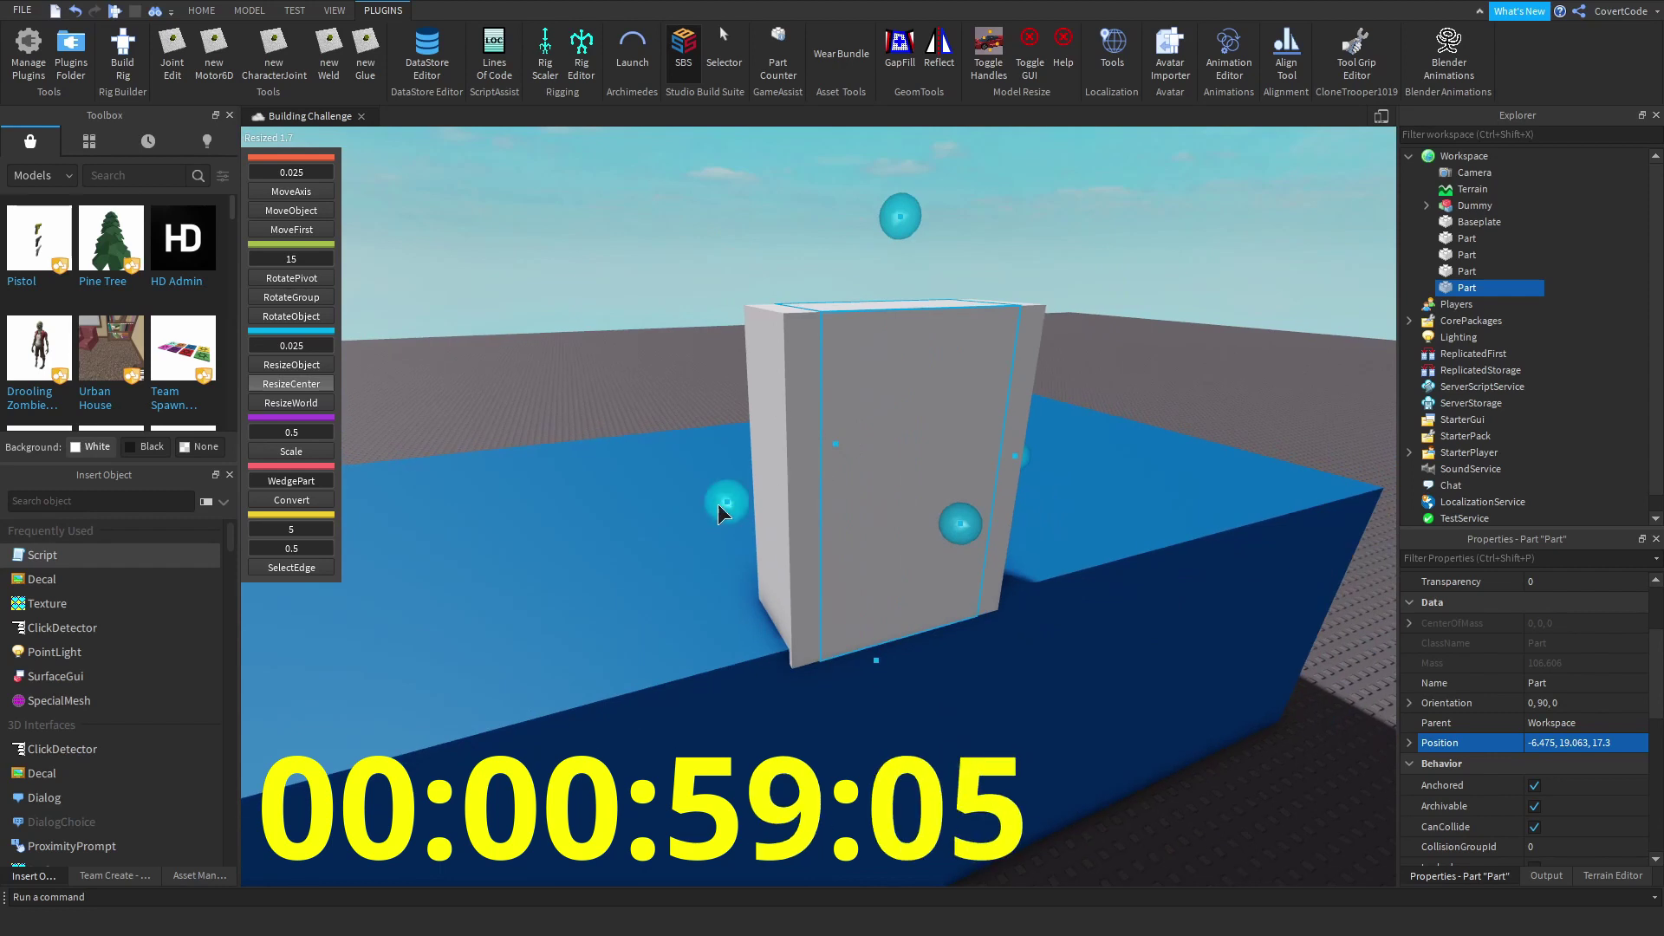
{"action": "left_click_drag", "start_coordinate": [969, 525], "coordinate": [1005, 570]}
{"action": "right_click_drag", "start_coordinate": [1006, 560], "coordinate": [761, 257]}
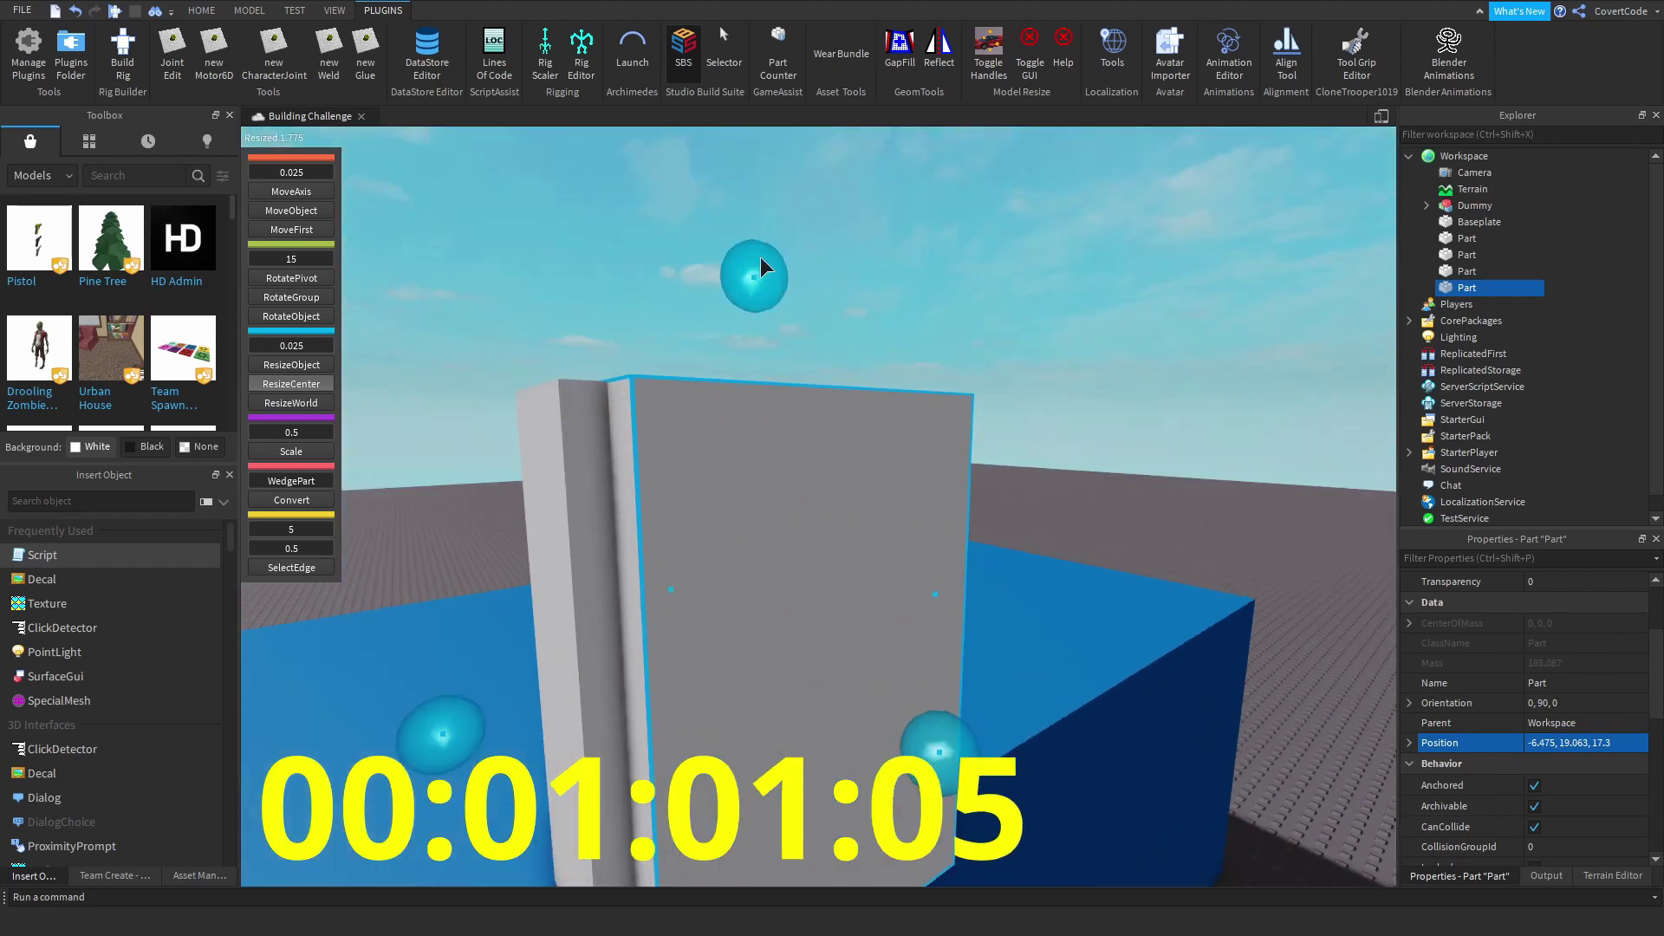
- Resize the protruding Pearl copy vertically with ResizeObject so its top sits below the top of the slab behind it
{"action": "left_click", "coordinate": [378, 356]}
{"action": "left_click", "coordinate": [616, 425]}
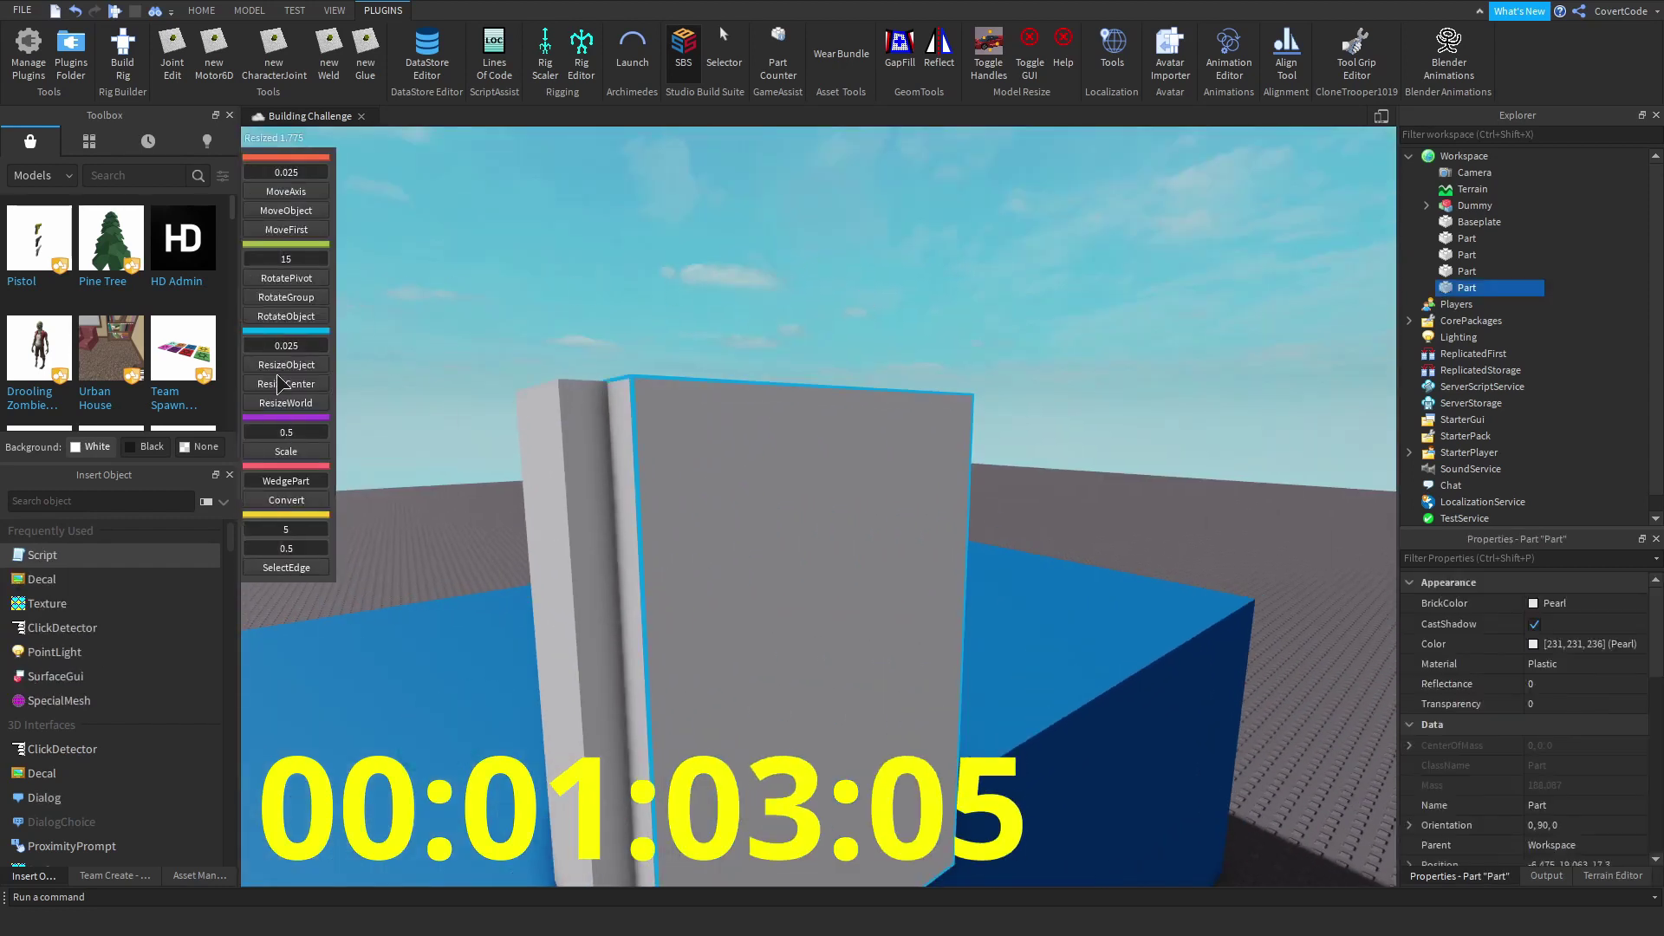
{"action": "left_click", "coordinate": [278, 369]}
{"action": "left_click_drag", "start_coordinate": [728, 299], "coordinate": [764, 315]}
{"action": "scroll", "coordinate": [673, 203], "scroll_direction": "down", "scroll_amount": 5}
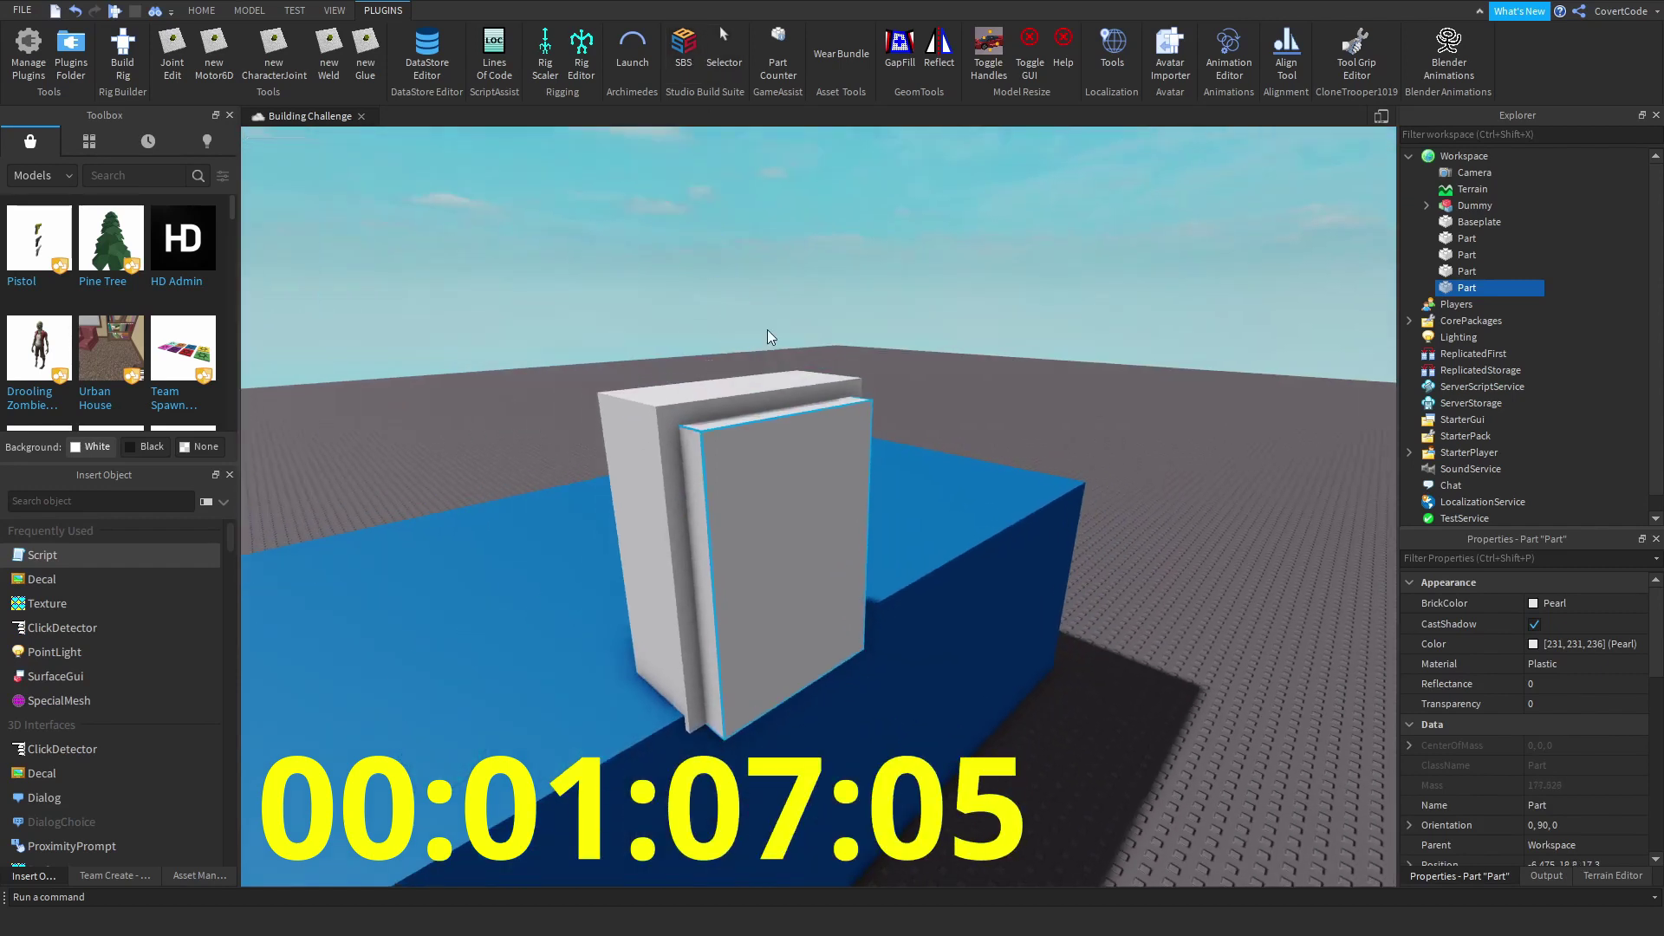
- Negate the protruding copy and union it with the Pearl slab to cut a door frame around the pink panel
{"action": "right_click", "coordinate": [783, 476]}
{"action": "left_click", "coordinate": [872, 666]}
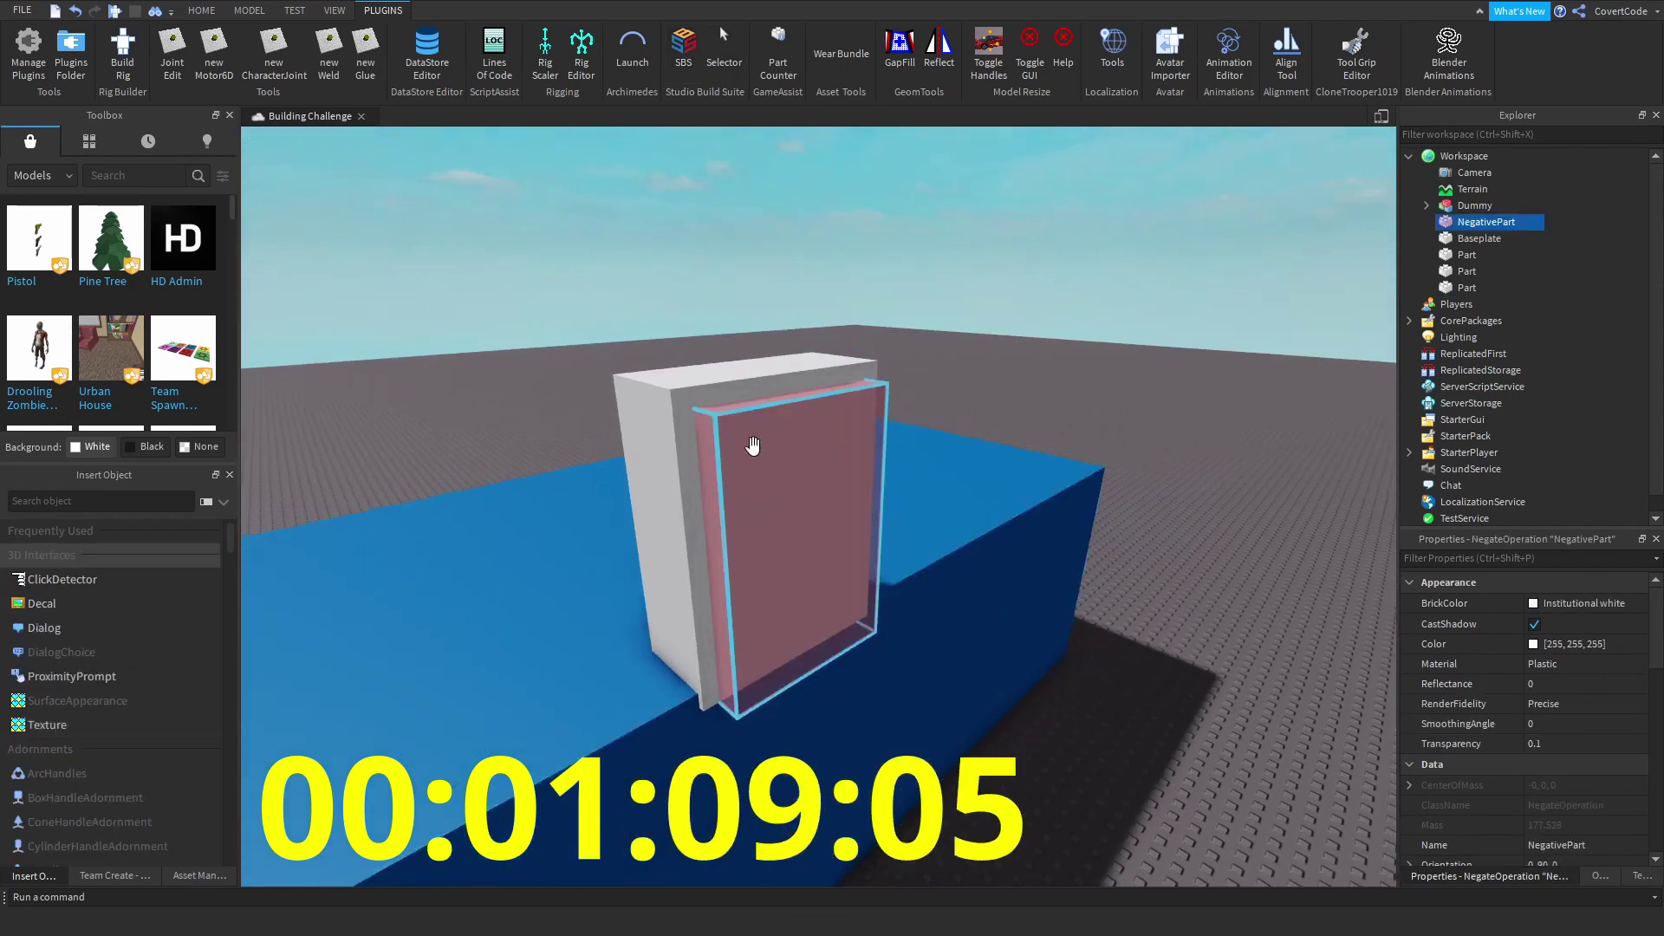
{"action": "right_click", "coordinate": [748, 383]}
{"action": "left_click", "coordinate": [829, 559]}
{"action": "right_click_drag", "start_coordinate": [1019, 372], "coordinate": [928, 390]}
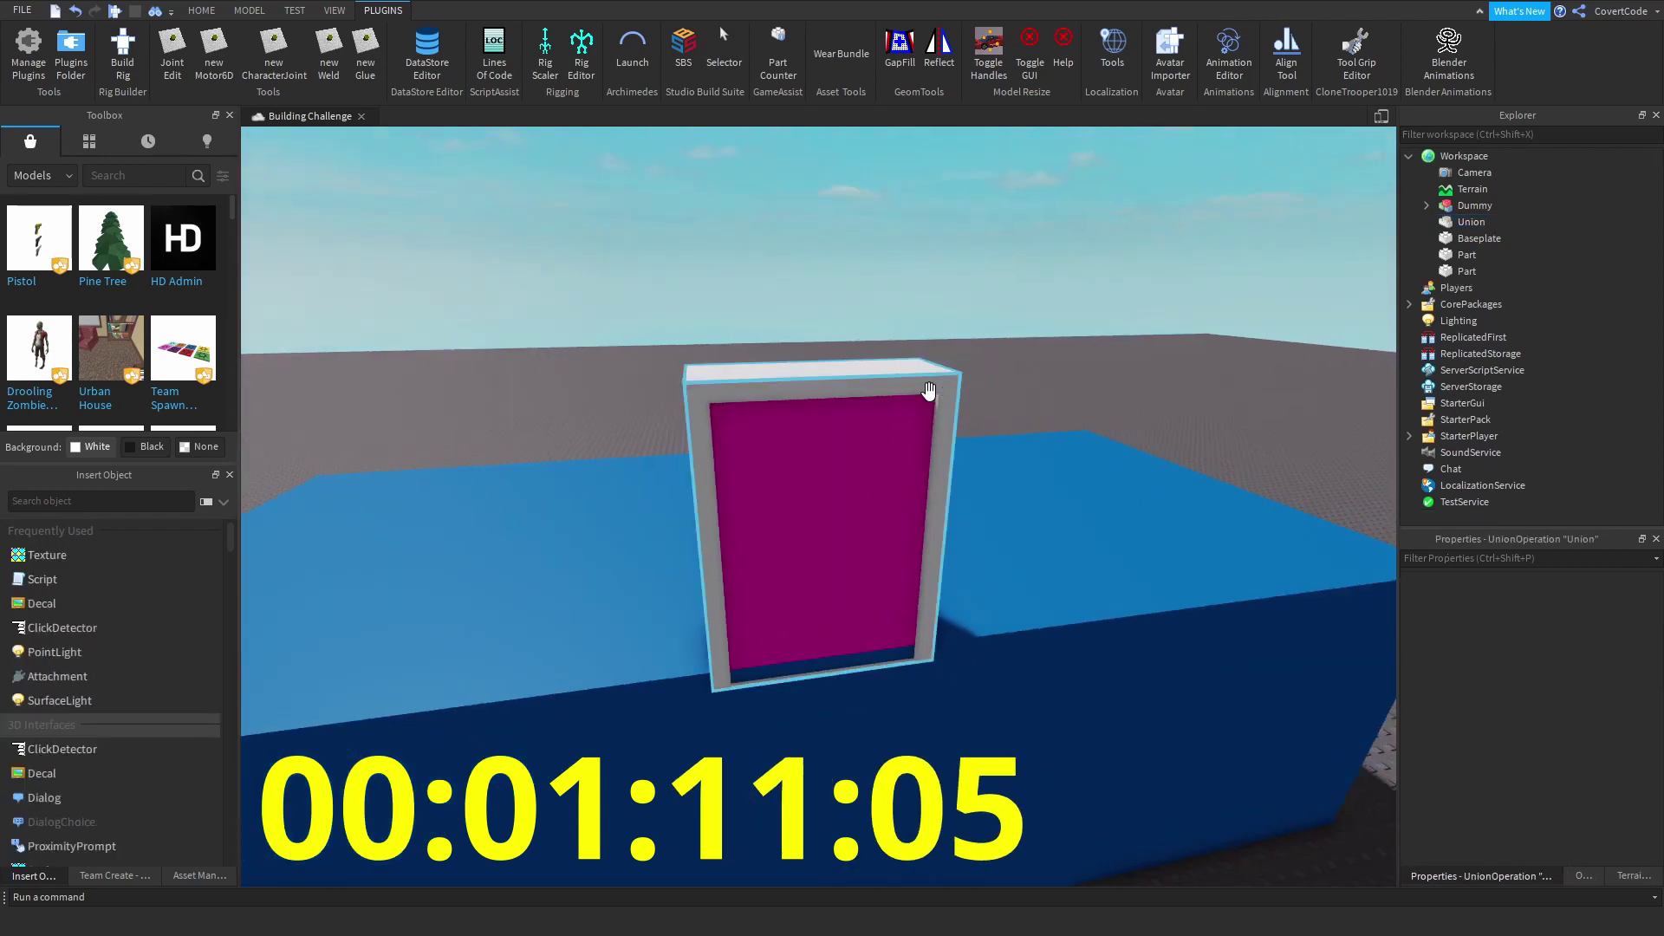
- Move the pink door and its frame together down to ground level against the blue wall's front with MoveAxis
{"action": "left_click", "coordinate": [929, 390]}
{"action": "left_click", "coordinate": [880, 437], "text": "ctrl"}
{"action": "left_click", "coordinate": [685, 51]}
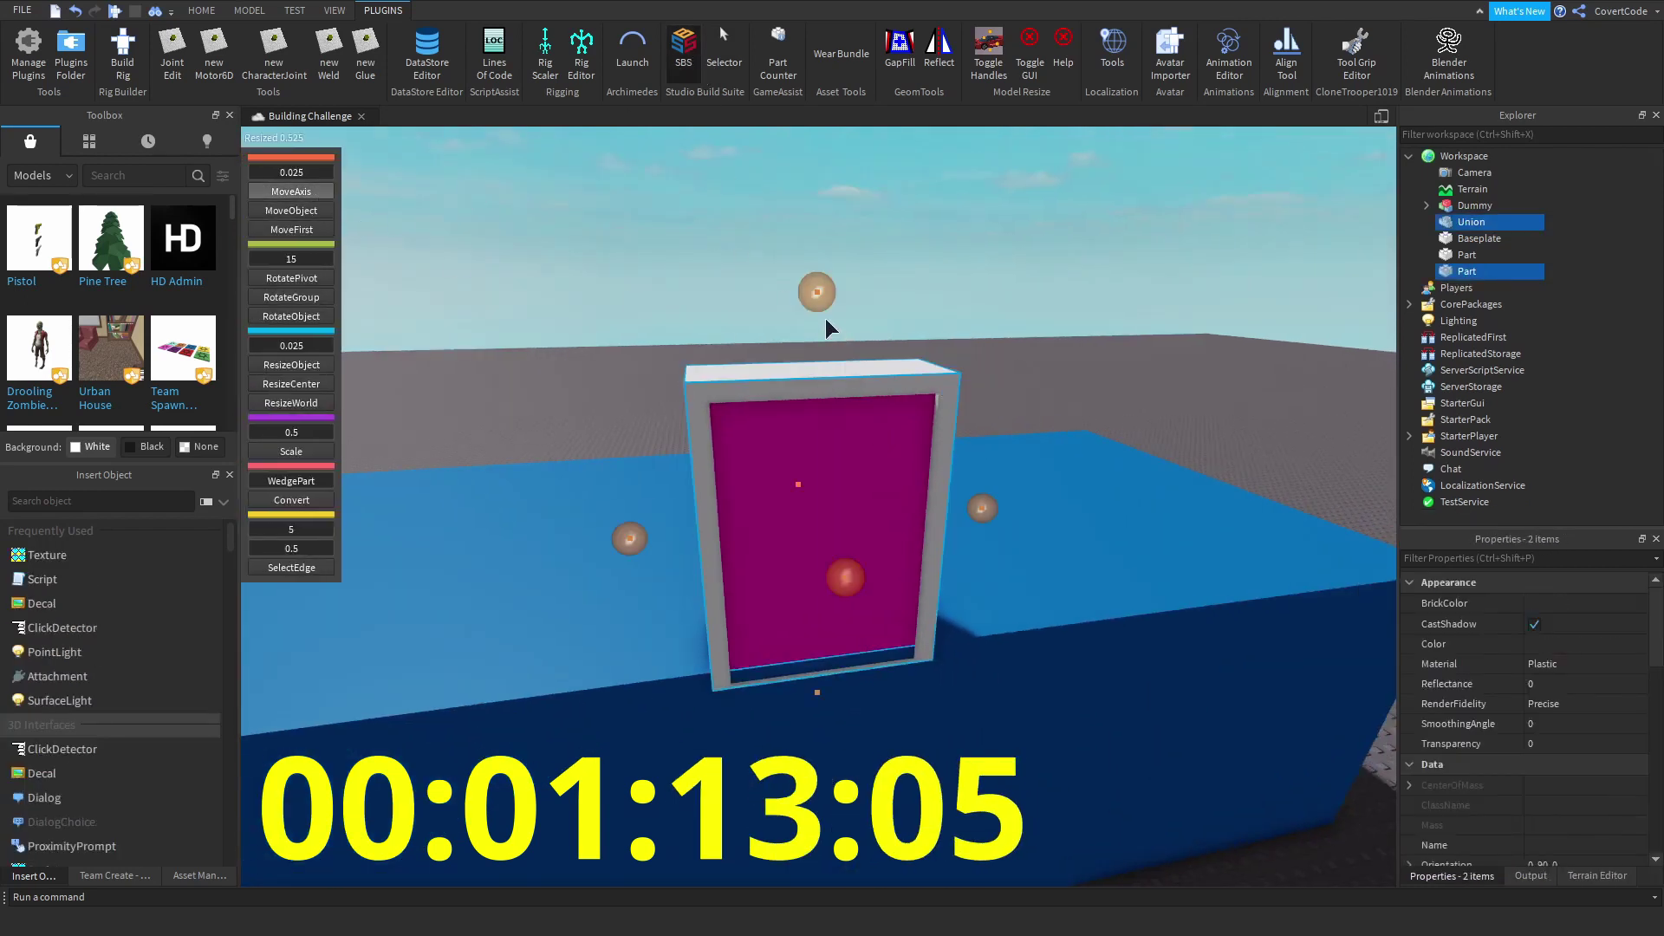
{"action": "scroll", "coordinate": [819, 347], "scroll_direction": "down", "scroll_amount": 5}
{"action": "scroll", "coordinate": [823, 468], "scroll_direction": "up", "scroll_amount": 5}
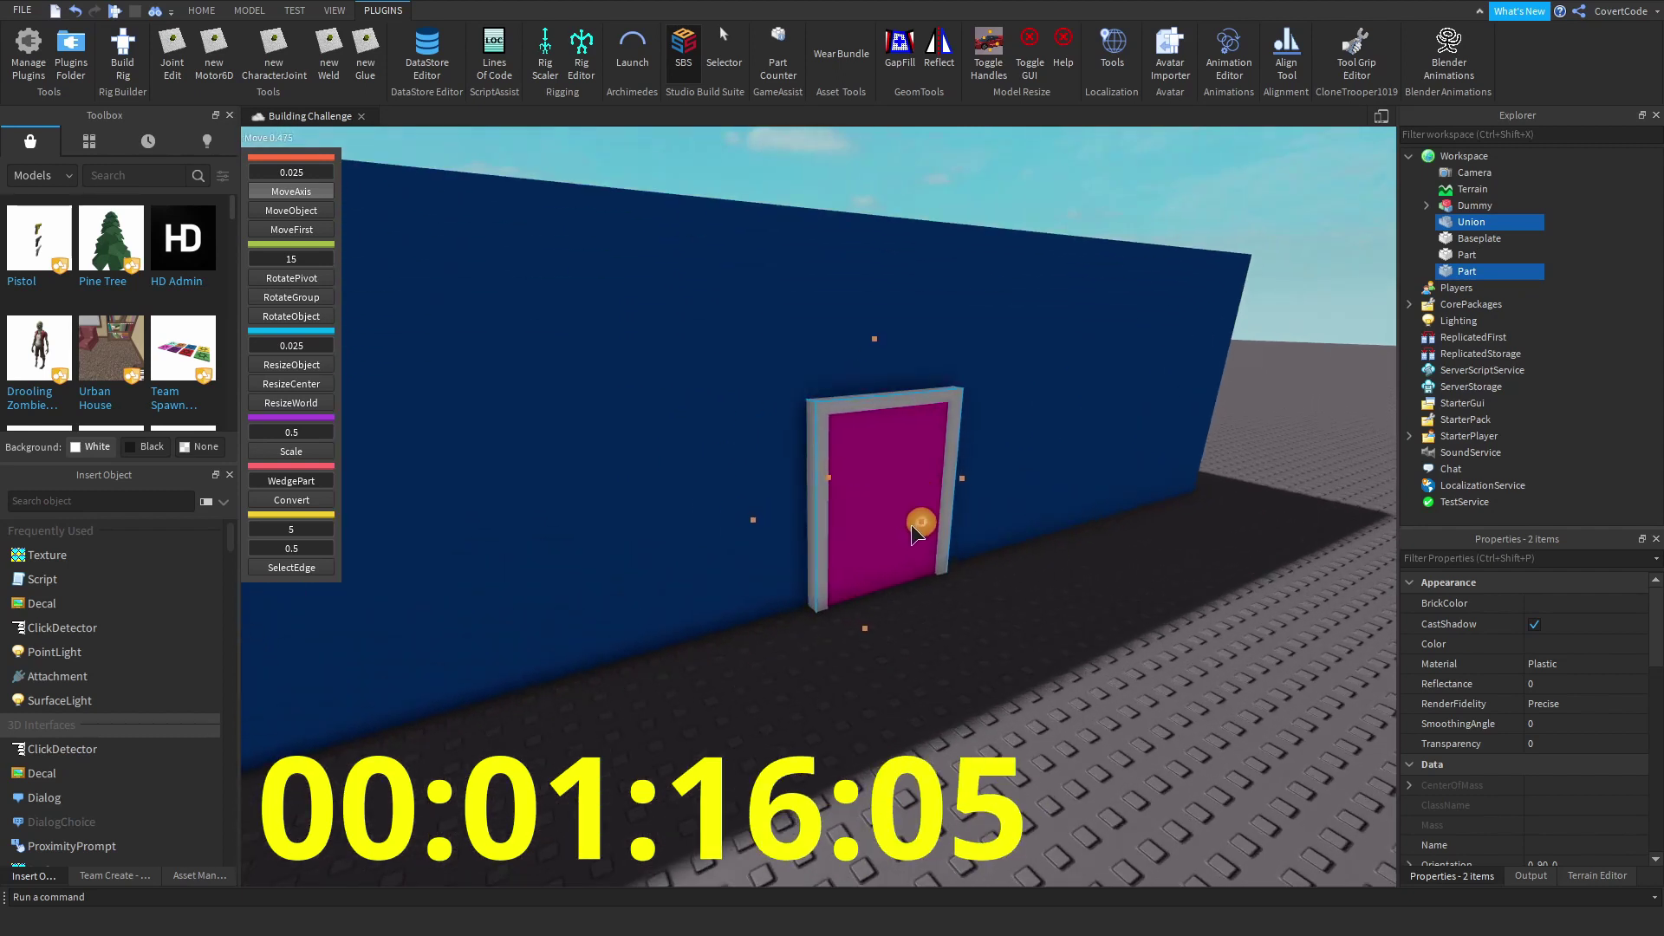
{"action": "left_click_drag", "start_coordinate": [917, 531], "coordinate": [905, 522]}
{"action": "left_click", "coordinate": [1012, 616]}
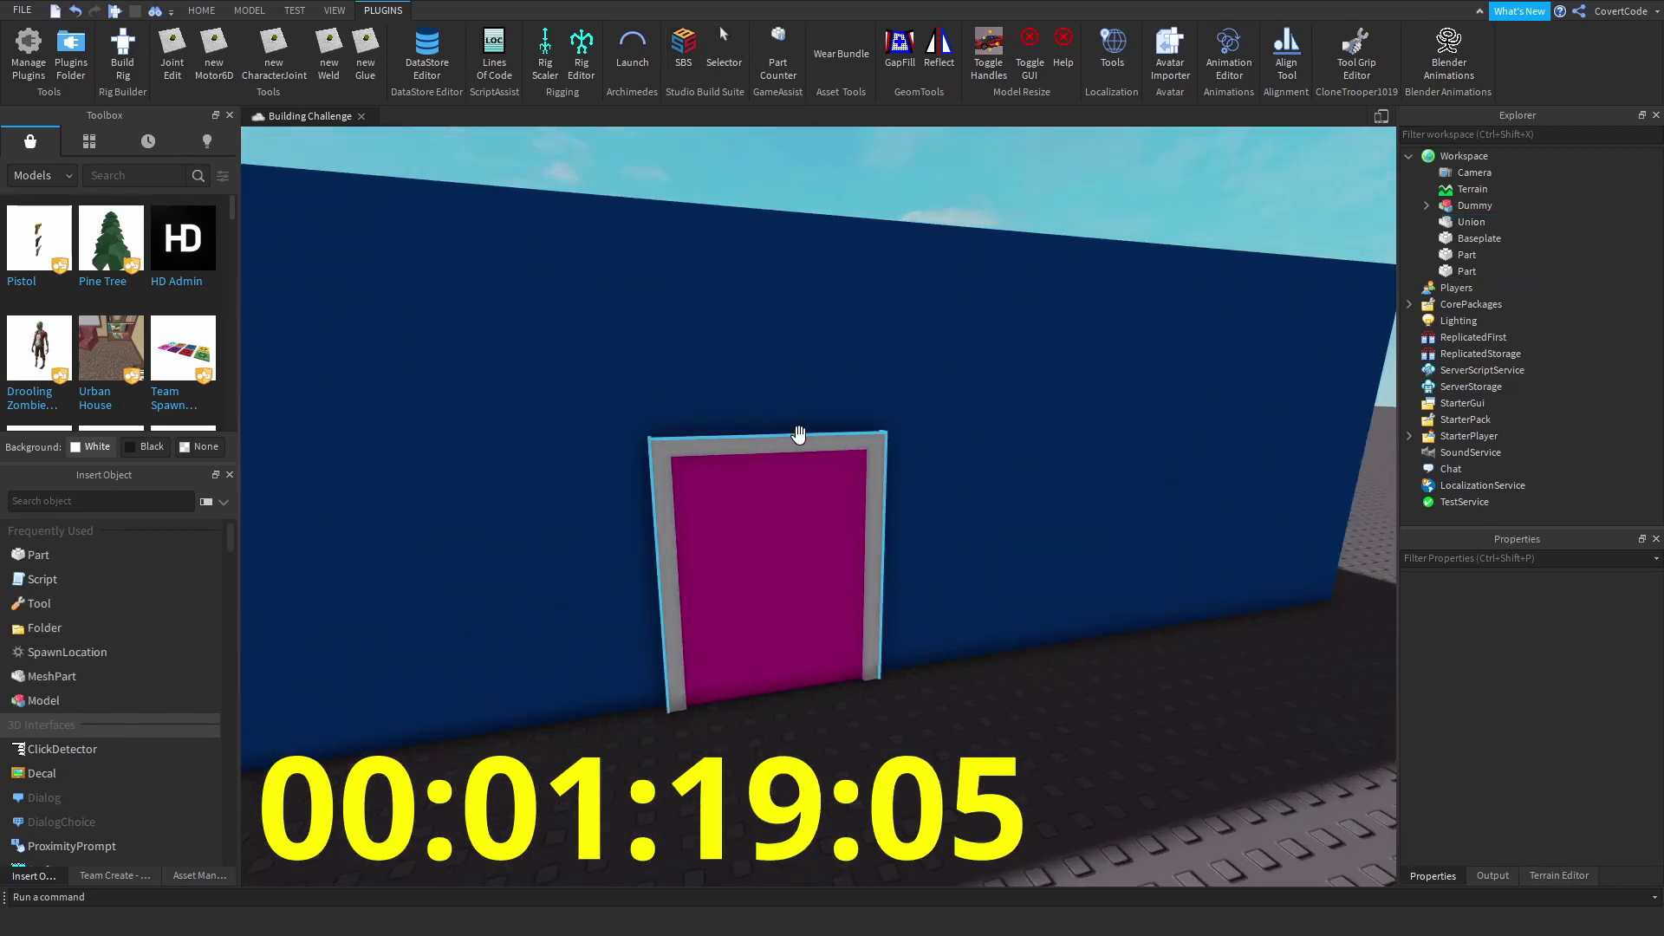
- Duplicate the pink door together with its frame
{"action": "left_click", "coordinate": [795, 427]}
{"action": "scroll", "coordinate": [810, 464], "scroll_direction": "down", "scroll_amount": 5}
{"action": "right_click_drag", "start_coordinate": [810, 465], "coordinate": [874, 521]}
{"action": "left_click", "coordinate": [881, 472]}
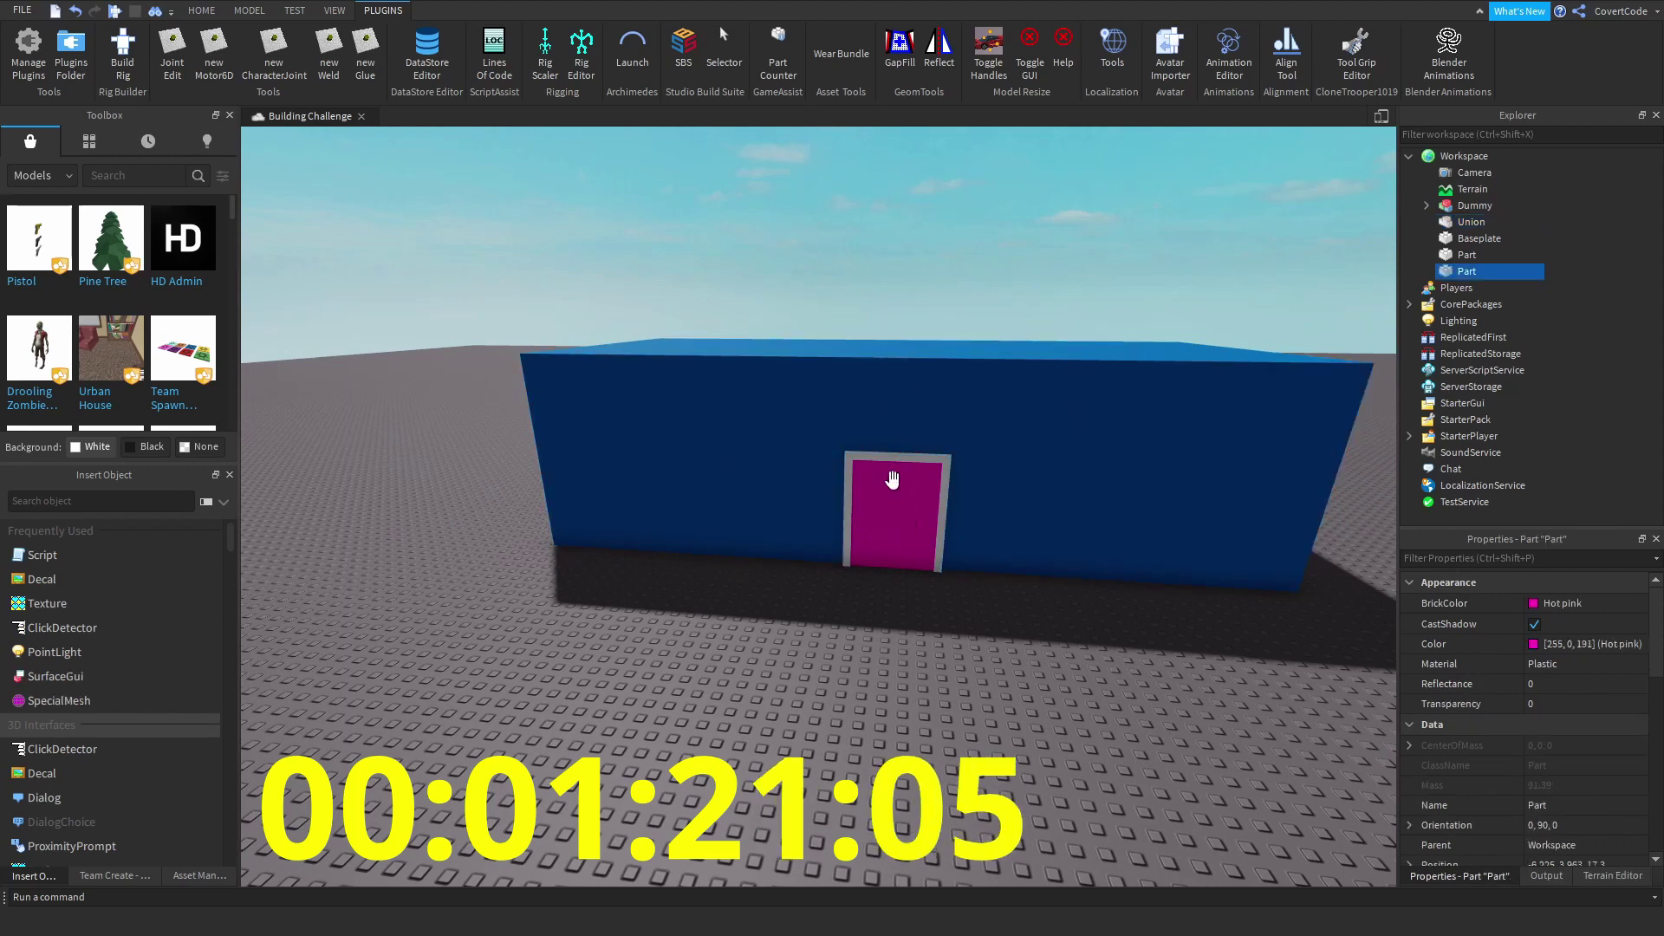
{"action": "left_click", "coordinate": [885, 460], "text": "ctrl"}
{"action": "key", "text": "ctrl+d"}
- Separate the duplicated frame union into its original parts and turn its negative part back into a solid one
{"action": "left_click", "coordinate": [922, 345]}
{"action": "scroll", "coordinate": [1044, 286], "scroll_direction": "up", "scroll_amount": 5}
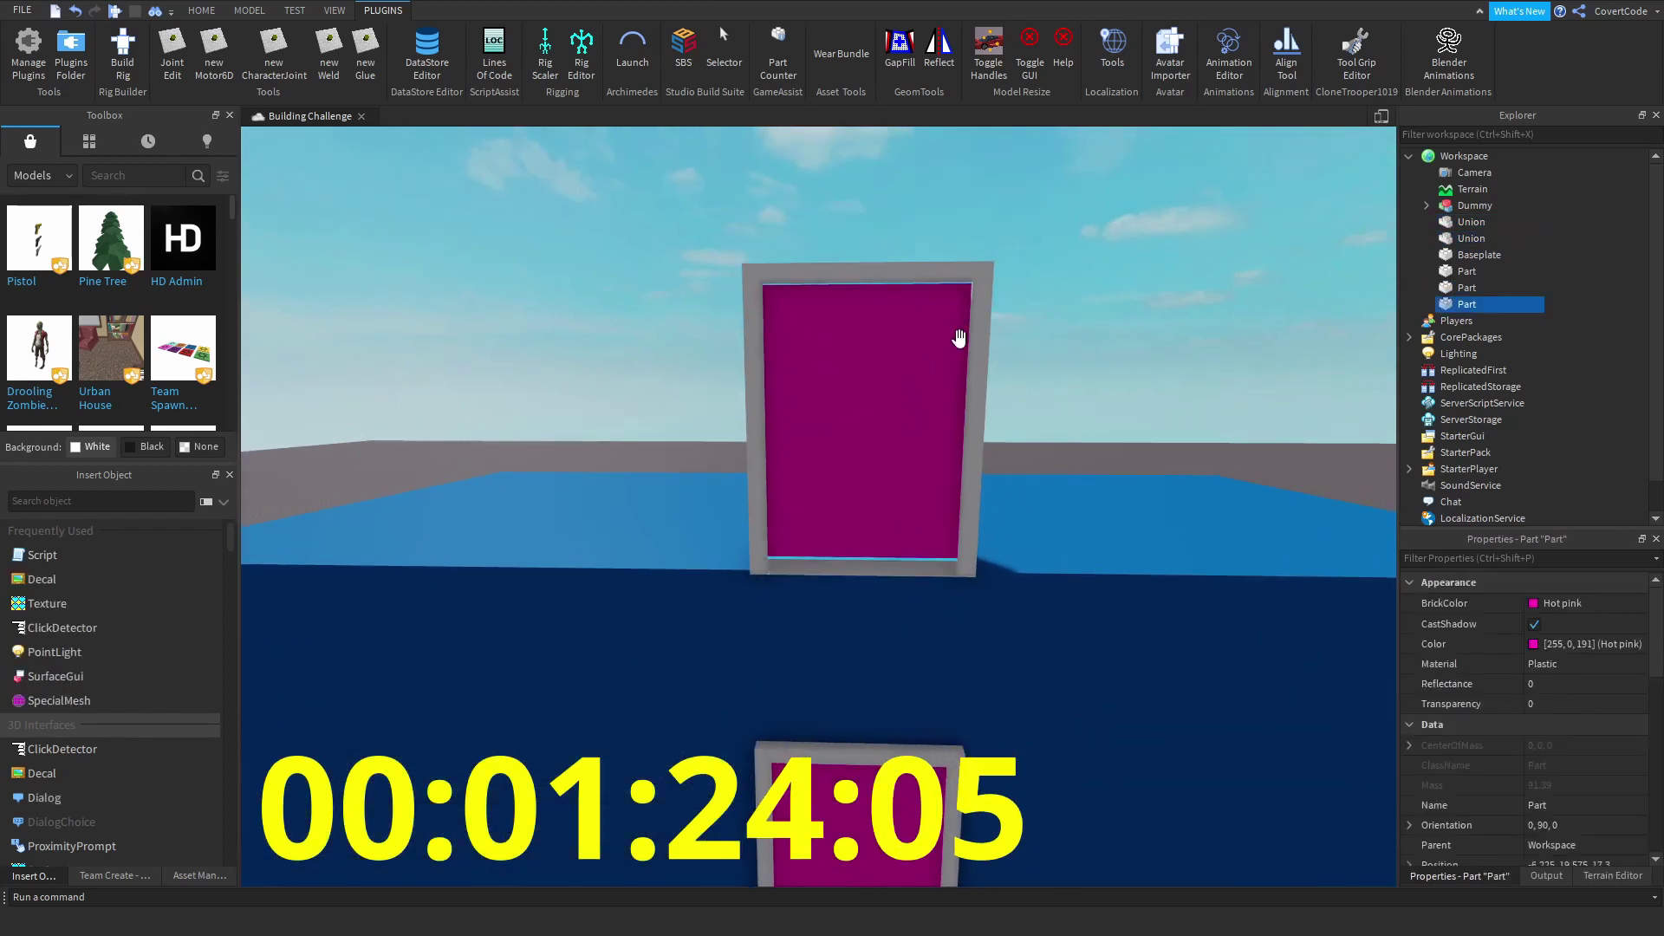
{"action": "right_click", "coordinate": [974, 326]}
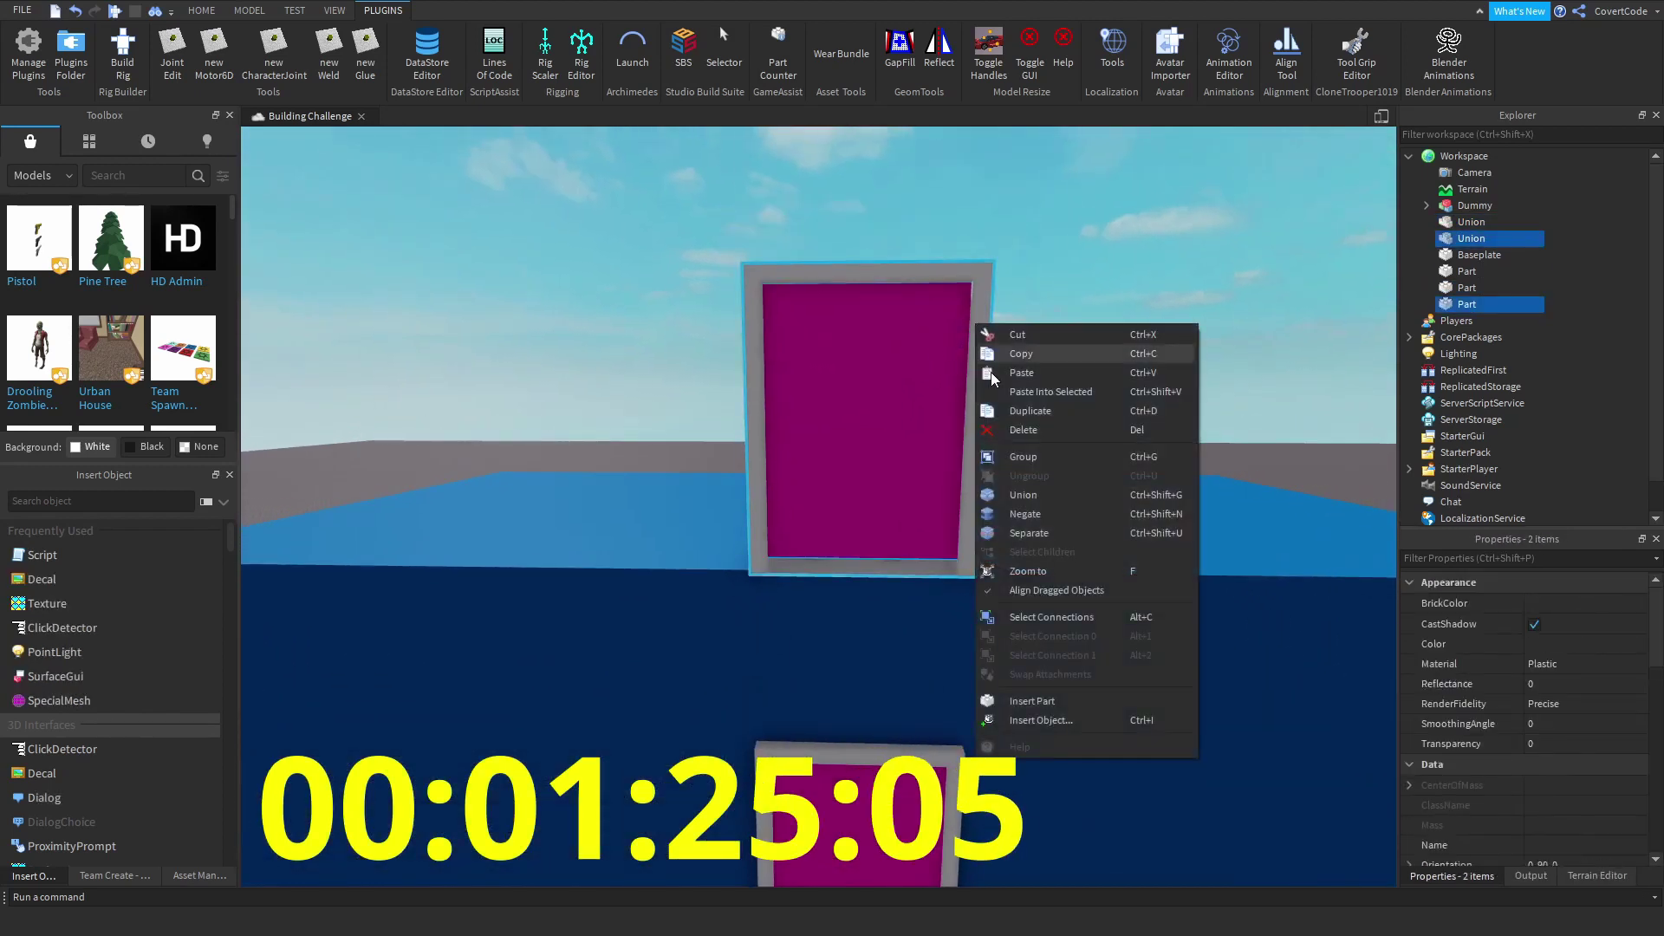
{"action": "left_click", "coordinate": [1057, 533]}
{"action": "left_click", "coordinate": [799, 312]}
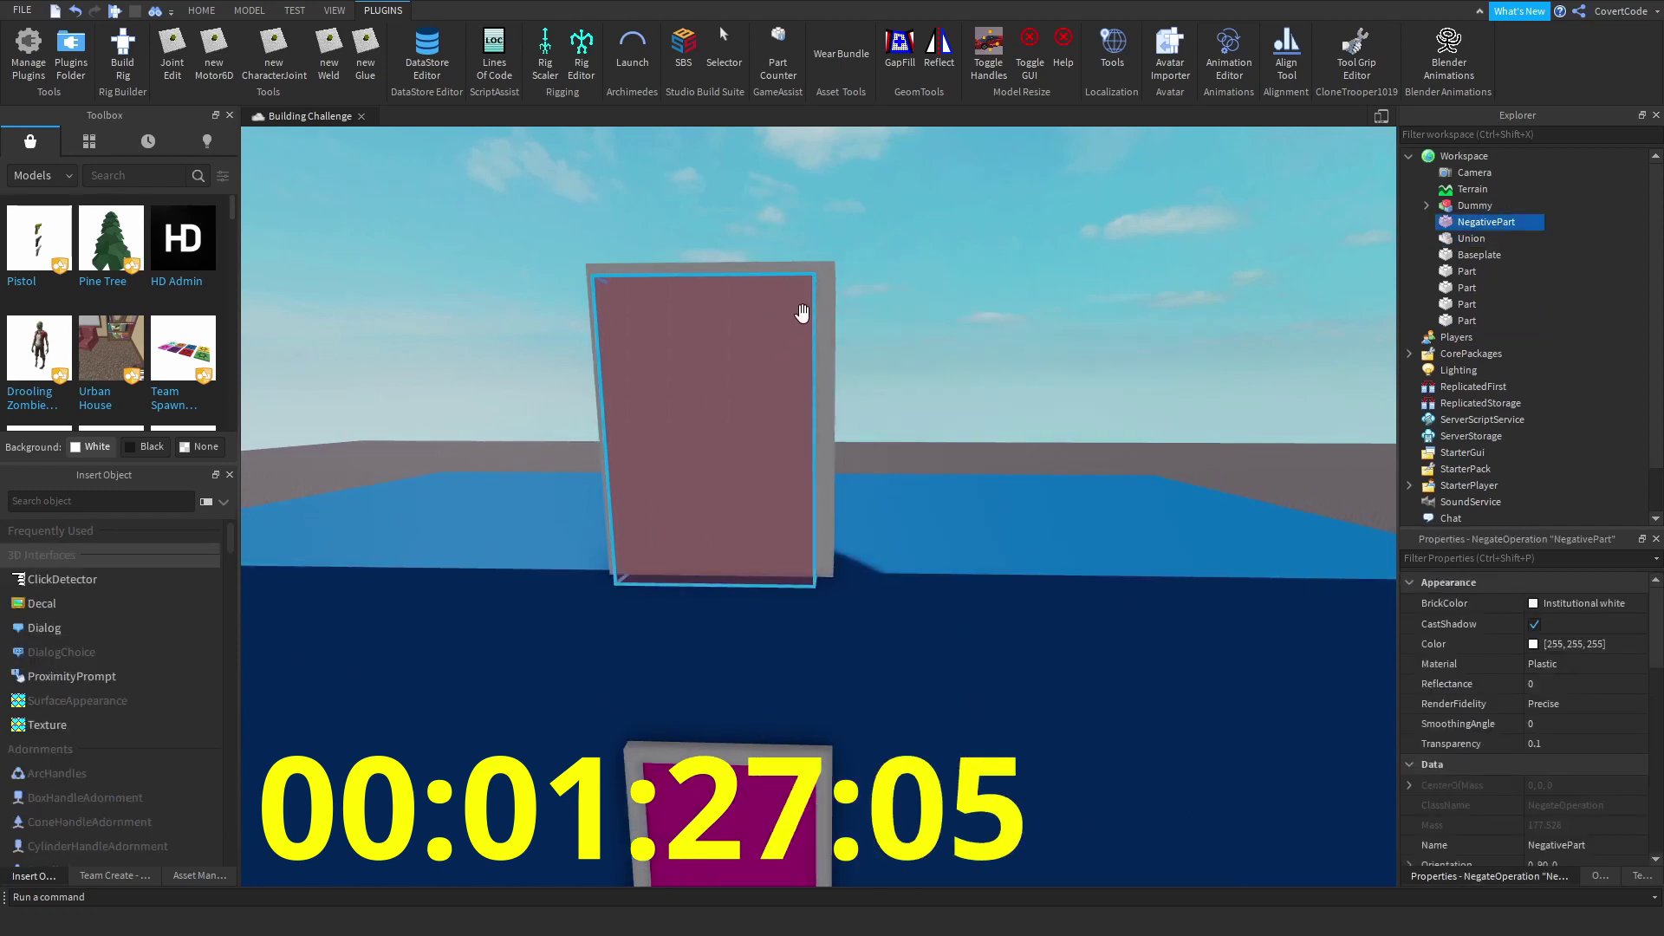
{"action": "right_click", "coordinate": [802, 314]}
{"action": "left_click", "coordinate": [911, 468]}
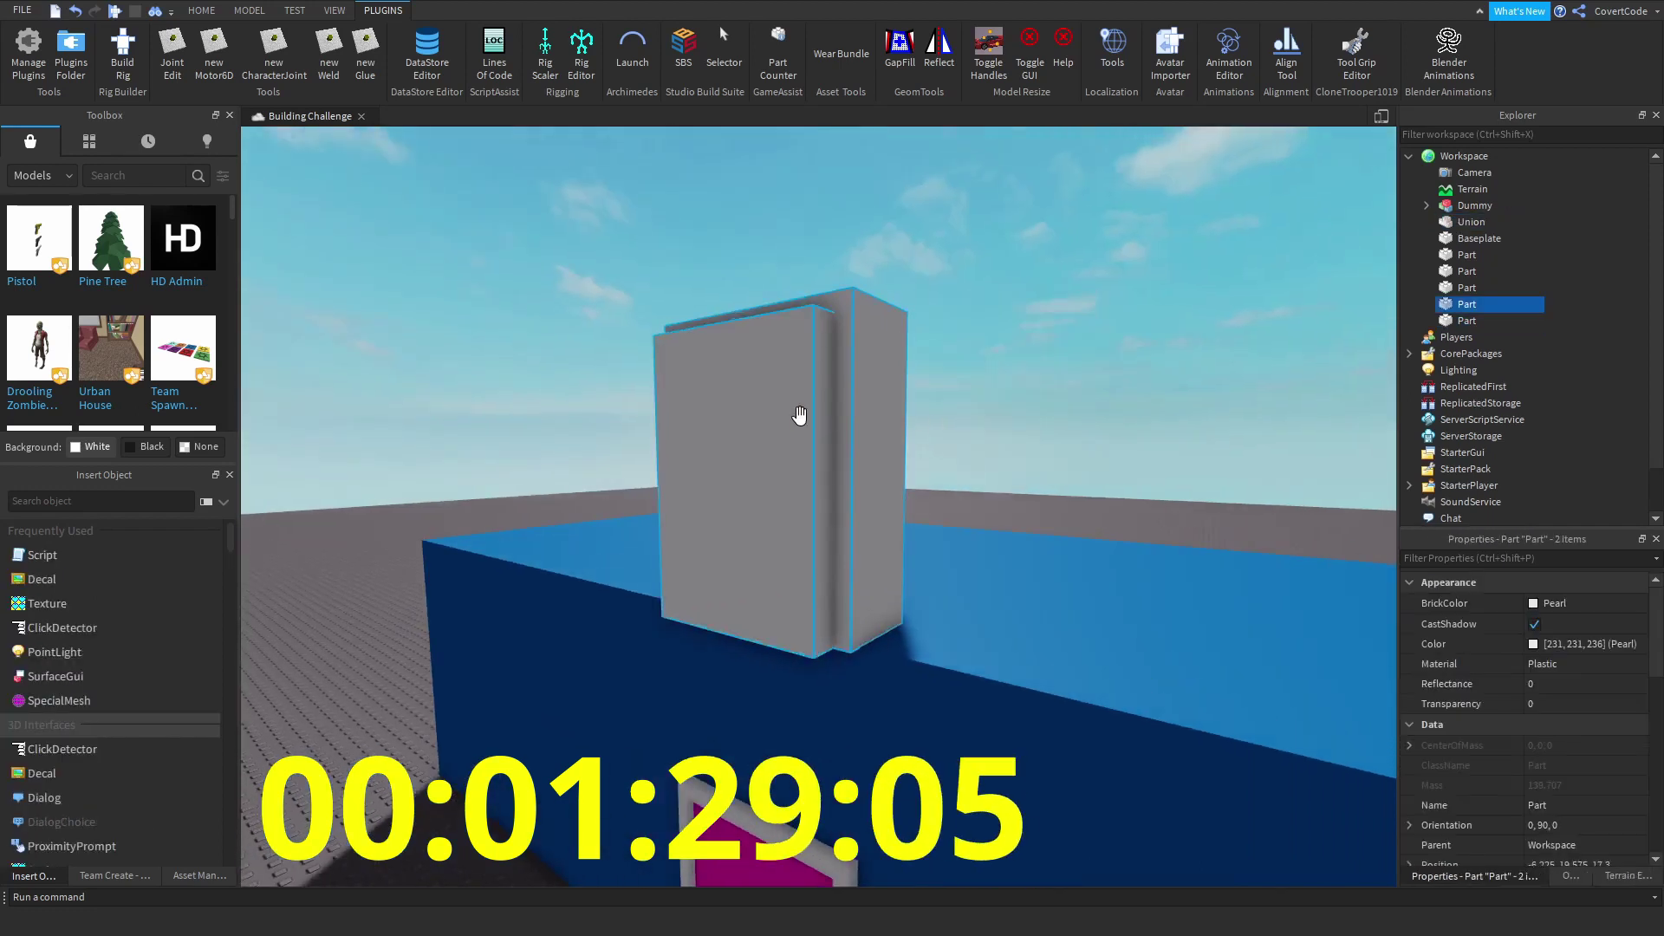
- Widen the upper frame slab, cutter slab and pink panel together by about 3 studs with ResizeObject and adjust their height
{"action": "scroll", "coordinate": [794, 412], "scroll_direction": "up", "scroll_amount": 5}
{"action": "scroll", "coordinate": [801, 416], "scroll_direction": "down", "scroll_amount": 10}
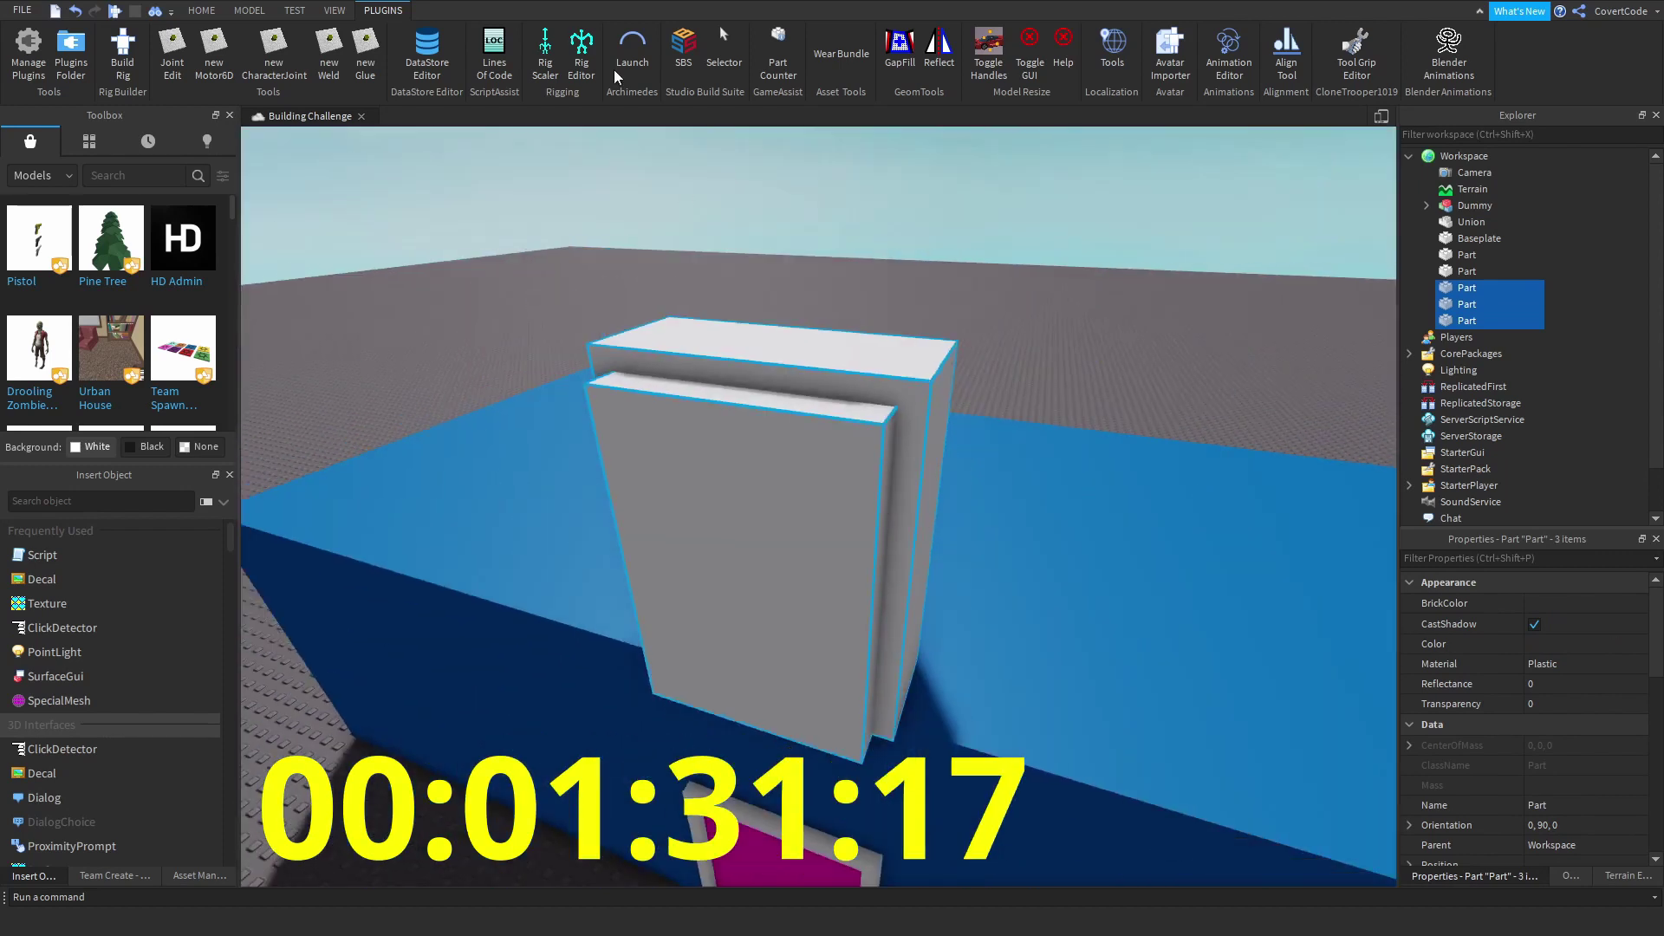
{"action": "left_click", "coordinate": [684, 47]}
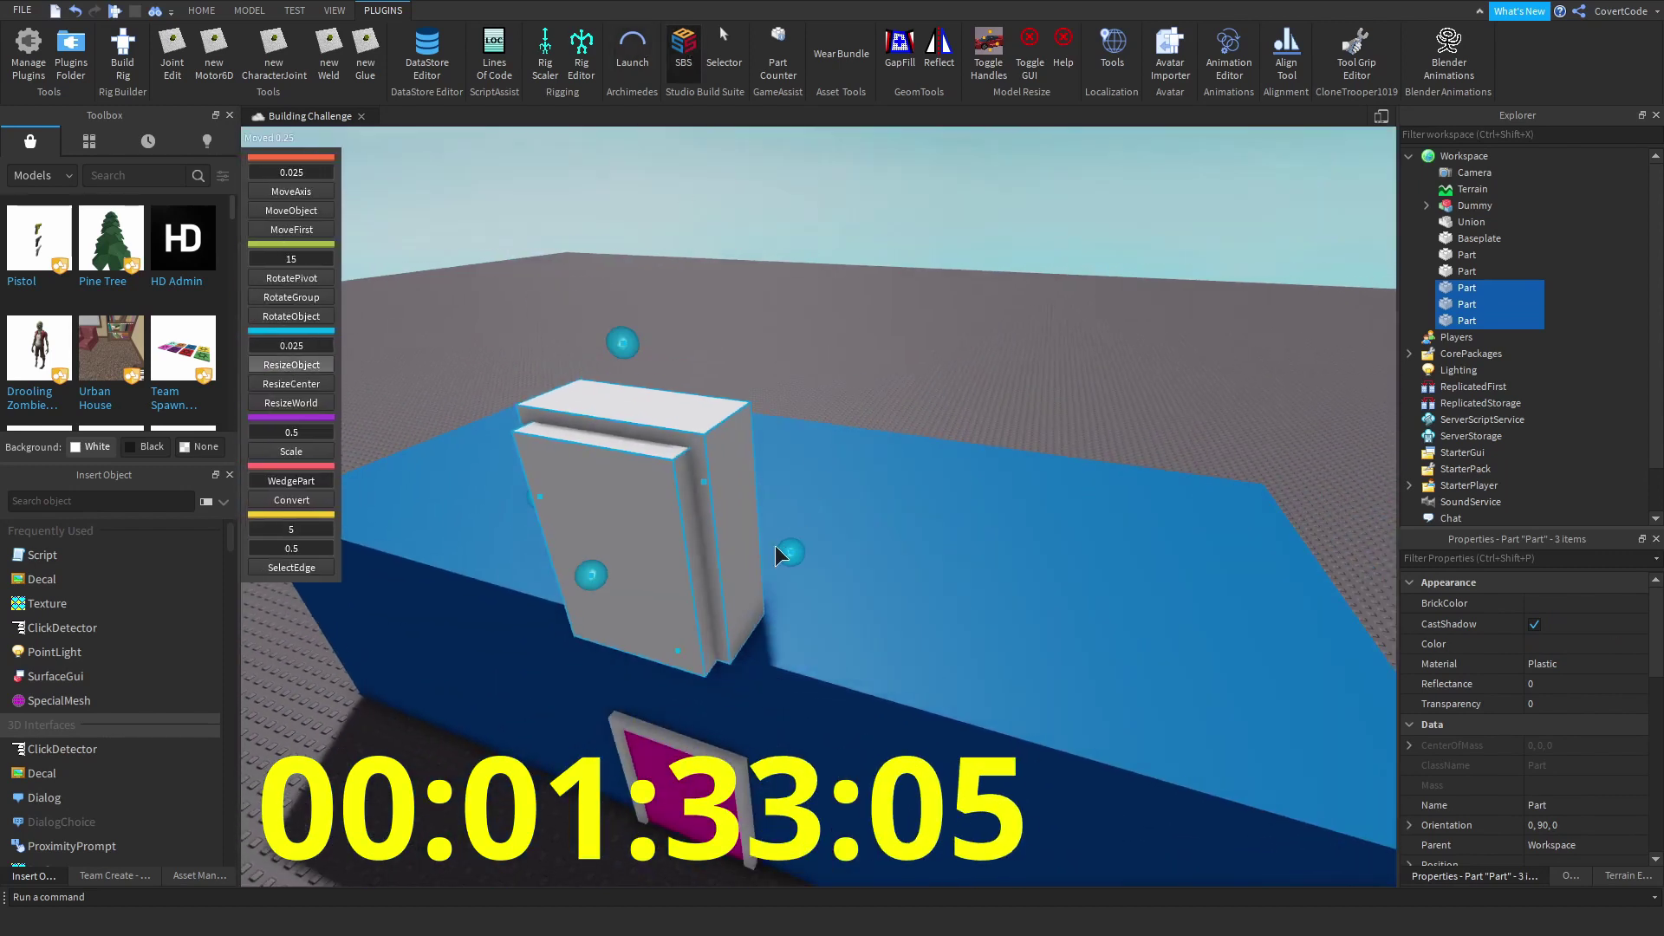
{"action": "left_click_drag", "start_coordinate": [775, 545], "coordinate": [867, 593]}
{"action": "right_click_drag", "start_coordinate": [873, 593], "coordinate": [780, 434]}
{"action": "scroll", "coordinate": [780, 434], "scroll_direction": "down", "scroll_amount": 3}
{"action": "scroll", "coordinate": [773, 428], "scroll_direction": "up", "scroll_amount": 4}
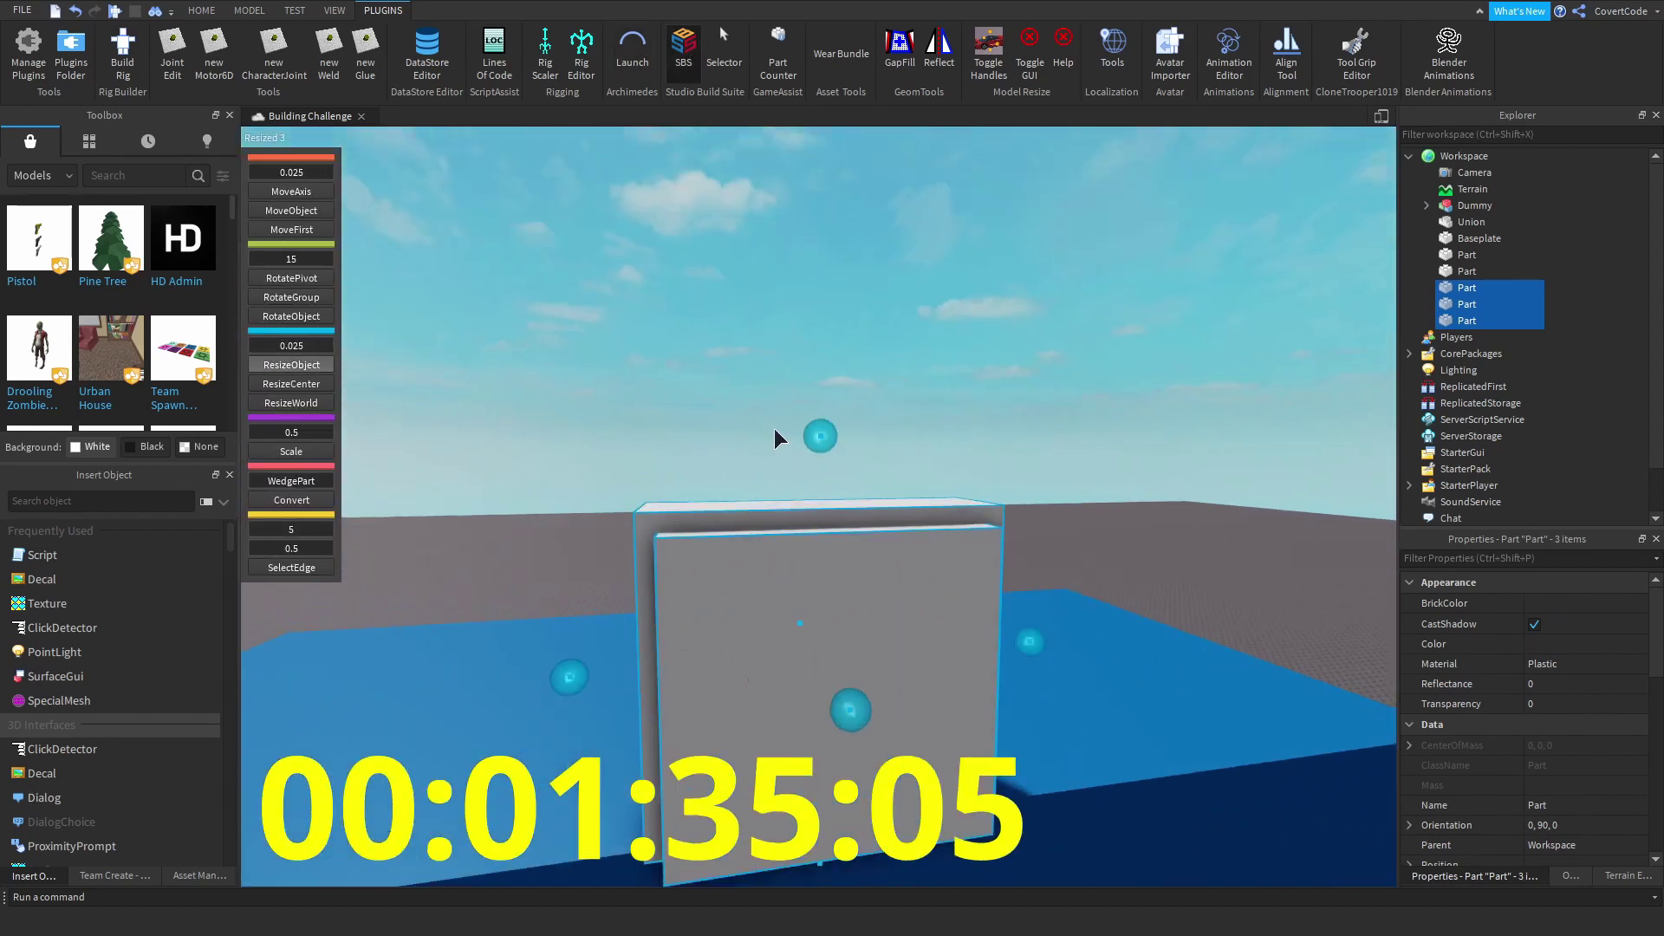
{"action": "scroll", "coordinate": [780, 438], "scroll_direction": "down", "scroll_amount": 3}
{"action": "left_click_drag", "start_coordinate": [821, 317], "coordinate": [830, 250]}
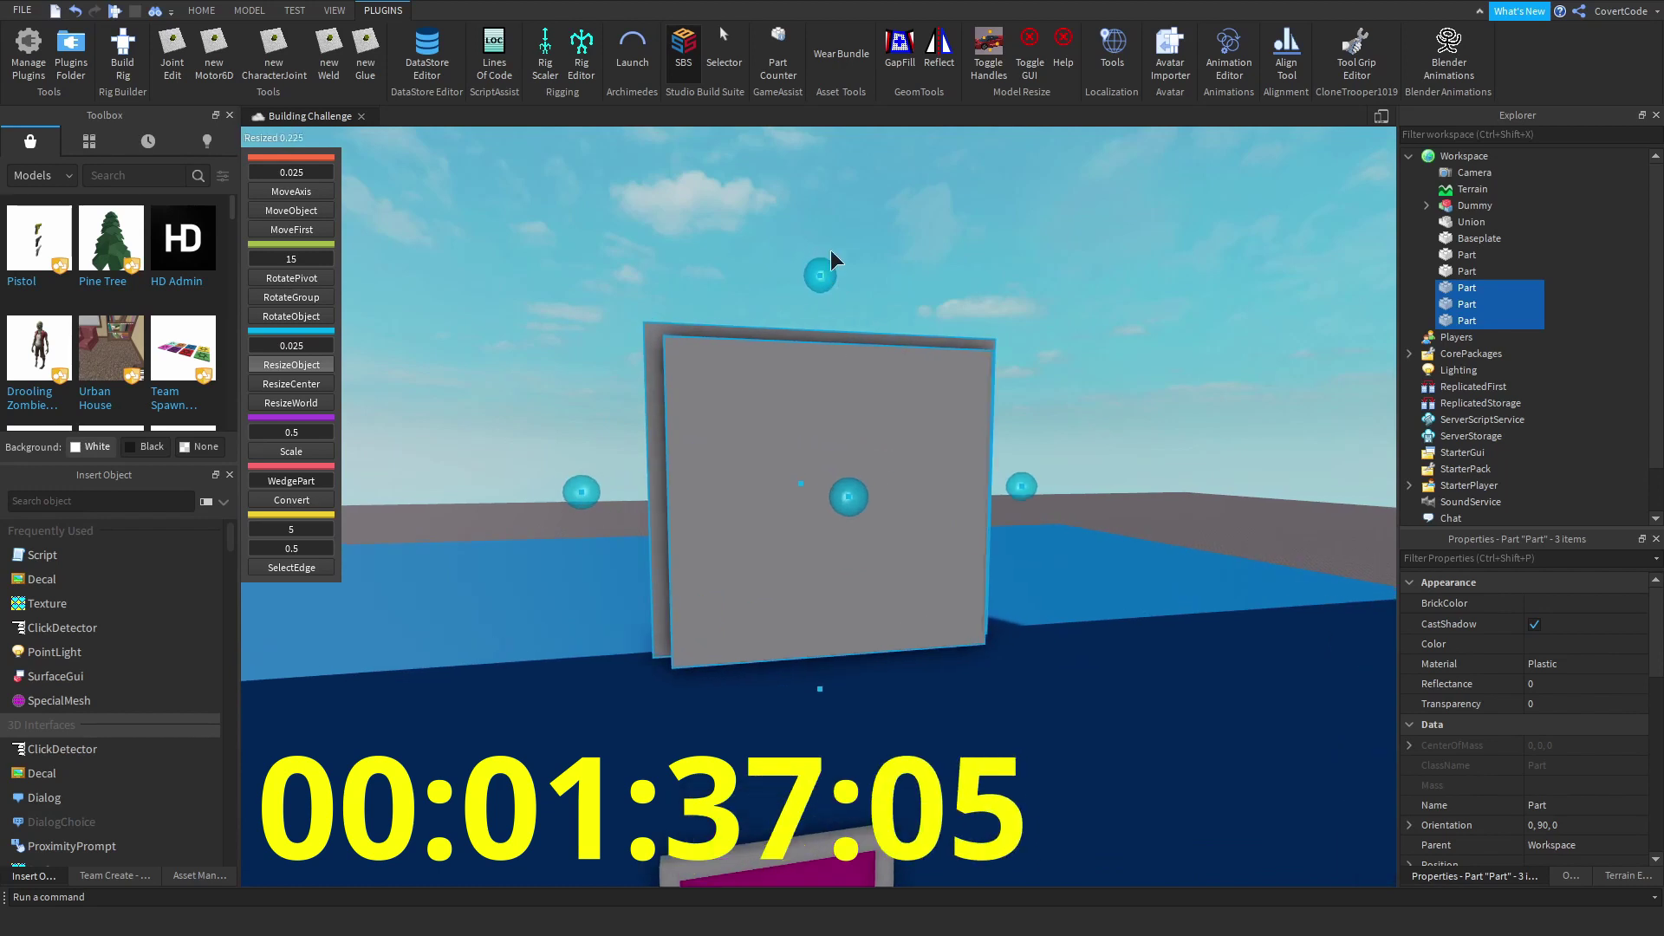
- Duplicate the widened front cutter slab and select the original one
{"action": "left_click", "coordinate": [803, 203]}
{"action": "left_click", "coordinate": [821, 408]}
{"action": "key", "text": "ctrl+d"}
{"action": "left_click", "coordinate": [764, 424]}
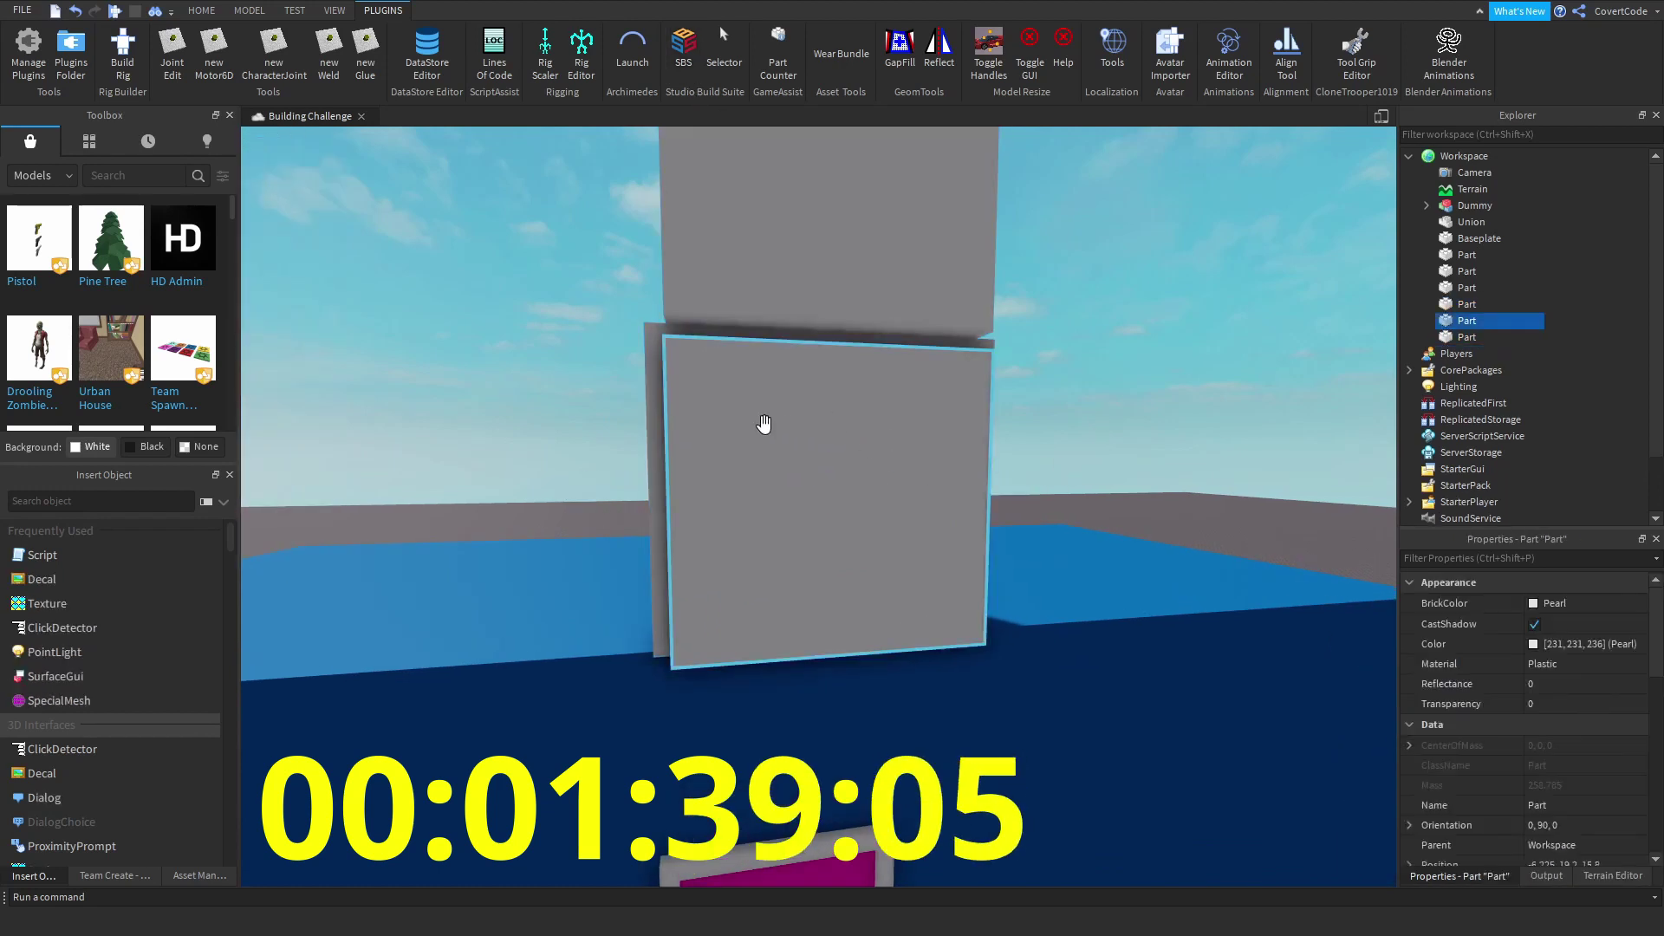
- Negate the original cutter slab and union it with the Pearl slab behind it to form a window frame
{"action": "right_click", "coordinate": [774, 446]}
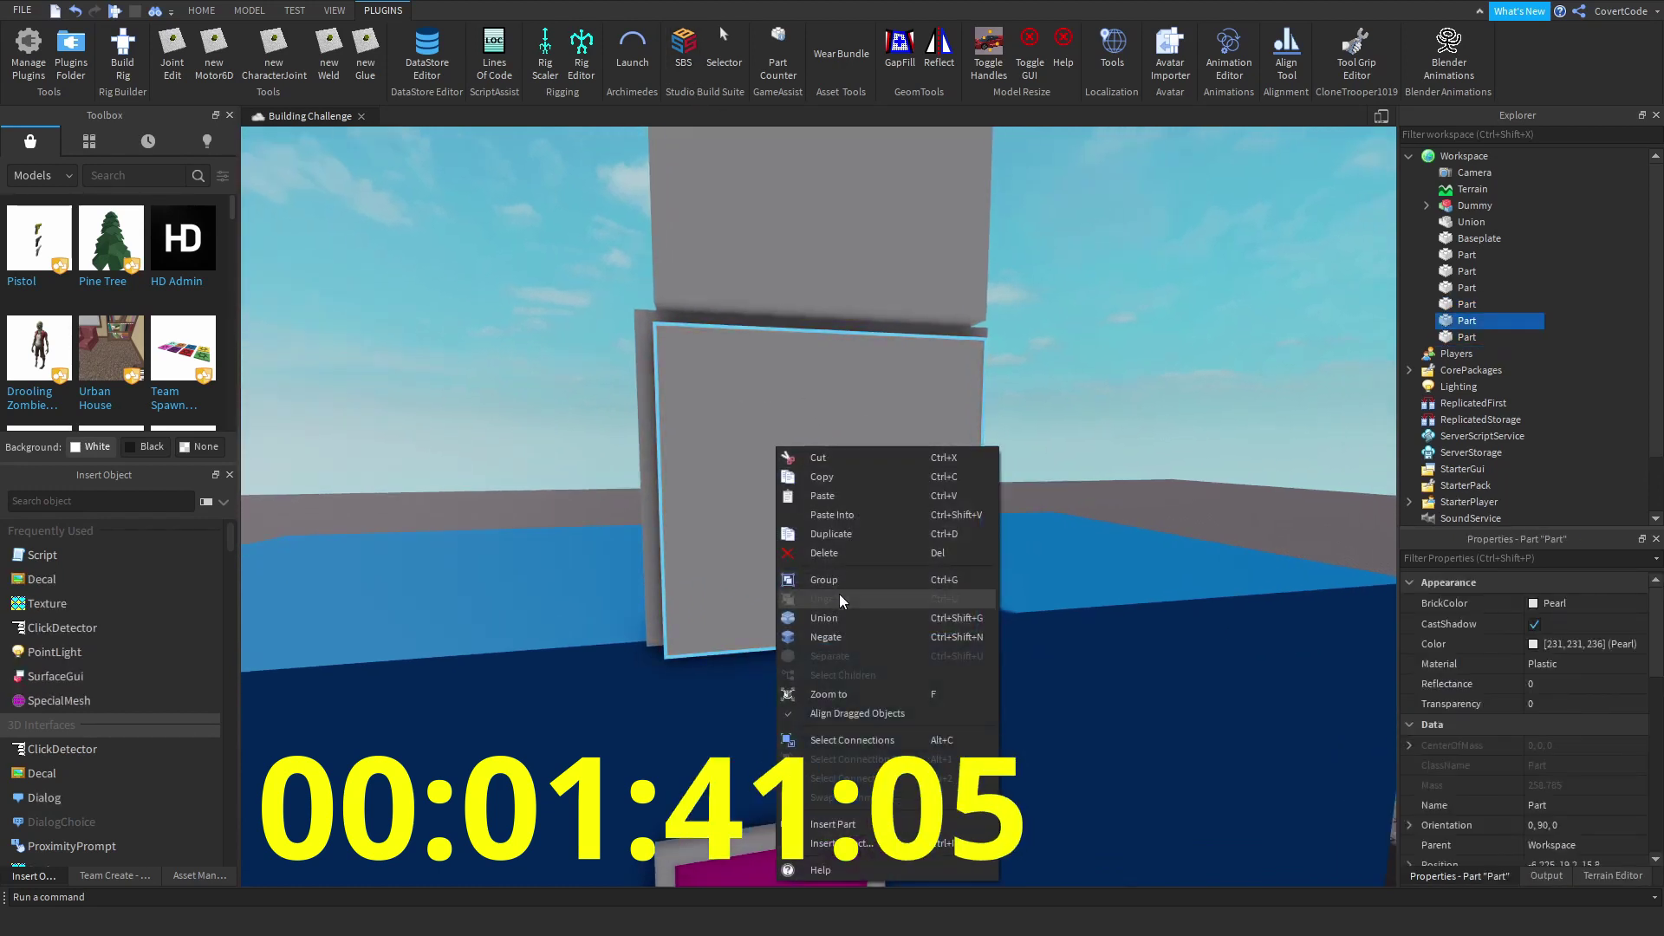
{"action": "left_click", "coordinate": [825, 637]}
{"action": "right_click_drag", "start_coordinate": [929, 557], "coordinate": [1032, 459]}
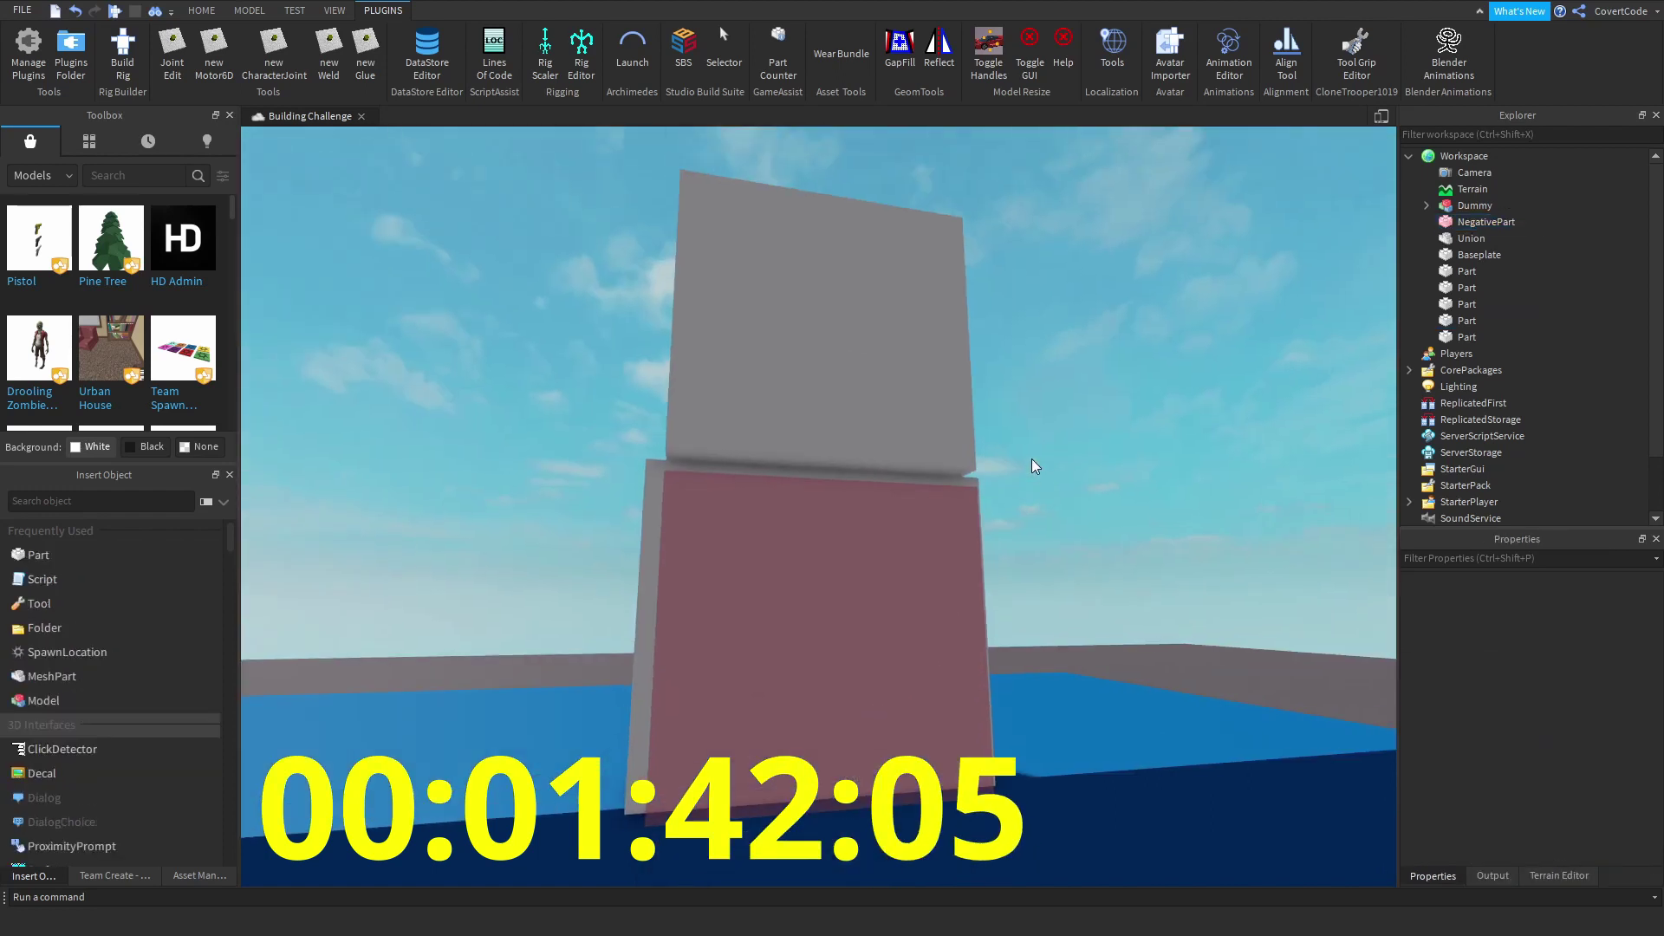
{"action": "right_click", "coordinate": [684, 492]}
{"action": "left_click", "coordinate": [763, 657]}
{"action": "left_click", "coordinate": [1260, 487]}
{"action": "right_click_drag", "start_coordinate": [1260, 487], "coordinate": [1046, 493]}
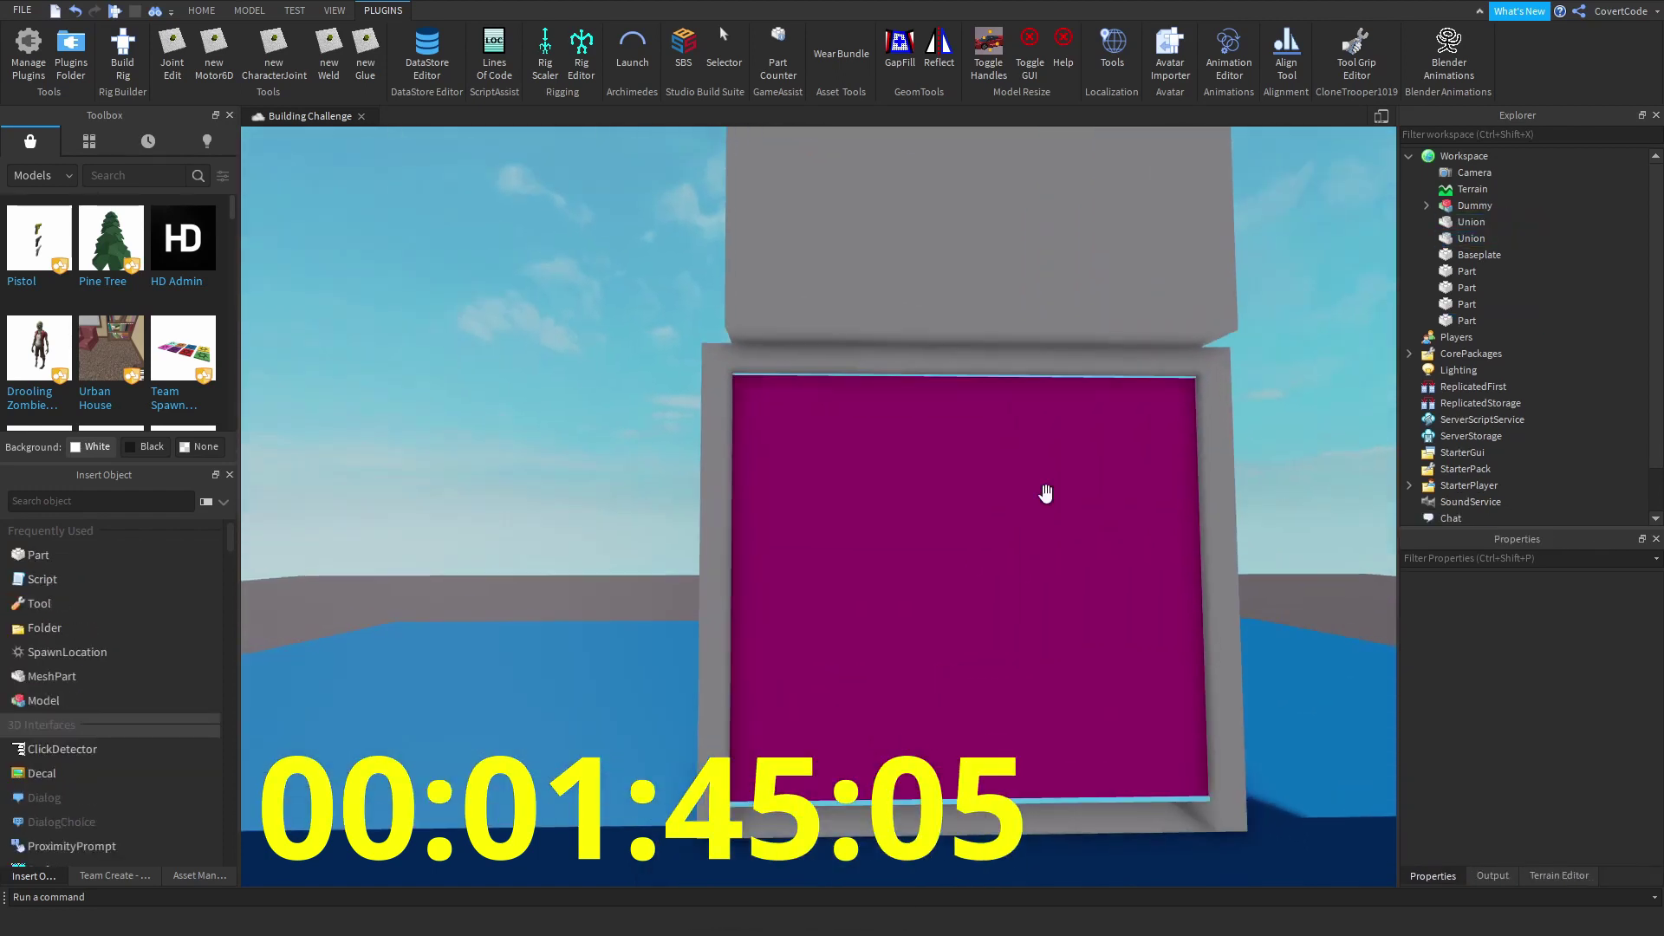
- Select the upper frame with its pink panel and change their colour to a muted blue
{"action": "left_click", "coordinate": [809, 371]}
{"action": "left_click", "coordinate": [1083, 521], "text": "ctrl"}
{"action": "scroll", "coordinate": [1224, 519], "scroll_direction": "down", "scroll_amount": 3}
{"action": "key", "text": "a"}
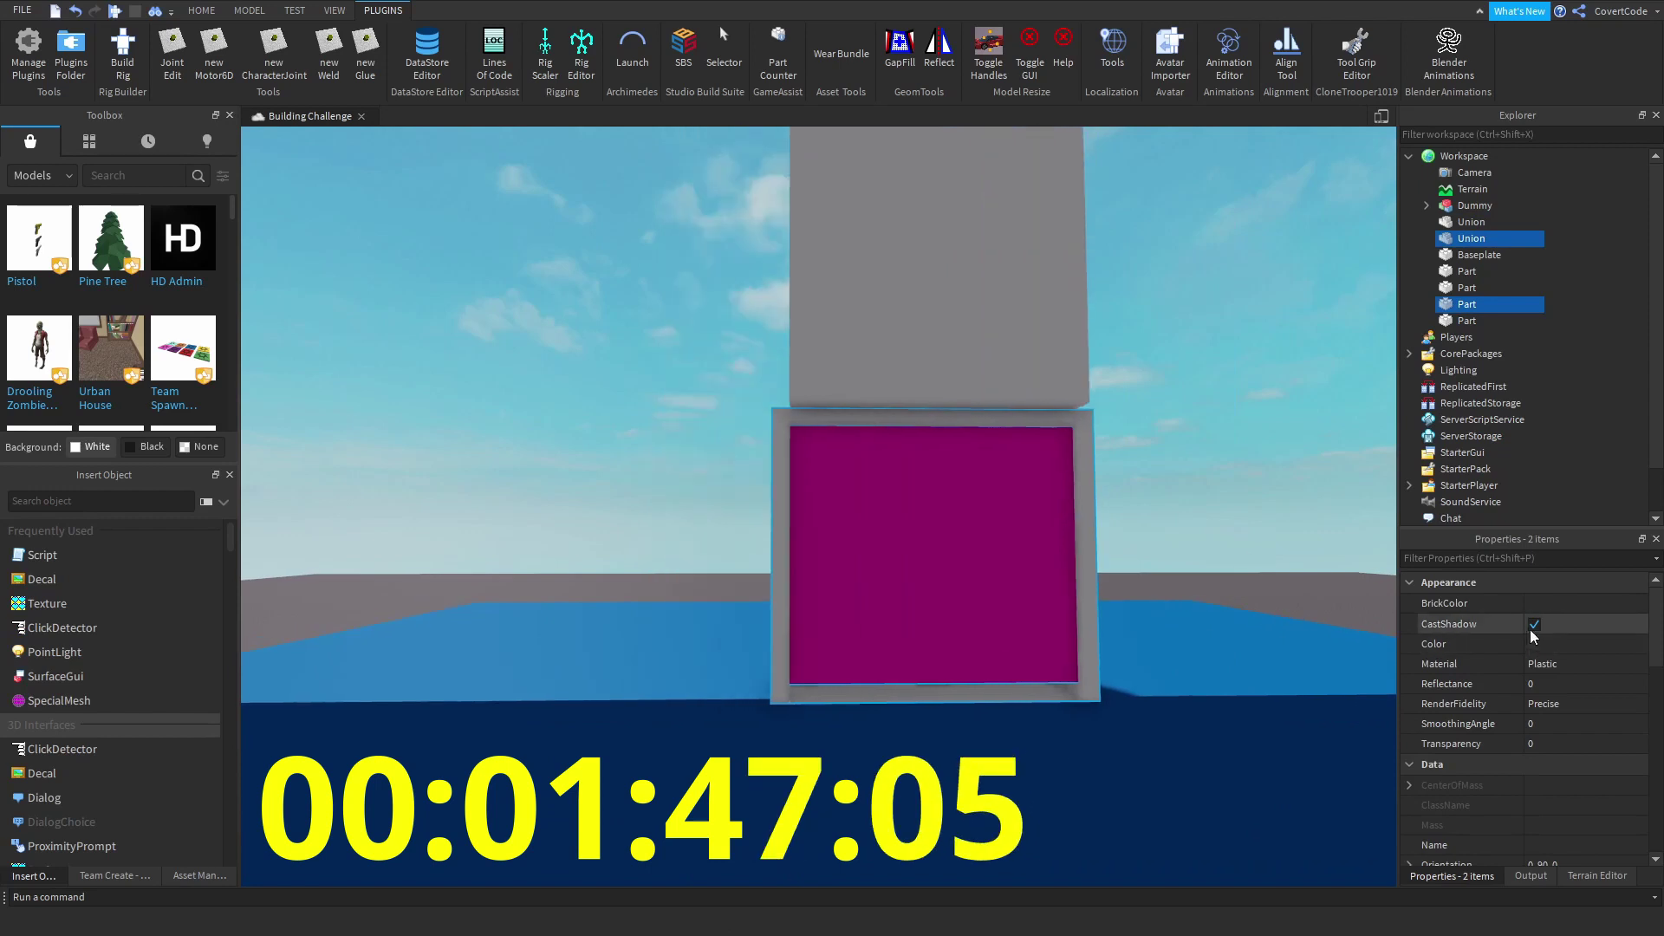
{"action": "left_click", "coordinate": [1531, 642]}
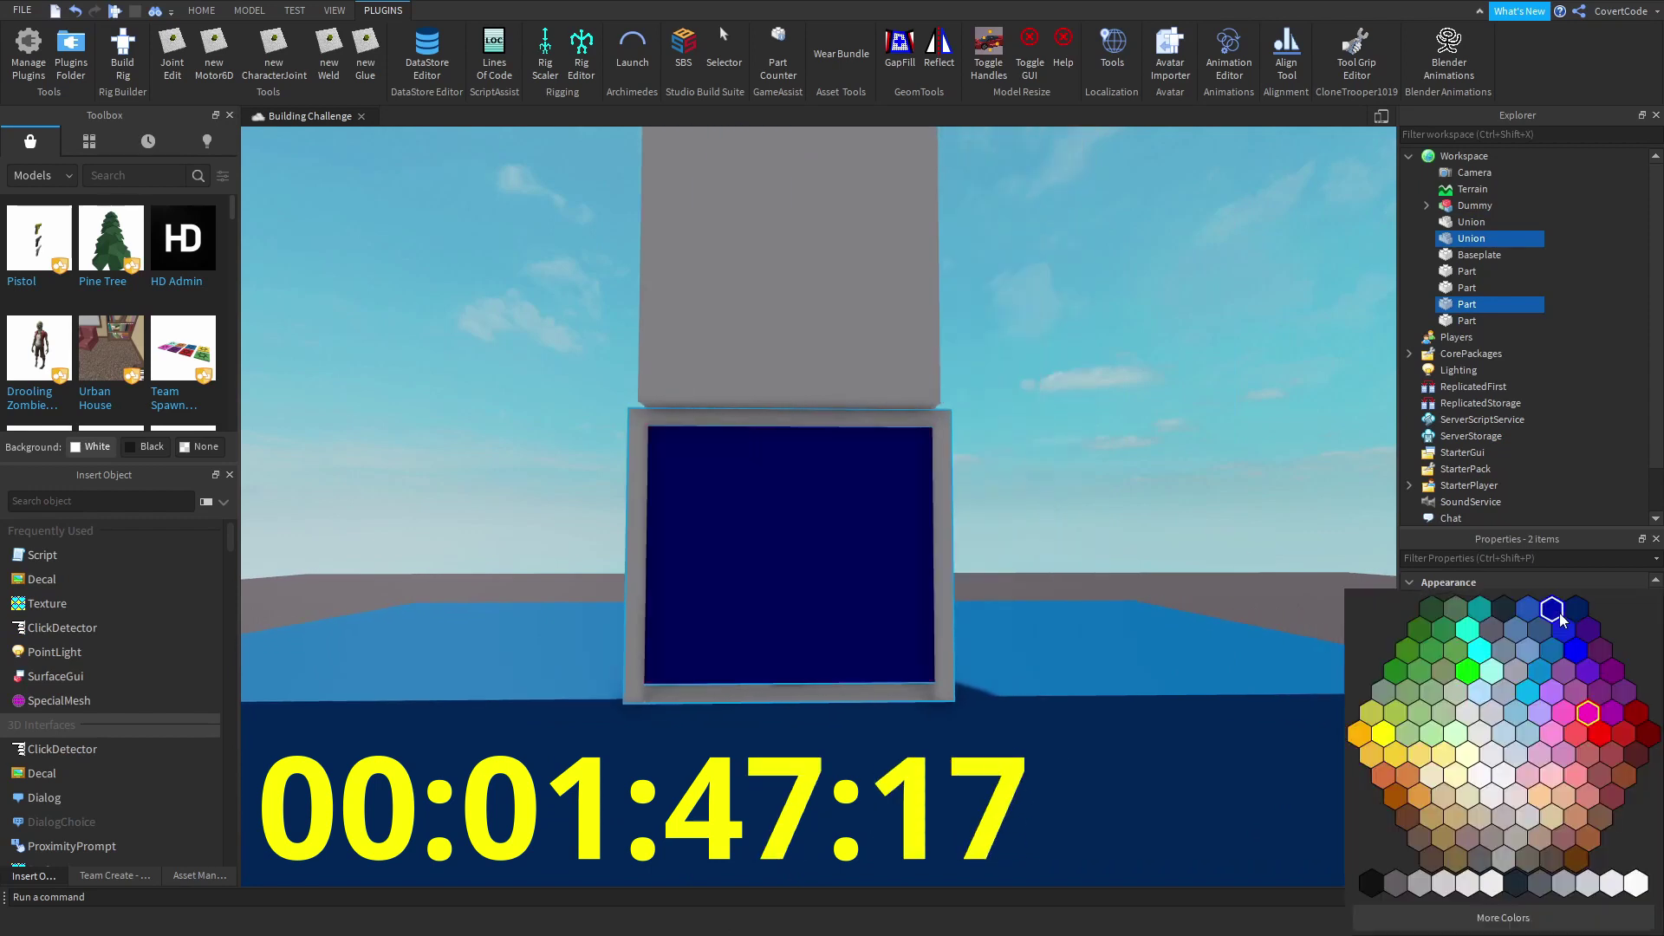
{"action": "left_click", "coordinate": [1530, 663]}
{"action": "scroll", "coordinate": [1078, 475], "scroll_direction": "down", "scroll_amount": 3}
{"action": "scroll", "coordinate": [867, 434], "scroll_direction": "up", "scroll_amount": 4}
- Duplicate the Pearl slab above the window and narrow the lower one into a thin vertical bar with ResizeCenter
{"action": "left_click", "coordinate": [807, 410]}
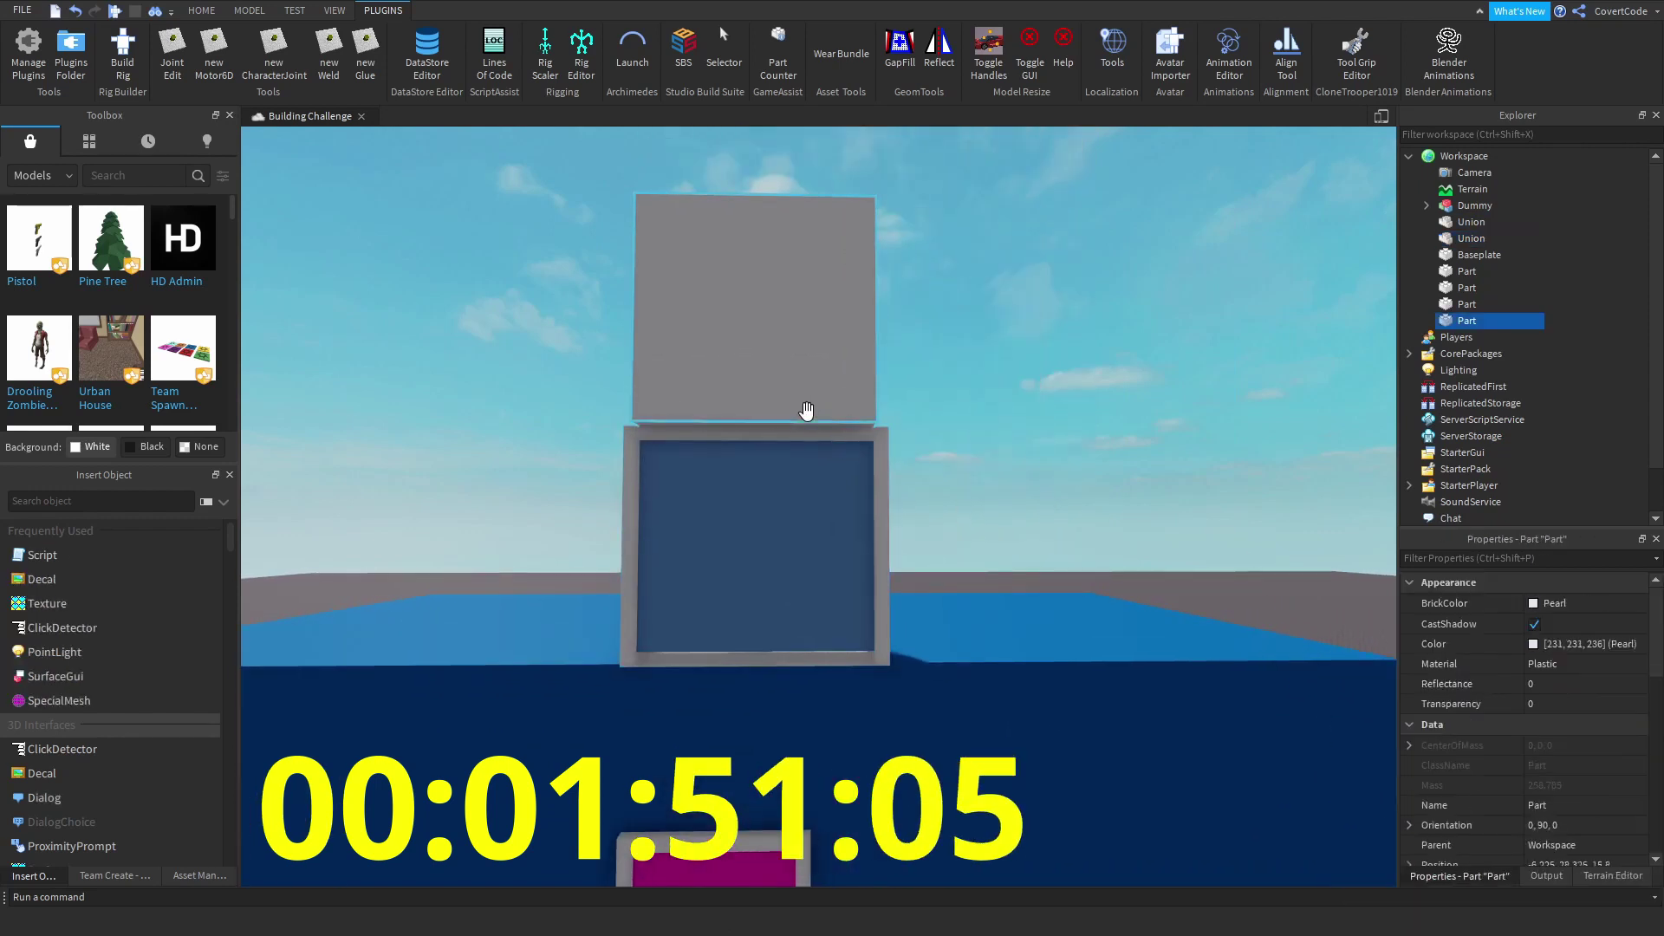
{"action": "key", "text": "ctrl+d"}
{"action": "key", "text": "a"}
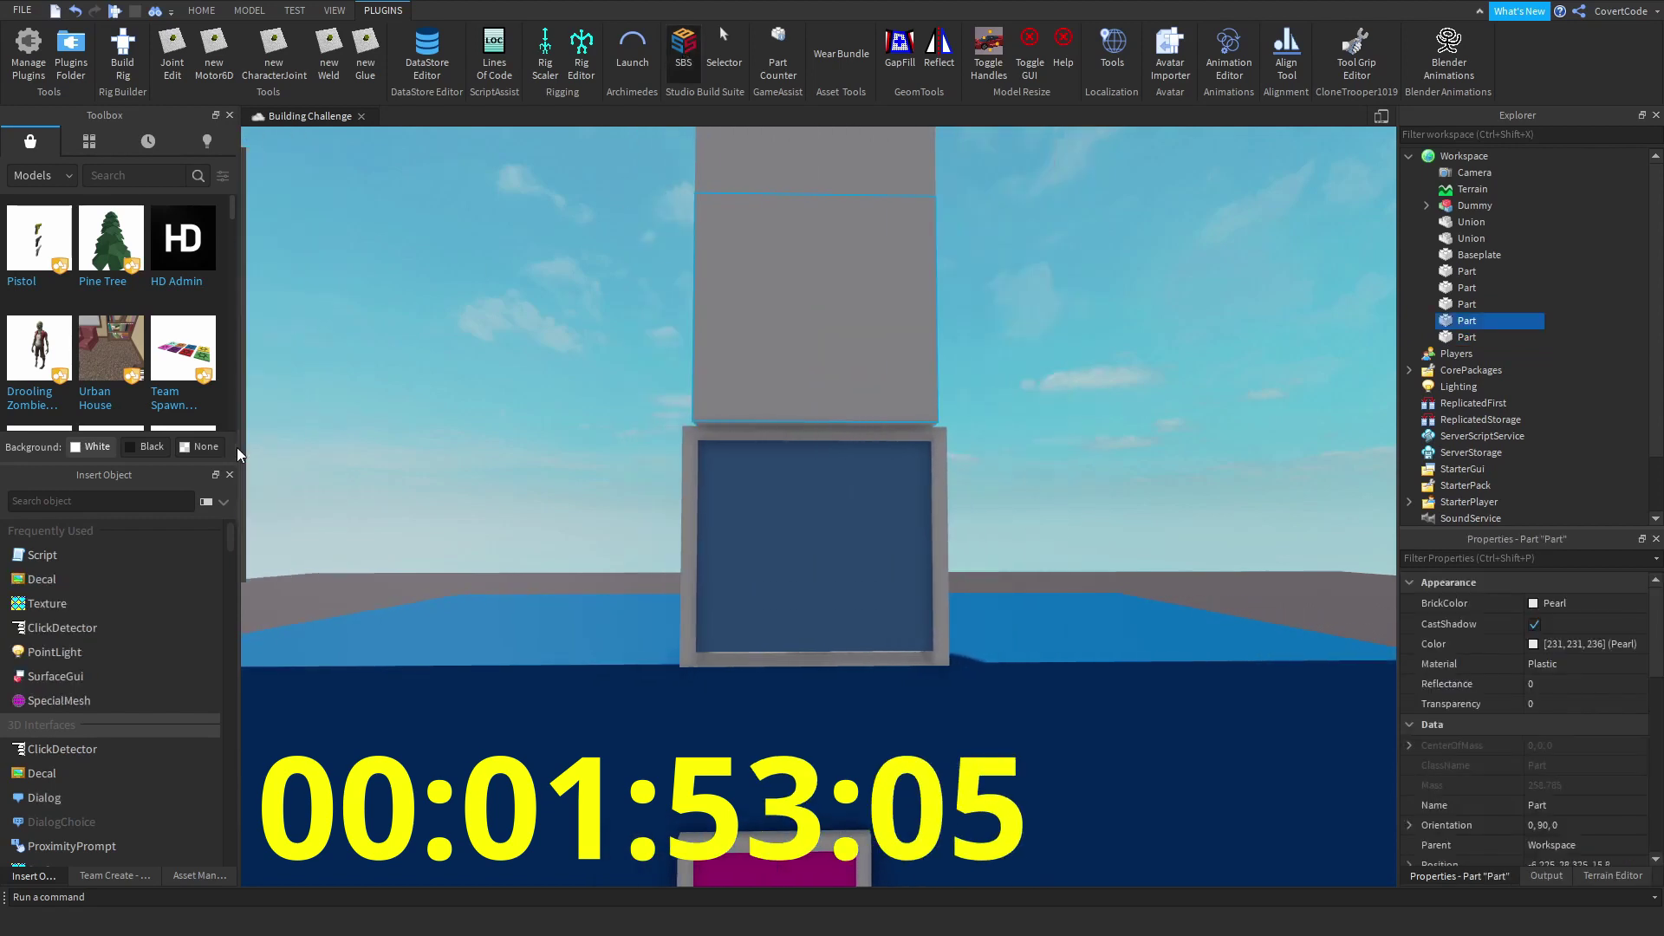
{"action": "mouse_move", "coordinate": [276, 392]}
{"action": "left_click_drag", "start_coordinate": [643, 339], "coordinate": [862, 352]}
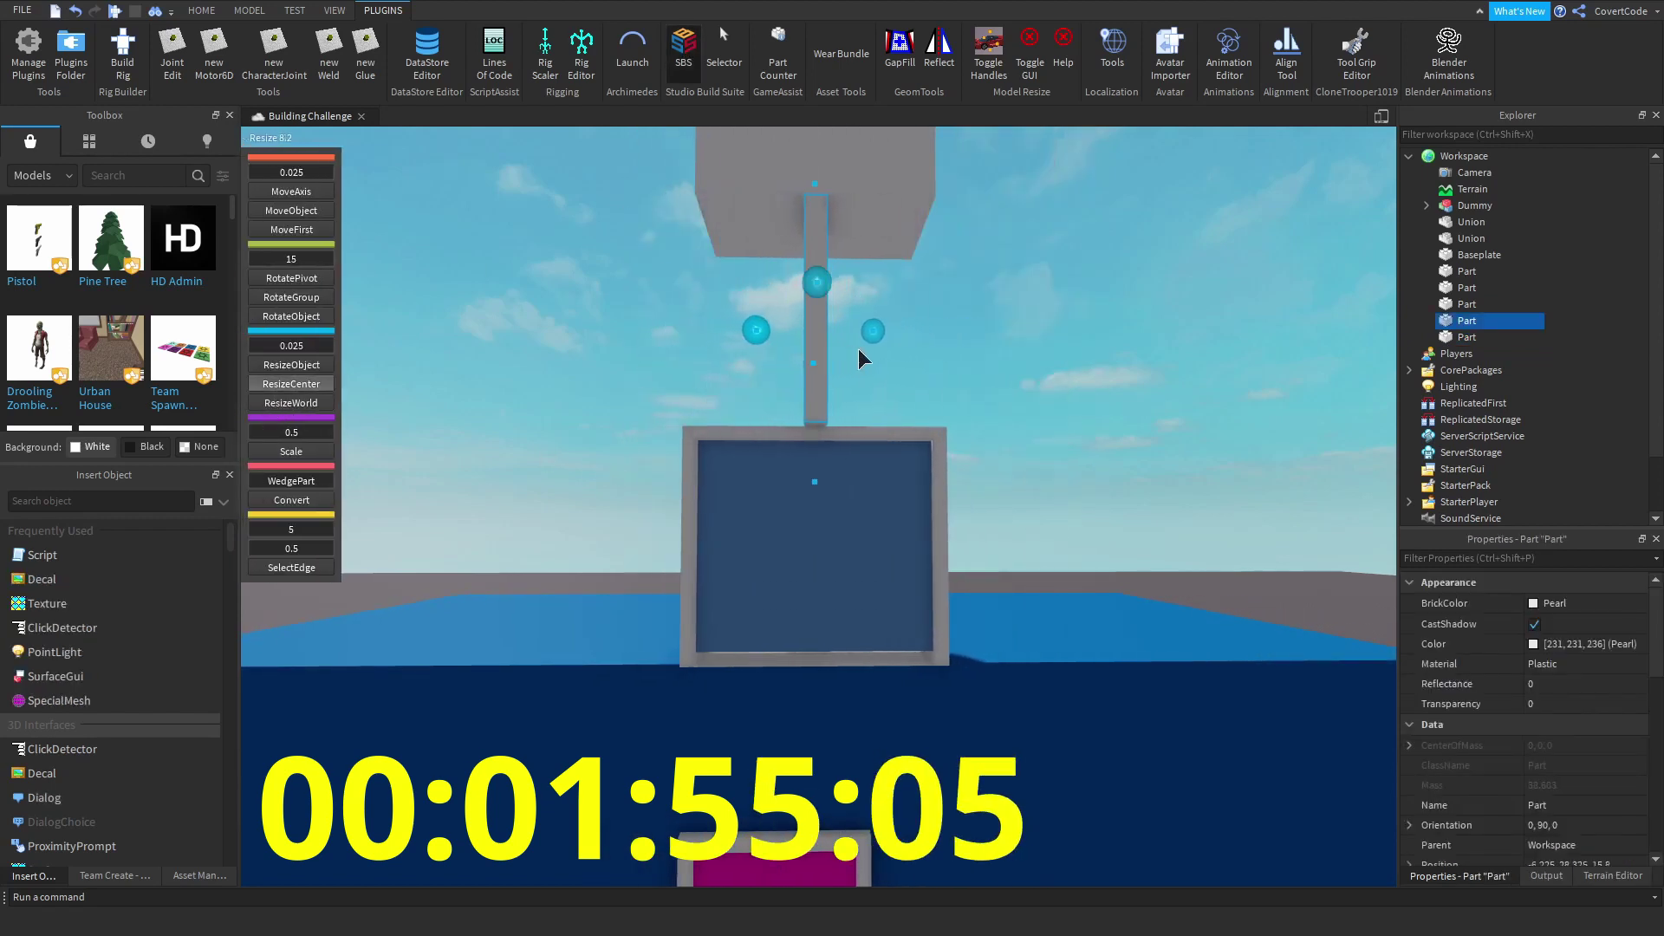
- Narrow the wide Pearl slab above the window into a thin vertical bar matching the one beneath it
{"action": "key", "text": "s"}
{"action": "left_click", "coordinate": [862, 251]}
{"action": "key", "text": "f"}
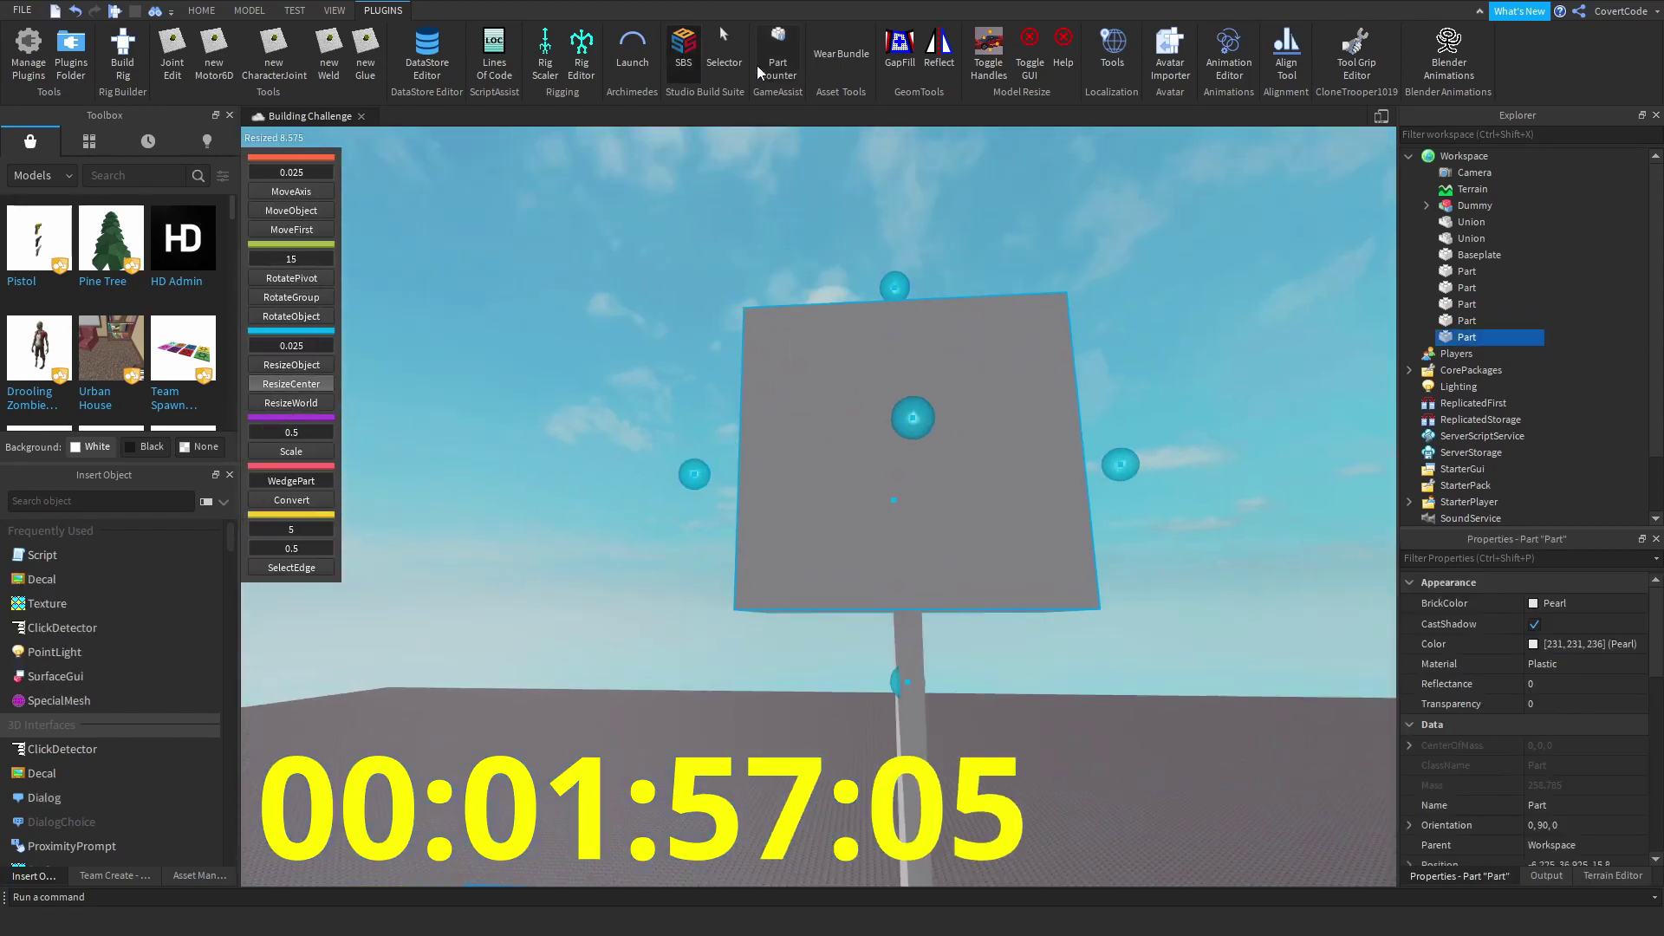
{"action": "key", "text": "ctrl+z"}
{"action": "key", "text": "s"}
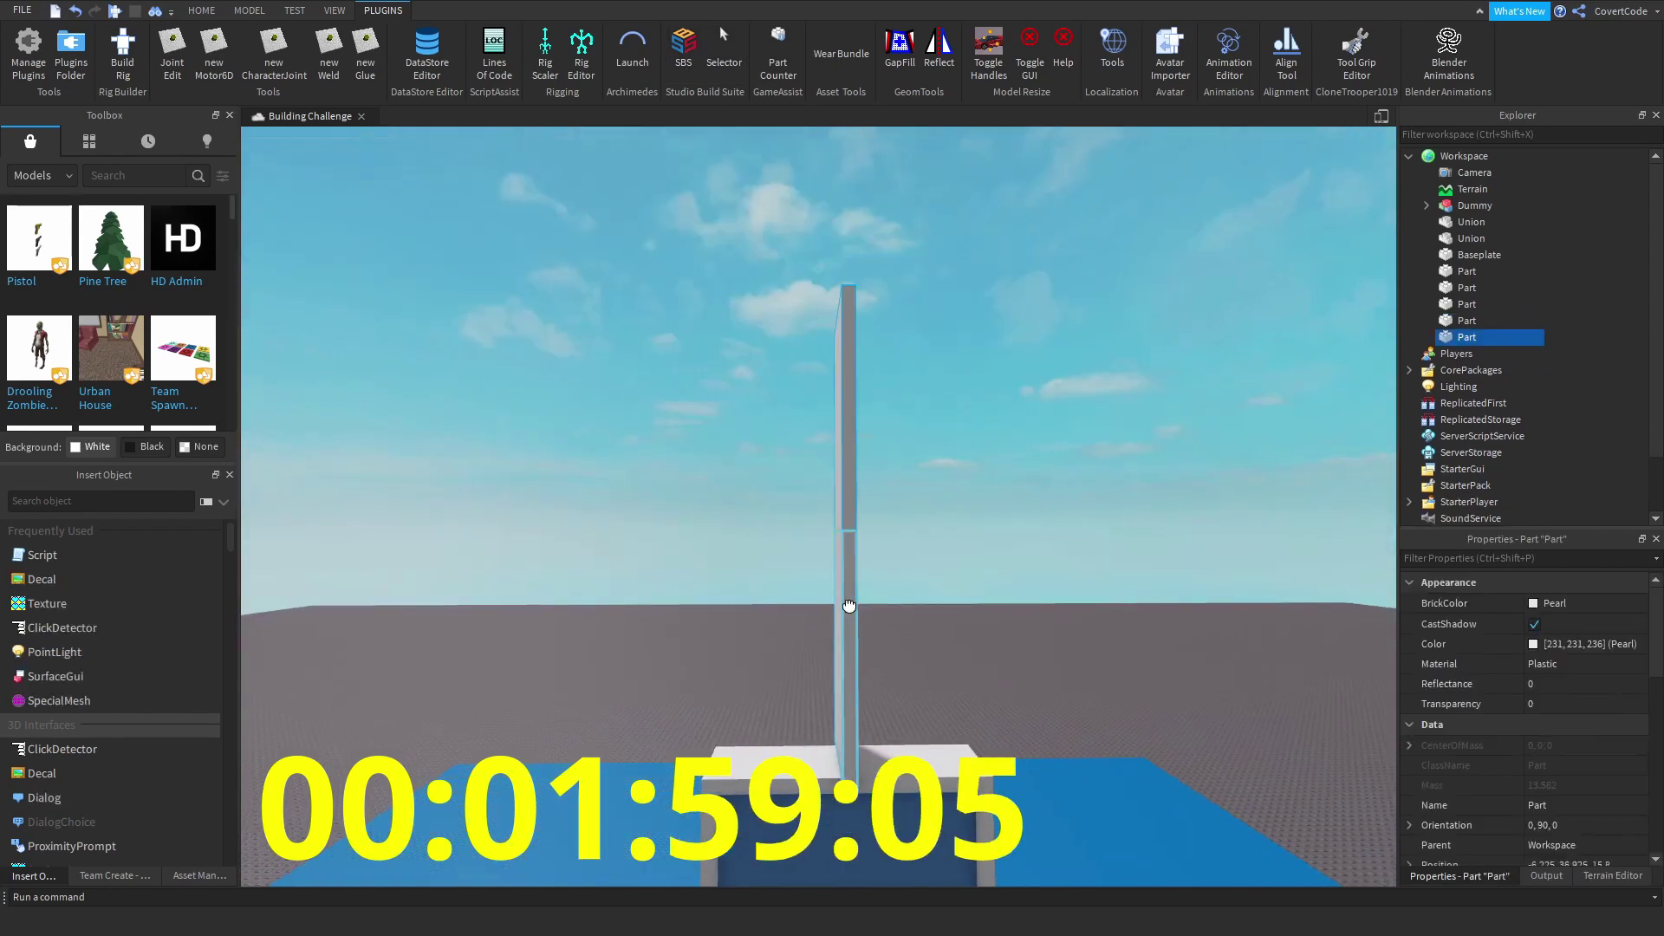
- Copy the lower bar's position, -6.225, 28.325, 15.8, and apply it to the upper bar
{"action": "left_click", "coordinate": [849, 606]}
{"action": "scroll", "coordinate": [1552, 737], "scroll_direction": "down", "scroll_amount": 5}
{"action": "left_click", "coordinate": [1569, 622]}
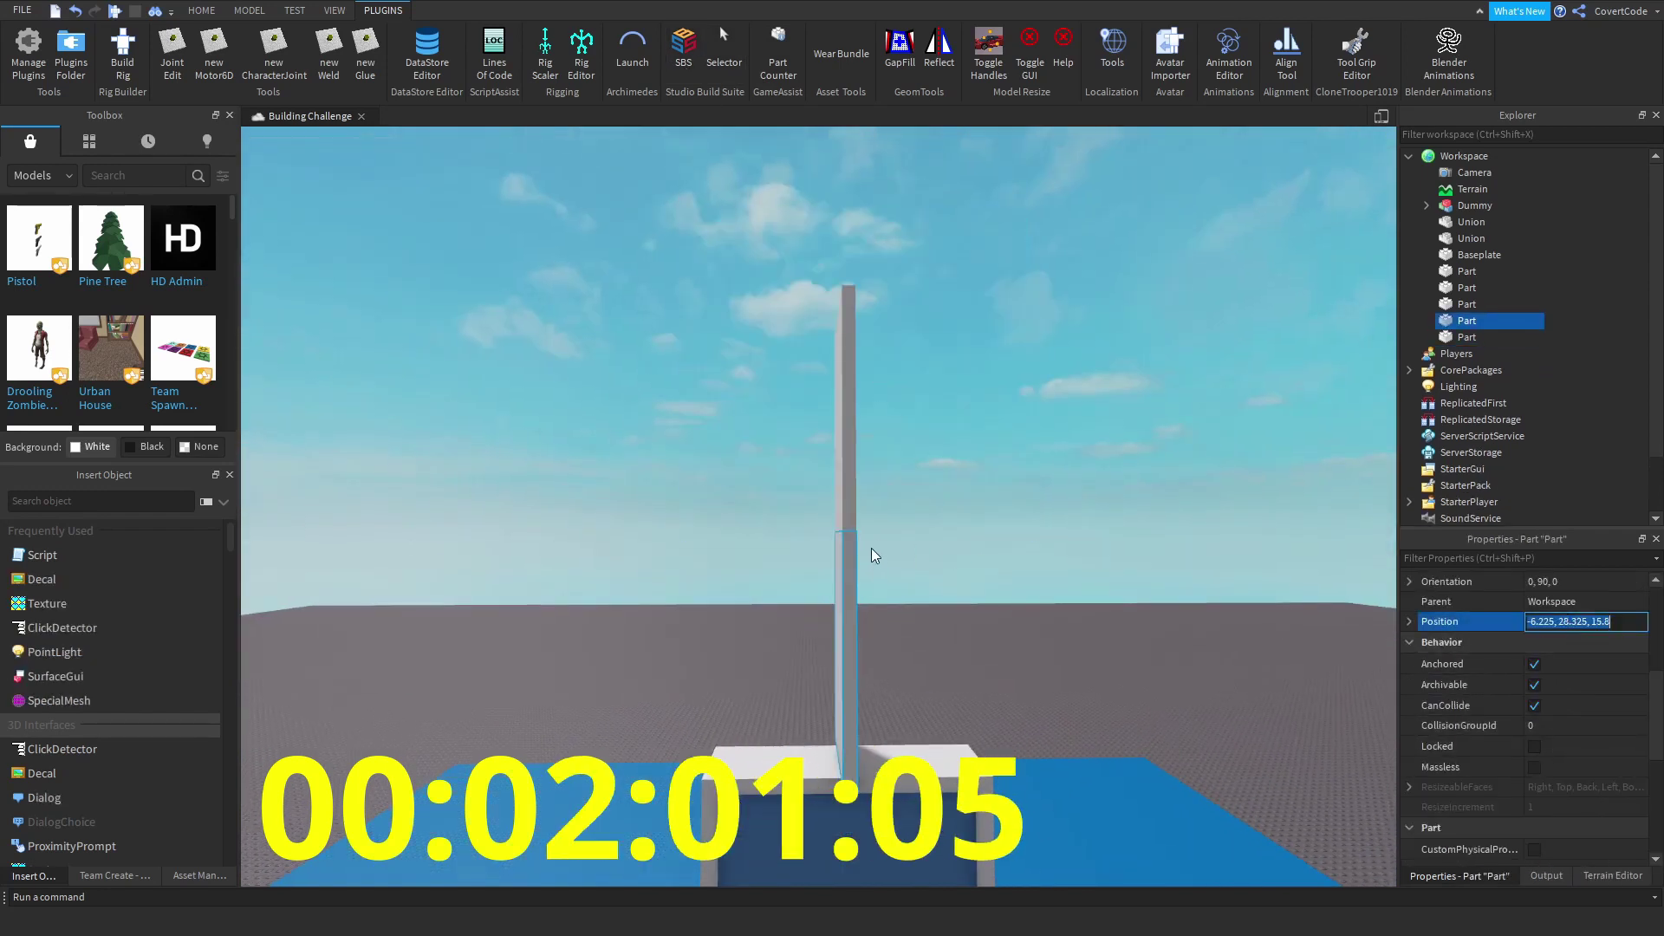
{"action": "left_click", "coordinate": [849, 516]}
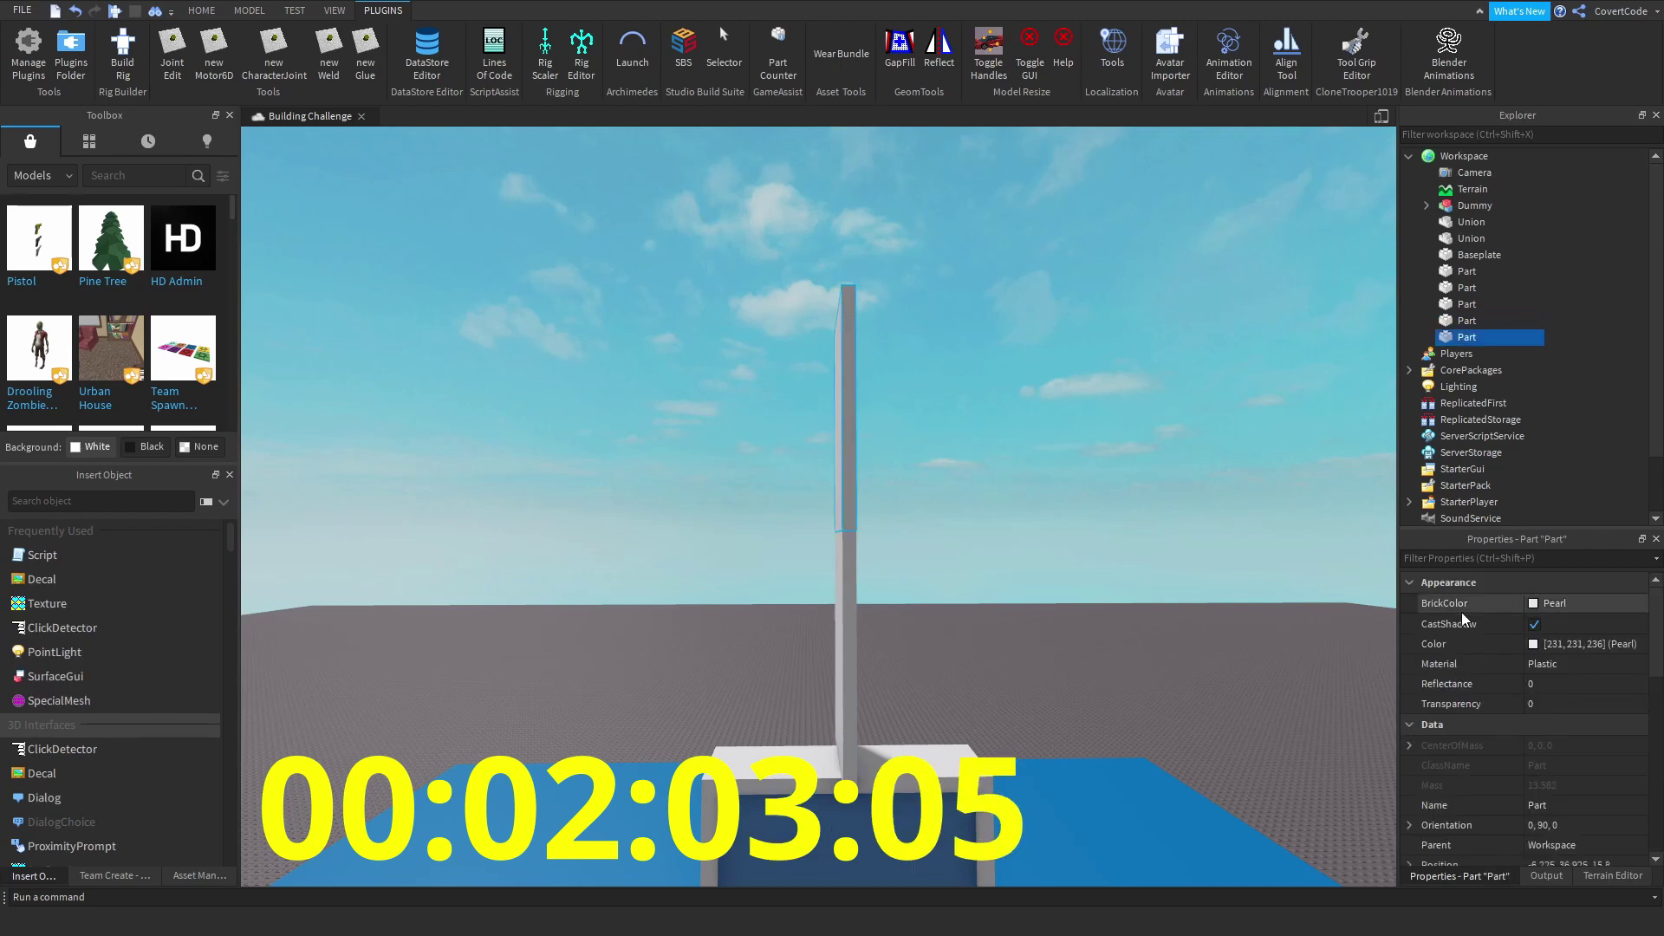
{"action": "scroll", "coordinate": [1590, 742], "scroll_direction": "down", "scroll_amount": 1}
{"action": "left_click", "coordinate": [1594, 802]}
{"action": "key", "text": "ctrl+v"}
{"action": "key", "text": "Return"}
{"action": "left_click", "coordinate": [886, 586]}
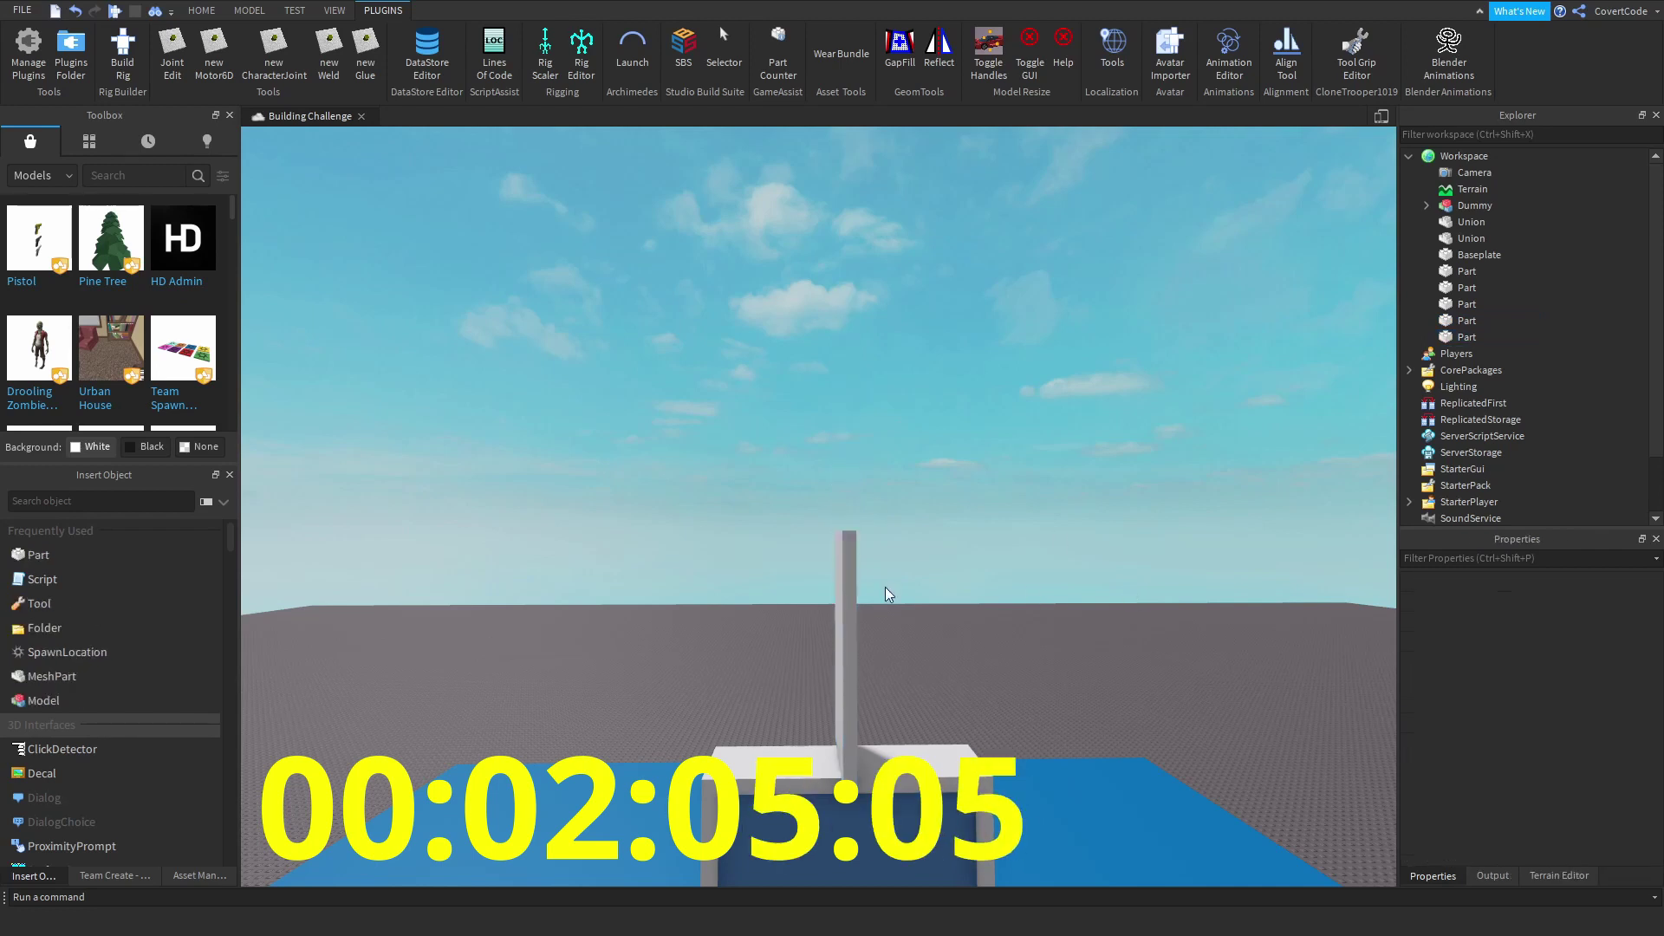
- Duplicate the thin bar and use MoveAxis at an increment of 2 to offset one bar to each side of the middle one
{"action": "right_click", "coordinate": [864, 580]}
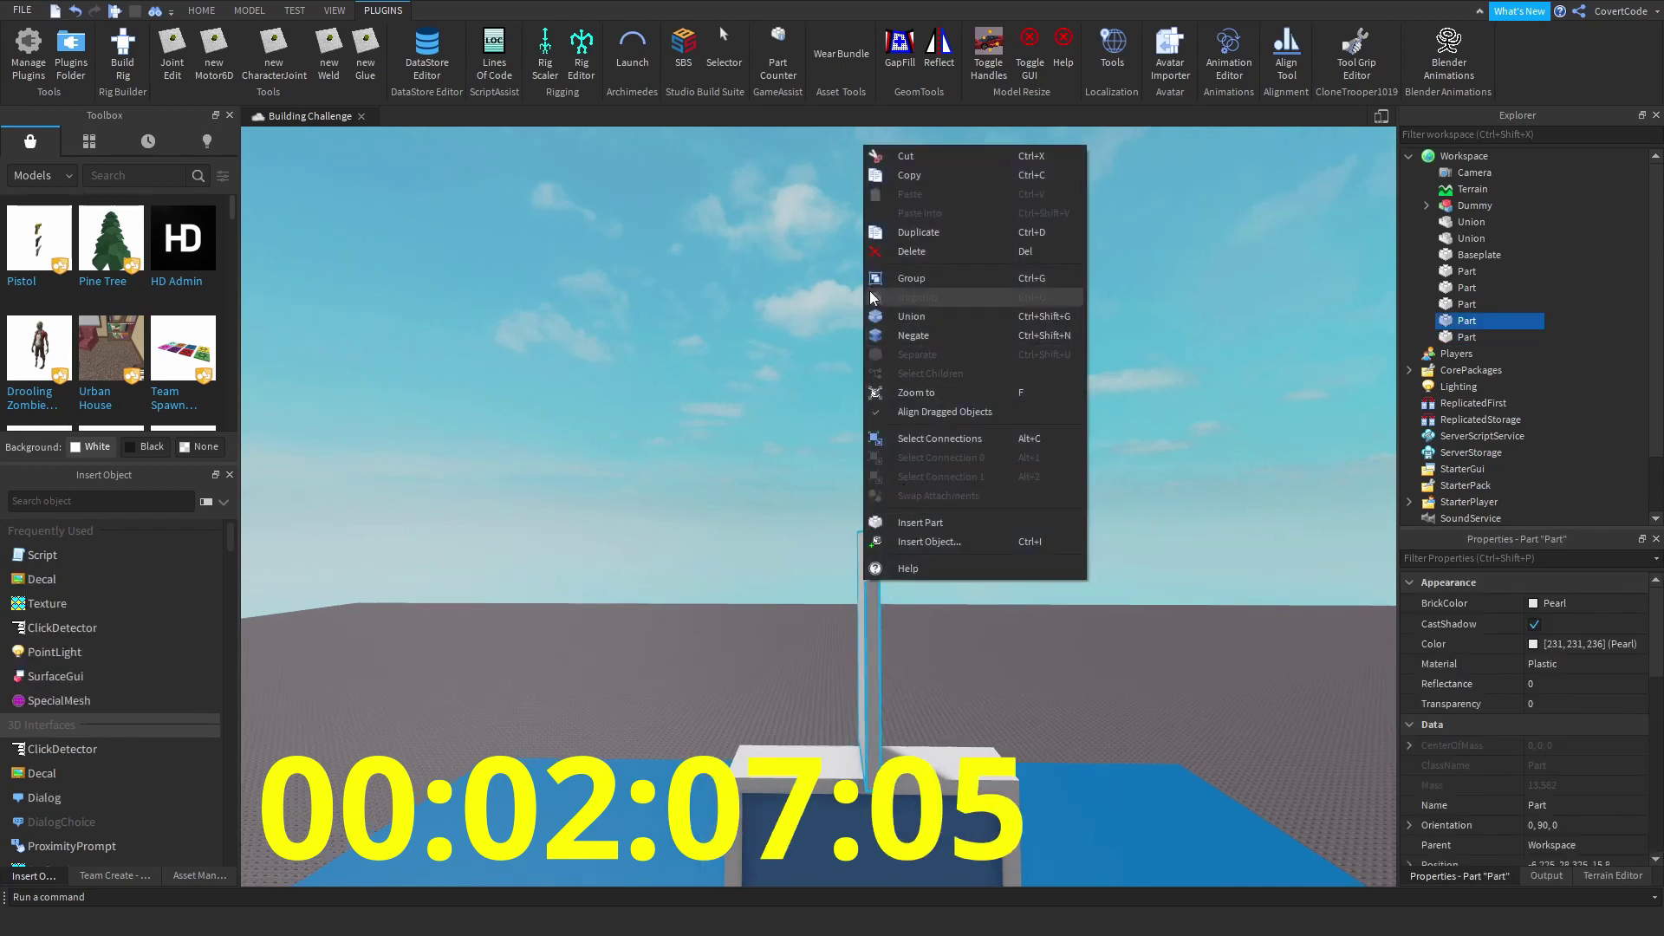
{"action": "left_click", "coordinate": [919, 232]}
{"action": "right_click_drag", "start_coordinate": [989, 442], "coordinate": [950, 424]}
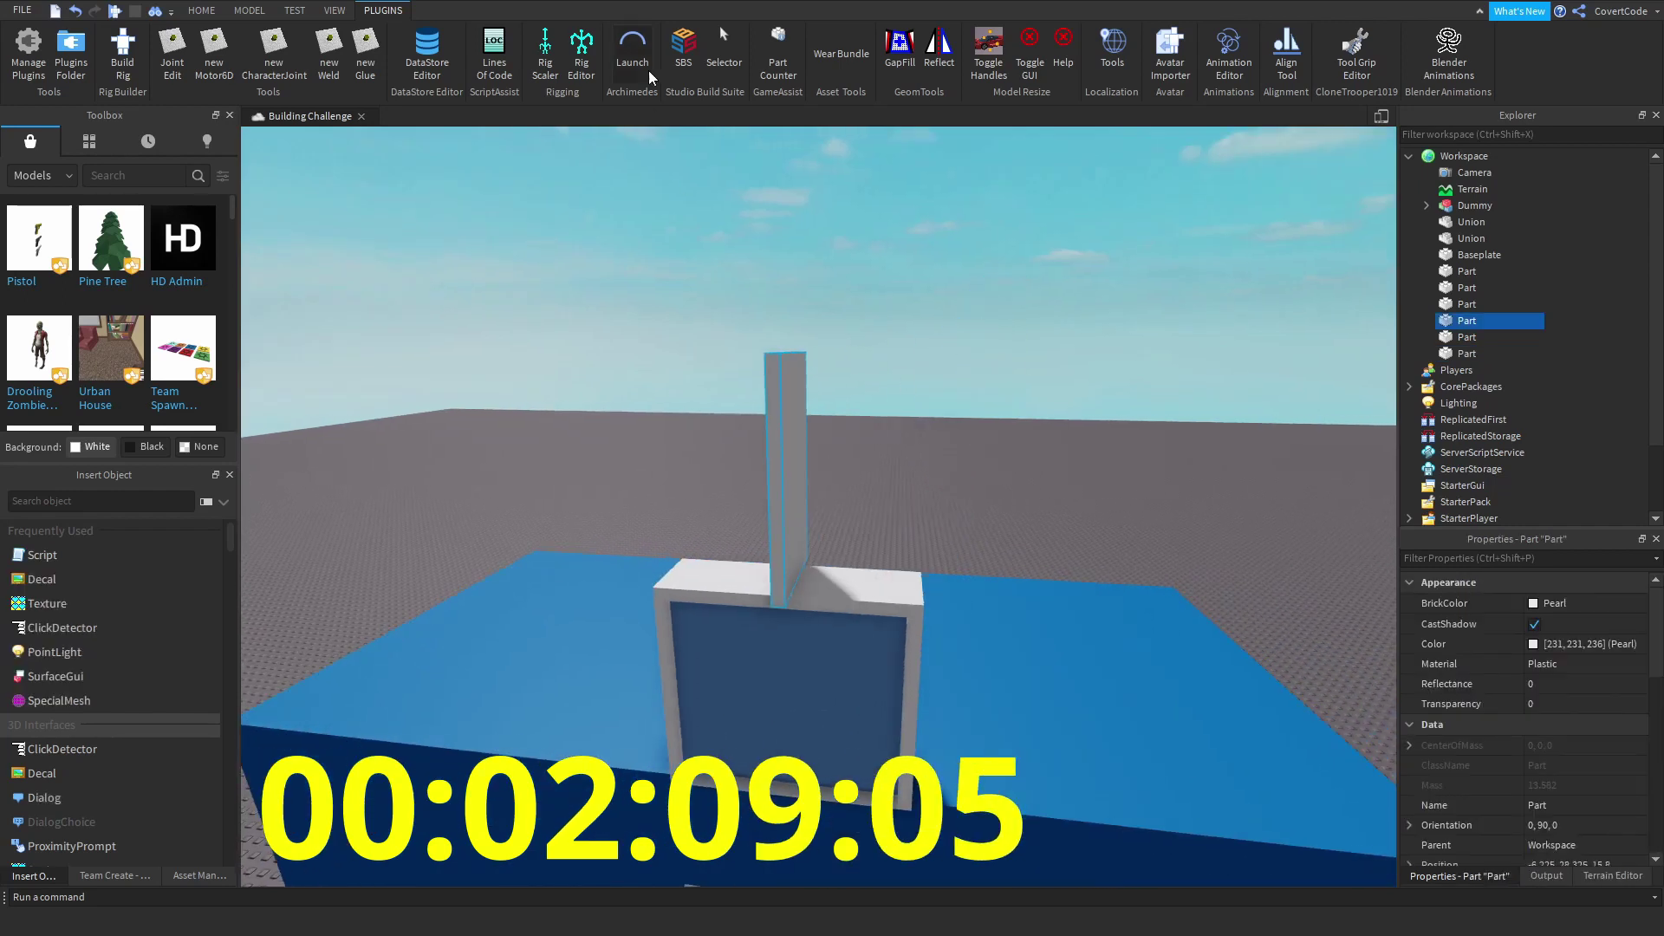
{"action": "left_click", "coordinate": [684, 50]}
{"action": "left_click", "coordinate": [294, 172]}
{"action": "type", "text": "2"}
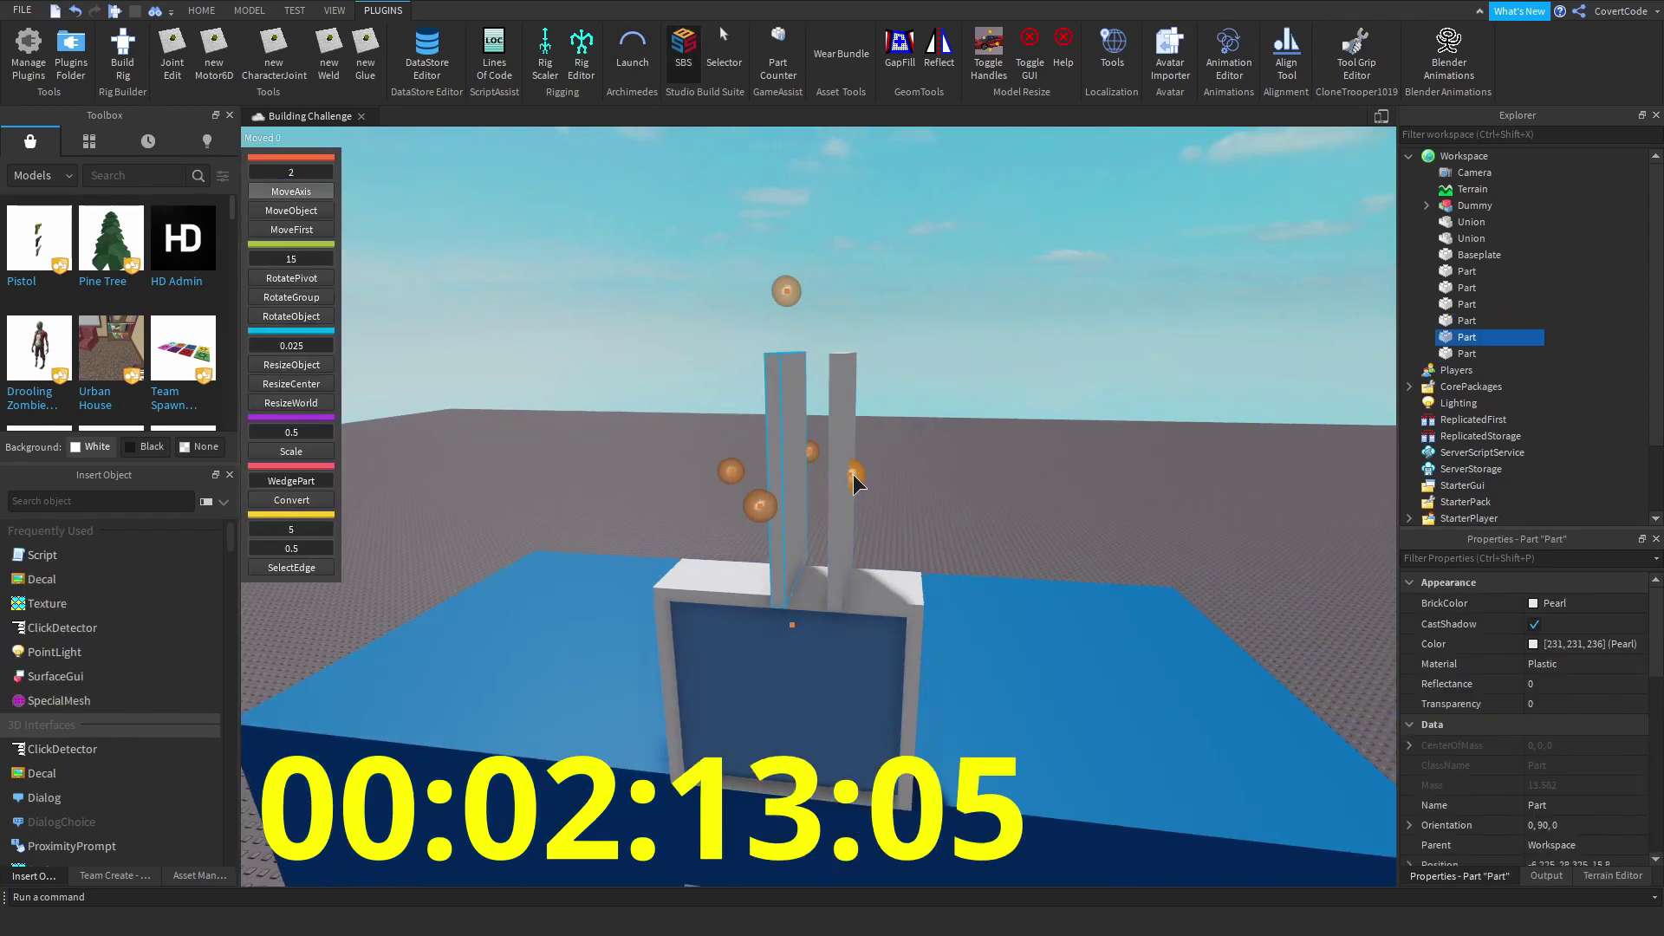
{"action": "key", "text": "ctrl+d"}
{"action": "scroll", "coordinate": [798, 475], "scroll_direction": "down", "scroll_amount": 5}
{"action": "scroll", "coordinate": [851, 512], "scroll_direction": "up", "scroll_amount": 3}
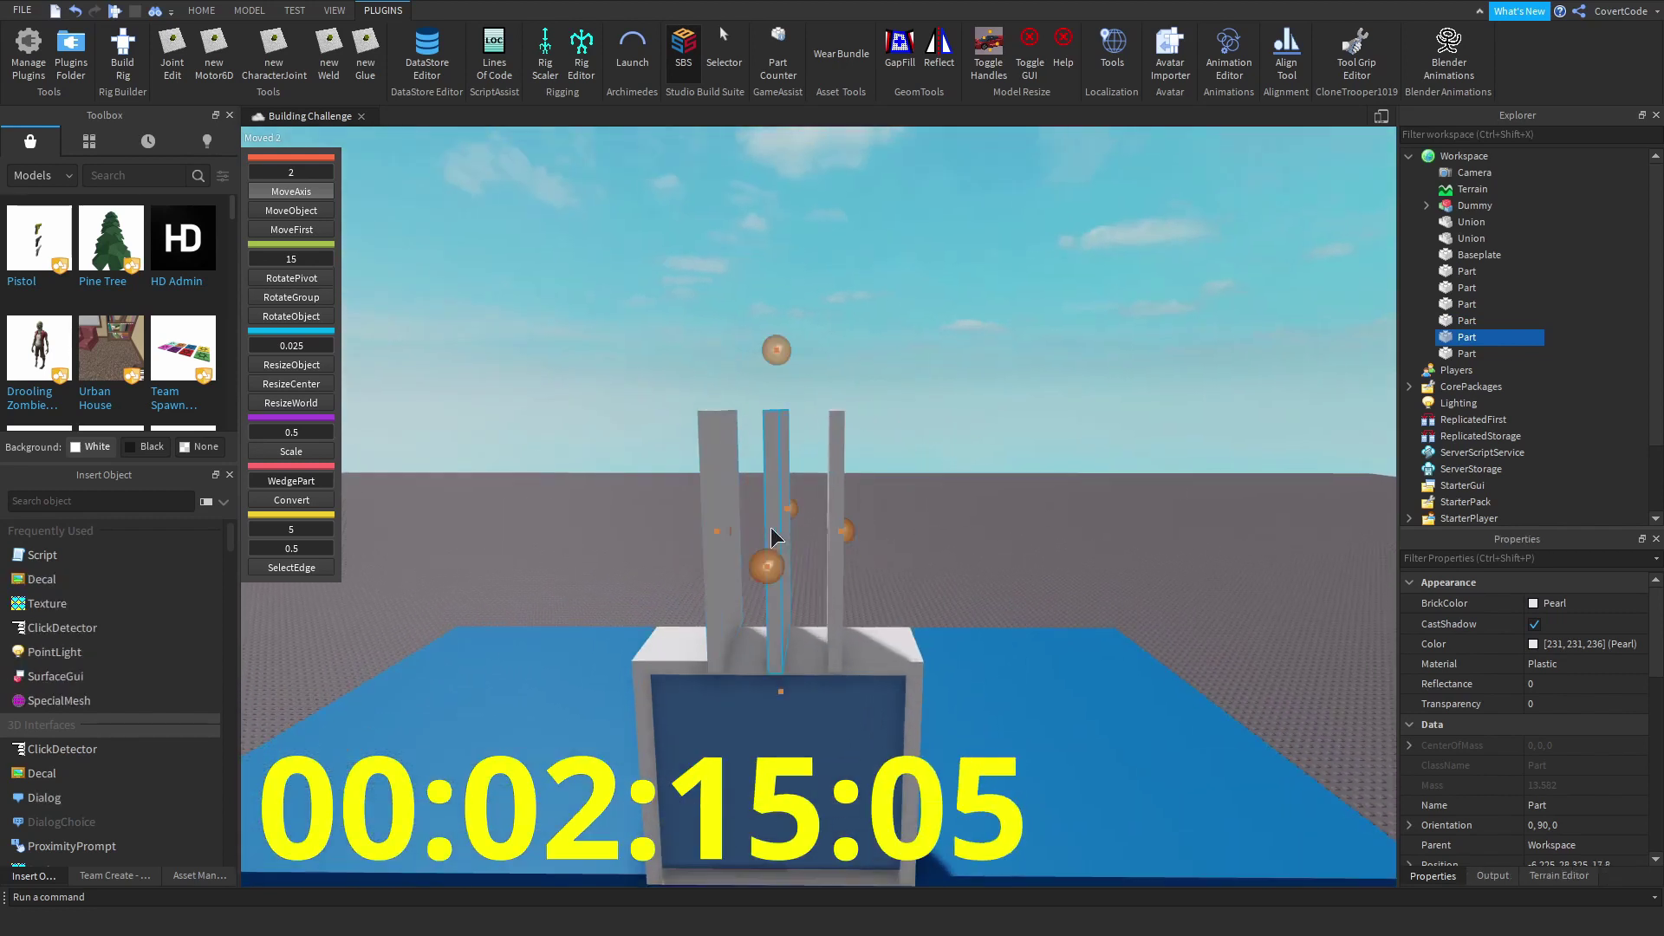
- Move each of the two outer bars 1 farther from the middle bar with MoveAxis
{"action": "left_click", "coordinate": [735, 523]}
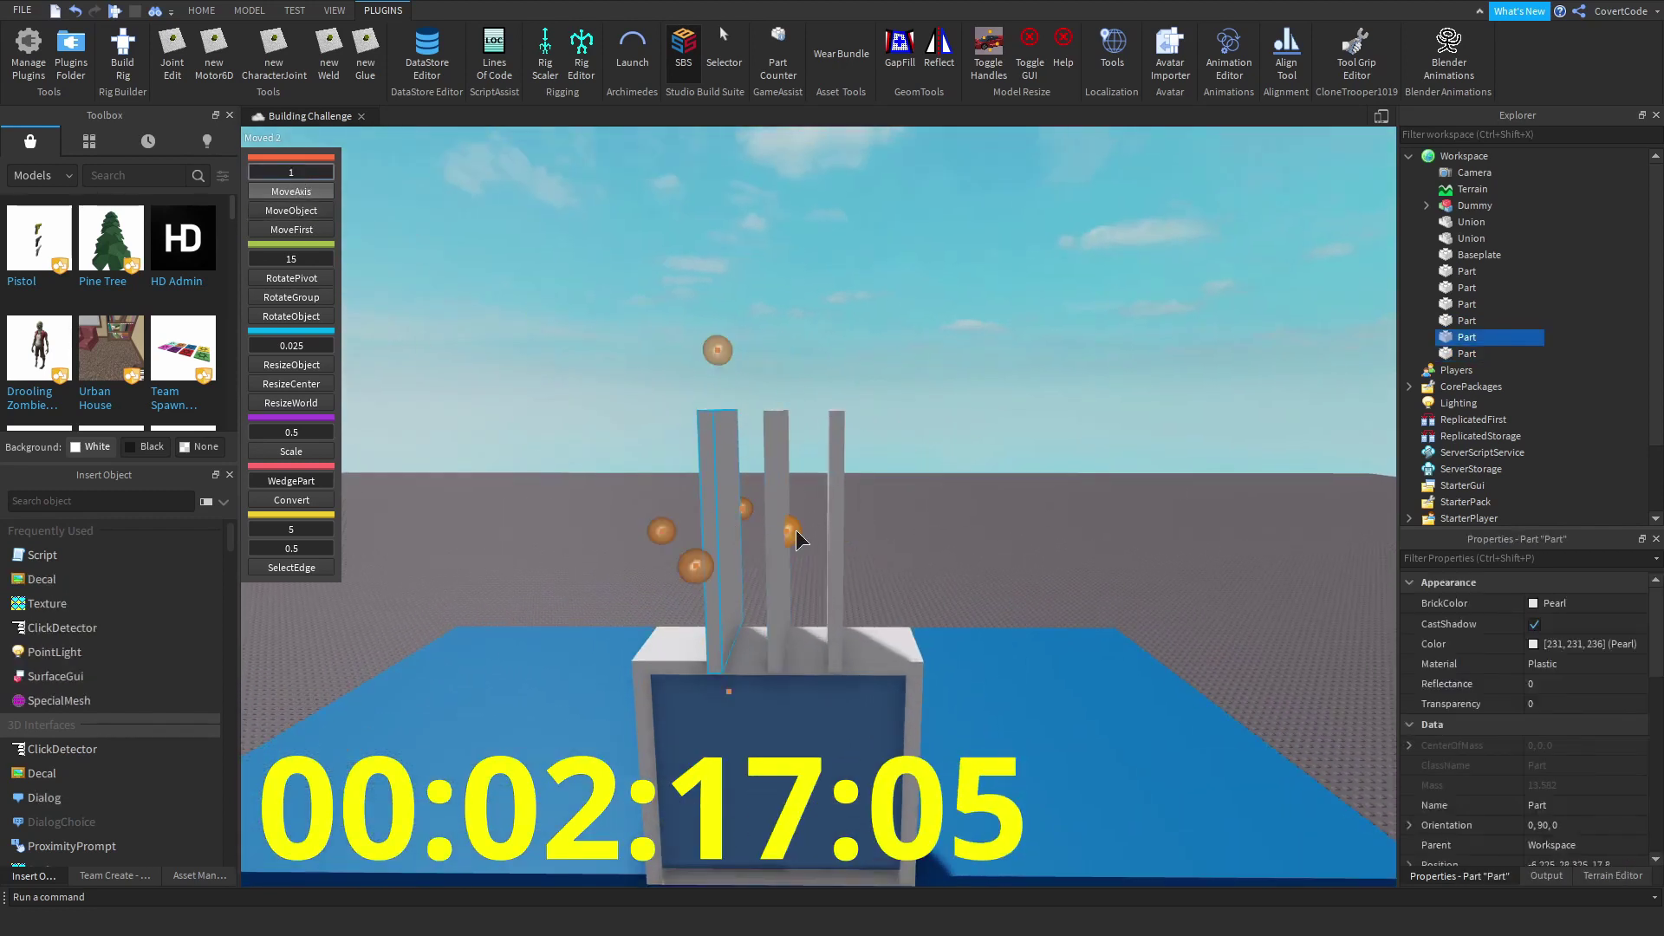
{"action": "left_click", "coordinate": [839, 528]}
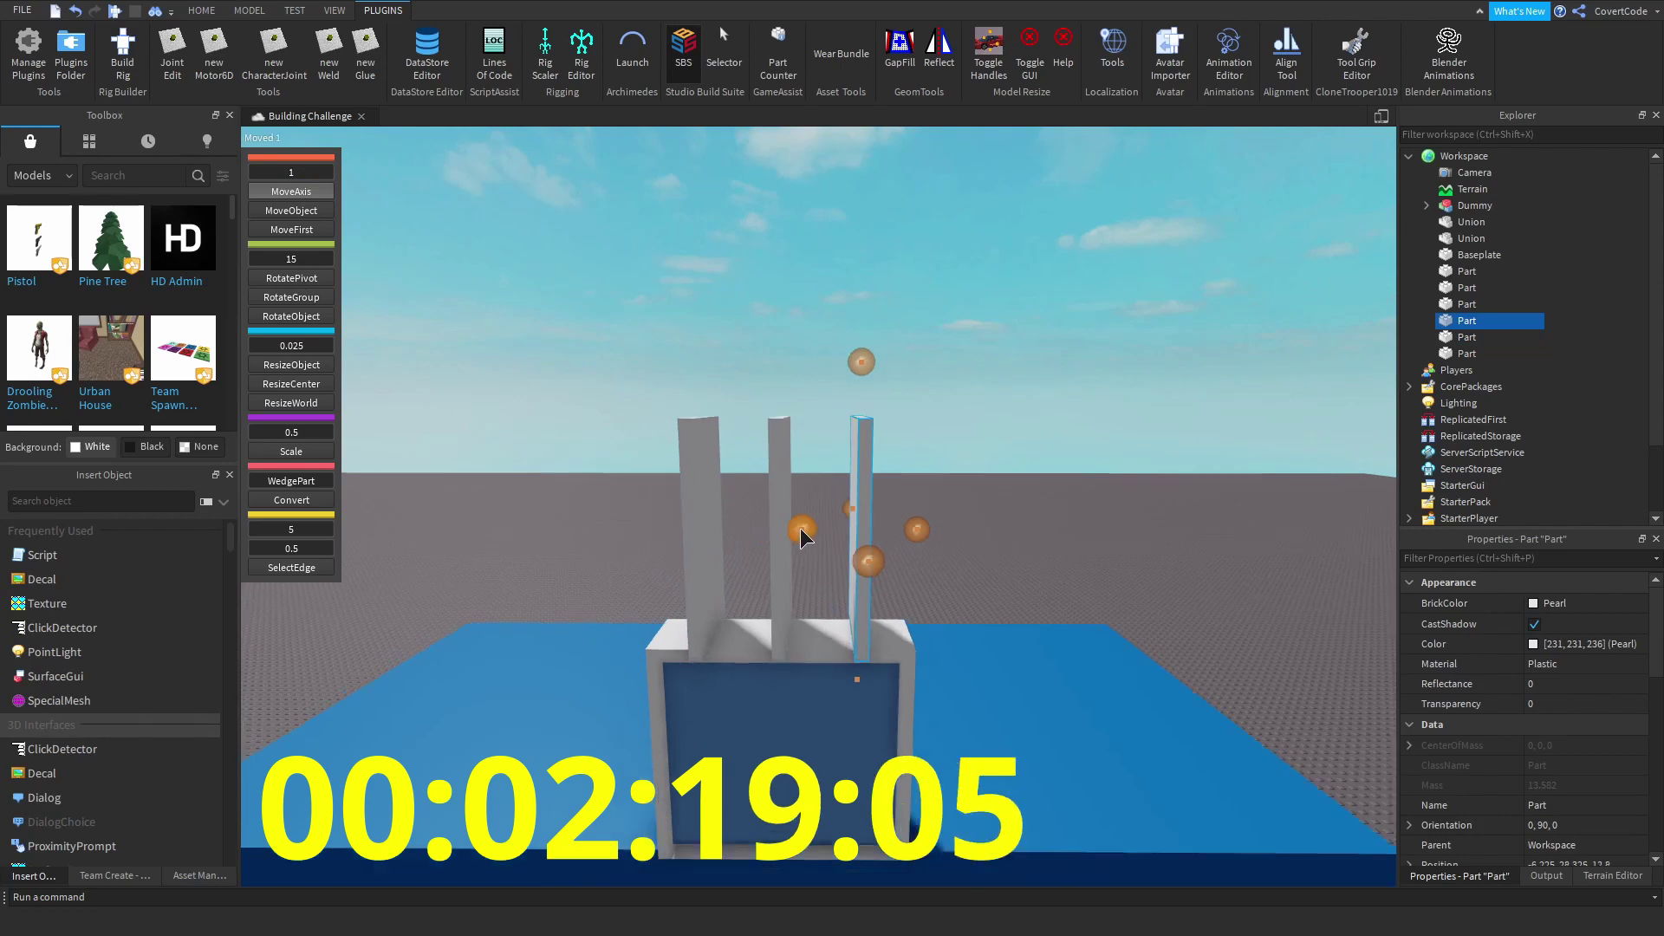
{"action": "scroll", "coordinate": [800, 528], "scroll_direction": "down", "scroll_amount": 3}
- Select all three vertical bars and lower them into the window frame with MoveAxis at an increment of 0.025
{"action": "right_click_drag", "start_coordinate": [800, 528], "coordinate": [825, 222]}
{"action": "left_click", "coordinate": [824, 260]}
{"action": "left_click", "coordinate": [905, 330], "text": "ctrl"}
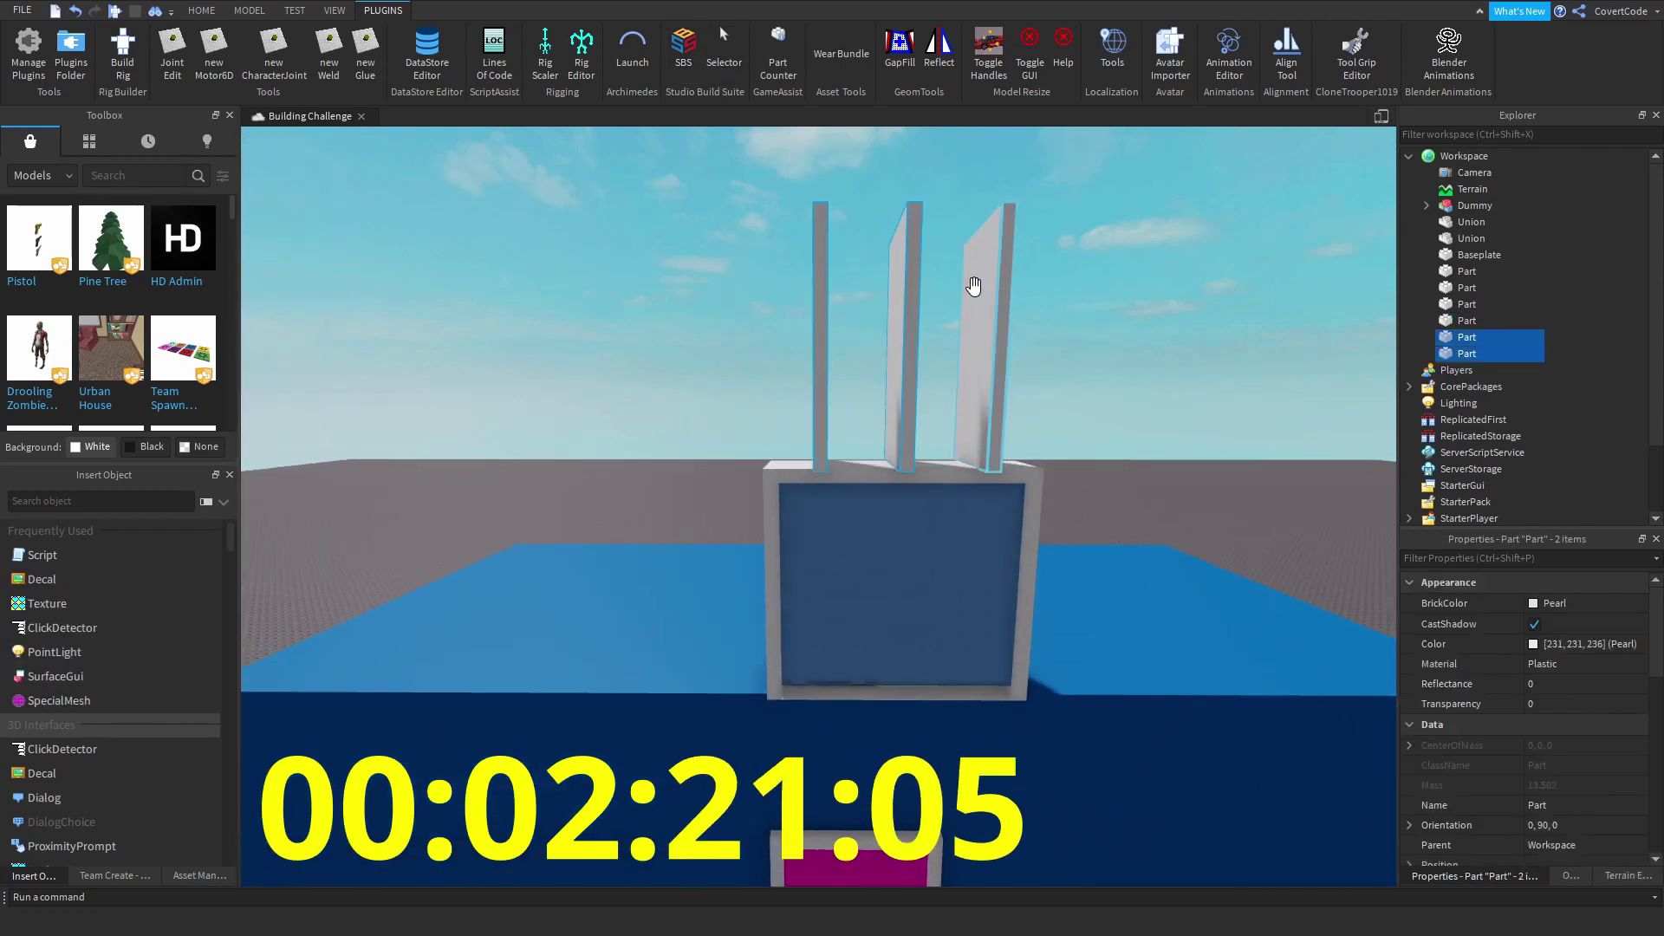
{"action": "left_click", "coordinate": [692, 45]}
{"action": "type", "text": "0.025"}
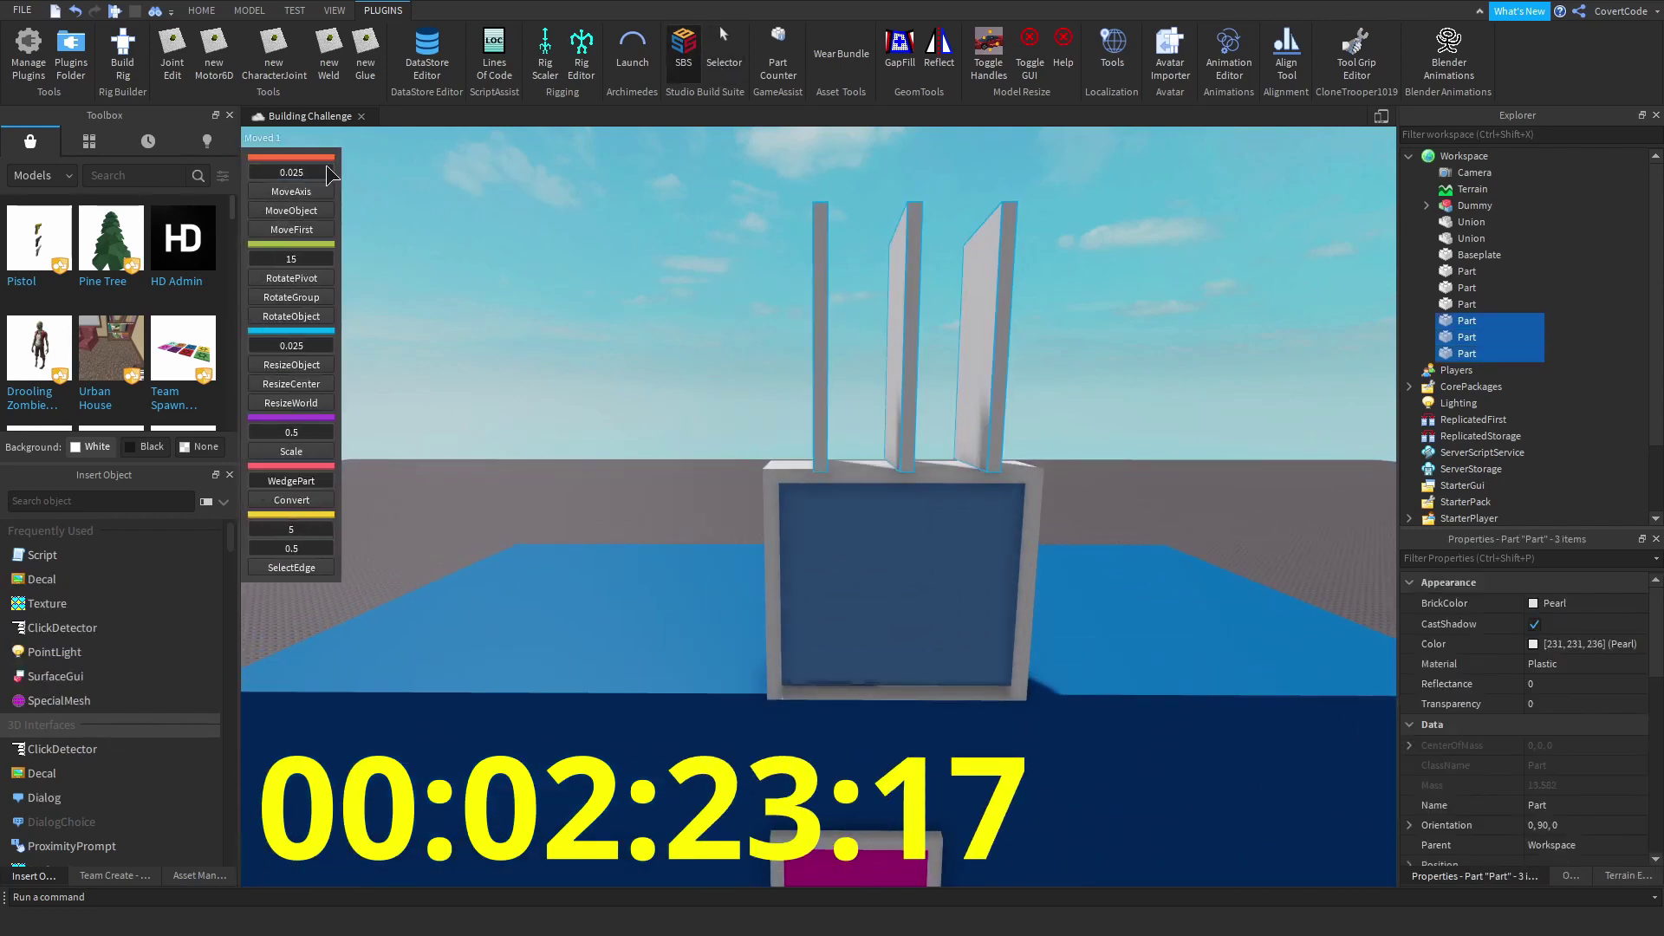
{"action": "key", "text": "Return"}
{"action": "left_click_drag", "start_coordinate": [906, 164], "coordinate": [965, 341]}
{"action": "right_click_drag", "start_coordinate": [965, 341], "coordinate": [415, 425]}
- Trim the three vertical bars with ResizeObject so they fit inside the window frame
{"action": "left_click", "coordinate": [291, 364]}
{"action": "left_click_drag", "start_coordinate": [997, 534], "coordinate": [955, 529]}
{"action": "right_click_drag", "start_coordinate": [955, 529], "coordinate": [879, 510]}
{"action": "left_click", "coordinate": [840, 584]}
{"action": "scroll", "coordinate": [892, 650], "scroll_direction": "up", "scroll_amount": 3}
{"action": "scroll", "coordinate": [893, 547], "scroll_direction": "down", "scroll_amount": 5}
{"action": "left_click", "coordinate": [879, 510]}
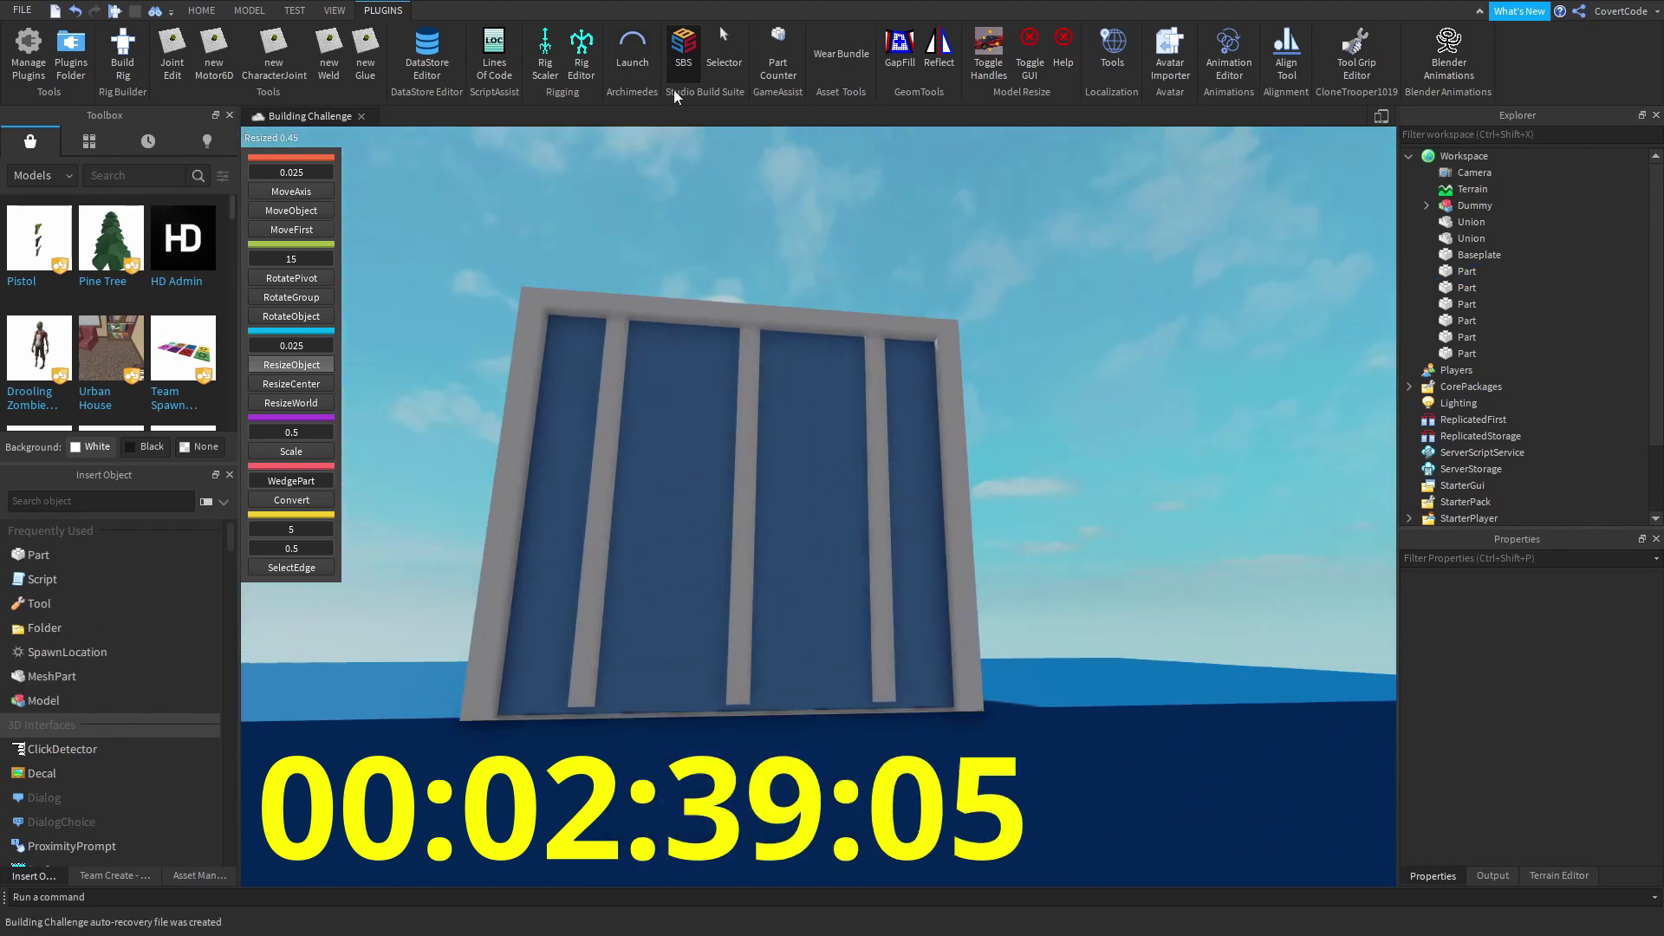
- Duplicate the three vertical bars and rotate the copies 90 degrees as a group to make them horizontal
{"action": "left_click", "coordinate": [604, 417]}
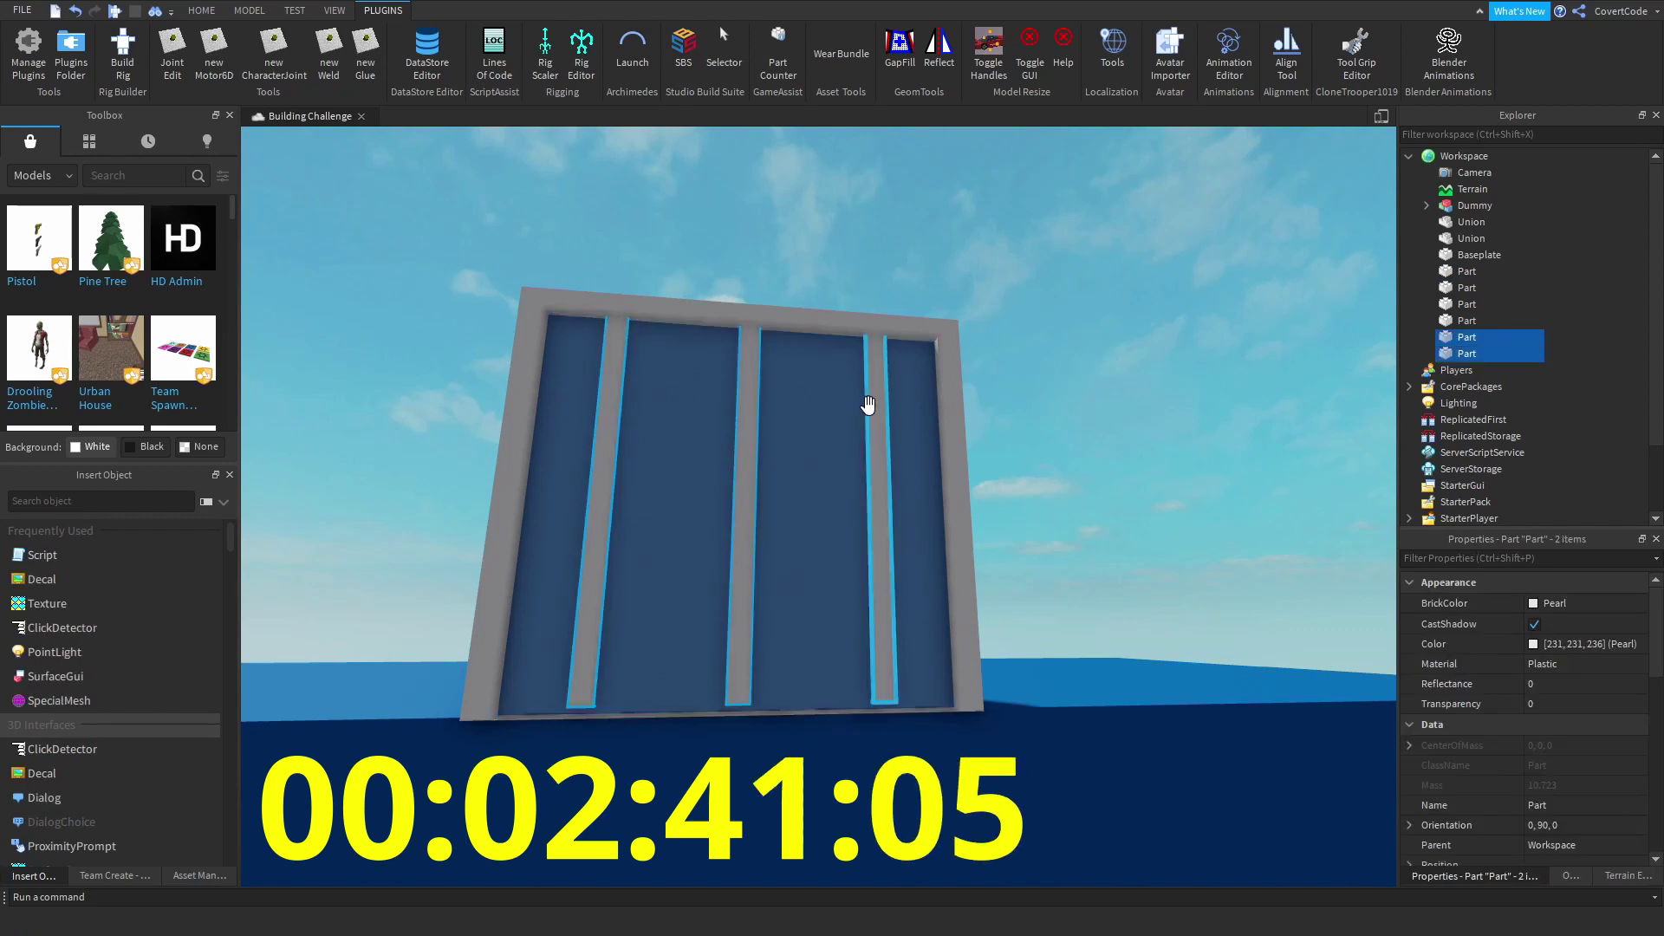
{"action": "key", "text": "ctrl+d"}
{"action": "left_click", "coordinate": [684, 44]}
{"action": "left_click", "coordinate": [291, 297]}
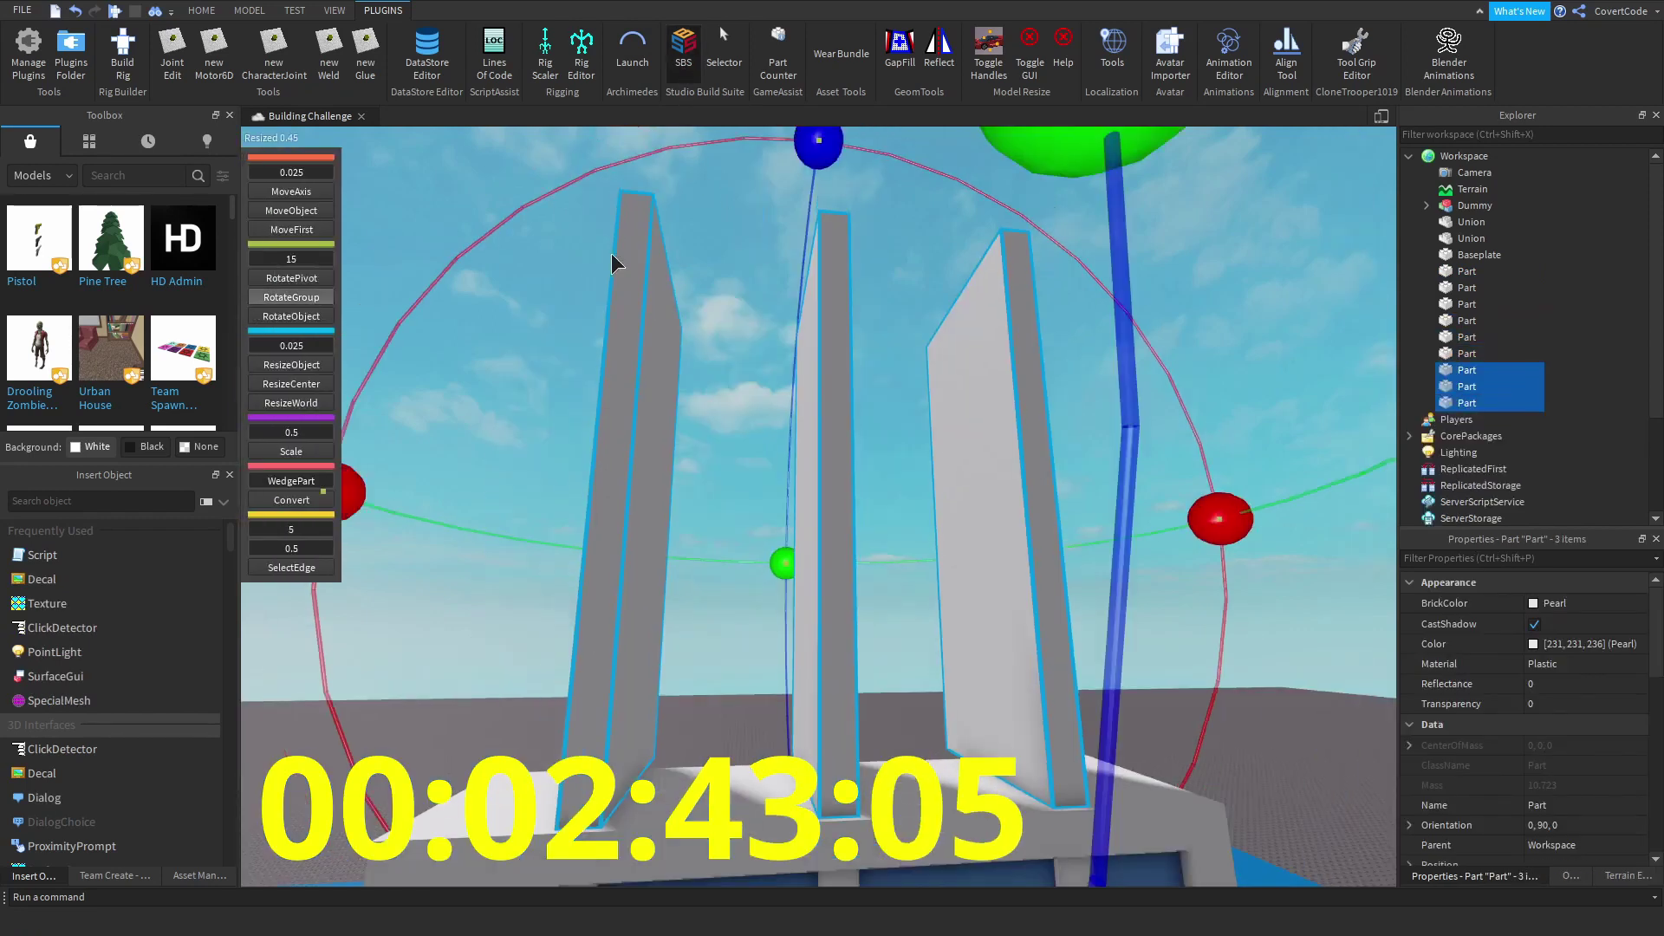
{"action": "left_click_drag", "start_coordinate": [1018, 515], "coordinate": [850, 631]}
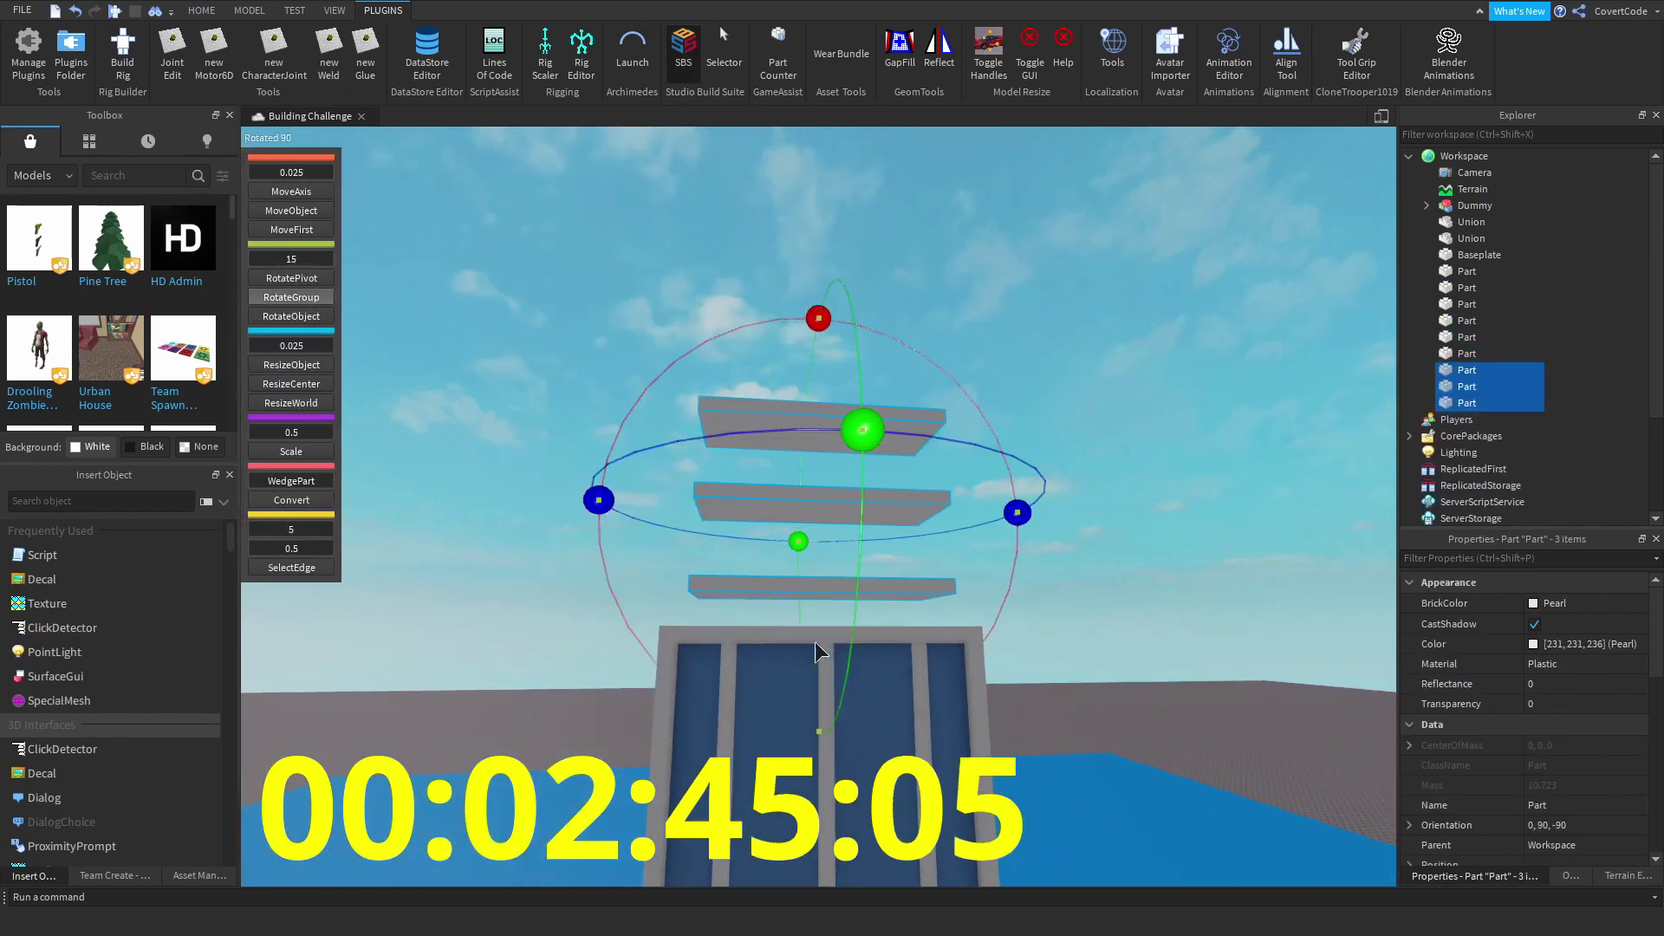
{"action": "scroll", "coordinate": [815, 641], "scroll_direction": "up", "scroll_amount": 3}
{"action": "key", "text": "Escape"}
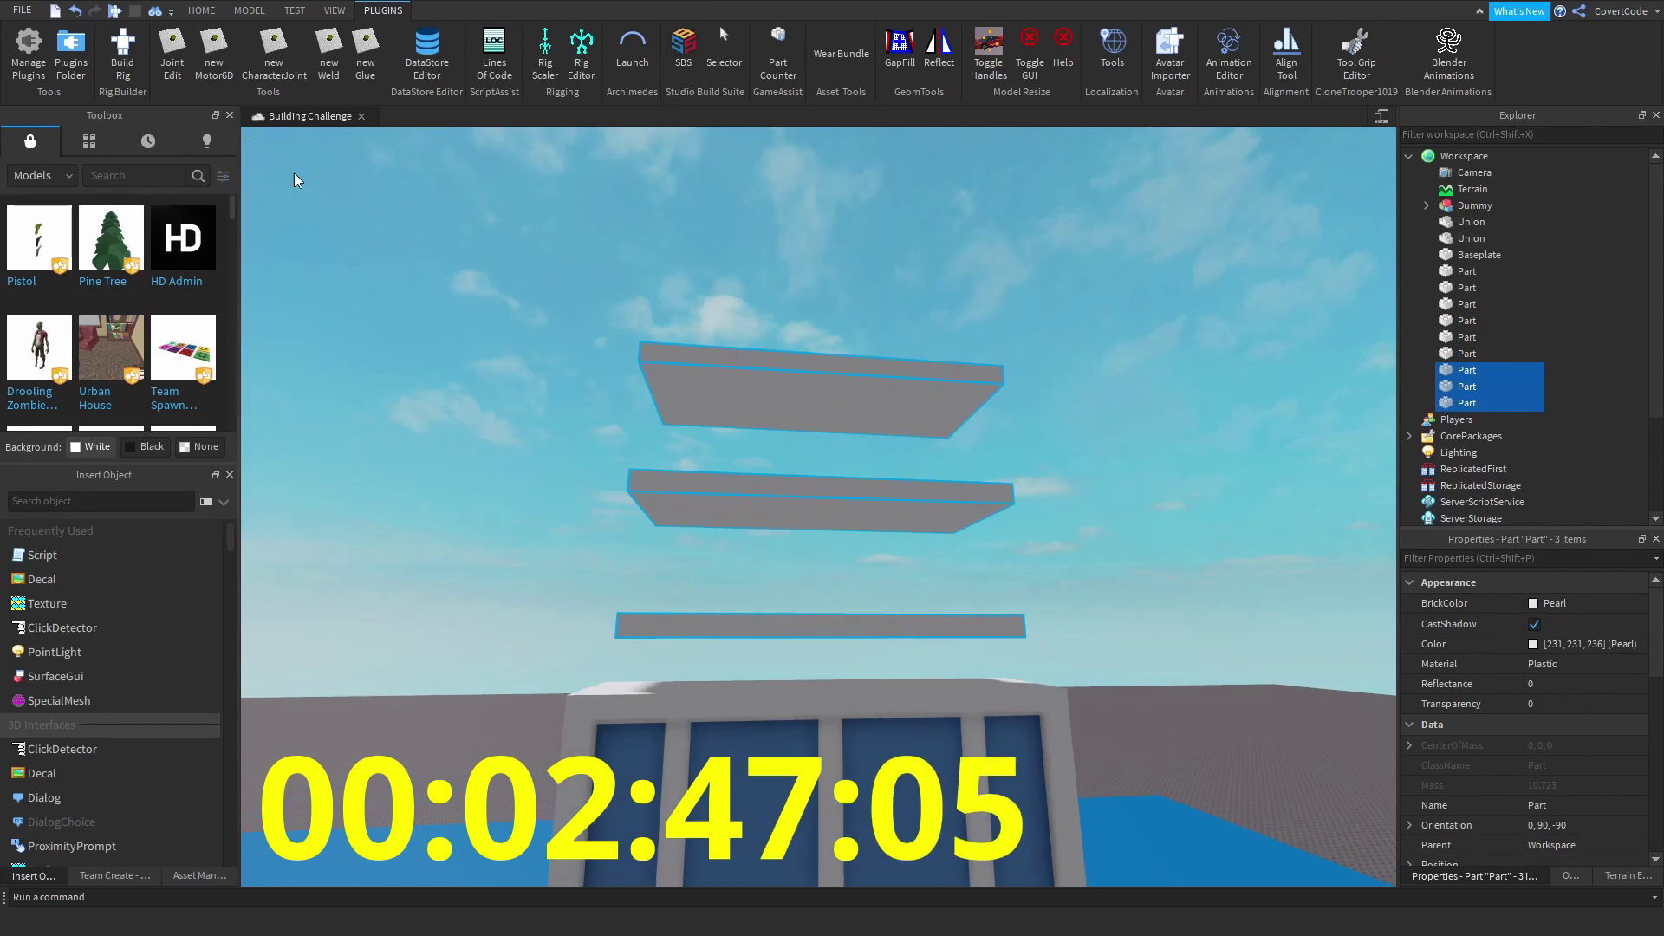
- Lower the three horizontal bars by 7.6 with MoveAxis so they cross the vertical bars in the window
{"action": "left_click", "coordinate": [681, 53]}
{"action": "left_click_drag", "start_coordinate": [809, 322], "coordinate": [799, 396]}
{"action": "scroll", "coordinate": [749, 213], "scroll_direction": "up", "scroll_amount": 5}
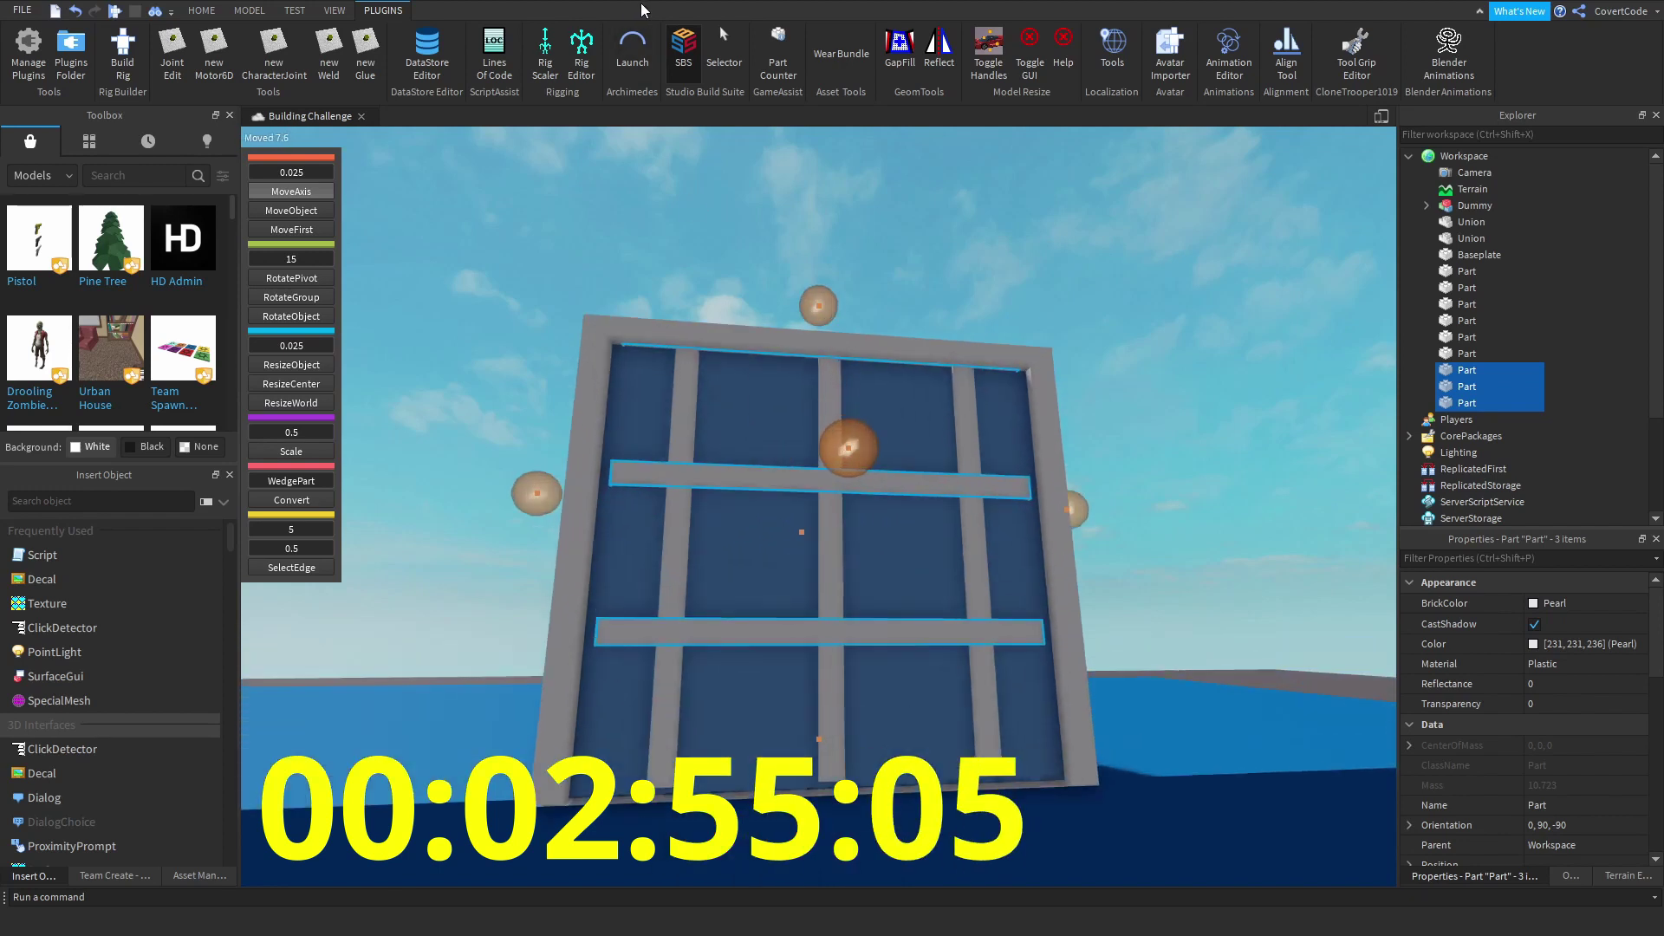
- Delete the surplus horizontal bar sitting against the upper edge of the window frame
{"action": "left_click", "coordinate": [782, 286]}
{"action": "scroll", "coordinate": [835, 367], "scroll_direction": "up", "scroll_amount": 5}
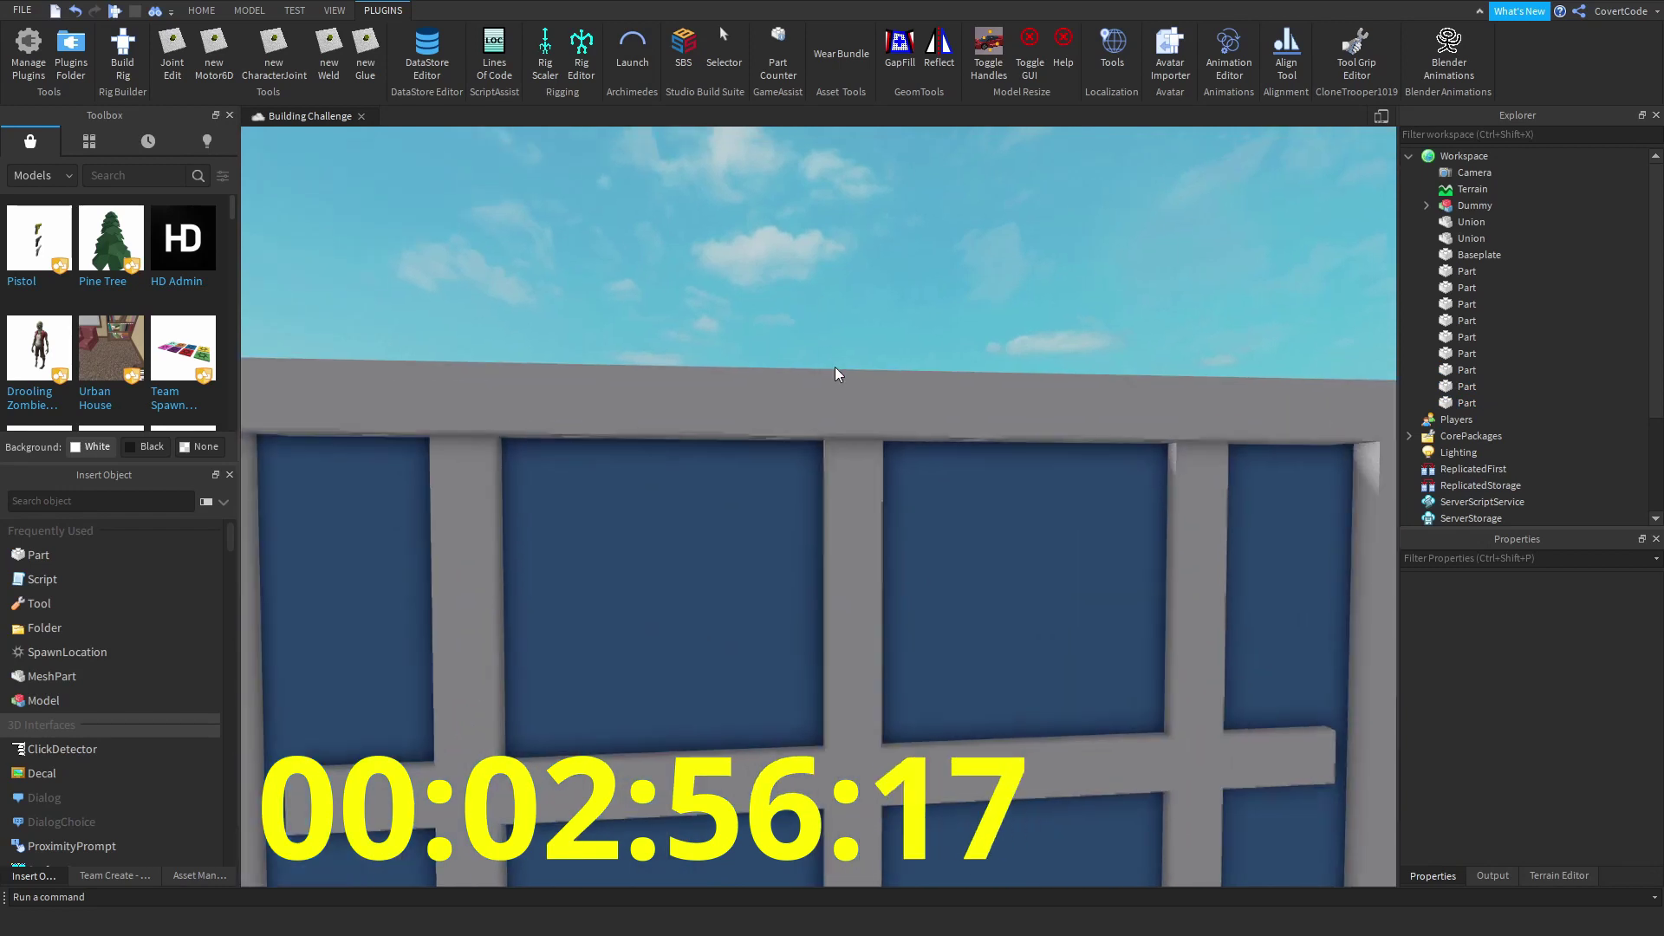
{"action": "scroll", "coordinate": [835, 374], "scroll_direction": "up", "scroll_amount": 3}
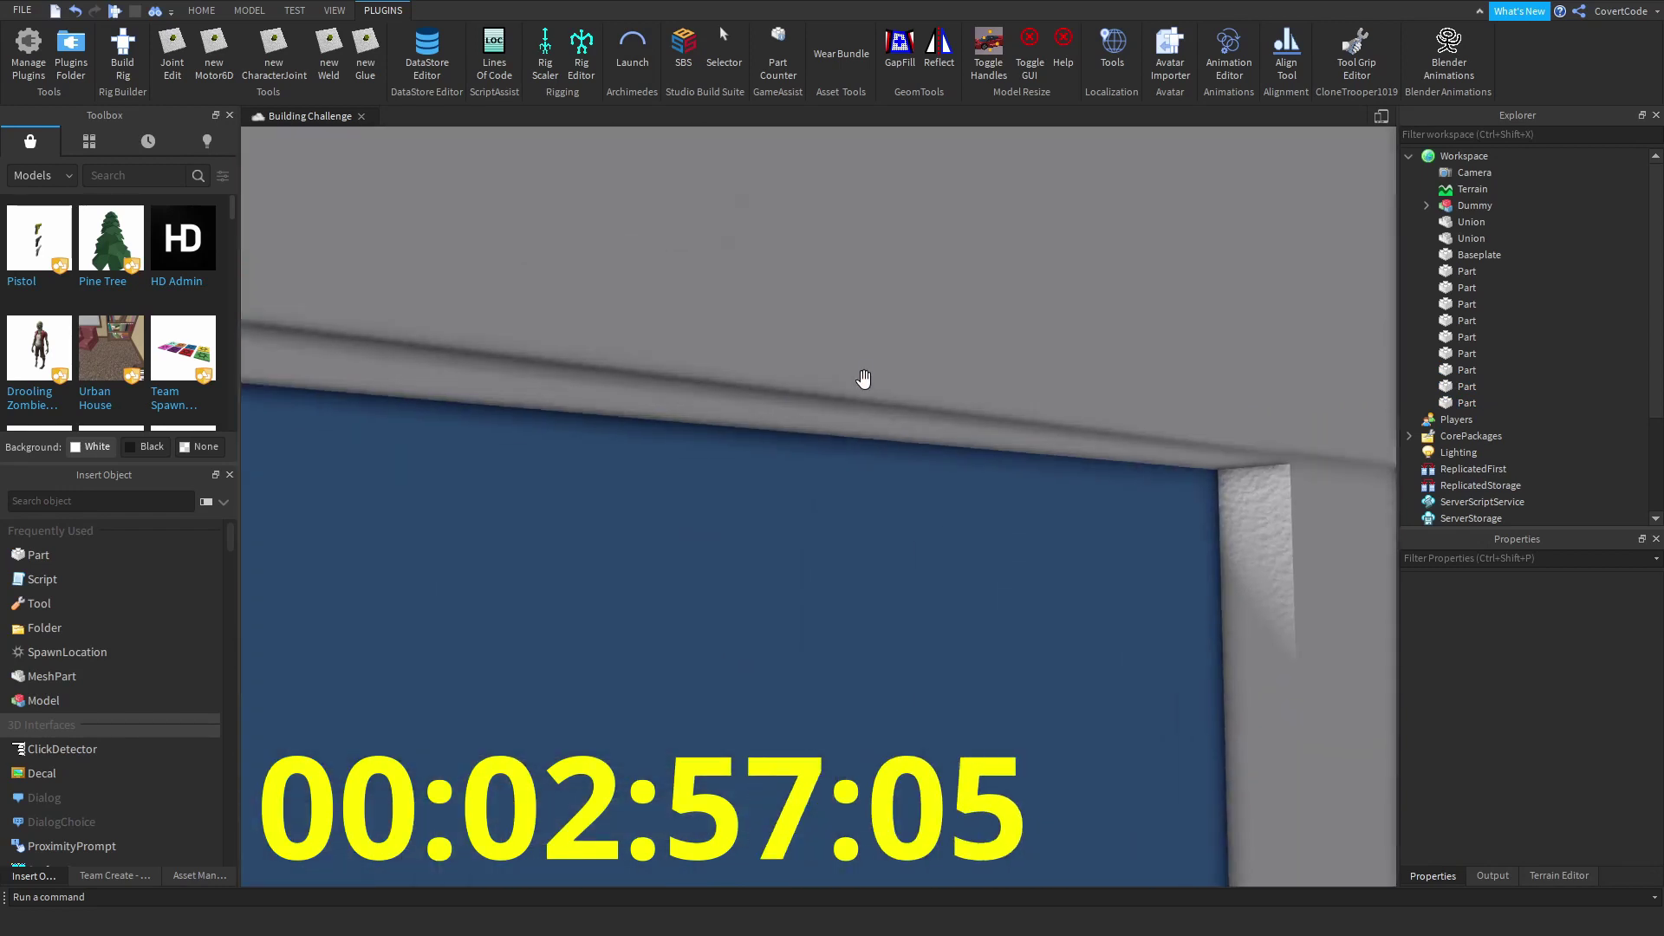
{"action": "left_click", "coordinate": [1152, 523]}
{"action": "scroll", "coordinate": [997, 320], "scroll_direction": "down", "scroll_amount": 10}
{"action": "right_click_drag", "start_coordinate": [997, 320], "coordinate": [951, 326]}
{"action": "scroll", "coordinate": [951, 327], "scroll_direction": "up", "scroll_amount": 3}
- Select the two remaining horizontal bars and lengthen them by 0.85 with ResizeCenter to reach the frame's sides
{"action": "left_click", "coordinate": [858, 417]}
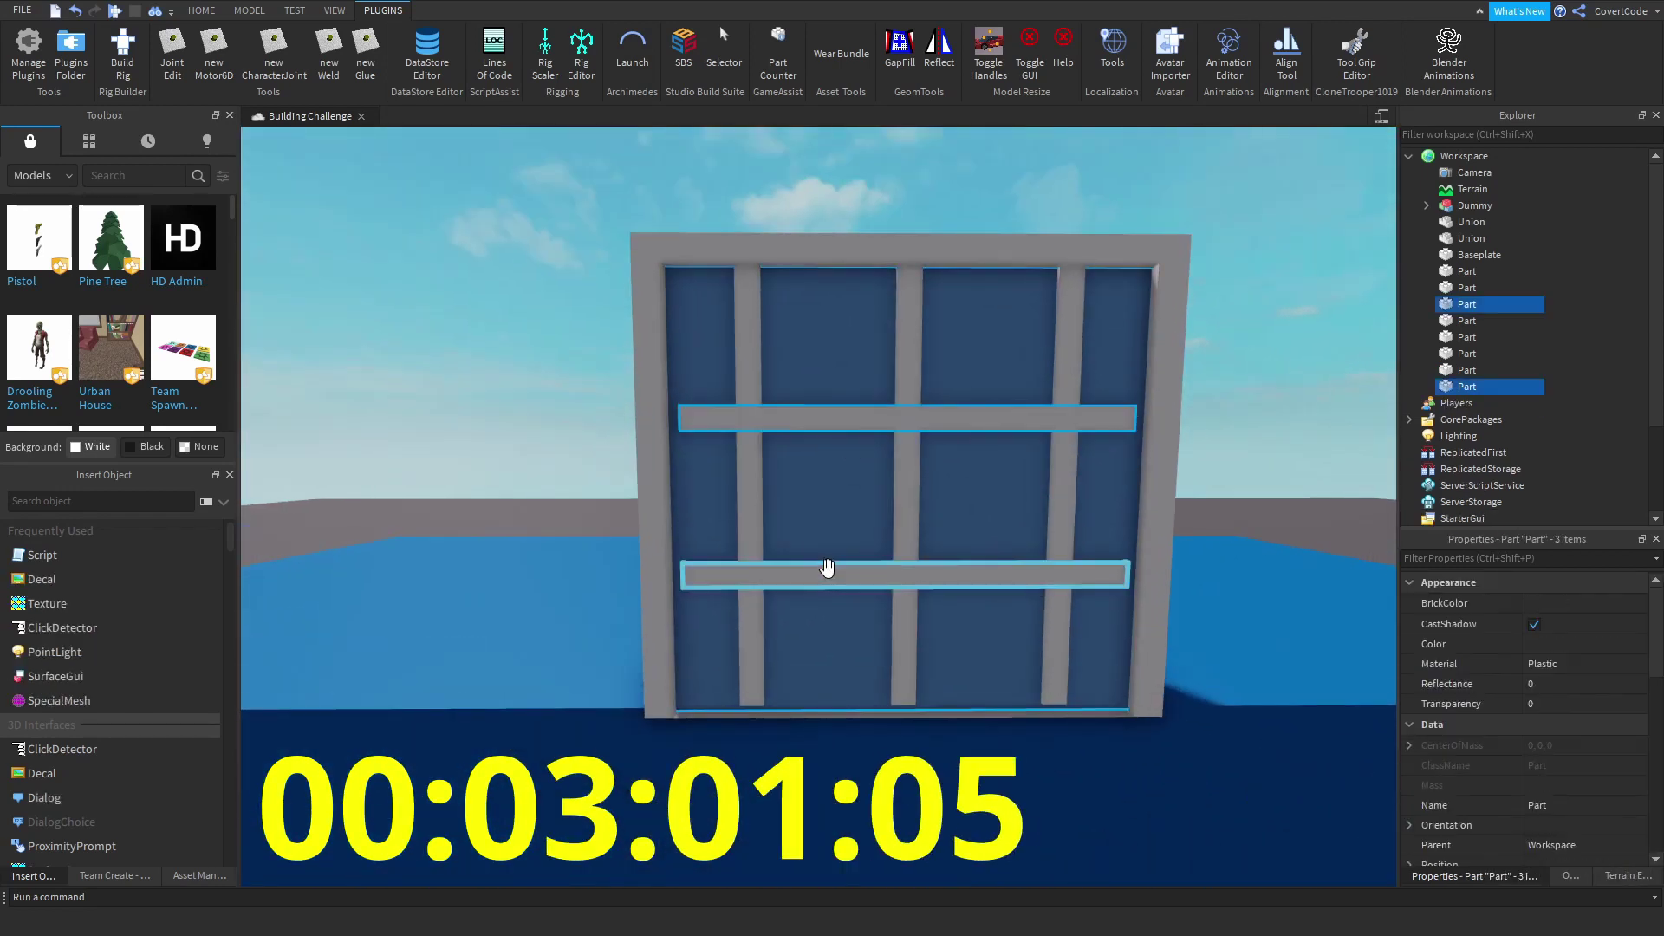
{"action": "left_click", "coordinate": [792, 152]}
{"action": "left_click", "coordinate": [881, 420]}
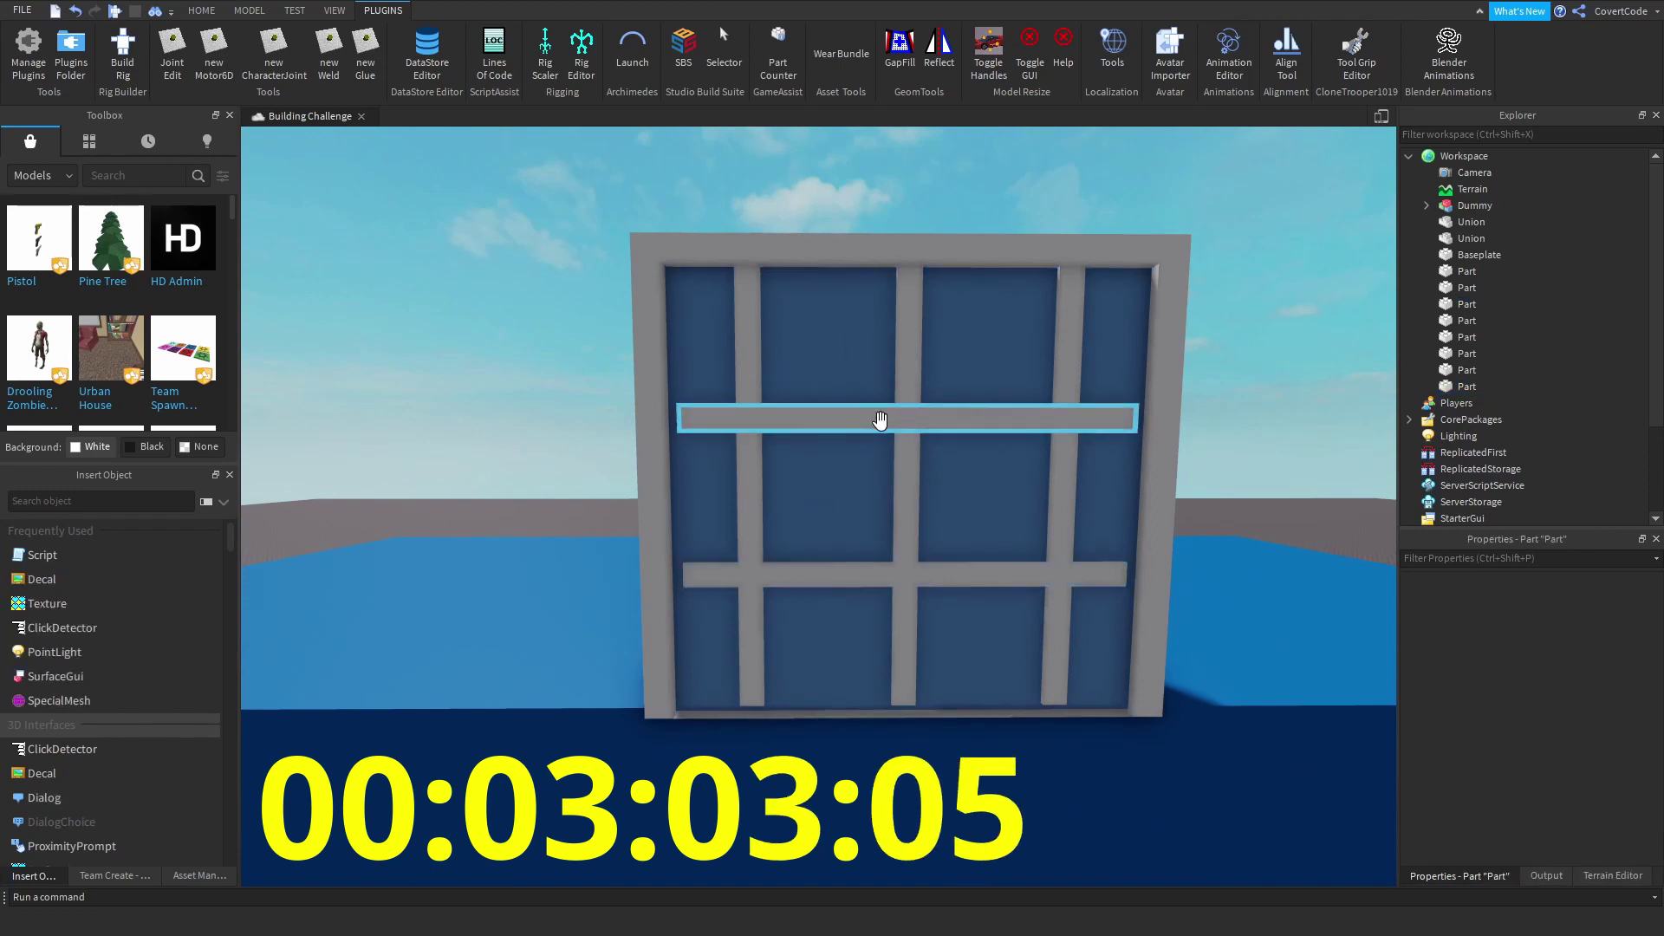
{"action": "left_click", "coordinate": [851, 572], "text": "ctrl"}
{"action": "left_click", "coordinate": [689, 41]}
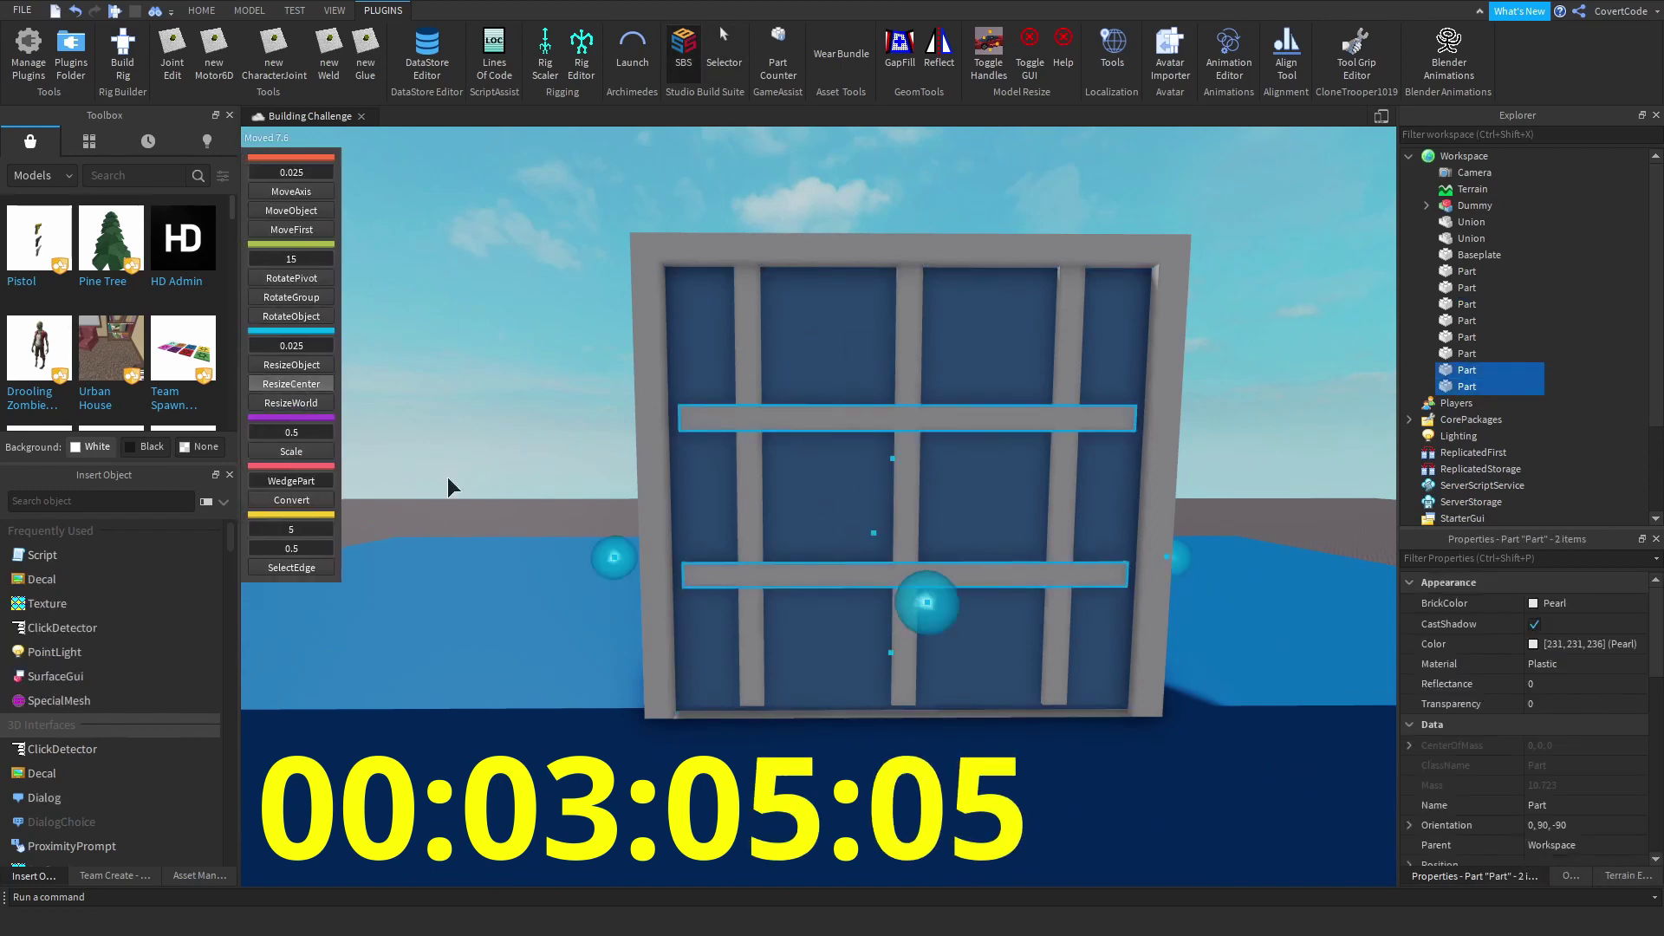
{"action": "left_click_drag", "start_coordinate": [591, 560], "coordinate": [570, 558]}
{"action": "scroll", "coordinate": [1021, 378], "scroll_direction": "down", "scroll_amount": 6}
{"action": "left_click", "coordinate": [1021, 378]}
{"action": "right_click_drag", "start_coordinate": [1021, 378], "coordinate": [800, 411]}
{"action": "scroll", "coordinate": [815, 267], "scroll_direction": "up", "scroll_amount": 2}
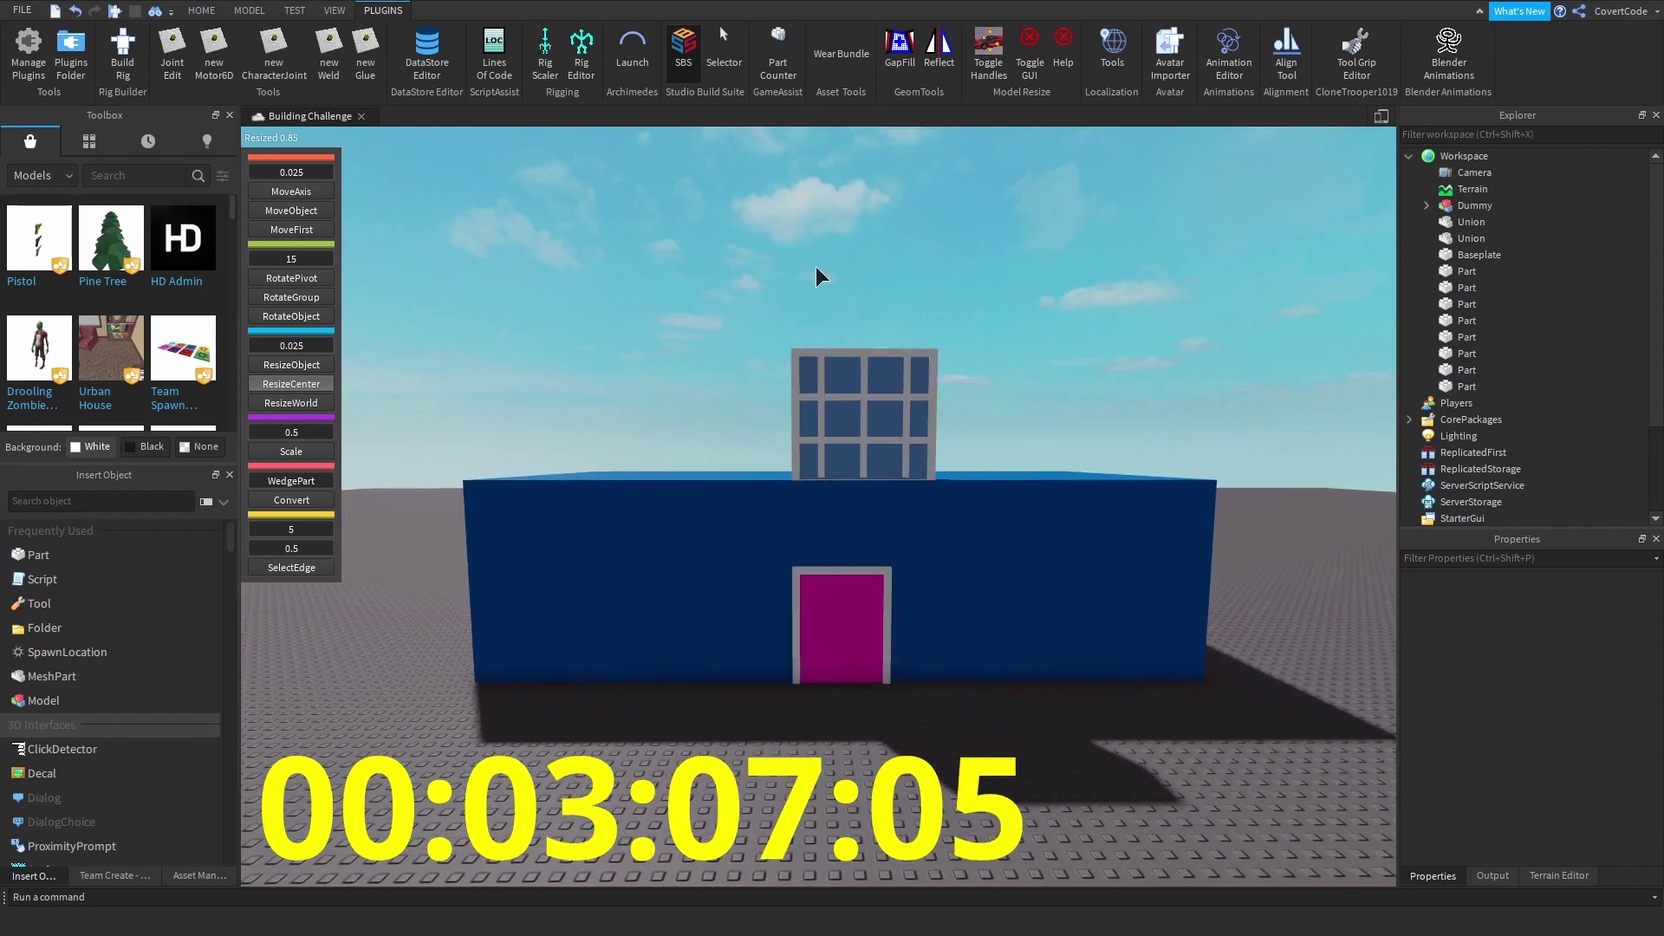
- Shift the two outer vertical bars 0.5 toward the middle bar with MoveAxis to even out the window panes
{"action": "left_click", "coordinate": [689, 80]}
{"action": "scroll", "coordinate": [792, 269], "scroll_direction": "up", "scroll_amount": 3}
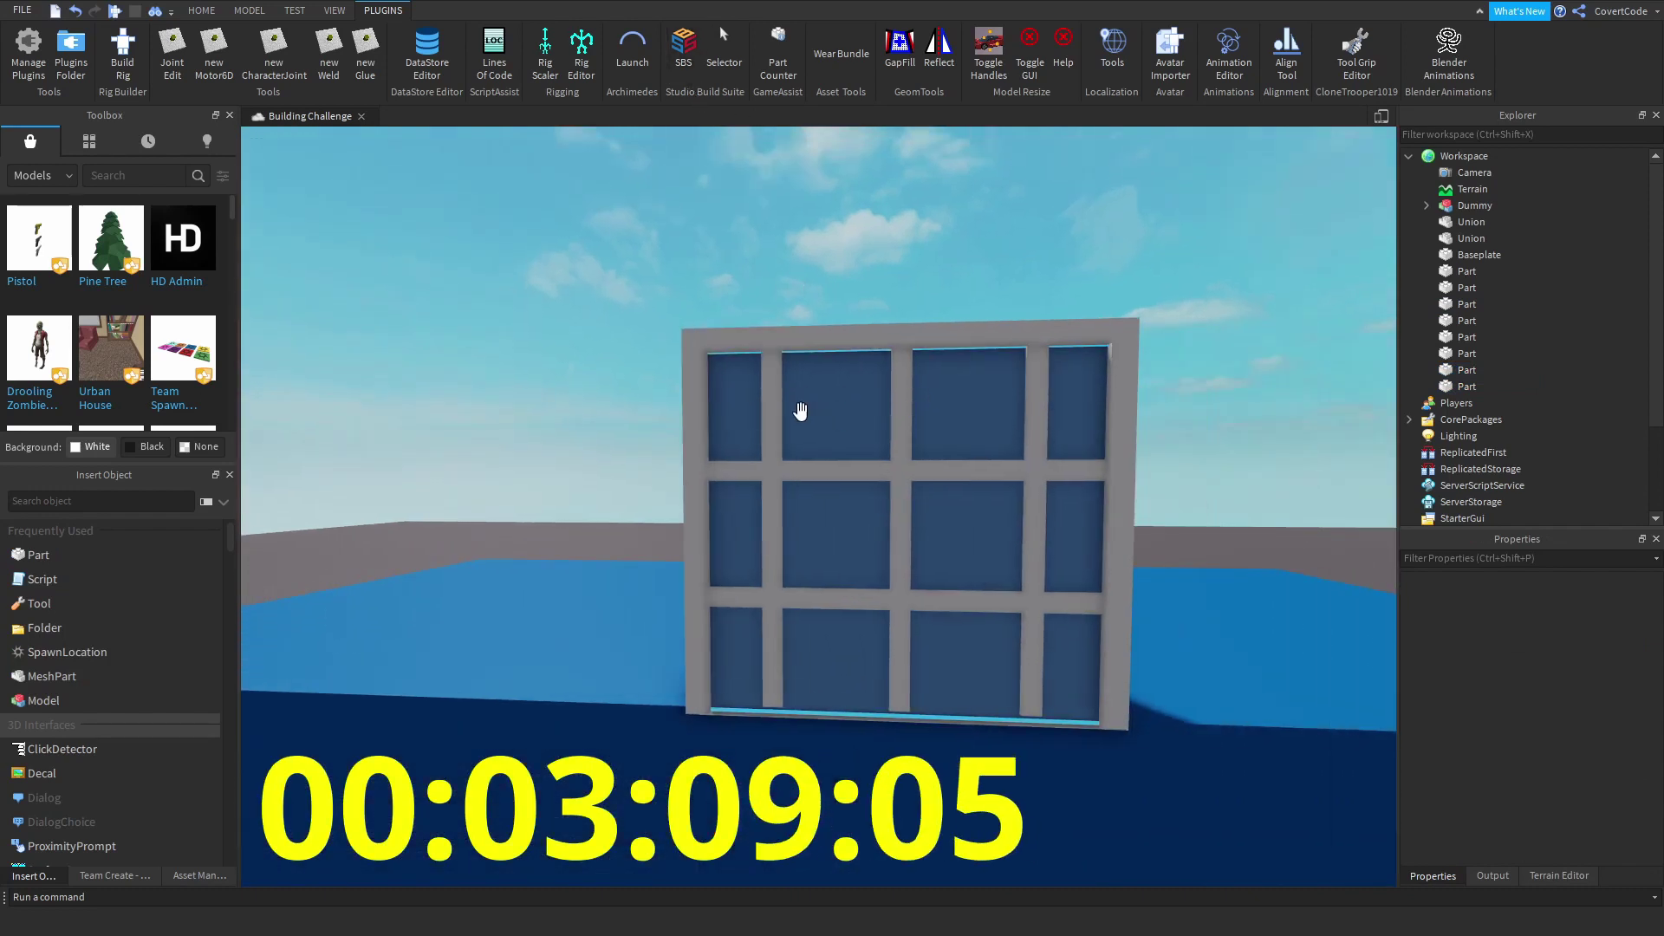
{"action": "key", "text": "d"}
{"action": "left_click", "coordinate": [682, 53]}
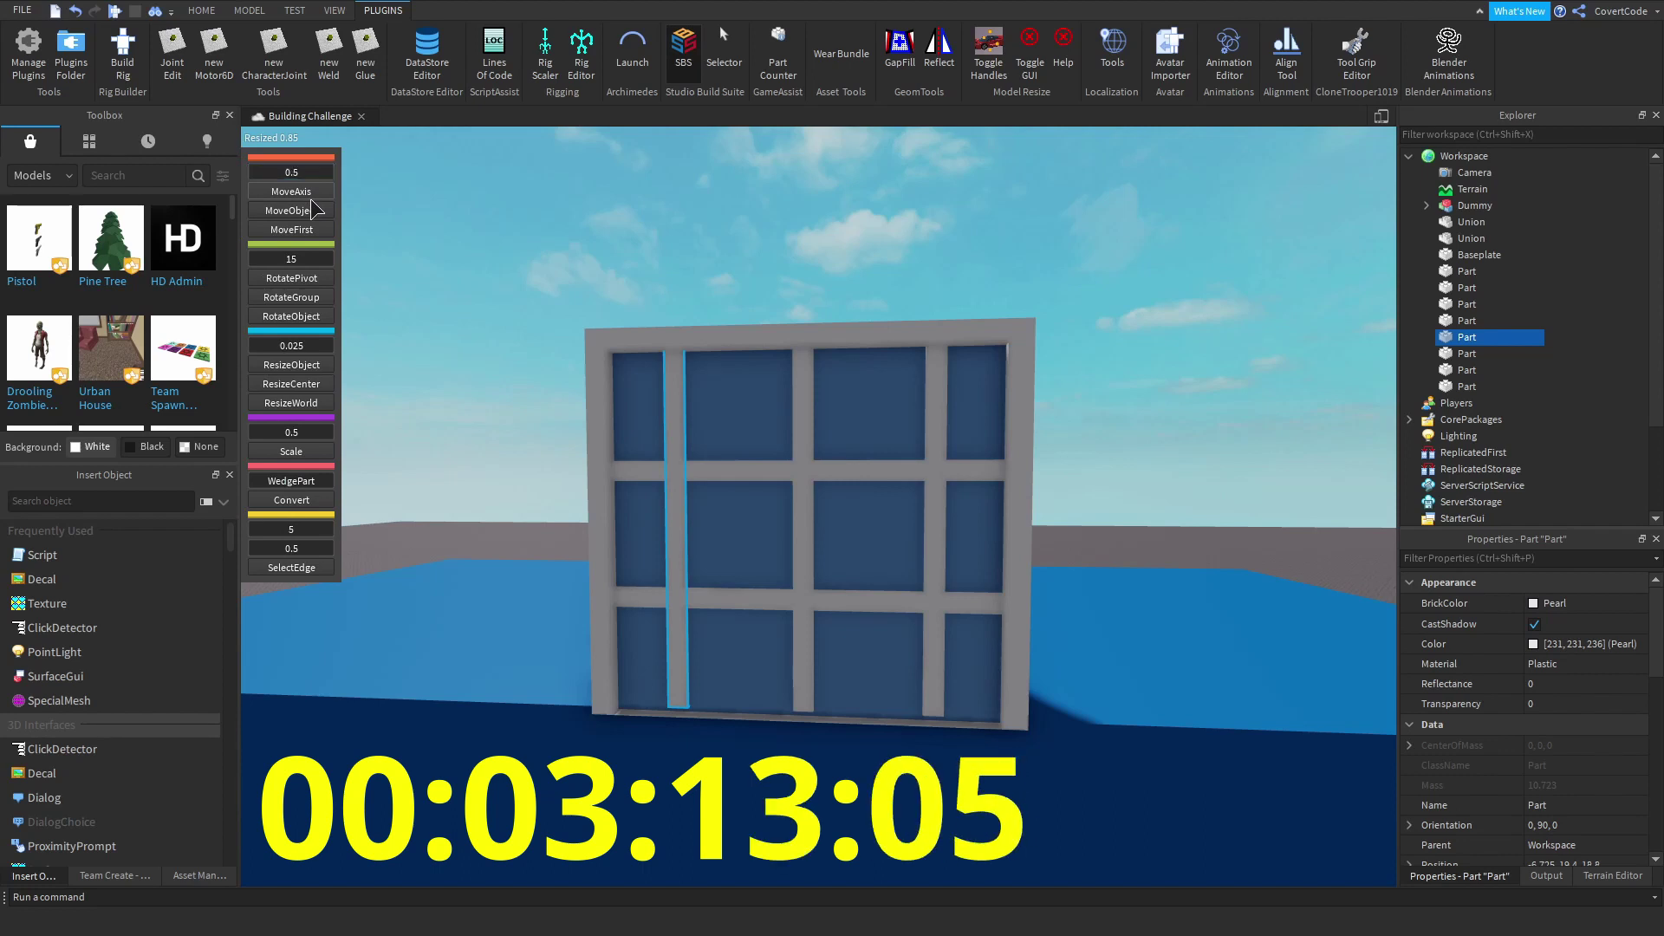
{"action": "left_click", "coordinate": [291, 192]}
{"action": "left_click_drag", "start_coordinate": [780, 524], "coordinate": [798, 531]}
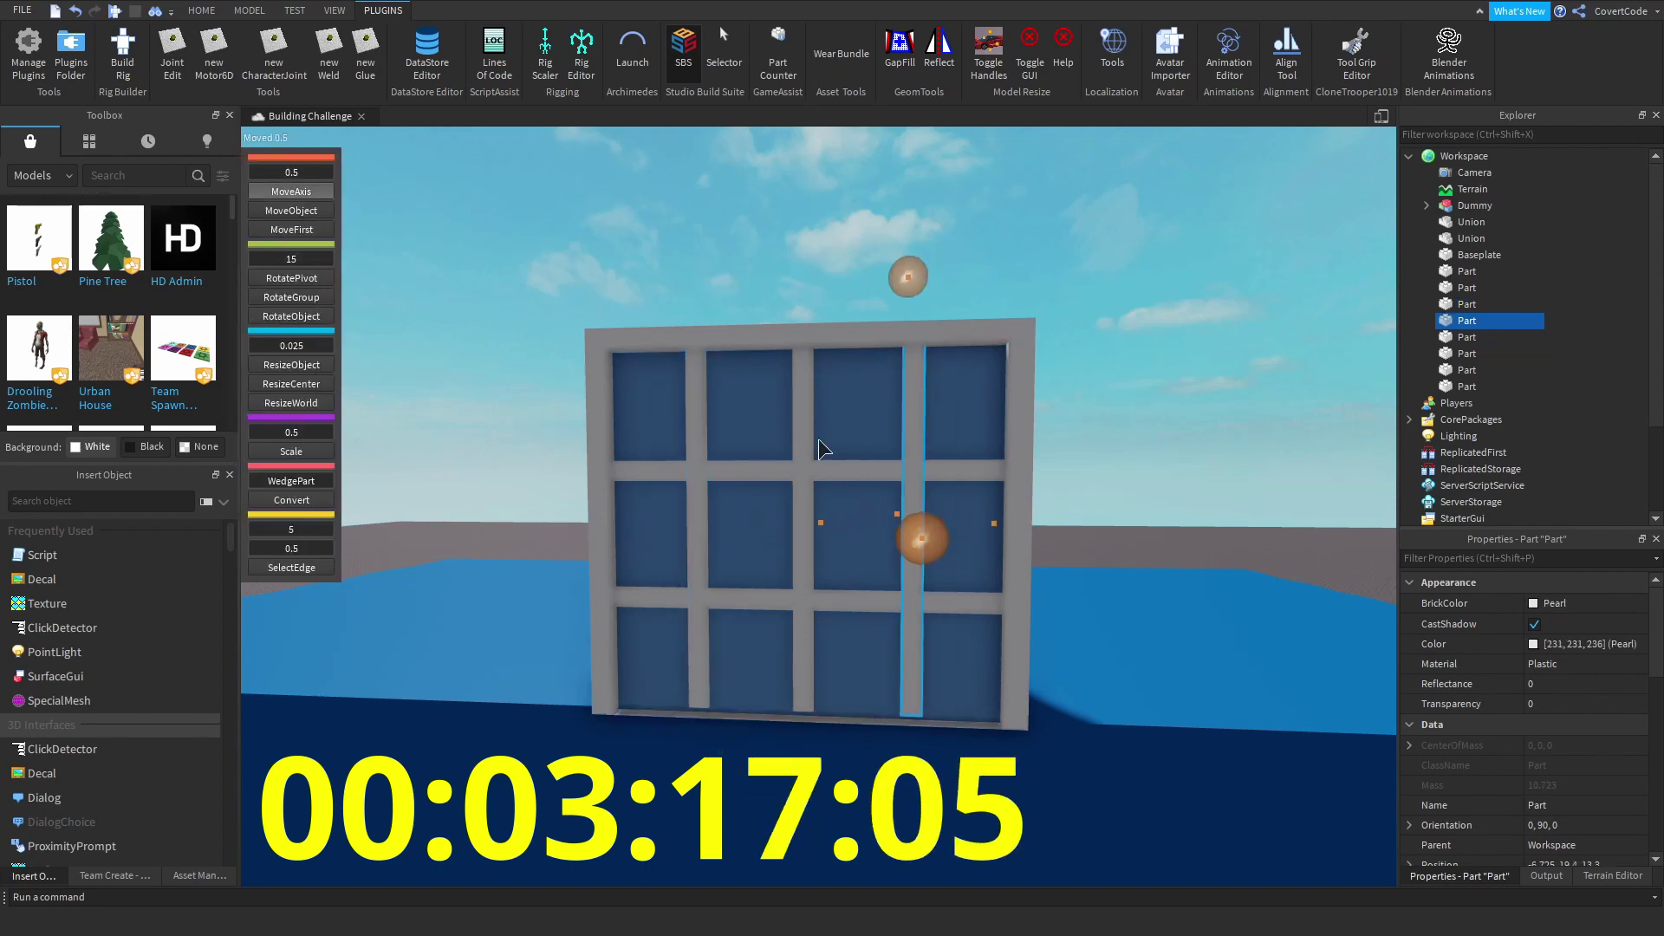
{"action": "key", "text": "s"}
{"action": "left_click", "coordinate": [801, 468]}
{"action": "key", "text": "w"}
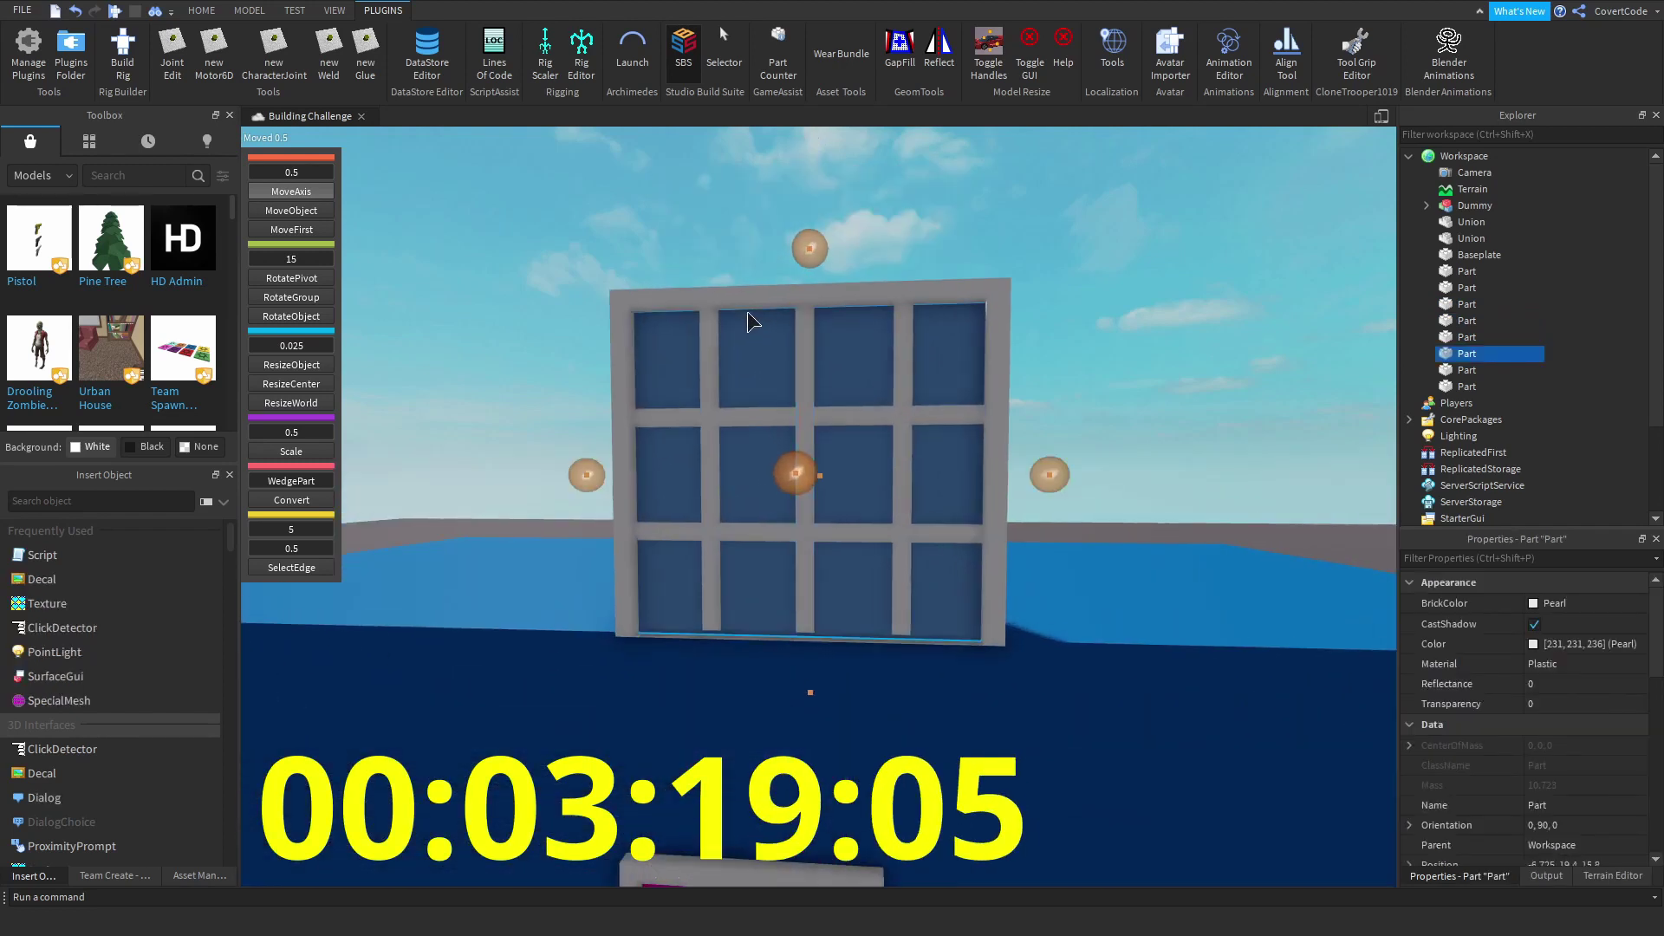
- Duplicate the window frame union and rotate the copy 180 degrees with RotateGroup
{"action": "left_click", "coordinate": [695, 272]}
{"action": "left_click", "coordinate": [758, 287]}
{"action": "left_click", "coordinate": [788, 327]}
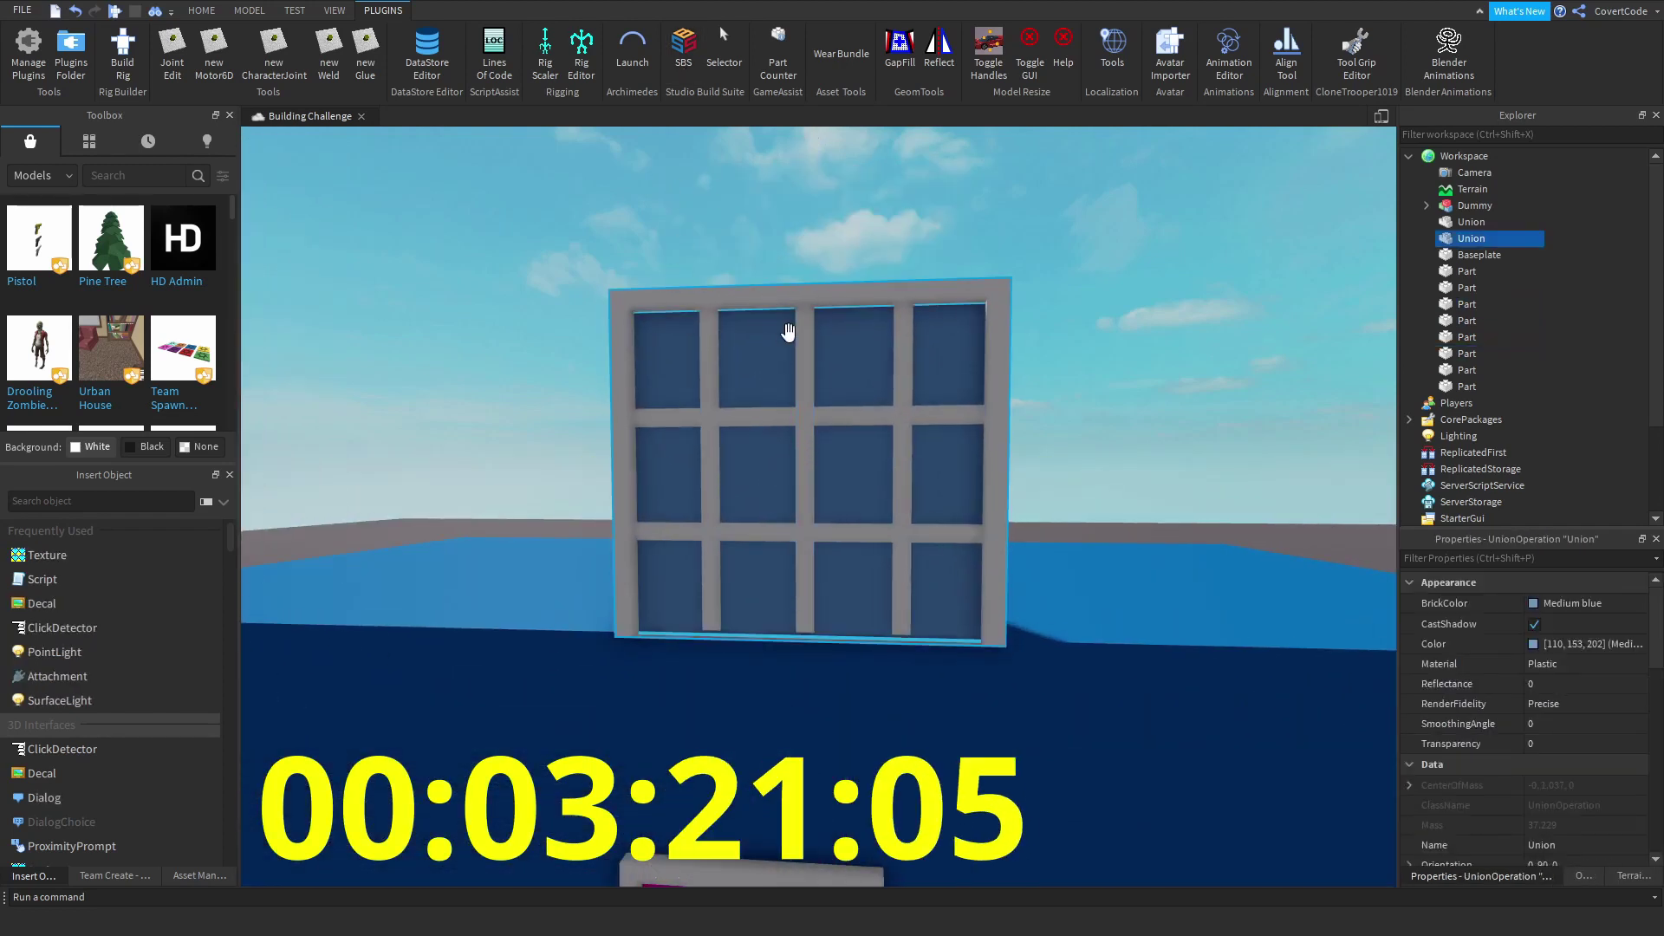
{"action": "key", "text": "ctrl+d"}
{"action": "key", "text": "s"}
{"action": "key", "text": "ctrl+4"}
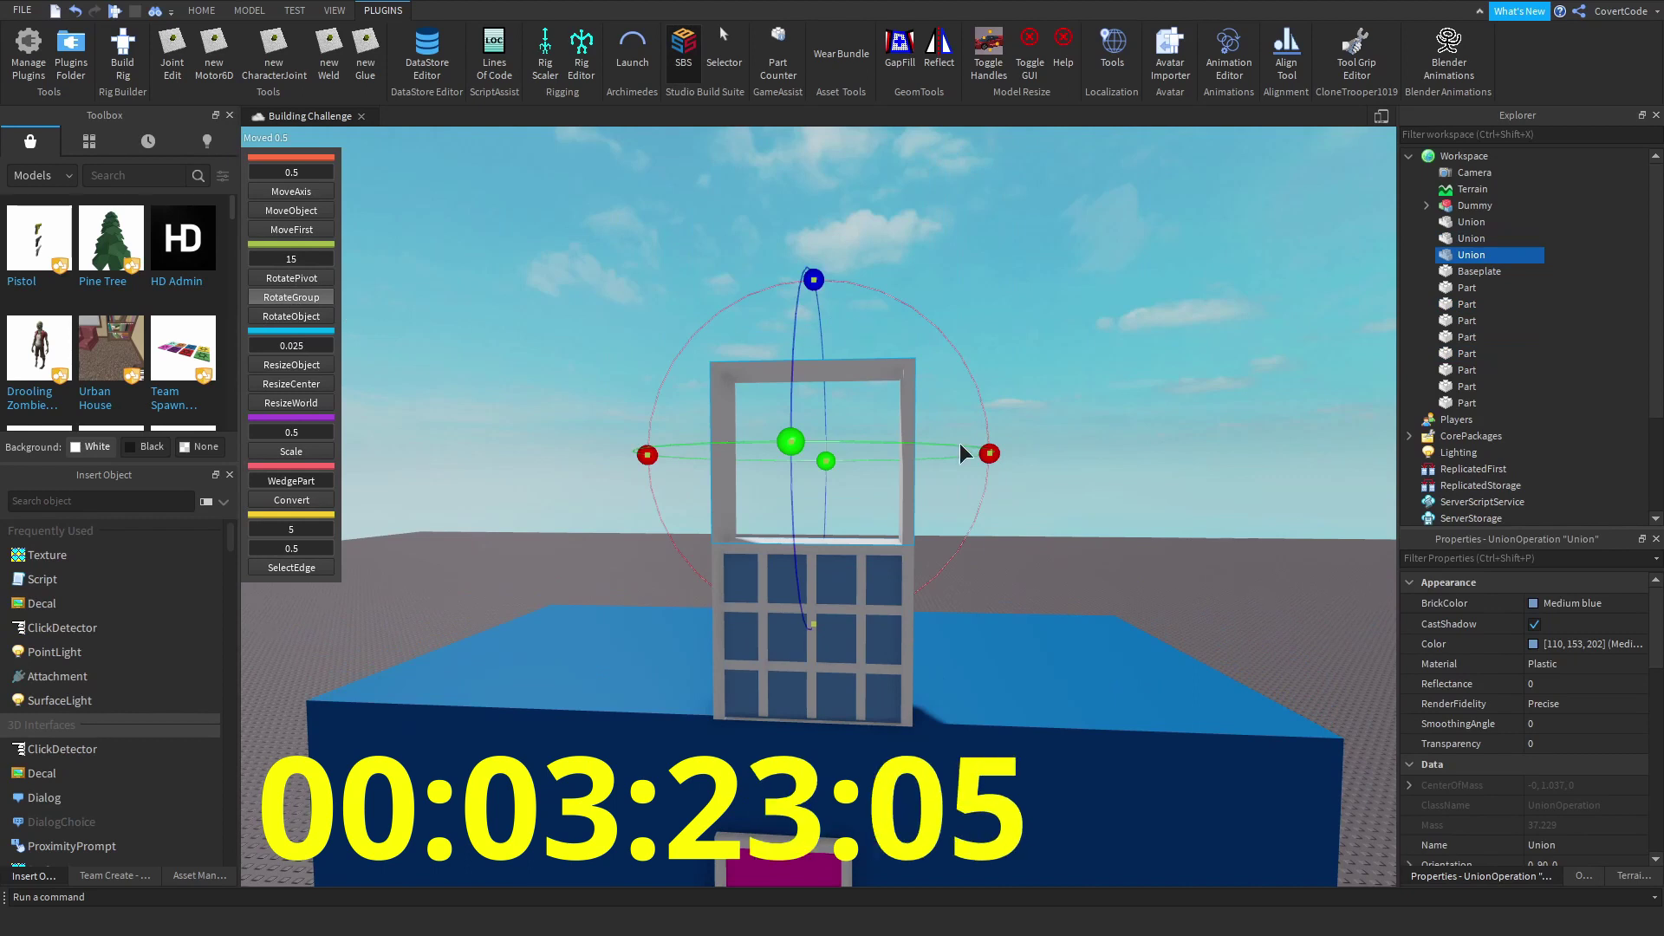
{"action": "left_click_drag", "start_coordinate": [989, 454], "coordinate": [691, 459]}
{"action": "scroll", "coordinate": [532, 309], "scroll_direction": "up", "scroll_amount": 3}
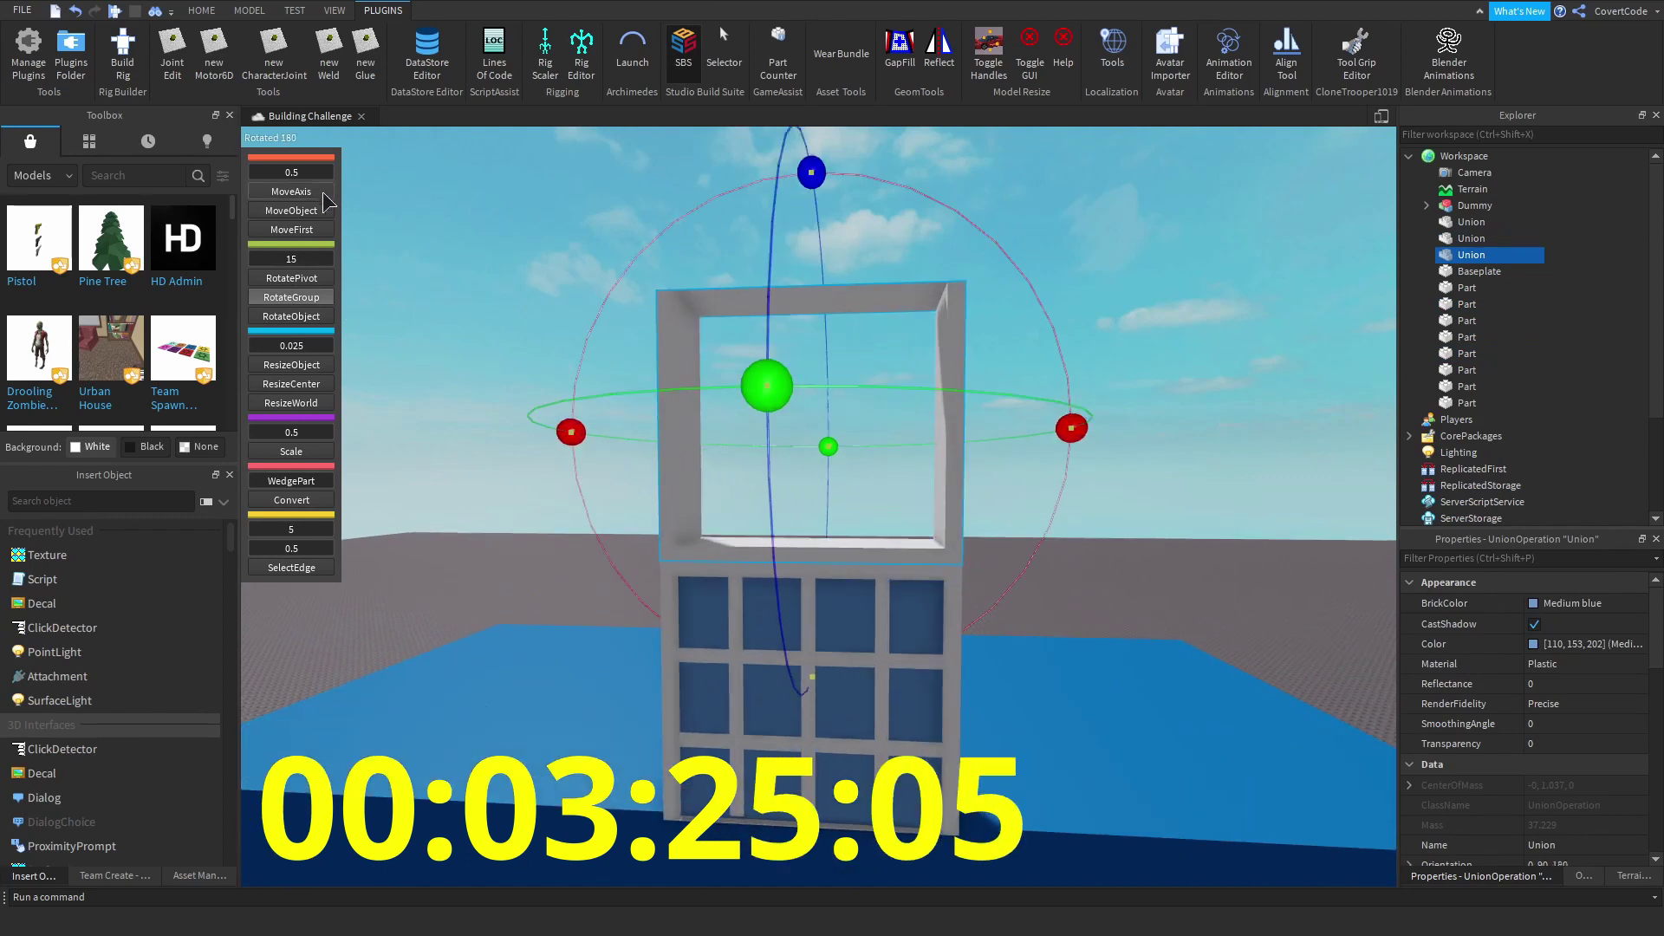
- Lower the rotated frame copy over the original window frame with MoveAxis, fine-tuning its height at an increment of 0.025
{"action": "key", "text": "ctrl+1"}
{"action": "left_click_drag", "start_coordinate": [812, 244], "coordinate": [820, 330]}
{"action": "scroll", "coordinate": [893, 437], "scroll_direction": "up", "scroll_amount": 5}
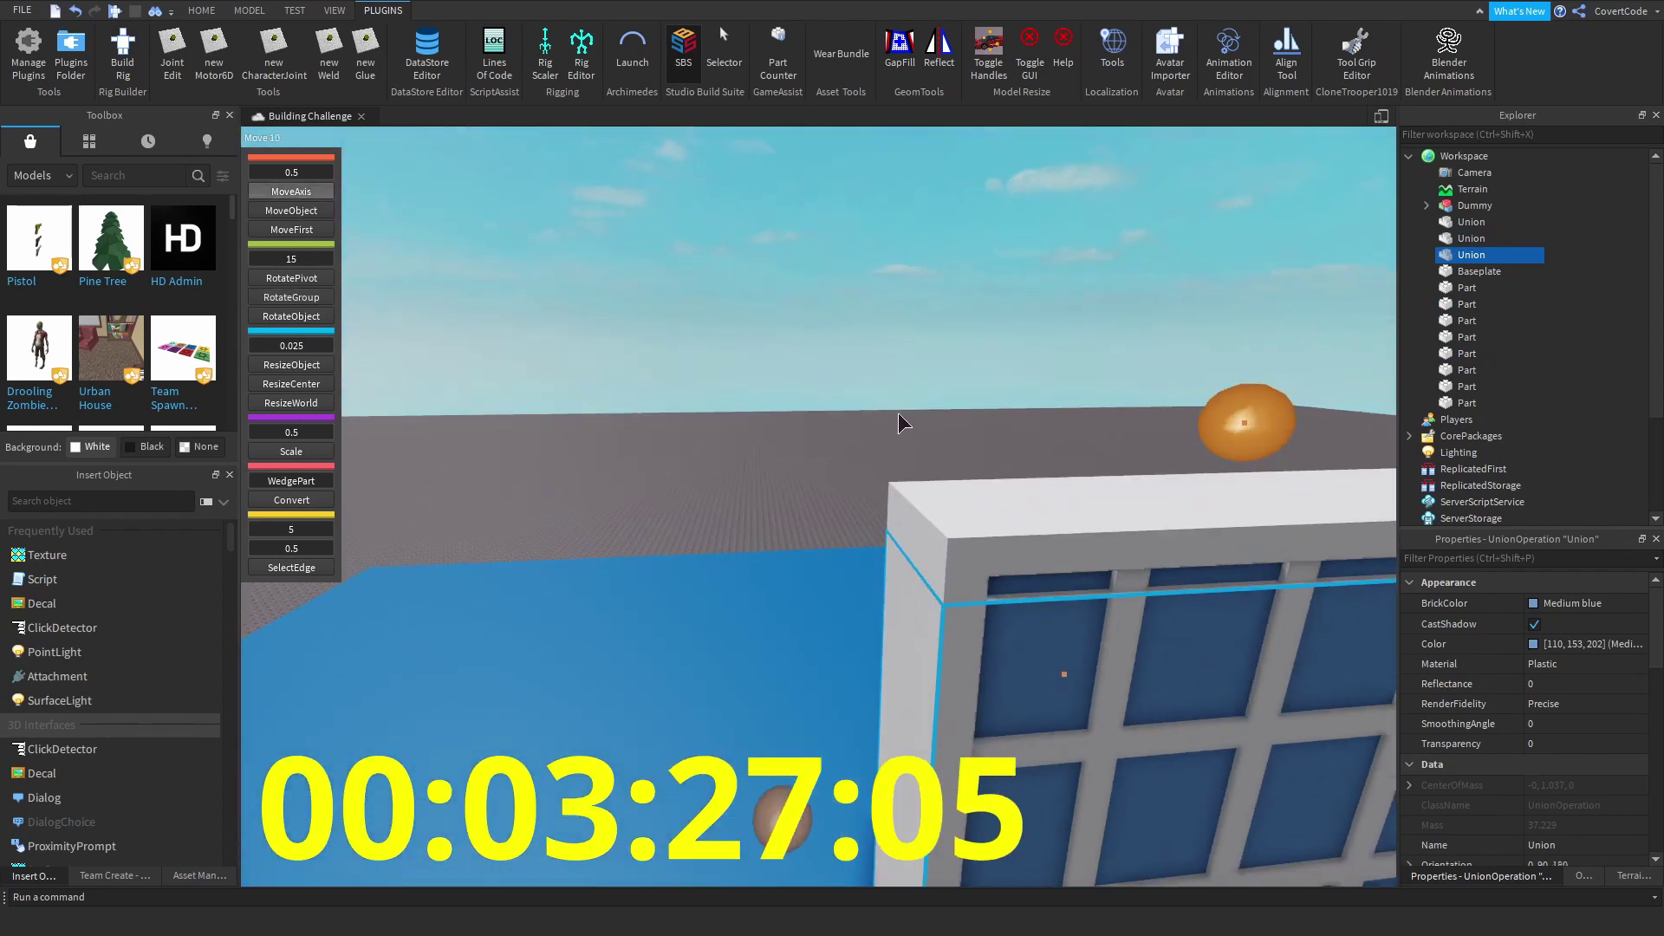
{"action": "scroll", "coordinate": [883, 373], "scroll_direction": "down", "scroll_amount": 2}
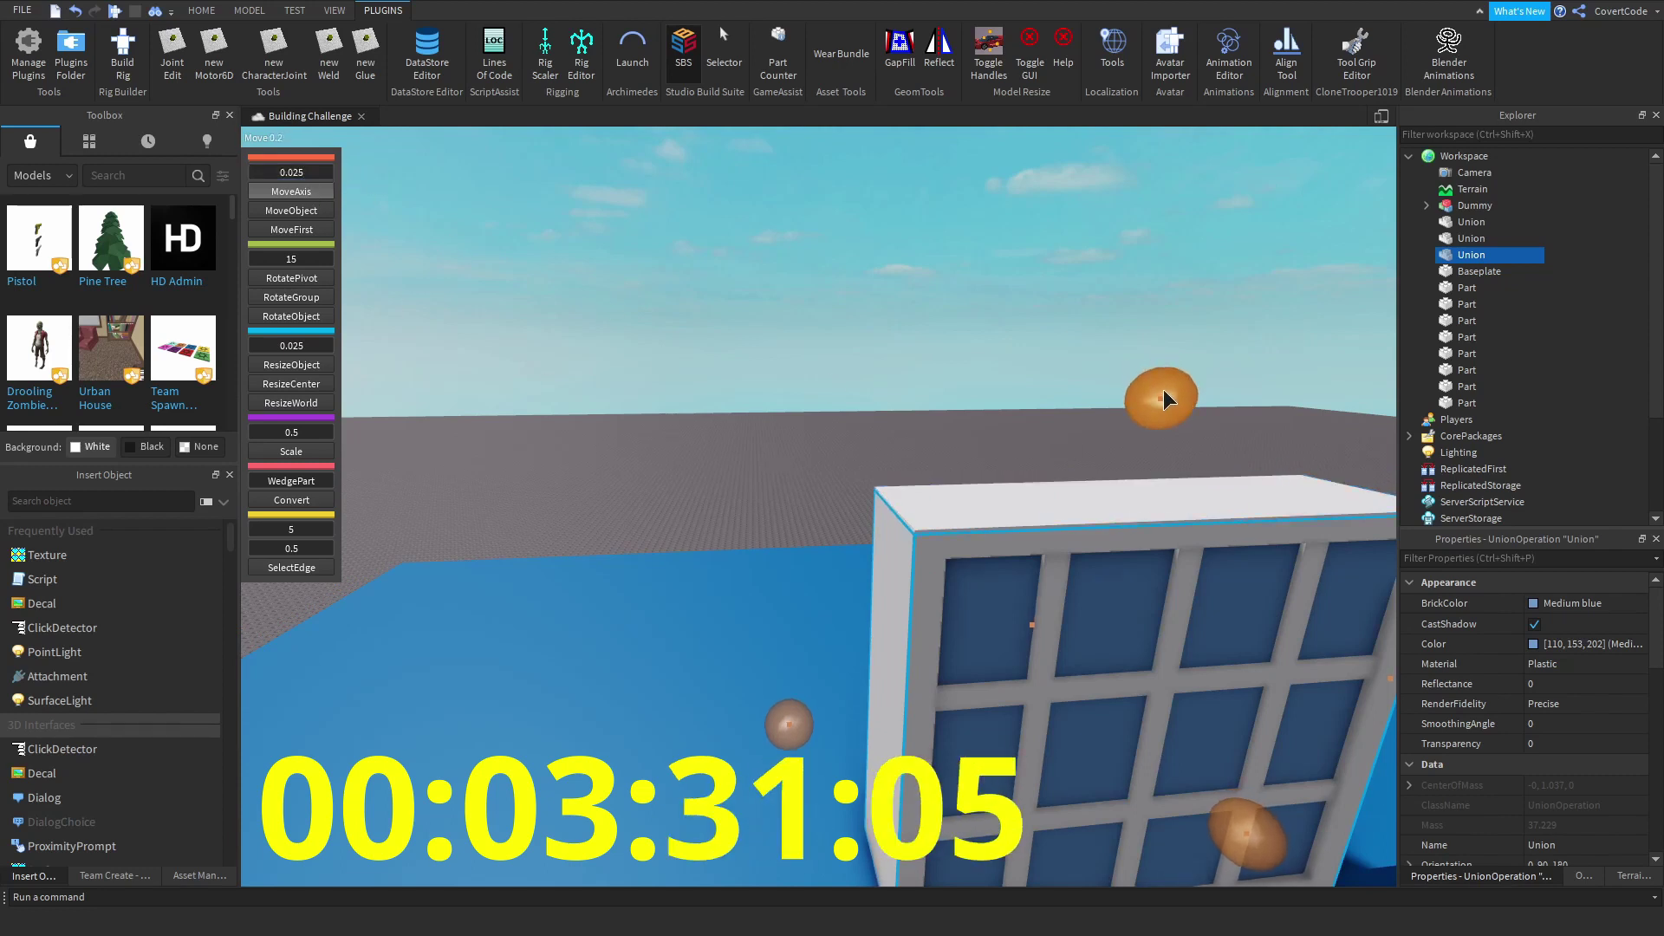
{"action": "scroll", "coordinate": [1163, 389], "scroll_direction": "down", "scroll_amount": 5}
{"action": "left_click", "coordinate": [869, 283]}
{"action": "scroll", "coordinate": [816, 253], "scroll_direction": "up", "scroll_amount": 5}
{"action": "scroll", "coordinate": [817, 253], "scroll_direction": "down", "scroll_amount": 5}
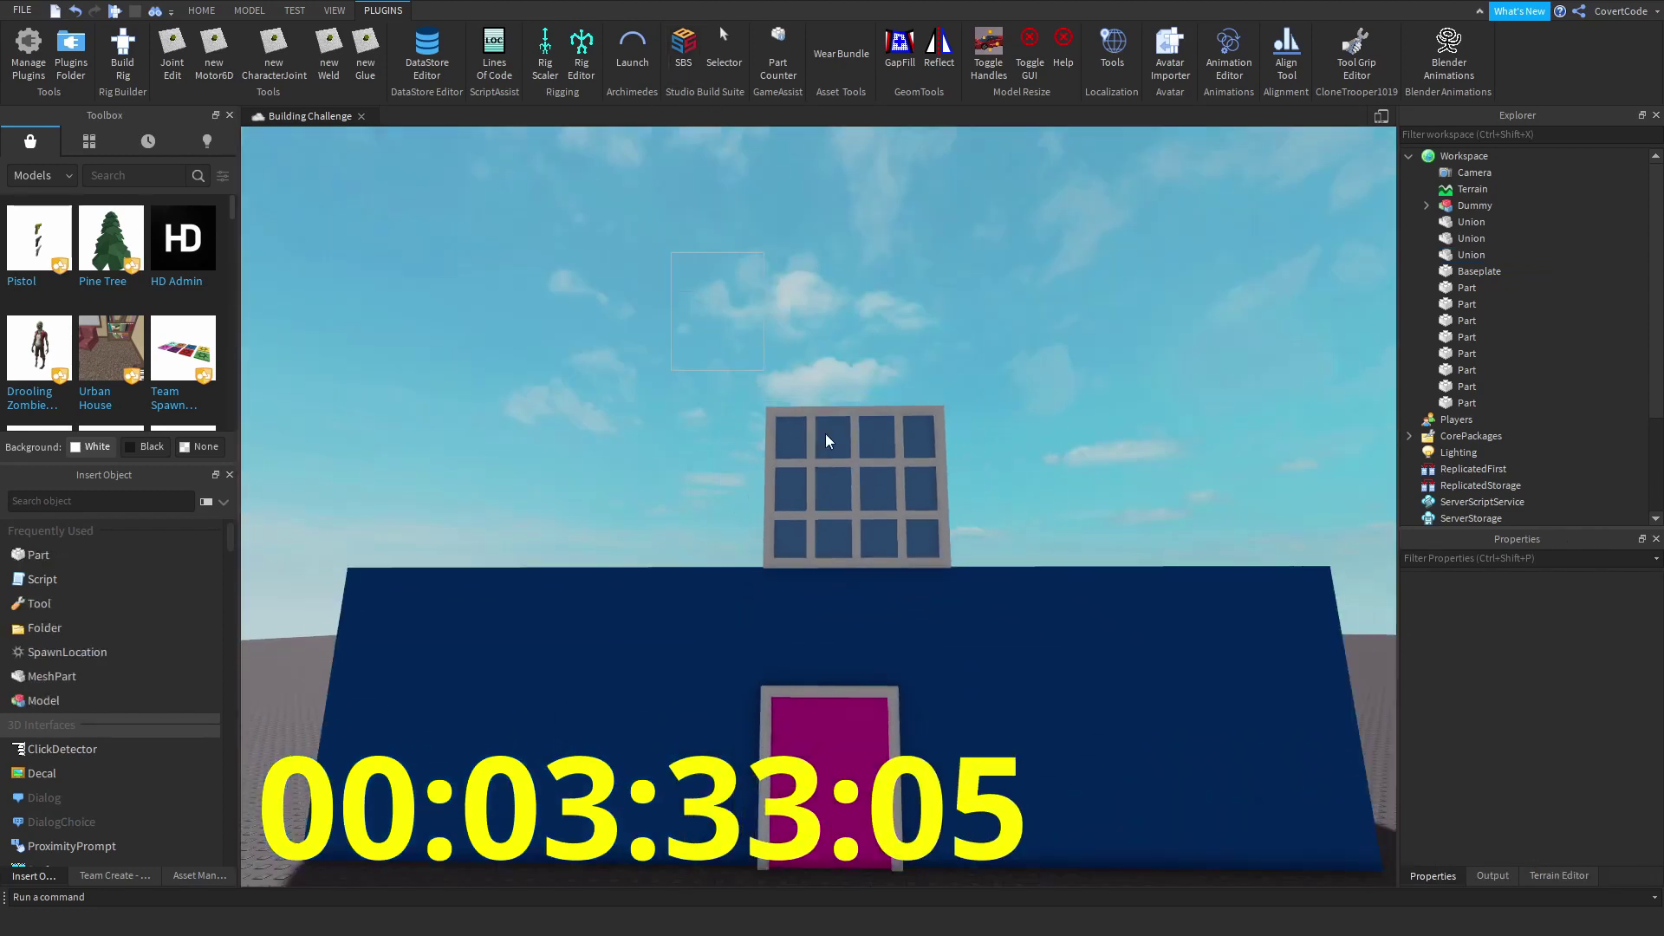
{"action": "left_click_drag", "start_coordinate": [825, 433], "coordinate": [971, 553]}
{"action": "scroll", "coordinate": [919, 451], "scroll_direction": "down", "scroll_amount": 2}
{"action": "left_click", "coordinate": [975, 398]}
{"action": "scroll", "coordinate": [976, 398], "scroll_direction": "up", "scroll_amount": 3}
{"action": "scroll", "coordinate": [975, 405], "scroll_direction": "up", "scroll_amount": 3}
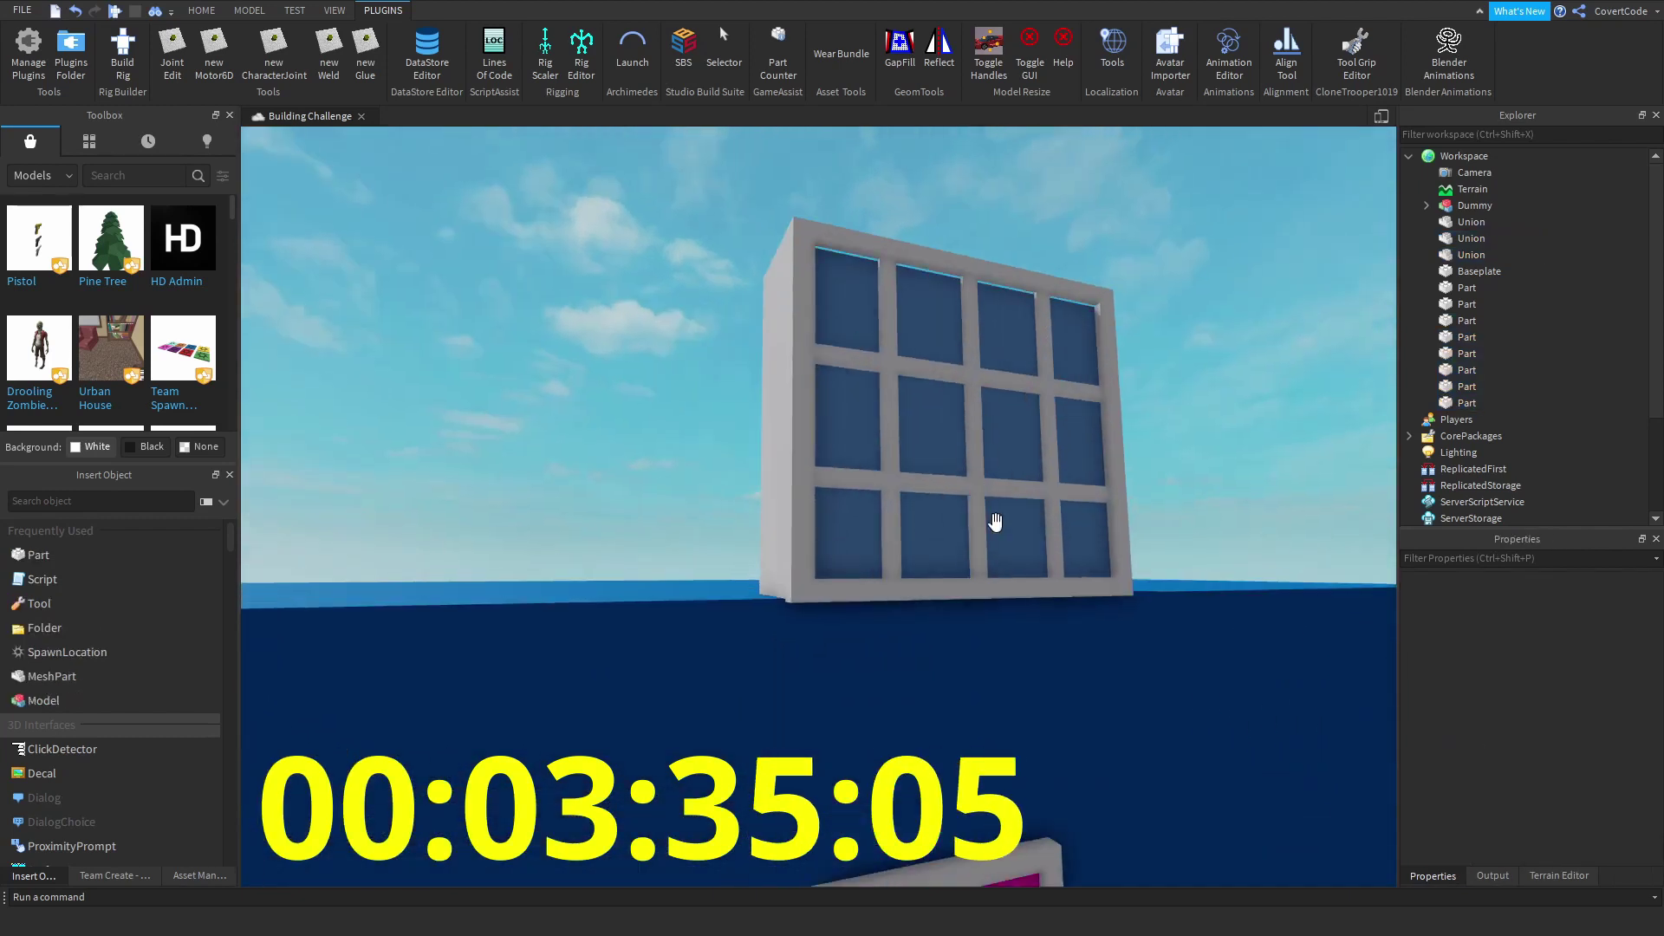
{"action": "right_click_drag", "start_coordinate": [932, 488], "coordinate": [726, 210]}
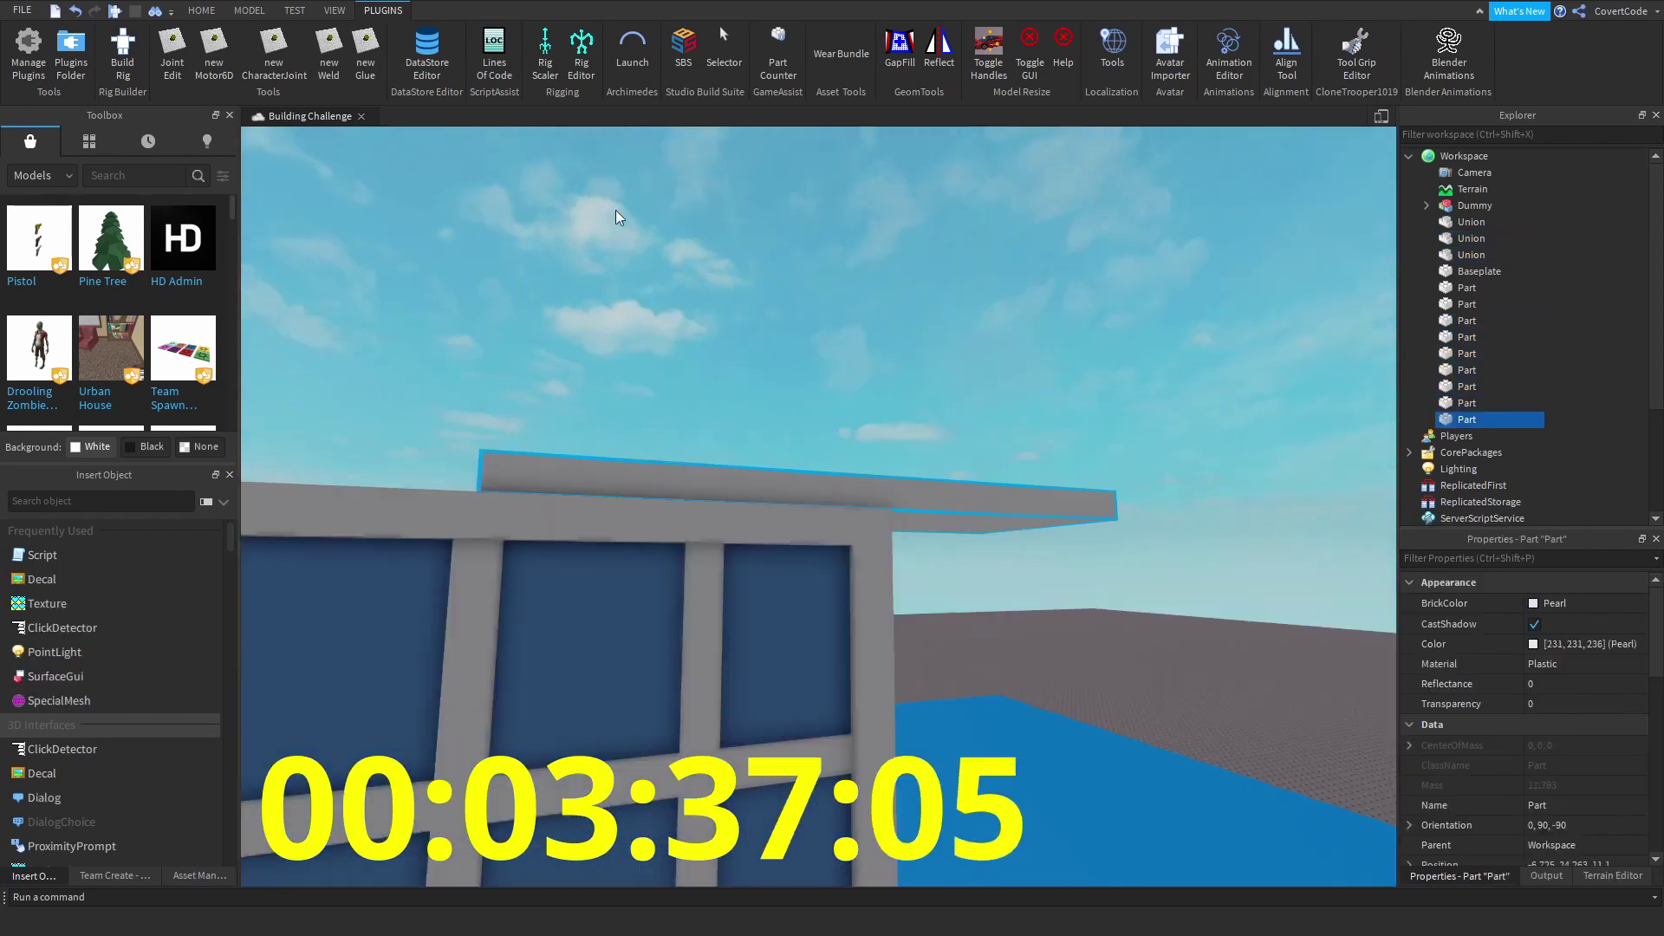
{"action": "left_click", "coordinate": [683, 52]}
{"action": "left_click", "coordinate": [684, 52]}
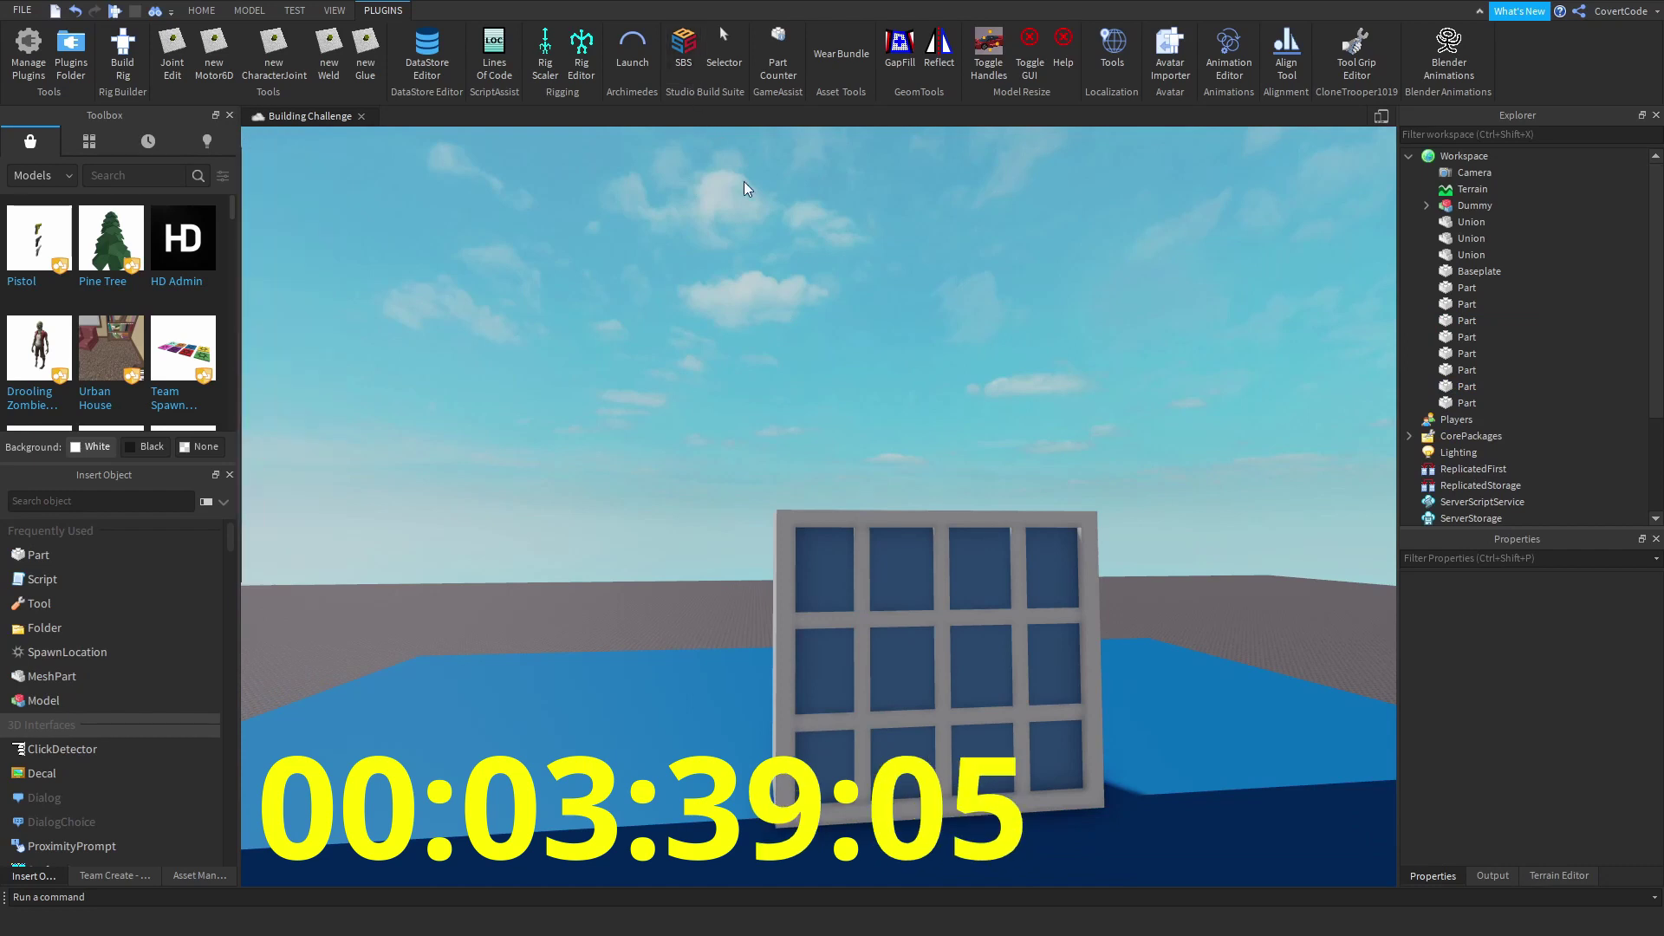
- Paste a copy of the pearl bar and lower it to the bottom front edge of the window frame
{"action": "right_click_drag", "start_coordinate": [744, 180], "coordinate": [793, 597]}
{"action": "key", "text": "ctrl+v"}
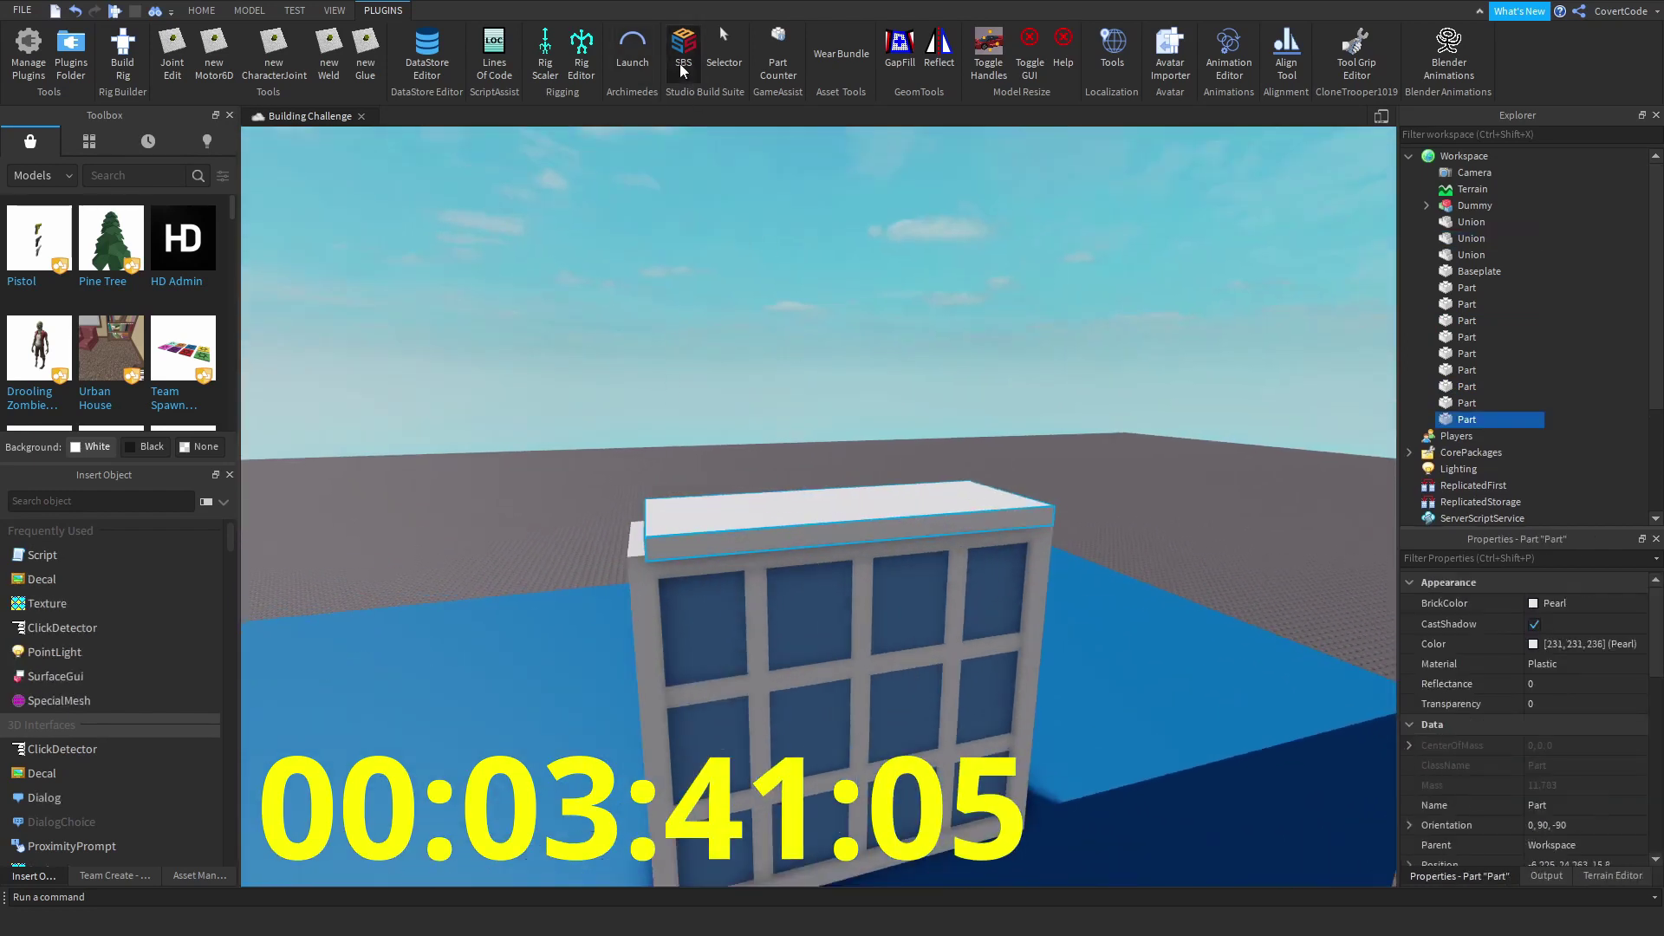
{"action": "left_click", "coordinate": [683, 52]}
{"action": "left_click_drag", "start_coordinate": [848, 422], "coordinate": [662, 300]}
{"action": "right_click_drag", "start_coordinate": [663, 301], "coordinate": [579, 508]}
- Adjust the depth of the window sill bar with ResizeObject
{"action": "key", "text": "ctrl+3"}
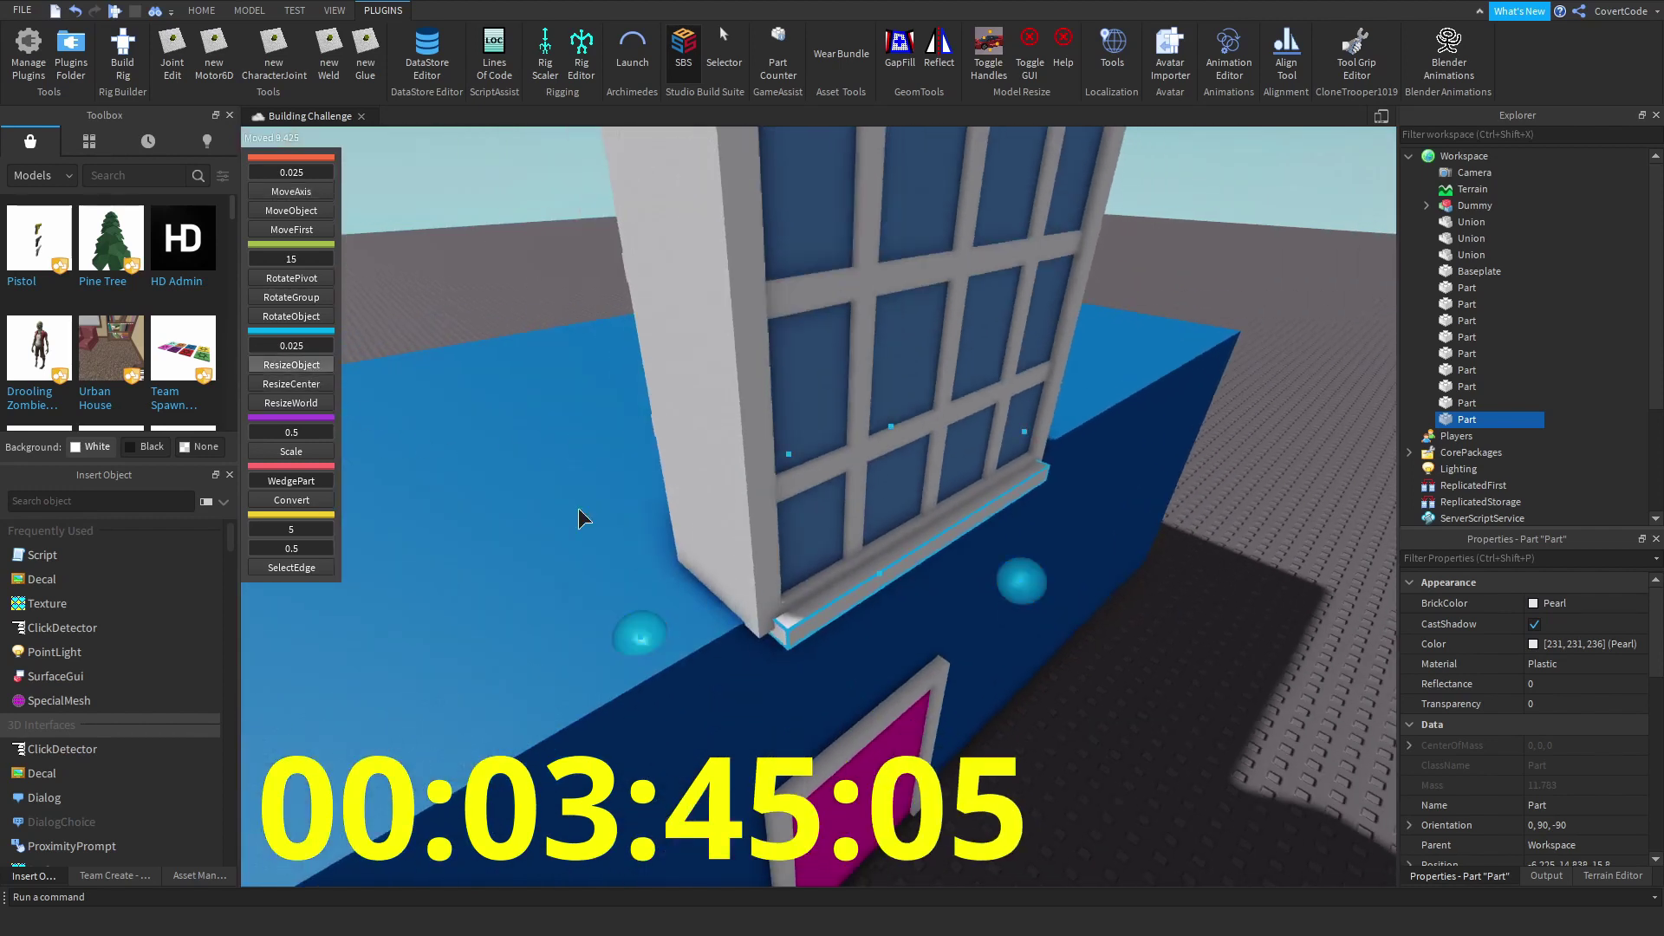
{"action": "left_click_drag", "start_coordinate": [1027, 585], "coordinate": [1030, 593]}
{"action": "right_click_drag", "start_coordinate": [1030, 593], "coordinate": [1205, 397]}
{"action": "left_click", "coordinate": [1205, 397]}
- Group all the window pieces into one model and duplicate it, setting one window aside on the ground beside the building
{"action": "scroll", "coordinate": [1205, 397], "scroll_direction": "down", "scroll_amount": 10}
{"action": "left_click_drag", "start_coordinate": [722, 286], "coordinate": [959, 512]}
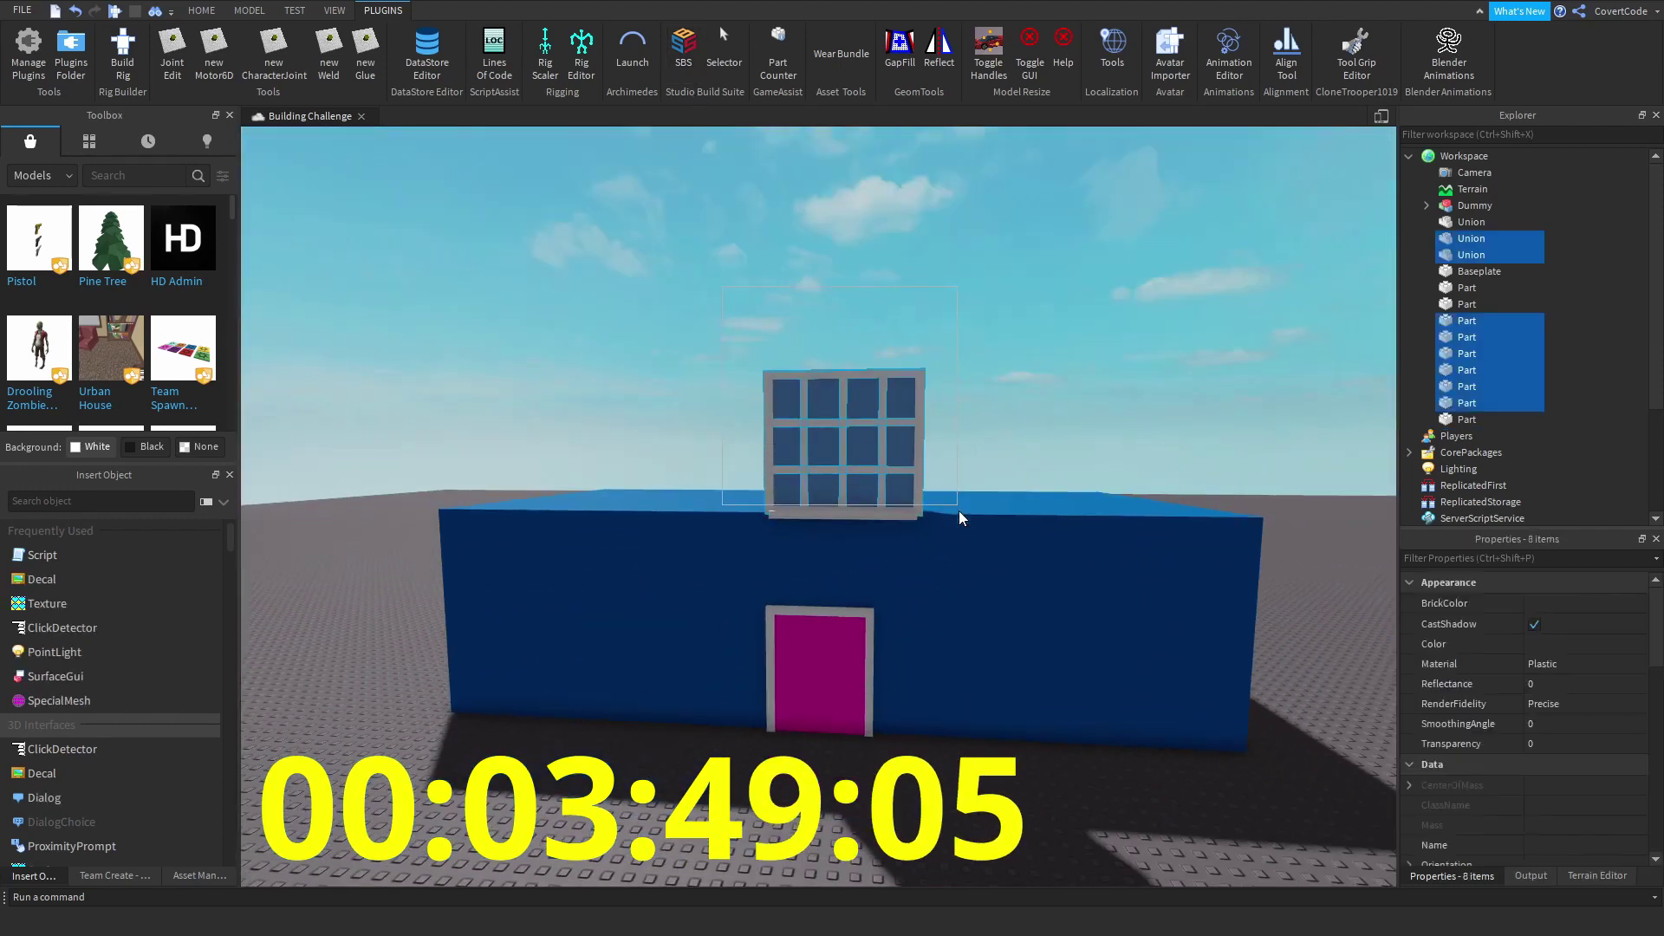
{"action": "key", "text": "ctrl+g"}
{"action": "key", "text": "ctrl+d"}
{"action": "left_click_drag", "start_coordinate": [820, 495], "coordinate": [972, 661]}
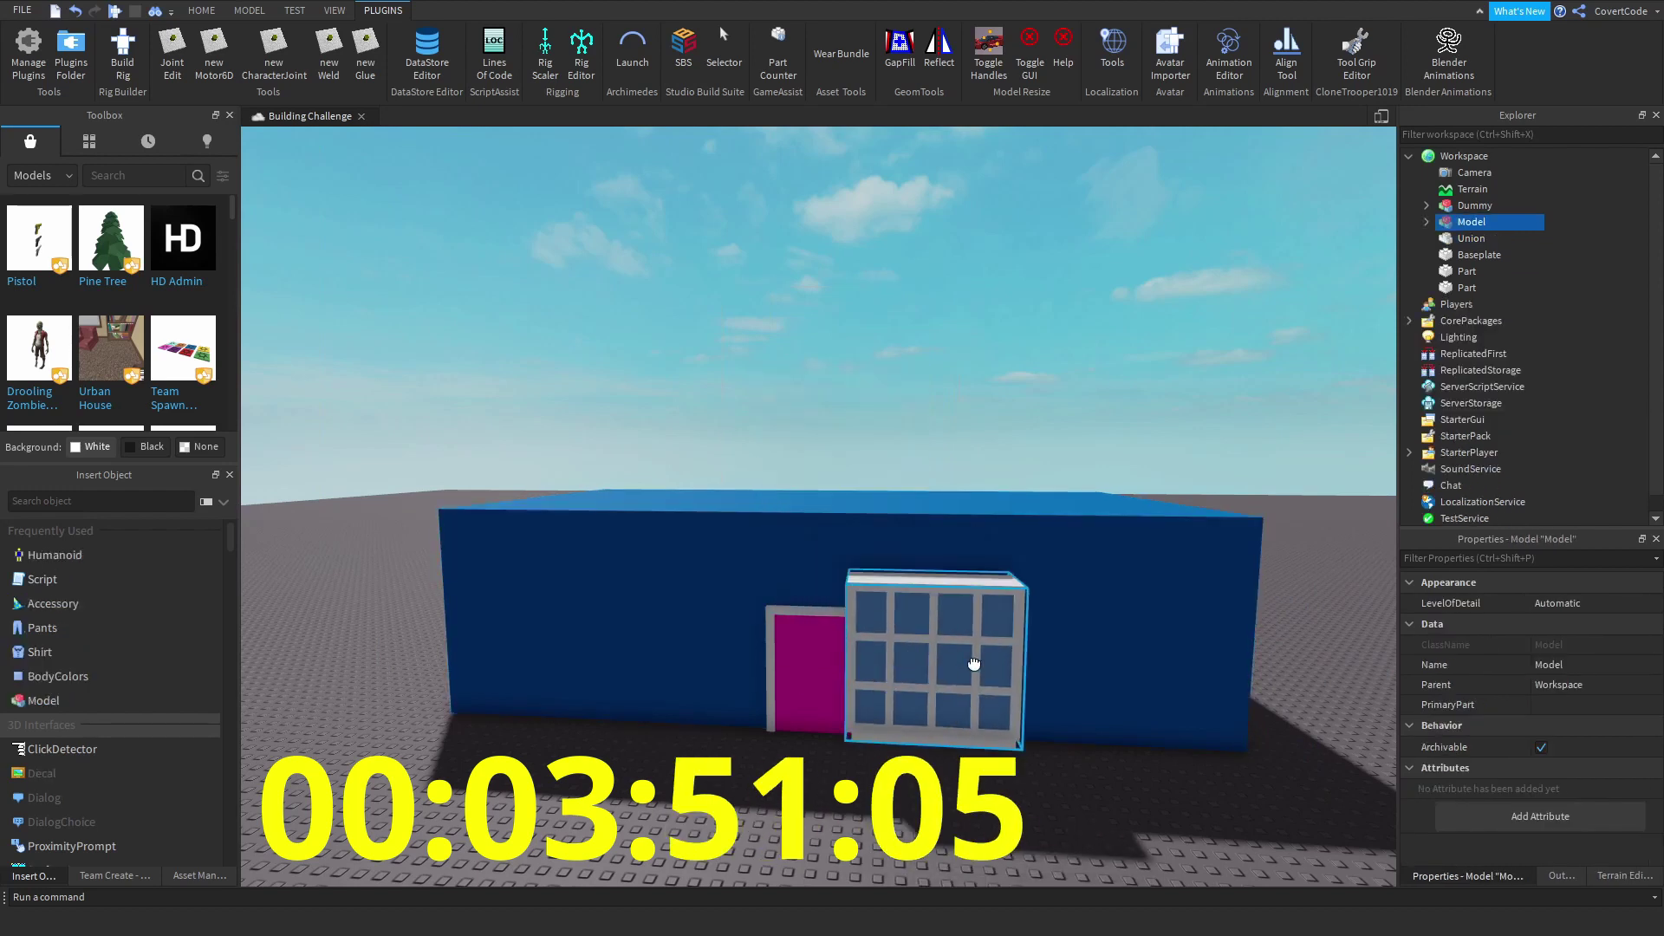
- Lower the window model from the roof into the building's front wall with MoveAxis
{"action": "scroll", "coordinate": [695, 653], "scroll_direction": "down", "scroll_amount": 5}
{"action": "scroll", "coordinate": [741, 429], "scroll_direction": "up", "scroll_amount": 3}
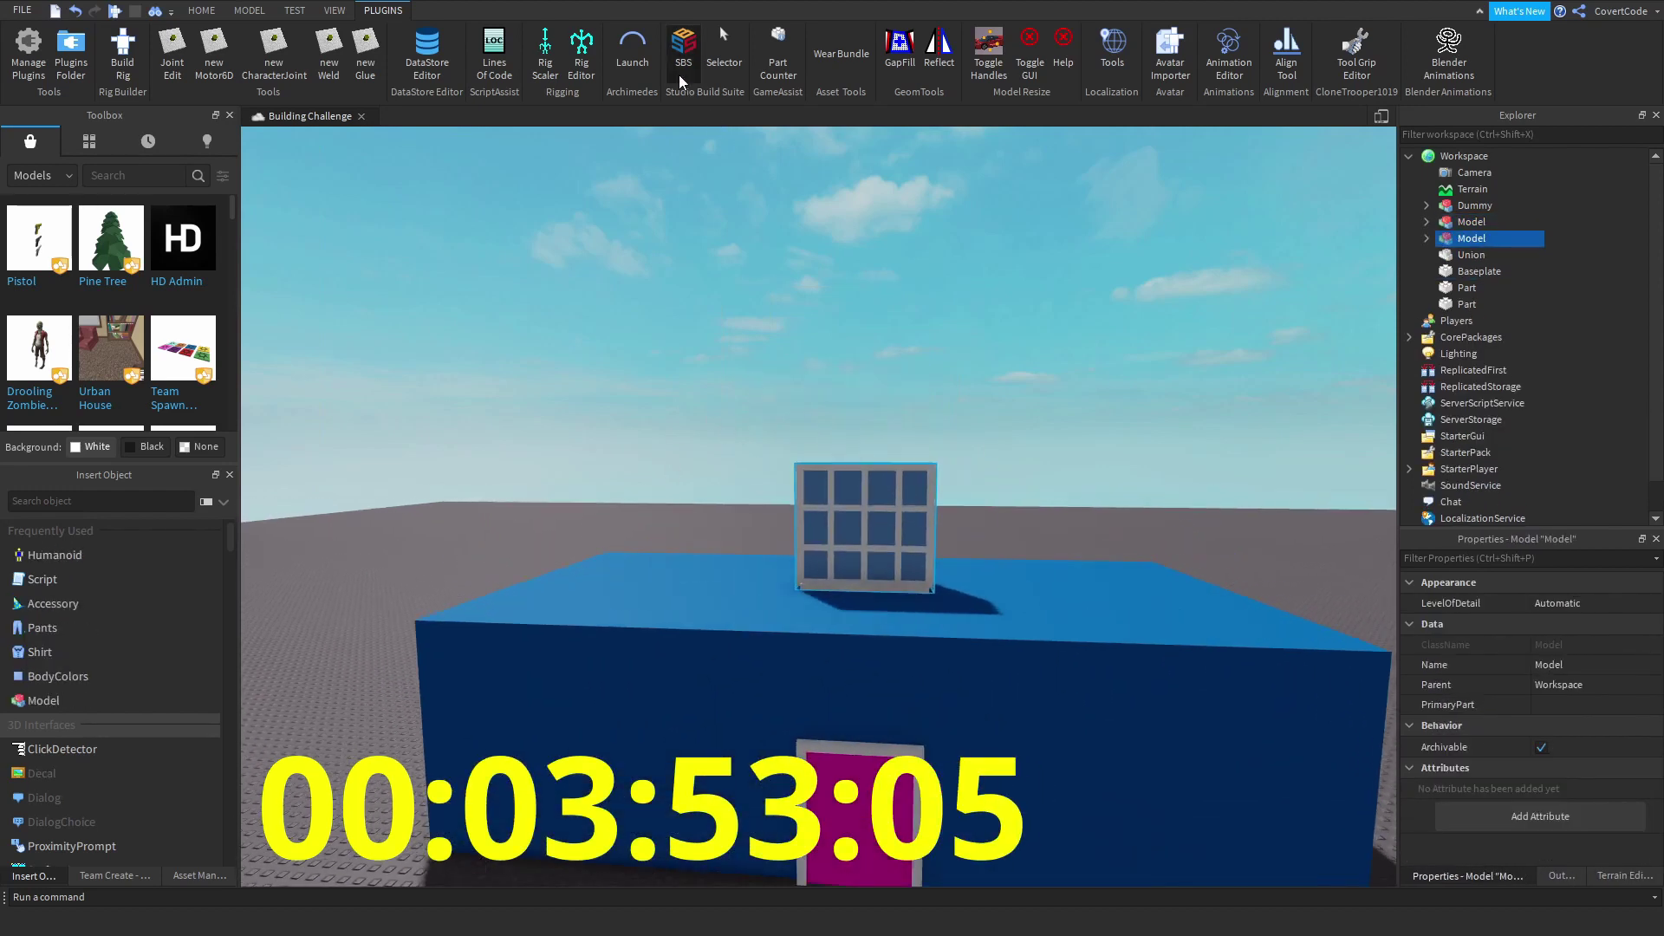
{"action": "left_click", "coordinate": [684, 50]}
{"action": "right_click_drag", "start_coordinate": [797, 221], "coordinate": [633, 468]}
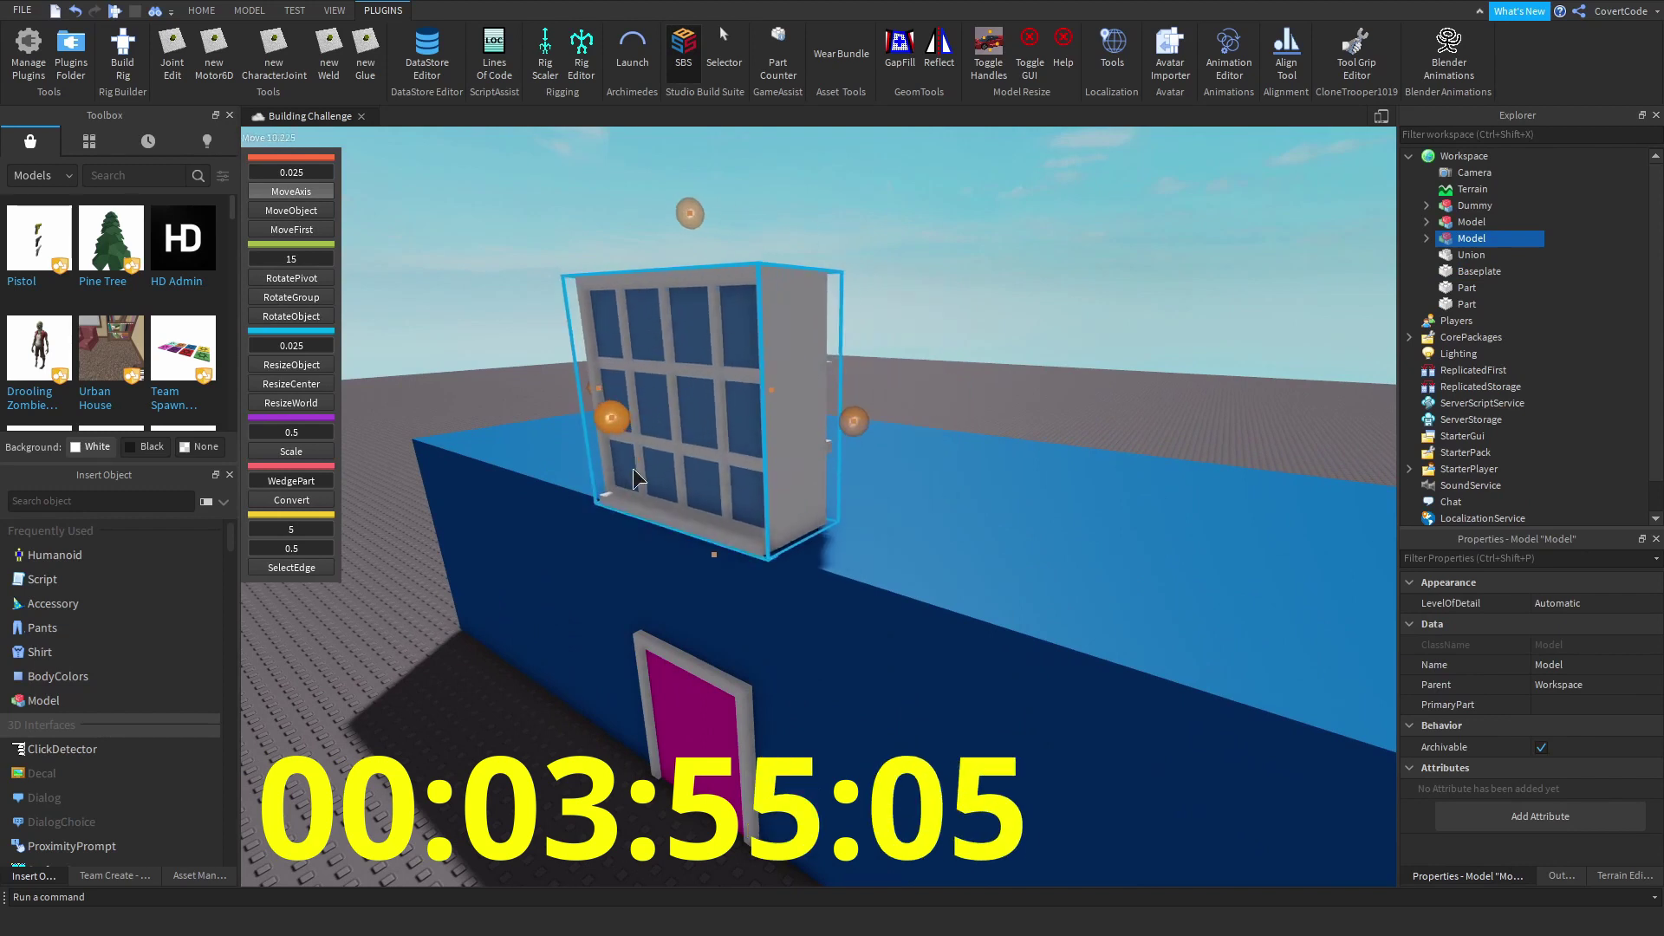
{"action": "left_click_drag", "start_coordinate": [680, 211], "coordinate": [785, 478]}
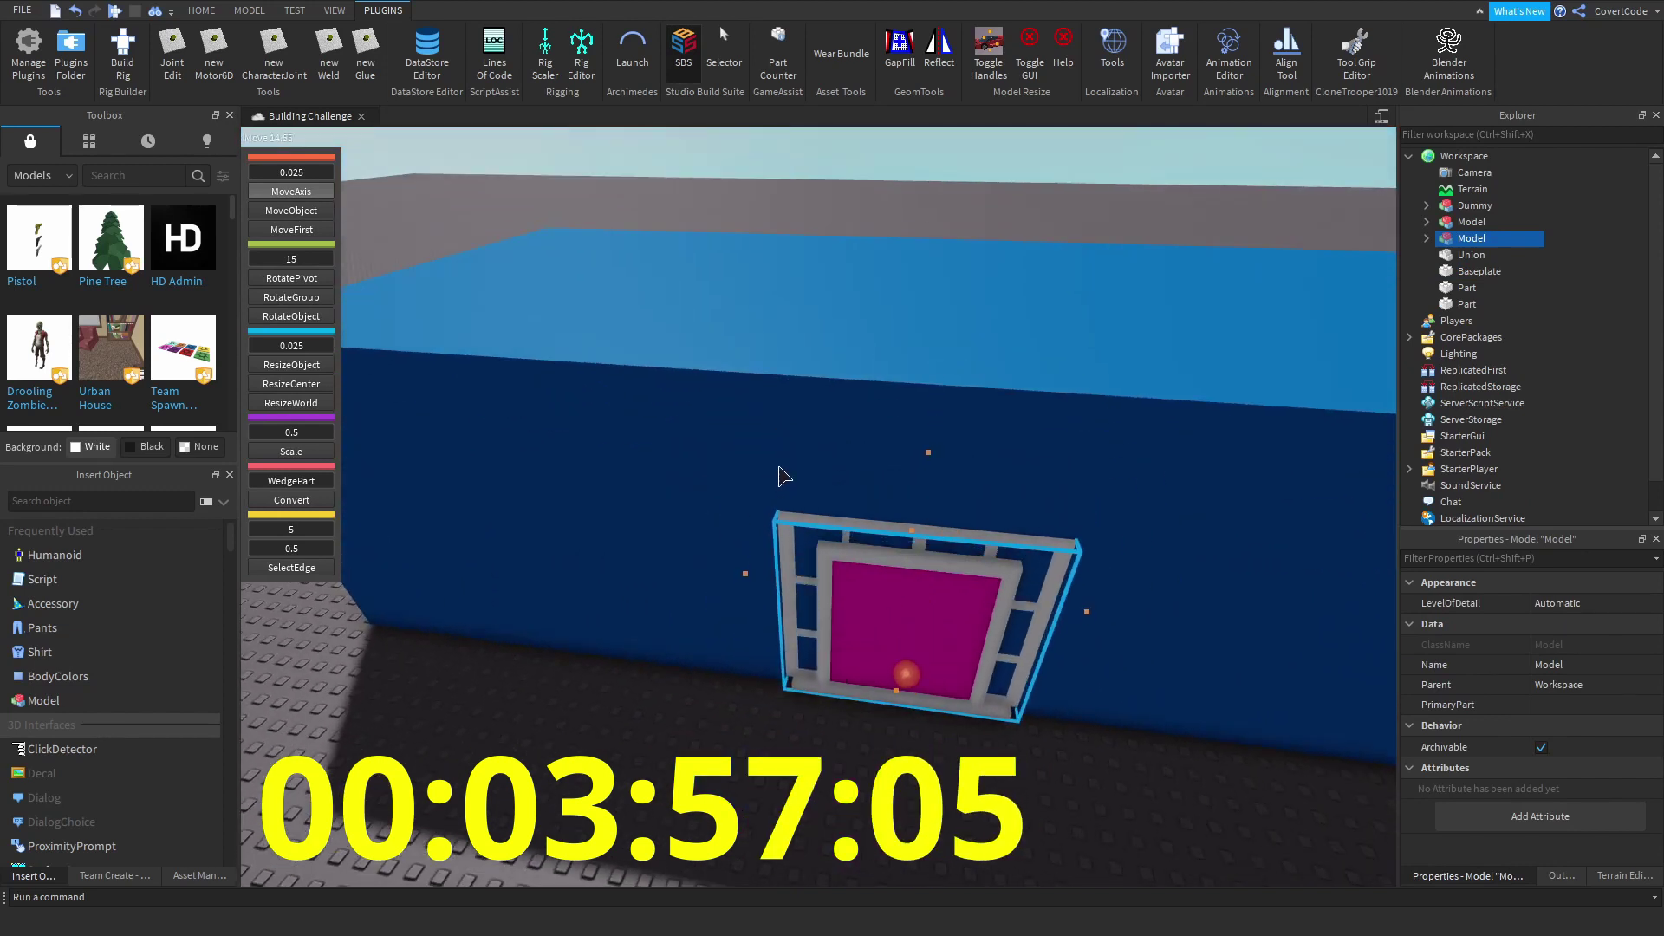
- Position the window on the front wall left of the door with MoveAxis, exposing its panes and raising it above the ground
{"action": "mouse_move", "coordinate": [753, 583]}
{"action": "left_mouse_down"}
{"action": "mouse_move", "coordinate": [691, 583]}
{"action": "mouse_move", "coordinate": [744, 598]}
{"action": "left_mouse_up"}
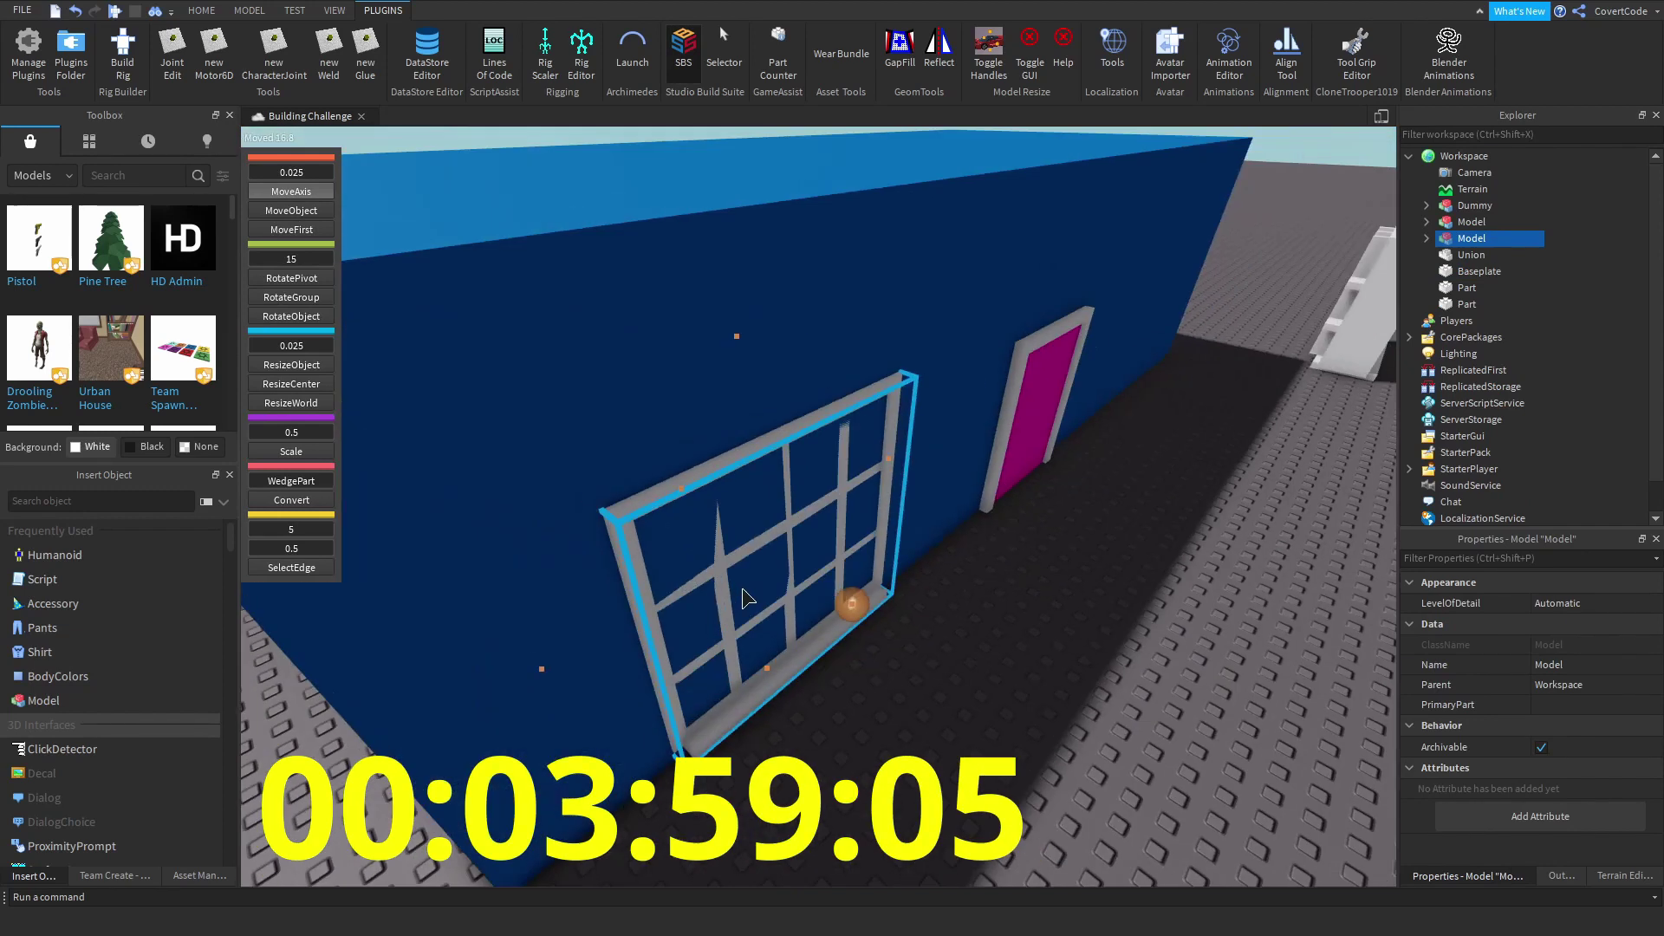
{"action": "left_click_drag", "start_coordinate": [854, 612], "coordinate": [857, 625]}
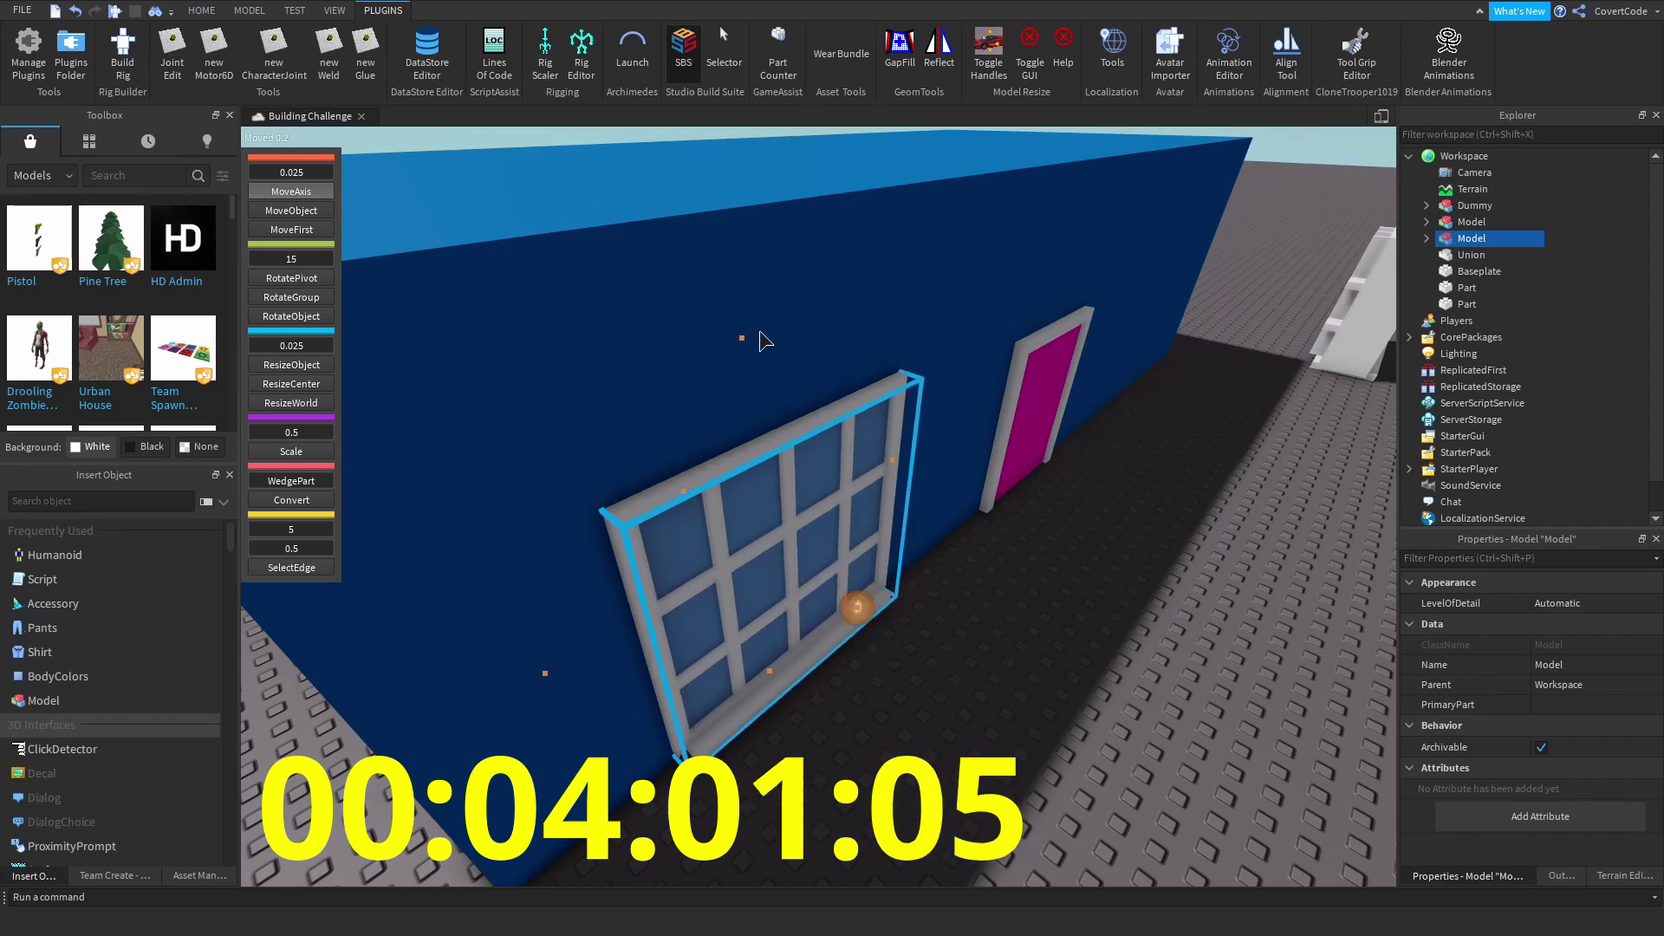
{"action": "left_click_drag", "start_coordinate": [763, 341], "coordinate": [669, 204]}
{"action": "scroll", "coordinate": [670, 205], "scroll_direction": "down", "scroll_amount": 10}
{"action": "left_click", "coordinate": [692, 201]}
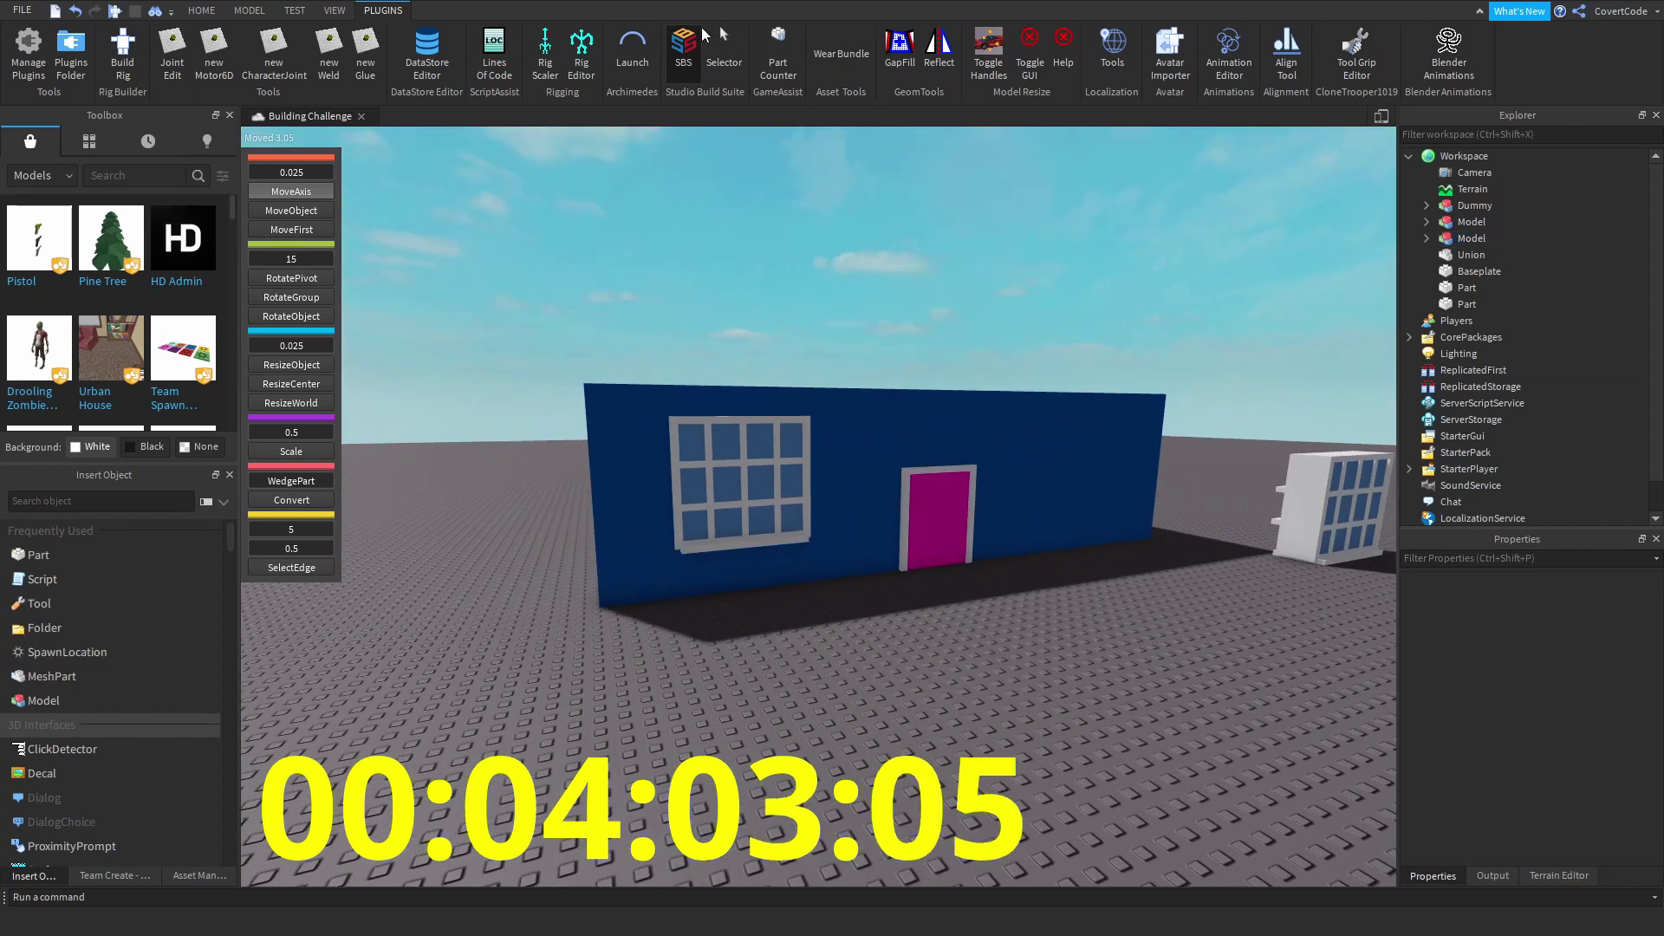
{"action": "right_click_drag", "start_coordinate": [855, 373], "coordinate": [858, 373]}
{"action": "scroll", "coordinate": [858, 373], "scroll_direction": "up", "scroll_amount": 5}
{"action": "left_click", "coordinate": [777, 486]}
{"action": "key", "text": "ctrl+d"}
{"action": "left_click_drag", "start_coordinate": [777, 486], "coordinate": [798, 371]}
{"action": "key", "text": "ctrl+z"}
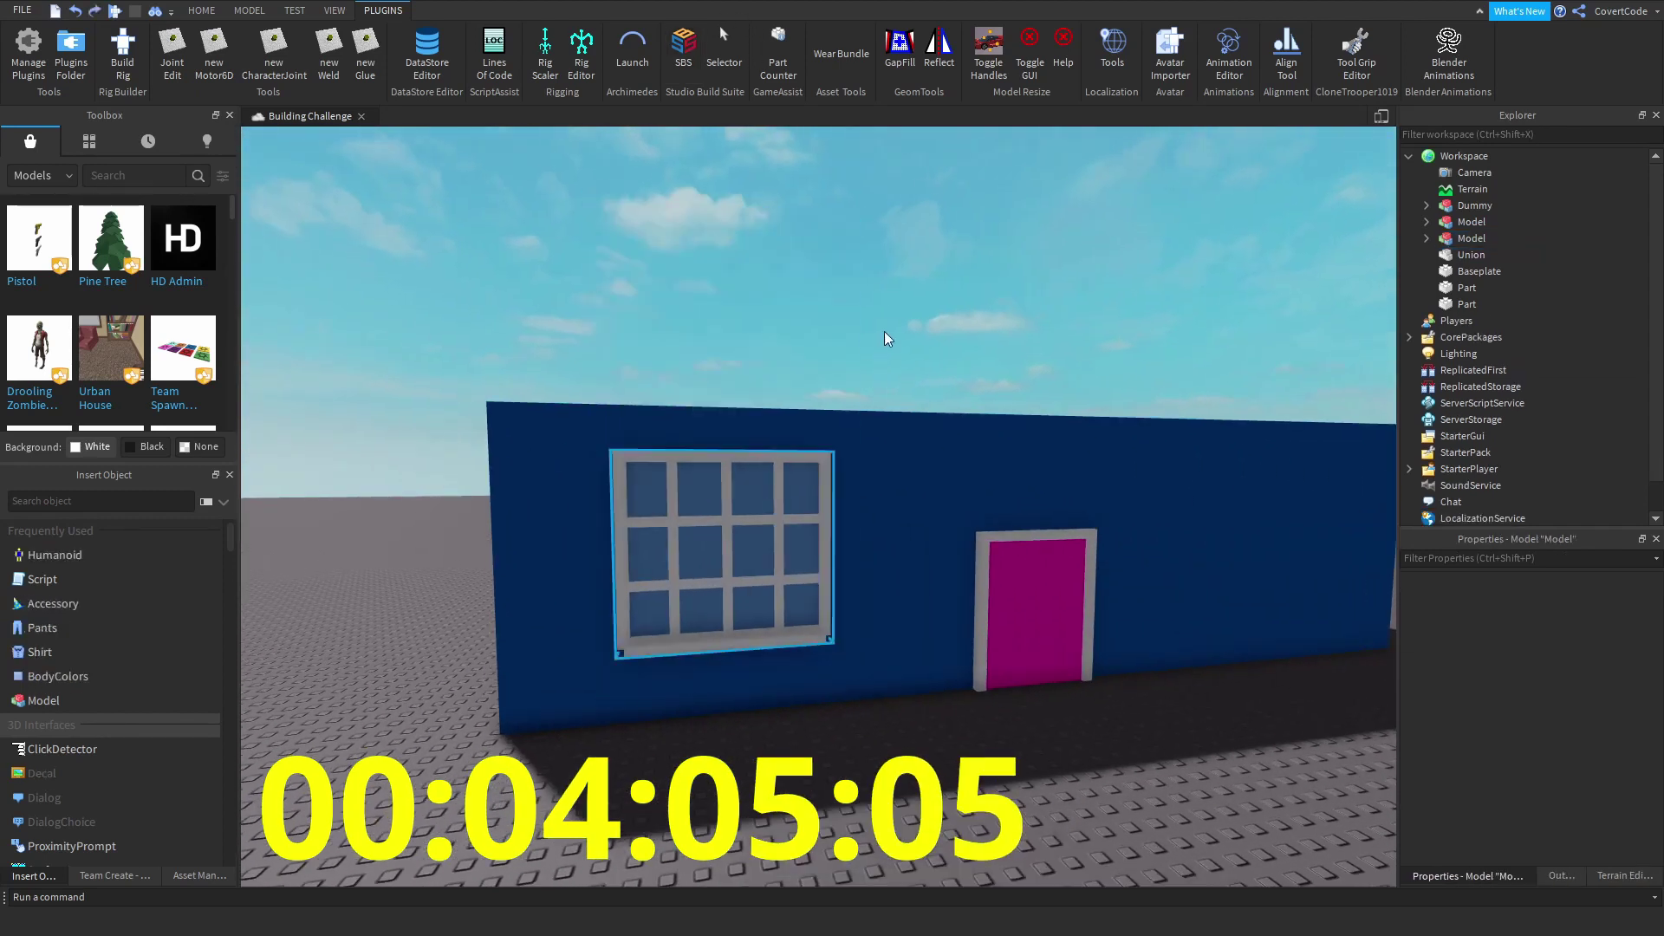
- Duplicate the window on the front wall and place the copy on the roof edge above it
{"action": "key", "text": "ctrl+d"}
{"action": "left_click_drag", "start_coordinate": [780, 555], "coordinate": [788, 460]}
{"action": "right_click_drag", "start_coordinate": [788, 460], "coordinate": [736, 471]}
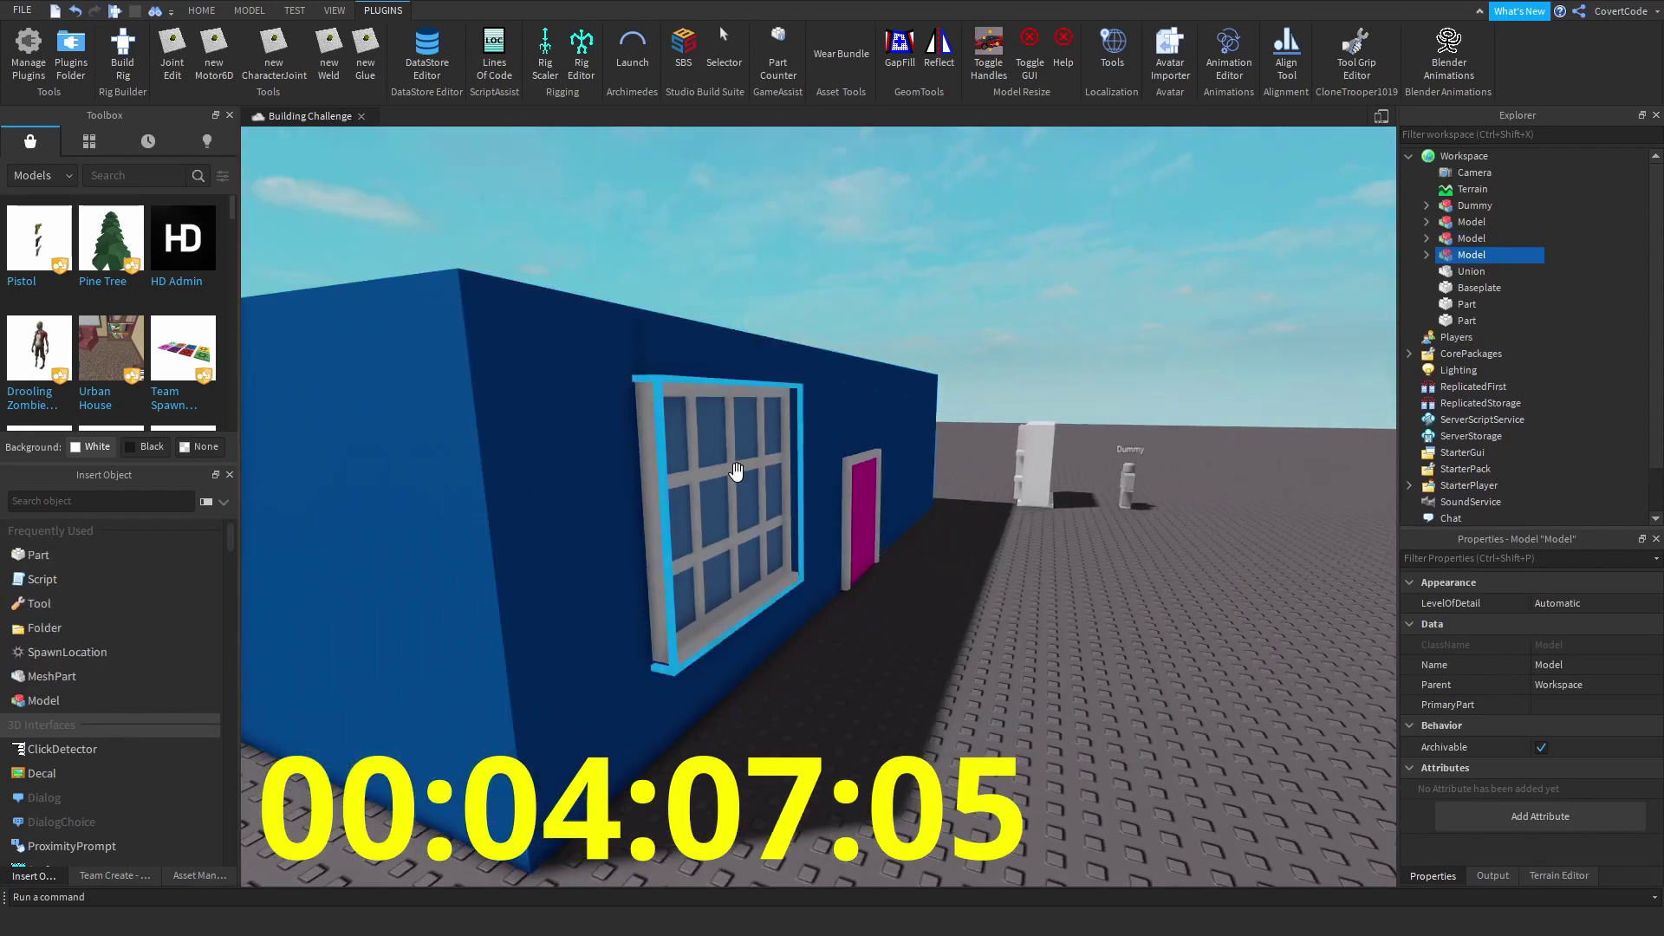
{"action": "left_click_drag", "start_coordinate": [743, 416], "coordinate": [689, 130]}
{"action": "right_click", "coordinate": [244, 279]}
{"action": "right_click_drag", "start_coordinate": [245, 279], "coordinate": [576, 259]}
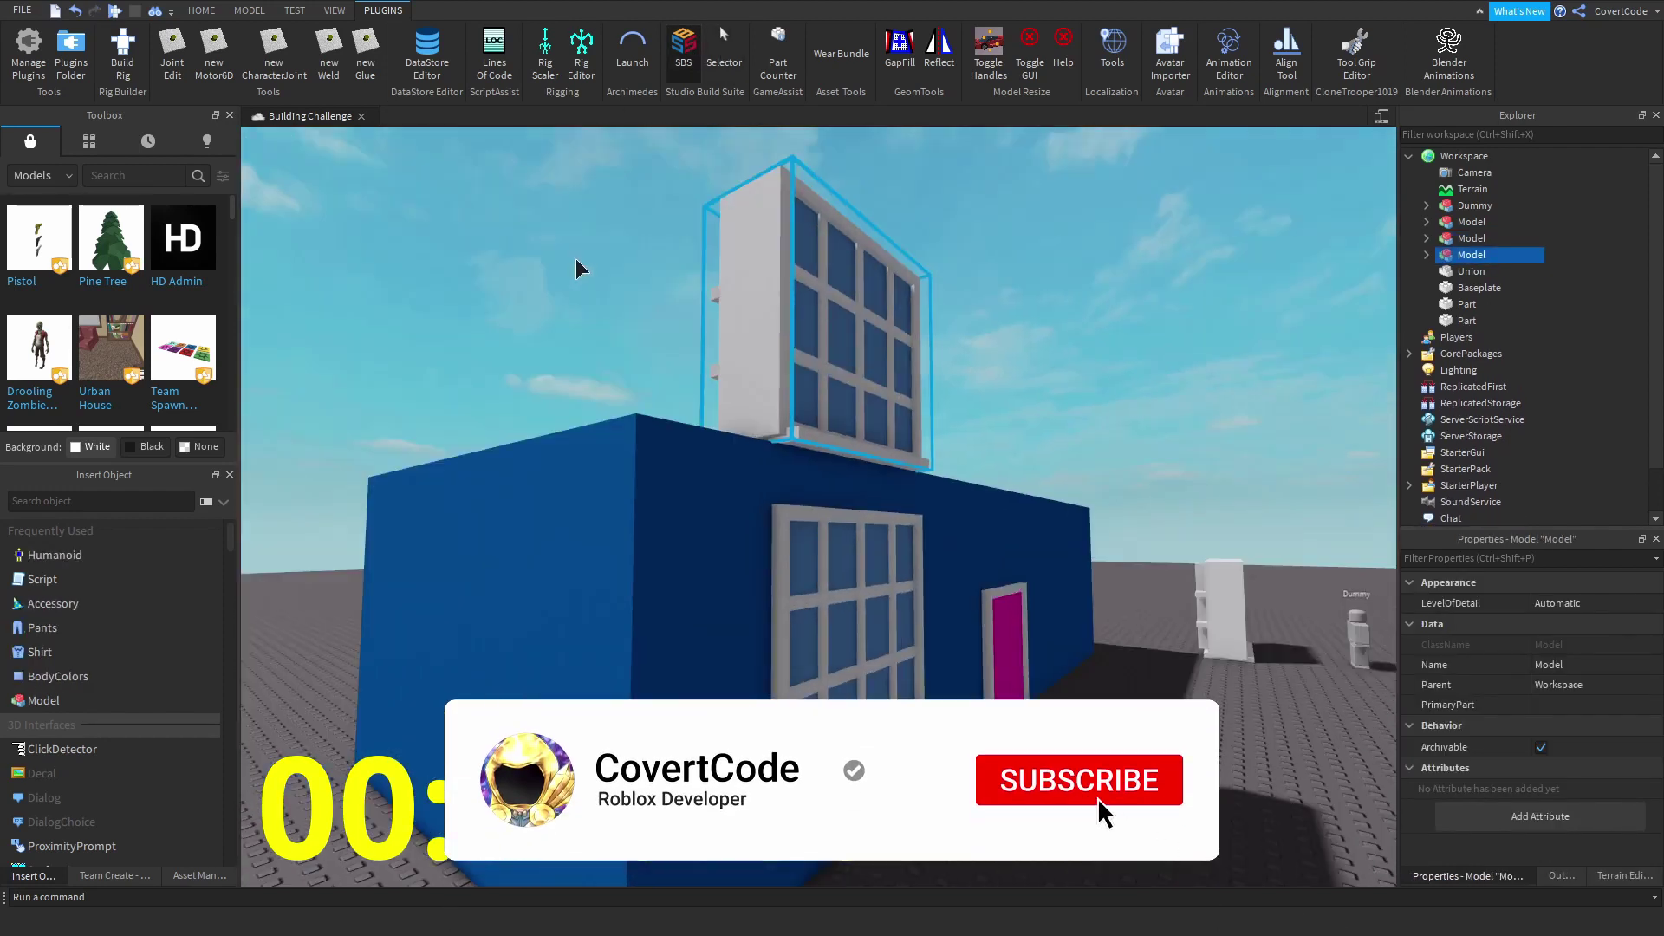
- Lower the window copy into the front wall and slide it about 33.8 studs to the right side of the door with MoveAxis
{"action": "mouse_move", "coordinate": [286, 198]}
{"action": "left_click_drag", "start_coordinate": [831, 208], "coordinate": [856, 390]}
{"action": "scroll", "coordinate": [861, 403], "scroll_direction": "down", "scroll_amount": 10}
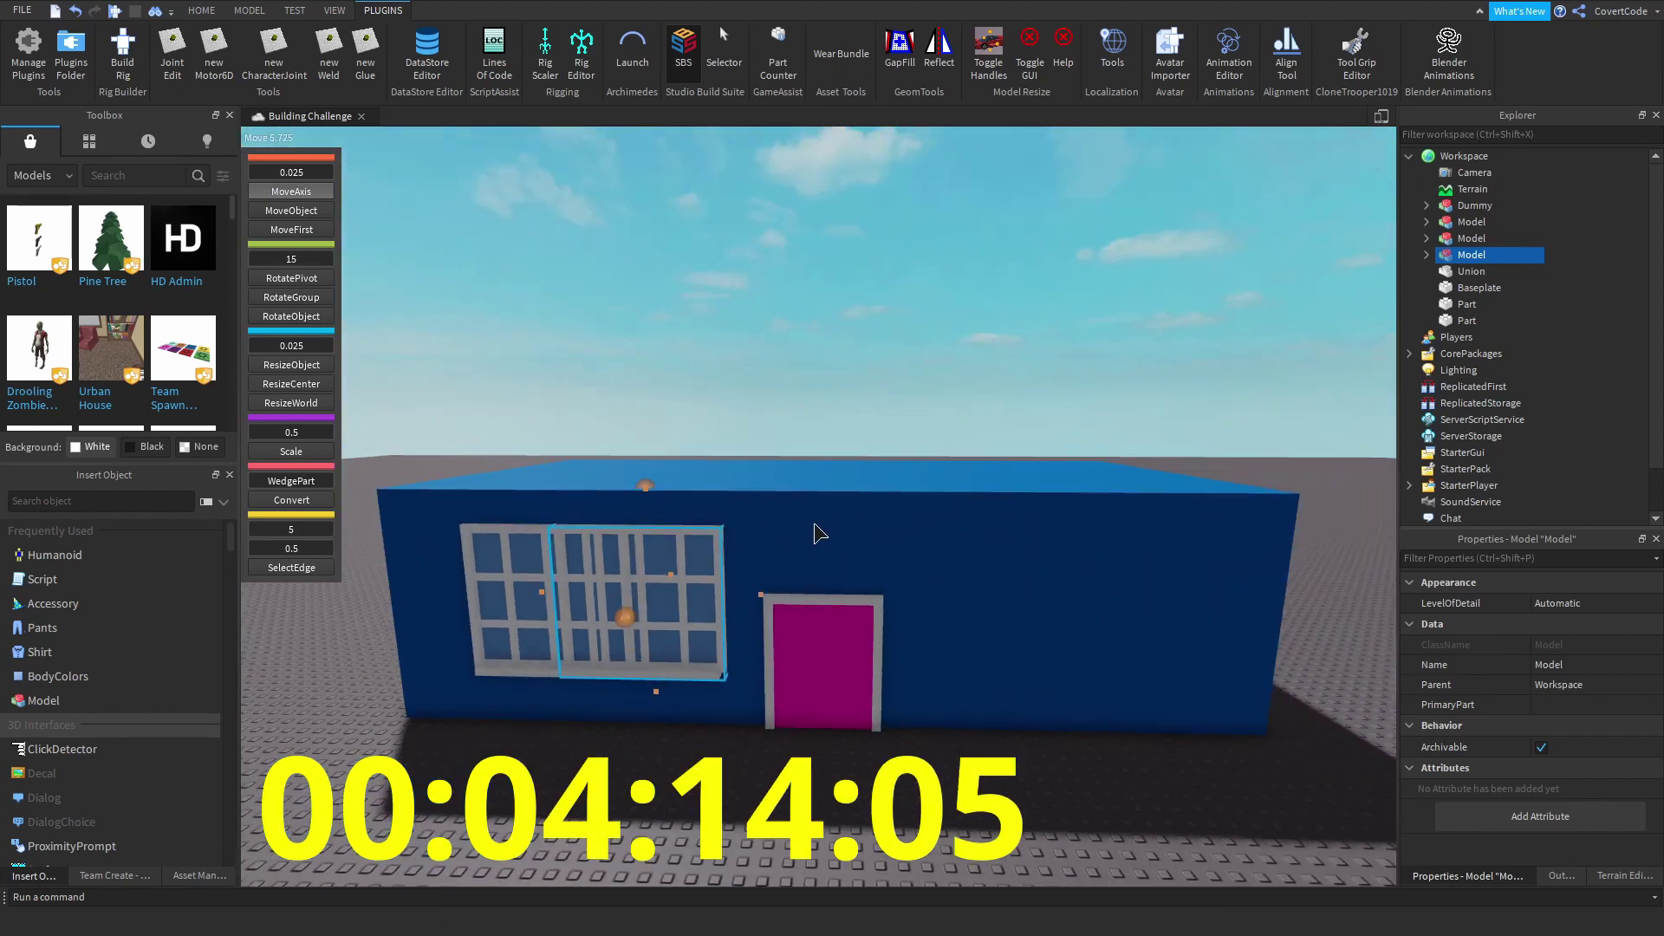
{"action": "key", "text": "ctrl+d"}
{"action": "left_click_drag", "start_coordinate": [818, 531], "coordinate": [922, 593]}
{"action": "scroll", "coordinate": [876, 590], "scroll_direction": "down", "scroll_amount": 4}
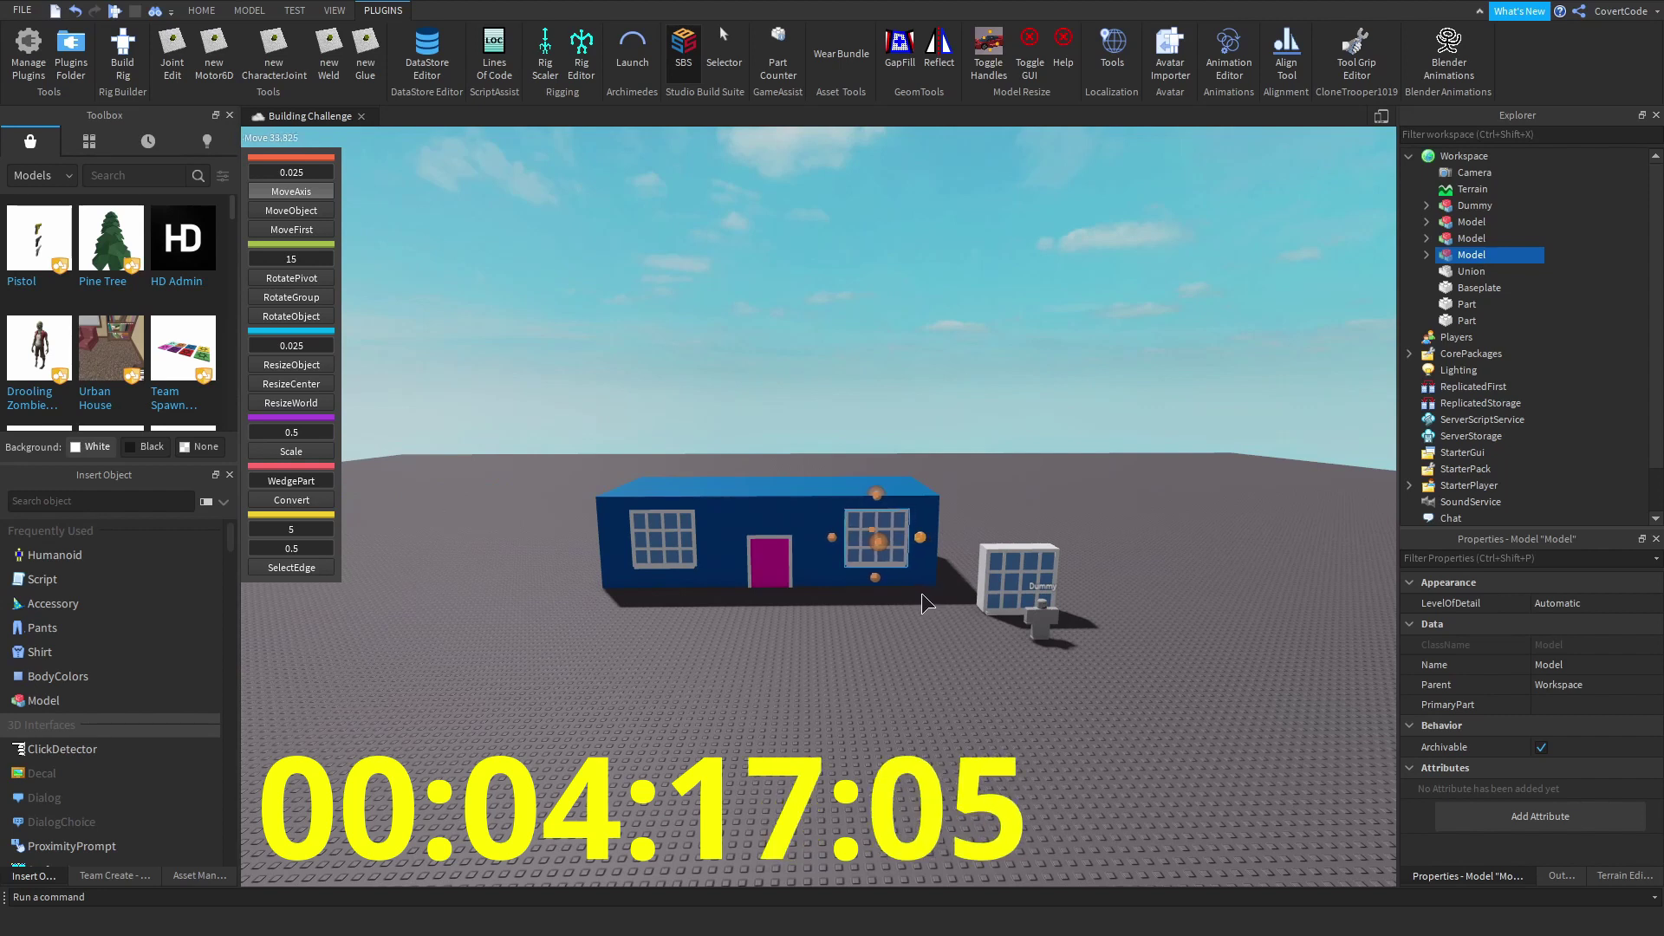
{"action": "left_click", "coordinate": [881, 324]}
{"action": "scroll", "coordinate": [646, 134], "scroll_direction": "down", "scroll_amount": 3}
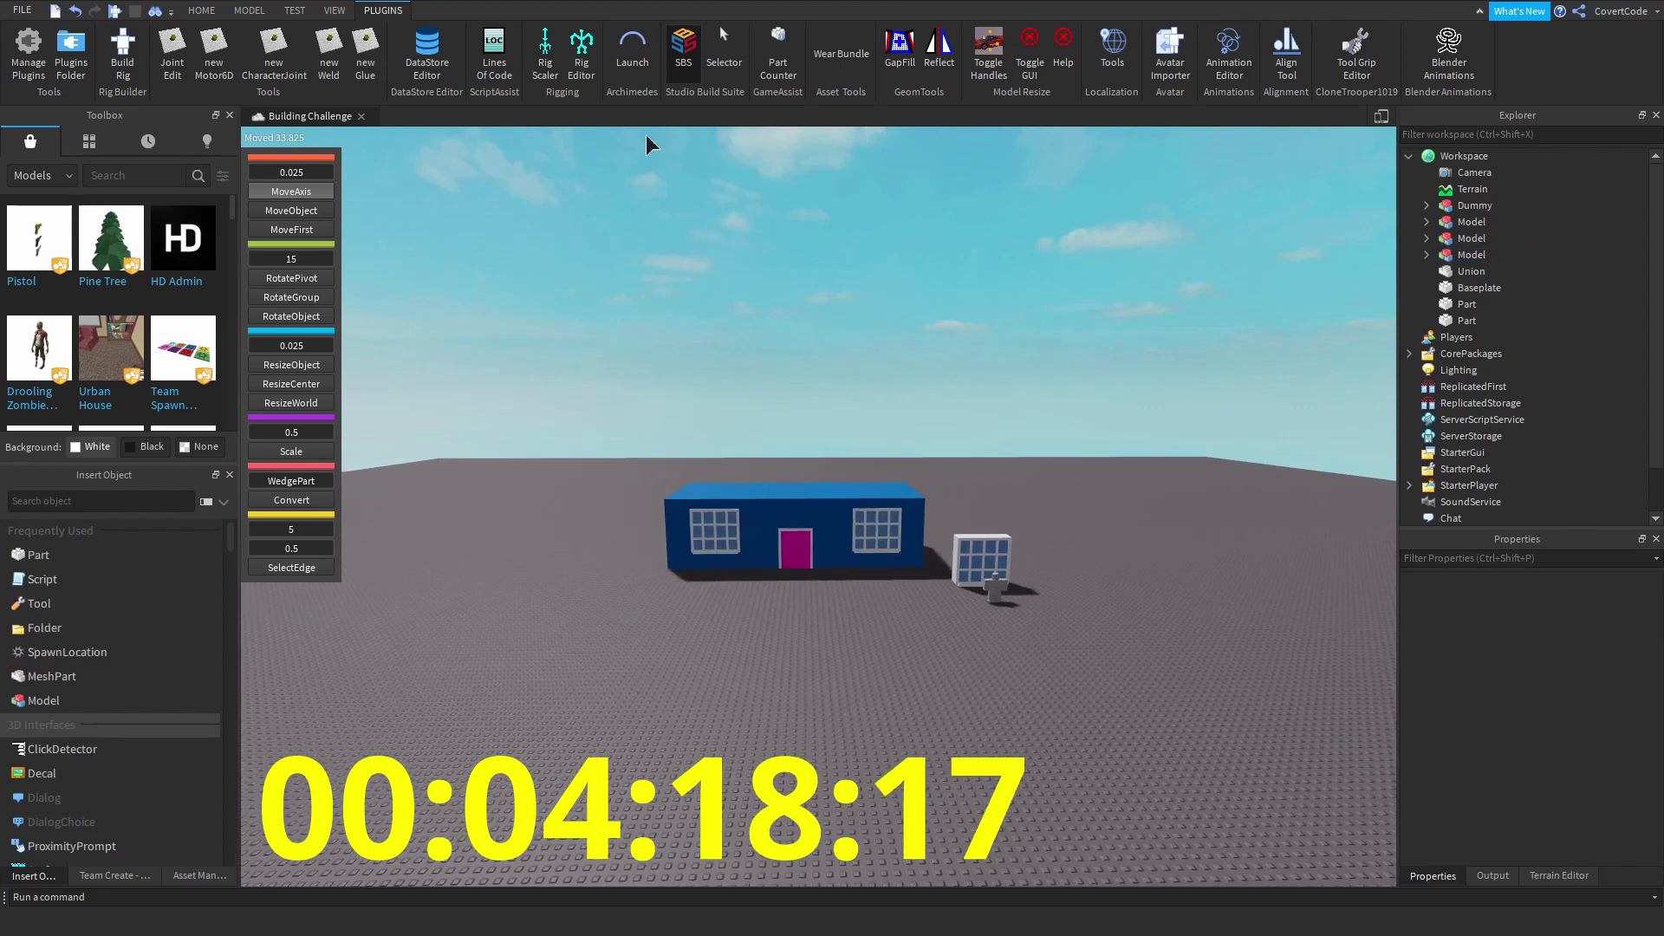
{"action": "left_click", "coordinate": [693, 63]}
- Duplicate the blue building block
{"action": "scroll", "coordinate": [750, 430], "scroll_direction": "up", "scroll_amount": 4}
{"action": "scroll", "coordinate": [785, 390], "scroll_direction": "up", "scroll_amount": 6}
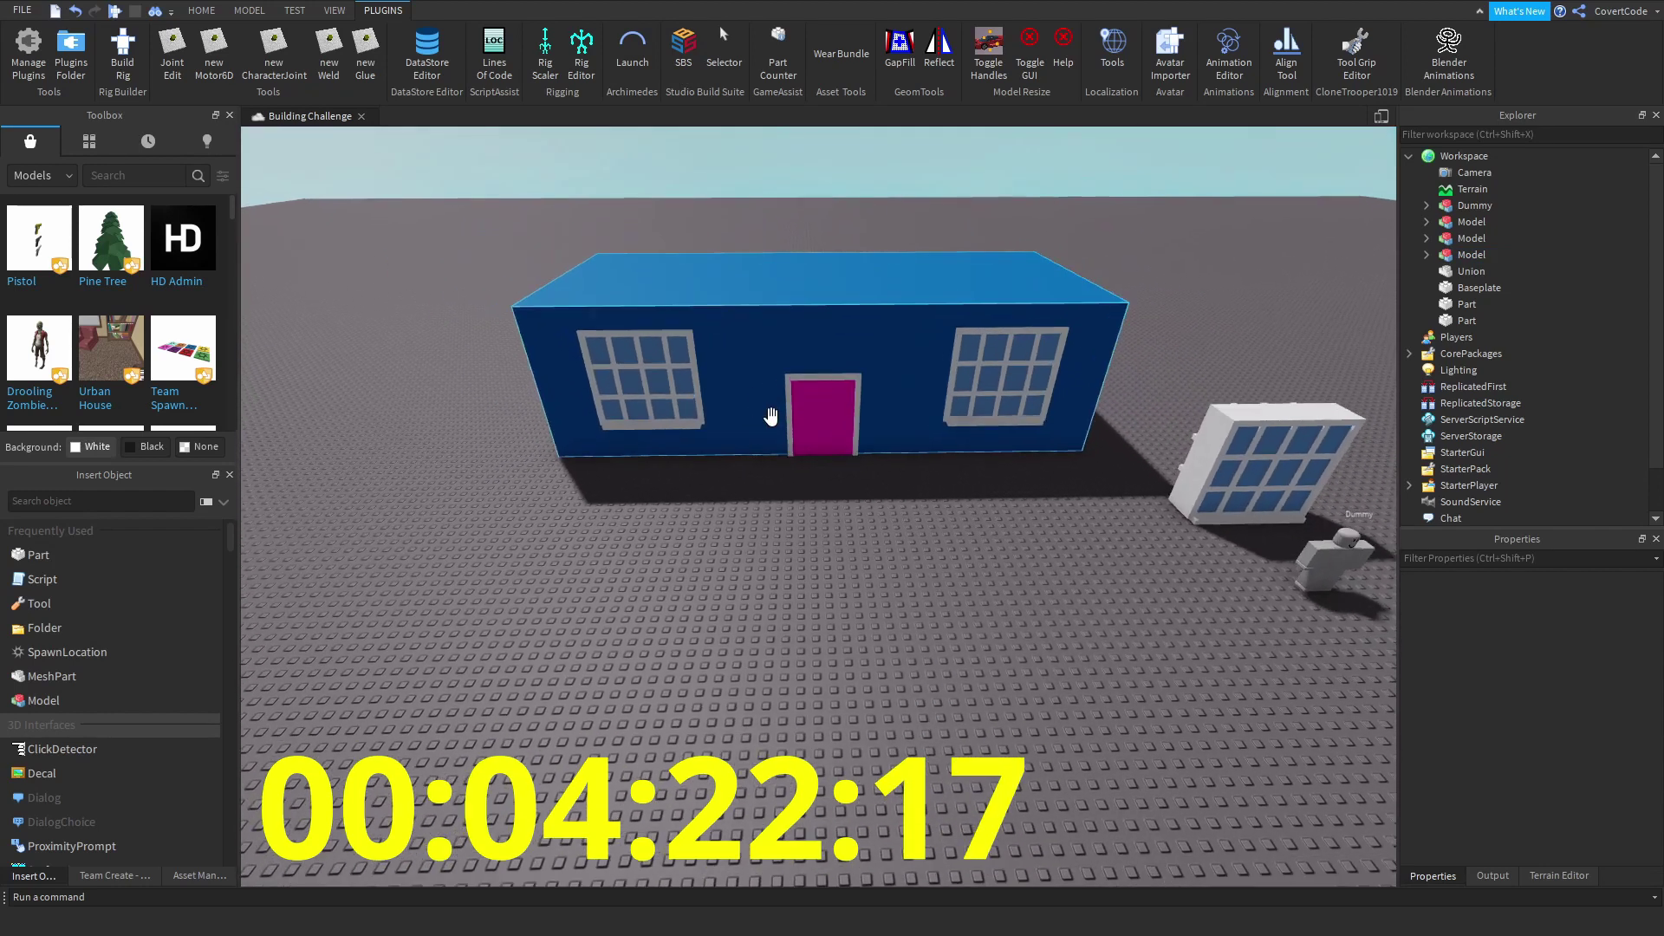
{"action": "scroll", "coordinate": [771, 416], "scroll_direction": "up", "scroll_amount": 4}
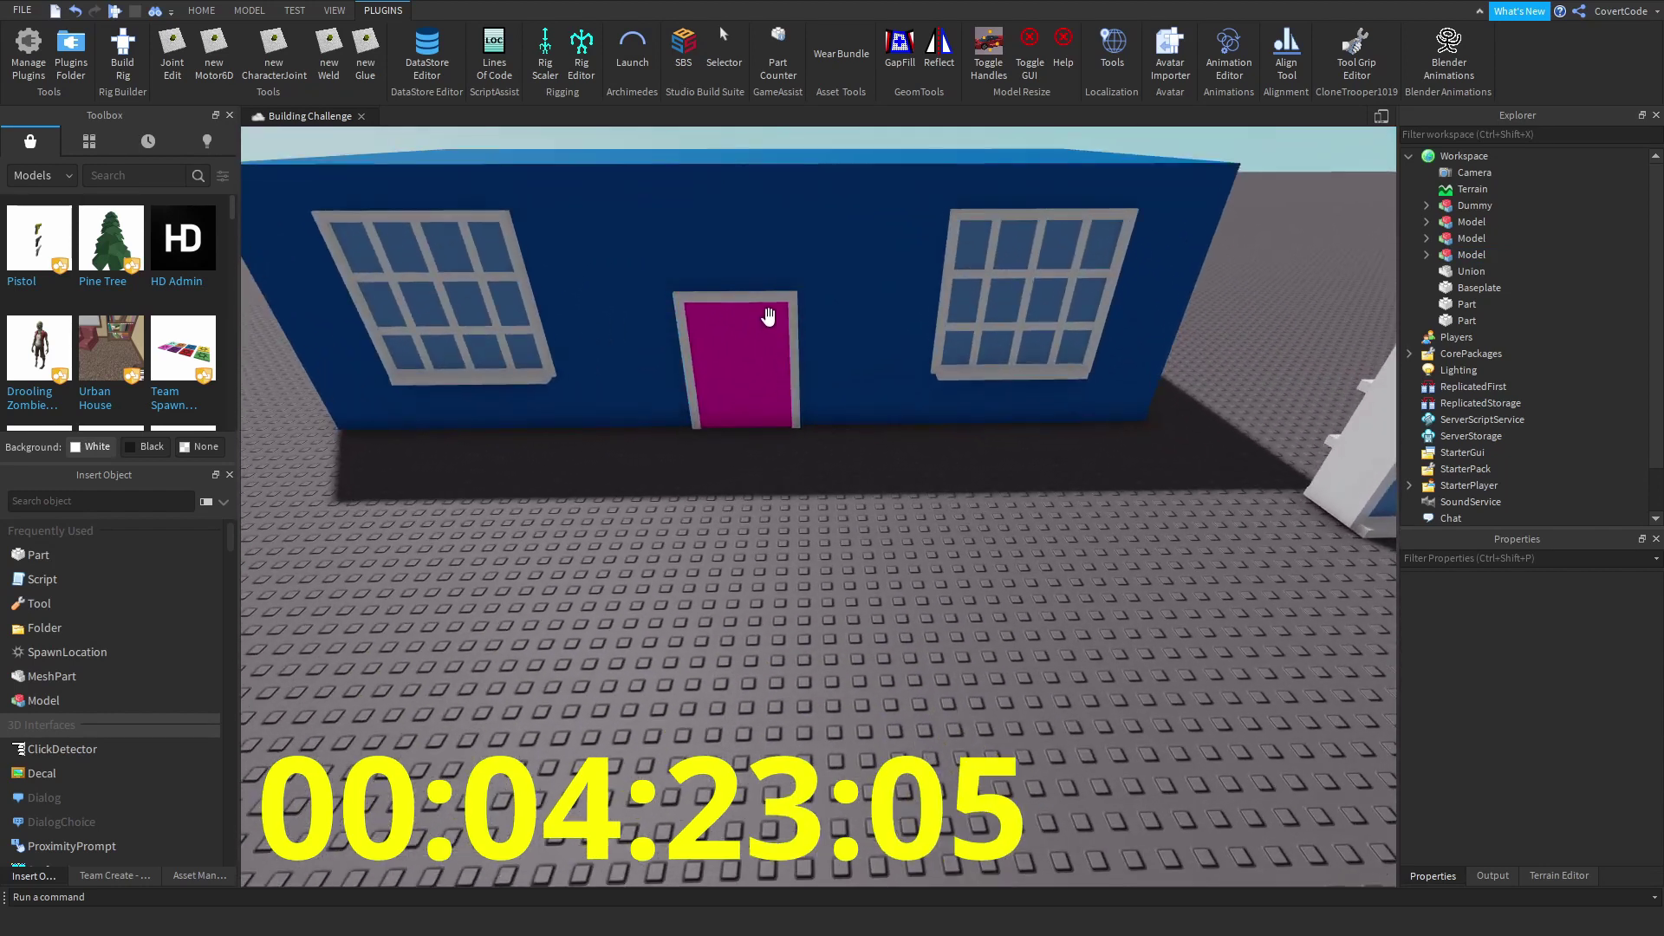
{"action": "left_click", "coordinate": [755, 291]}
{"action": "left_click", "coordinate": [791, 264]}
{"action": "key", "text": "ctrl+d"}
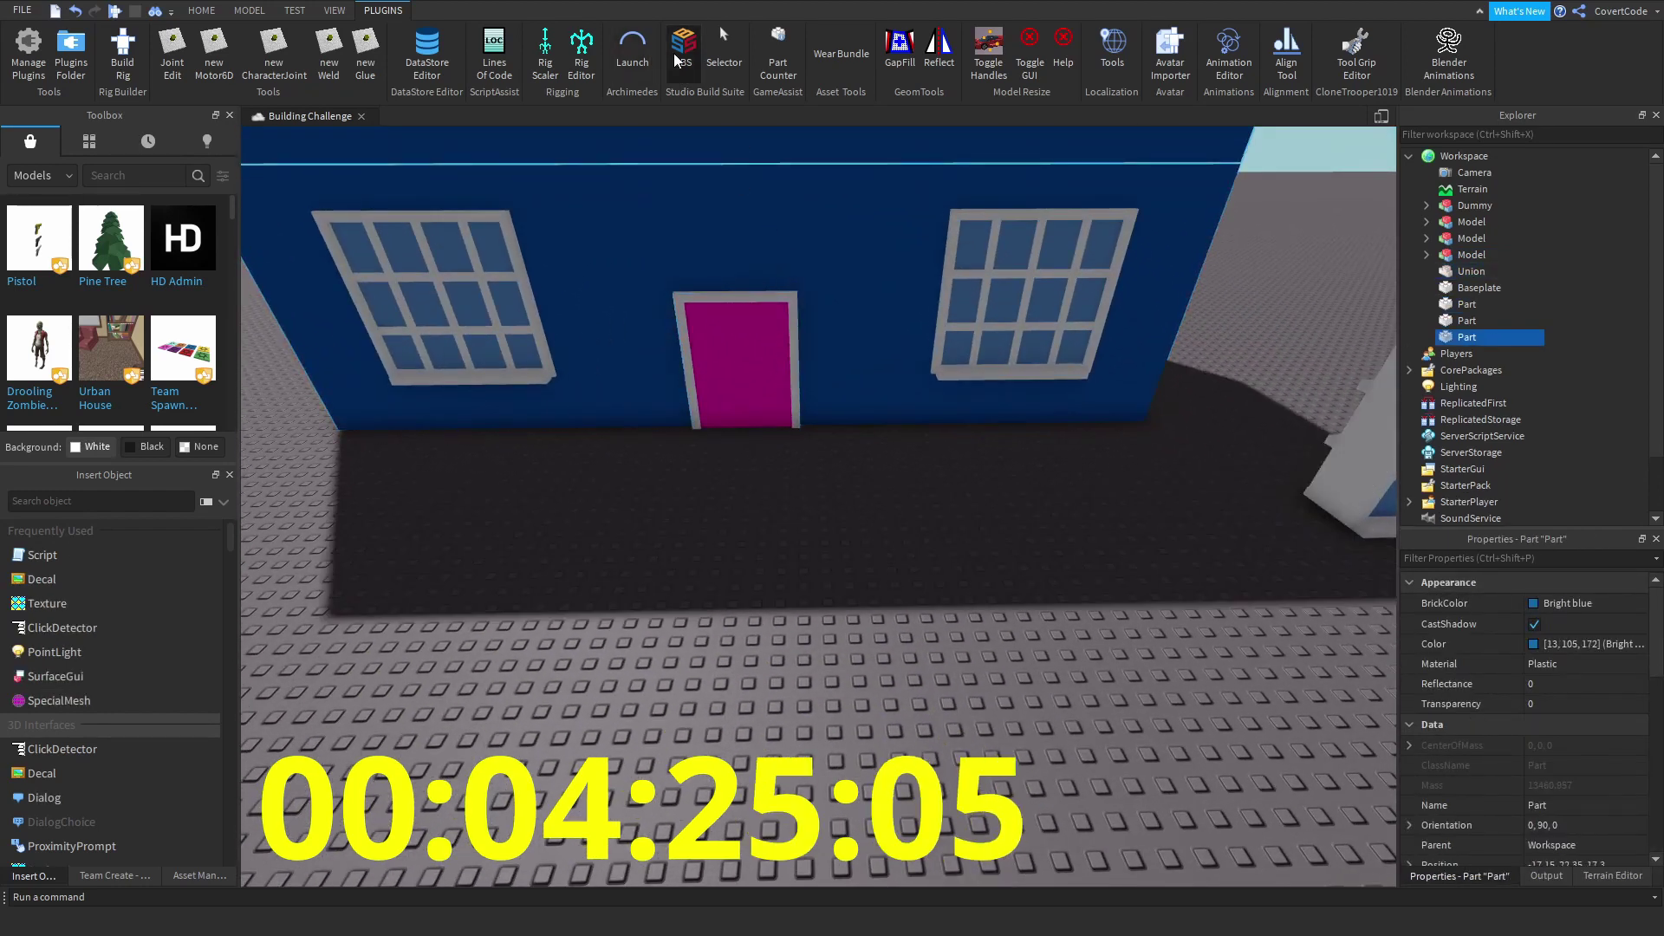
- Narrow the duplicated block to about the door's width with ResizeCenter, keeping it centred above the door
{"action": "left_click", "coordinate": [680, 52]}
{"action": "left_click", "coordinate": [291, 384]}
{"action": "scroll", "coordinate": [500, 383], "scroll_direction": "down", "scroll_amount": 6}
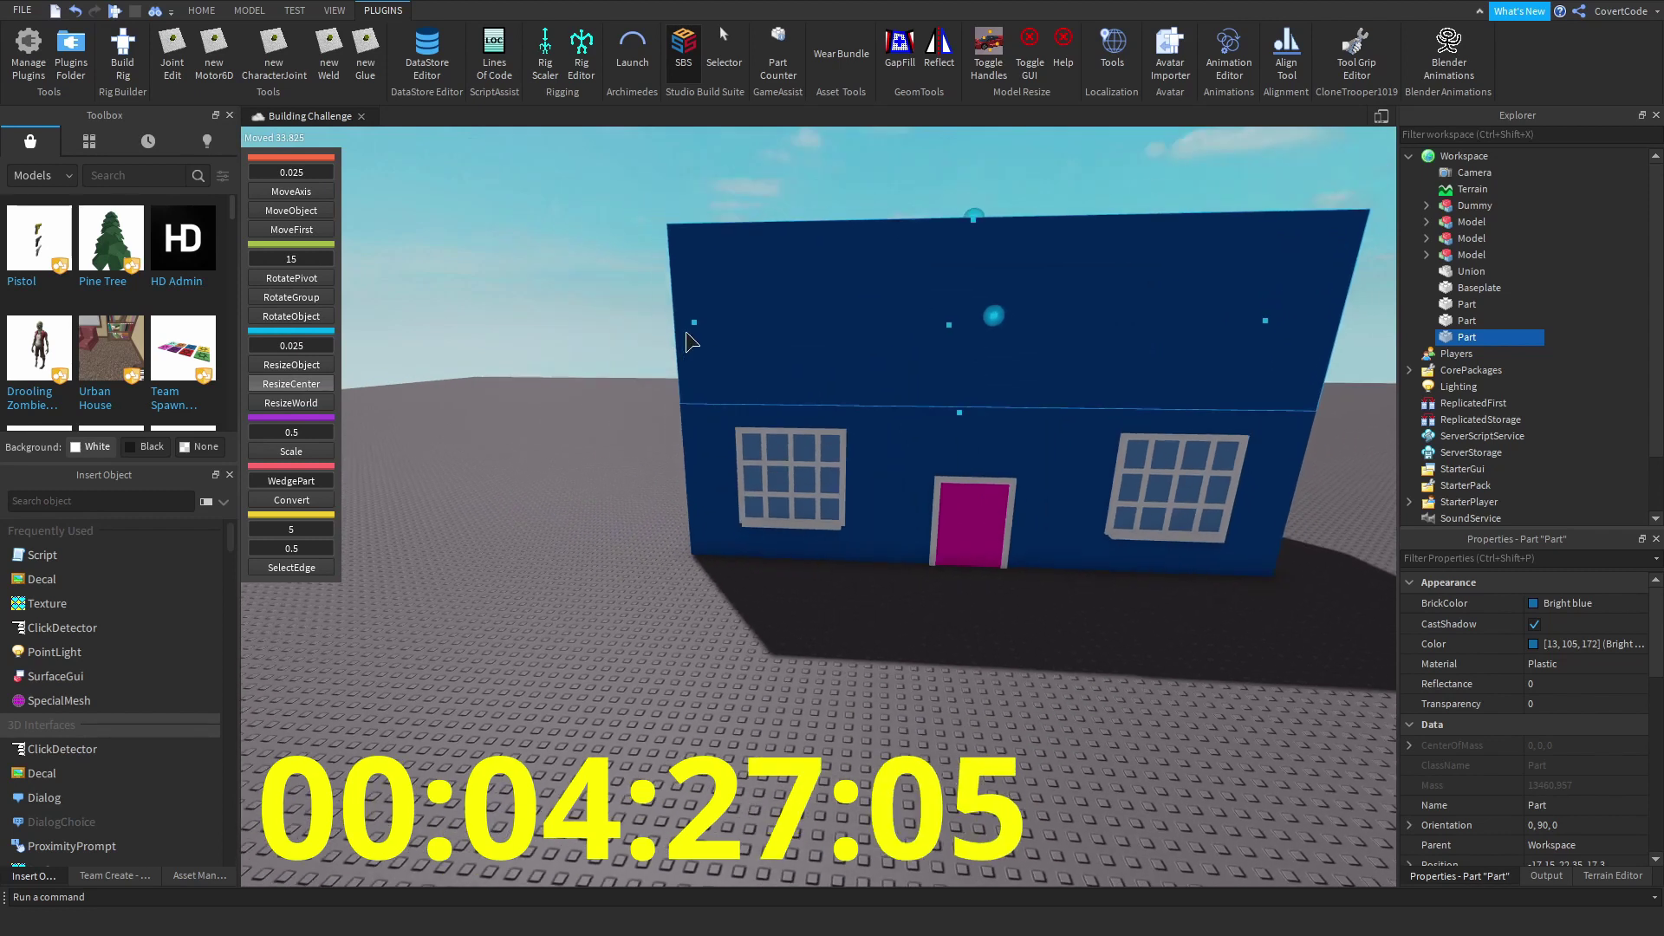
{"action": "right_click_drag", "start_coordinate": [687, 334], "coordinate": [755, 338]}
{"action": "left_click_drag", "start_coordinate": [1127, 329], "coordinate": [993, 367]}
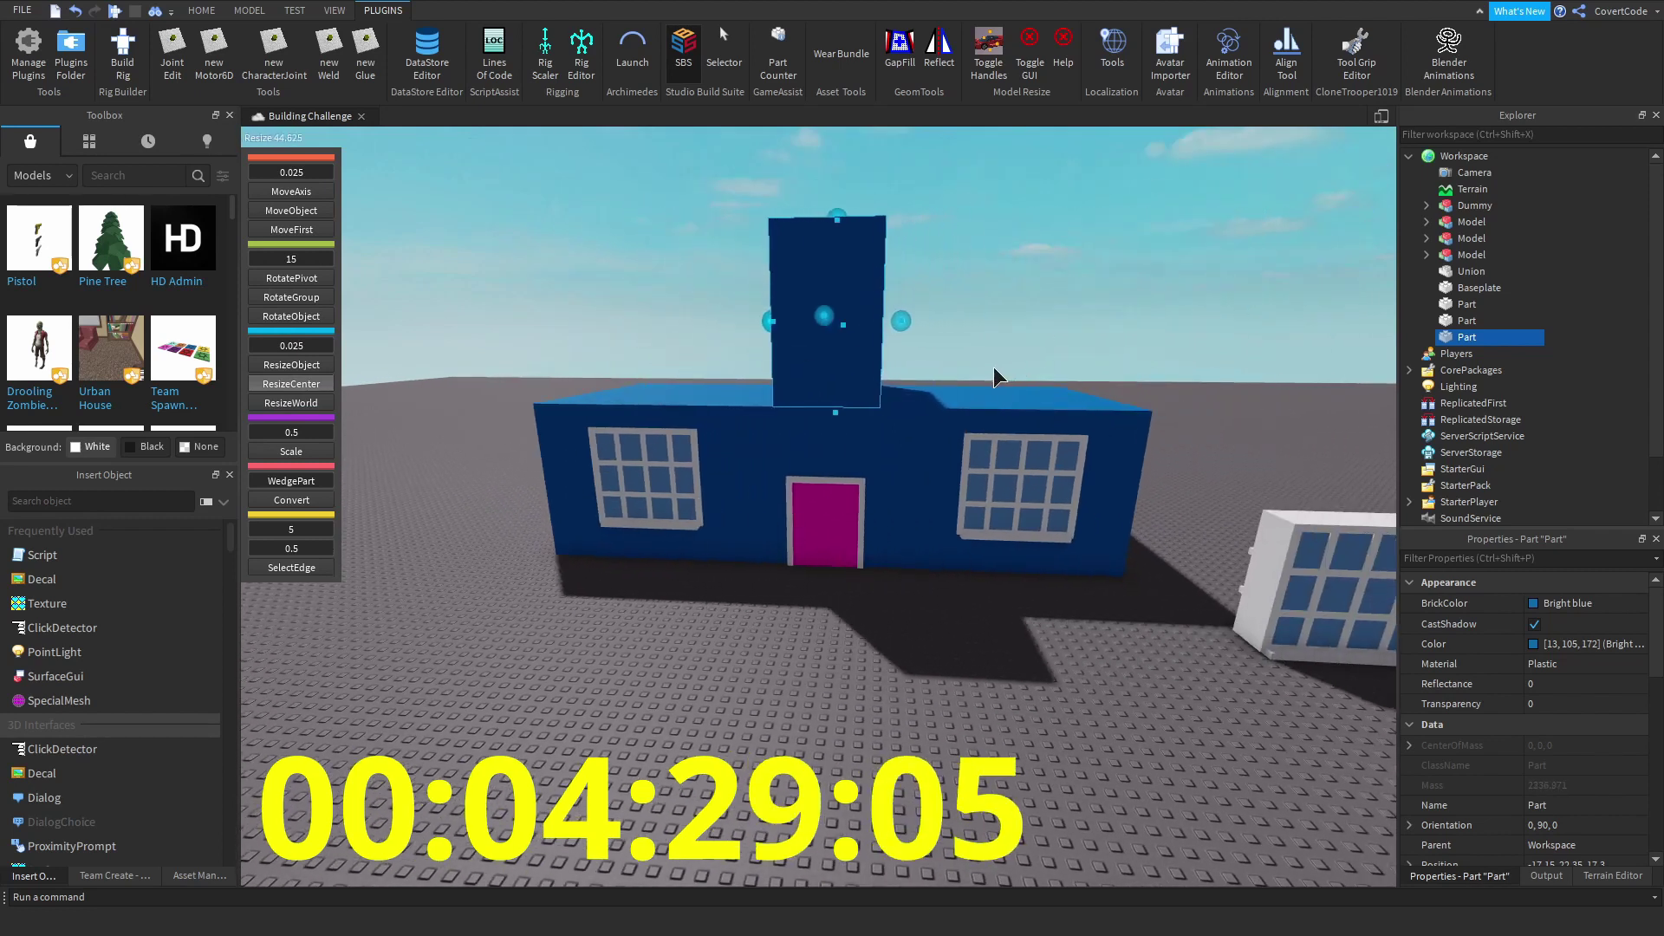
{"action": "scroll", "coordinate": [743, 364], "scroll_direction": "up", "scroll_amount": 5}
{"action": "scroll", "coordinate": [880, 724], "scroll_direction": "down", "scroll_amount": 2}
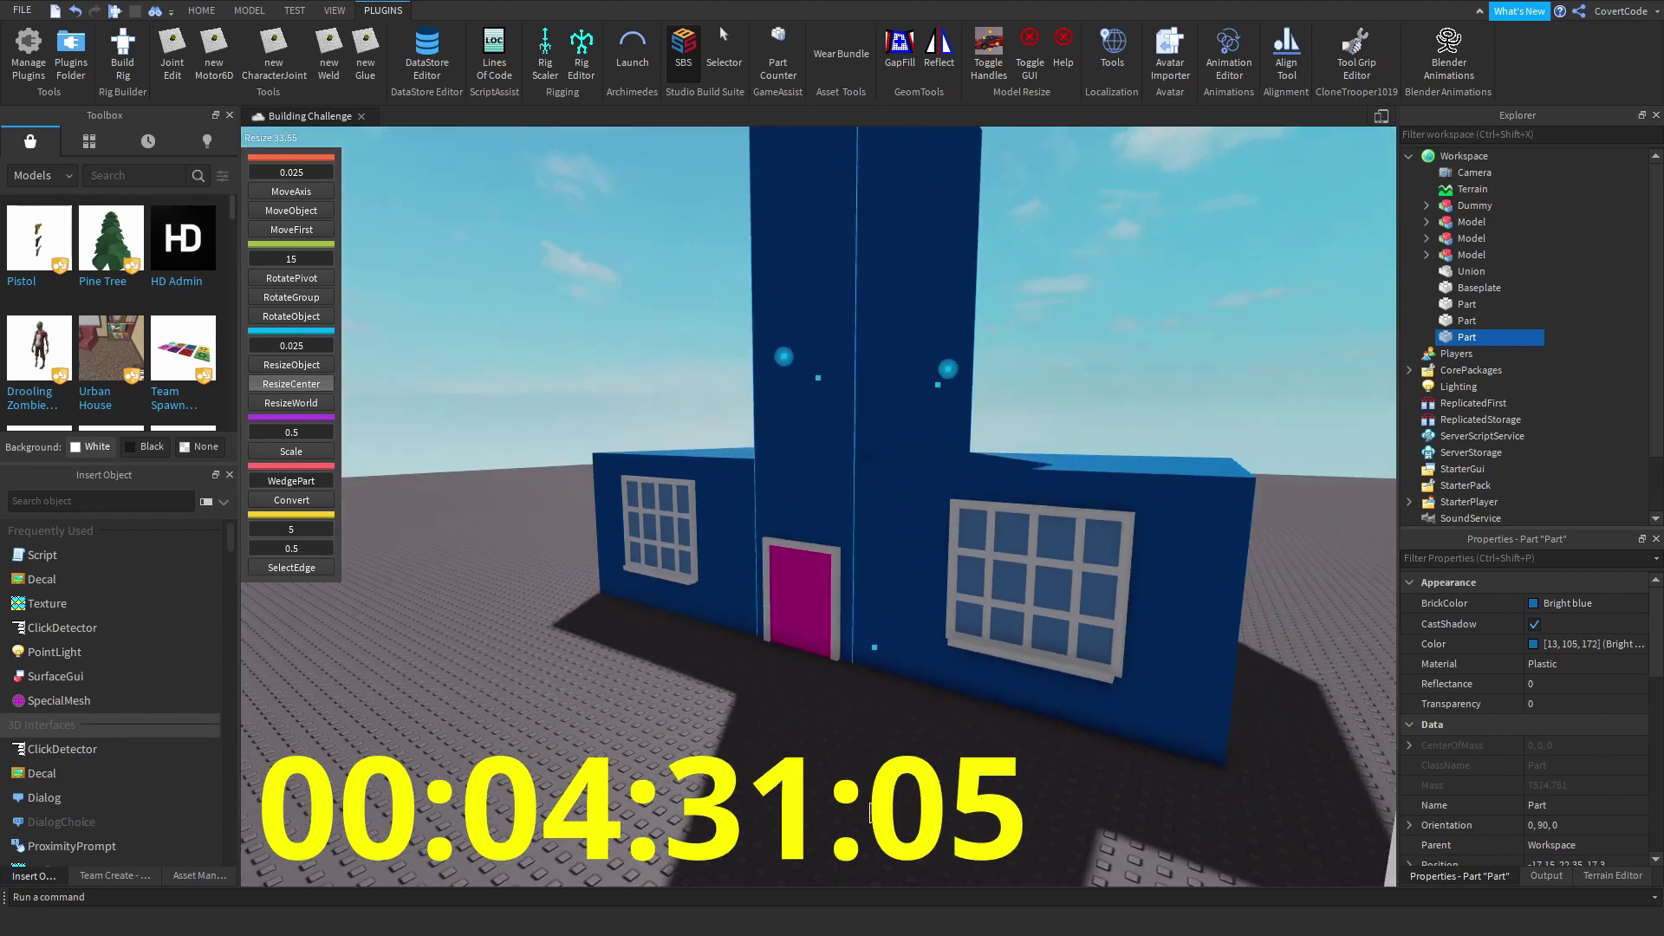
- Flatten the narrowed block into a thin path on the ground and fit it from the door outward with ResizeObject
{"action": "scroll", "coordinate": [872, 810], "scroll_direction": "down", "scroll_amount": 2}
{"action": "mouse_move", "coordinate": [788, 379]}
{"action": "left_mouse_down"}
{"action": "mouse_move", "coordinate": [788, 312]}
{"action": "mouse_move", "coordinate": [782, 399]}
{"action": "left_mouse_up"}
{"action": "scroll", "coordinate": [783, 399], "scroll_direction": "up", "scroll_amount": 3}
{"action": "left_click_drag", "start_coordinate": [728, 473], "coordinate": [612, 688]}
{"action": "scroll", "coordinate": [668, 625], "scroll_direction": "down", "scroll_amount": 5}
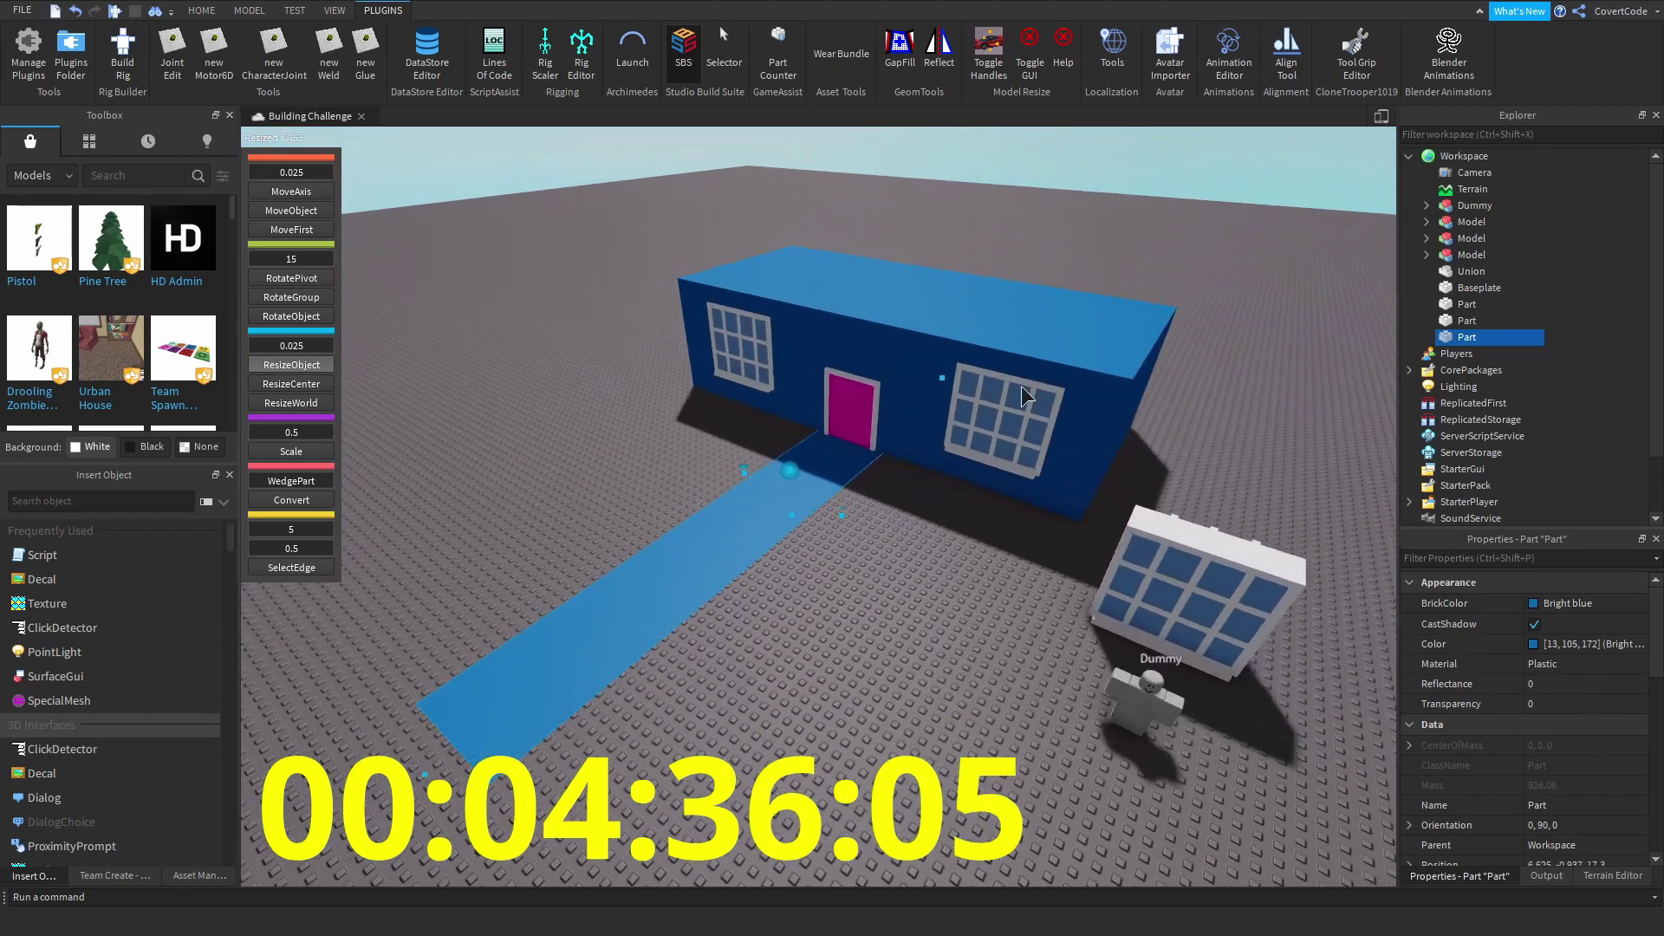
{"action": "right_click_drag", "start_coordinate": [1021, 396], "coordinate": [932, 400]}
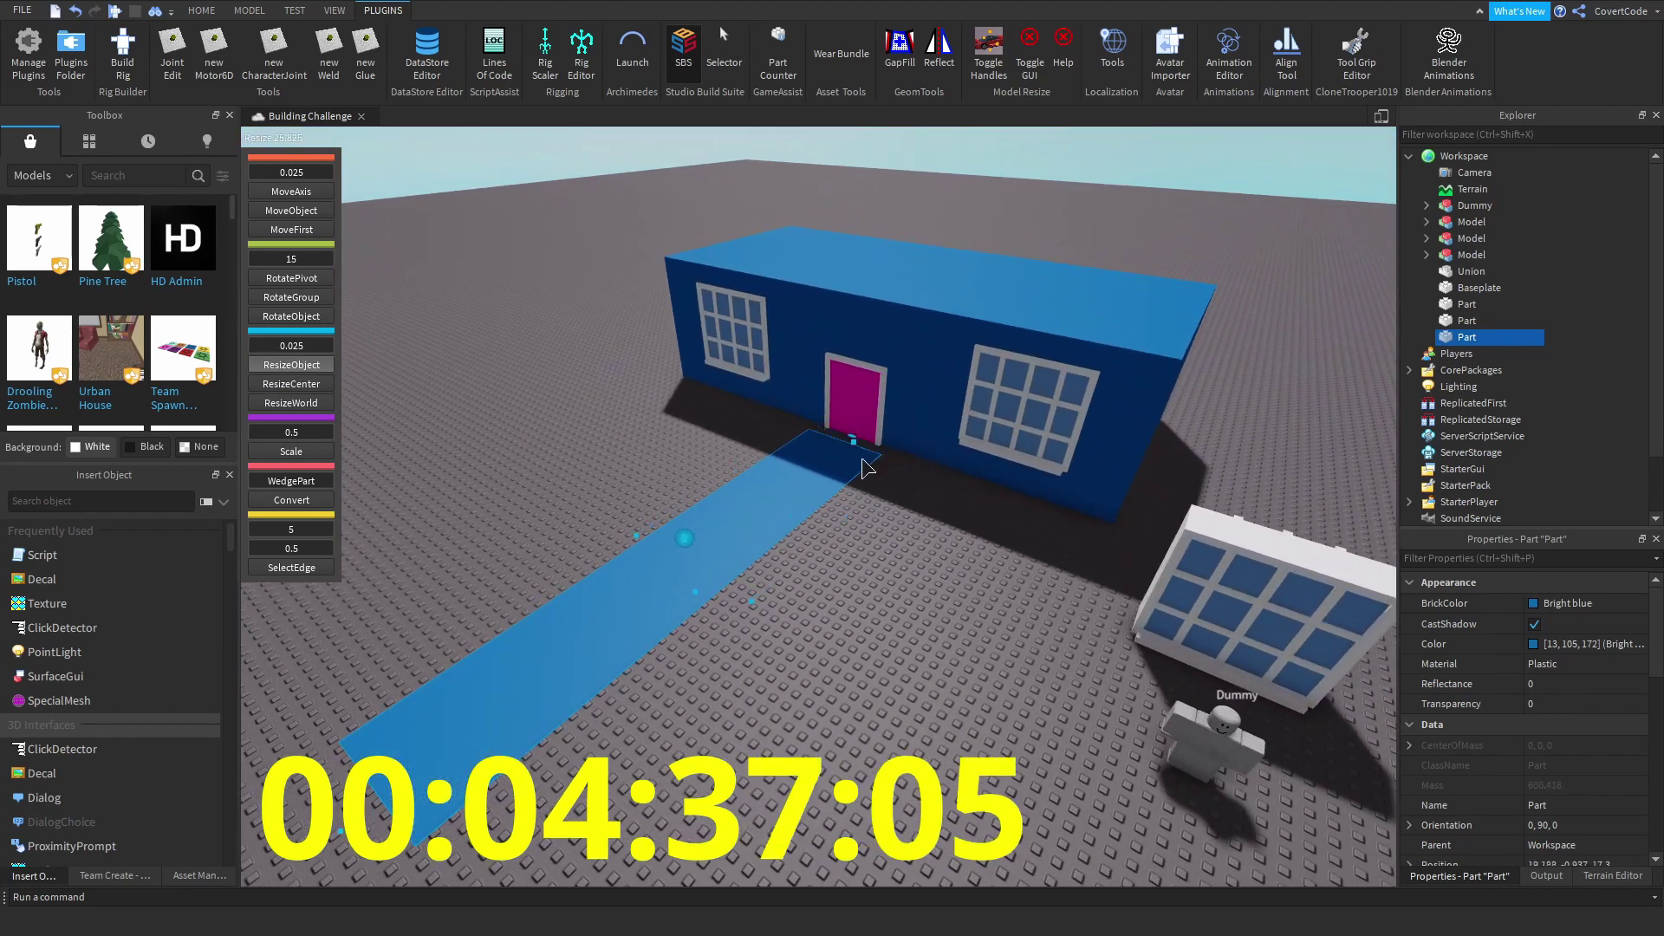
{"action": "right_click_drag", "start_coordinate": [968, 507], "coordinate": [902, 510]}
- Set the path's BrickColor to a light grey
{"action": "left_click", "coordinate": [1569, 603]}
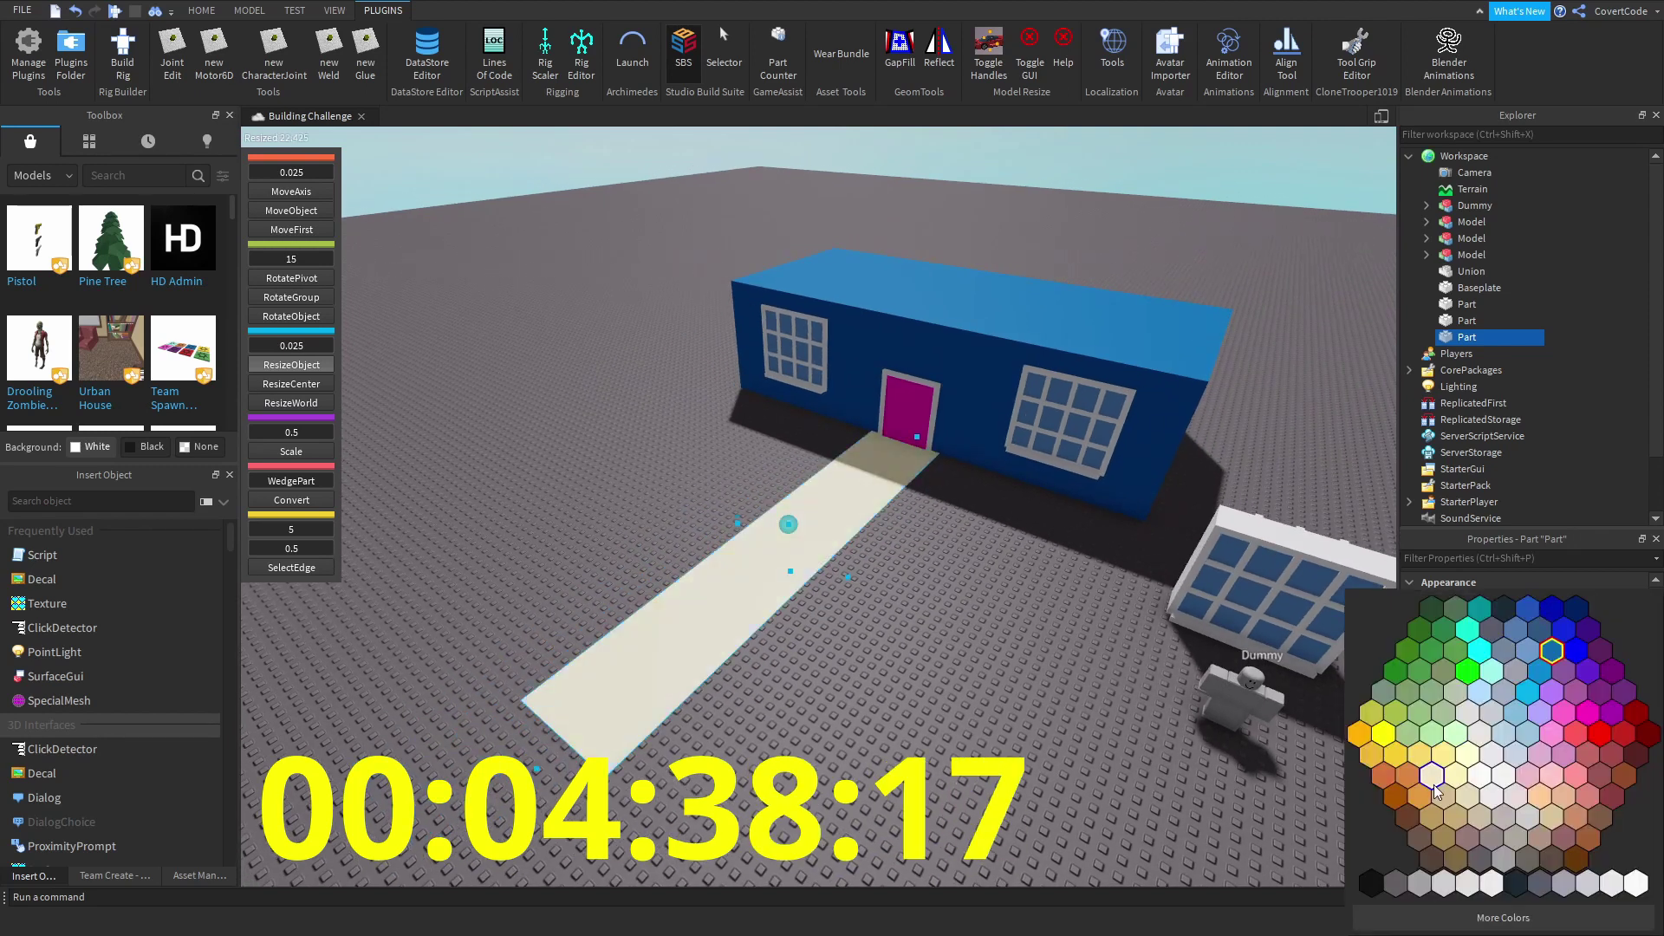
{"action": "left_click", "coordinate": [1635, 884]}
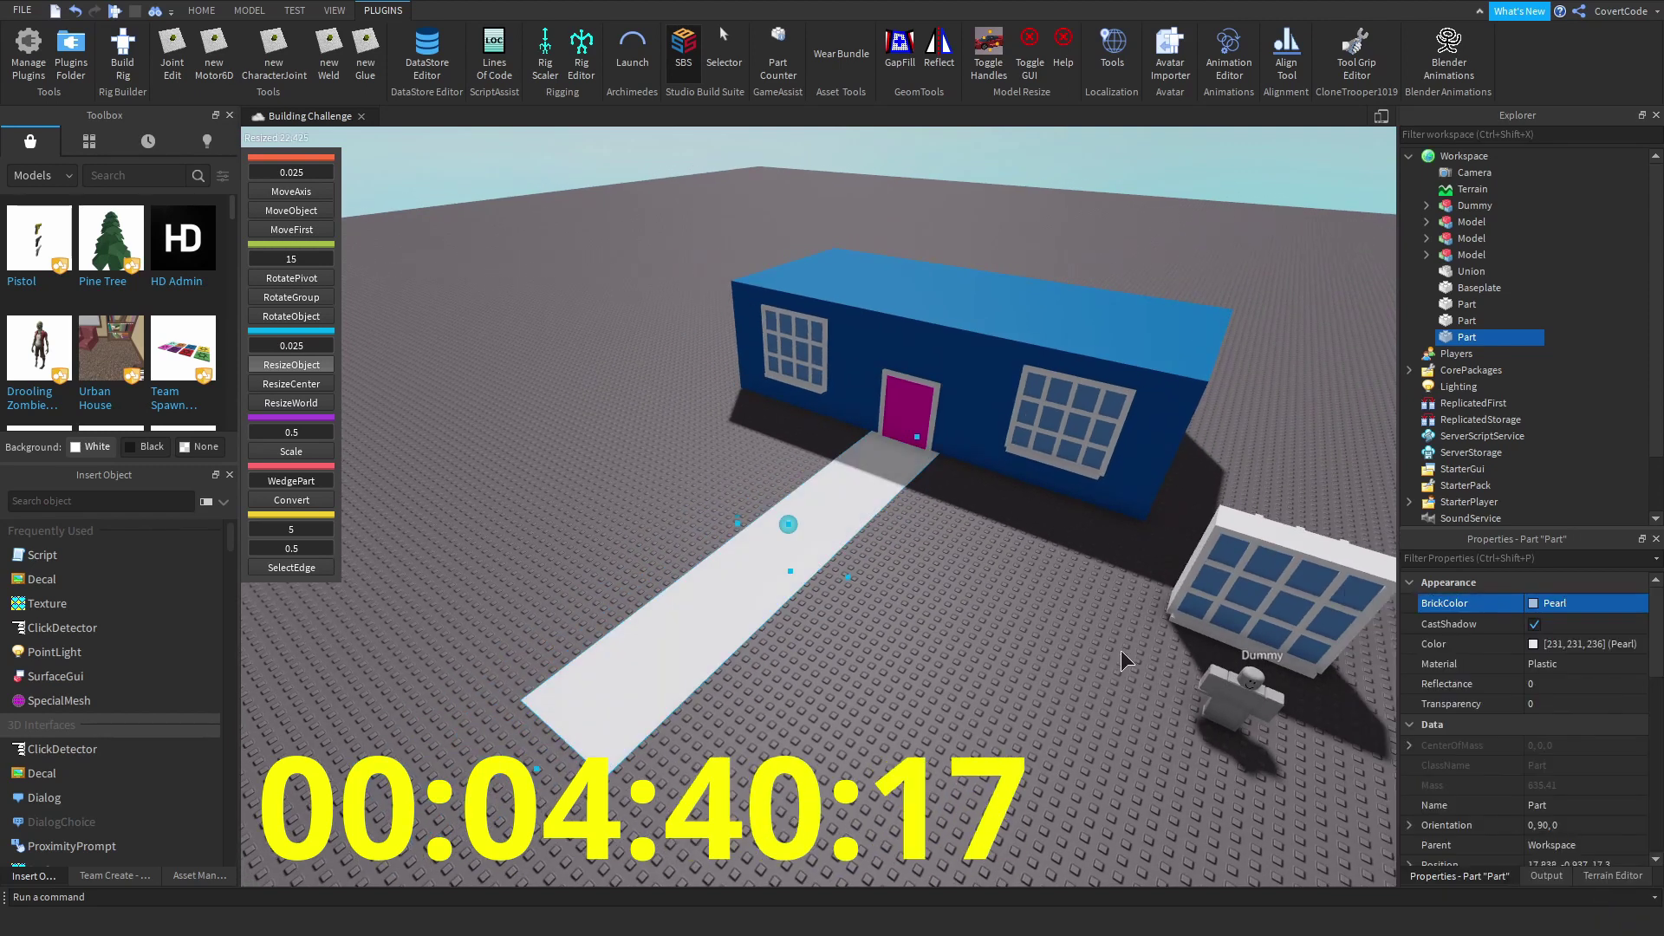
{"action": "left_click", "coordinate": [1561, 605]}
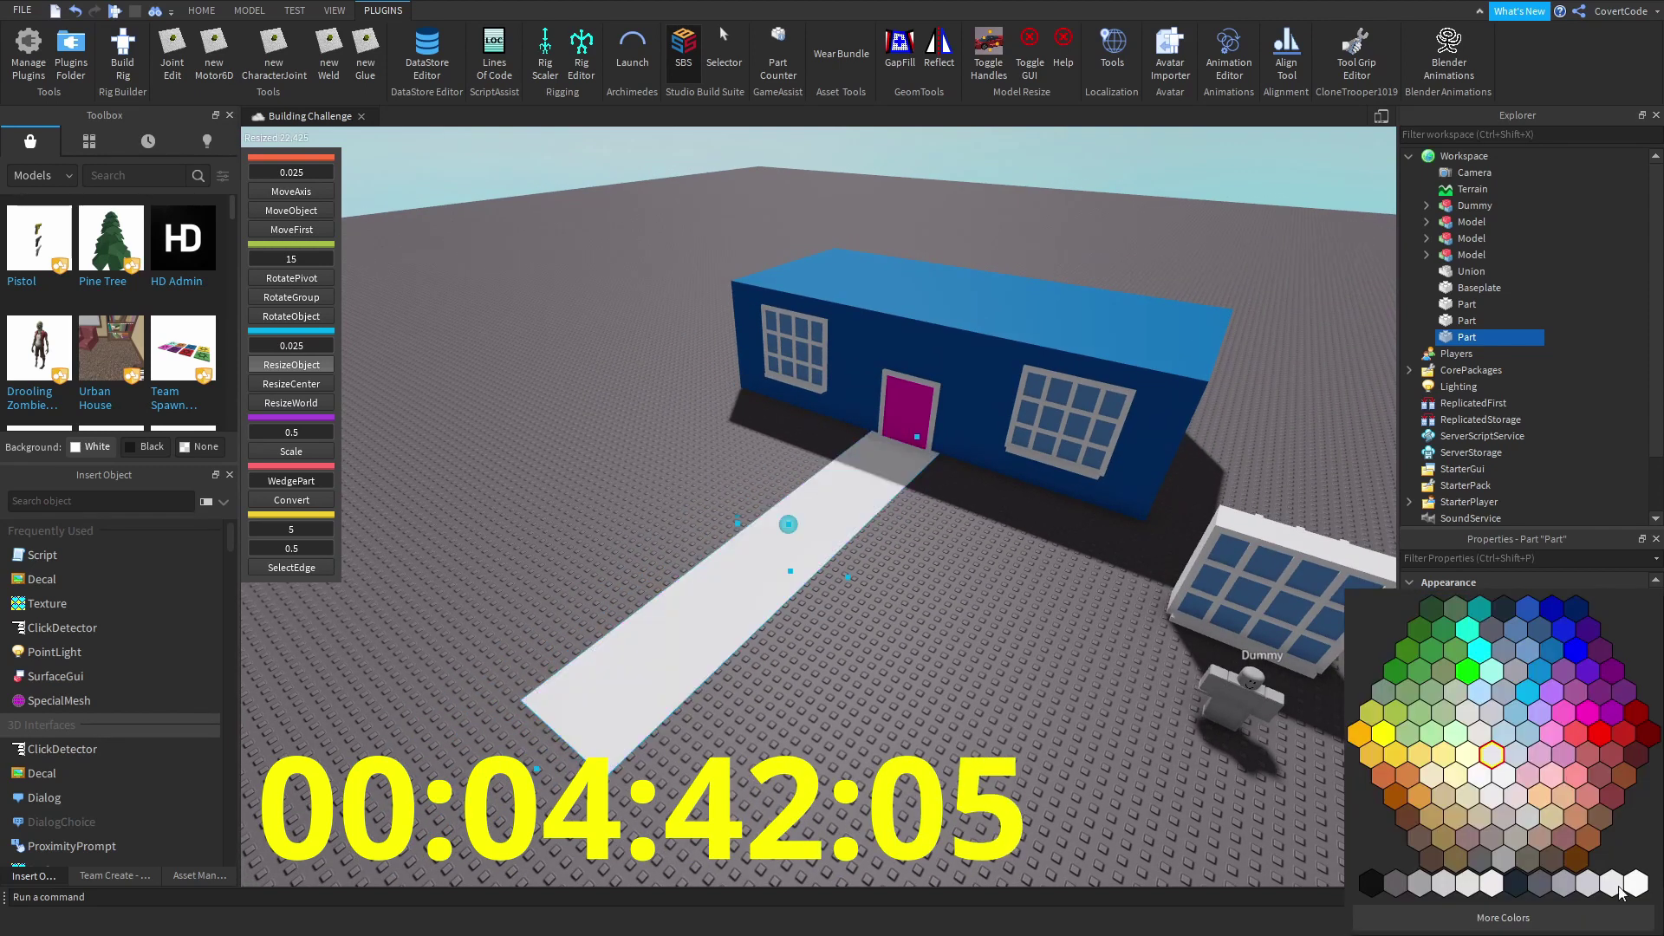
{"action": "left_click", "coordinate": [1566, 882]}
{"action": "left_click", "coordinate": [938, 638]}
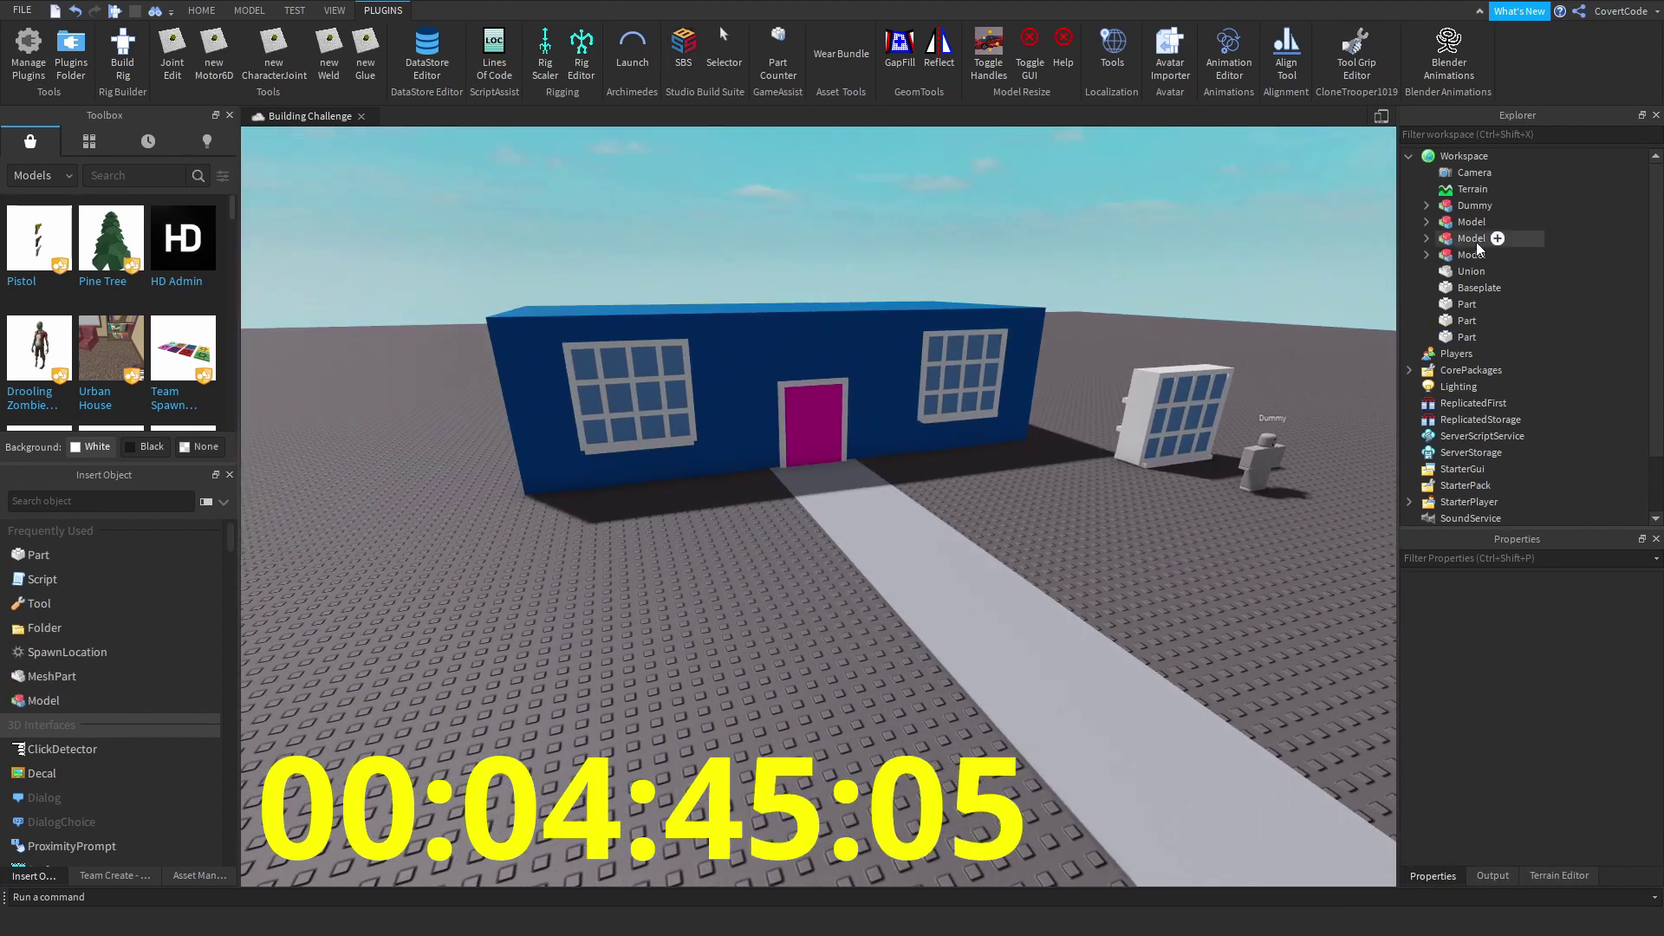
- Set the Baseplate's material to Grass and its BrickColor to Sea green
{"action": "left_click", "coordinate": [1479, 288]}
{"action": "left_click", "coordinate": [1585, 662]}
{"action": "left_click", "coordinate": [1577, 652]}
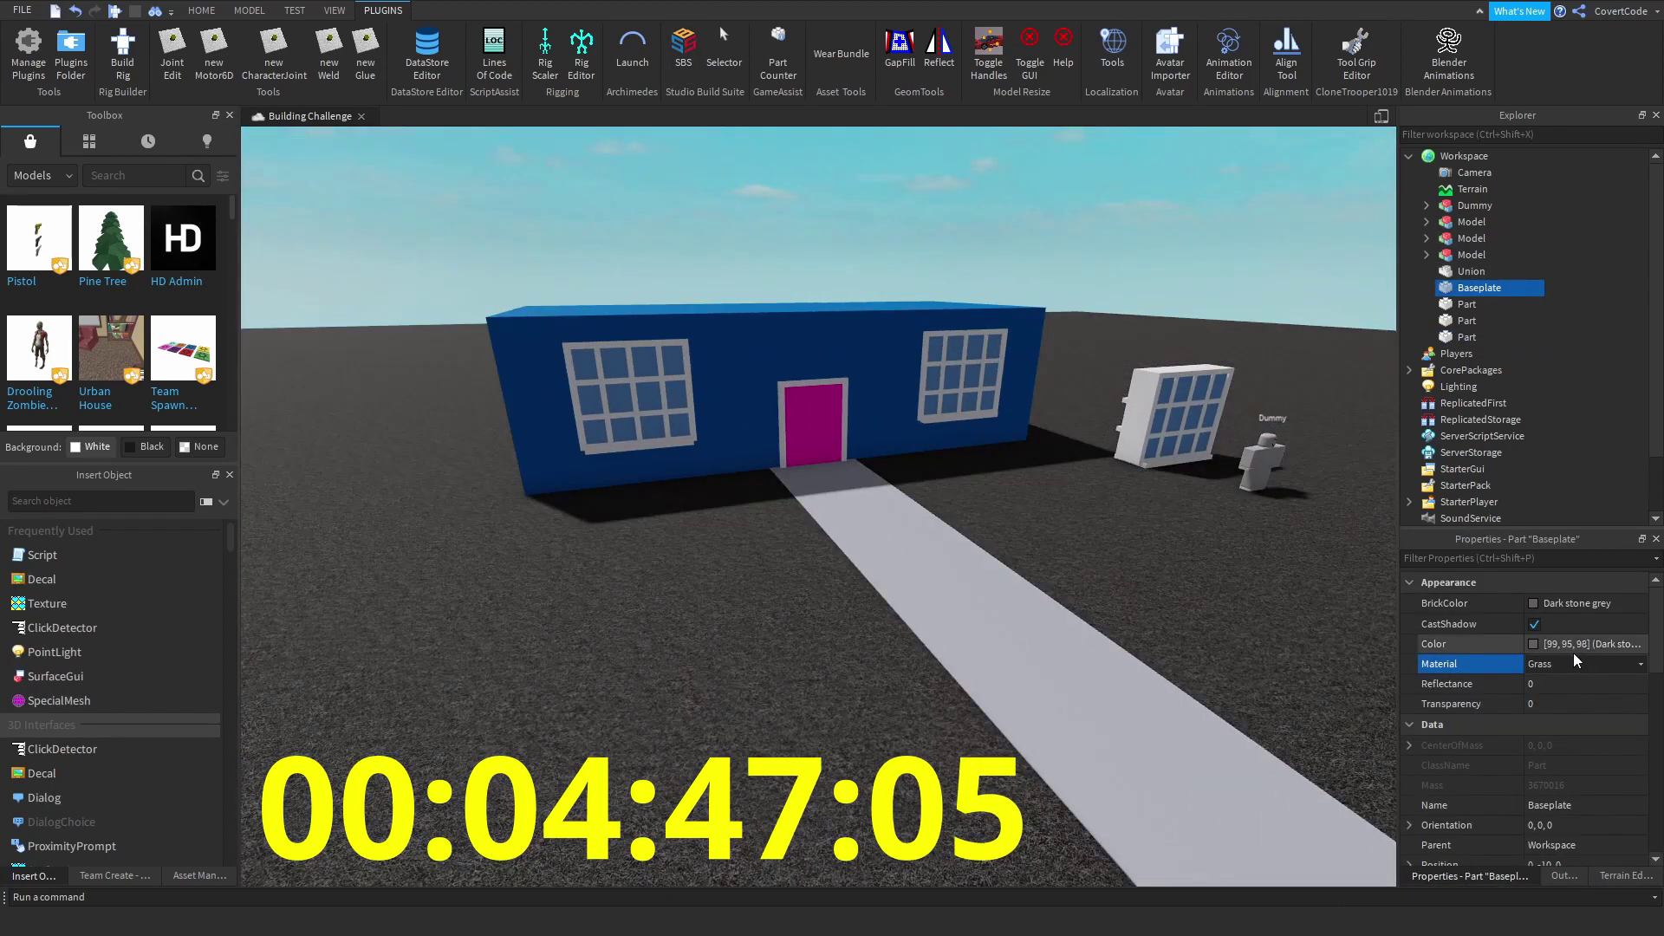
{"action": "left_click", "coordinate": [1560, 604]}
{"action": "left_click", "coordinate": [1409, 781]}
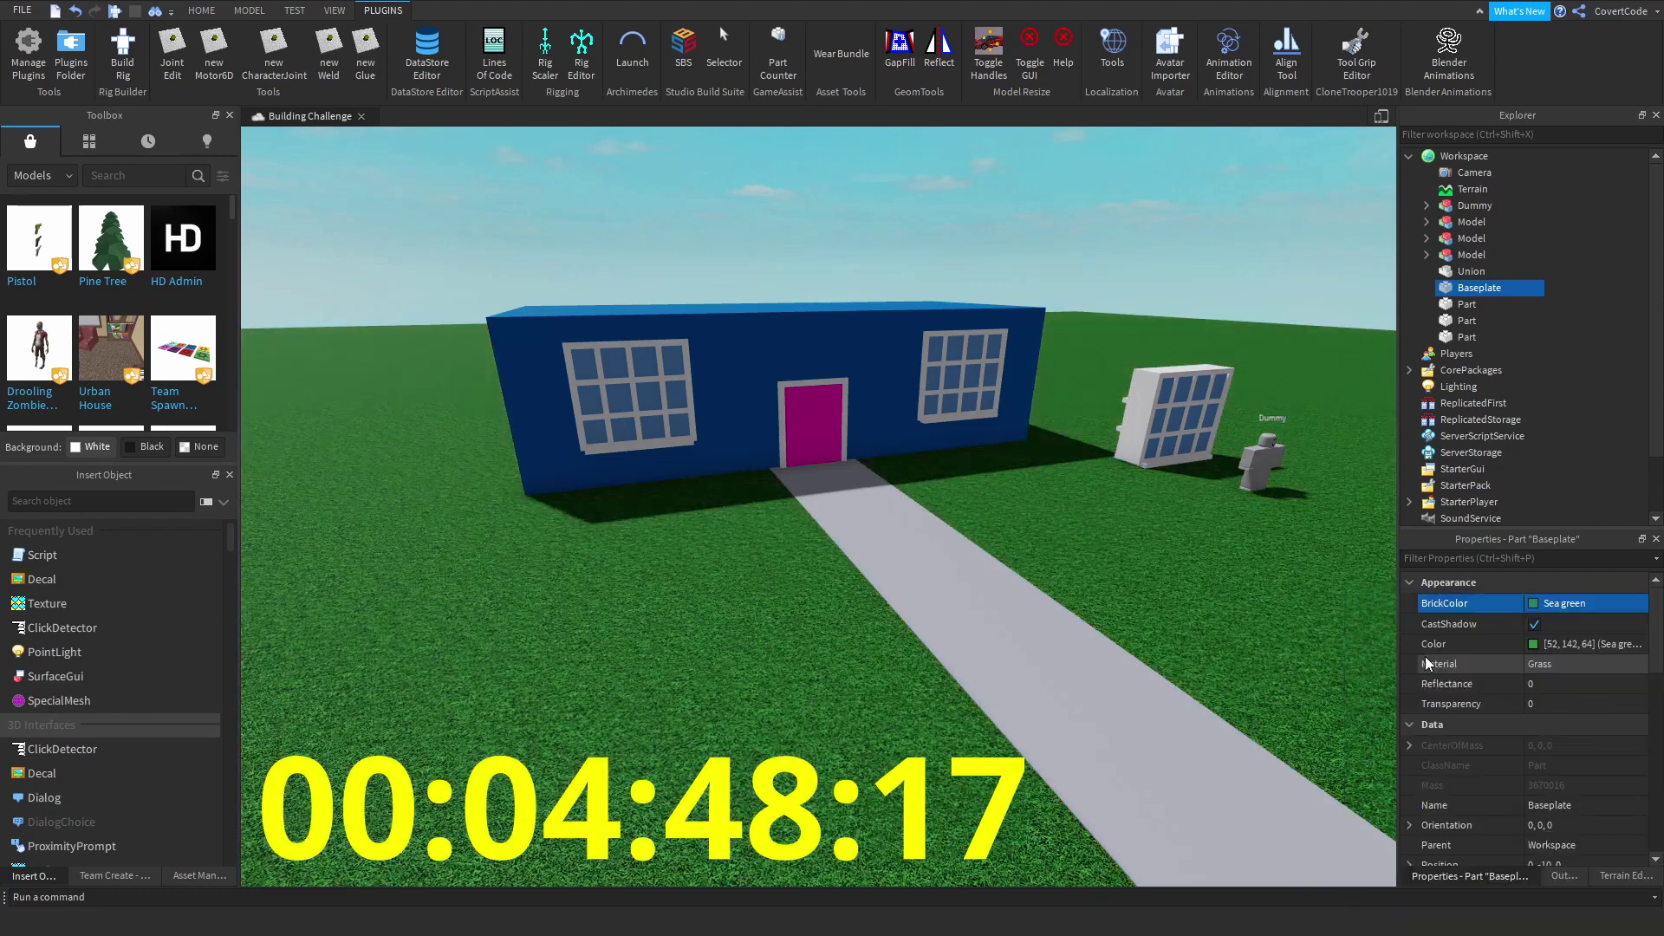
{"action": "left_click", "coordinate": [1496, 598]}
- Duplicate the building block and thin the copy by about 23 studs into an upright slab along the back edge using ResizeObject
{"action": "right_click_drag", "start_coordinate": [1040, 485], "coordinate": [873, 379]}
{"action": "left_click", "coordinate": [888, 433]}
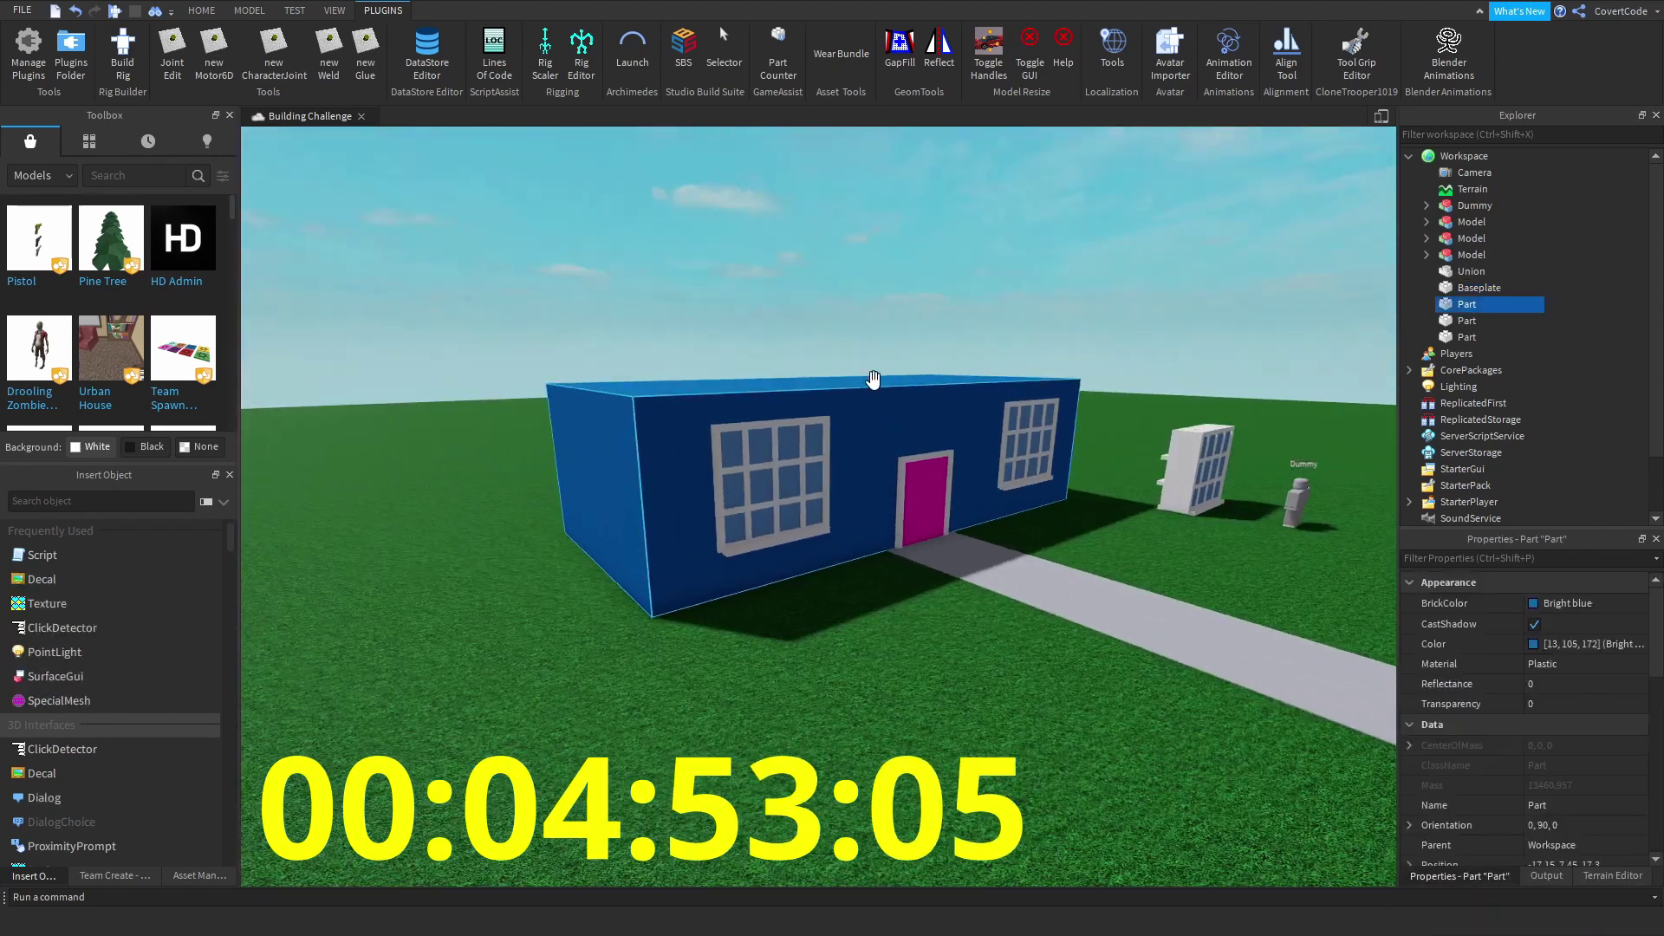
{"action": "key", "text": "ctrl+d"}
{"action": "right_click_drag", "start_coordinate": [699, 360], "coordinate": [607, 347]}
{"action": "left_click", "coordinate": [693, 59]}
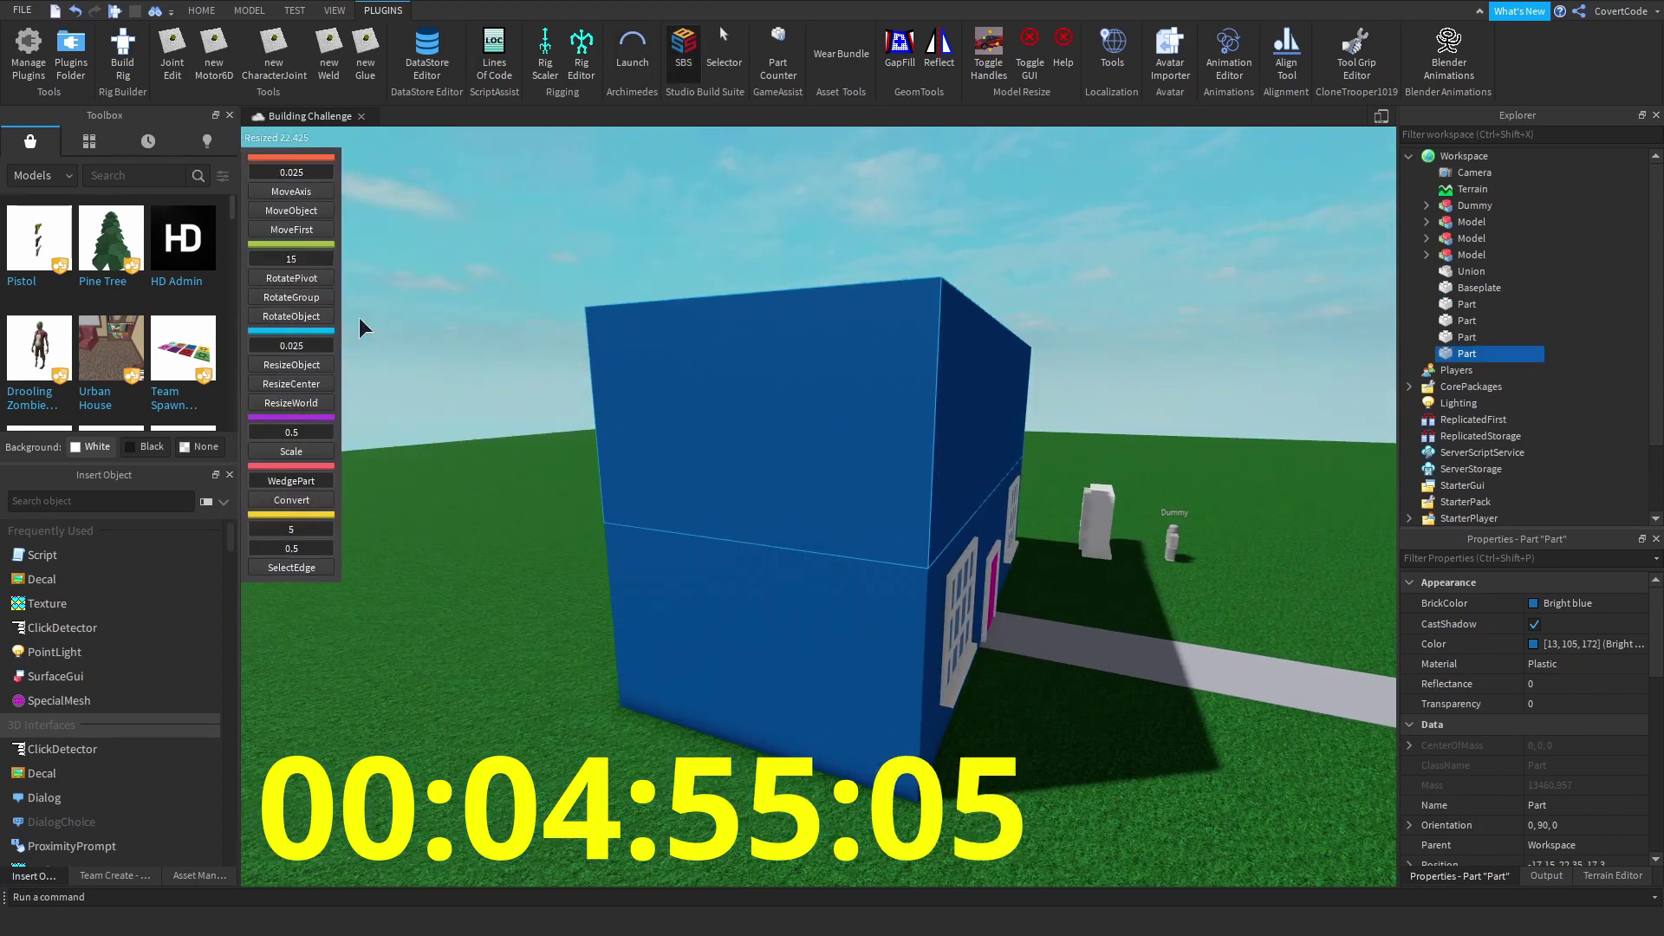
{"action": "left_click_drag", "start_coordinate": [1025, 414], "coordinate": [966, 444]}
{"action": "key", "text": "s"}
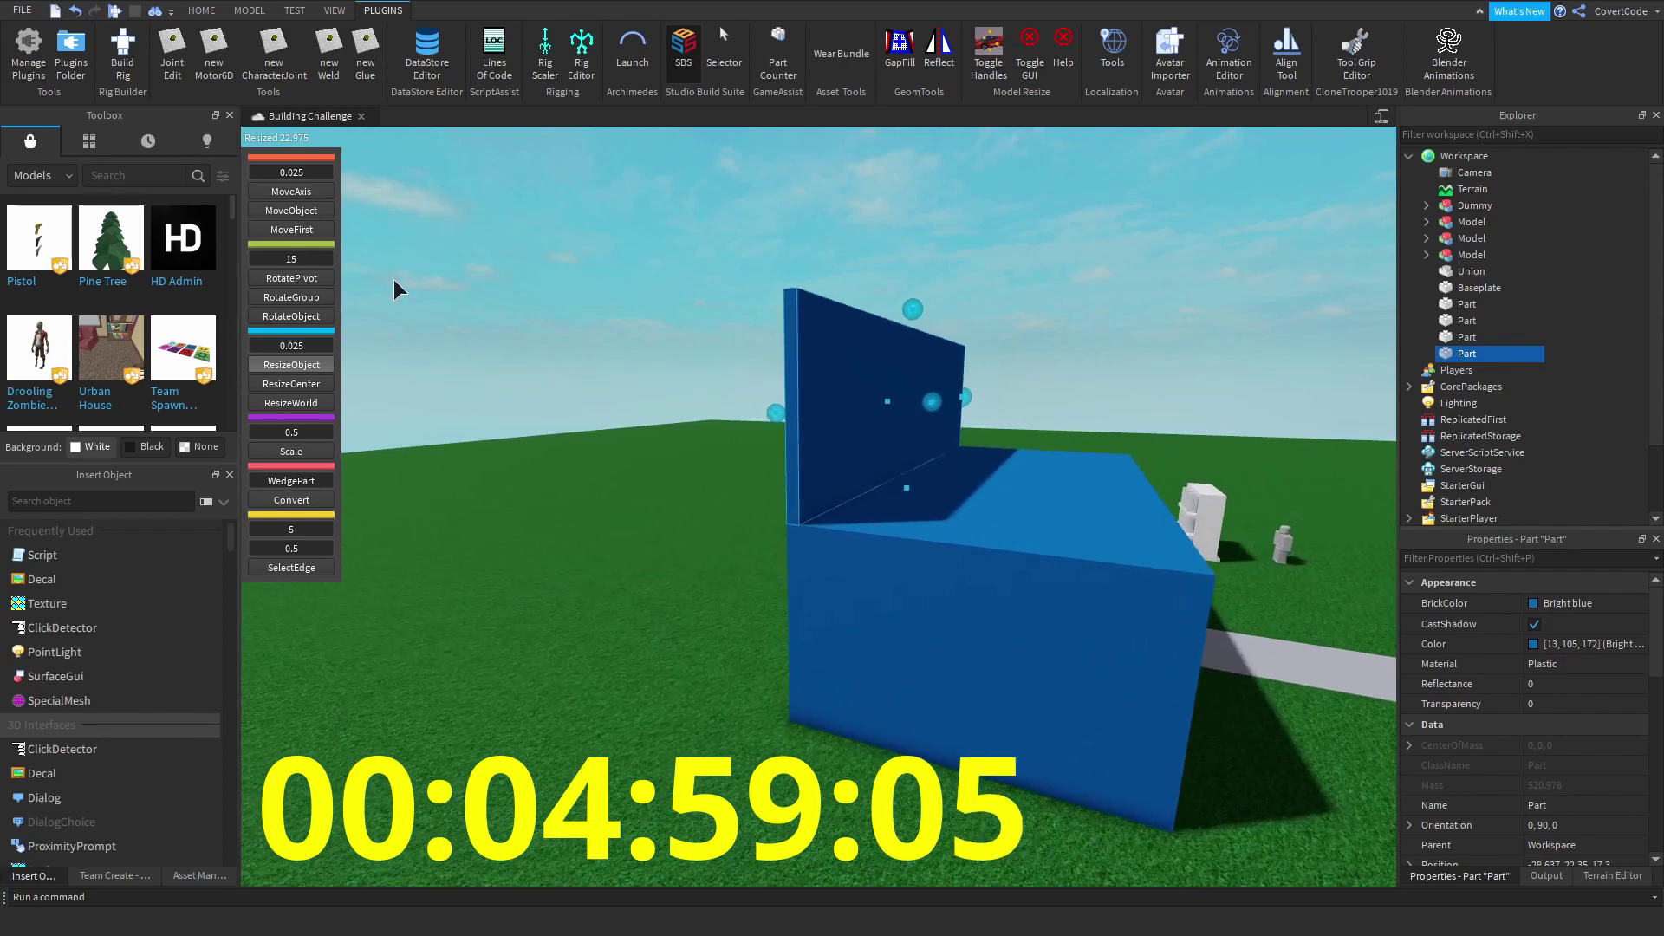
- Rotate the upright slab 45 degrees with RotateGroup so it slopes toward the building's back
{"action": "right_click_drag", "start_coordinate": [1158, 384], "coordinate": [880, 263]}
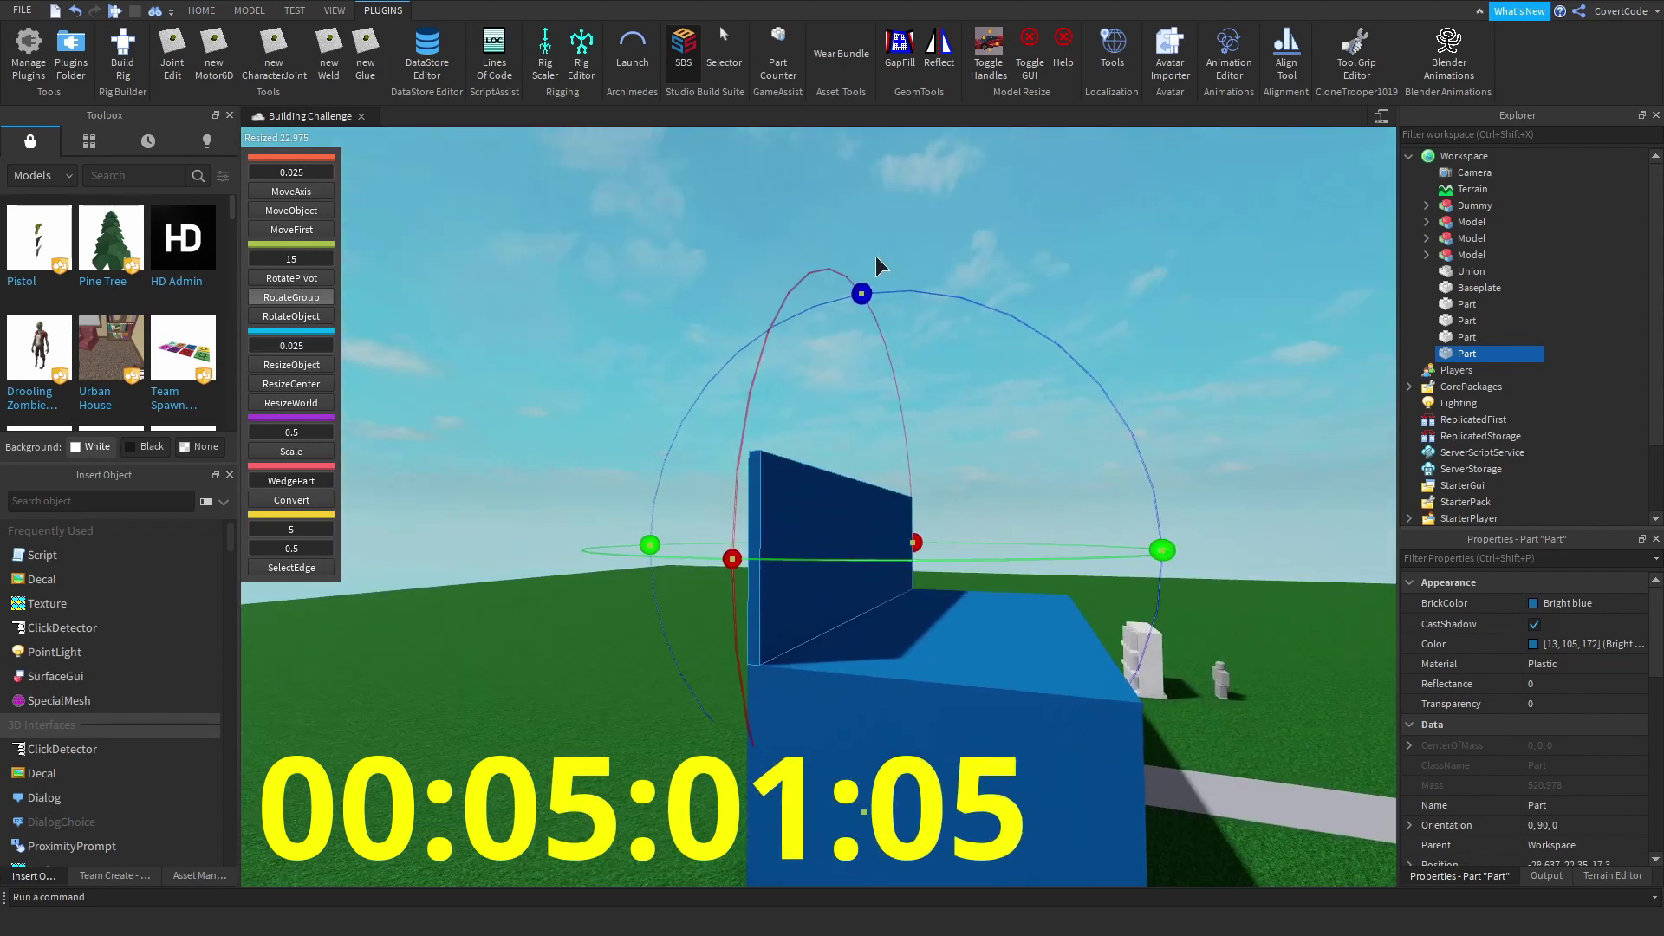
{"action": "left_click_drag", "start_coordinate": [881, 263], "coordinate": [969, 373]}
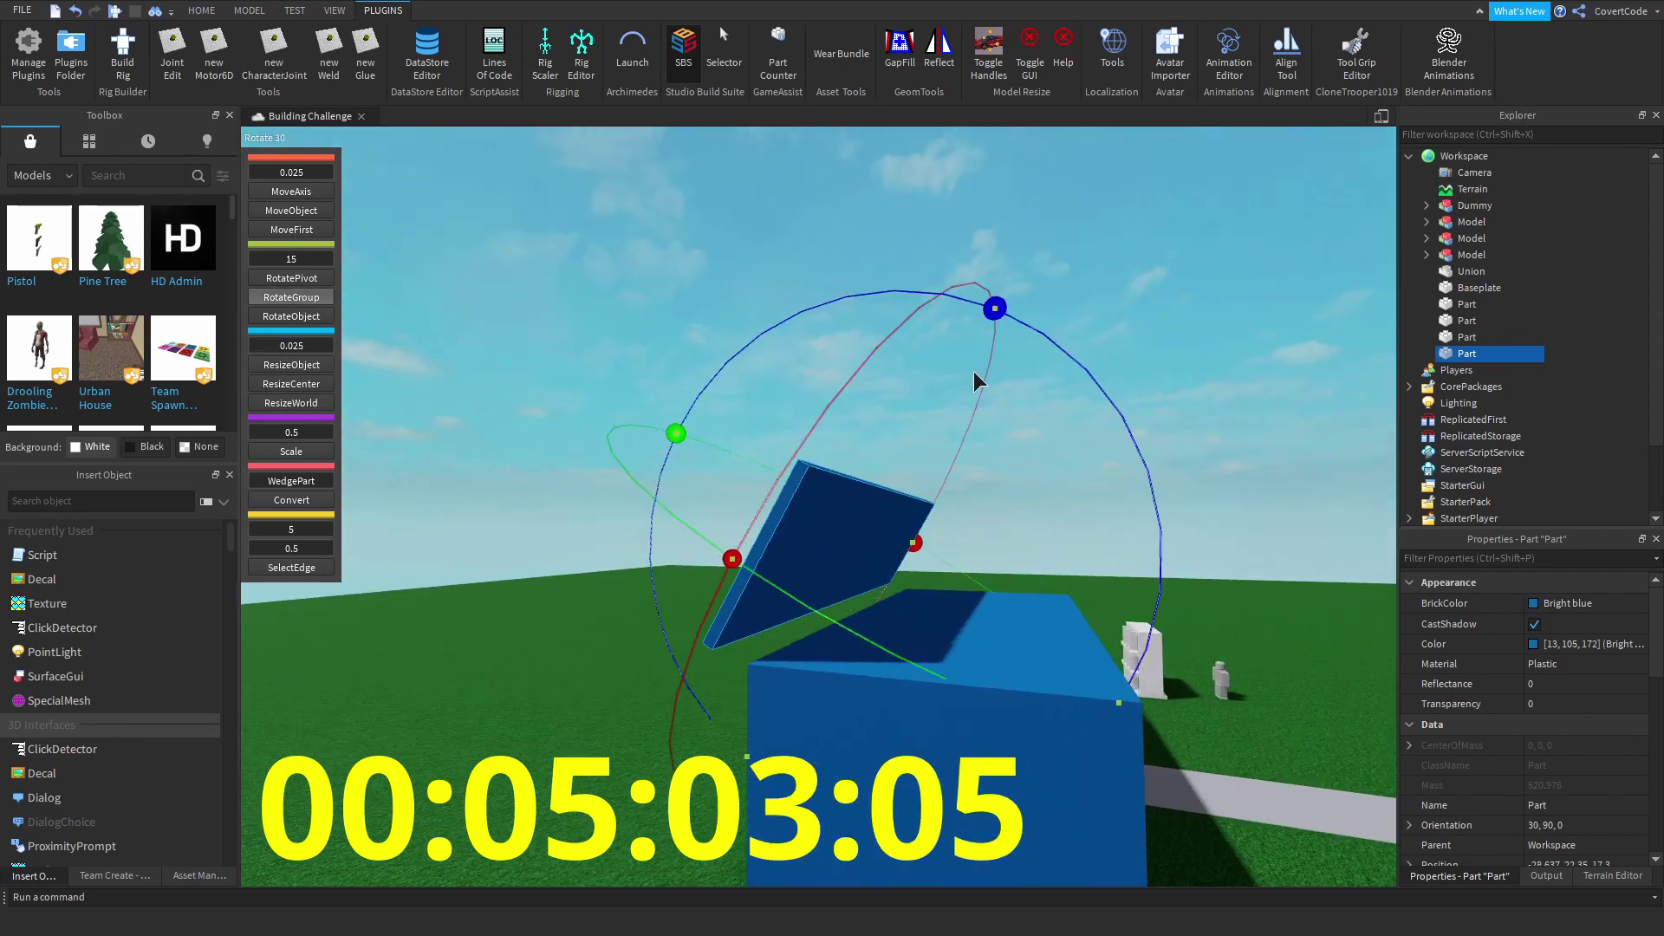
{"action": "key", "text": "s"}
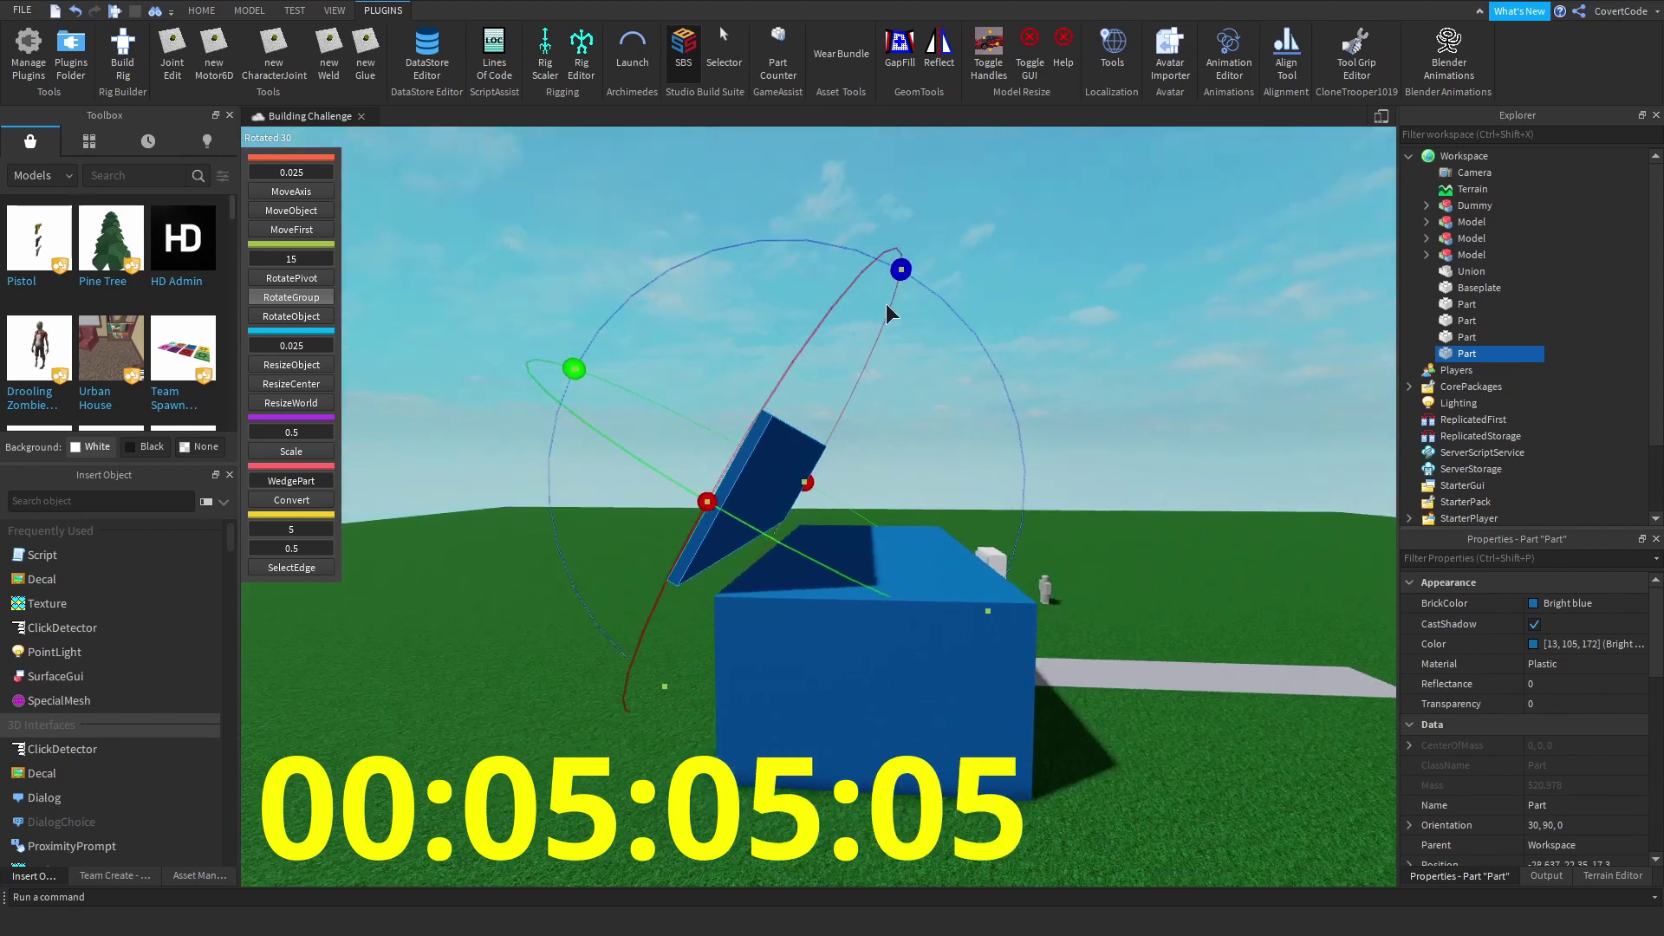
{"action": "left_click_drag", "start_coordinate": [902, 274], "coordinate": [961, 327]}
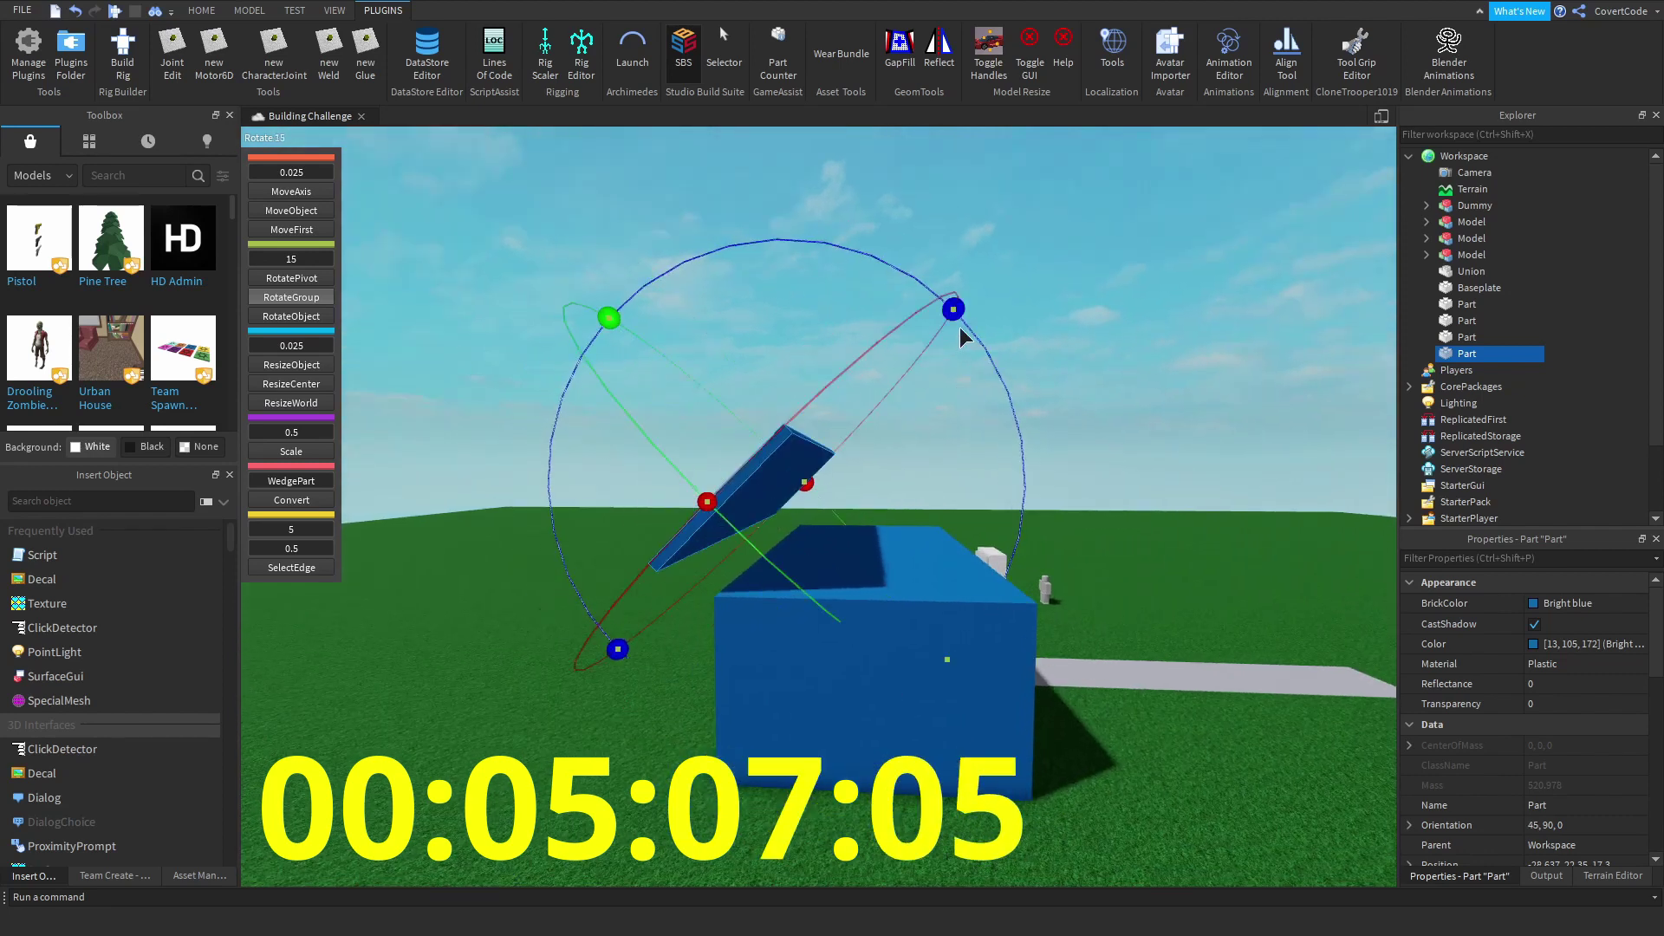
- Lower the tilted slab about 7 studs onto the building's back top edge as the rear roof slope
{"action": "left_click_drag", "start_coordinate": [882, 389], "coordinate": [886, 455]}
{"action": "key", "text": "s"}
{"action": "left_click", "coordinate": [699, 66]}
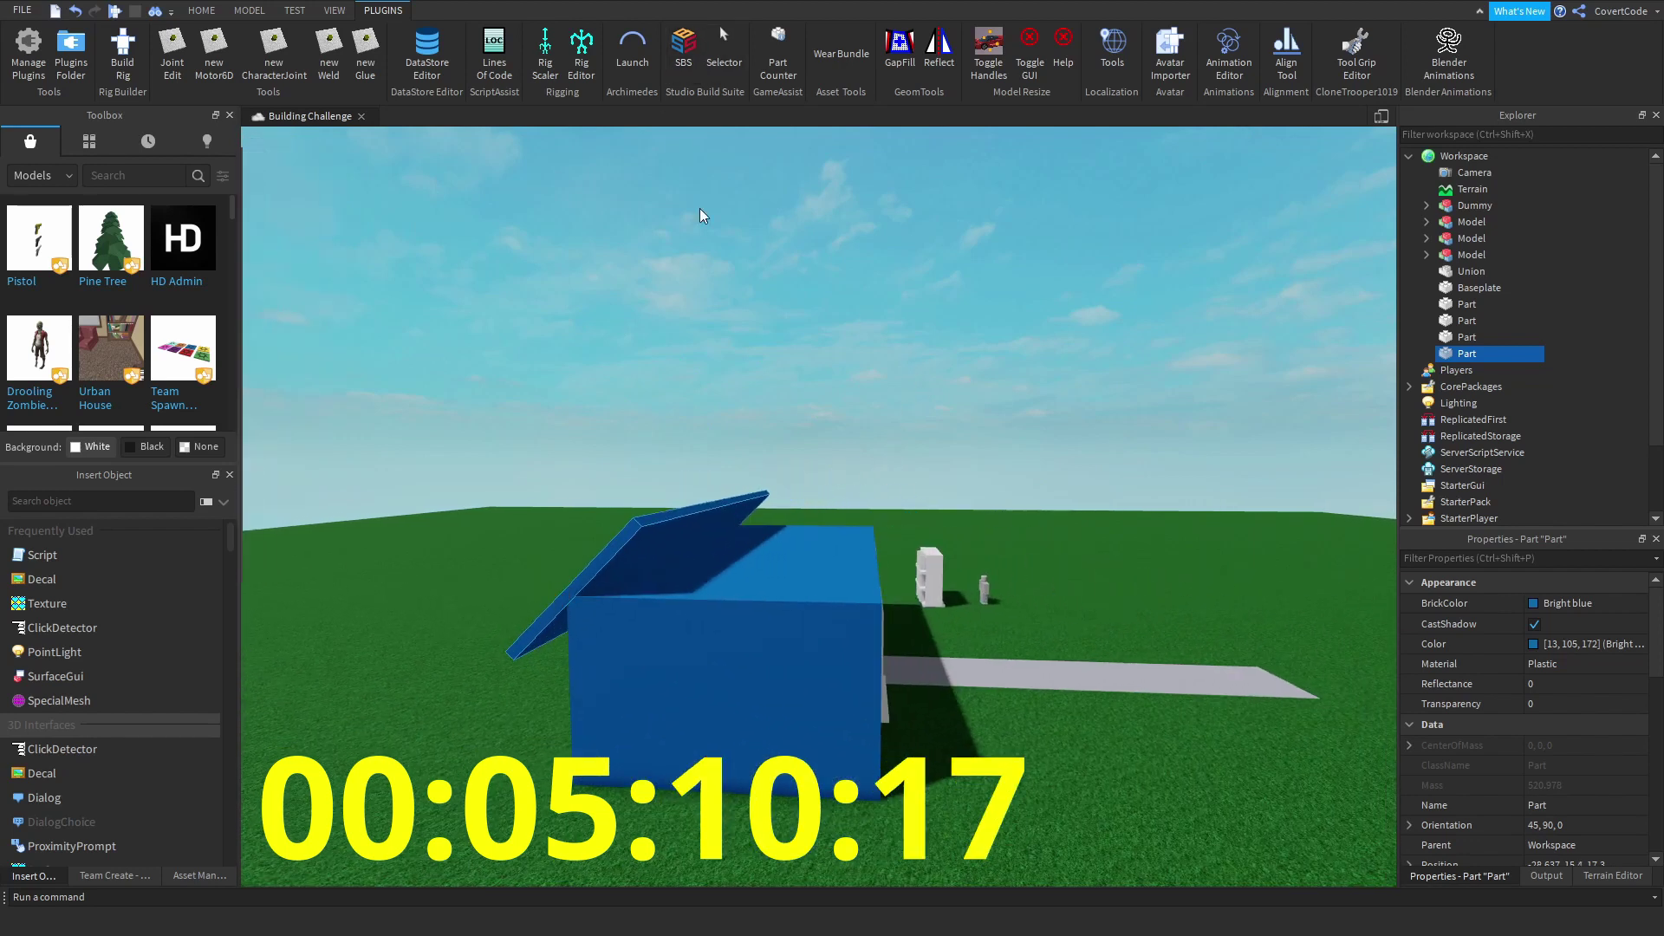
- Duplicate the rear roof slab and rotate the copy 105 degrees with RotateGroup into the opposite slope
{"action": "left_click", "coordinate": [806, 571]}
{"action": "left_click", "coordinate": [684, 52]}
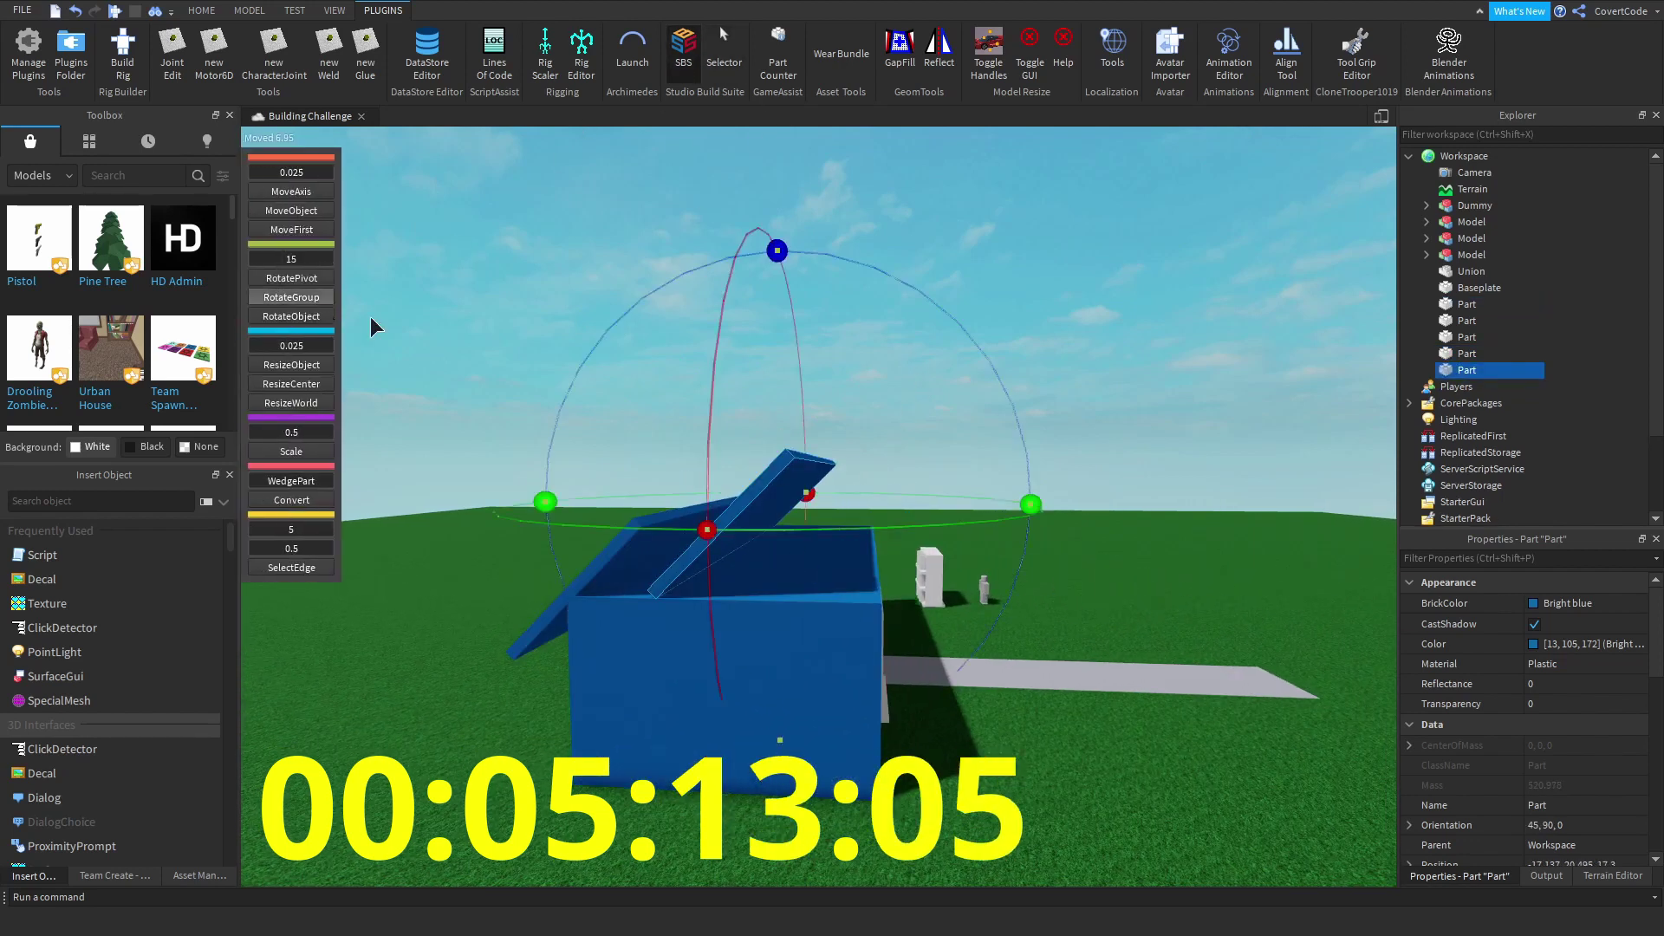
{"action": "left_click_drag", "start_coordinate": [778, 252], "coordinate": [522, 546]}
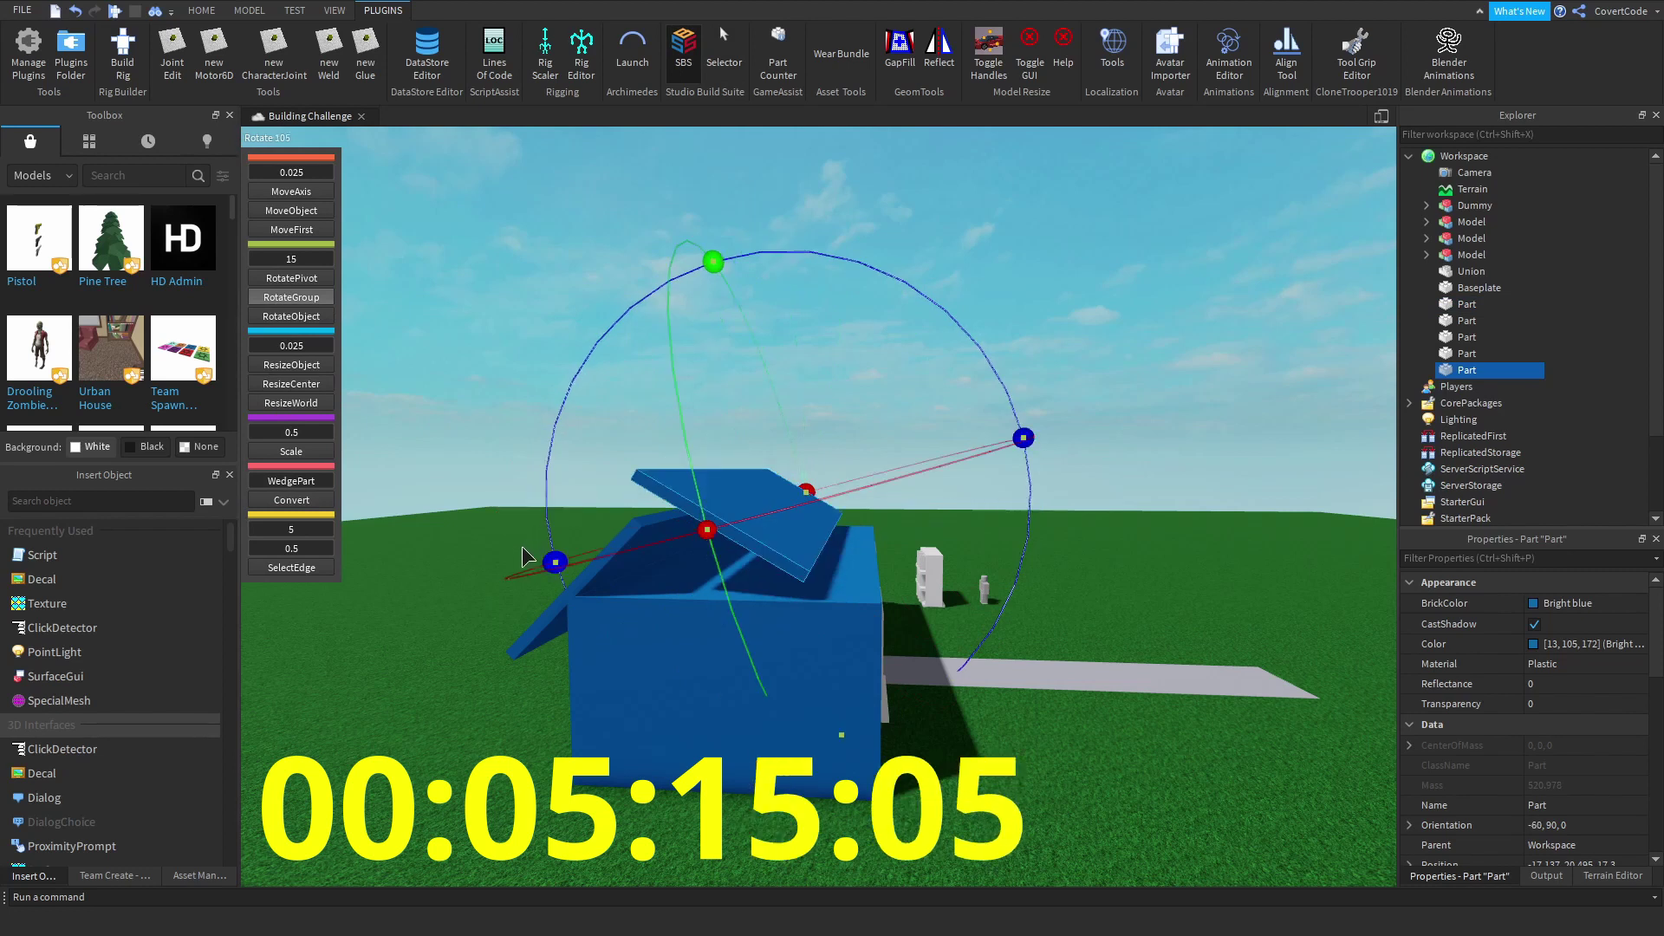
- Move the rotated copy outward and down onto the building's front top edge with MoveAxis
{"action": "left_click", "coordinate": [291, 192]}
{"action": "scroll", "coordinate": [773, 418], "scroll_direction": "up", "scroll_amount": 5}
{"action": "left_click_drag", "start_coordinate": [773, 418], "coordinate": [941, 575]}
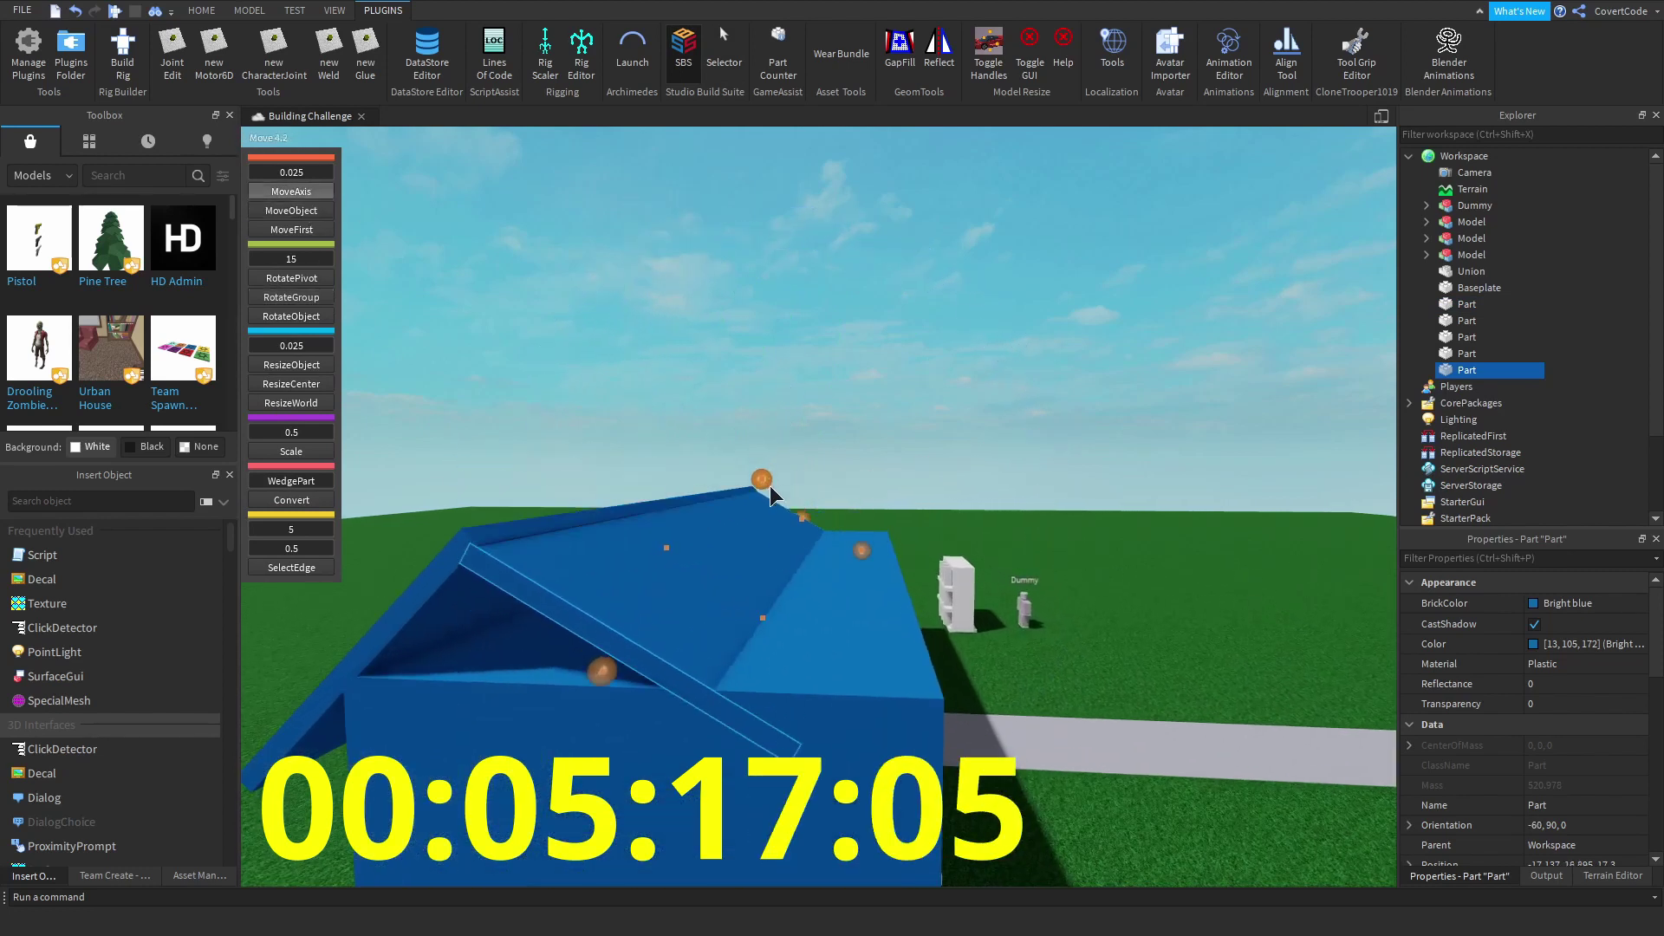
{"action": "left_click_drag", "start_coordinate": [850, 490], "coordinate": [830, 458]}
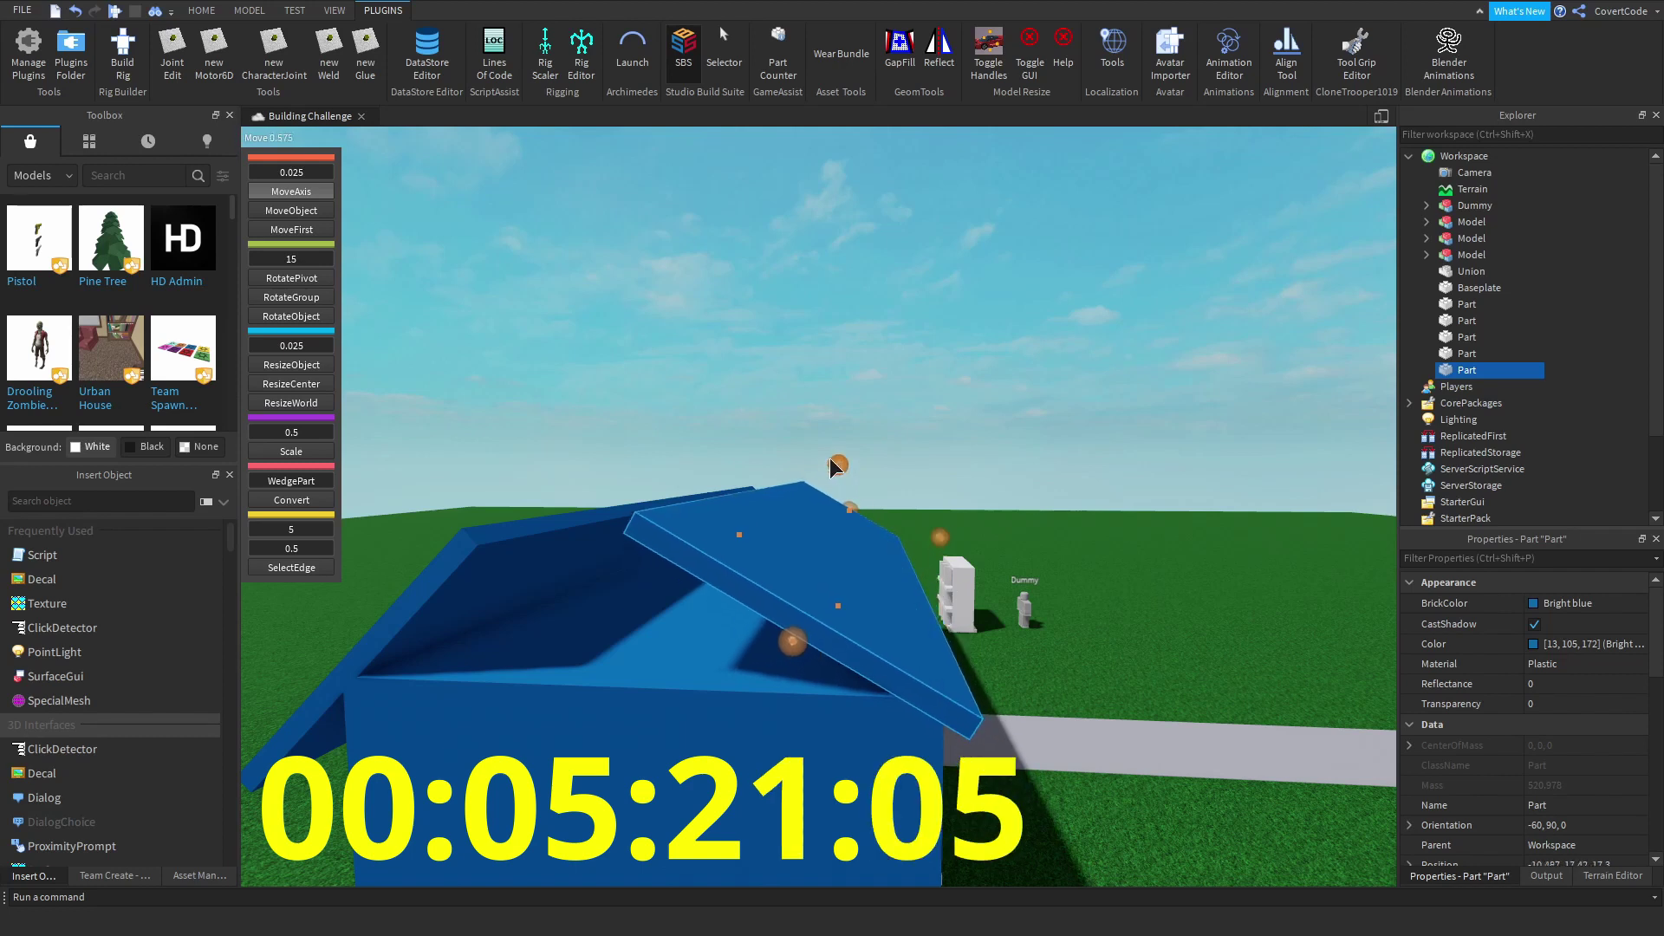
{"action": "scroll", "coordinate": [862, 484], "scroll_direction": "down", "scroll_amount": 3}
{"action": "scroll", "coordinate": [341, 369], "scroll_direction": "up", "scroll_amount": 5}
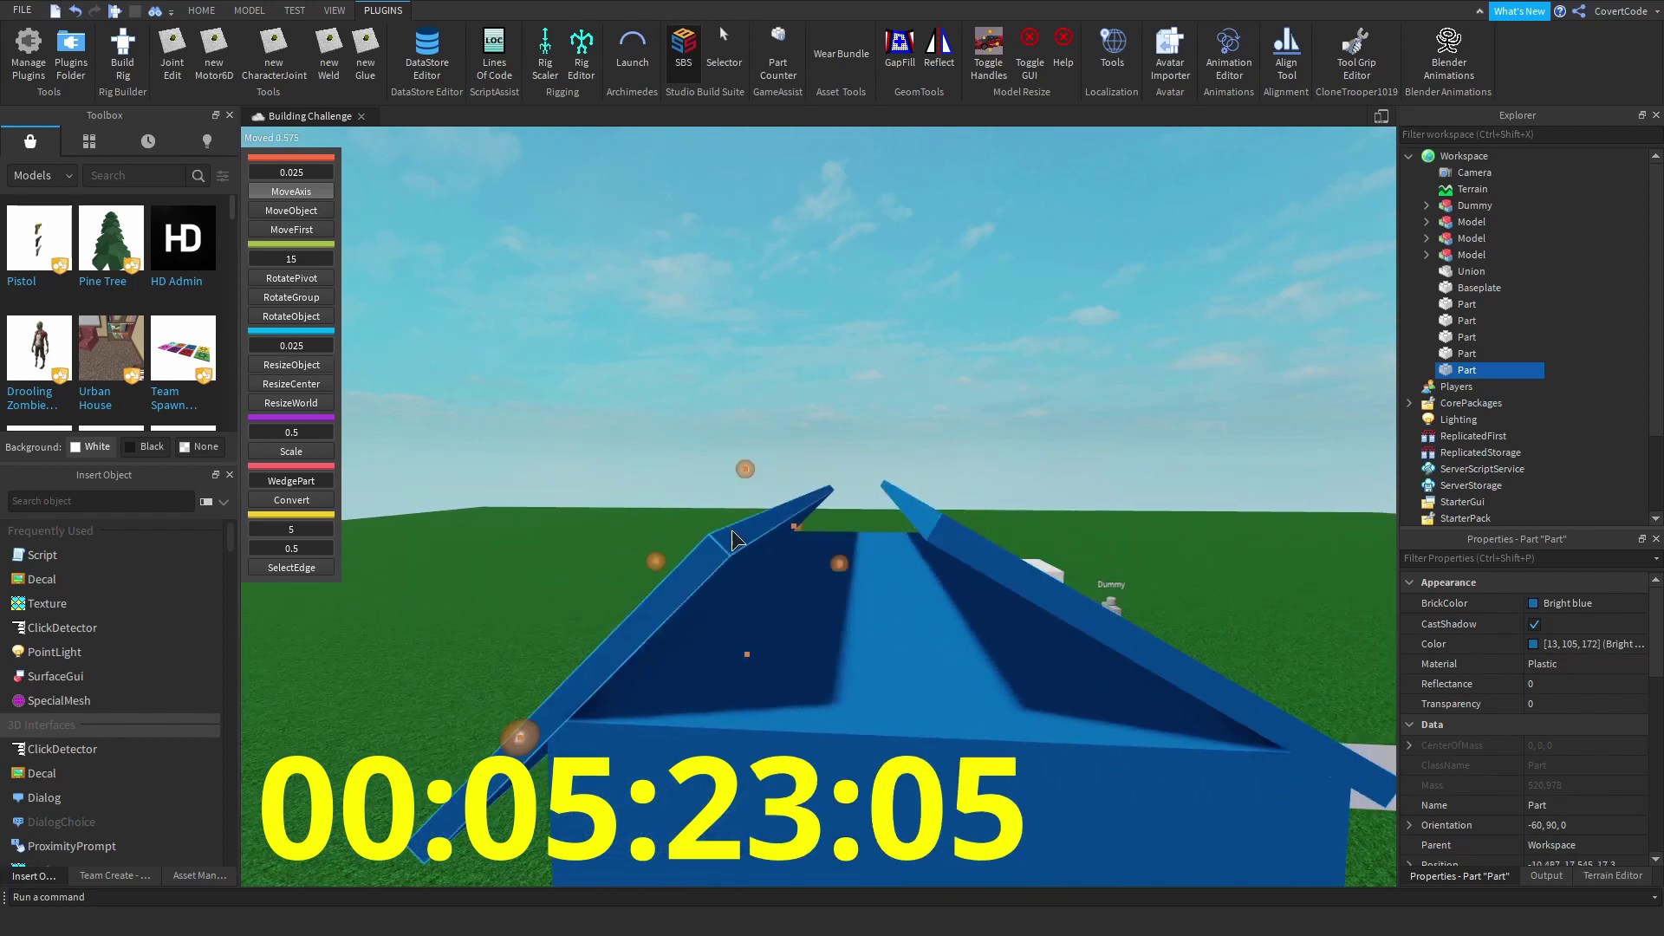
- Try to extend the rear roof slab upward toward the ridge with ResizeObject
{"action": "left_click", "coordinate": [292, 365]}
{"action": "scroll", "coordinate": [832, 477], "scroll_direction": "down", "scroll_amount": 5}
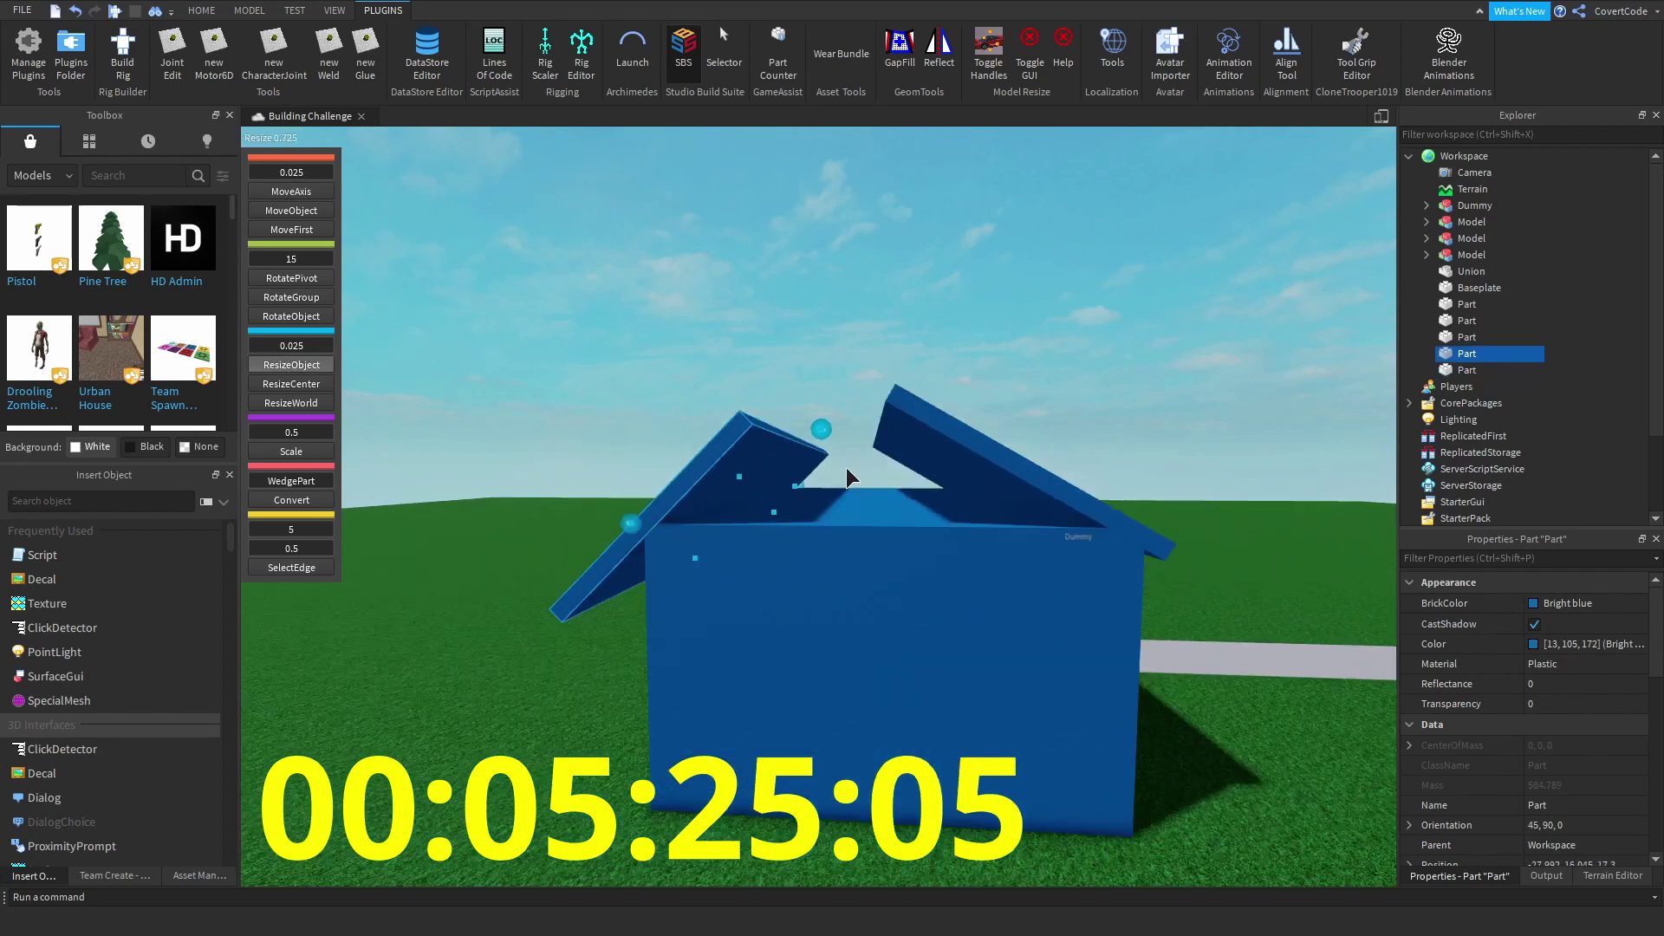
{"action": "left_click_drag", "start_coordinate": [858, 421], "coordinate": [921, 332]}
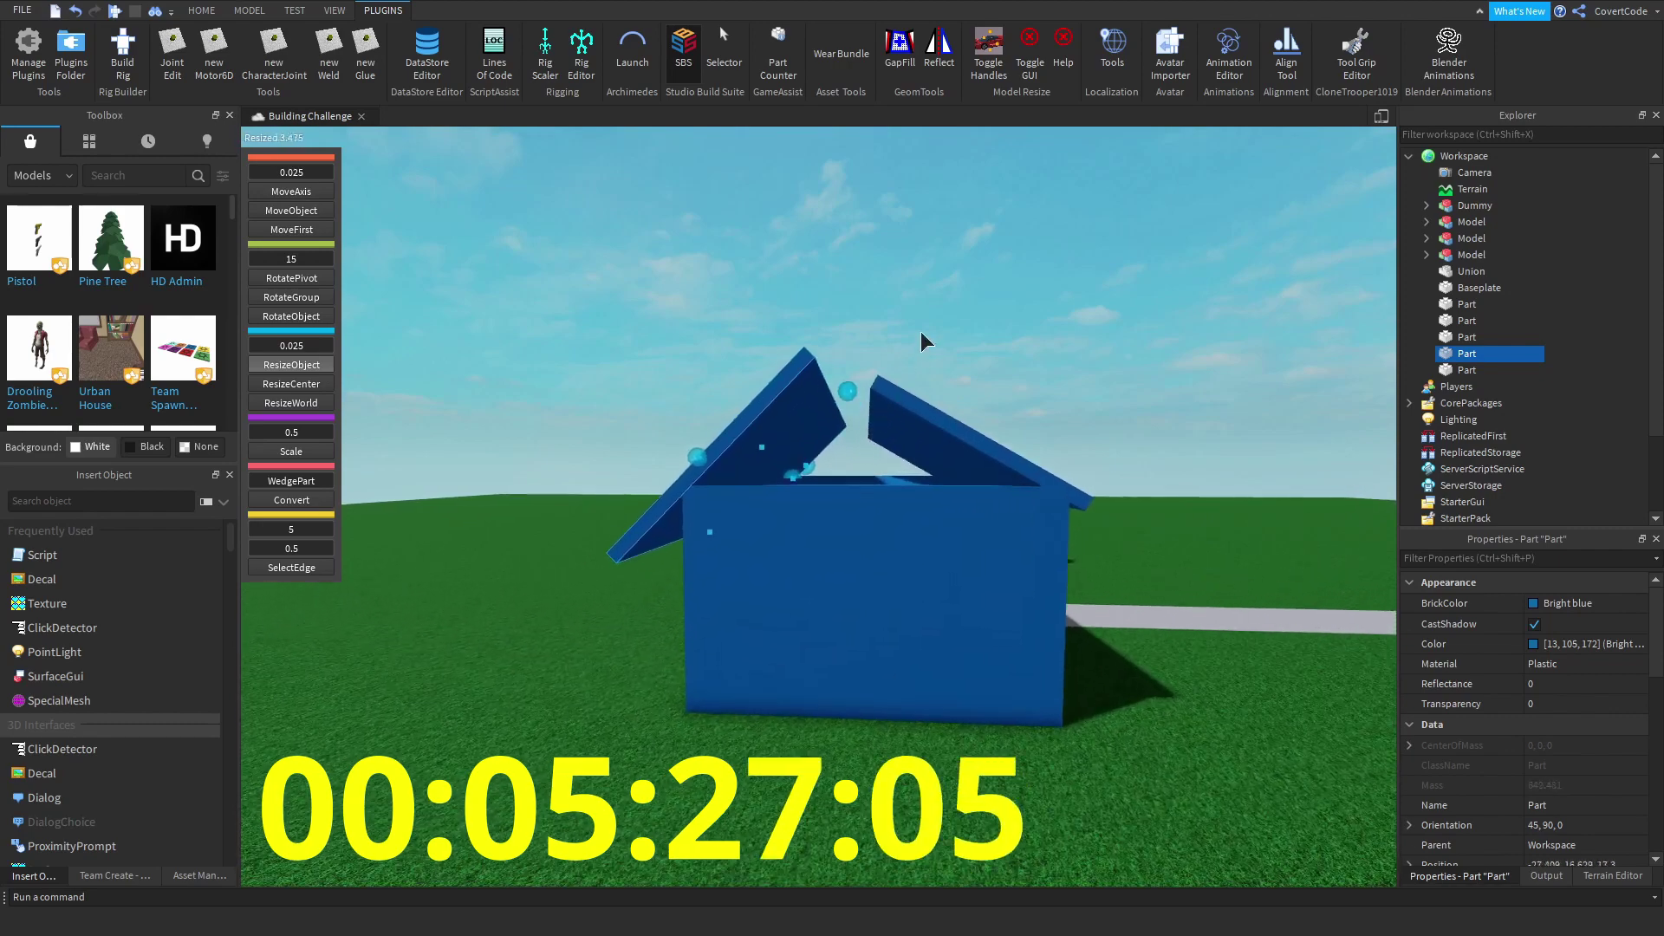
- Steepen the front roof slab by 15 degrees with RotateGroup and move it 2.6 studs outward with MoveAxis
{"action": "left_click", "coordinate": [893, 401]}
{"action": "scroll", "coordinate": [450, 400], "scroll_direction": "up", "scroll_amount": 2}
{"action": "left_click", "coordinate": [291, 297]}
{"action": "key", "text": "d"}
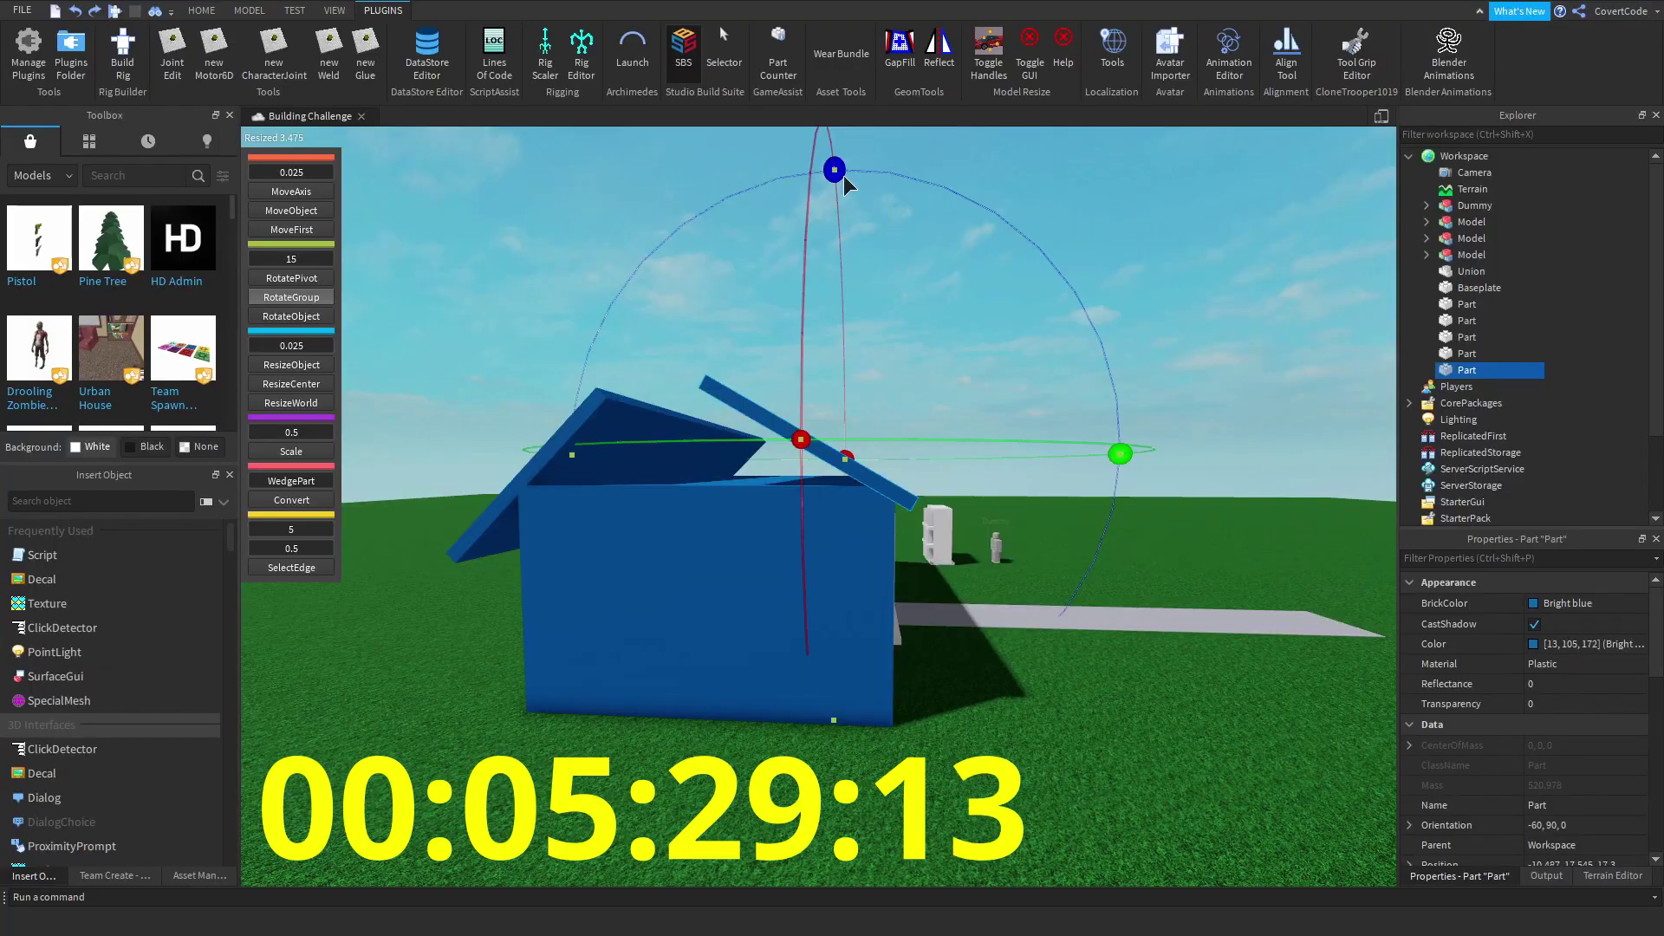
{"action": "left_click_drag", "start_coordinate": [844, 175], "coordinate": [910, 173]}
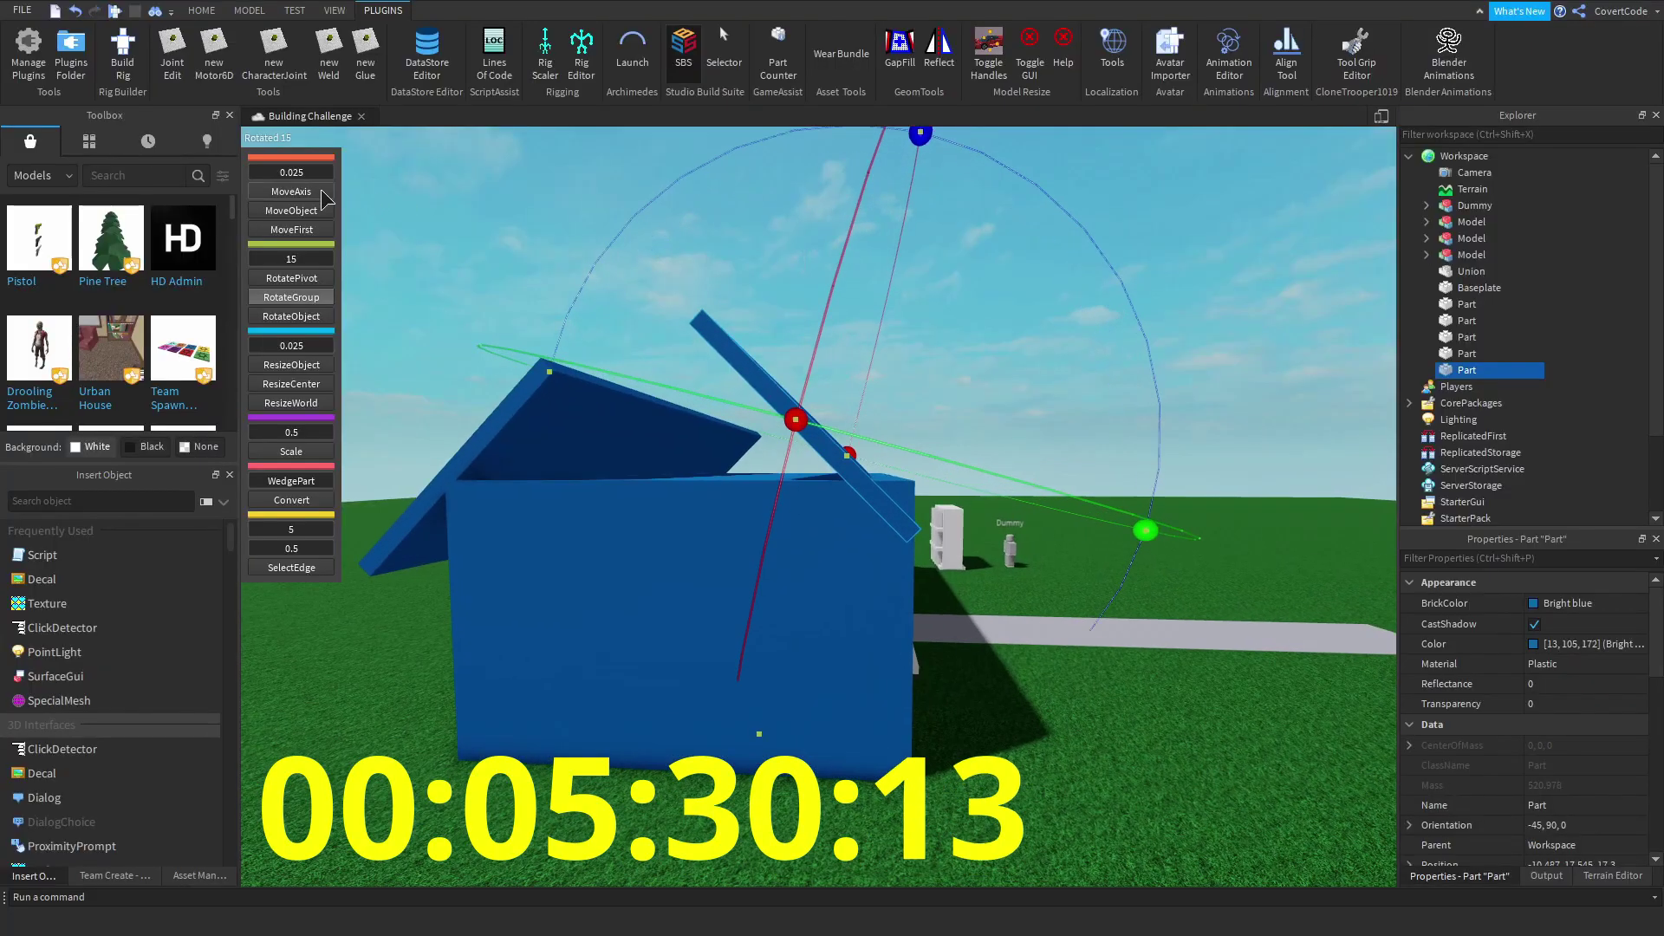
{"action": "left_click_drag", "start_coordinate": [926, 449], "coordinate": [939, 451]}
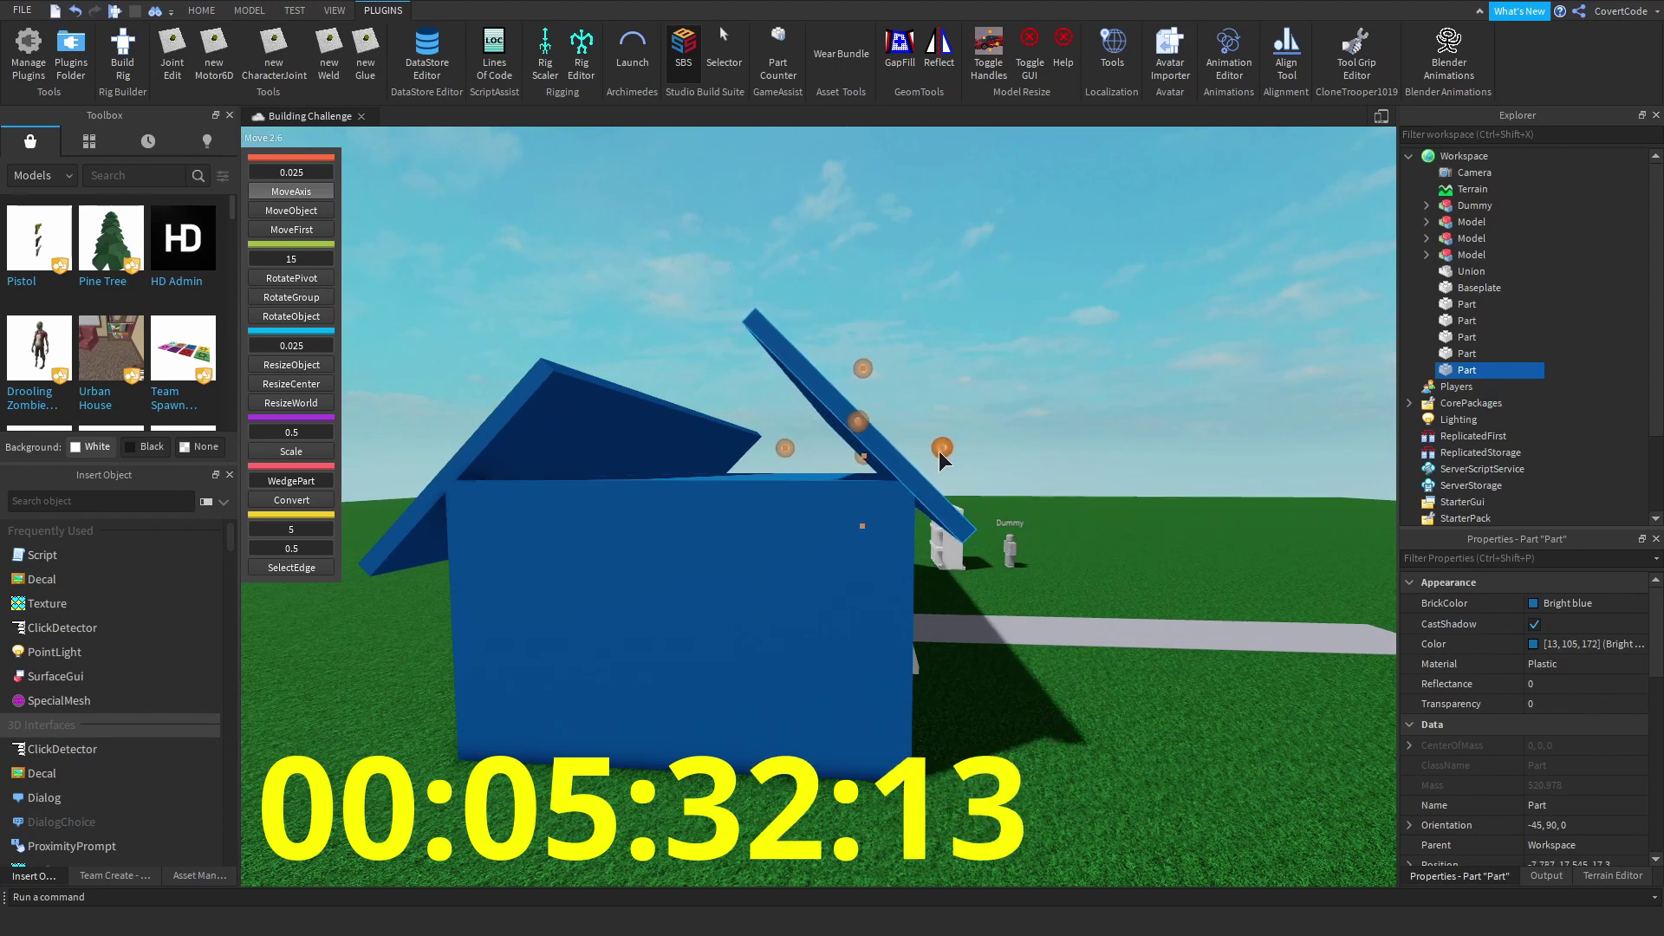
{"action": "scroll", "coordinate": [720, 544], "scroll_direction": "up", "scroll_amount": 5}
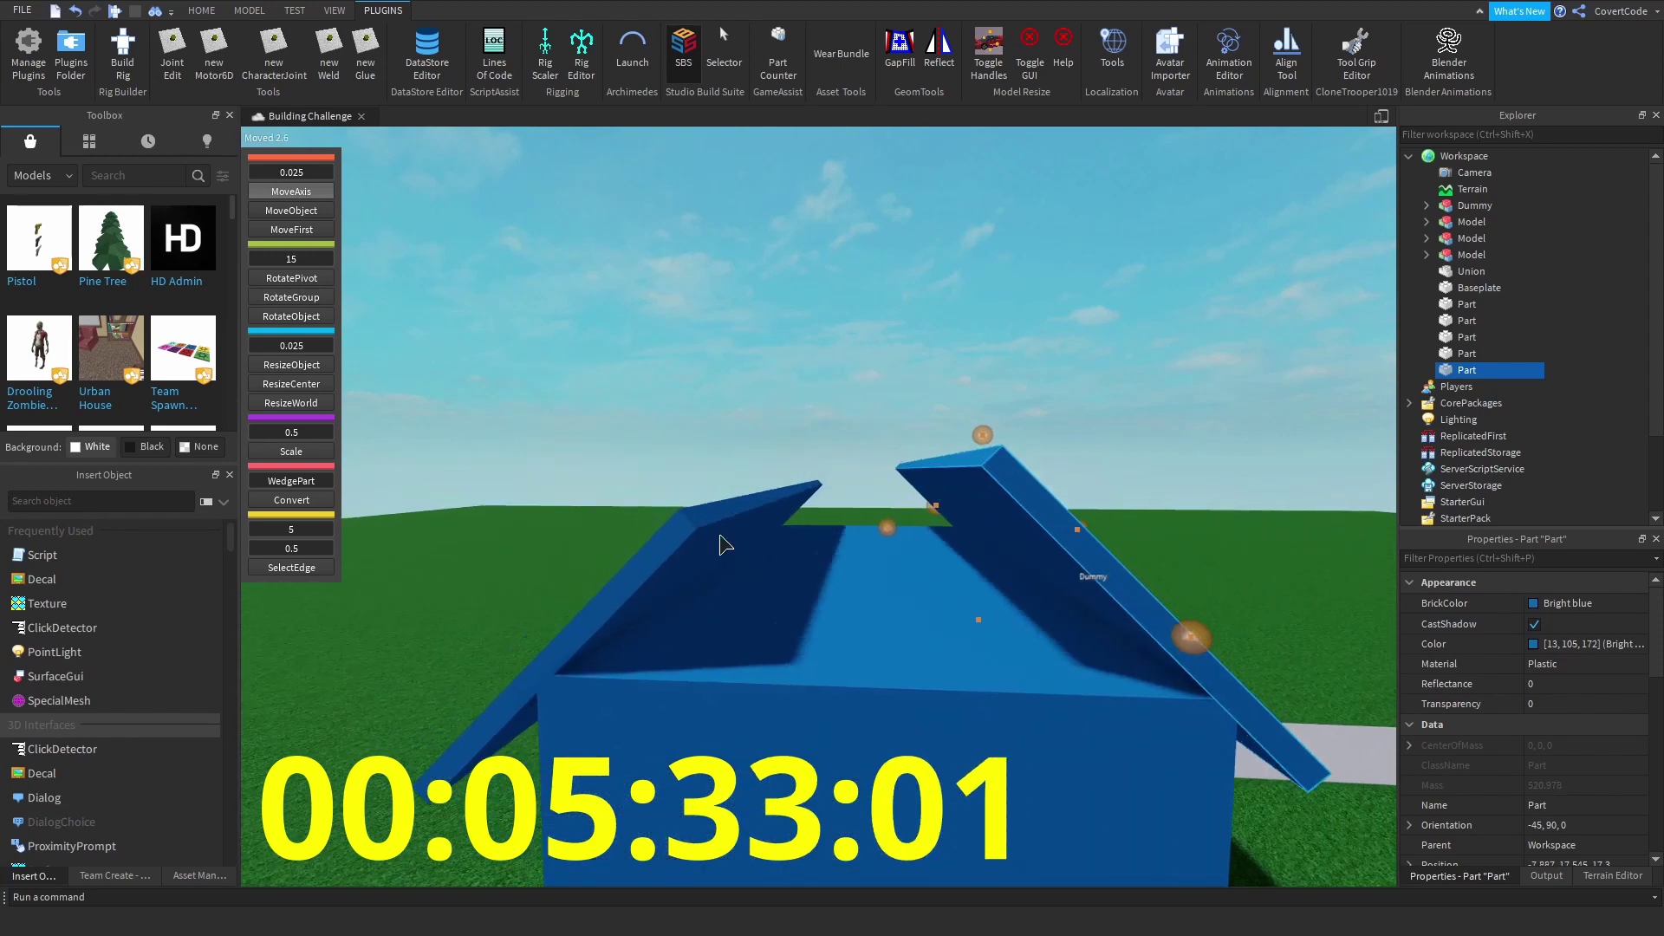
- Extend both roof slabs upward with ResizeObject until they meet at the ridge
{"action": "left_click", "coordinate": [726, 544]}
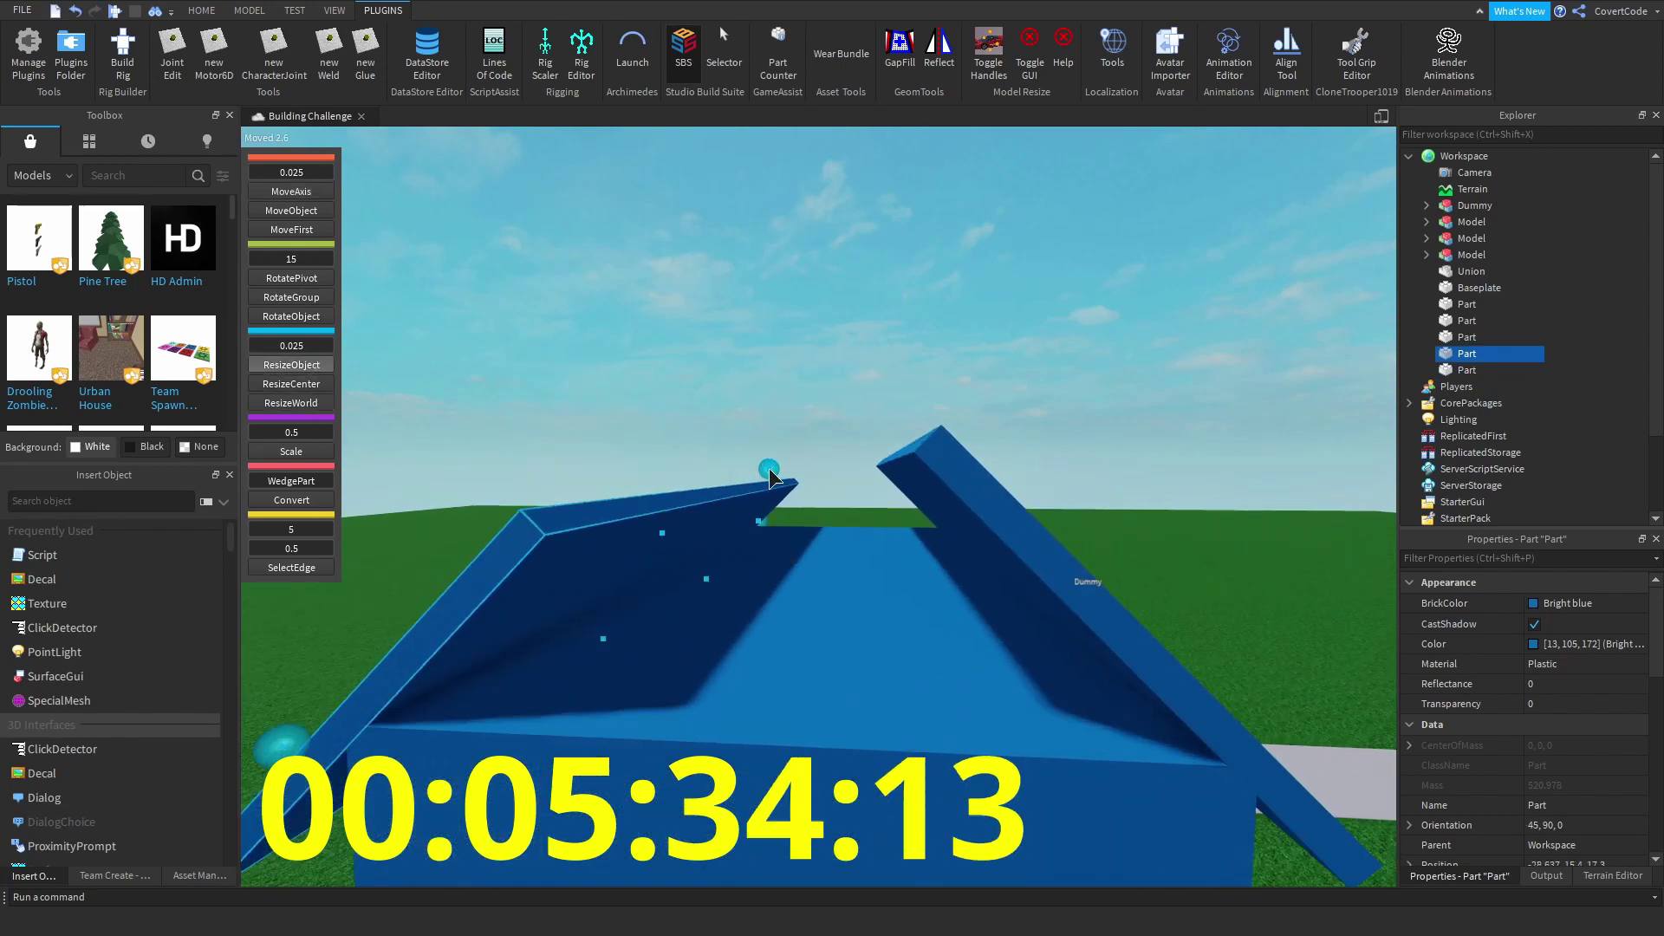
{"action": "left_click", "coordinate": [893, 408]}
{"action": "left_click_drag", "start_coordinate": [893, 407], "coordinate": [861, 387]}
{"action": "left_click", "coordinate": [774, 288]}
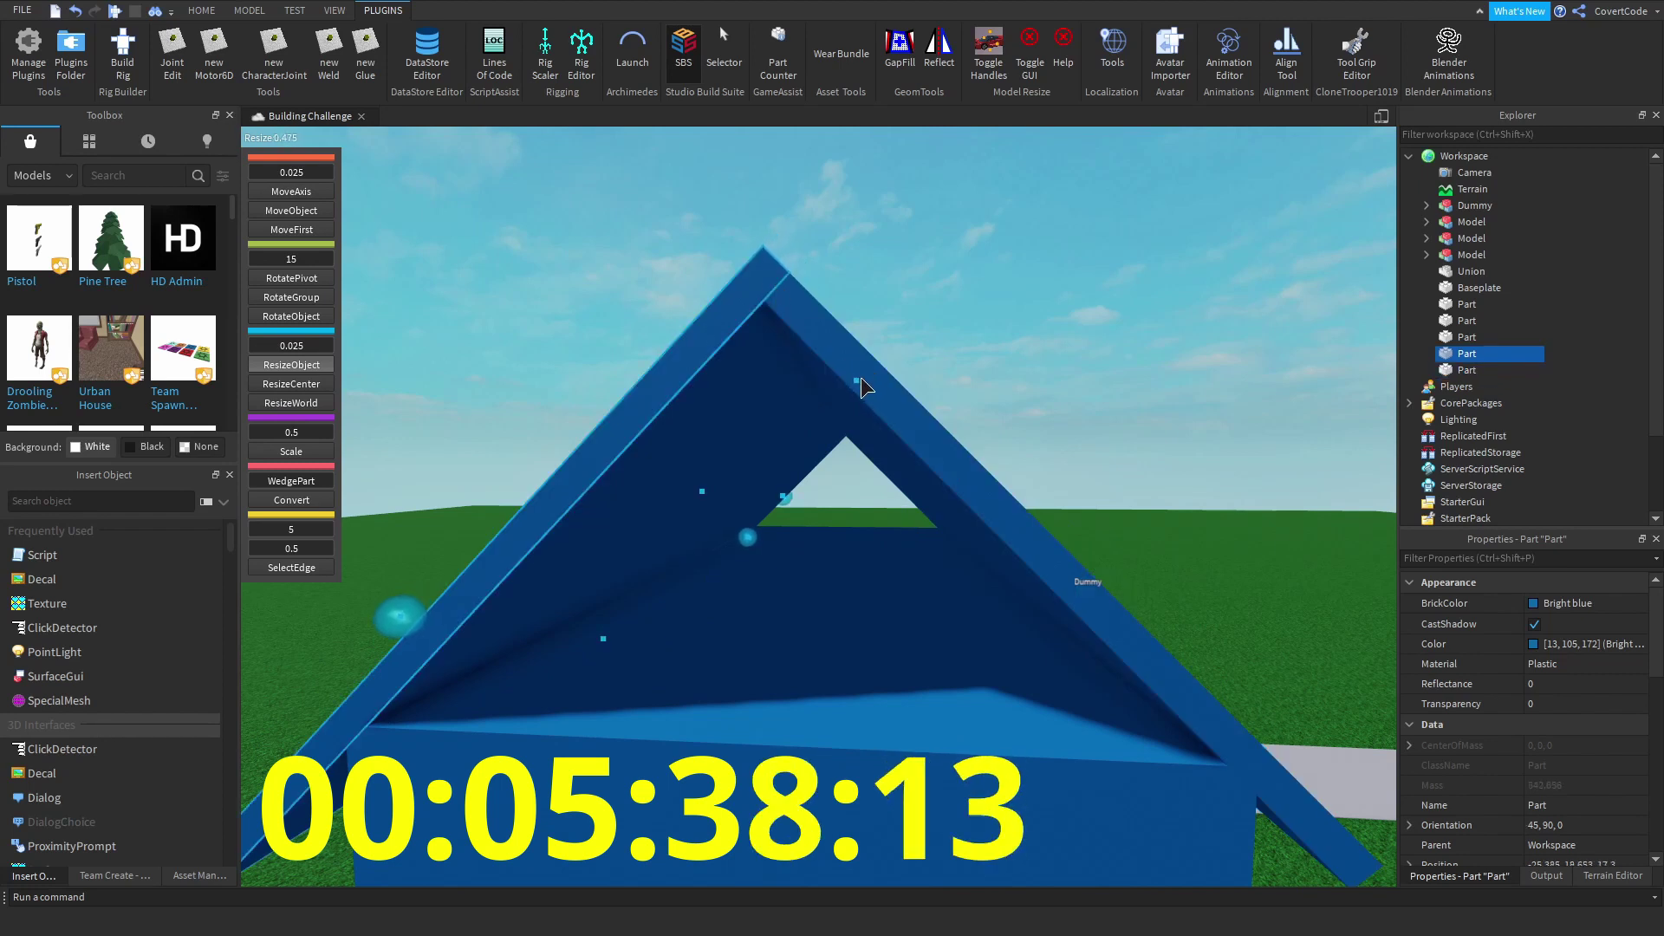
- Set the BrickColor of both roof slabs to Pine Cone
{"action": "scroll", "coordinate": [905, 356], "scroll_direction": "down", "scroll_amount": 5}
{"action": "right_click_drag", "start_coordinate": [782, 223], "coordinate": [782, 223]}
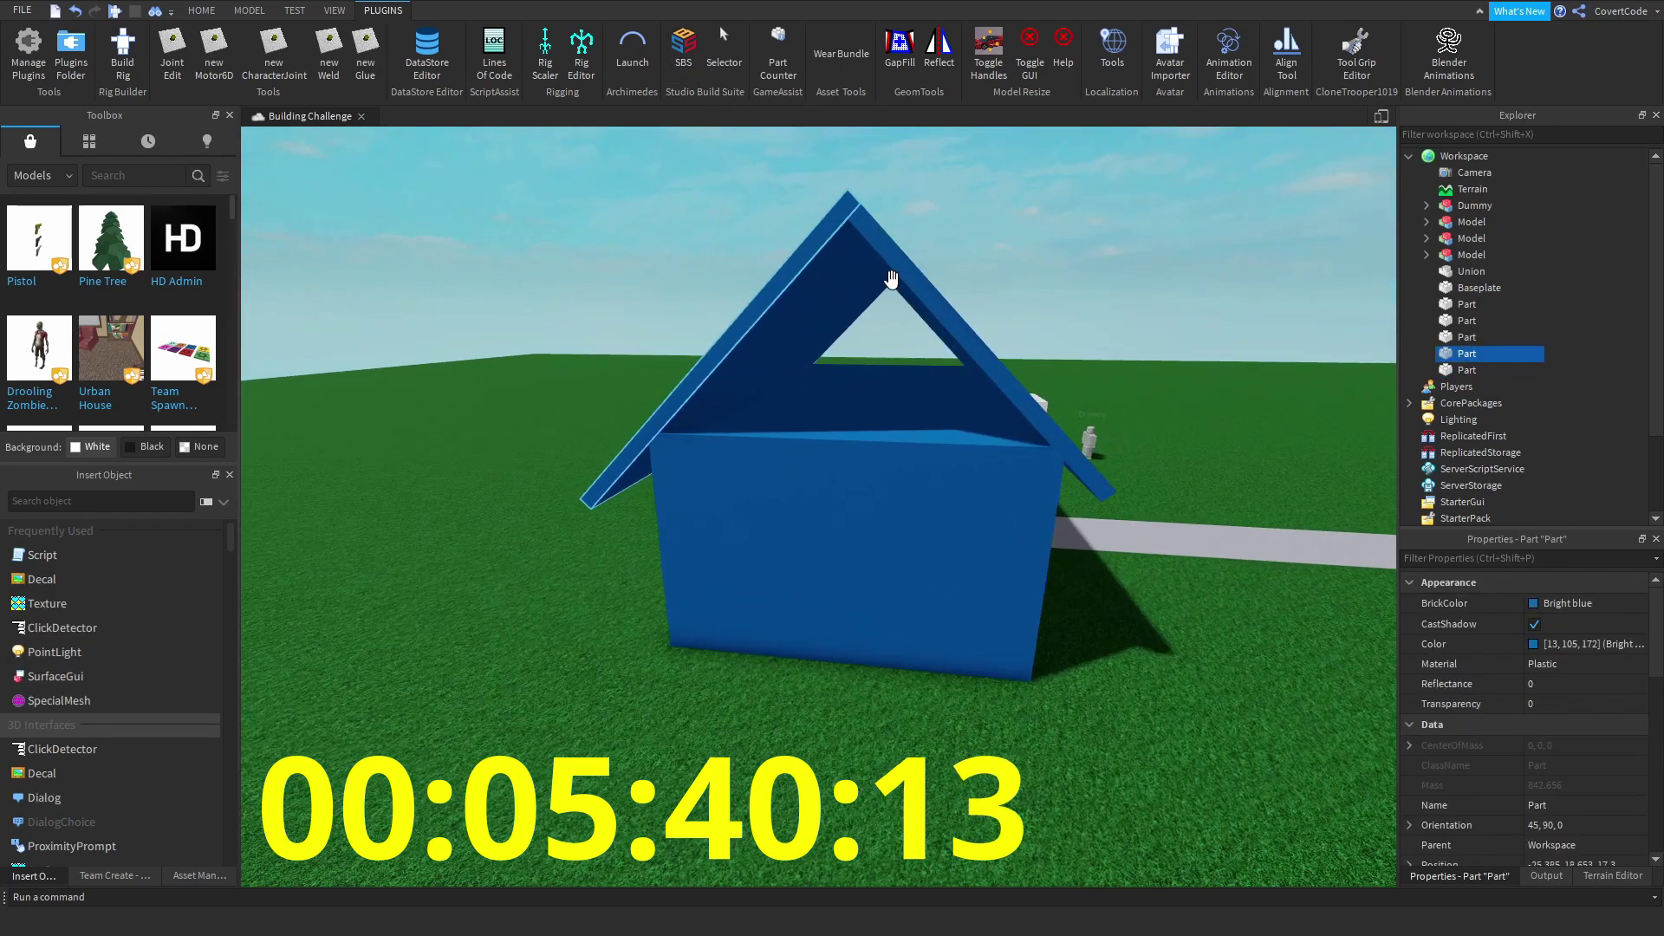
{"action": "left_click", "coordinate": [1467, 370], "text": "ctrl"}
{"action": "left_click", "coordinate": [1569, 603]}
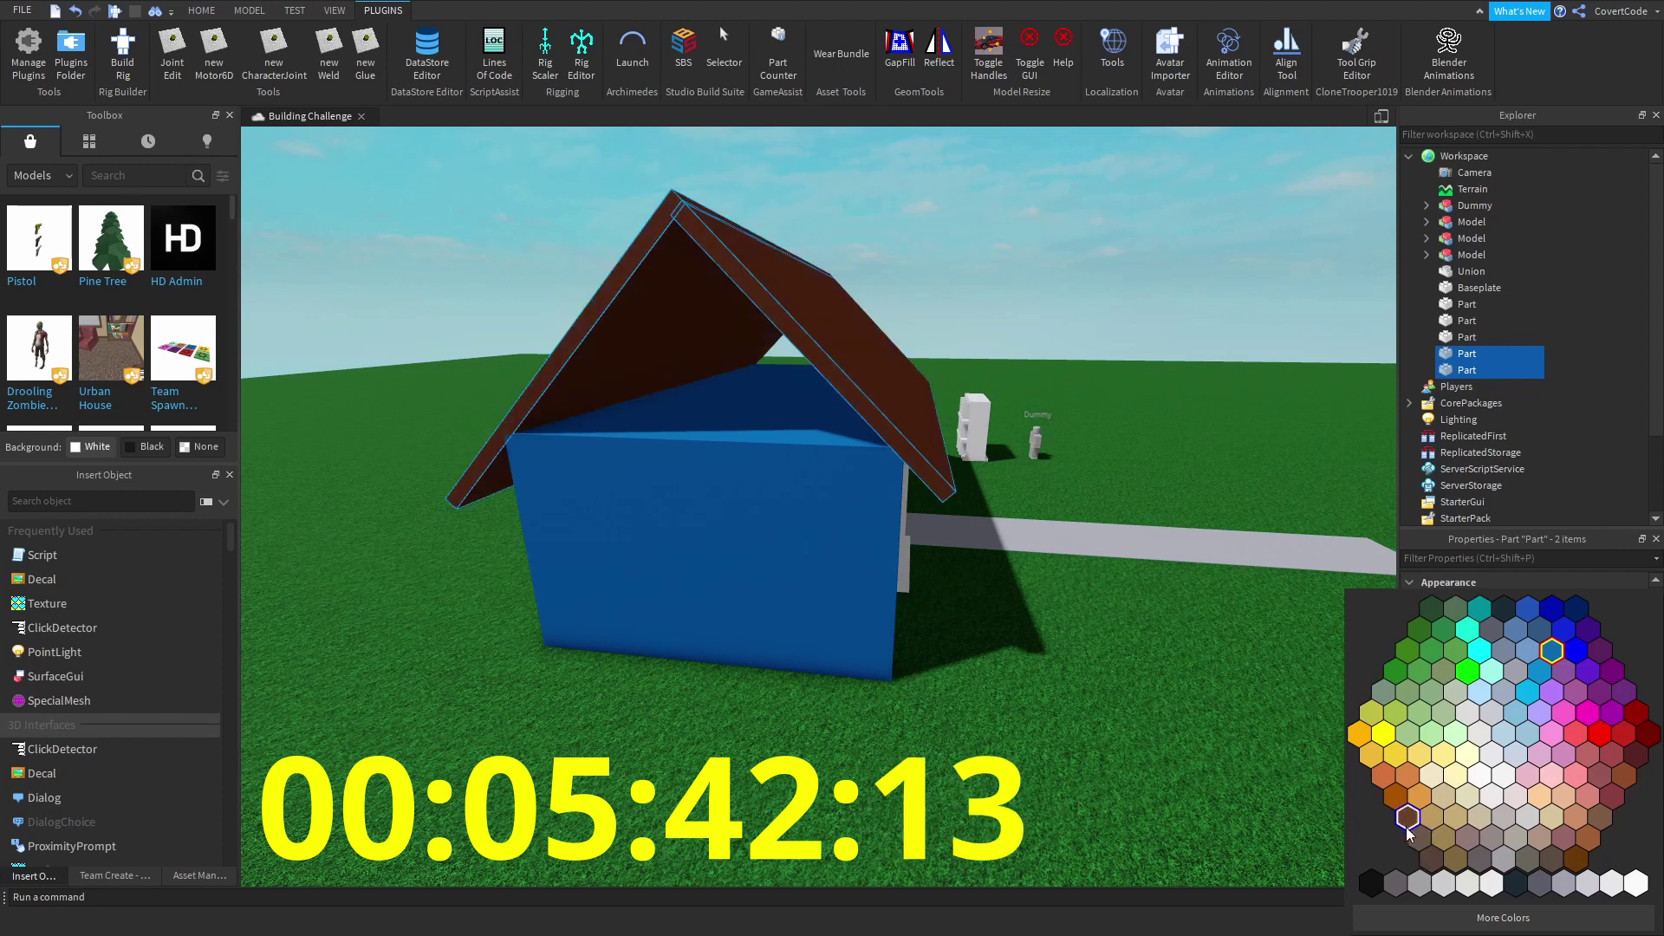
{"action": "left_click", "coordinate": [1378, 763]}
{"action": "right_click_drag", "start_coordinate": [1183, 499], "coordinate": [1184, 499]}
- Set the BrickColor of both roof slabs to CGA brown
{"action": "left_click", "coordinate": [765, 428]}
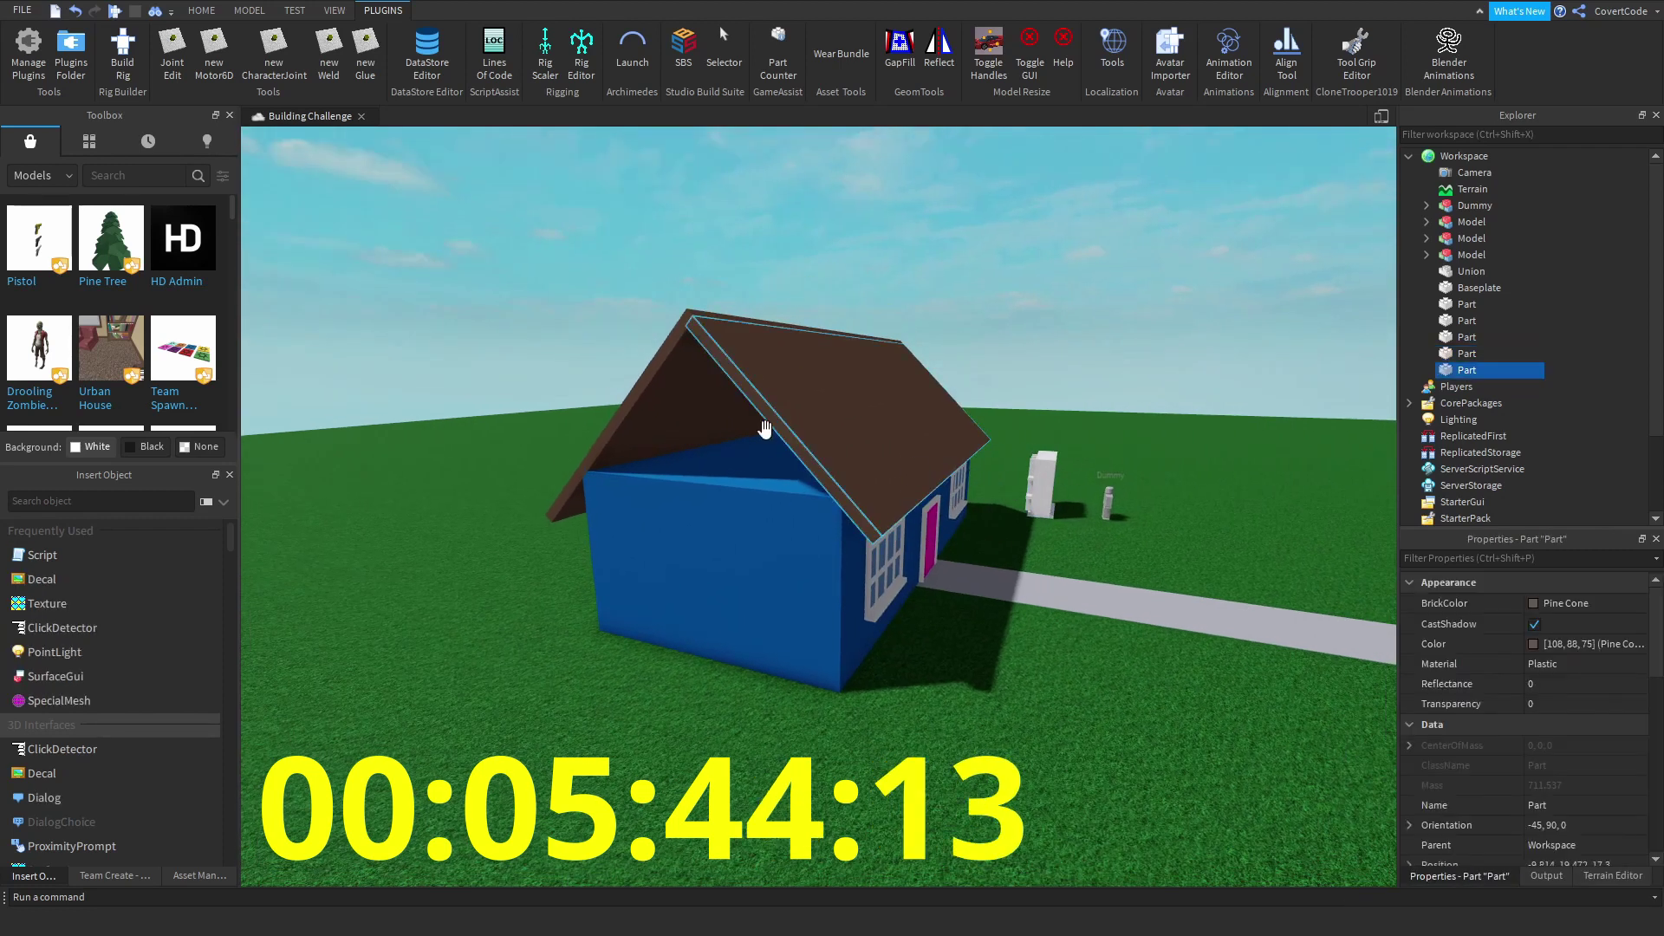
{"action": "left_click", "coordinate": [1561, 603]}
{"action": "left_click", "coordinate": [1595, 702]}
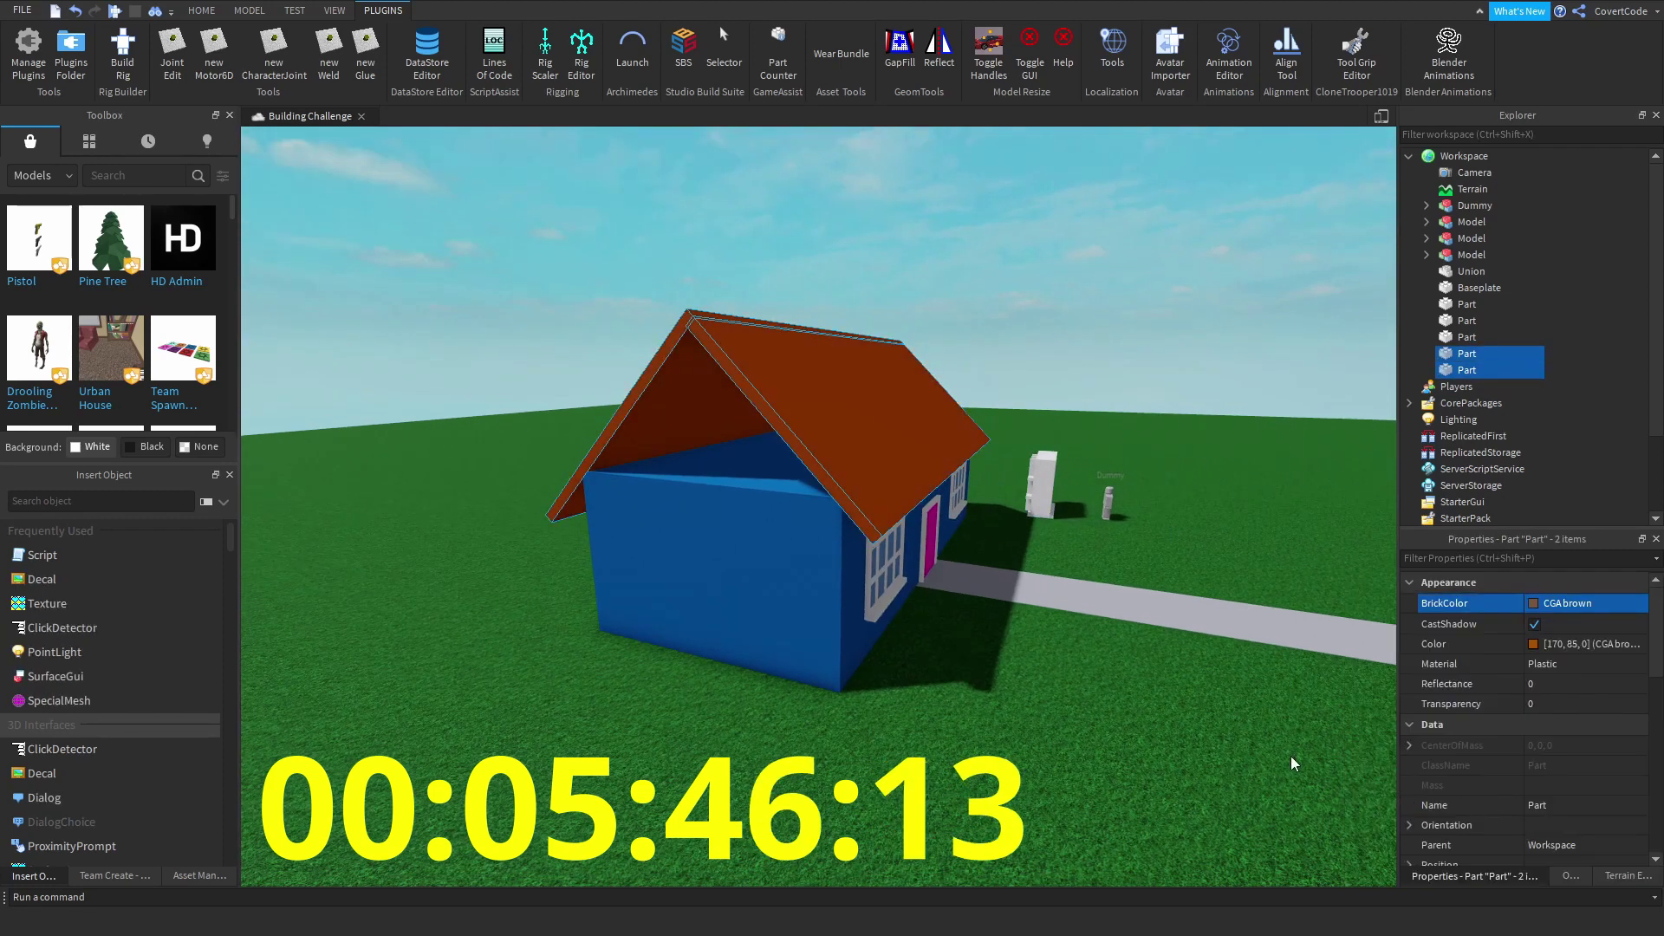
{"action": "left_click", "coordinate": [1040, 683]}
{"action": "right_click_drag", "start_coordinate": [1040, 683], "coordinate": [781, 606]}
{"action": "left_click", "coordinate": [781, 606]}
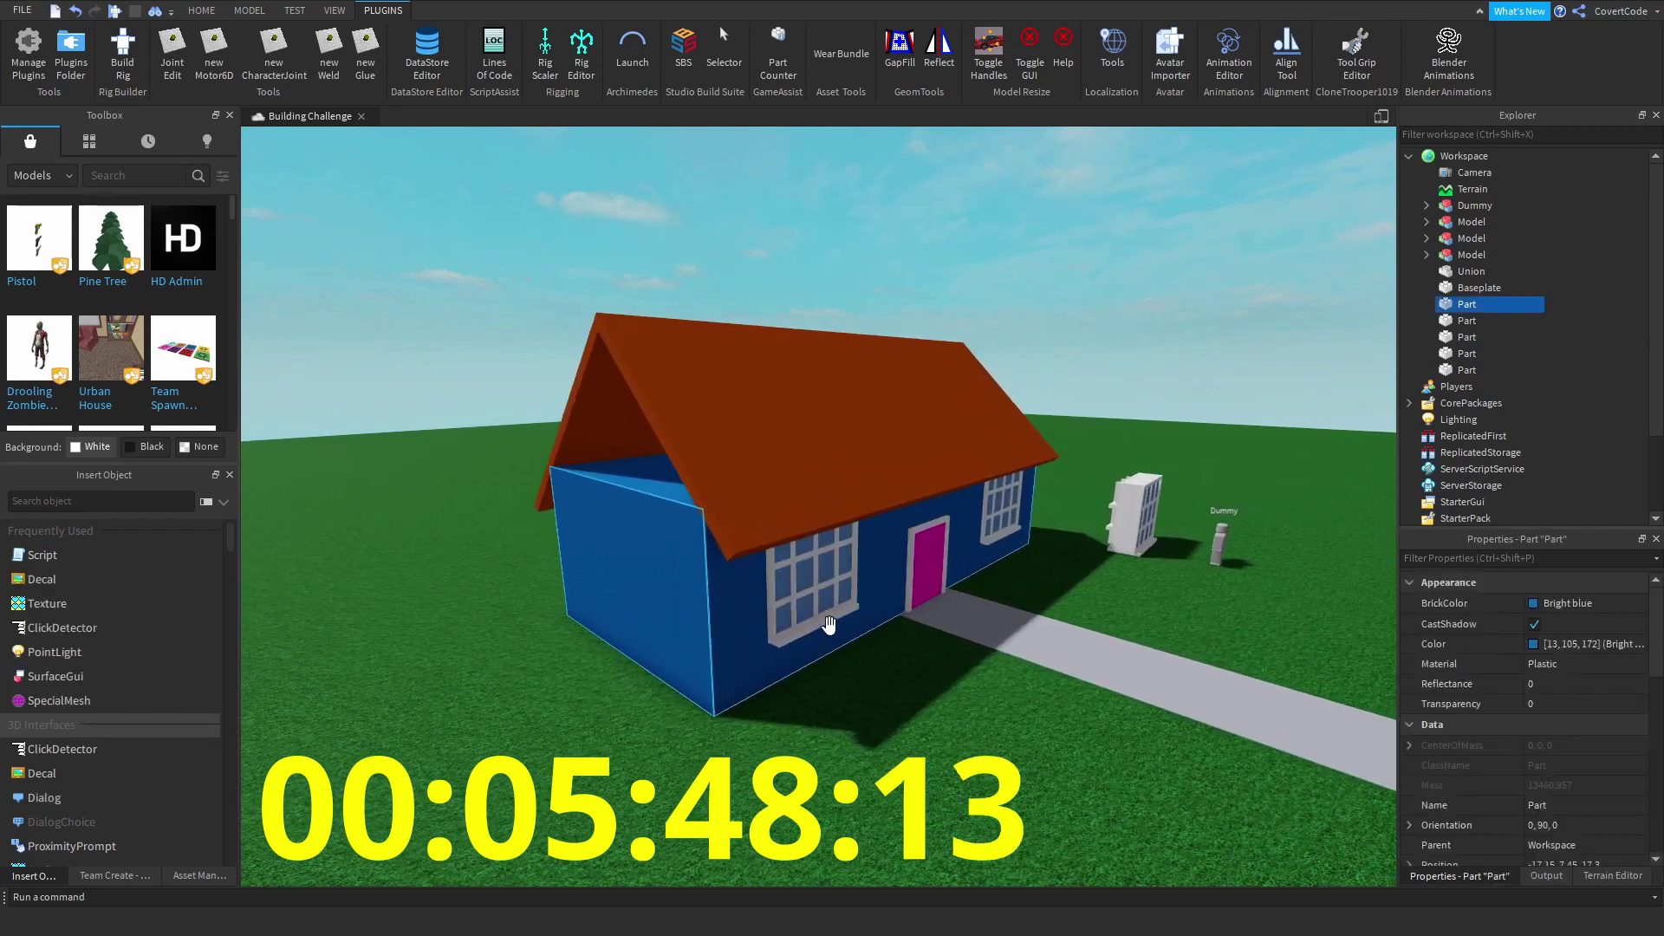
{"action": "left_click", "coordinate": [791, 408], "text": "ctrl"}
{"action": "left_click", "coordinate": [762, 372], "text": "ctrl"}
{"action": "right_click_drag", "start_coordinate": [763, 372], "coordinate": [832, 390]}
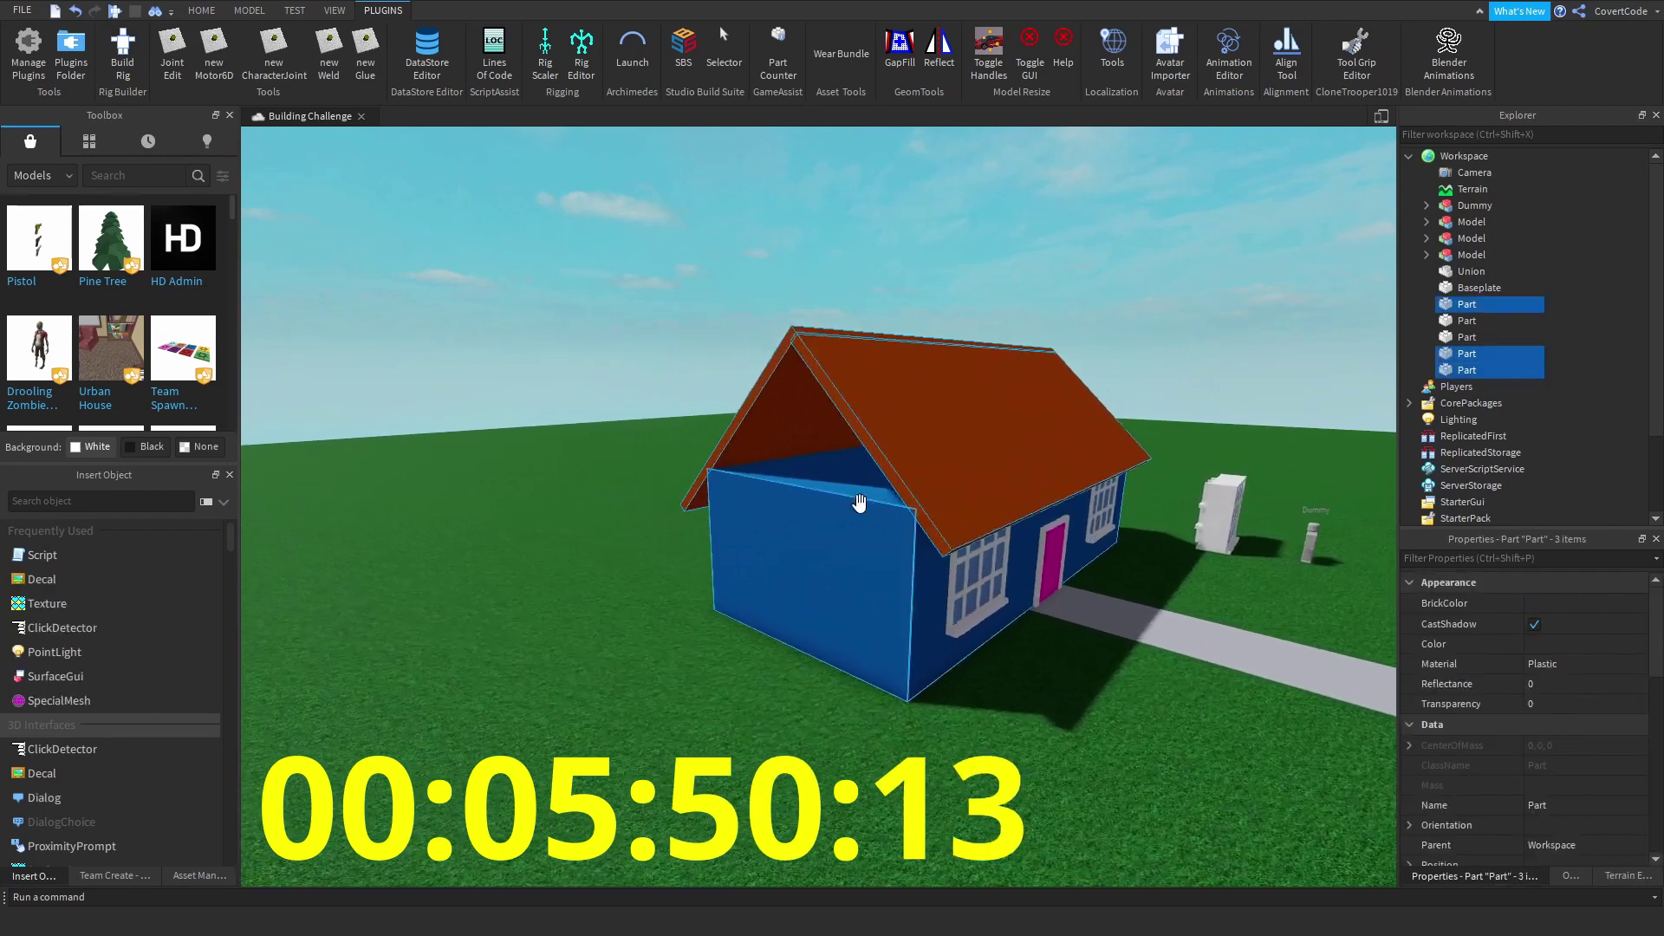
- Duplicate the building block and fit the copy on top of the walls up to the roof ridge height with ResizeObject
{"action": "scroll", "coordinate": [841, 275], "scroll_direction": "up", "scroll_amount": 2}
{"action": "left_click", "coordinate": [814, 468]}
{"action": "right_click_drag", "start_coordinate": [814, 468], "coordinate": [843, 453]}
{"action": "key", "text": "ctrl+d"}
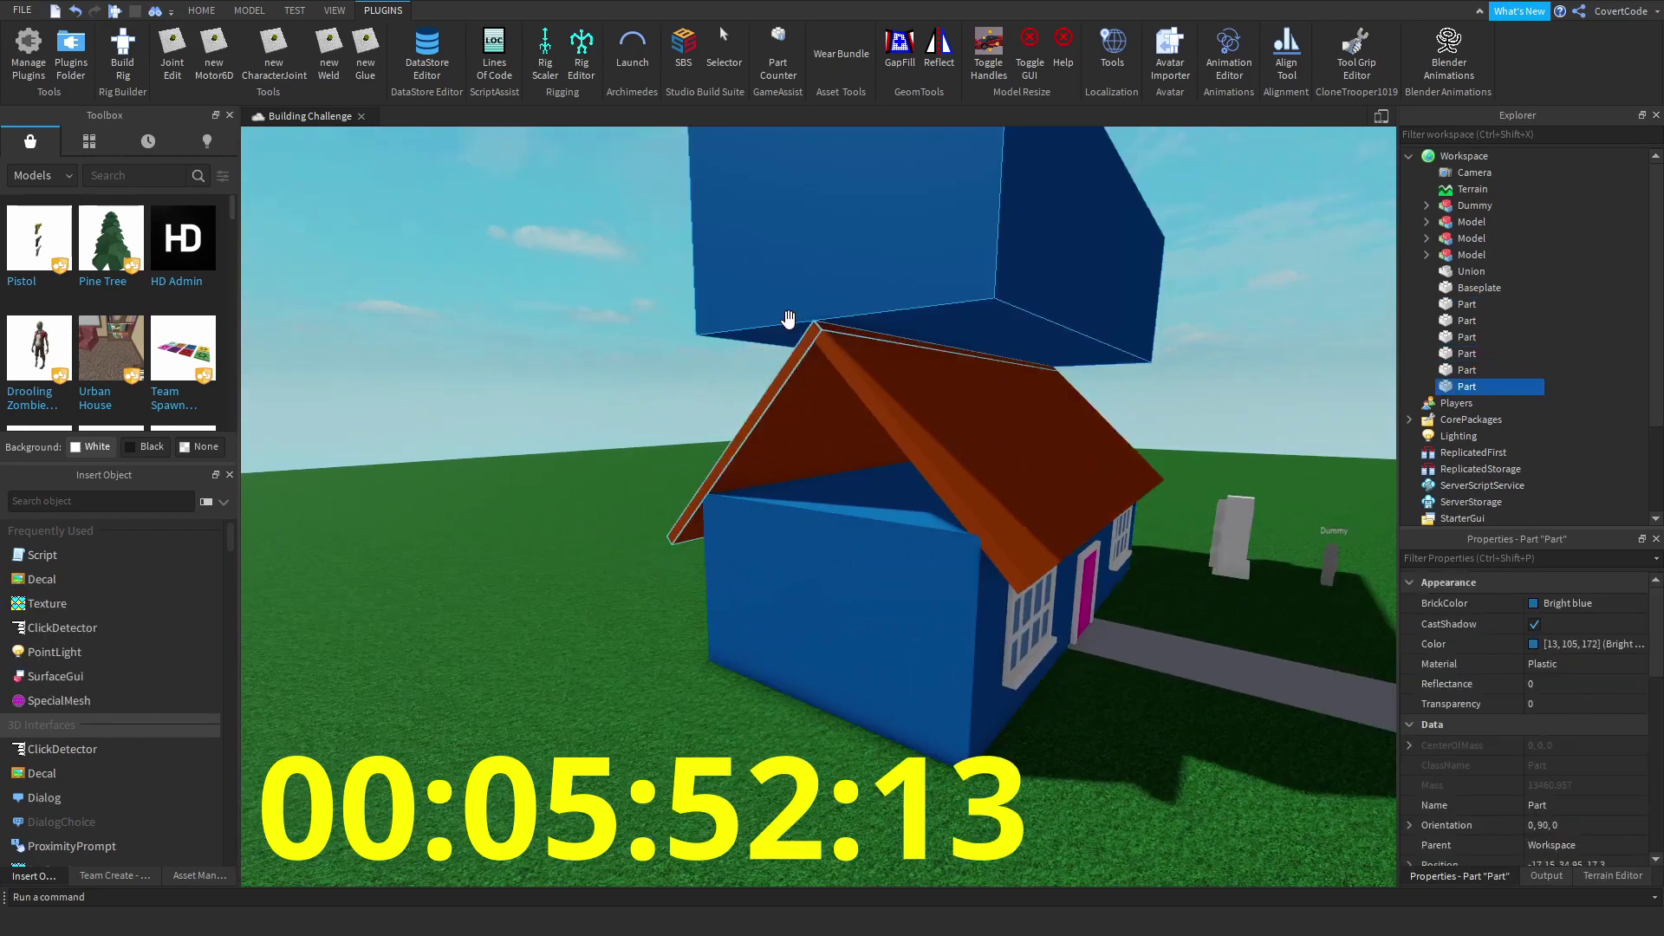
{"action": "left_click", "coordinate": [672, 64]}
{"action": "left_click_drag", "start_coordinate": [1018, 316], "coordinate": [940, 460]}
{"action": "scroll", "coordinate": [881, 360], "scroll_direction": "down", "scroll_amount": 2}
{"action": "scroll", "coordinate": [892, 468], "scroll_direction": "up", "scroll_amount": 2}
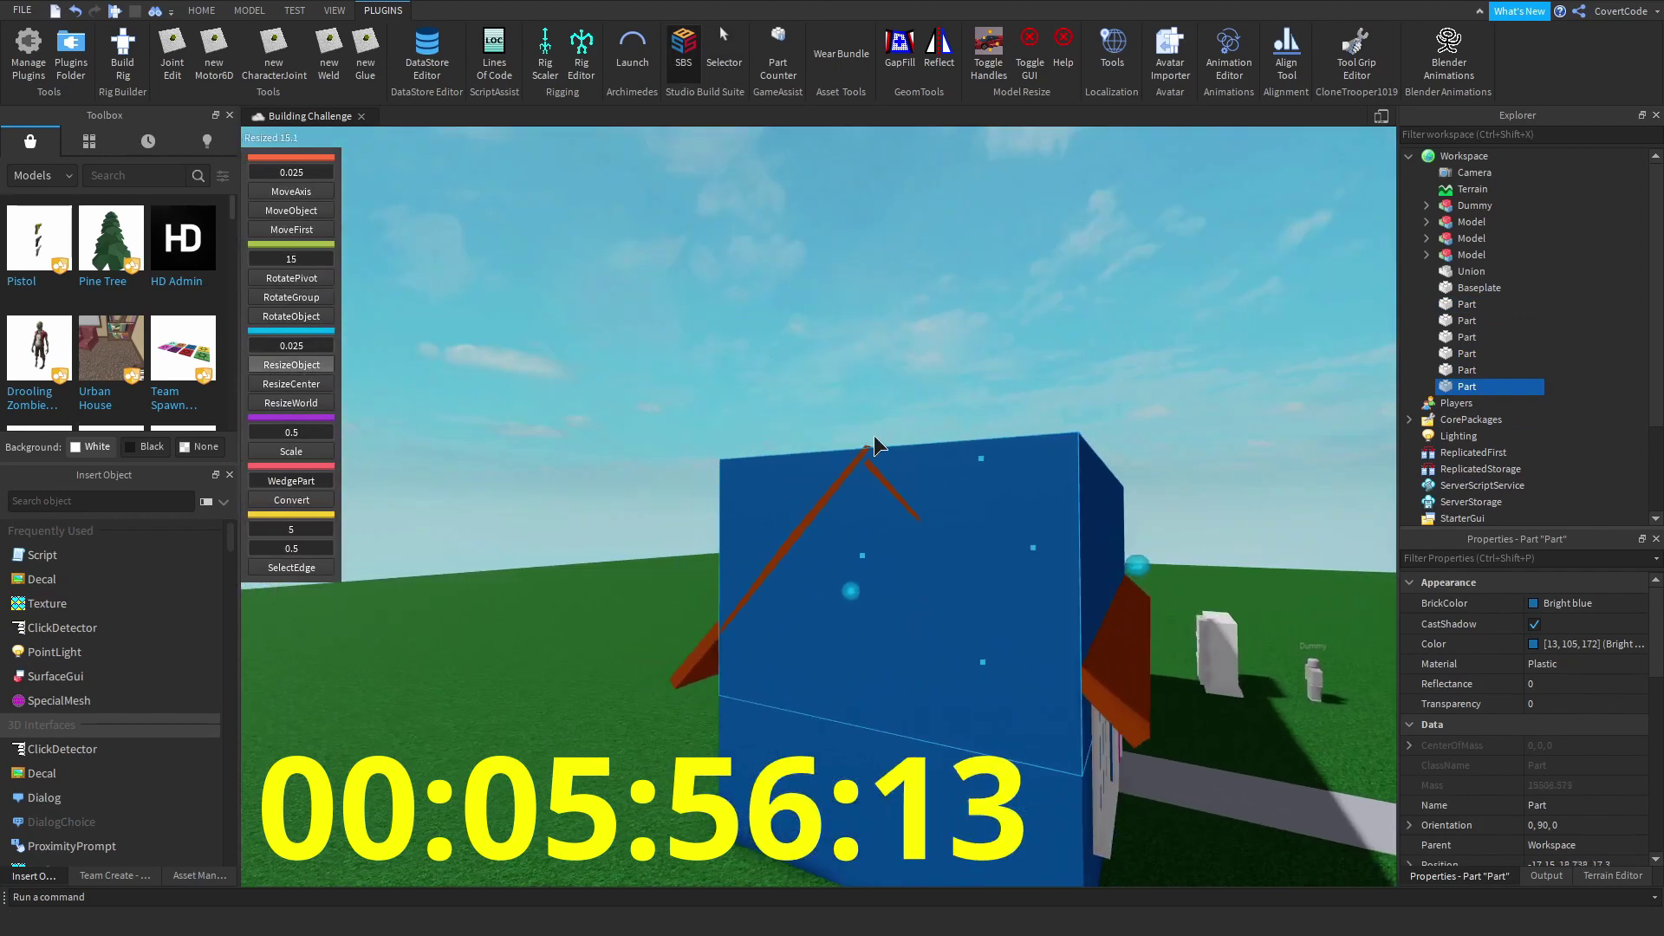
- Lengthen both roof slabs slightly with ResizeCenter so they overhang the building's gable ends
{"action": "right_click_drag", "start_coordinate": [874, 435], "coordinate": [914, 474]}
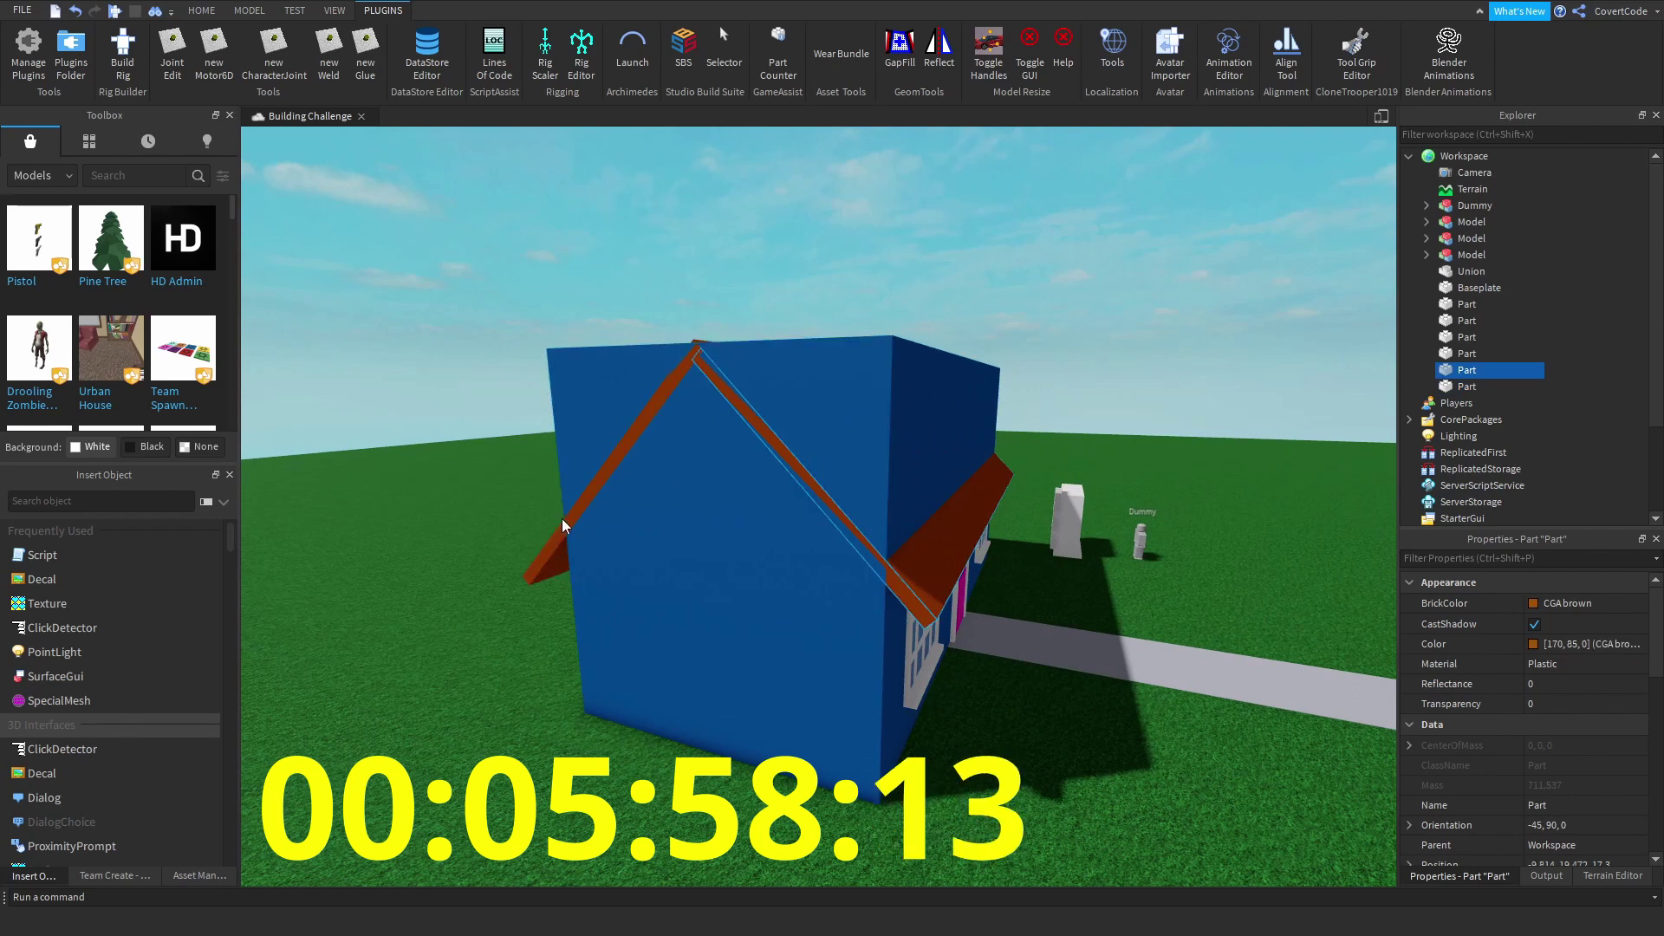
{"action": "left_click", "coordinate": [698, 76]}
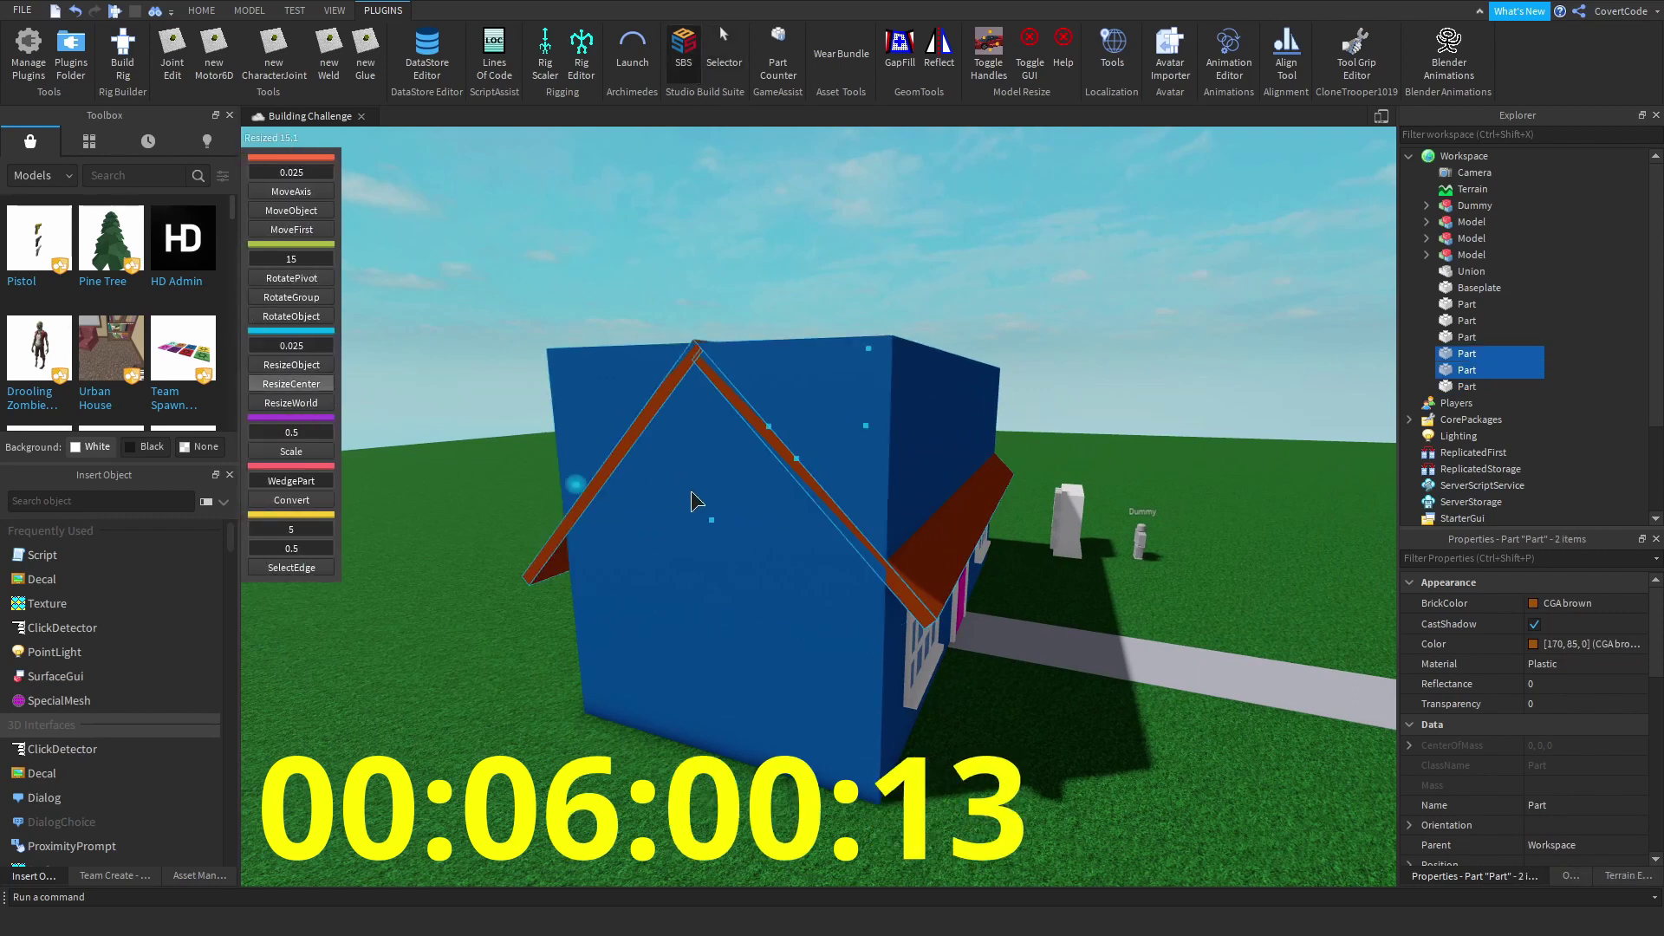
{"action": "left_click", "coordinate": [682, 65]}
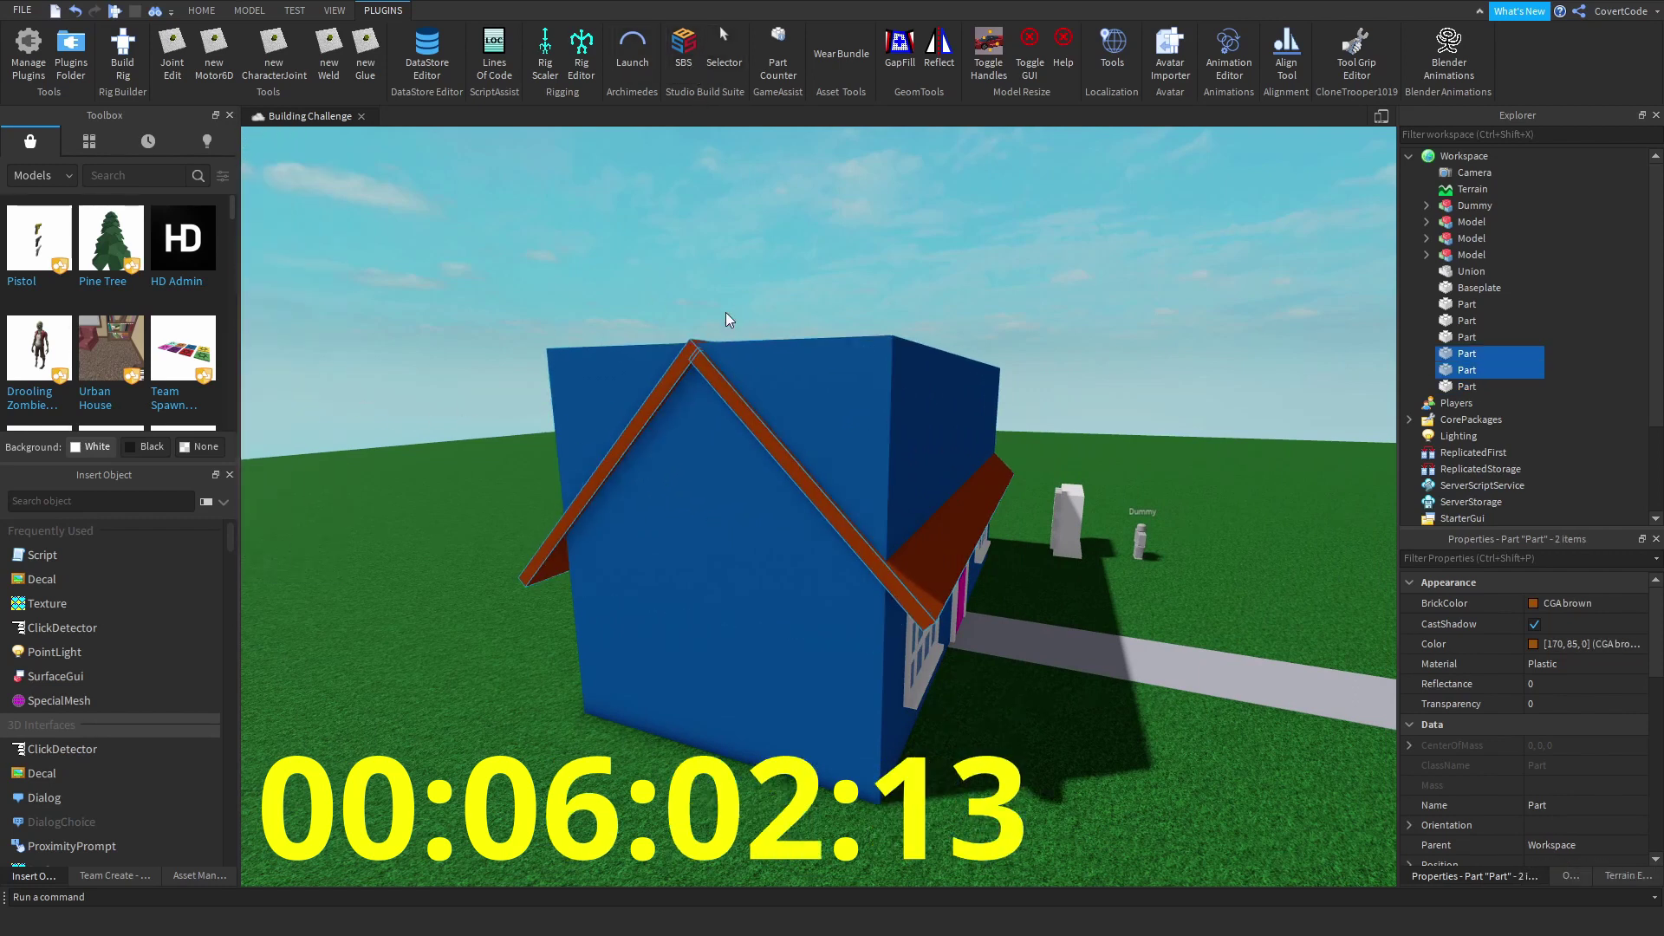
- Duplicate the two brown roof slabs and lower the copies with MoveAxis until they line up with the original roof
{"action": "left_click", "coordinate": [995, 295]}
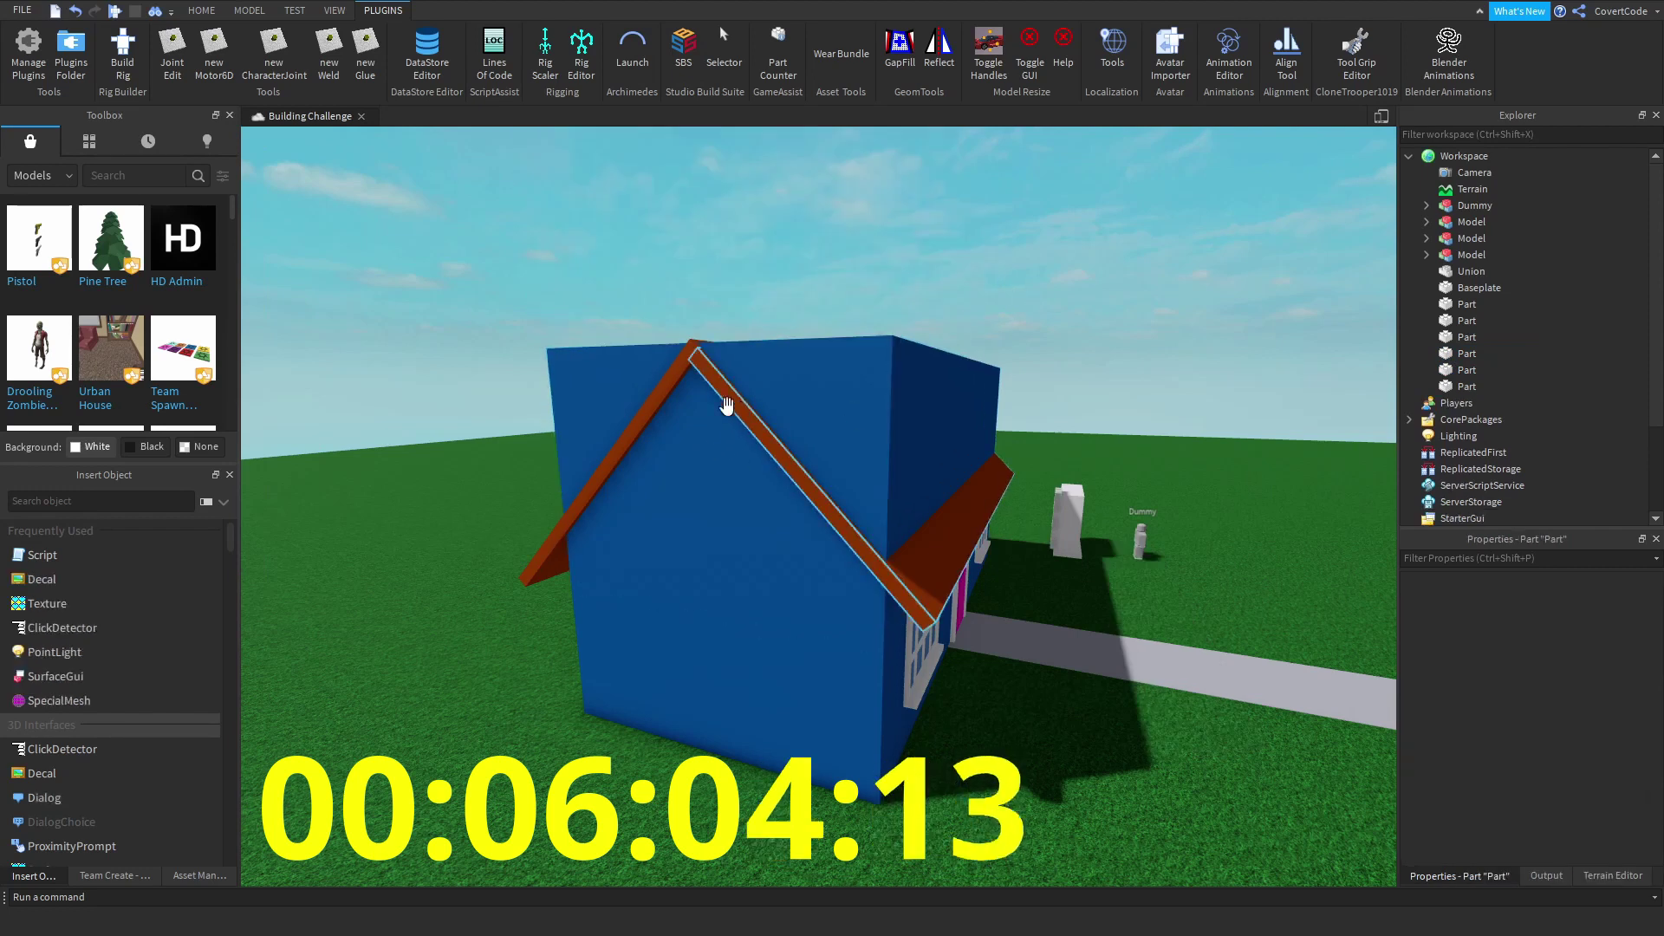
{"action": "key", "text": "ctrl+v"}
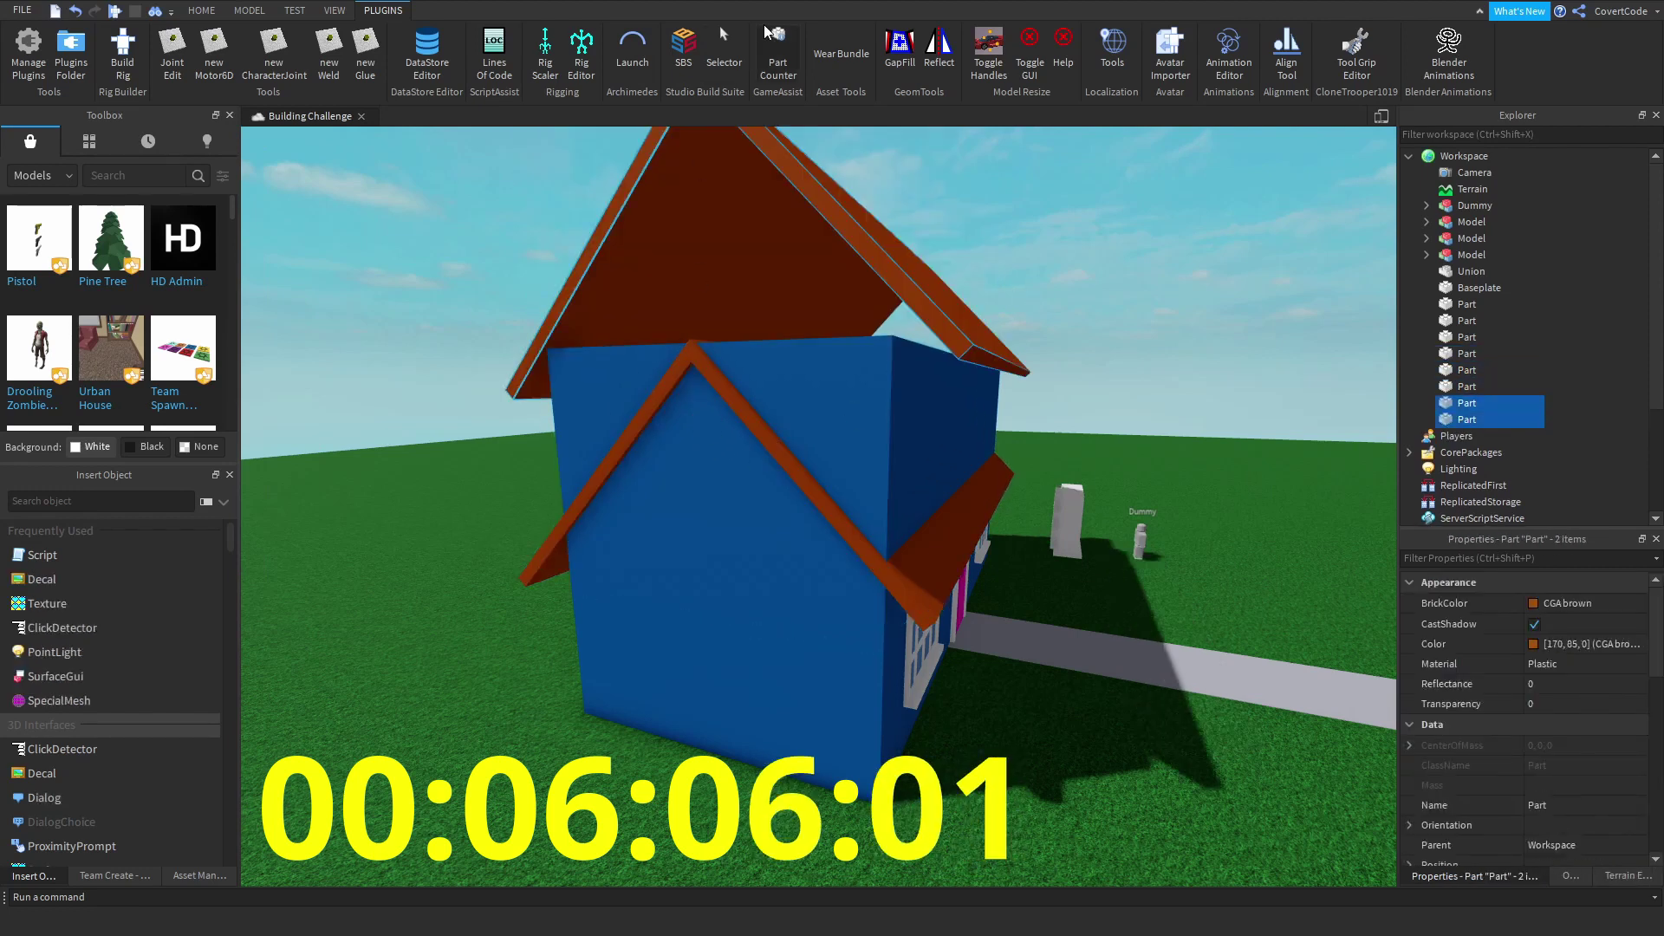
{"action": "left_click", "coordinate": [685, 65]}
{"action": "left_click", "coordinate": [291, 191]}
{"action": "left_click_drag", "start_coordinate": [857, 260], "coordinate": [856, 409]}
{"action": "left_click_drag", "start_coordinate": [1033, 511], "coordinate": [1028, 511]}
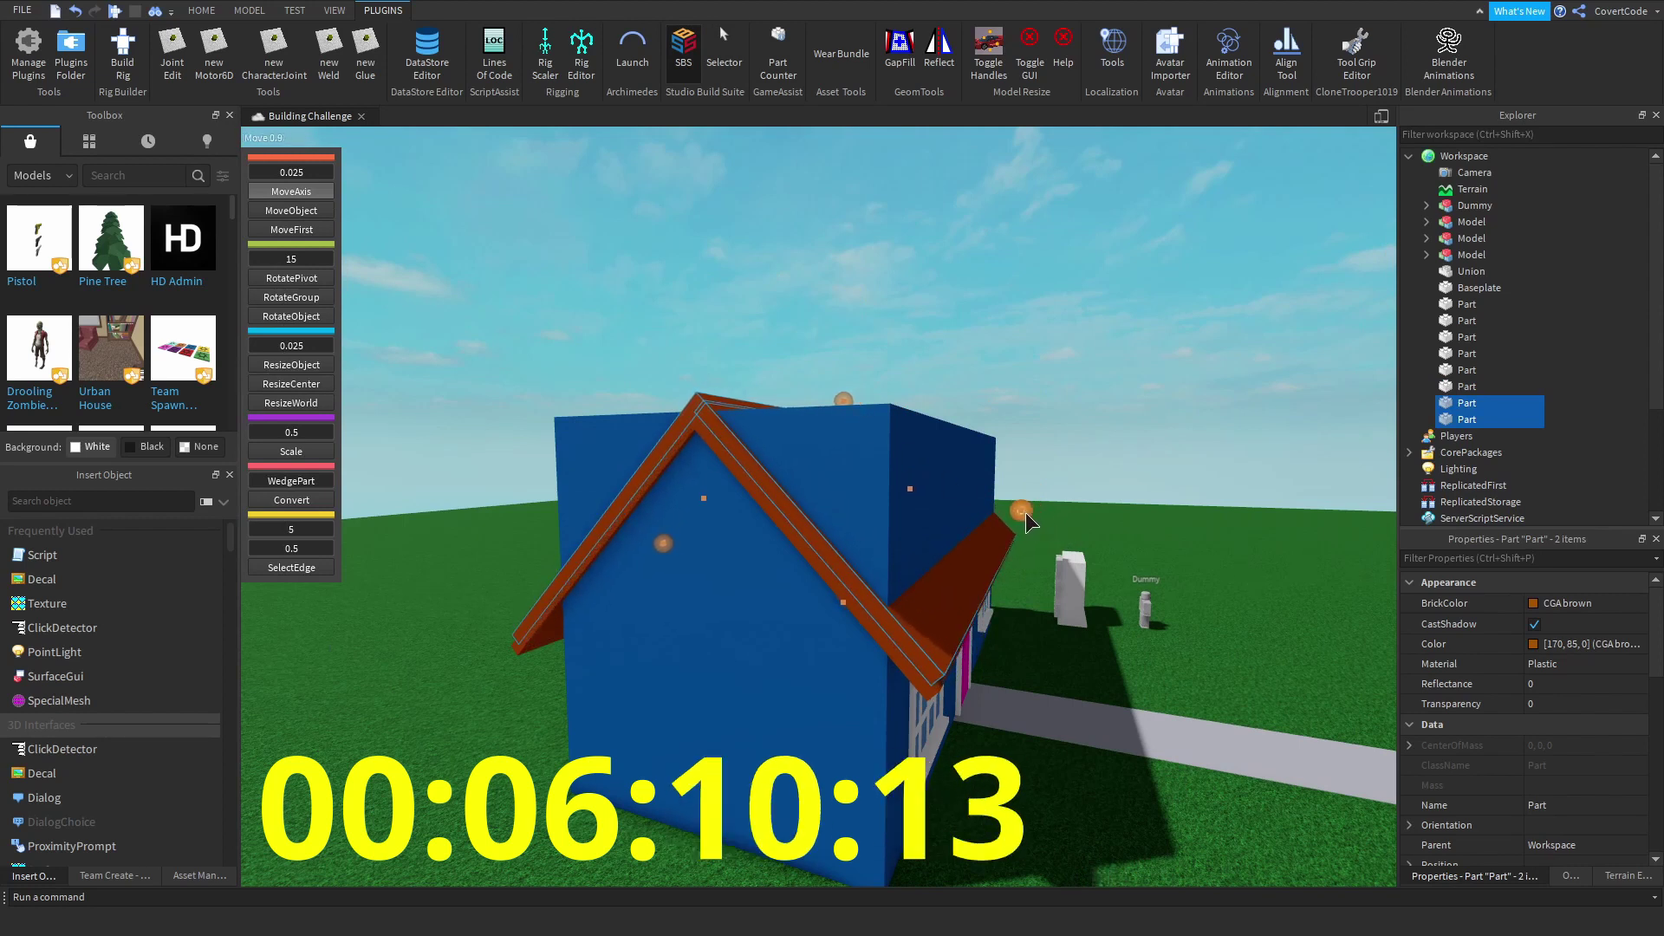
- Thicken both duplicated roof slabs outward into large blocks that cover the blue block's corners above the roof, and select both
{"action": "left_click", "coordinate": [663, 449]}
{"action": "key", "text": "f"}
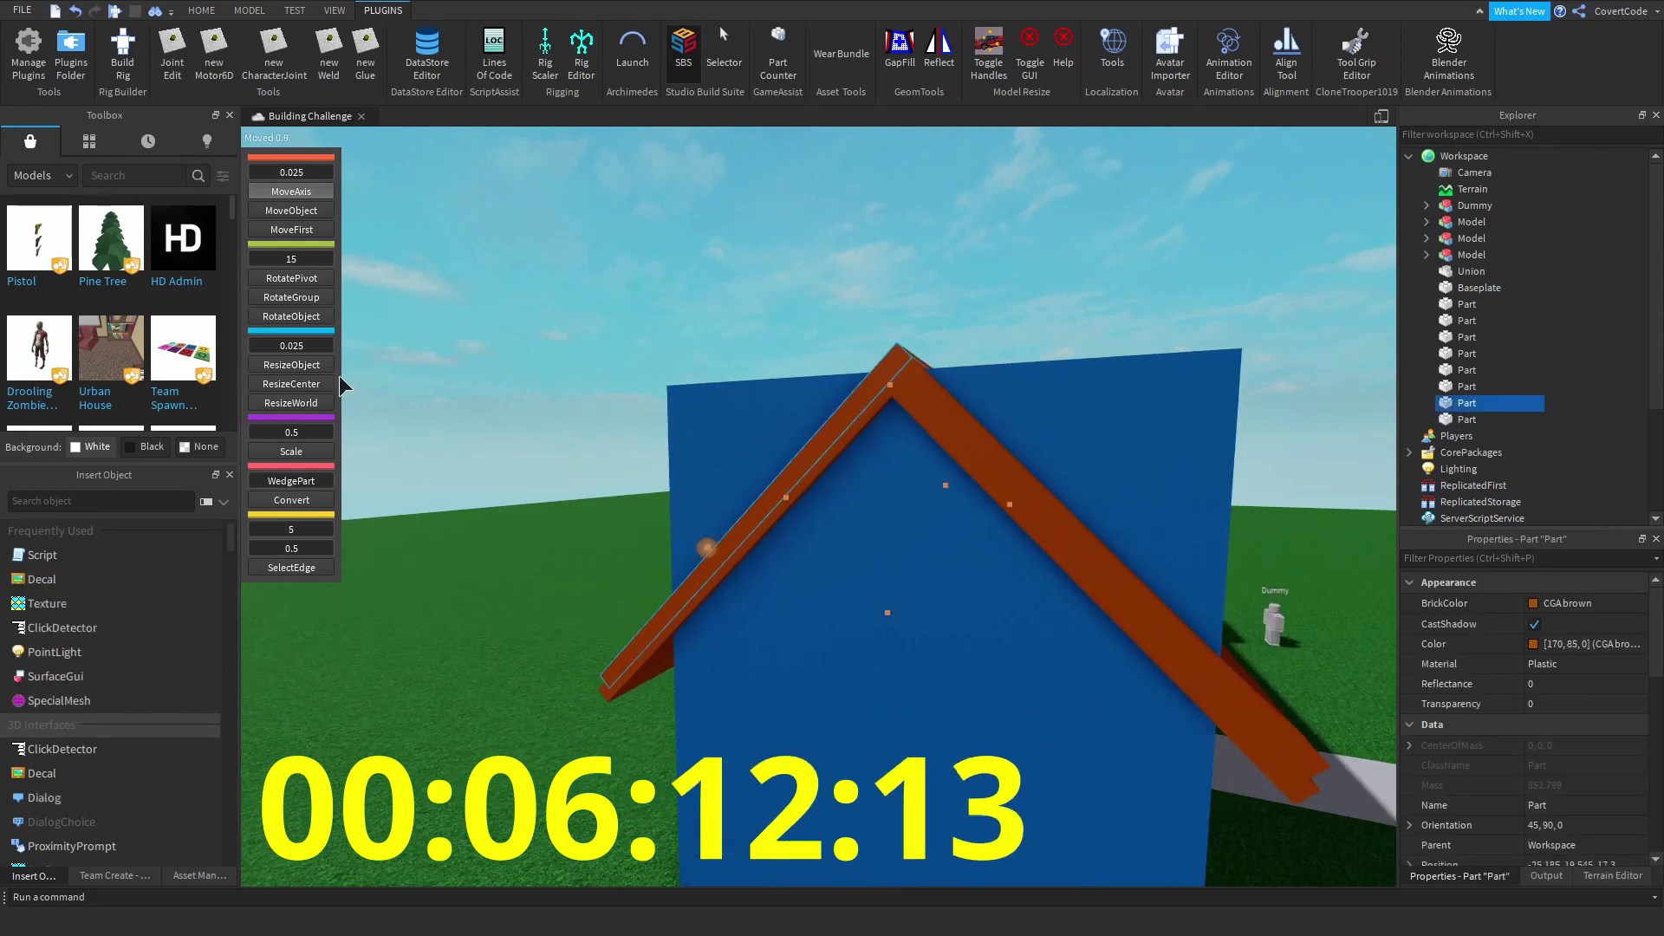
{"action": "mouse_move", "coordinate": [872, 489]}
{"action": "right_mouse_down"}
{"action": "mouse_move", "coordinate": [961, 401]}
{"action": "mouse_move", "coordinate": [866, 506]}
{"action": "right_mouse_up"}
{"action": "left_click", "coordinate": [867, 506]}
{"action": "left_click_drag", "start_coordinate": [867, 507], "coordinate": [1168, 401]}
{"action": "scroll", "coordinate": [715, 310], "scroll_direction": "down", "scroll_amount": 3}
{"action": "right_click_drag", "start_coordinate": [716, 310], "coordinate": [817, 304]}
{"action": "scroll", "coordinate": [818, 304], "scroll_direction": "up", "scroll_amount": 3}
{"action": "left_click", "coordinate": [637, 325], "text": "ctrl"}
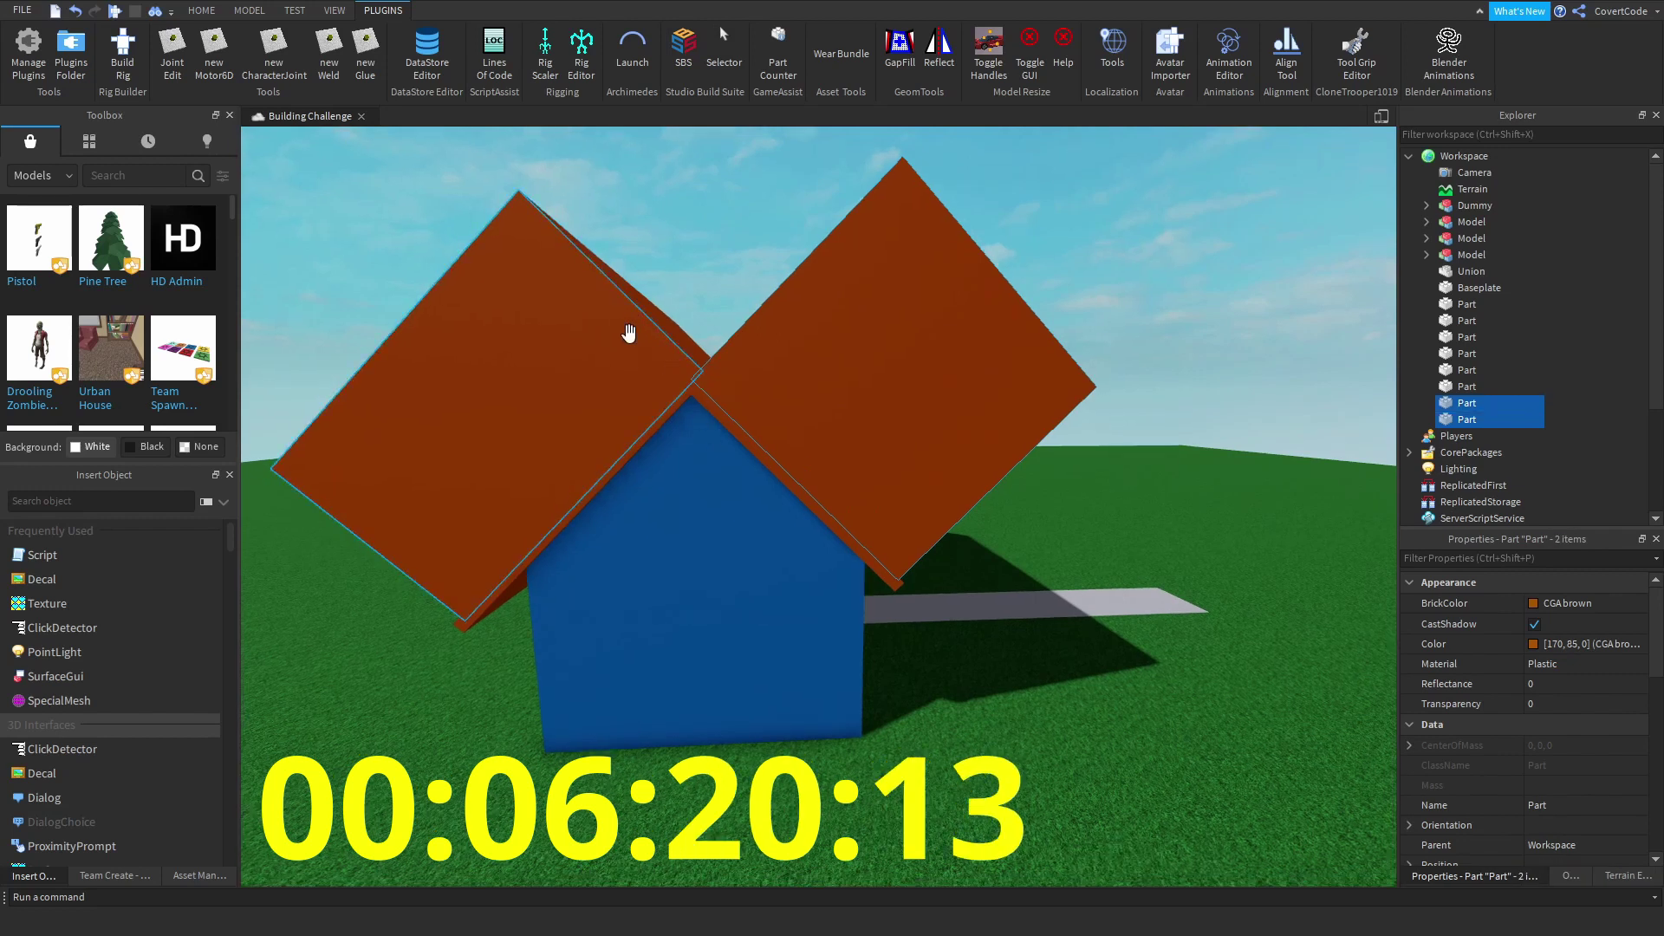
- Negate both oversized blocks and union them with the upper blue block to trim it to the gable shape
{"action": "right_click", "coordinate": [630, 333]}
{"action": "left_click", "coordinate": [704, 537]}
{"action": "scroll", "coordinate": [769, 413], "scroll_direction": "up", "scroll_amount": 5}
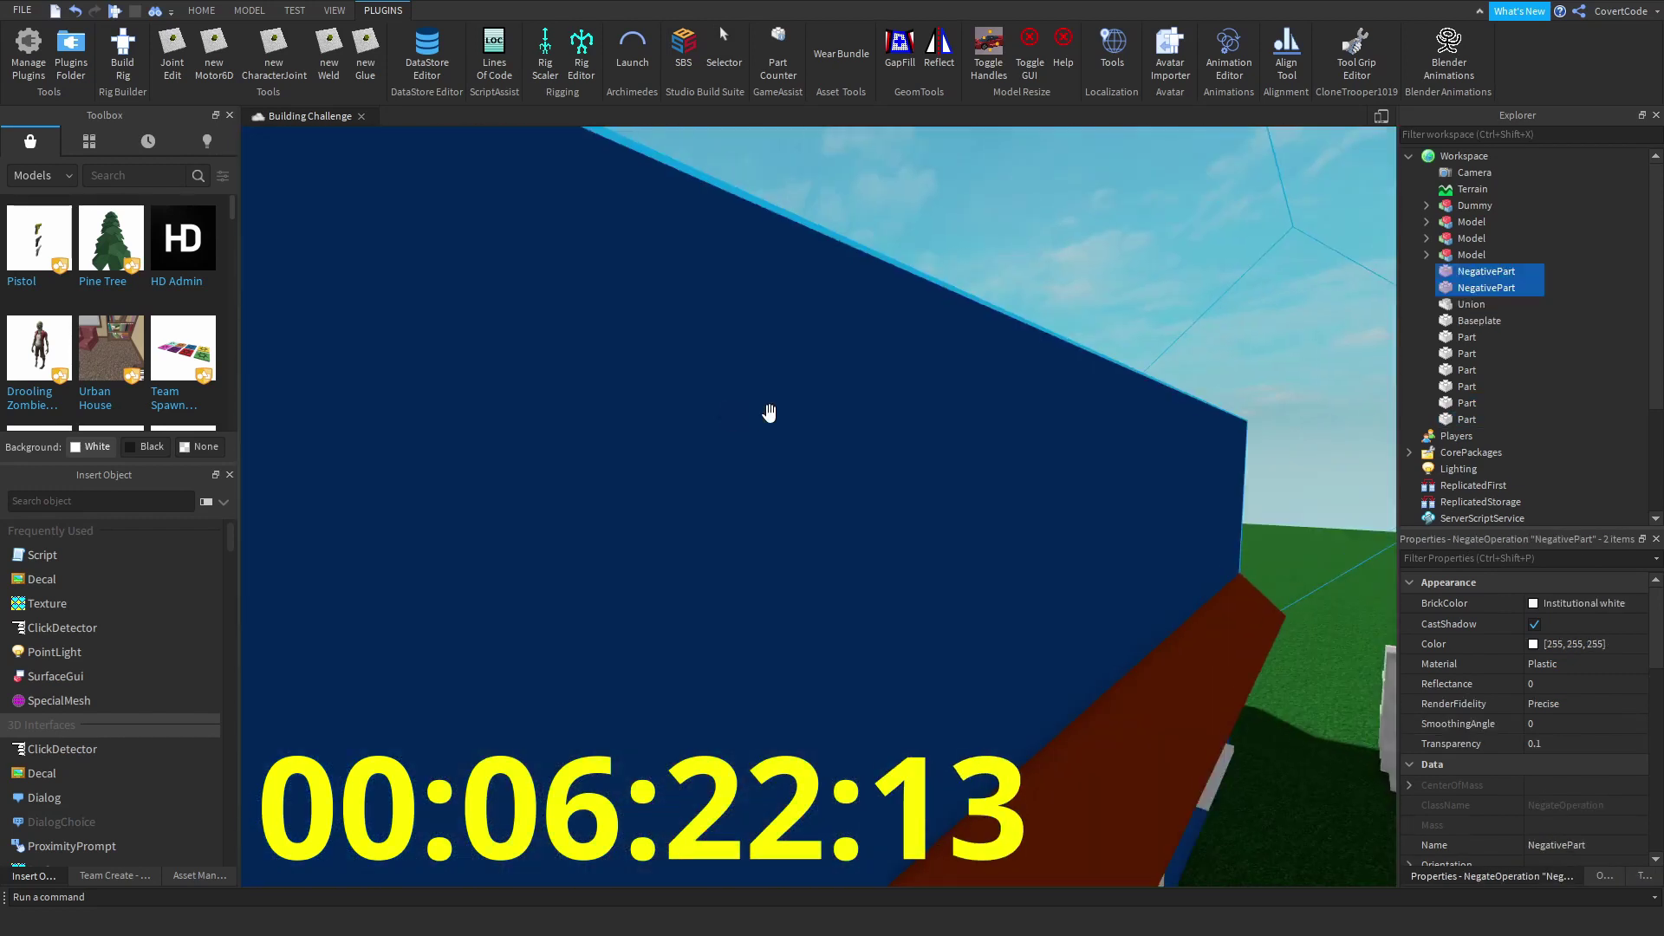
{"action": "right_click_drag", "start_coordinate": [785, 400], "coordinate": [788, 409]}
{"action": "right_click", "coordinate": [788, 409]}
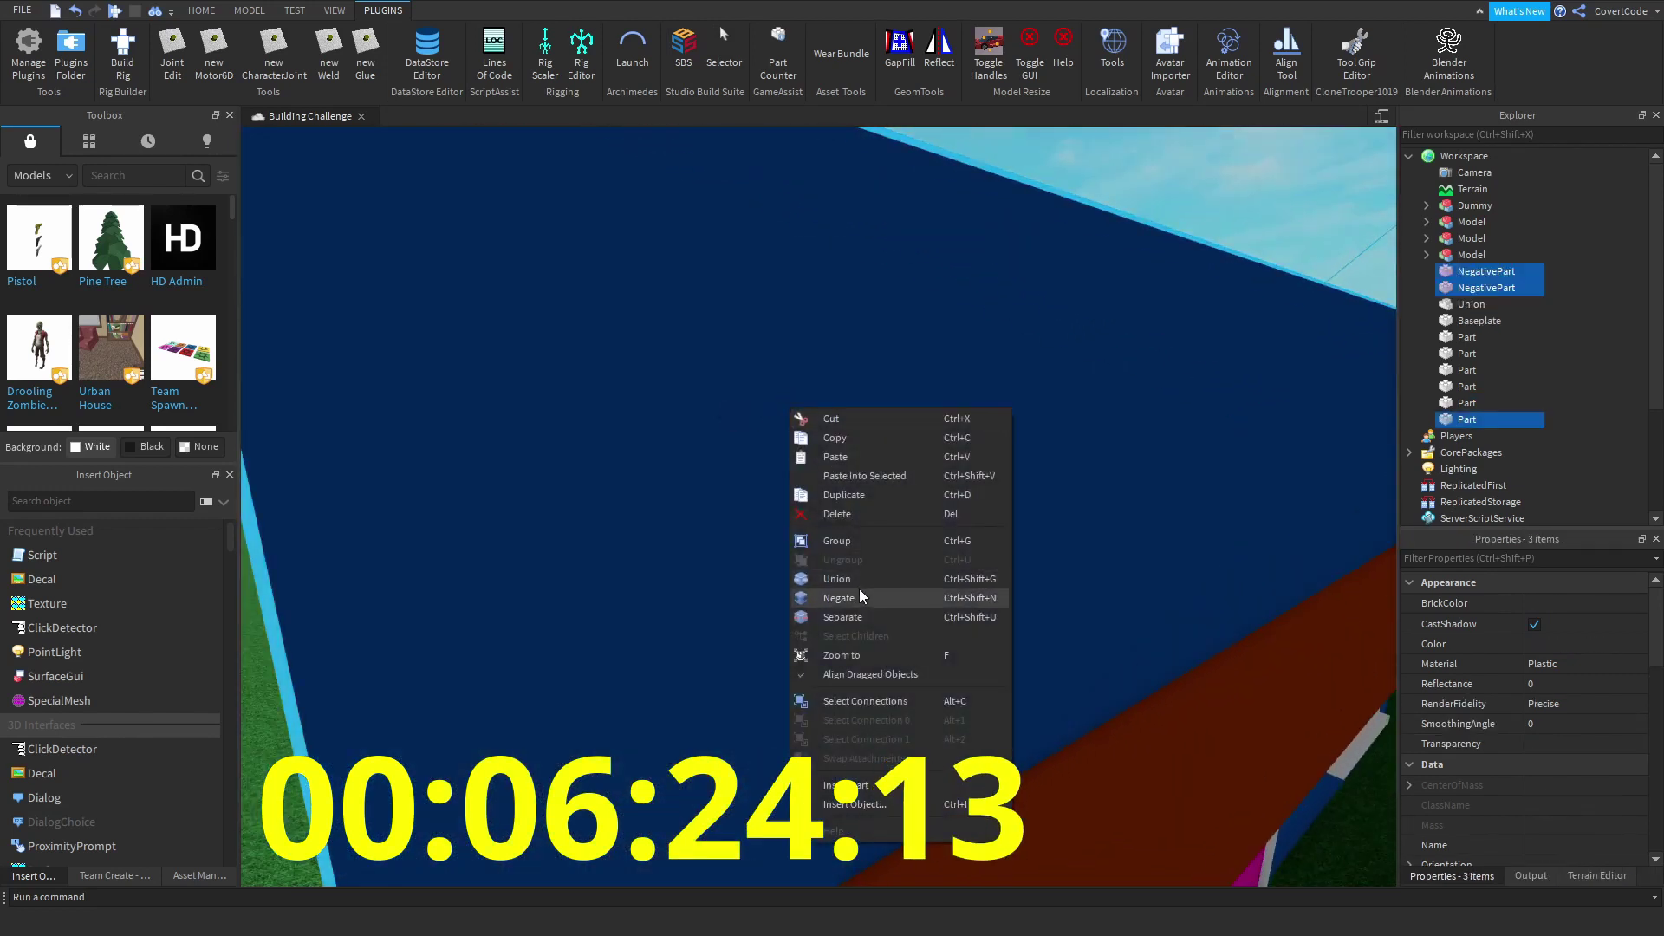
{"action": "left_click", "coordinate": [860, 590]}
{"action": "scroll", "coordinate": [834, 356], "scroll_direction": "down", "scroll_amount": 10}
{"action": "left_click", "coordinate": [835, 356]}
{"action": "right_click_drag", "start_coordinate": [835, 356], "coordinate": [847, 452]}
{"action": "scroll", "coordinate": [847, 452], "scroll_direction": "up", "scroll_amount": 3}
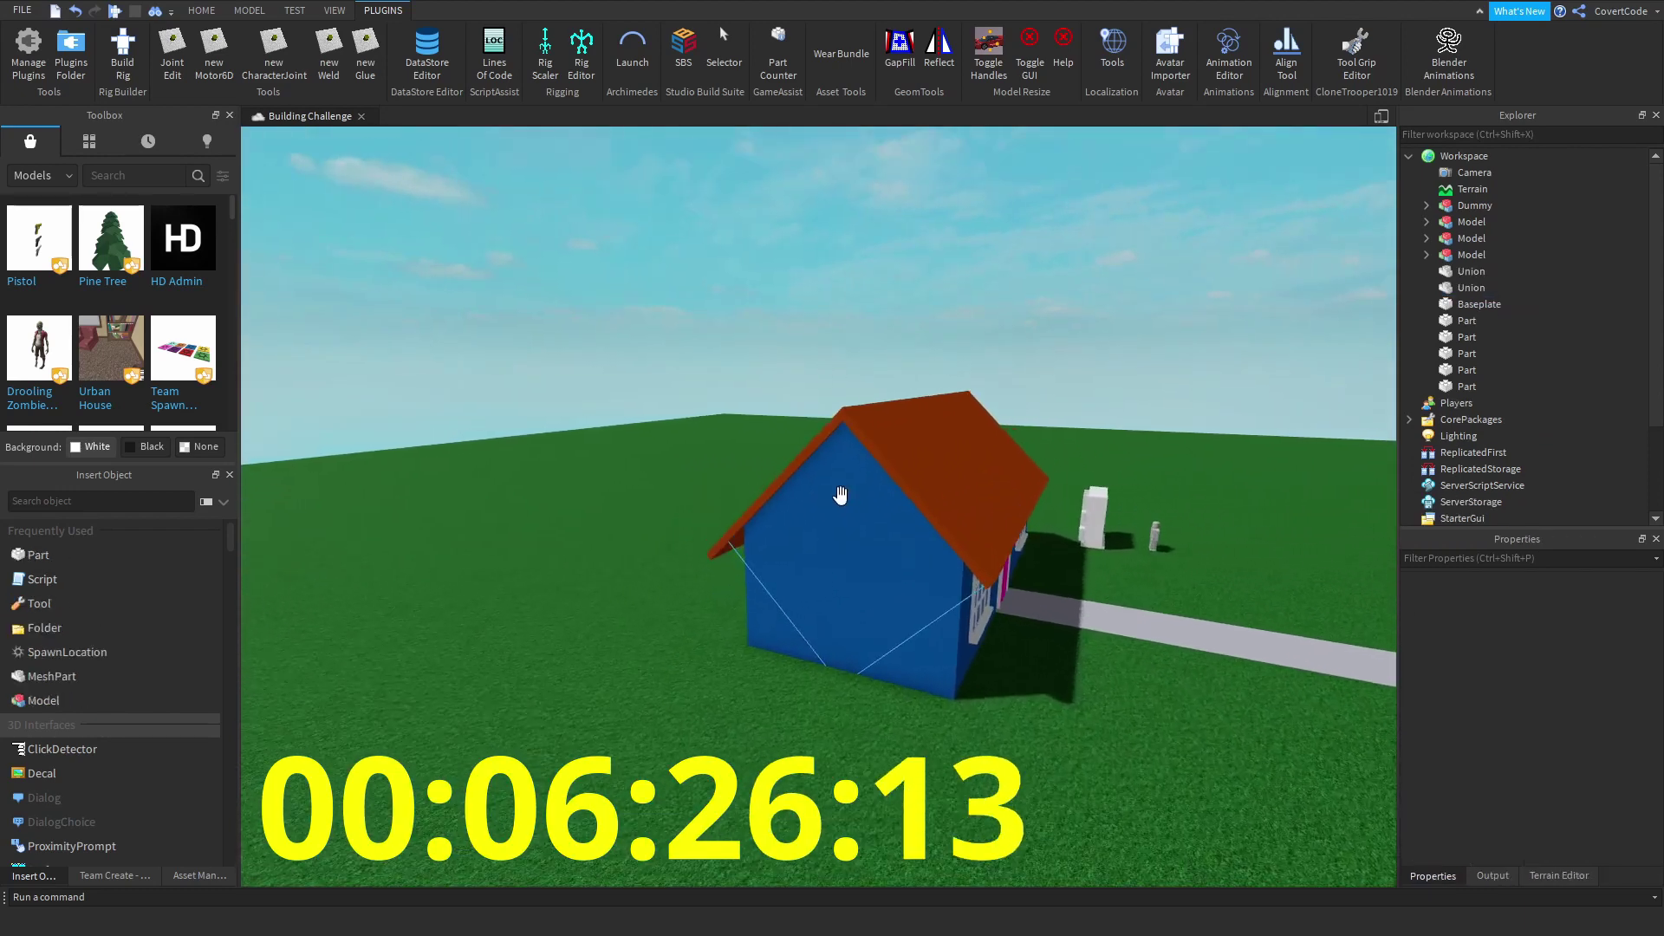
{"action": "scroll", "coordinate": [933, 594], "scroll_direction": "down", "scroll_amount": 2}
{"action": "right_click_drag", "start_coordinate": [933, 595], "coordinate": [907, 584]}
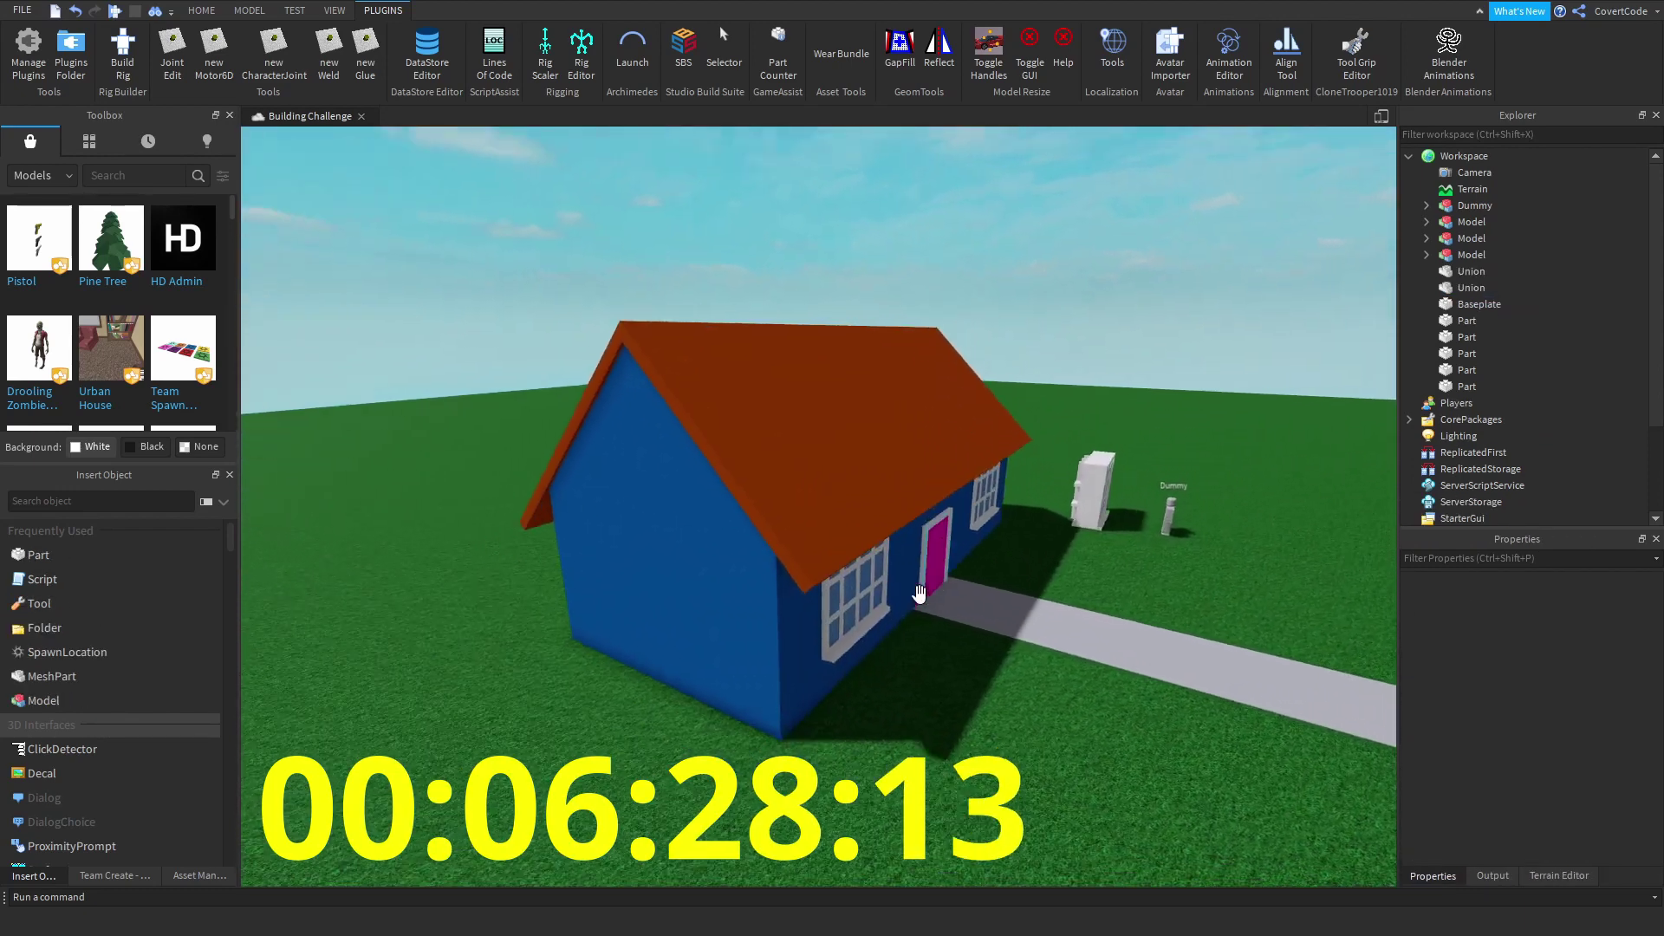
- Select all the house pieces, including roof, walls, windows and door, group them into one model and duplicate it
{"action": "scroll", "coordinate": [920, 598], "scroll_direction": "up", "scroll_amount": 3}
{"action": "left_click", "coordinate": [852, 636]}
{"action": "scroll", "coordinate": [852, 635], "scroll_direction": "down", "scroll_amount": 3}
{"action": "right_click_drag", "start_coordinate": [852, 635], "coordinate": [771, 354]}
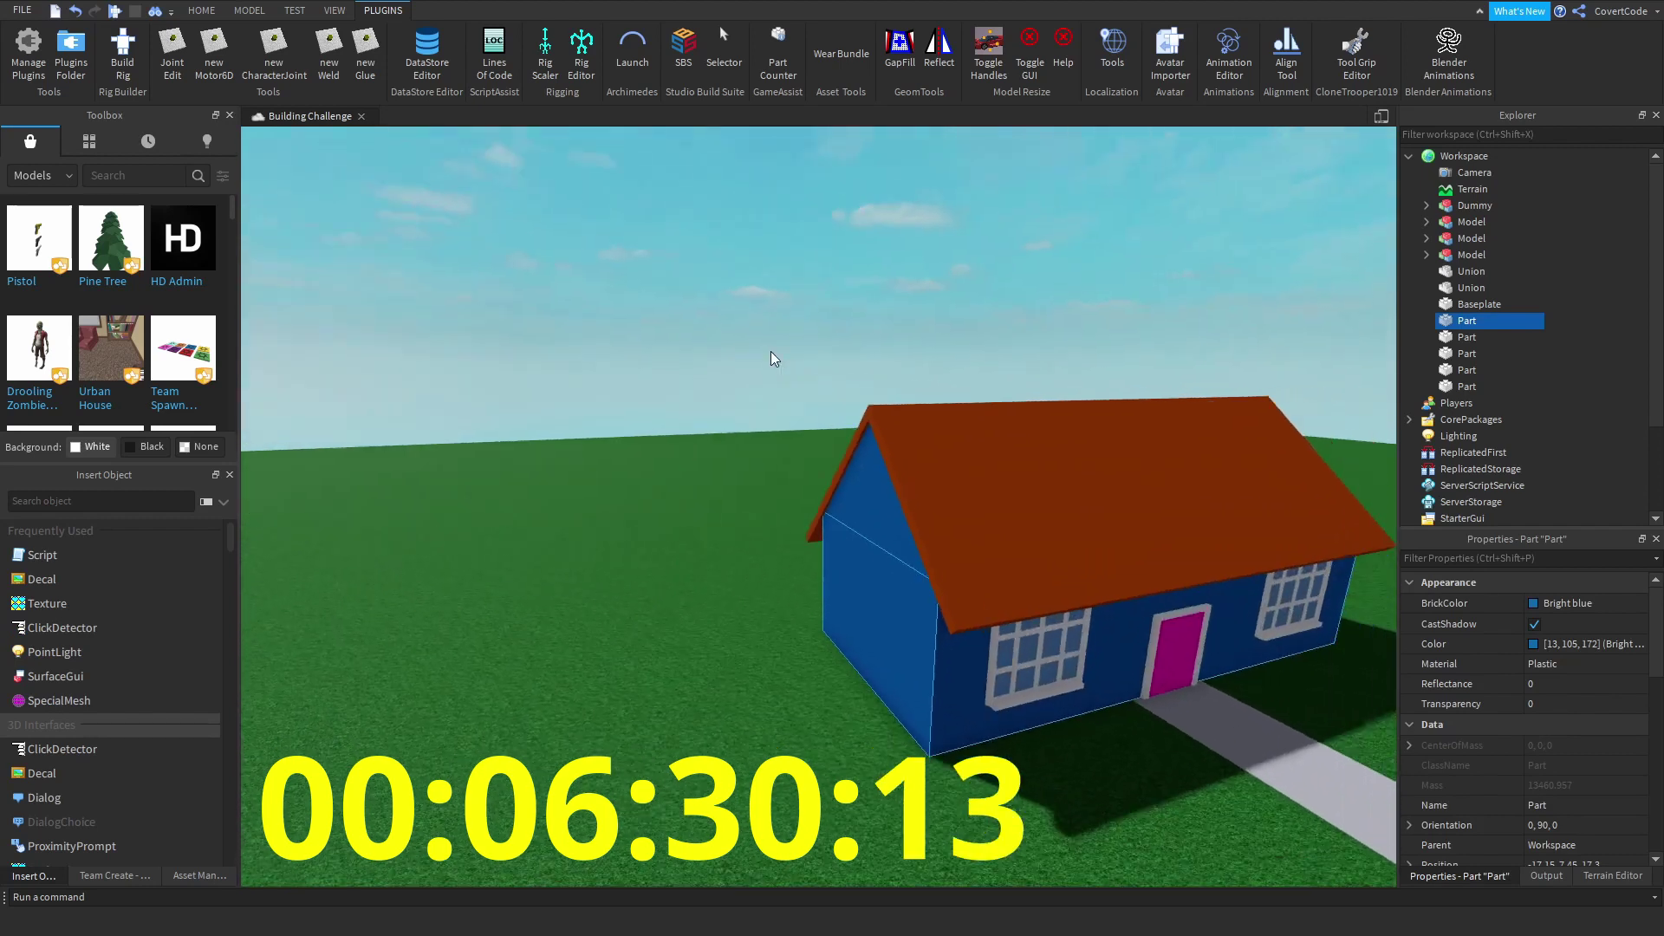
{"action": "left_click_drag", "start_coordinate": [763, 362], "coordinate": [1193, 695]}
{"action": "right_click_drag", "start_coordinate": [1193, 695], "coordinate": [1142, 662]}
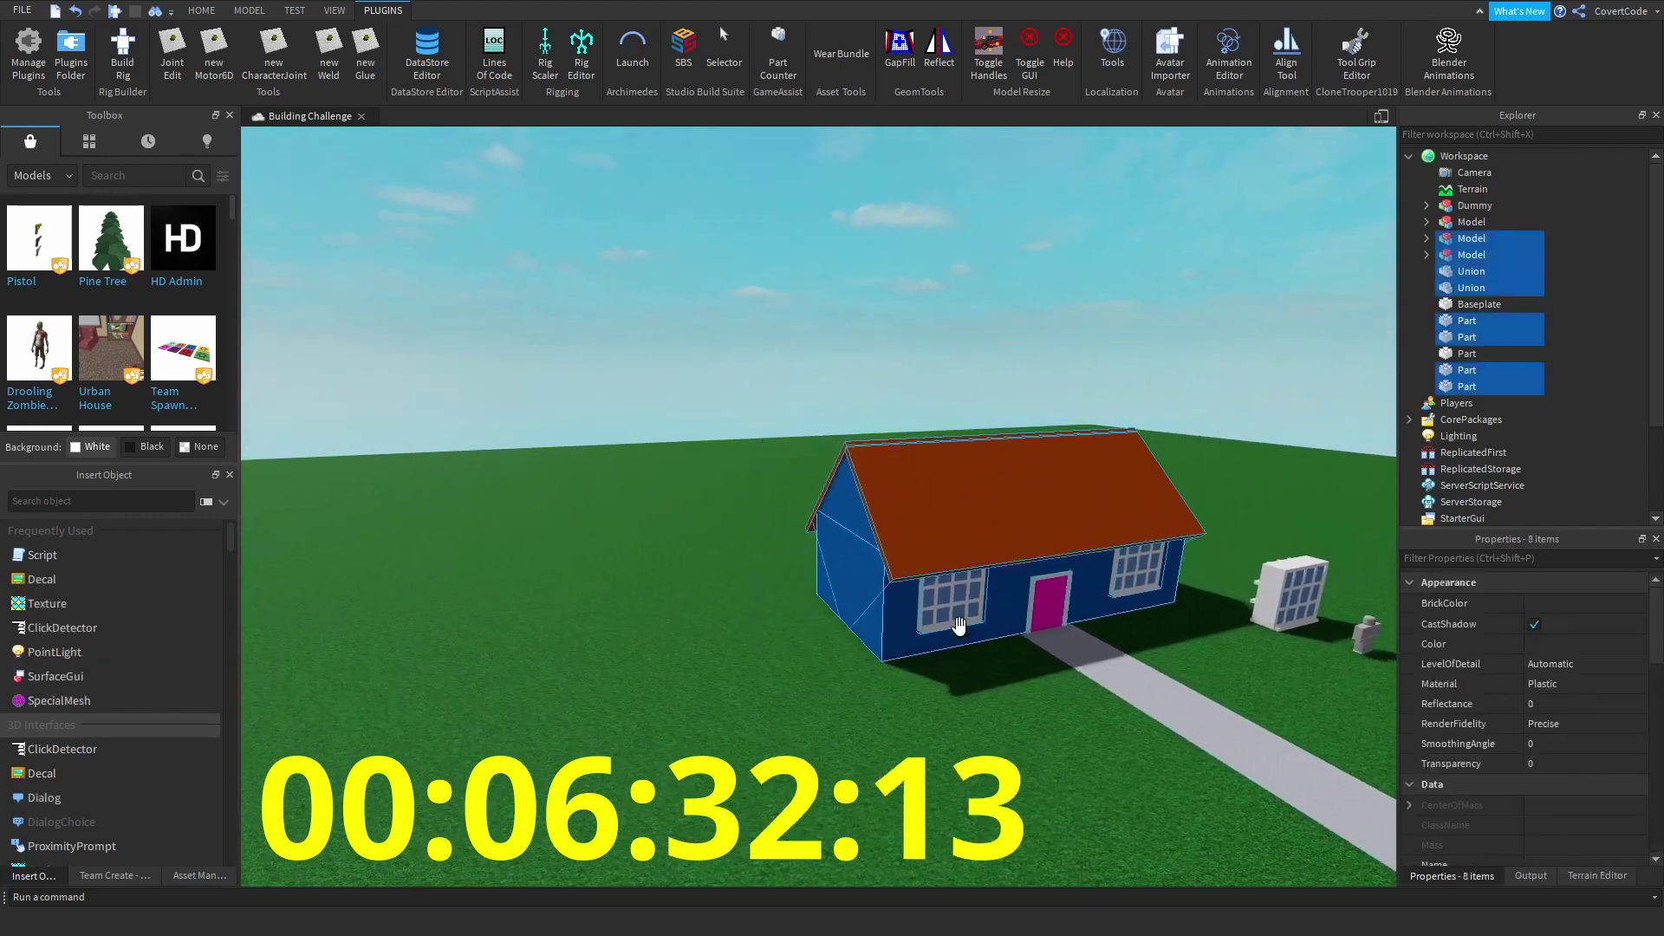
{"action": "key", "text": "ctrl+g"}
{"action": "key", "text": "ctrl+d"}
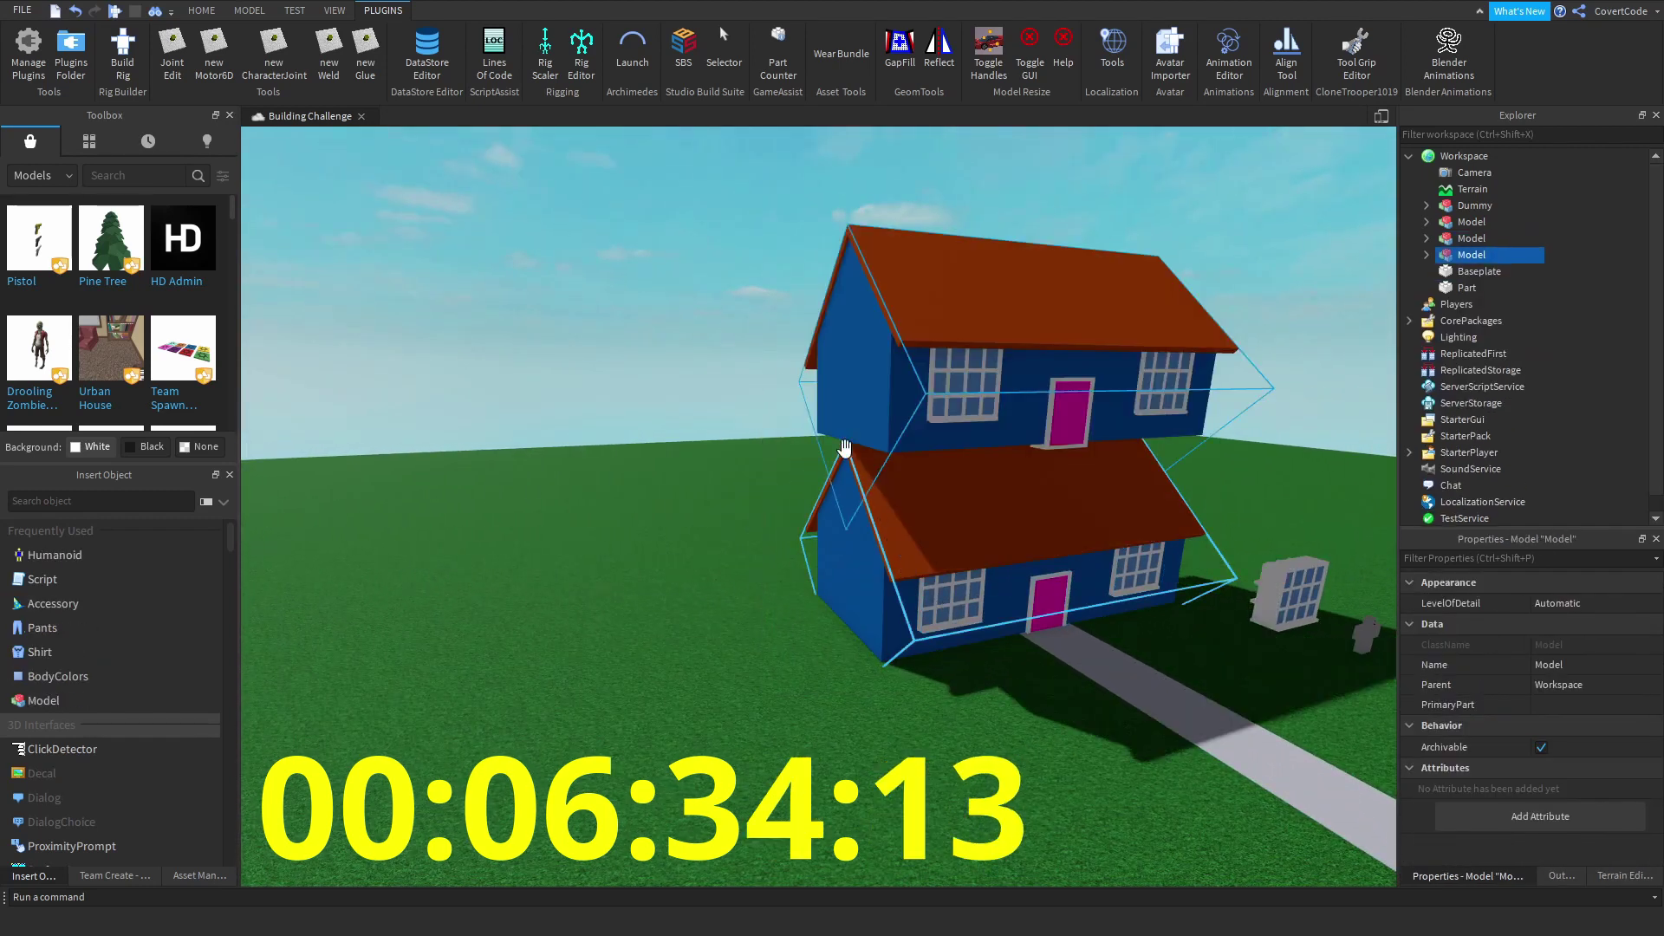
- Try to resize the duplicated house model about its centre with ResizeCenter
{"action": "key", "text": "f"}
{"action": "left_click", "coordinate": [684, 52]}
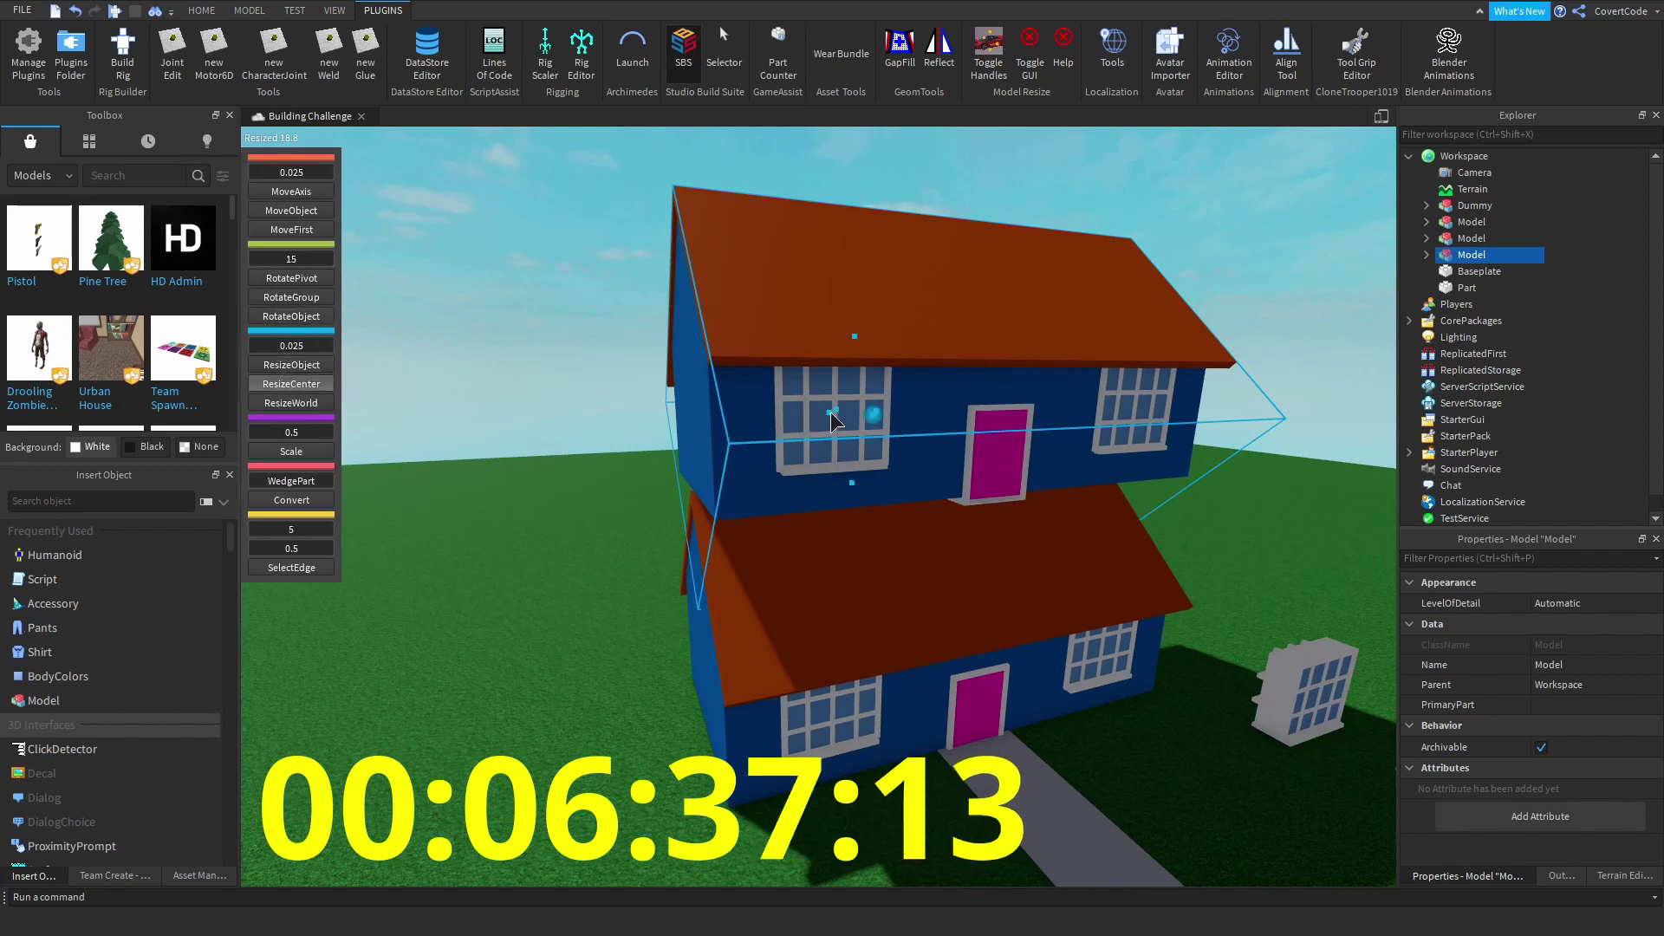
{"action": "scroll", "coordinate": [832, 422], "scroll_direction": "up", "scroll_amount": 3}
{"action": "left_click", "coordinate": [689, 59]}
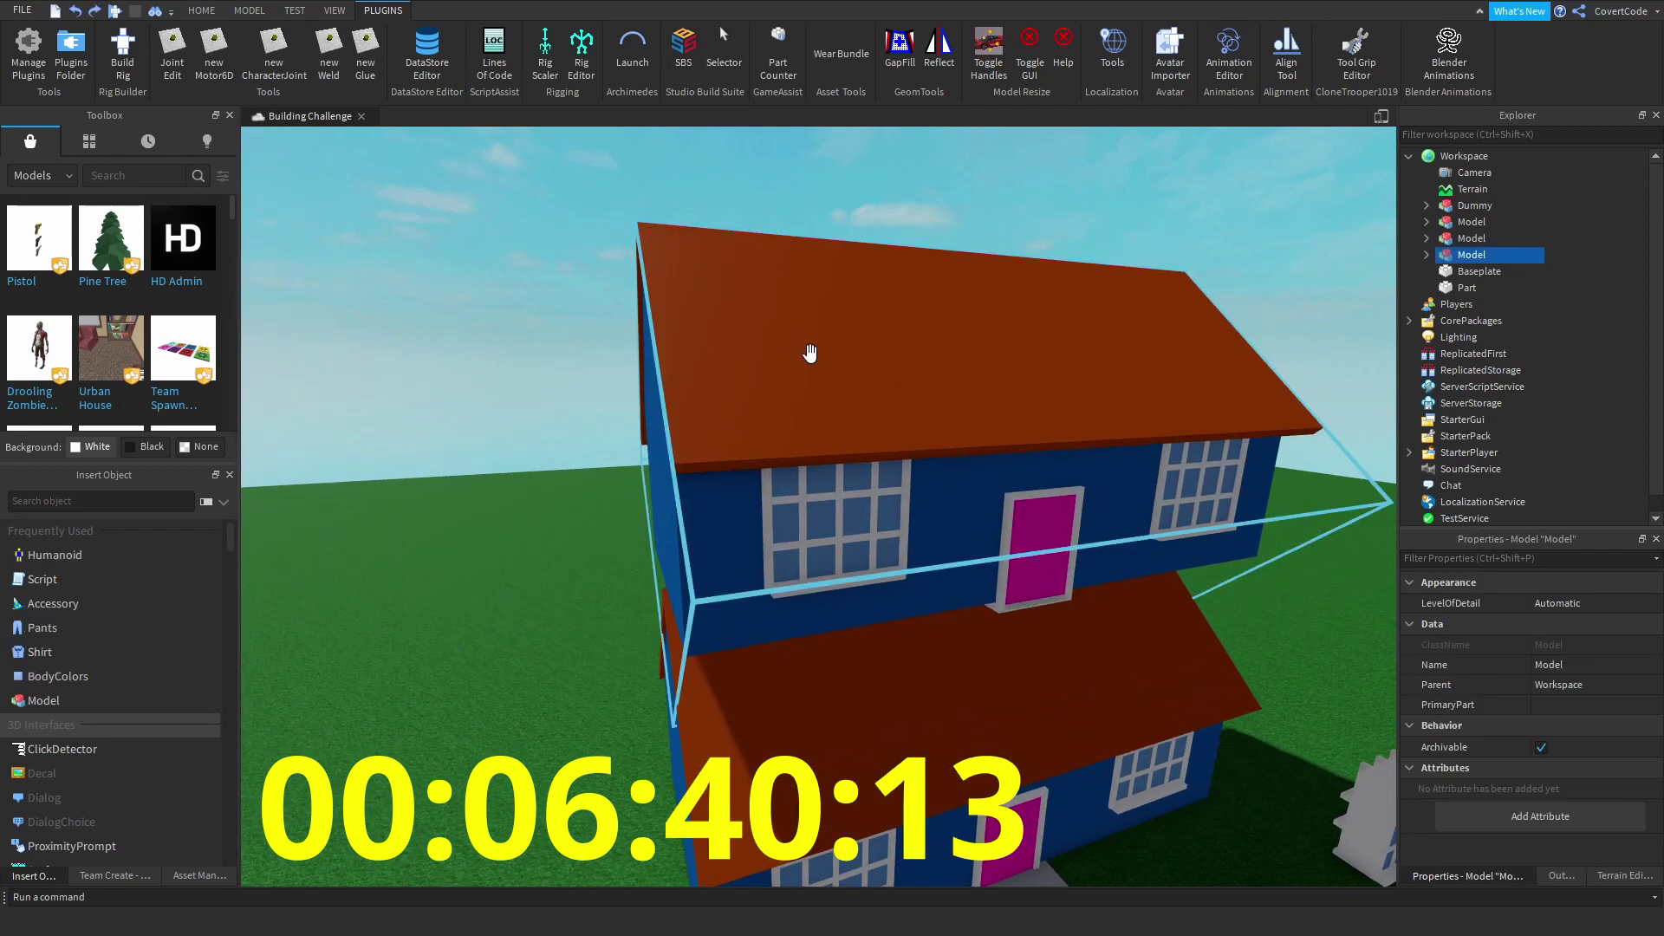
- Lower the duplicated house model with MoveAxis so it sinks into the original roof as a second floor
{"action": "left_click", "coordinate": [676, 61]}
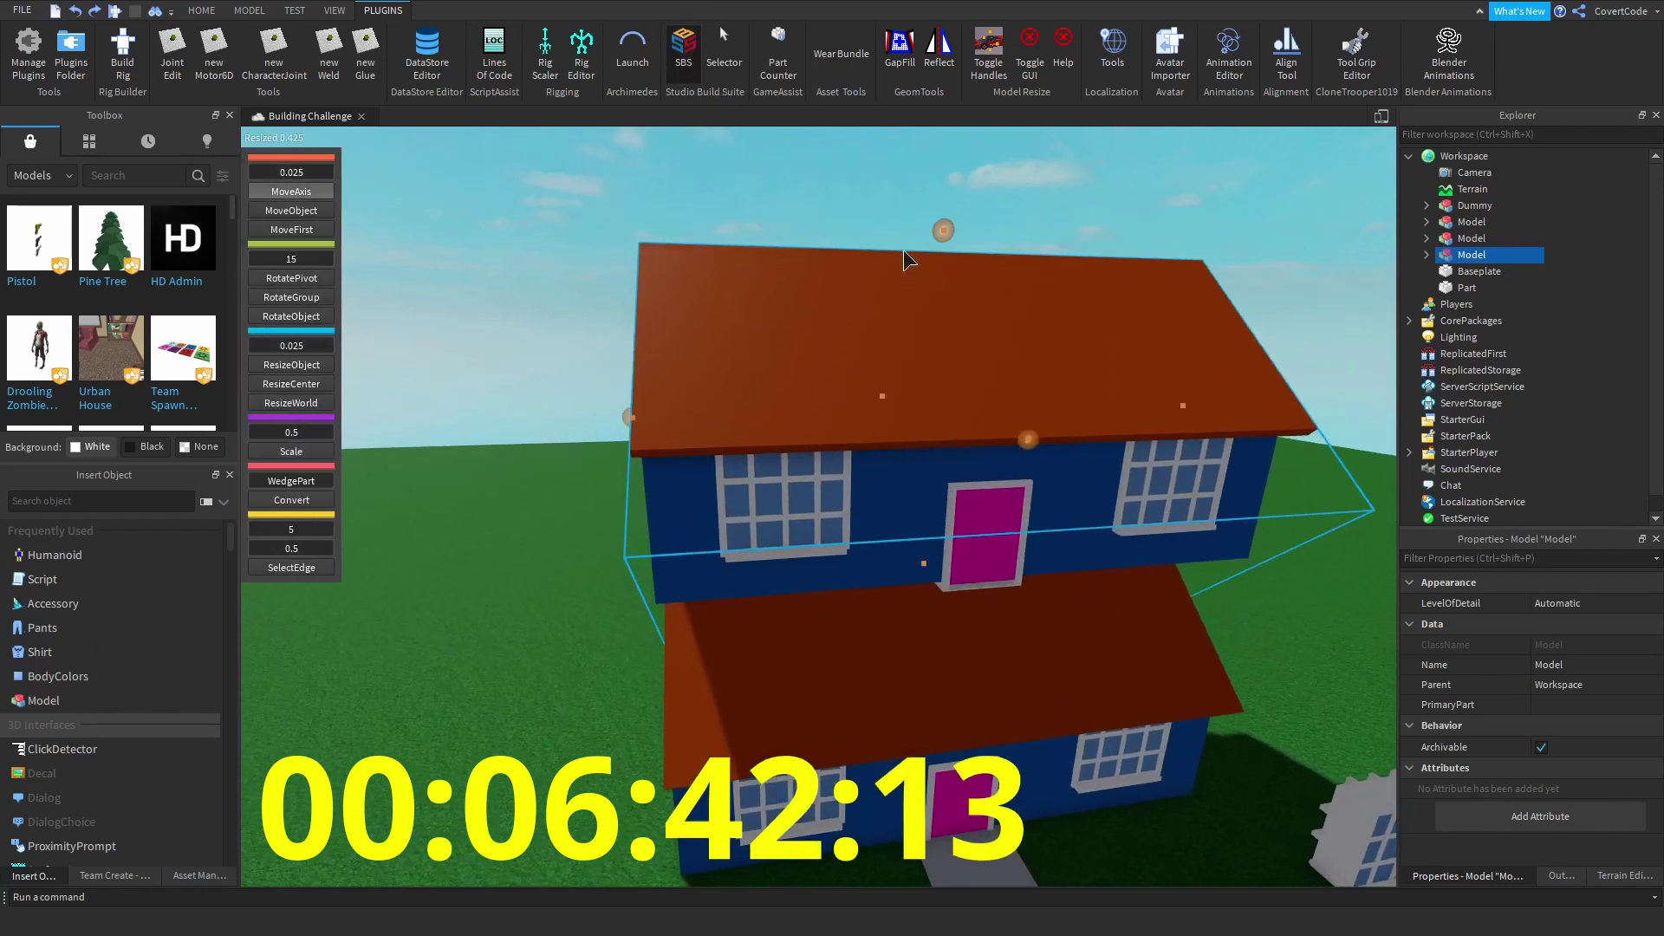
{"action": "left_click_drag", "start_coordinate": [945, 230], "coordinate": [970, 352]}
{"action": "left_click", "coordinate": [850, 232]}
{"action": "left_click", "coordinate": [693, 69]}
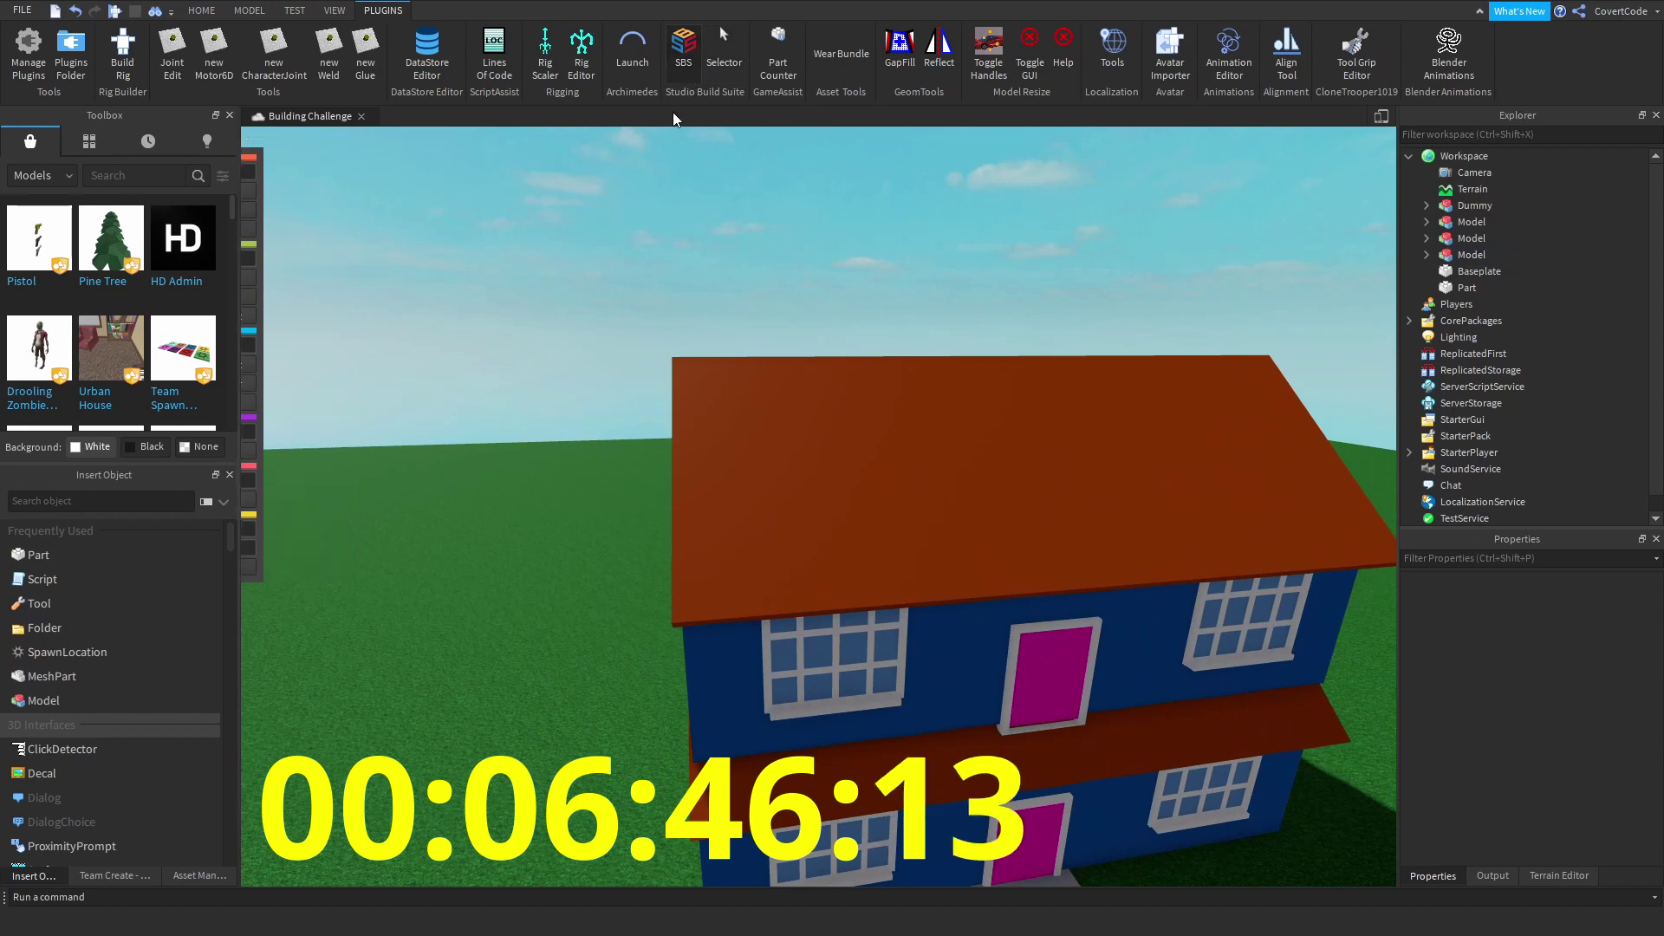
- Scale the upper house model down with the Model Resize handles so it is smaller than the ground floor
{"action": "right_click_drag", "start_coordinate": [692, 252], "coordinate": [711, 260]}
{"action": "left_click", "coordinate": [780, 445]}
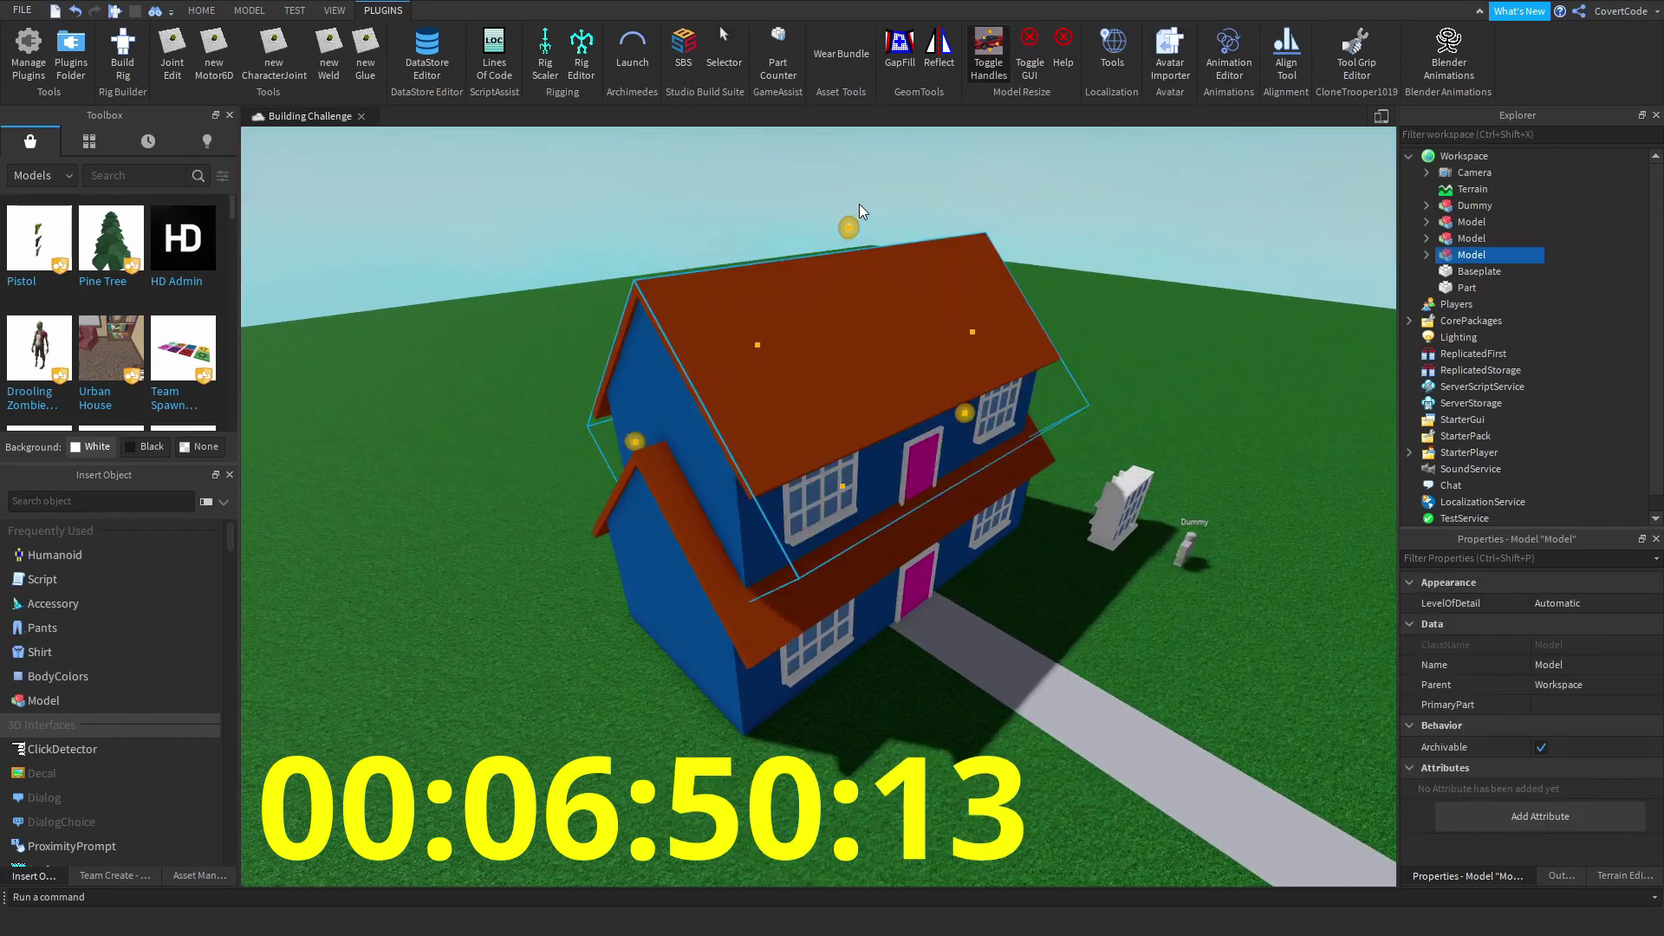
{"action": "left_click", "coordinate": [822, 175]}
{"action": "right_click_drag", "start_coordinate": [822, 175], "coordinate": [799, 268]}
{"action": "left_click", "coordinate": [847, 280]}
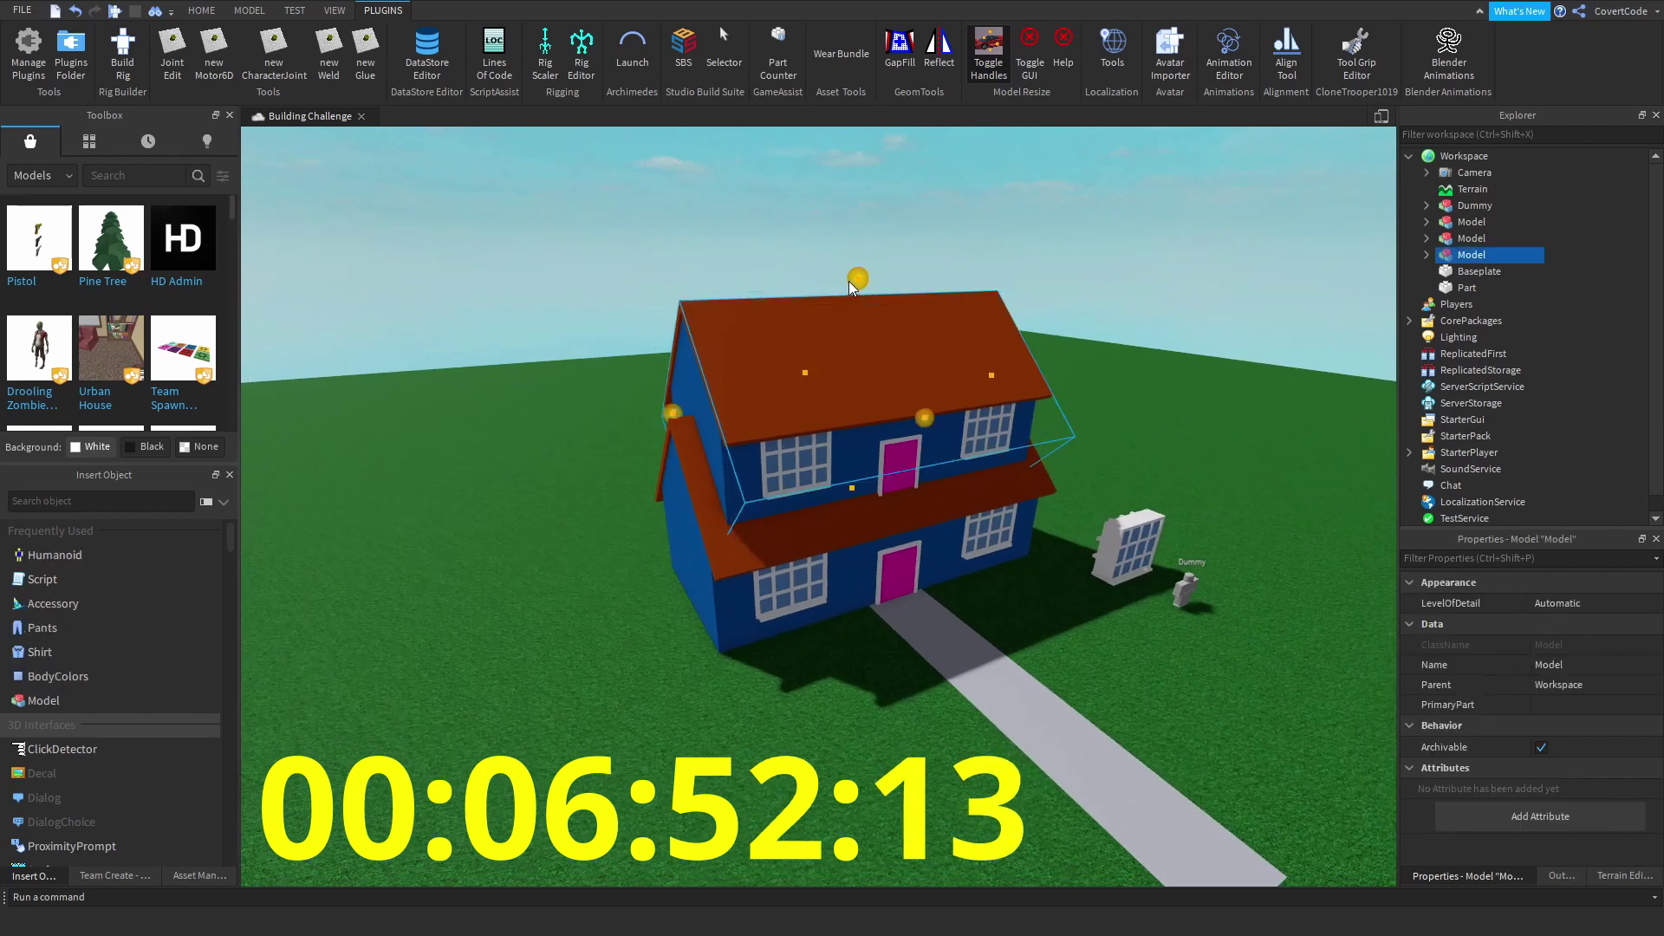
{"action": "left_click_drag", "start_coordinate": [850, 281], "coordinate": [821, 252]}
{"action": "scroll", "coordinate": [781, 277], "scroll_direction": "up", "scroll_amount": 6}
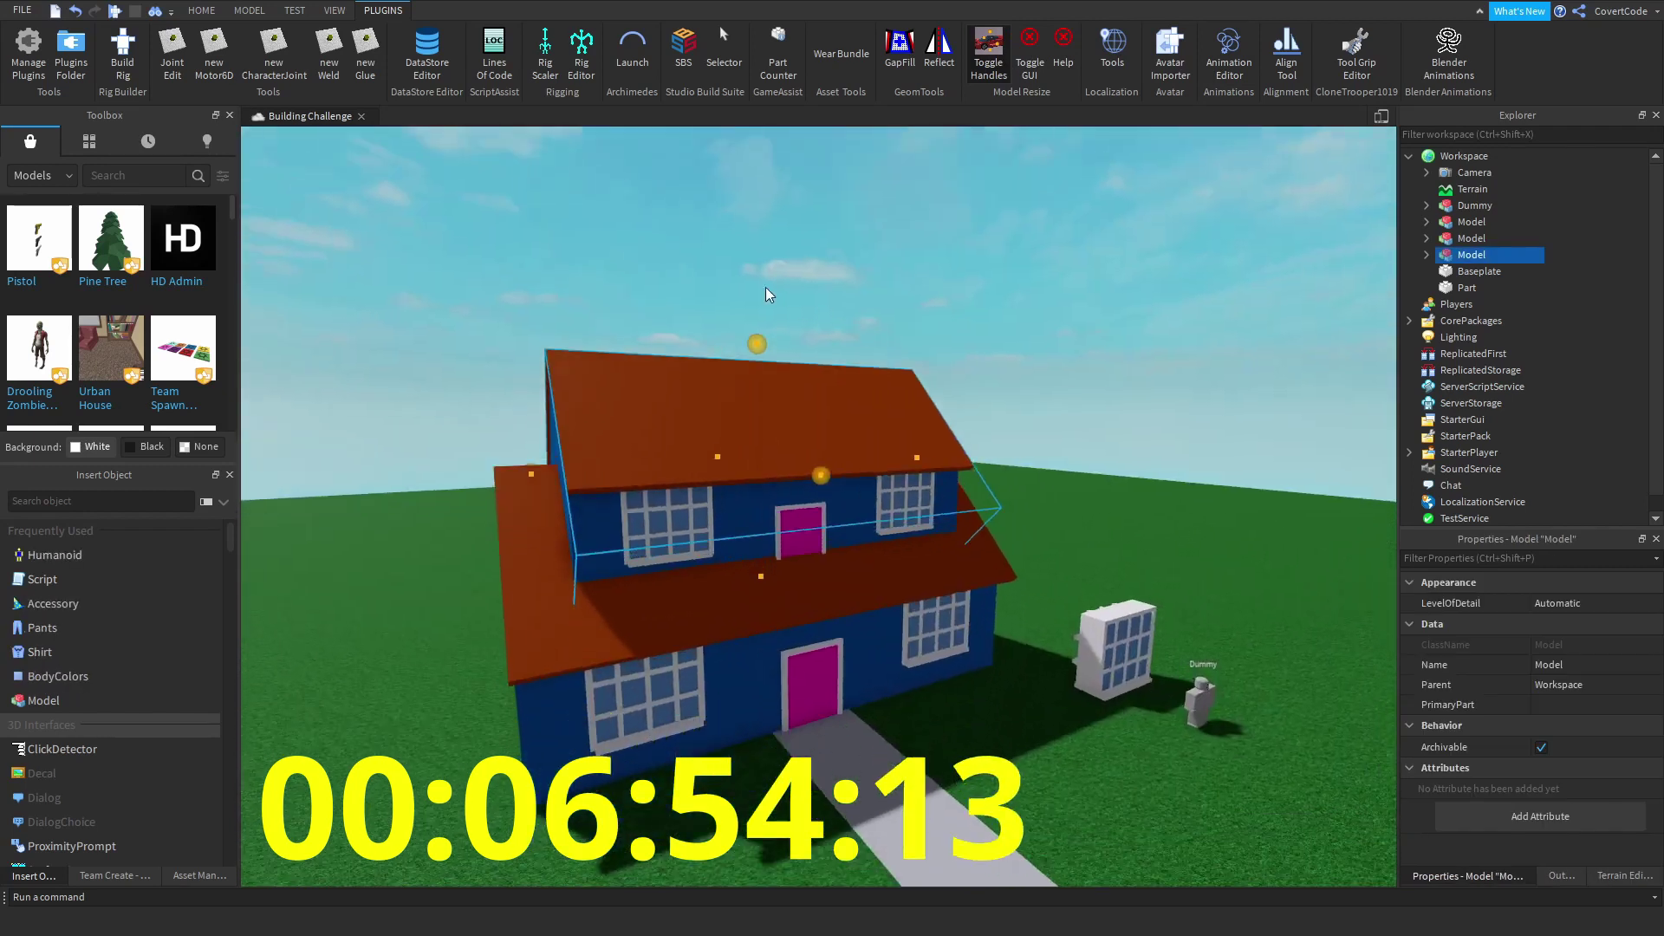
- Reposition the scaled upper house model over the ground floor's roof with the Studio Build Suite move handles
{"action": "left_click", "coordinate": [684, 54]}
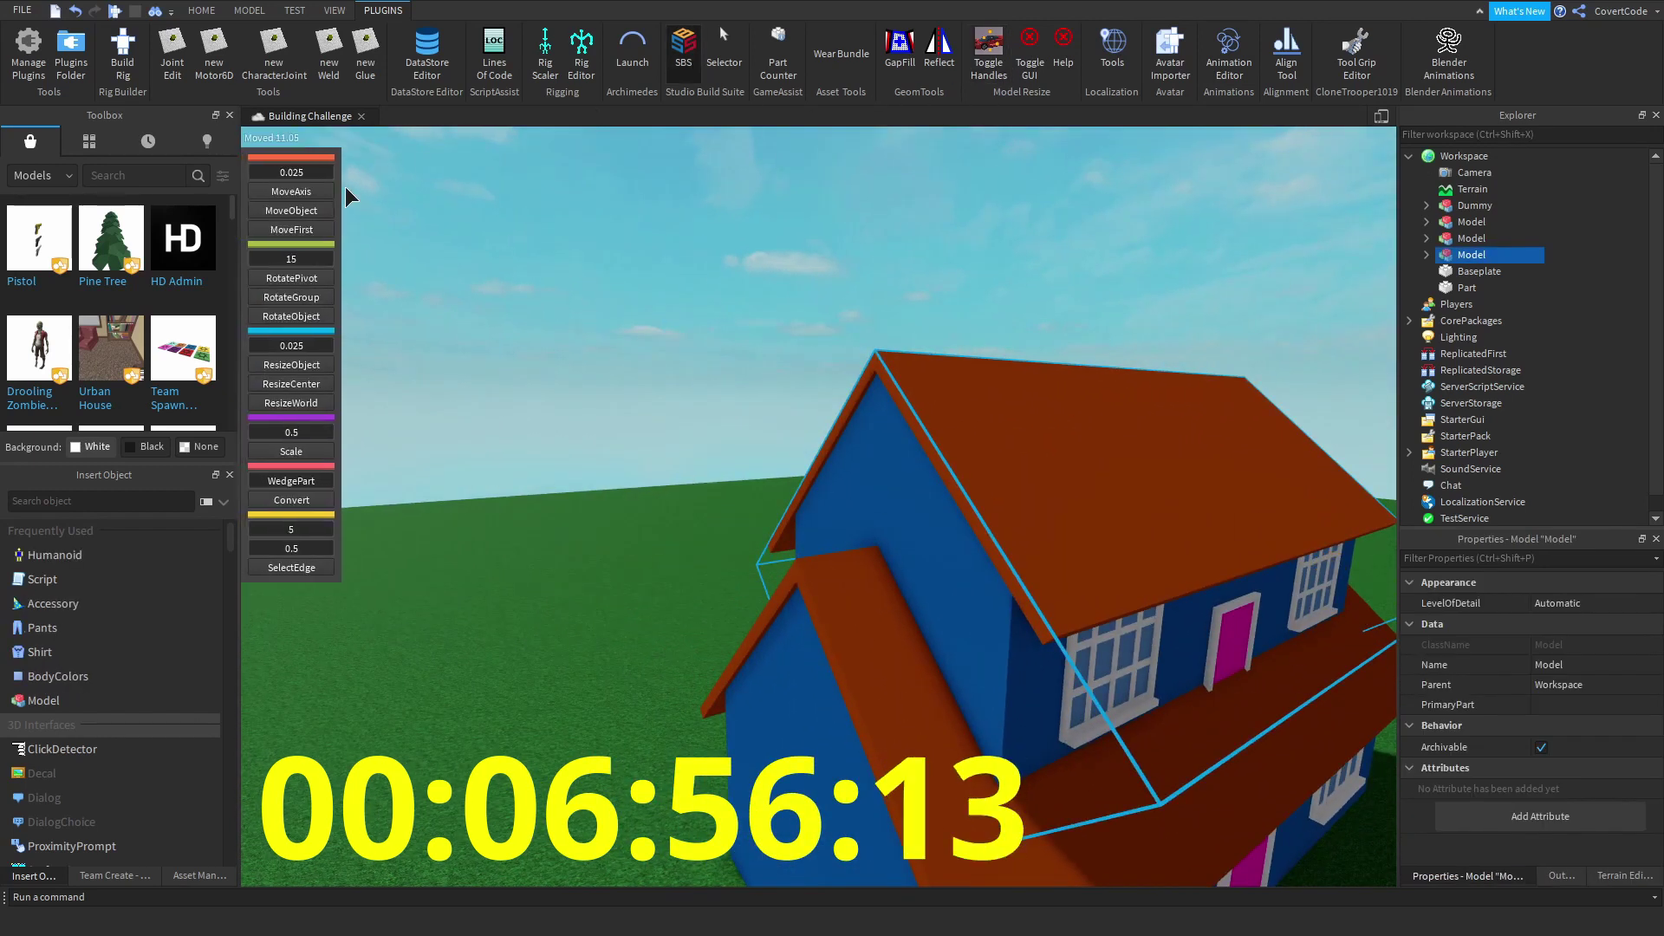
{"action": "left_click_drag", "start_coordinate": [1094, 347], "coordinate": [1091, 316]}
{"action": "key", "text": "f"}
{"action": "left_click", "coordinate": [737, 67]}
- Delete the upper floor's pink door and its frame, and ungroup the upper-floor model
{"action": "scroll", "coordinate": [880, 449], "scroll_direction": "up", "scroll_amount": 10}
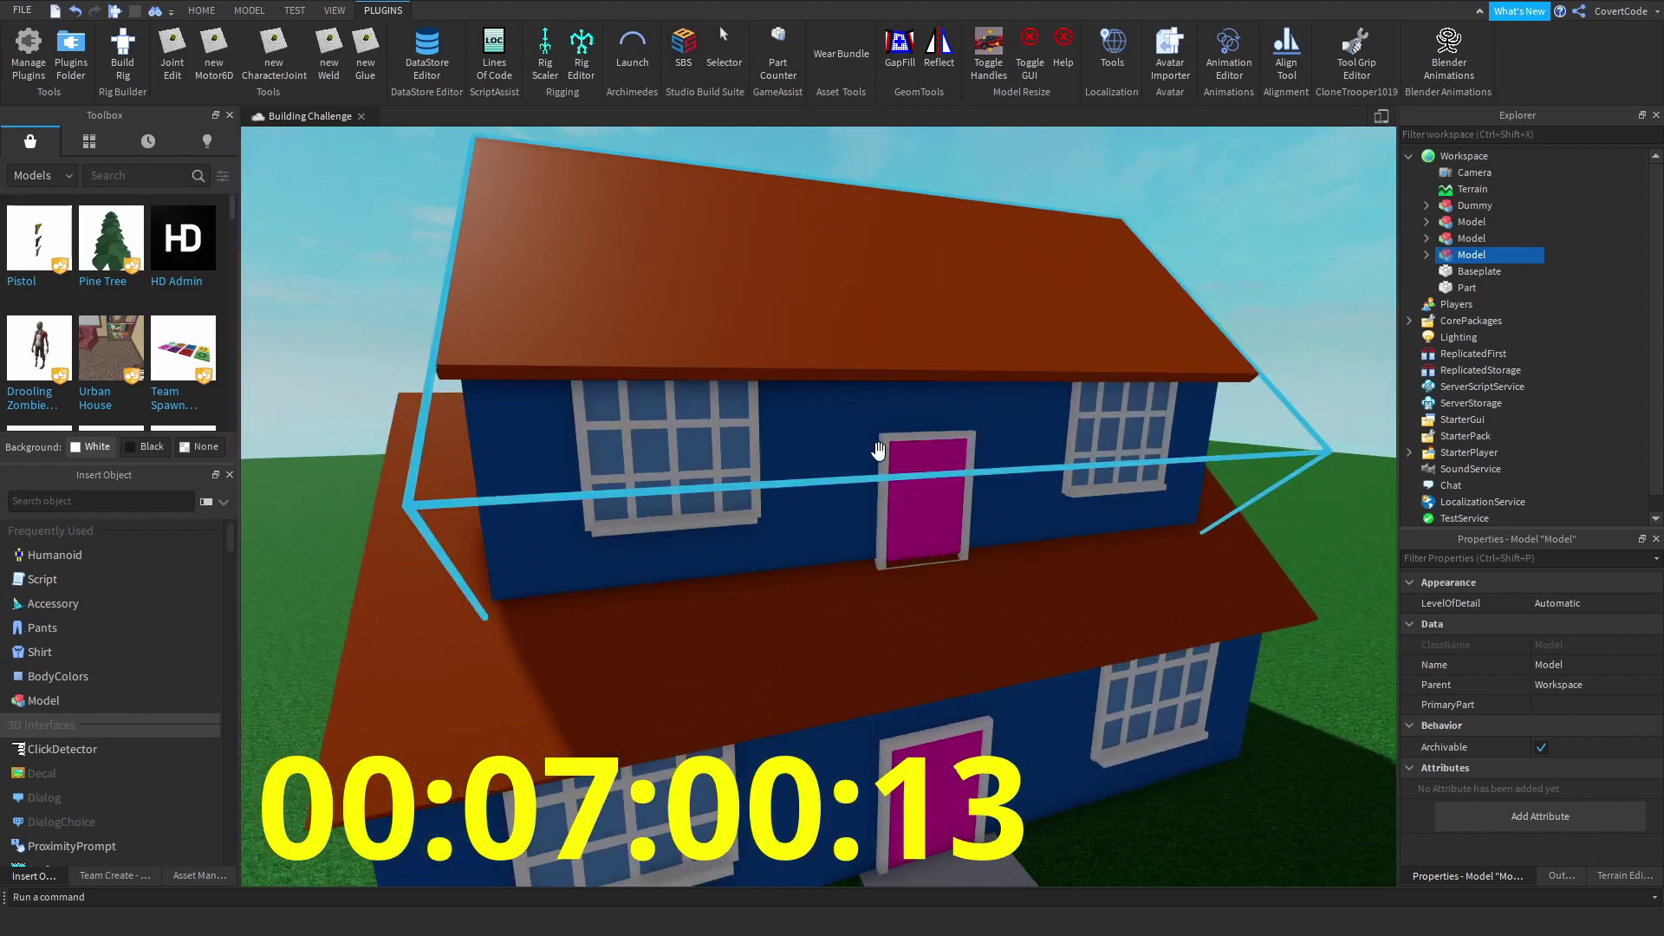
{"action": "left_click", "coordinate": [924, 478]}
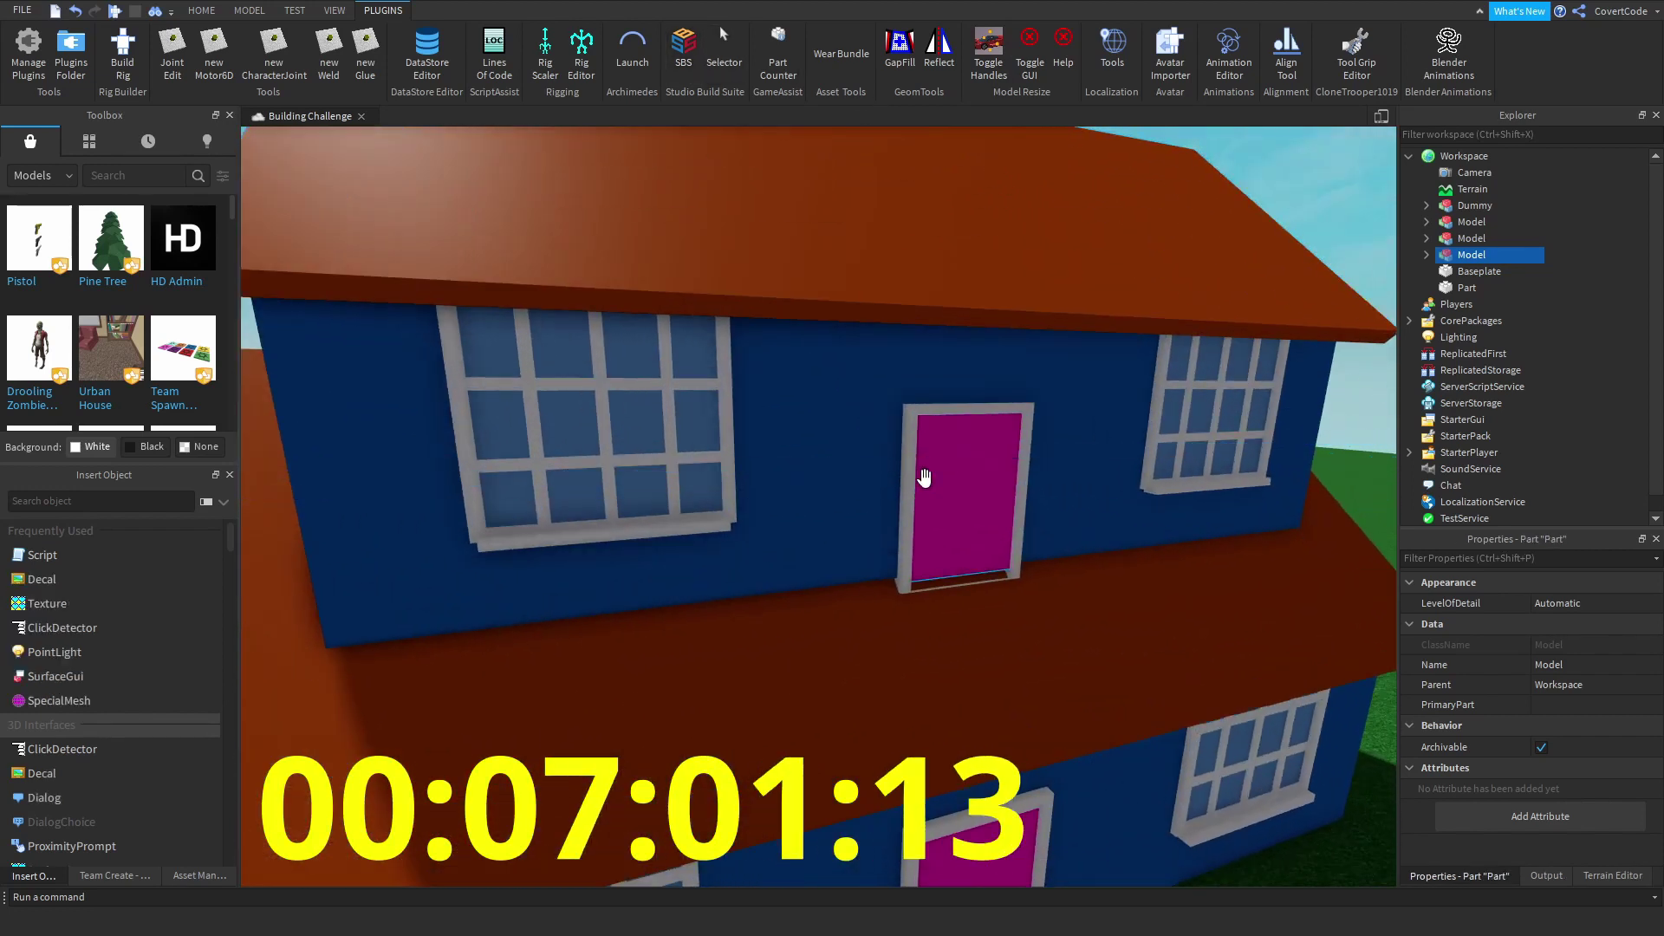
{"action": "scroll", "coordinate": [924, 477], "scroll_direction": "down", "scroll_amount": 3}
{"action": "key", "text": "Delete"}
{"action": "left_click", "coordinate": [940, 457]}
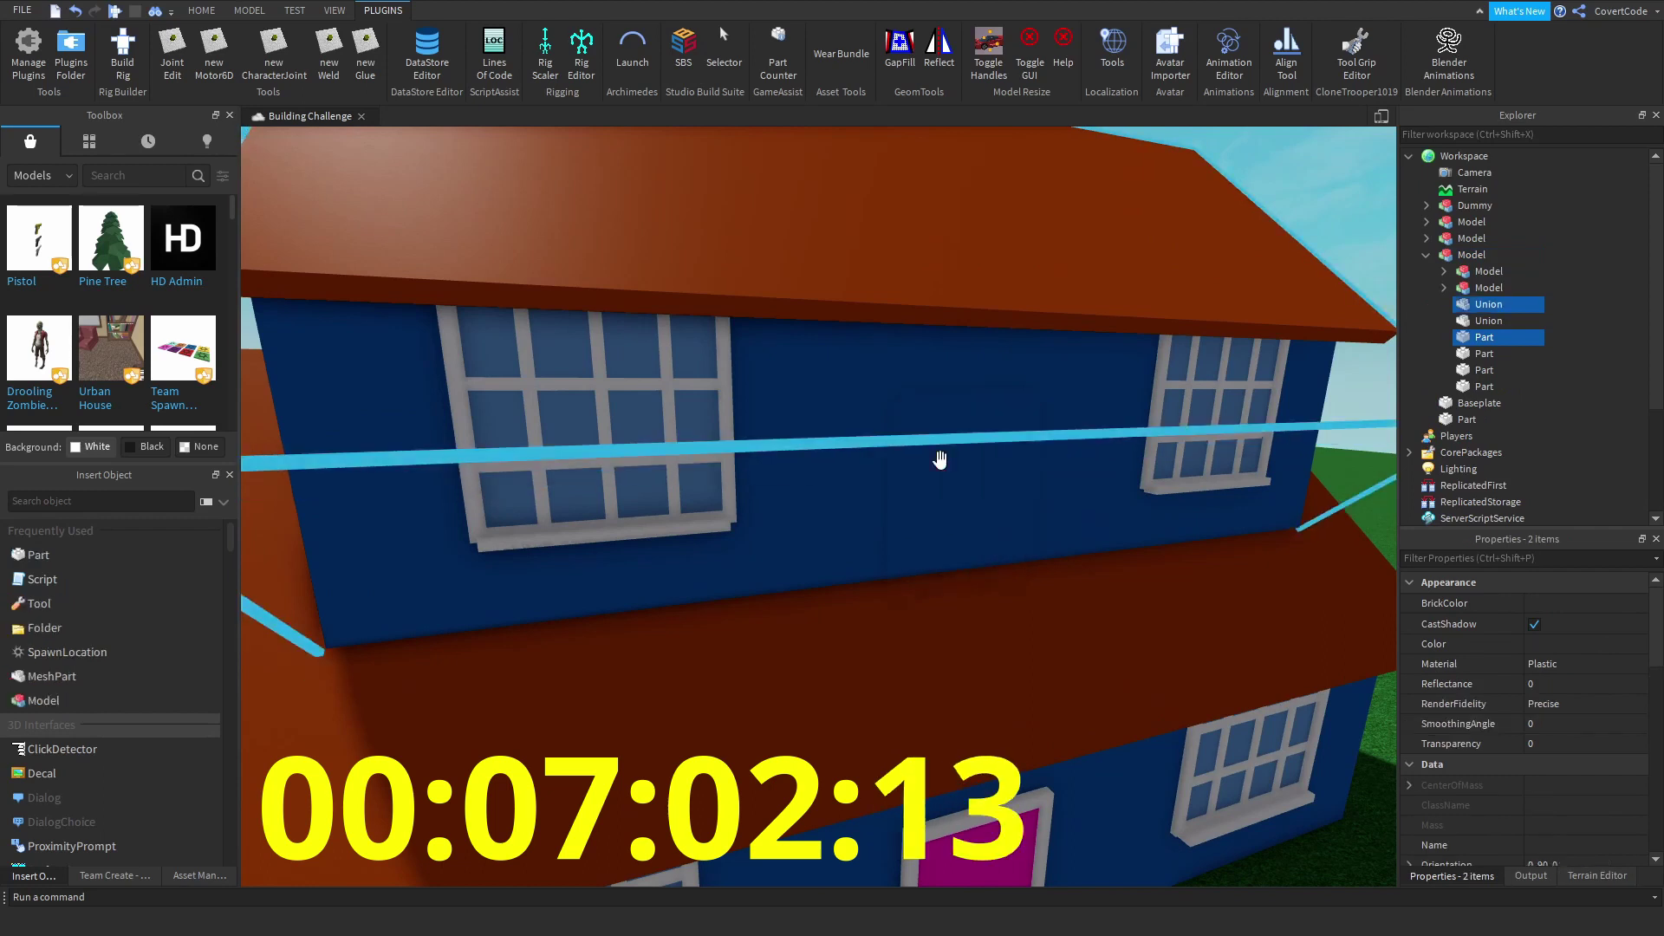
{"action": "right_click_drag", "start_coordinate": [1178, 438], "coordinate": [1000, 403]}
{"action": "scroll", "coordinate": [873, 401], "scroll_direction": "down", "scroll_amount": 3}
{"action": "key", "text": "ctrl+u"}
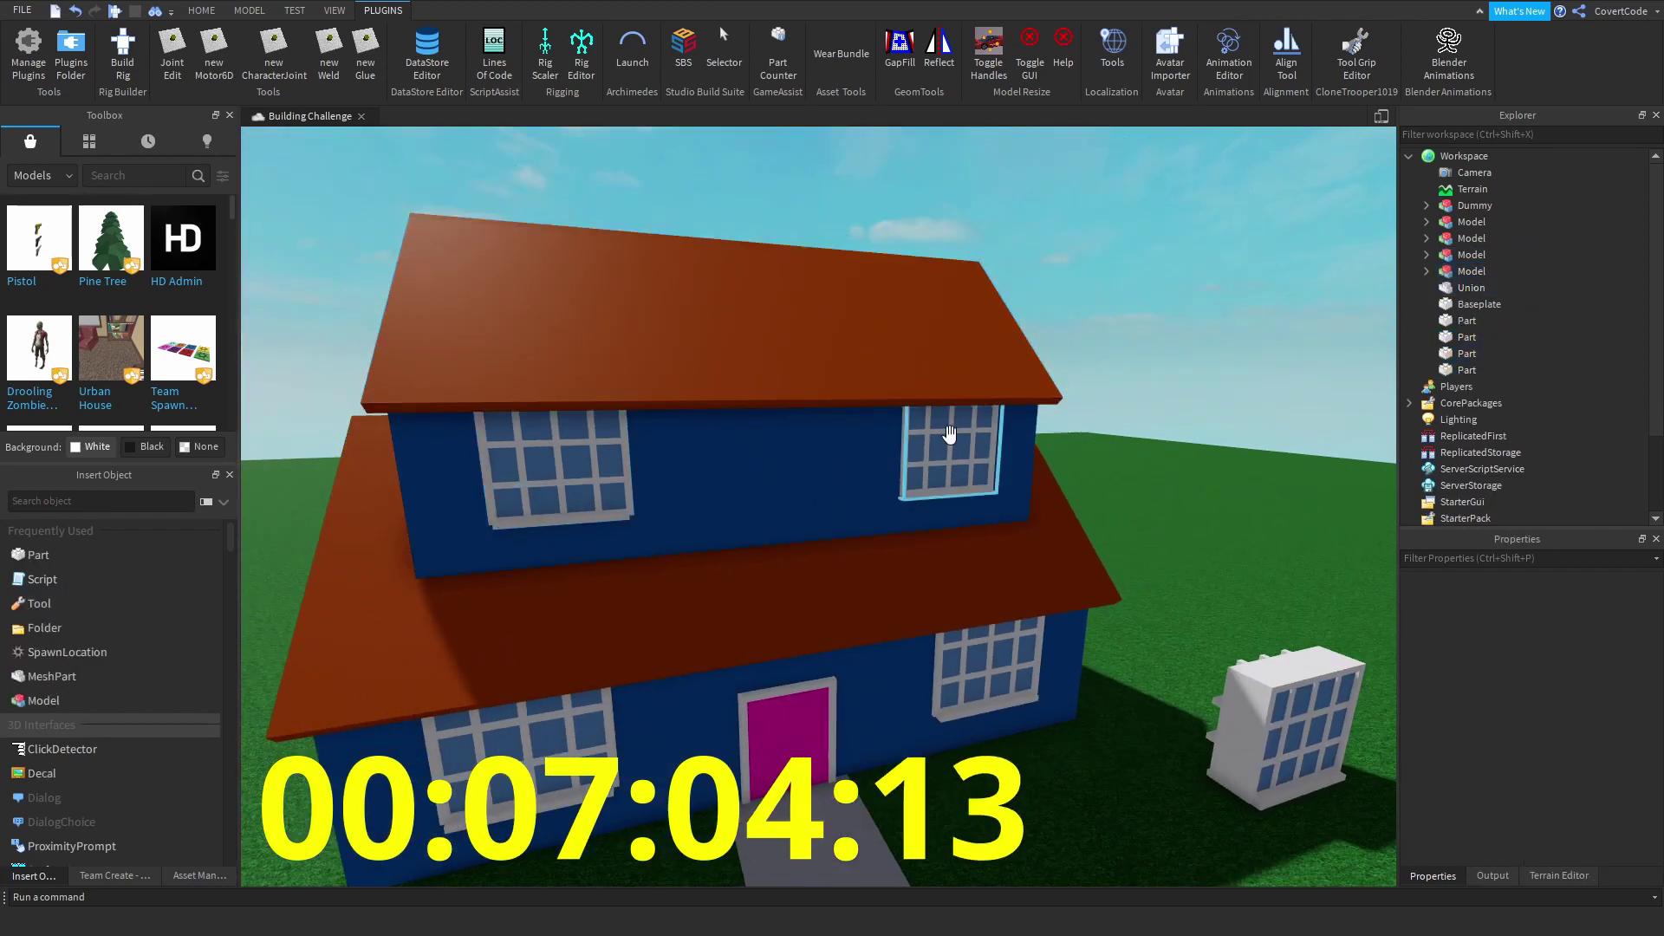
- Duplicate an upper-floor window and move the copy to the middle of the wall between the two existing windows
{"action": "scroll", "coordinate": [948, 446], "scroll_direction": "up", "scroll_amount": 5}
{"action": "left_click", "coordinate": [931, 454]}
{"action": "right_click_drag", "start_coordinate": [931, 454], "coordinate": [648, 473]}
{"action": "left_click", "coordinate": [576, 502]}
{"action": "key", "text": "ctrl+d"}
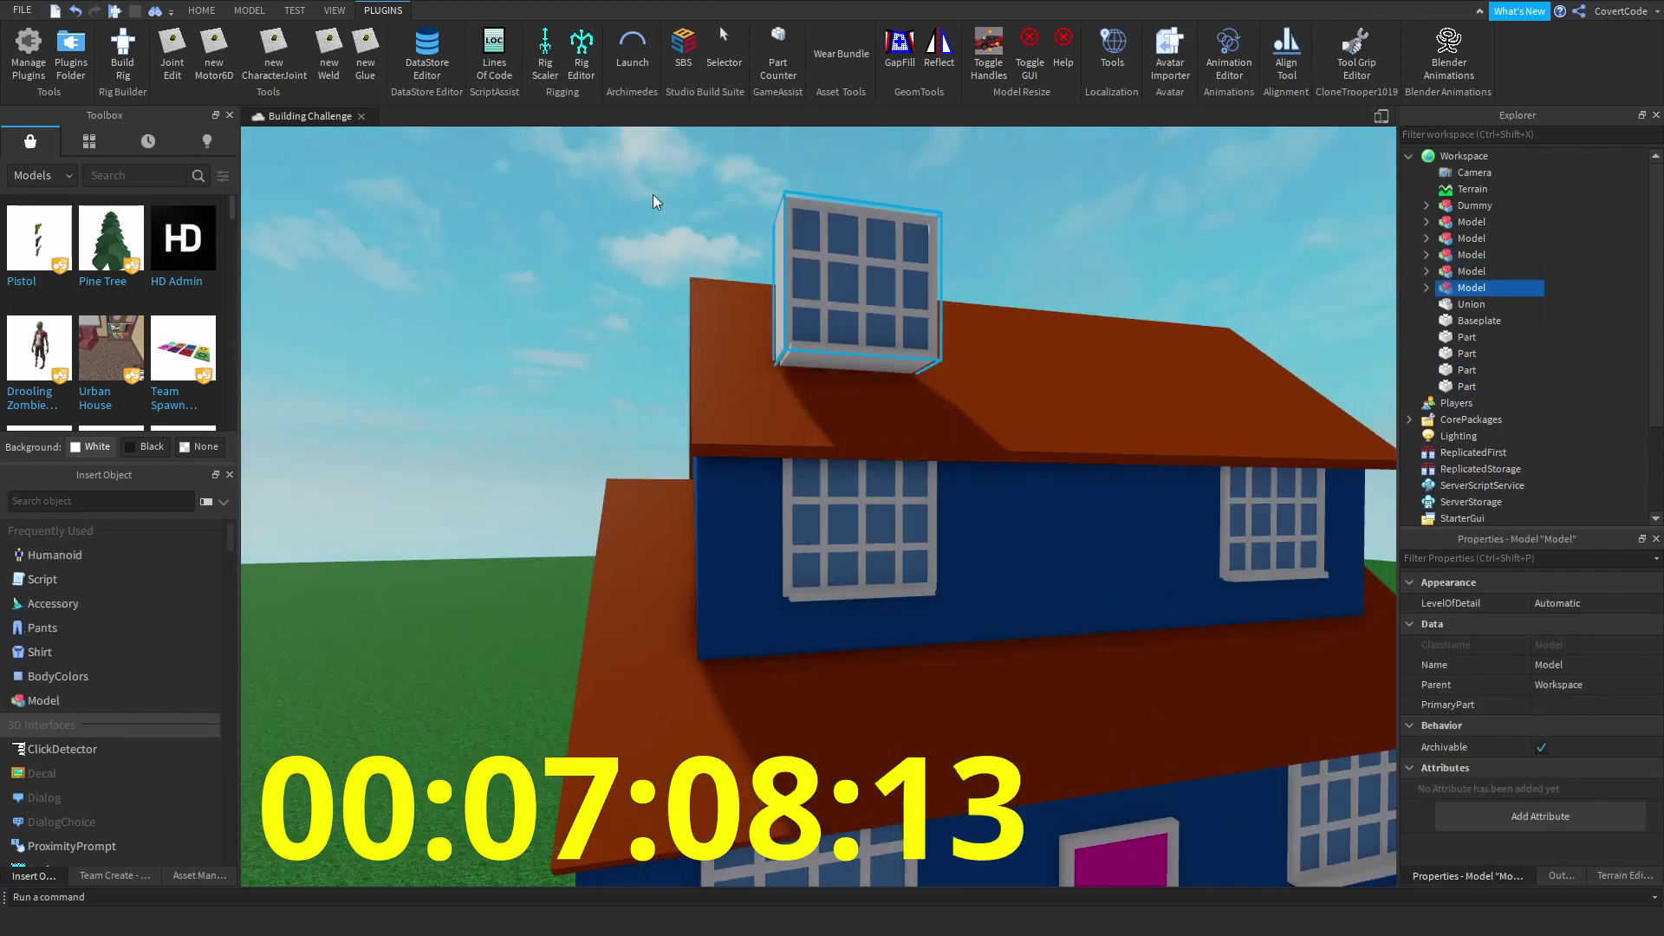
{"action": "scroll", "coordinate": [653, 194], "scroll_direction": "up", "scroll_amount": 2}
{"action": "left_click", "coordinate": [684, 52]}
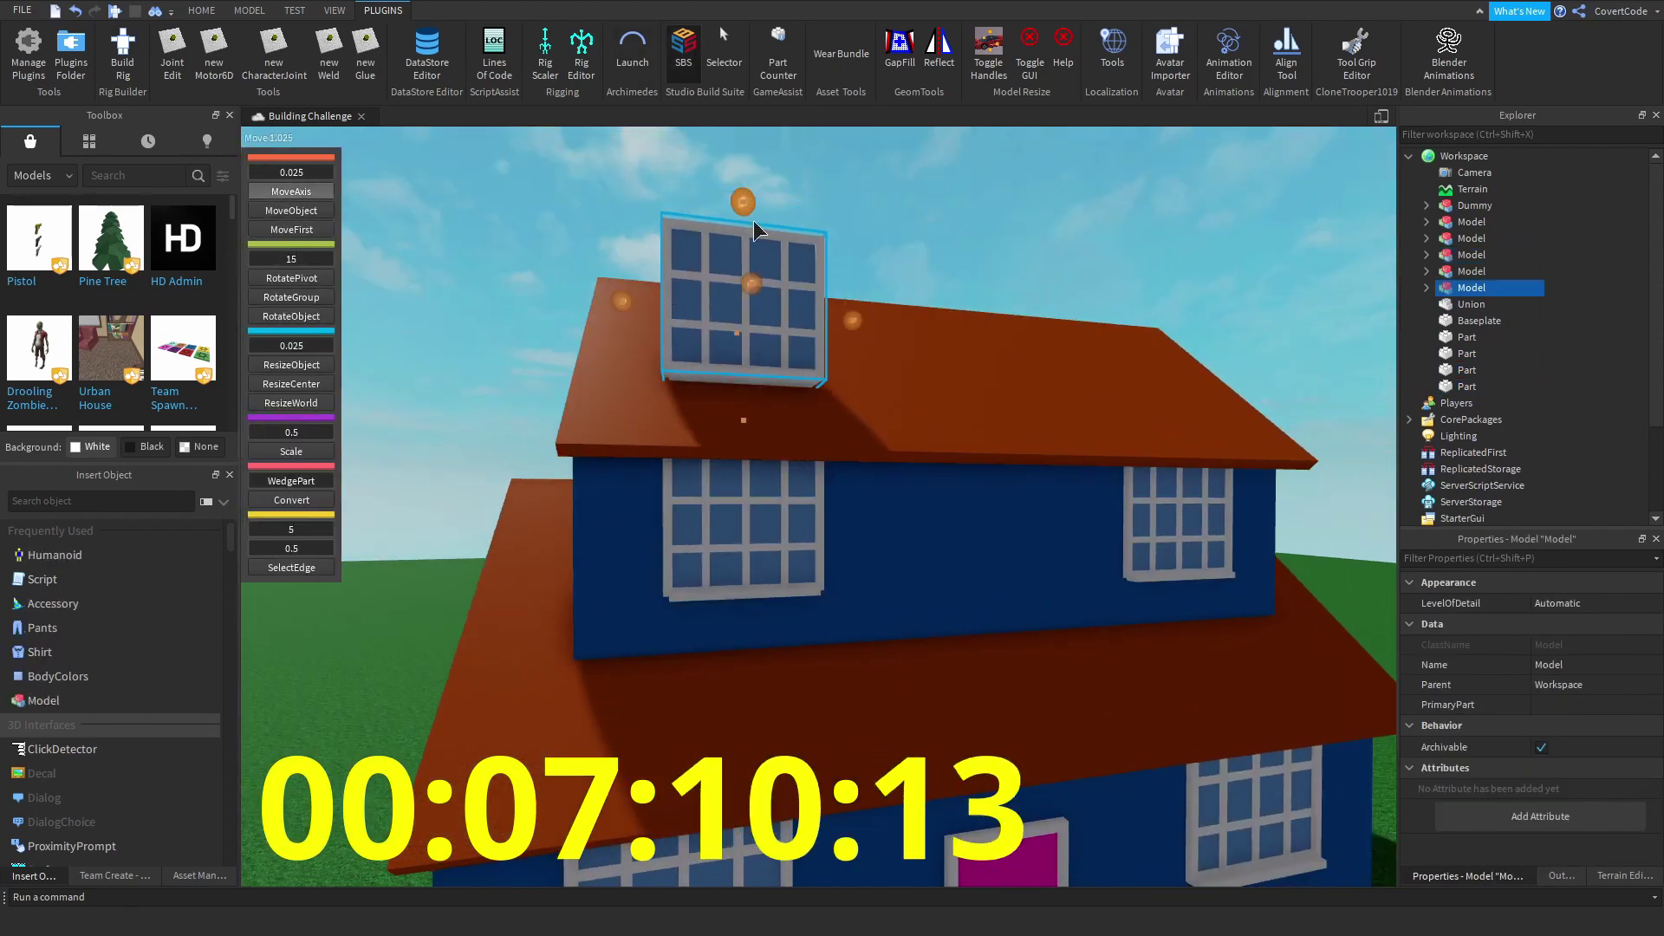
{"action": "left_click_drag", "start_coordinate": [743, 204], "coordinate": [969, 582]}
{"action": "scroll", "coordinate": [763, 544], "scroll_direction": "down", "scroll_amount": 5}
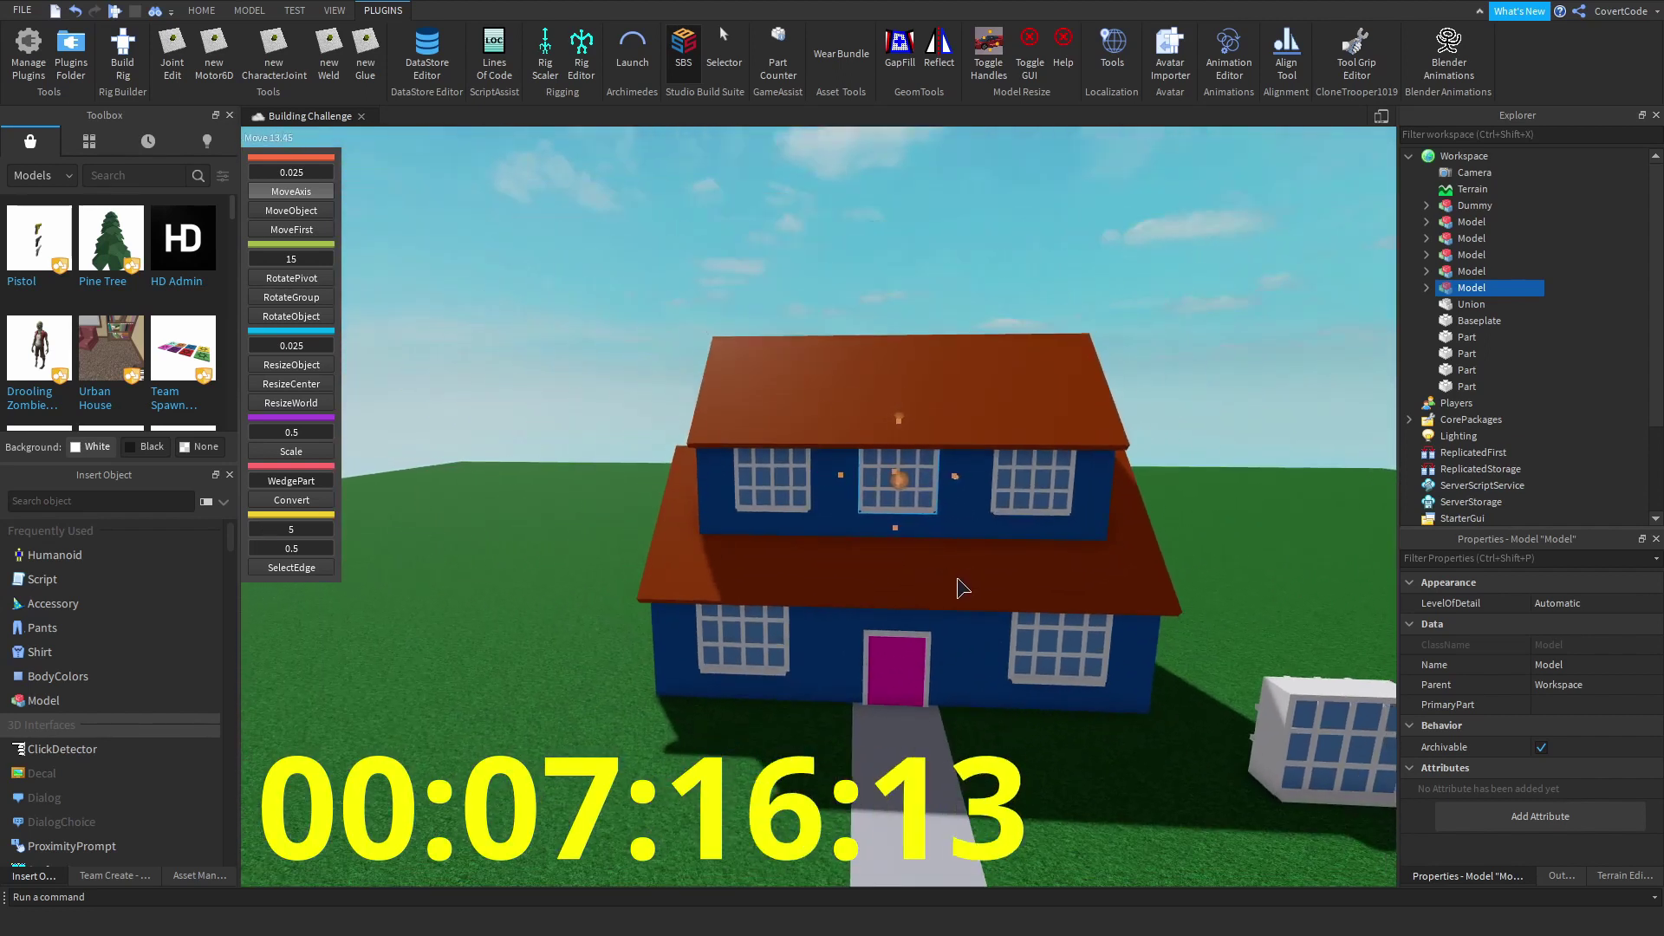
- Select the three upper-floor windows and lower them together by 1.425 studs with MoveAxis
{"action": "right_click_drag", "start_coordinate": [873, 257], "coordinate": [850, 371]}
{"action": "left_click", "coordinate": [850, 371]}
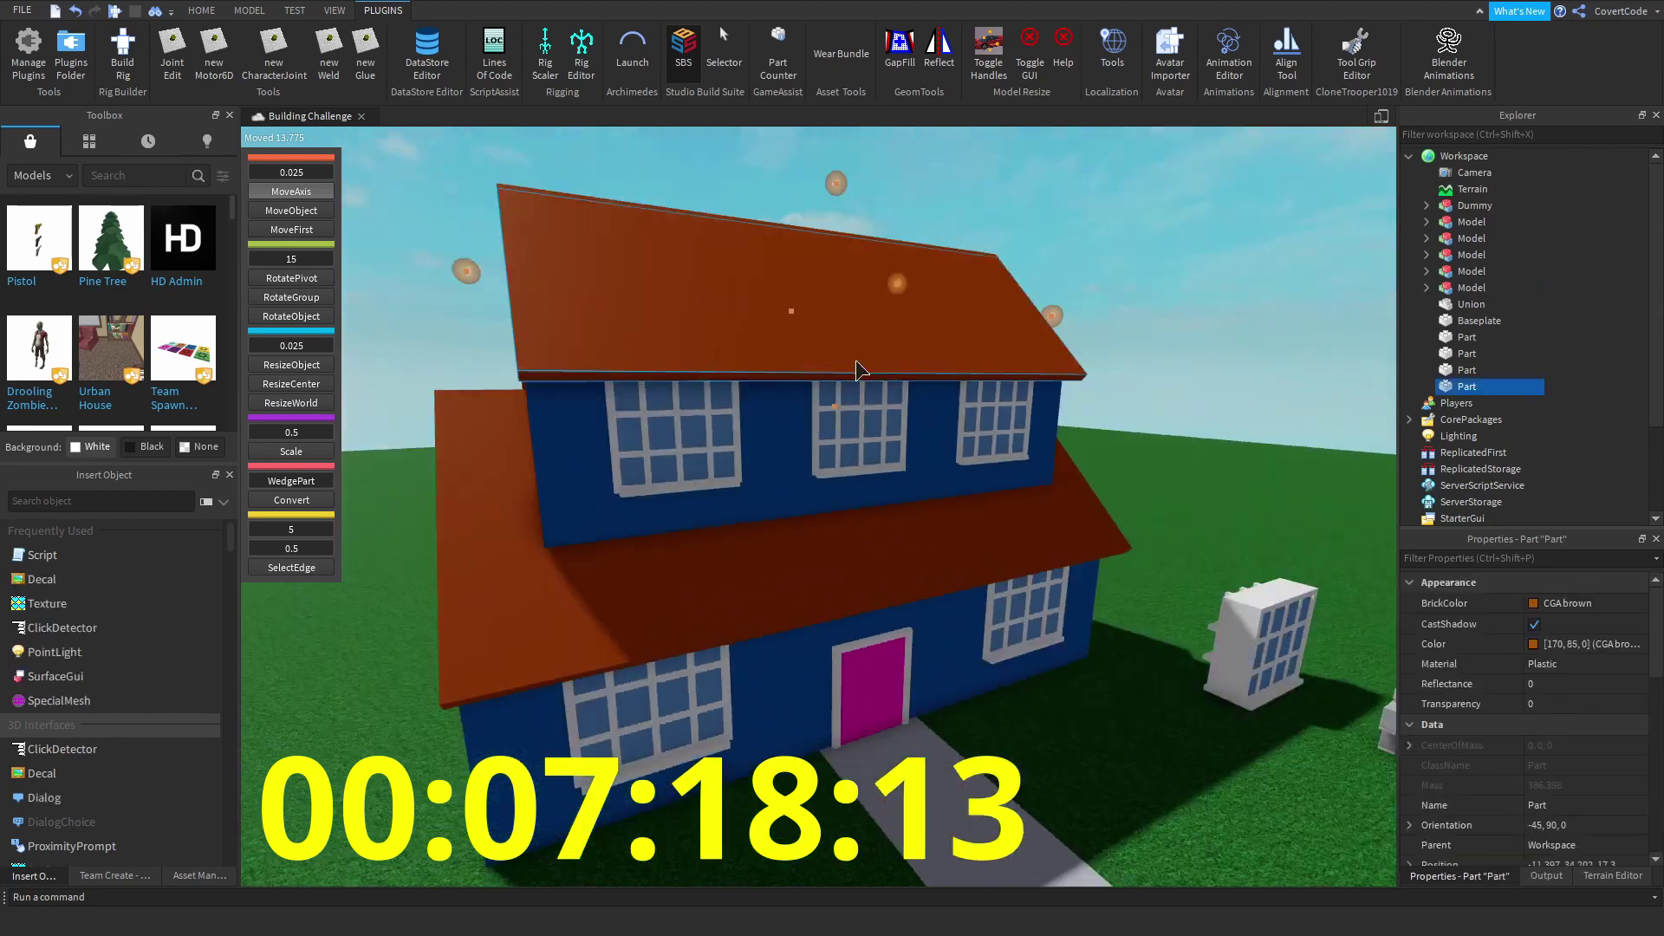
{"action": "scroll", "coordinate": [851, 372], "scroll_direction": "up", "scroll_amount": 5}
{"action": "left_click", "coordinate": [635, 444]}
{"action": "left_click", "coordinate": [837, 443], "text": "ctrl"}
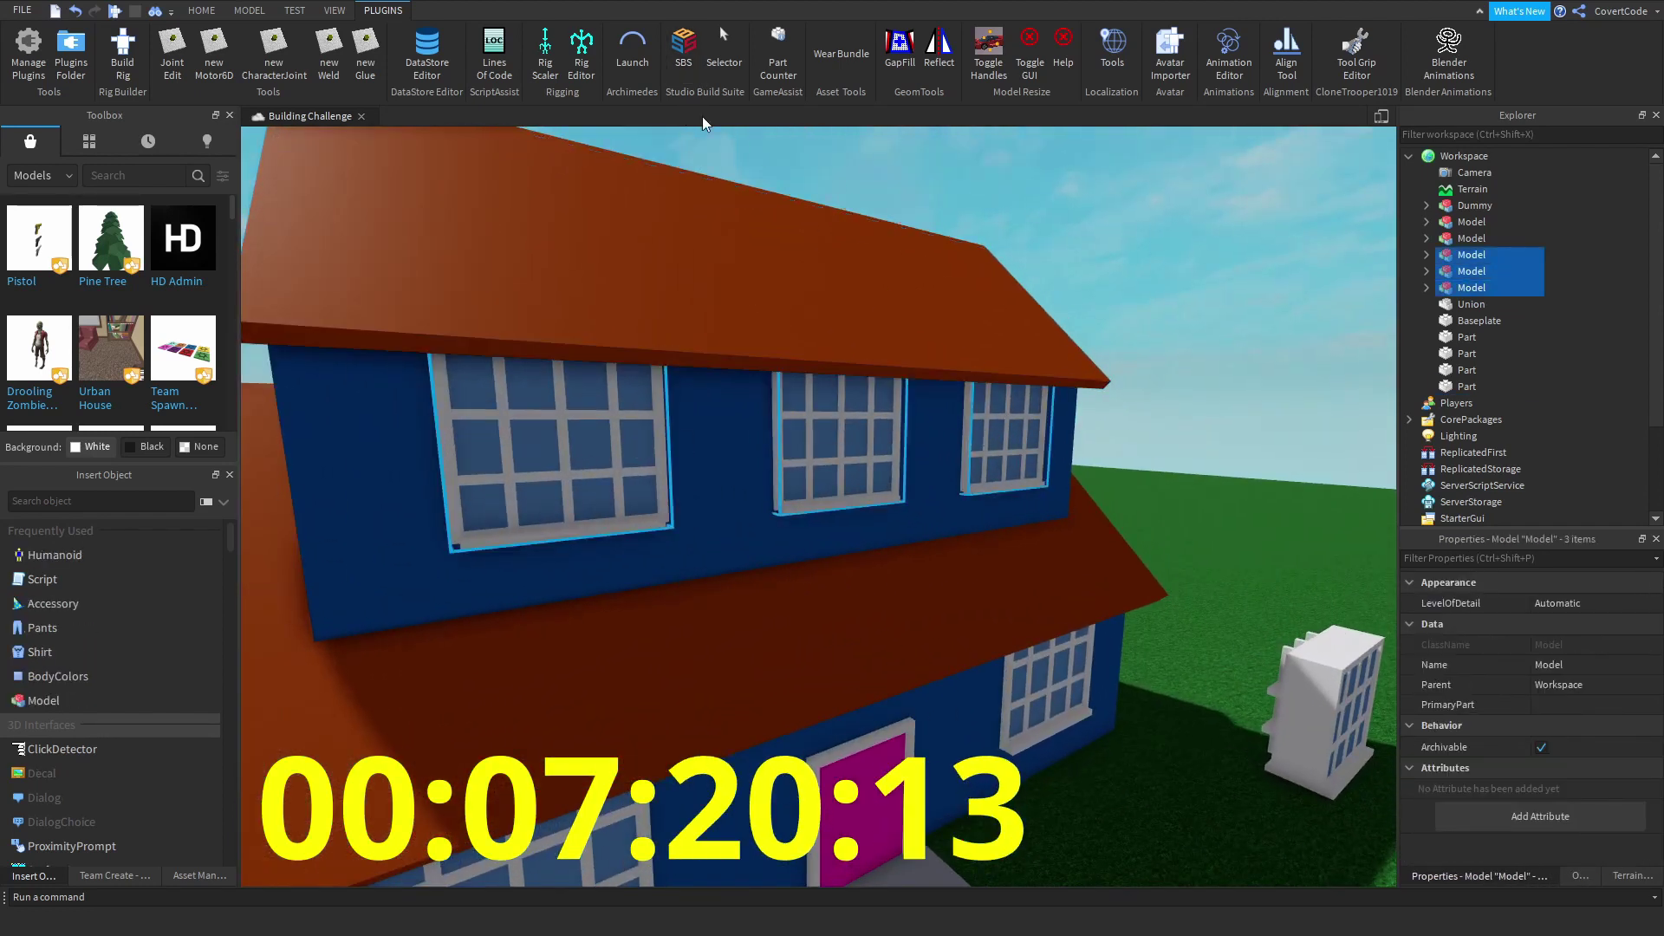
{"action": "left_click", "coordinate": [684, 50]}
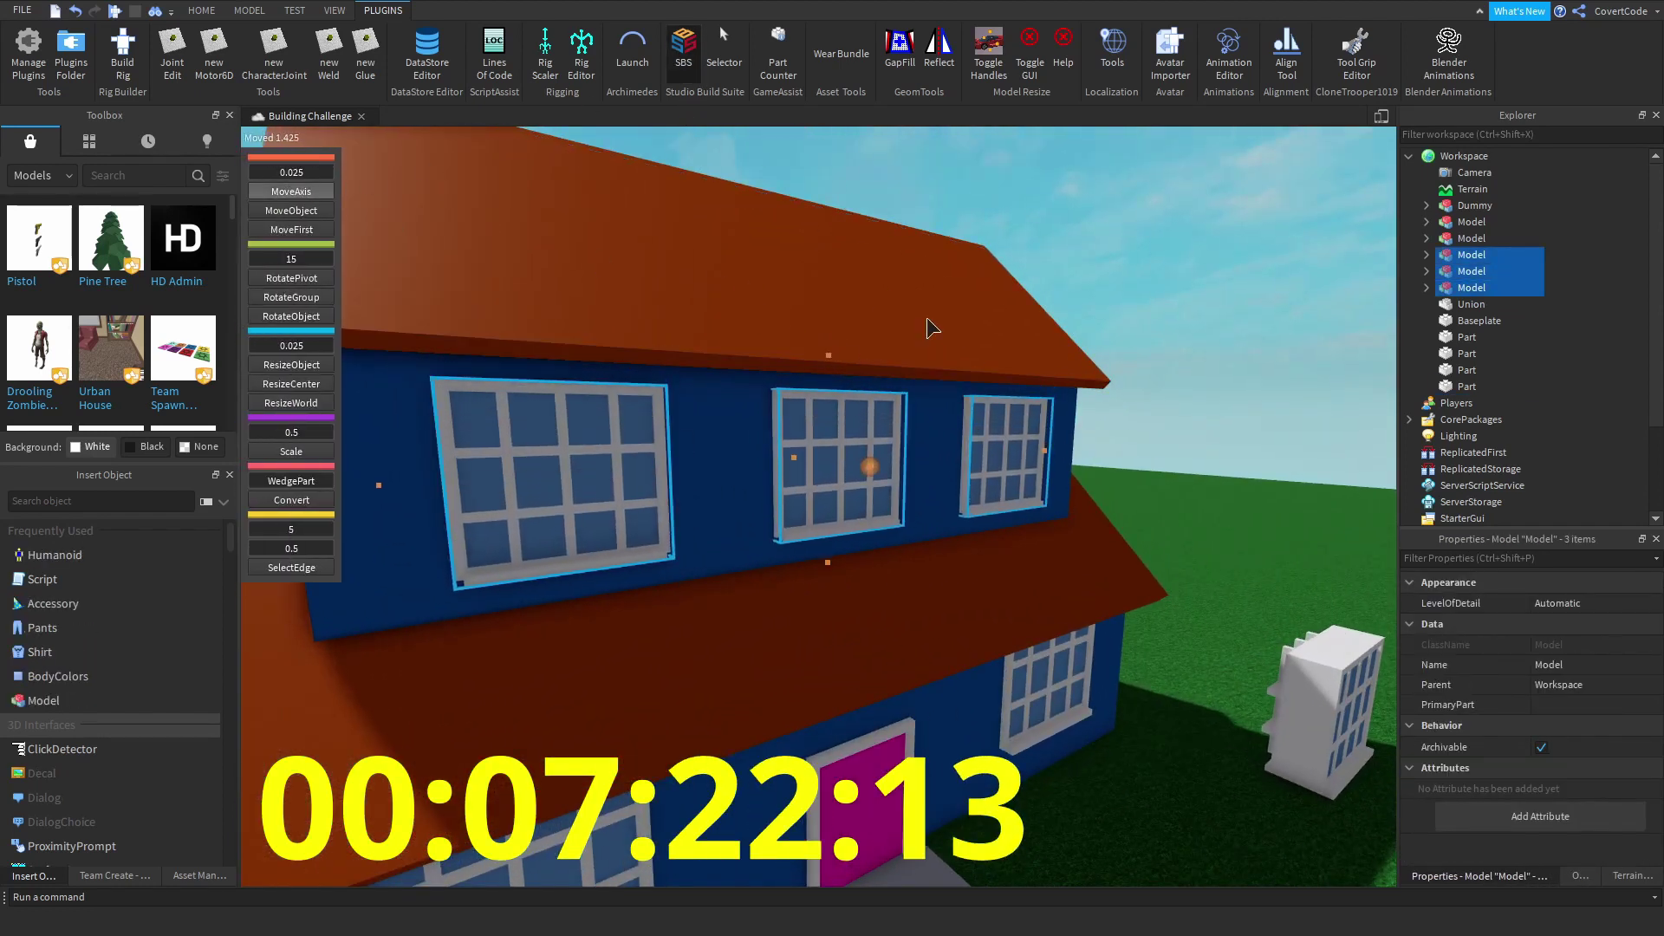
{"action": "scroll", "coordinate": [928, 327], "scroll_direction": "down", "scroll_amount": 10}
{"action": "left_click", "coordinate": [1121, 237]}
- Duplicate a Pearl-coloured part from an upper window and lower the copy partly into the upper roof
{"action": "right_click_drag", "start_coordinate": [995, 313], "coordinate": [892, 425]}
{"action": "scroll", "coordinate": [892, 426], "scroll_direction": "up", "scroll_amount": 5}
{"action": "left_click", "coordinate": [800, 418]}
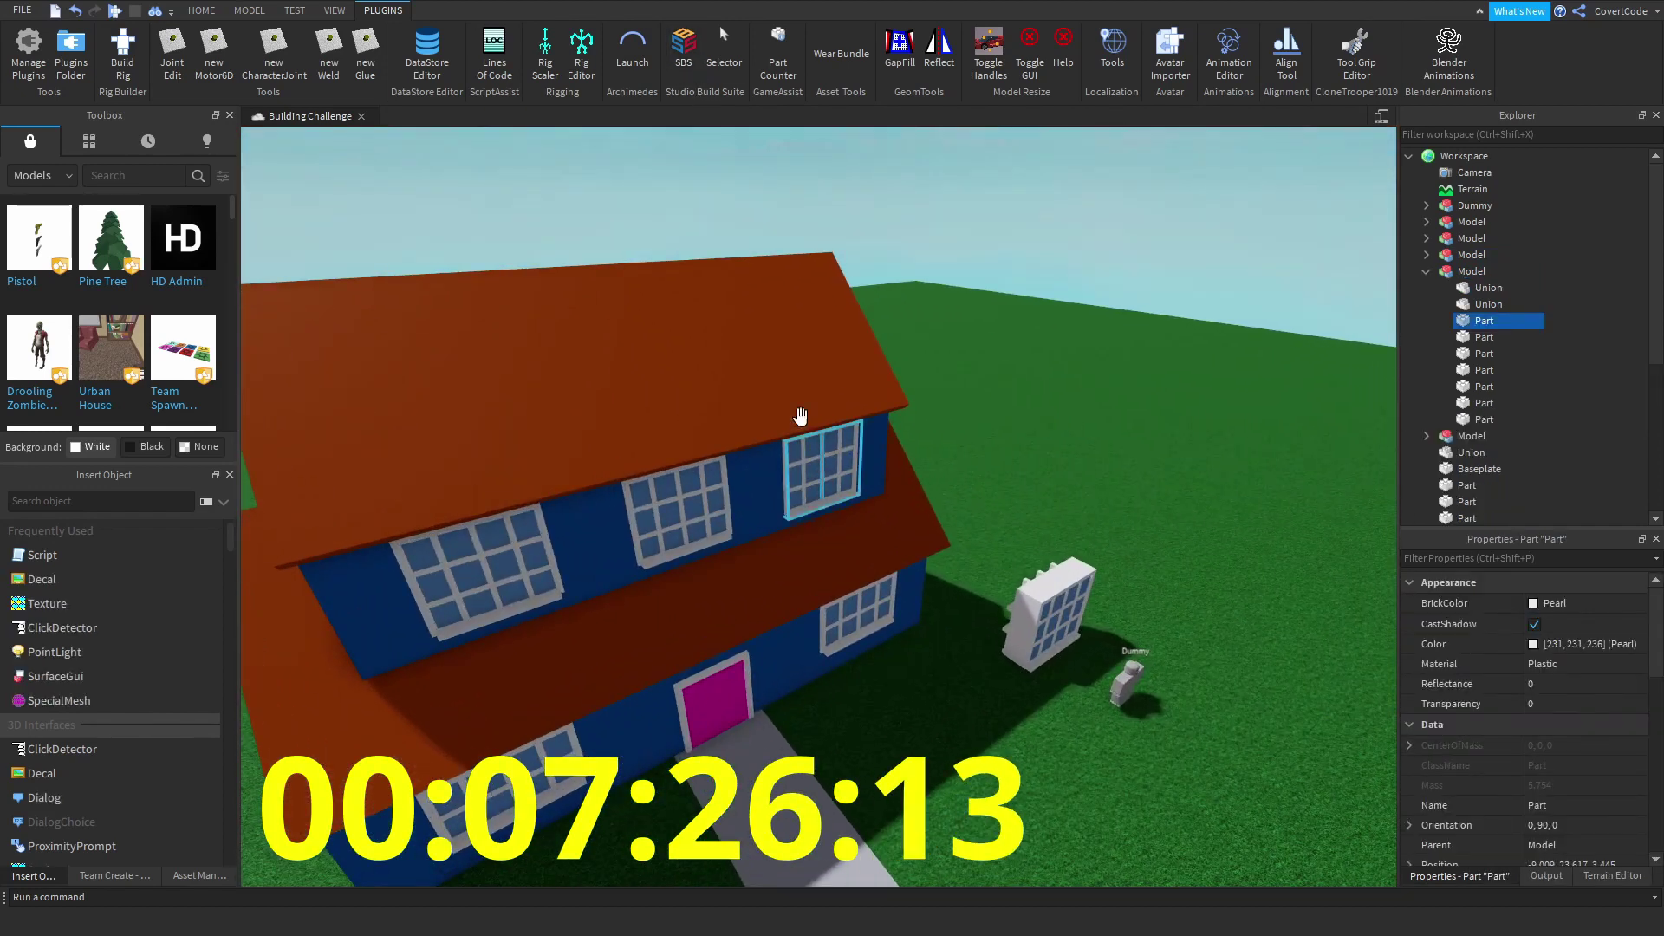
{"action": "key", "text": "ctrl+v"}
{"action": "key", "text": "f"}
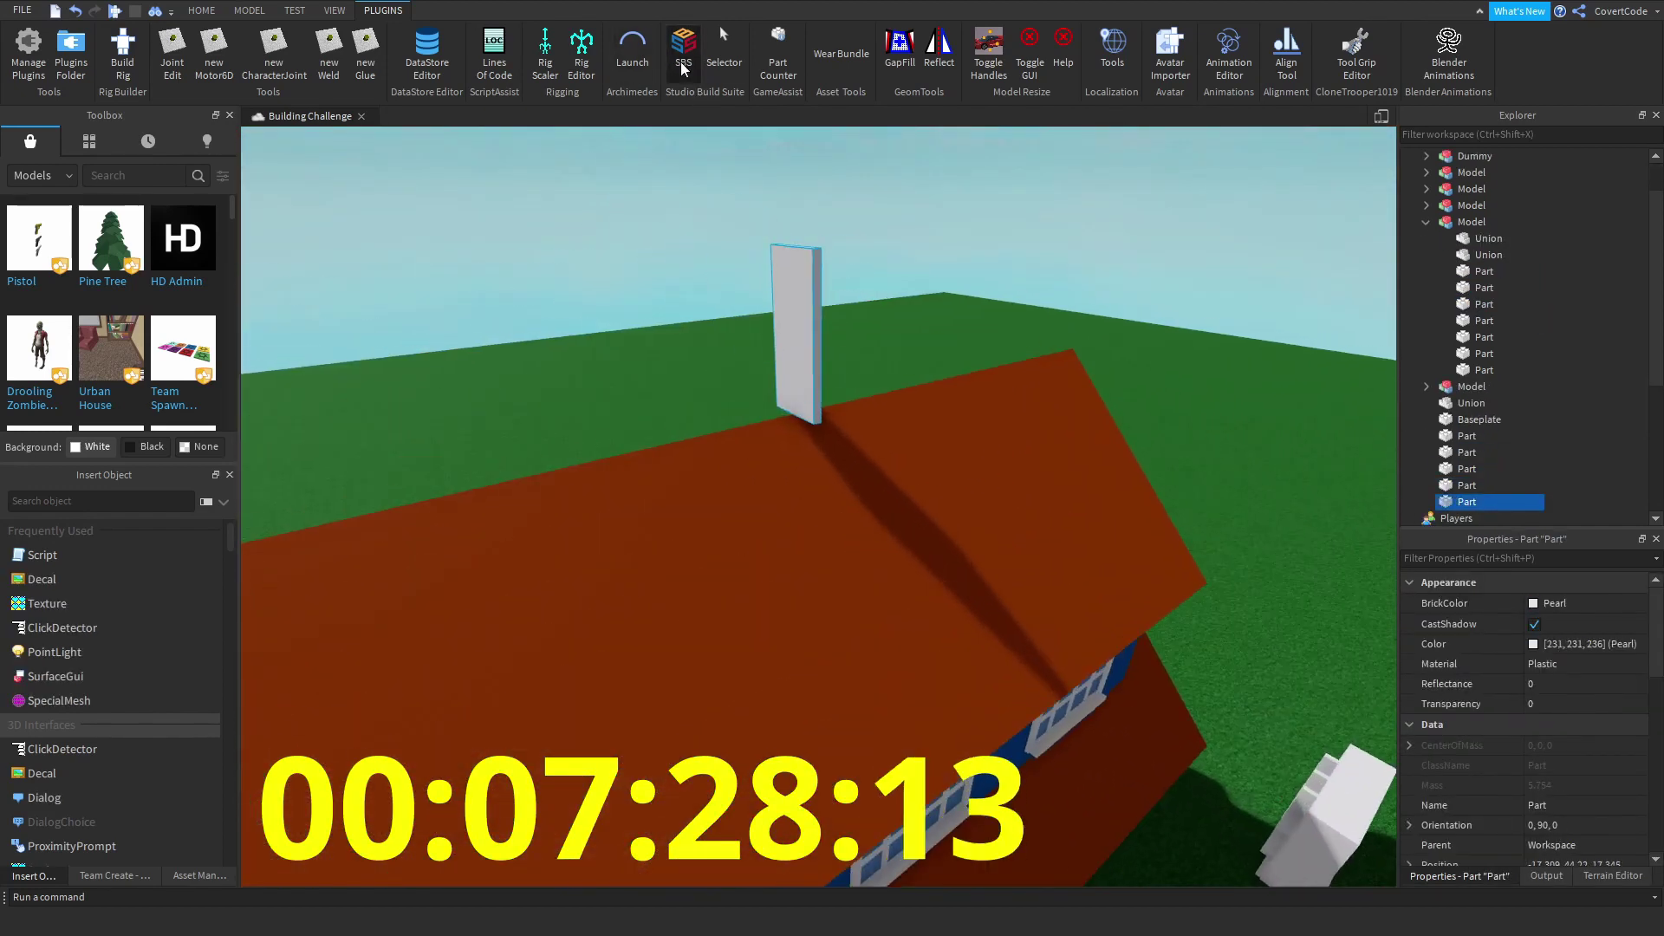
{"action": "left_click", "coordinate": [684, 52]}
{"action": "left_click_drag", "start_coordinate": [778, 198], "coordinate": [813, 351]}
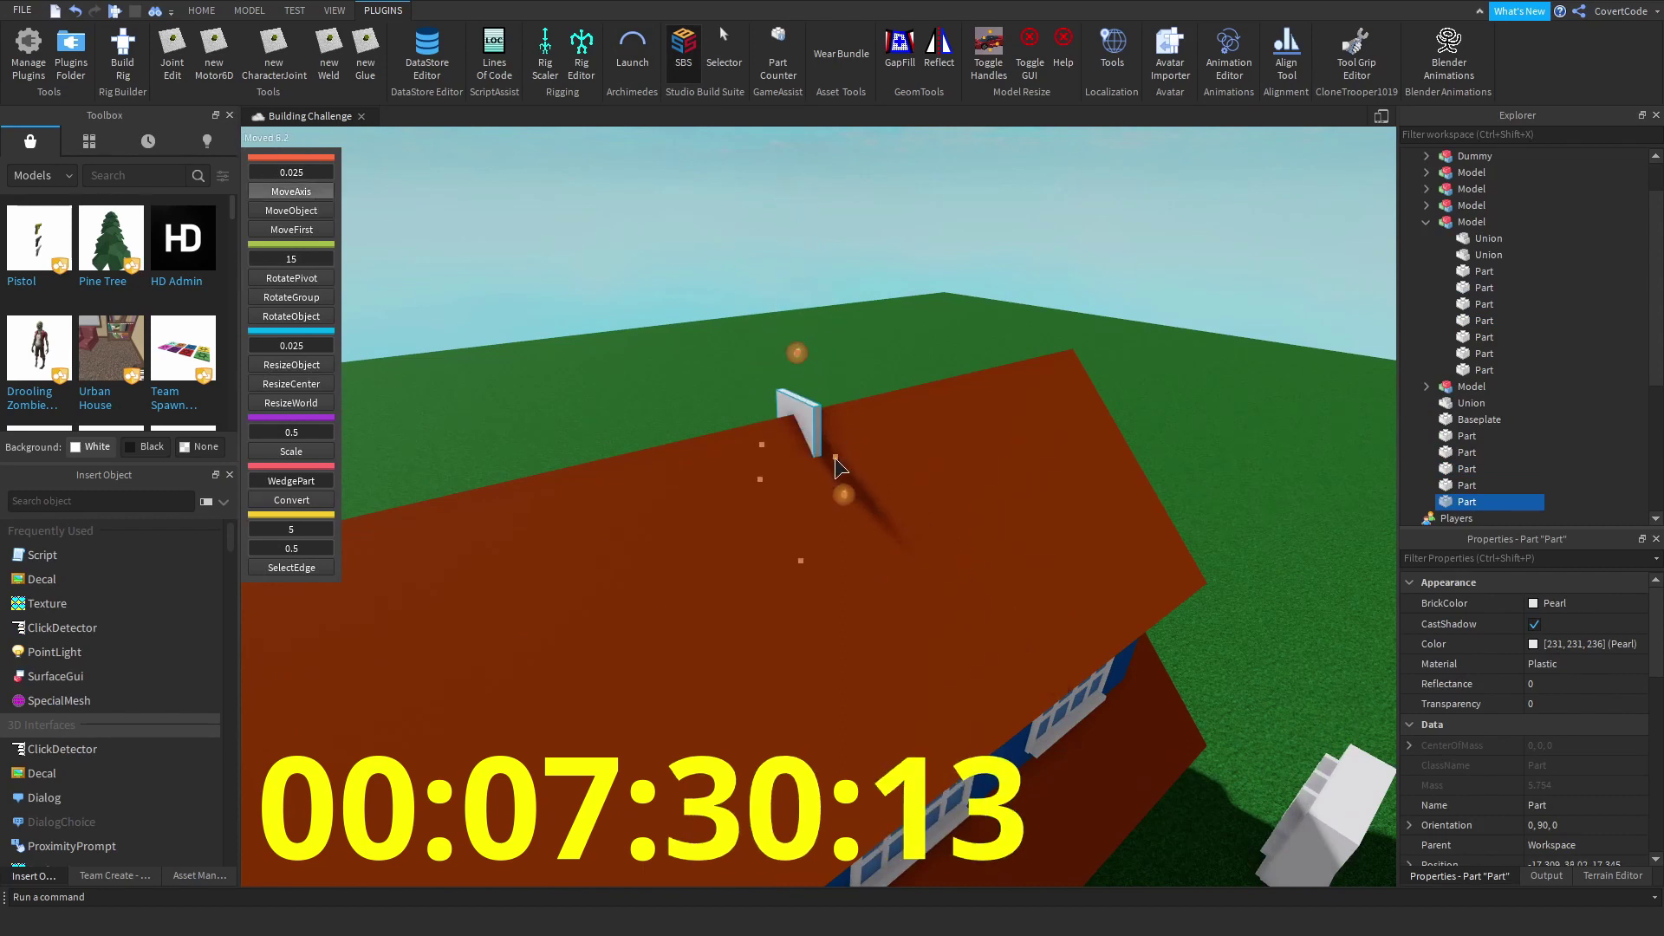
- Move the Pearl-coloured part to the far end of the upper roof and set its size to 4, 9.113, 4
{"action": "right_click_drag", "start_coordinate": [837, 468], "coordinate": [742, 596]}
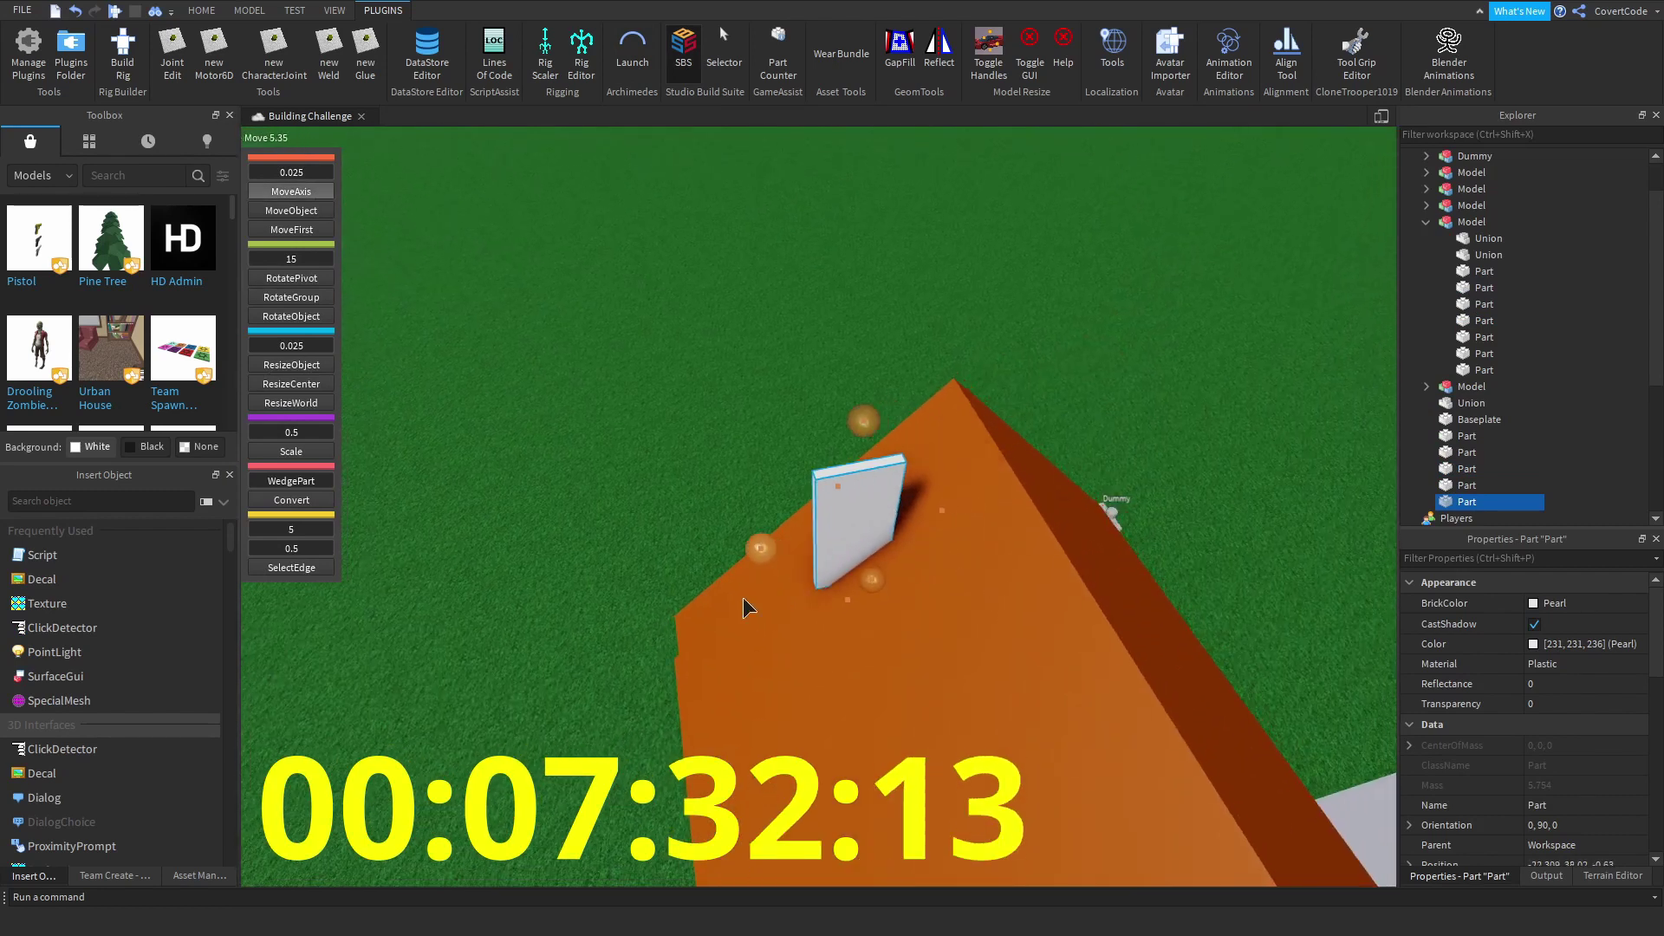
{"action": "left_click_drag", "start_coordinate": [761, 547], "coordinate": [703, 561]}
{"action": "mouse_move", "coordinate": [709, 611]}
{"action": "right_mouse_down"}
{"action": "mouse_move", "coordinate": [685, 572]}
{"action": "mouse_move", "coordinate": [709, 610]}
{"action": "right_mouse_up"}
{"action": "scroll", "coordinate": [1476, 736], "scroll_direction": "down", "scroll_amount": 10}
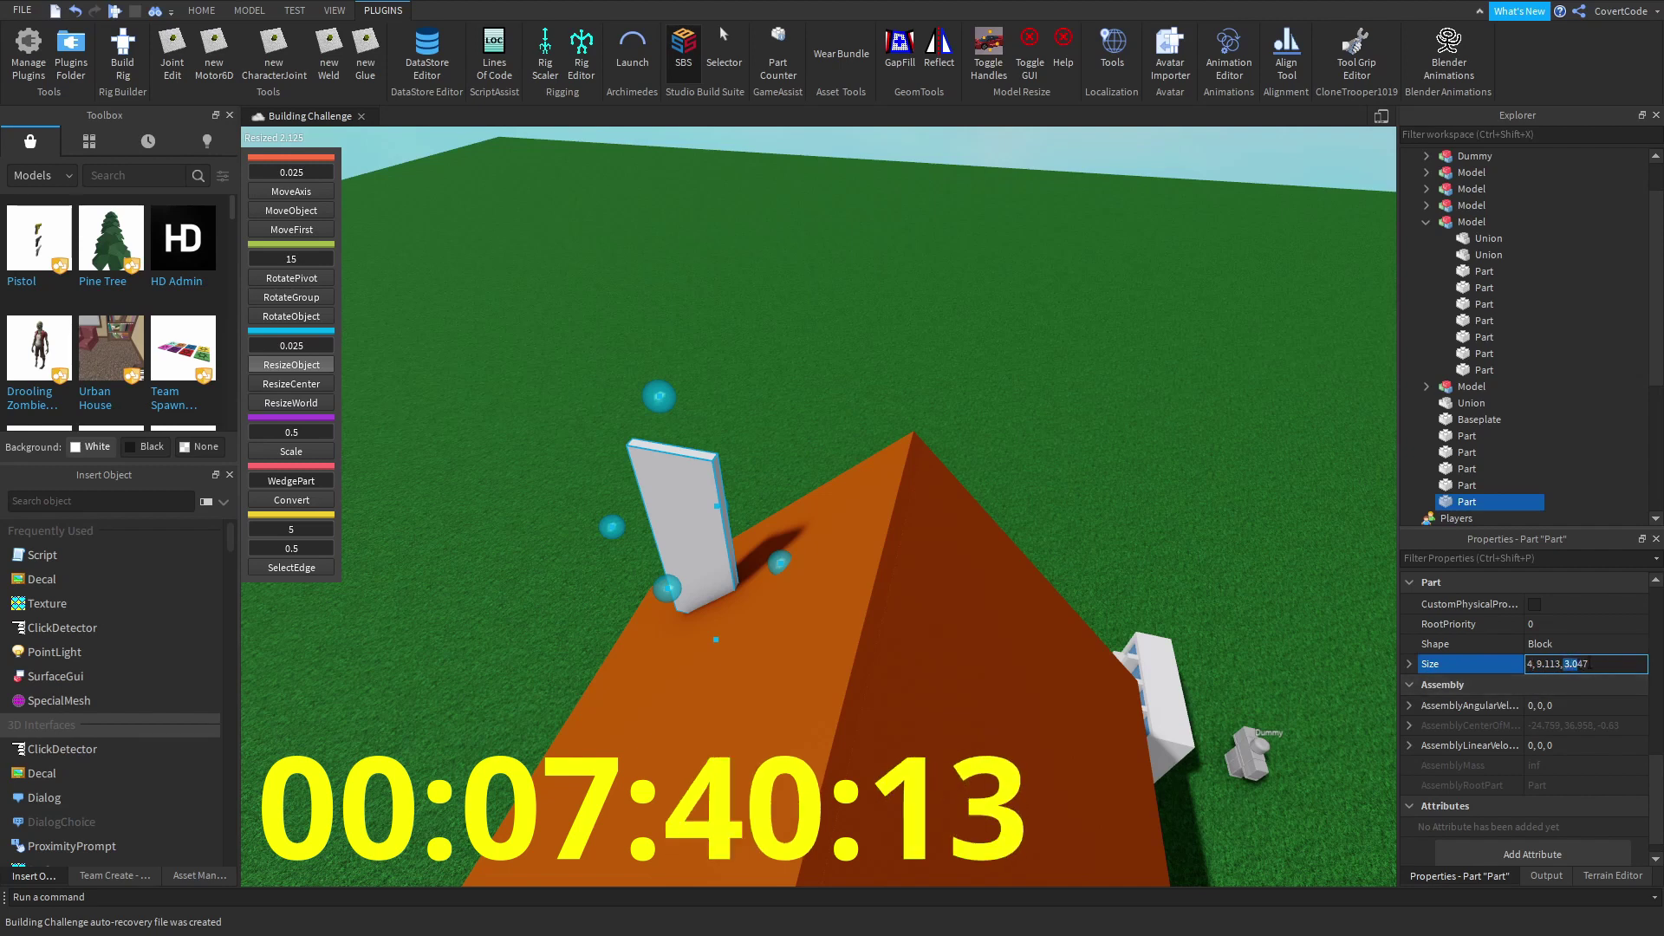
{"action": "type", "text": "4"}
{"action": "key", "text": "Return"}
{"action": "right_click_drag", "start_coordinate": [1257, 485], "coordinate": [582, 442]}
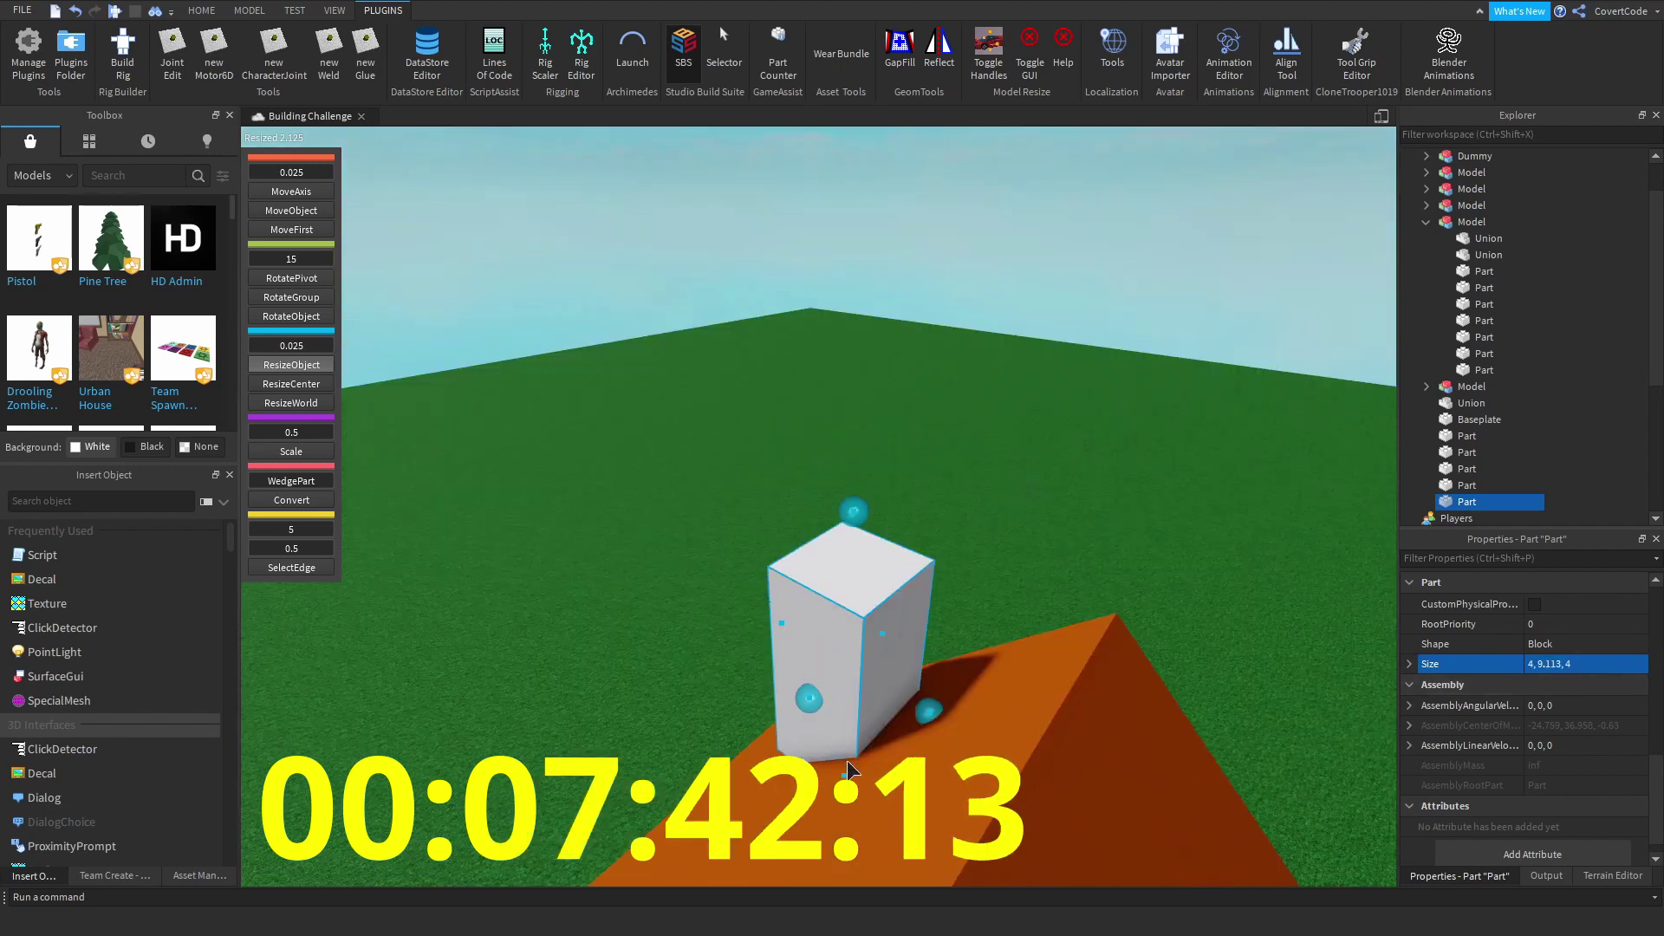
- Change the chimney block's BrickColor to Fossil
{"action": "scroll", "coordinate": [1537, 768], "scroll_direction": "up", "scroll_amount": 5}
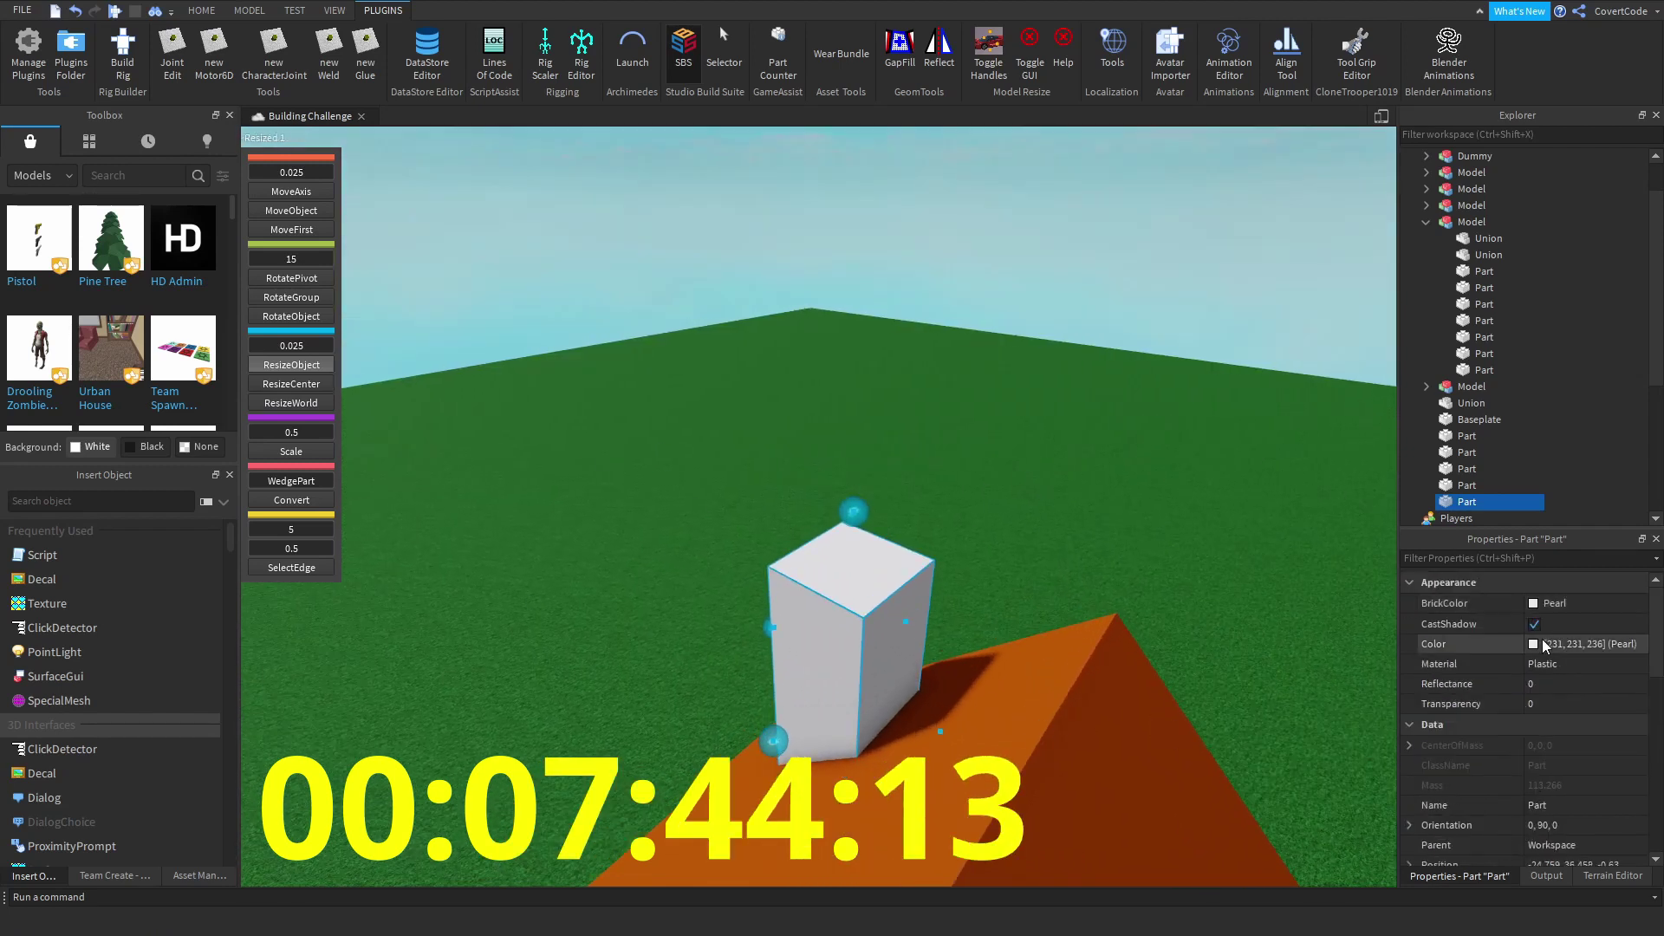
{"action": "left_click", "coordinate": [1561, 604]}
{"action": "left_click", "coordinate": [1529, 836]}
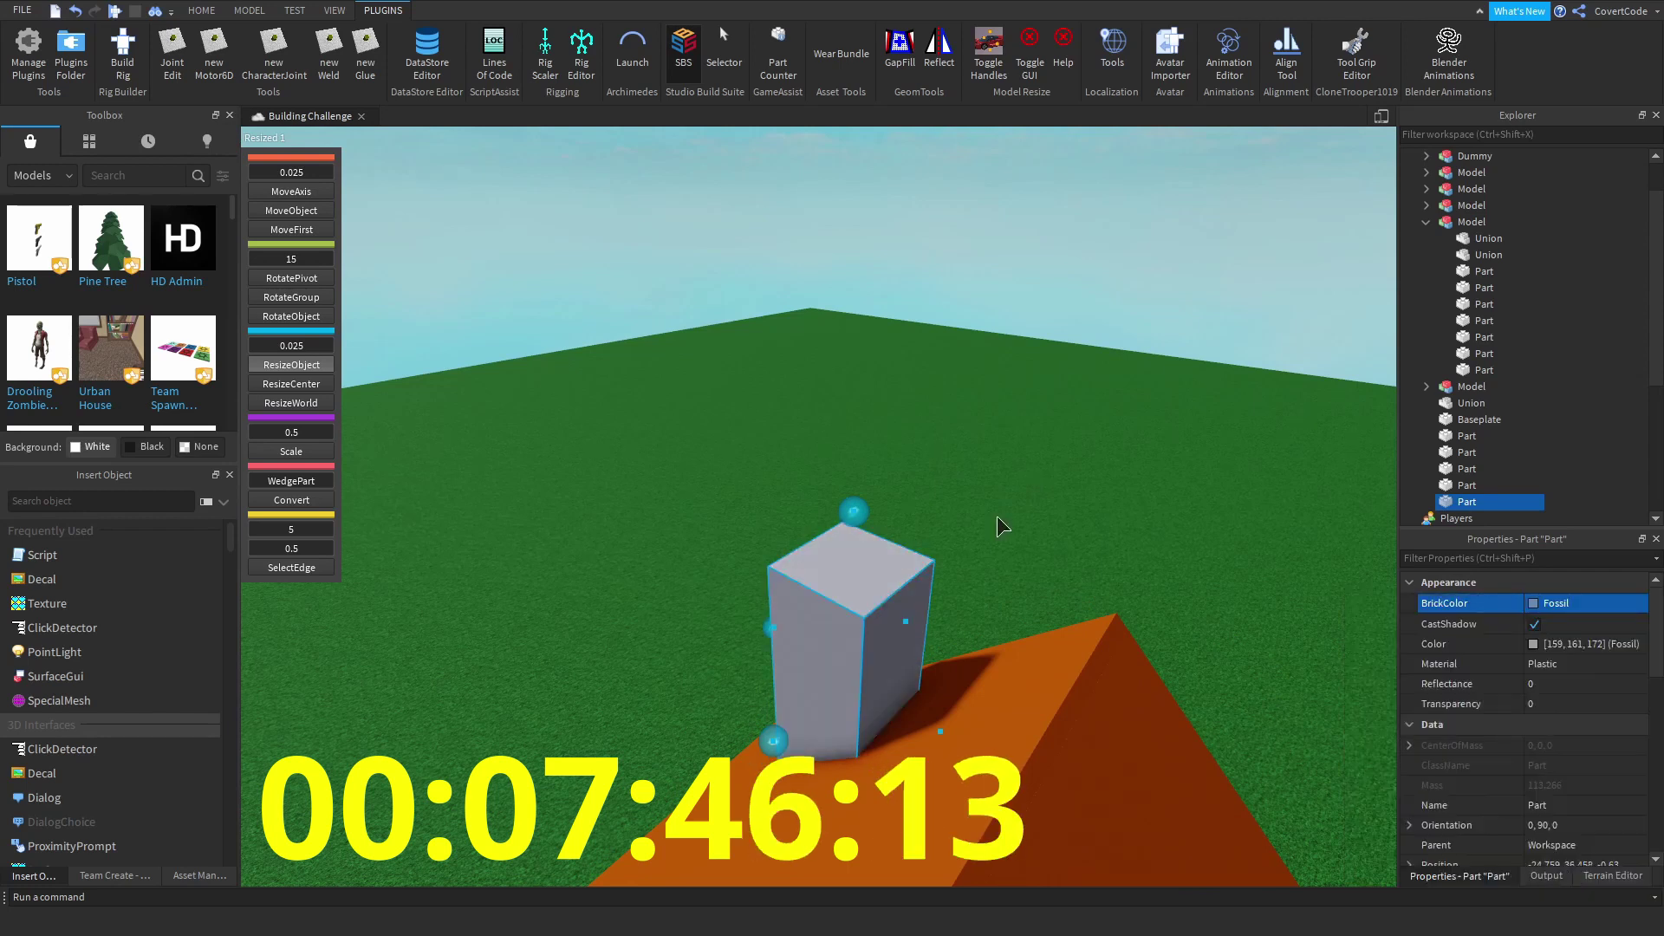
- Duplicate the chimney block on top of itself and shorten the copy into a thin slab with ResizeObject
{"action": "scroll", "coordinate": [997, 517], "scroll_direction": "up", "scroll_amount": 3}
{"action": "right_click_drag", "start_coordinate": [997, 517], "coordinate": [732, 468]}
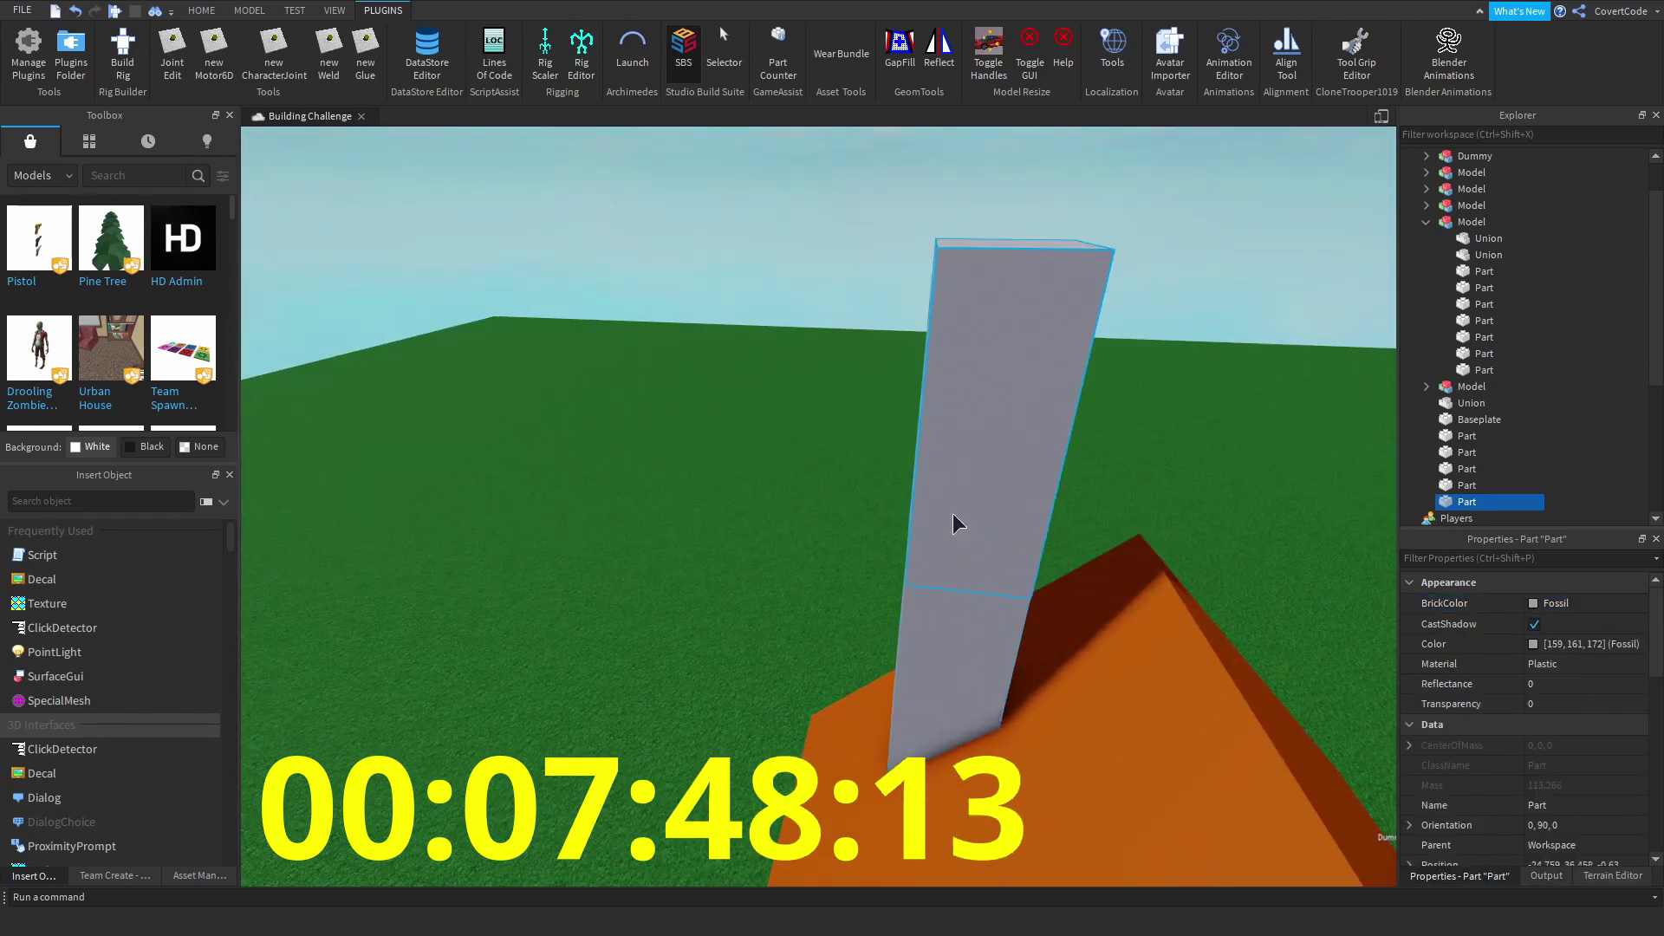
{"action": "mouse_move", "coordinate": [279, 373]}
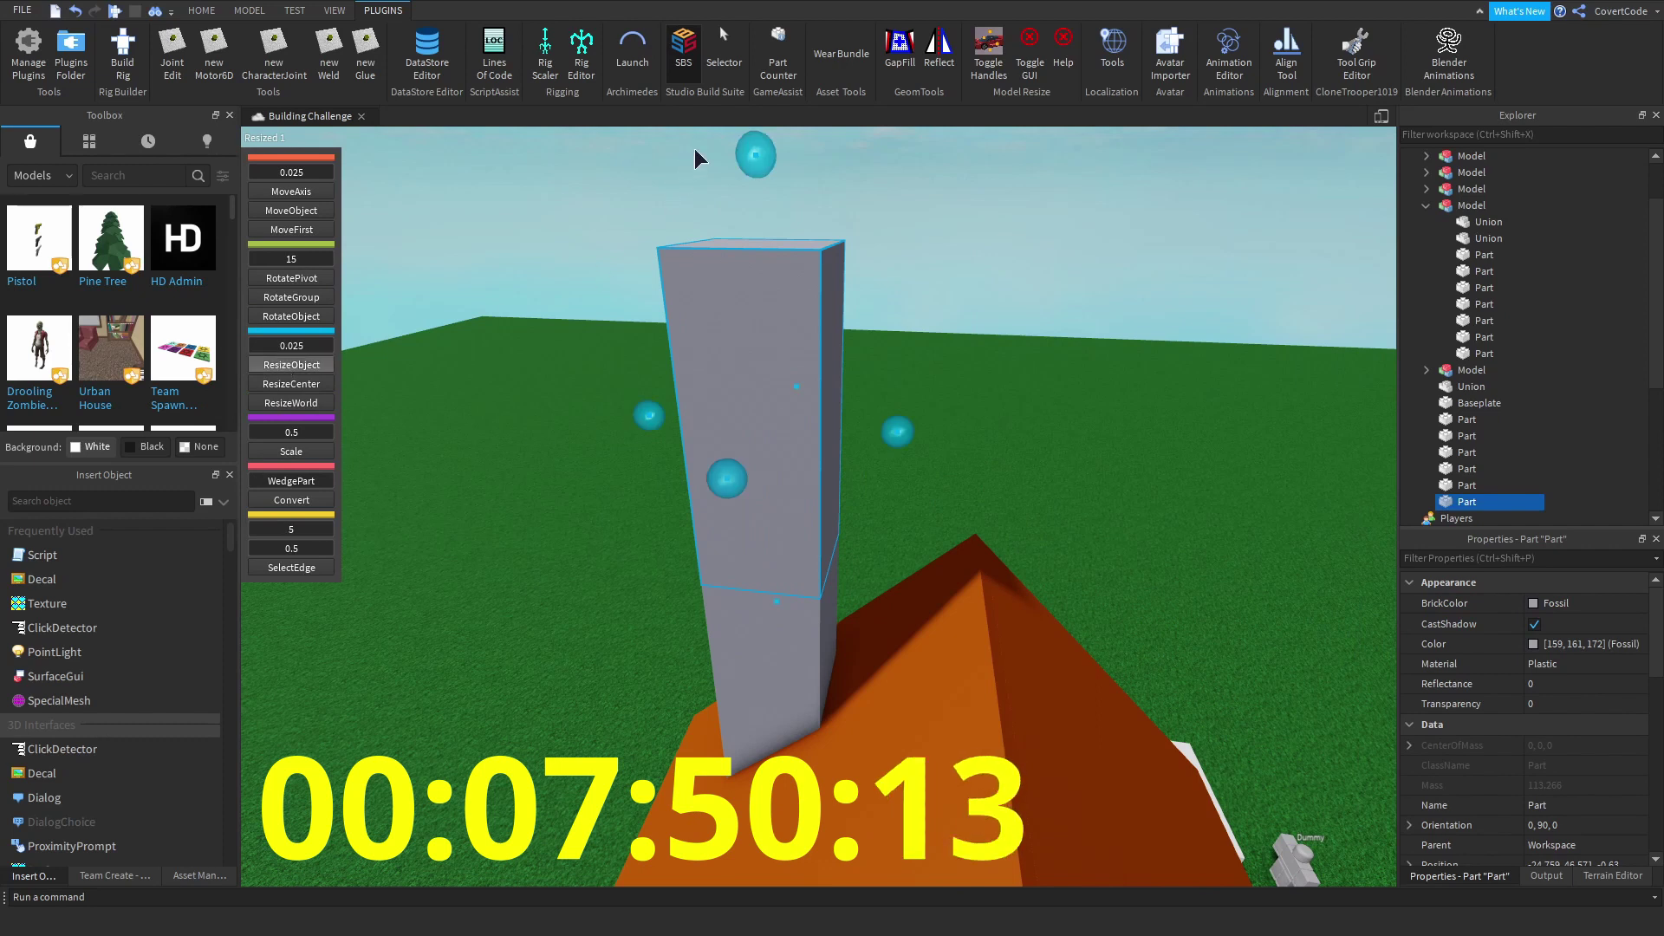
{"action": "left_click_drag", "start_coordinate": [756, 154], "coordinate": [822, 475]}
- Widen the slab in both horizontal directions with ResizeCenter so it overhangs the chimney block as a square cap
{"action": "scroll", "coordinate": [795, 490], "scroll_direction": "up", "scroll_amount": 2}
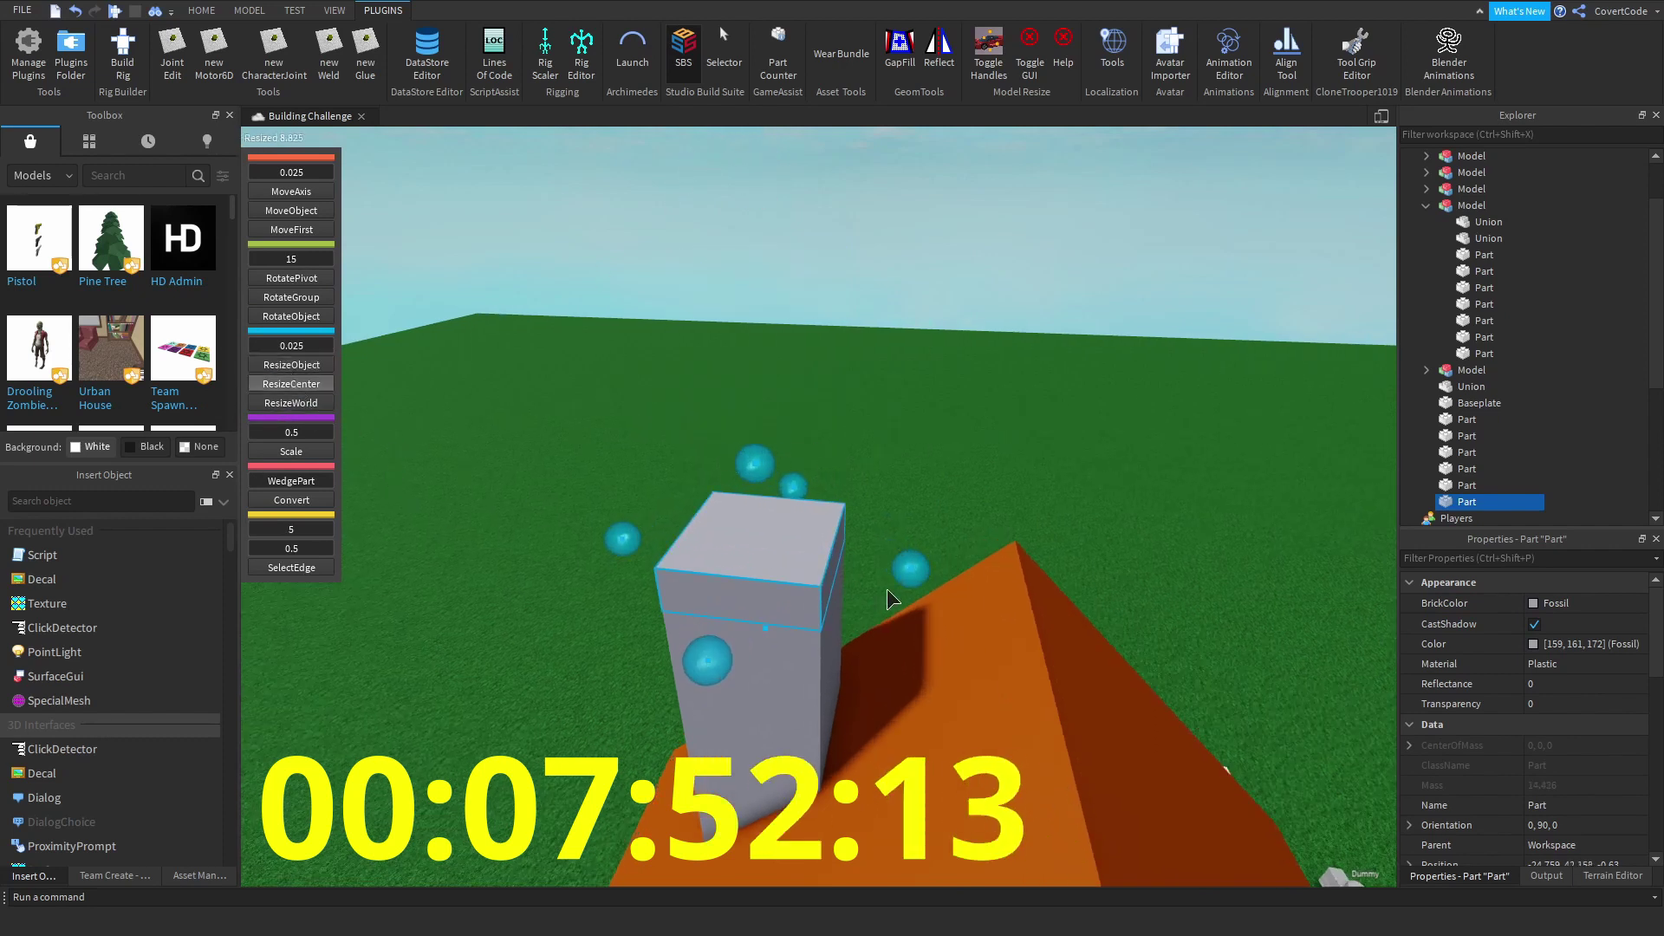
{"action": "right_click_drag", "start_coordinate": [1021, 623], "coordinate": [1064, 586]}
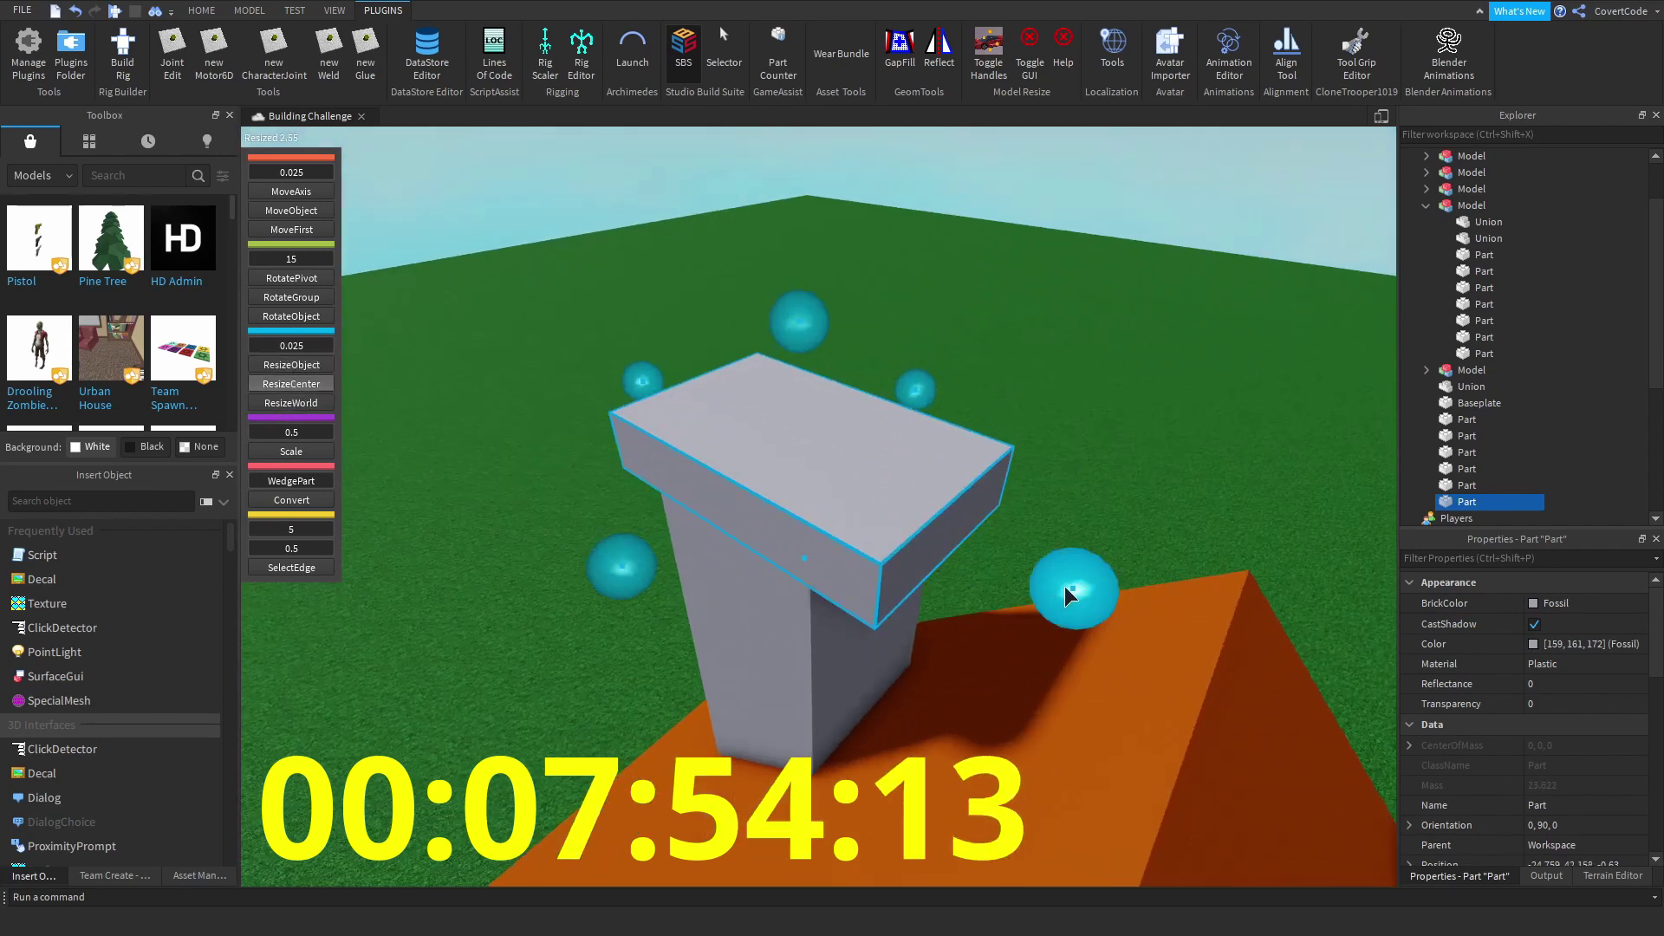
{"action": "left_click_drag", "start_coordinate": [1065, 586], "coordinate": [968, 552]}
{"action": "left_click_drag", "start_coordinate": [611, 579], "coordinate": [512, 636]}
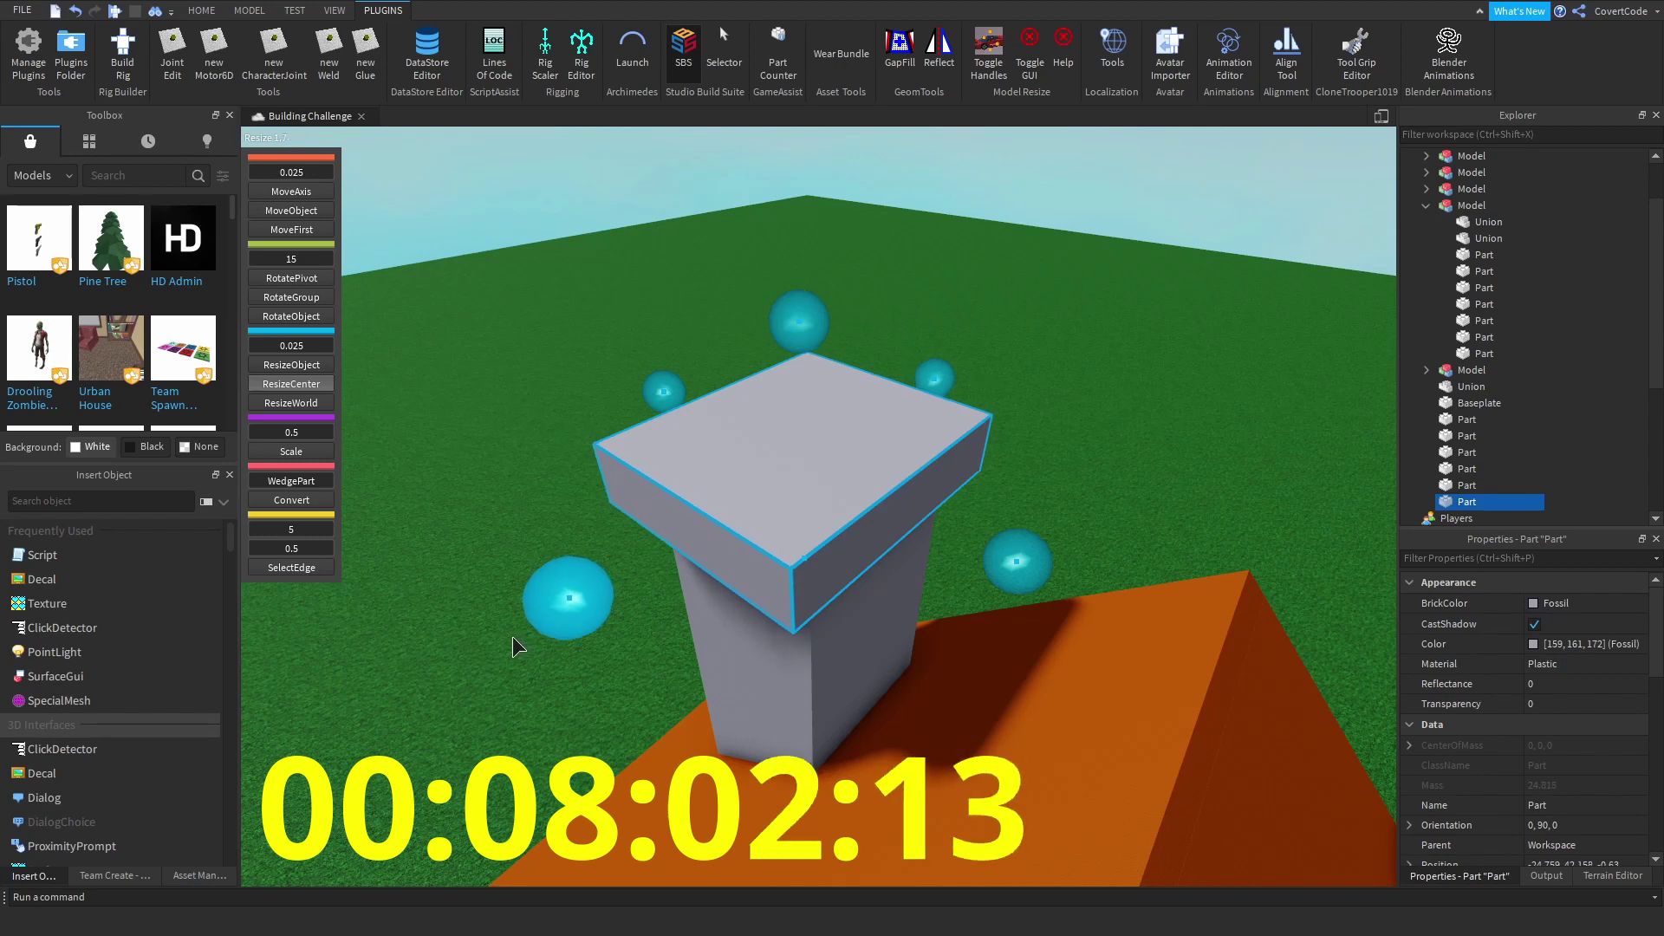
- Duplicate the chimney cap, shrink the copy's width and depth with ResizeCenter, and increase its height so it sinks into the cap
{"action": "left_click", "coordinate": [684, 48]}
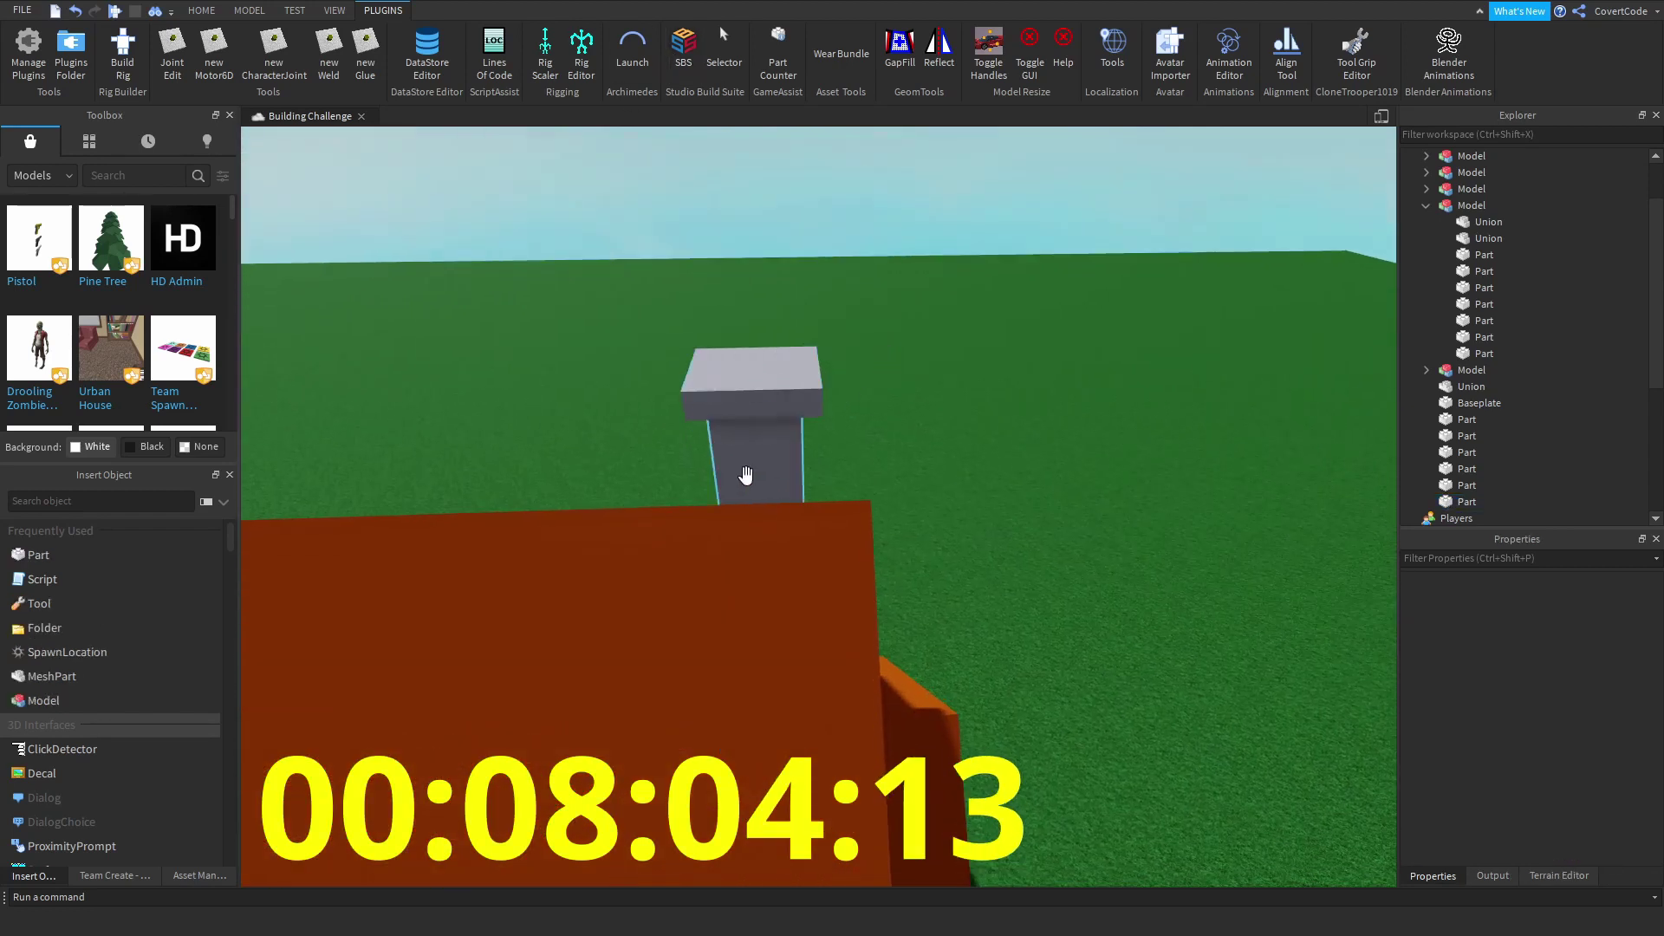
{"action": "left_click", "coordinate": [891, 334]}
{"action": "key", "text": "f"}
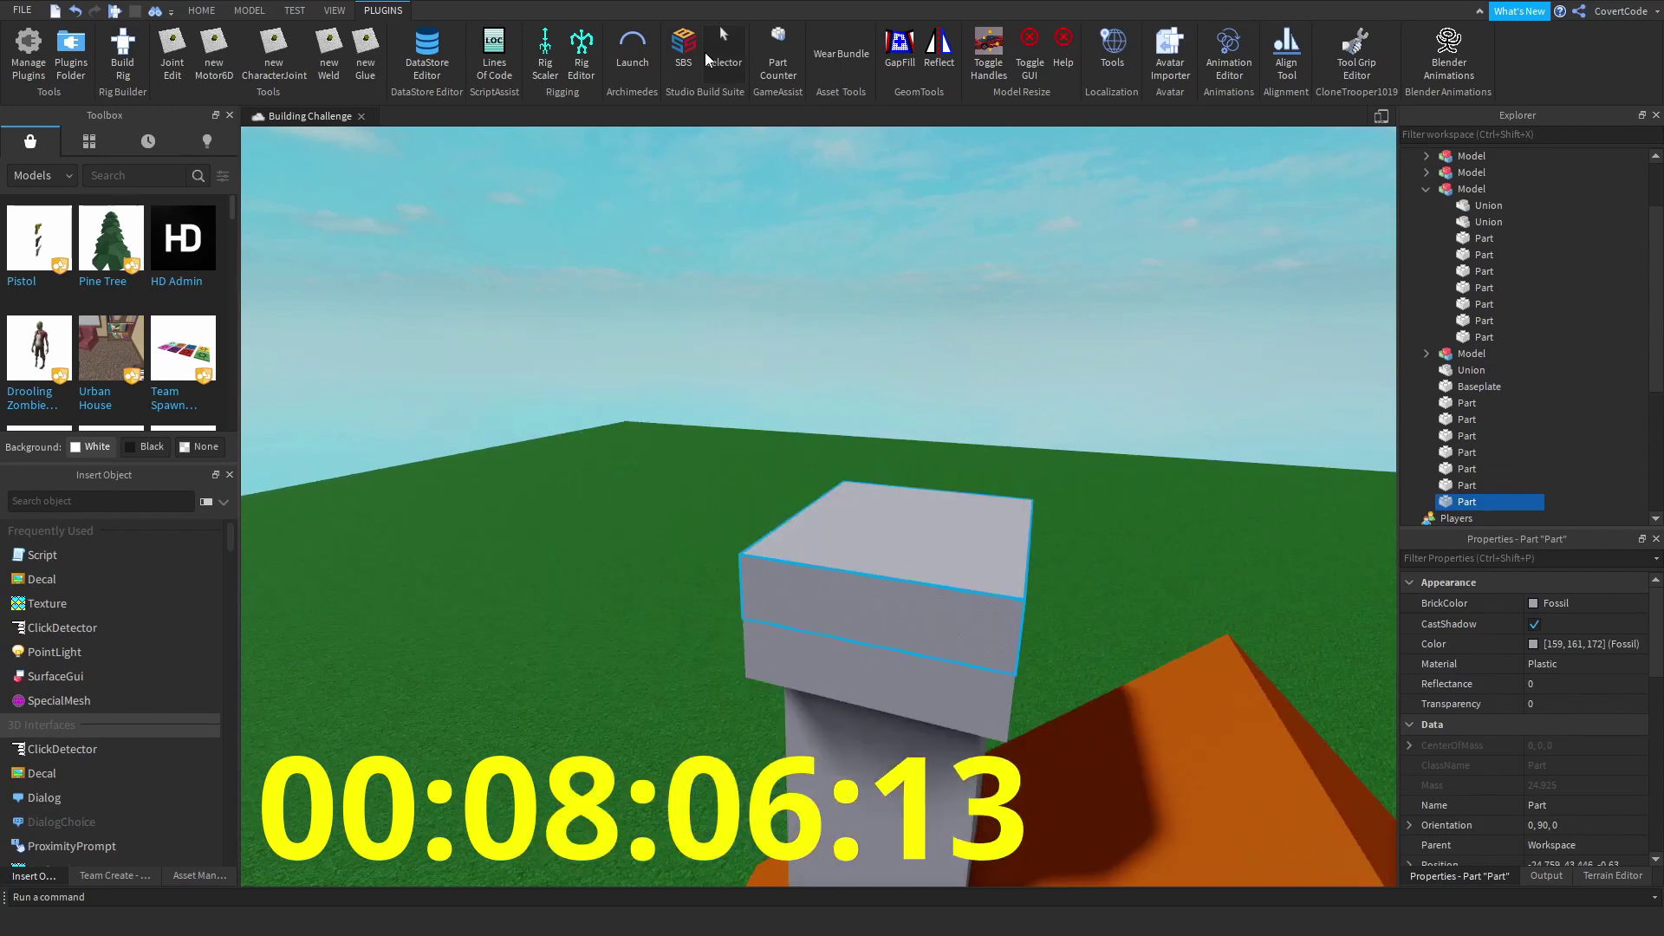
{"action": "left_click", "coordinate": [685, 47]}
{"action": "left_click_drag", "start_coordinate": [732, 530], "coordinate": [753, 551]}
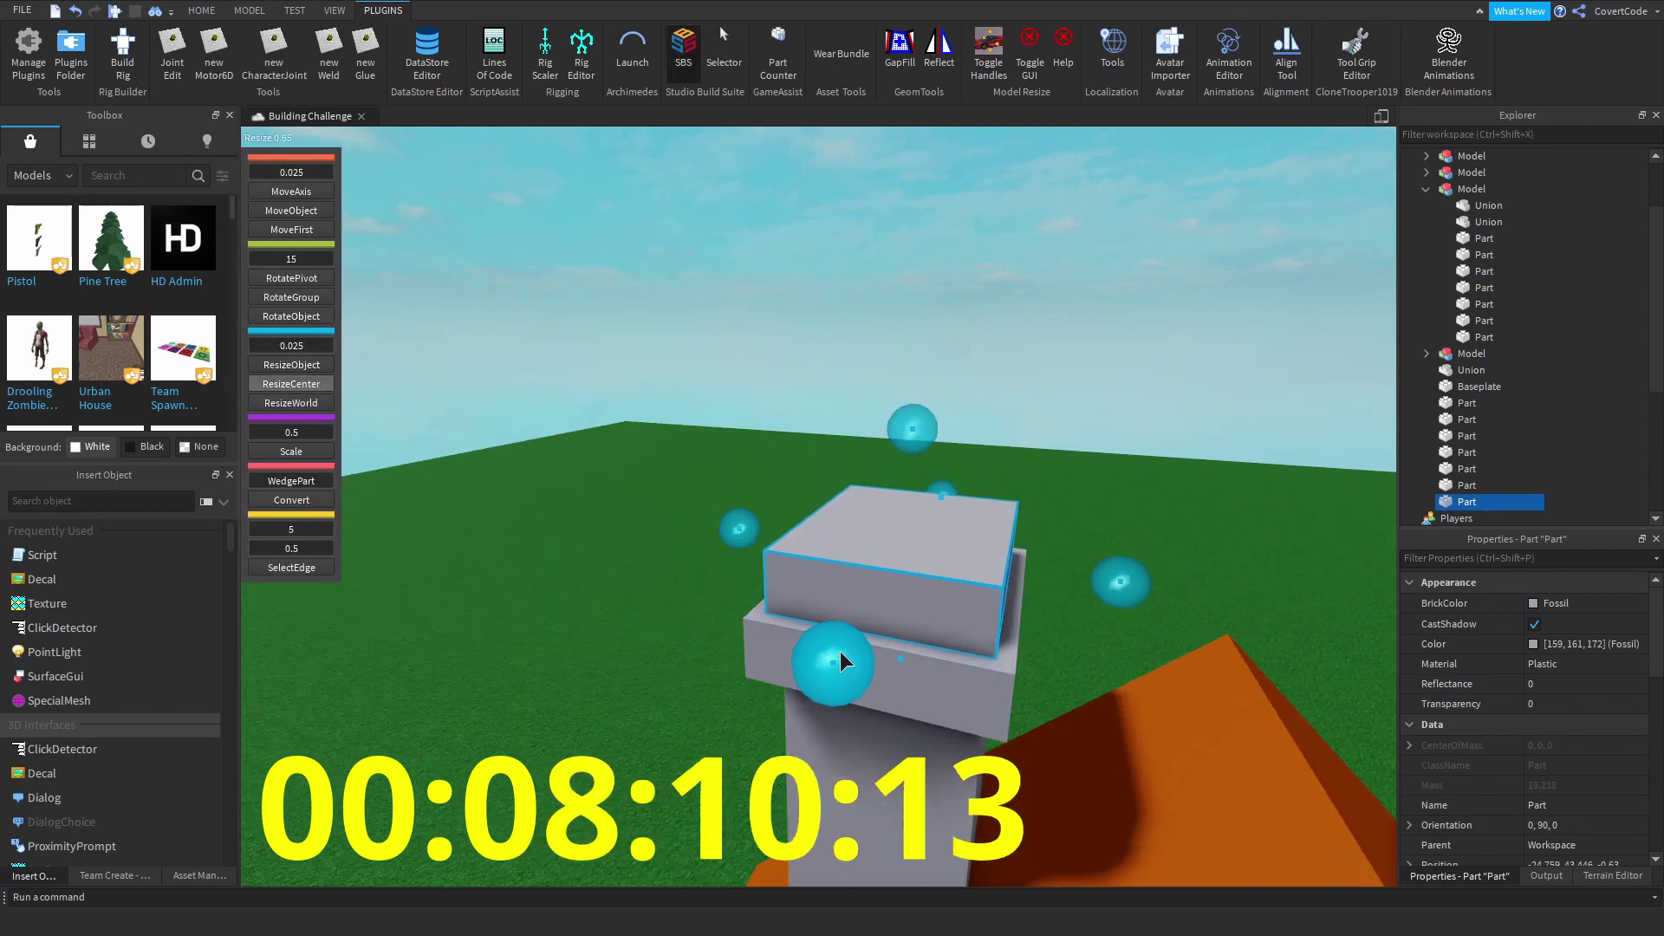
{"action": "left_click_drag", "start_coordinate": [897, 658], "coordinate": [888, 707]}
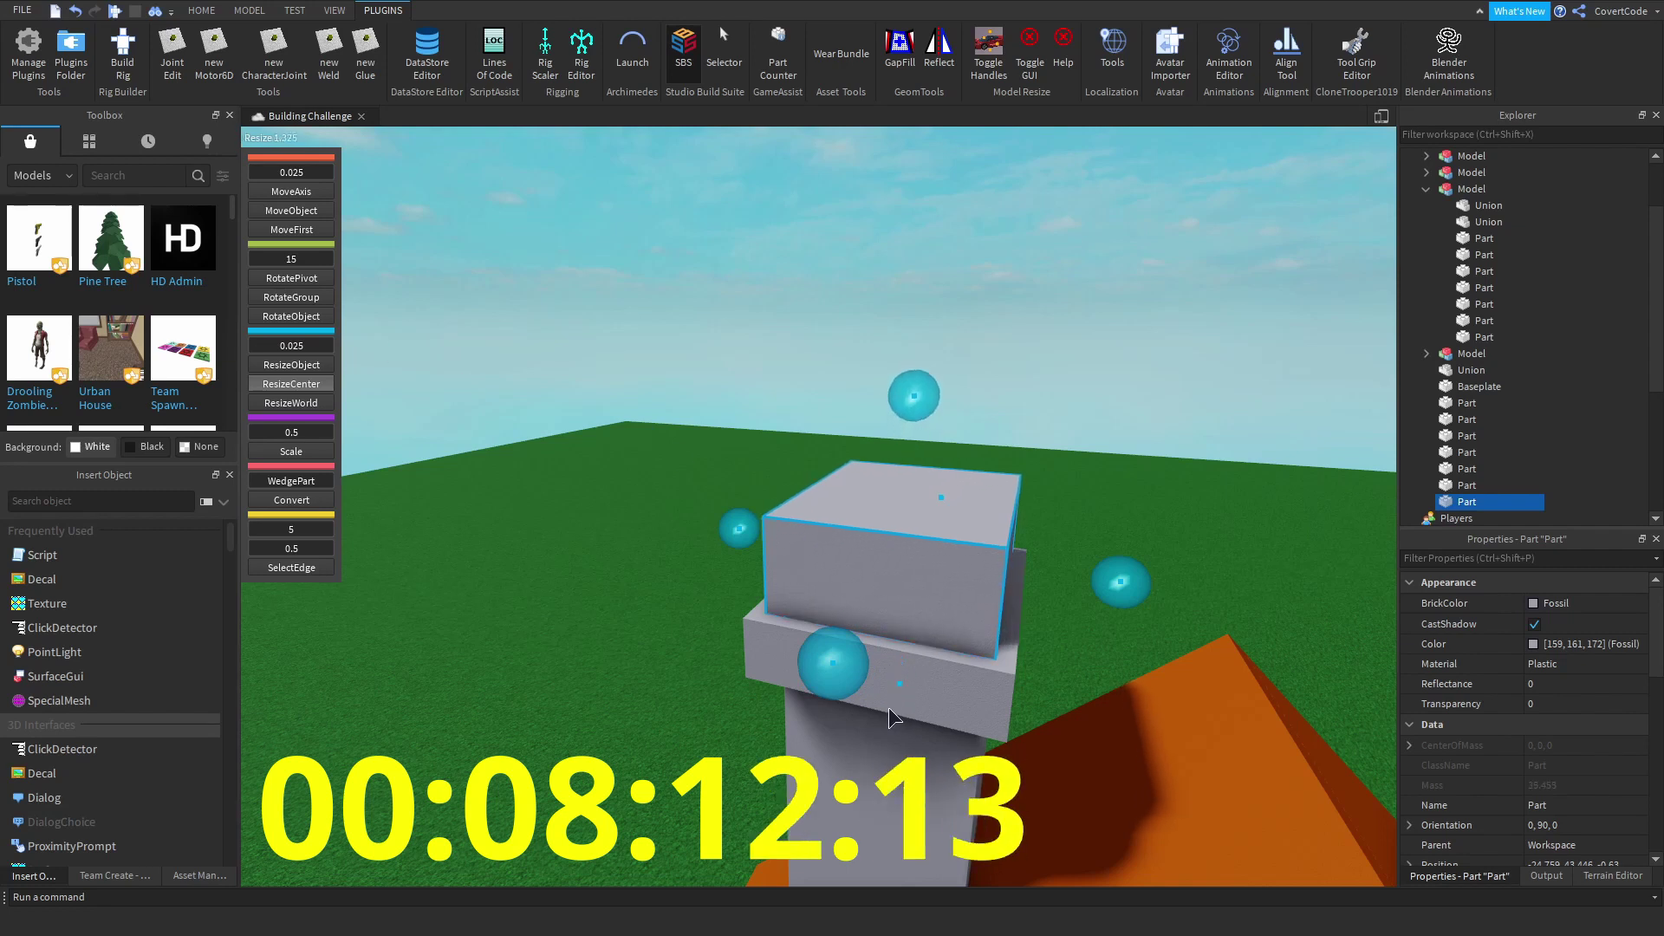
- Negate the inner block and union it with the chimney cap to hollow out the cap's top
{"action": "left_click", "coordinate": [694, 50]}
{"action": "right_click", "coordinate": [908, 475]}
{"action": "left_click", "coordinate": [995, 663]}
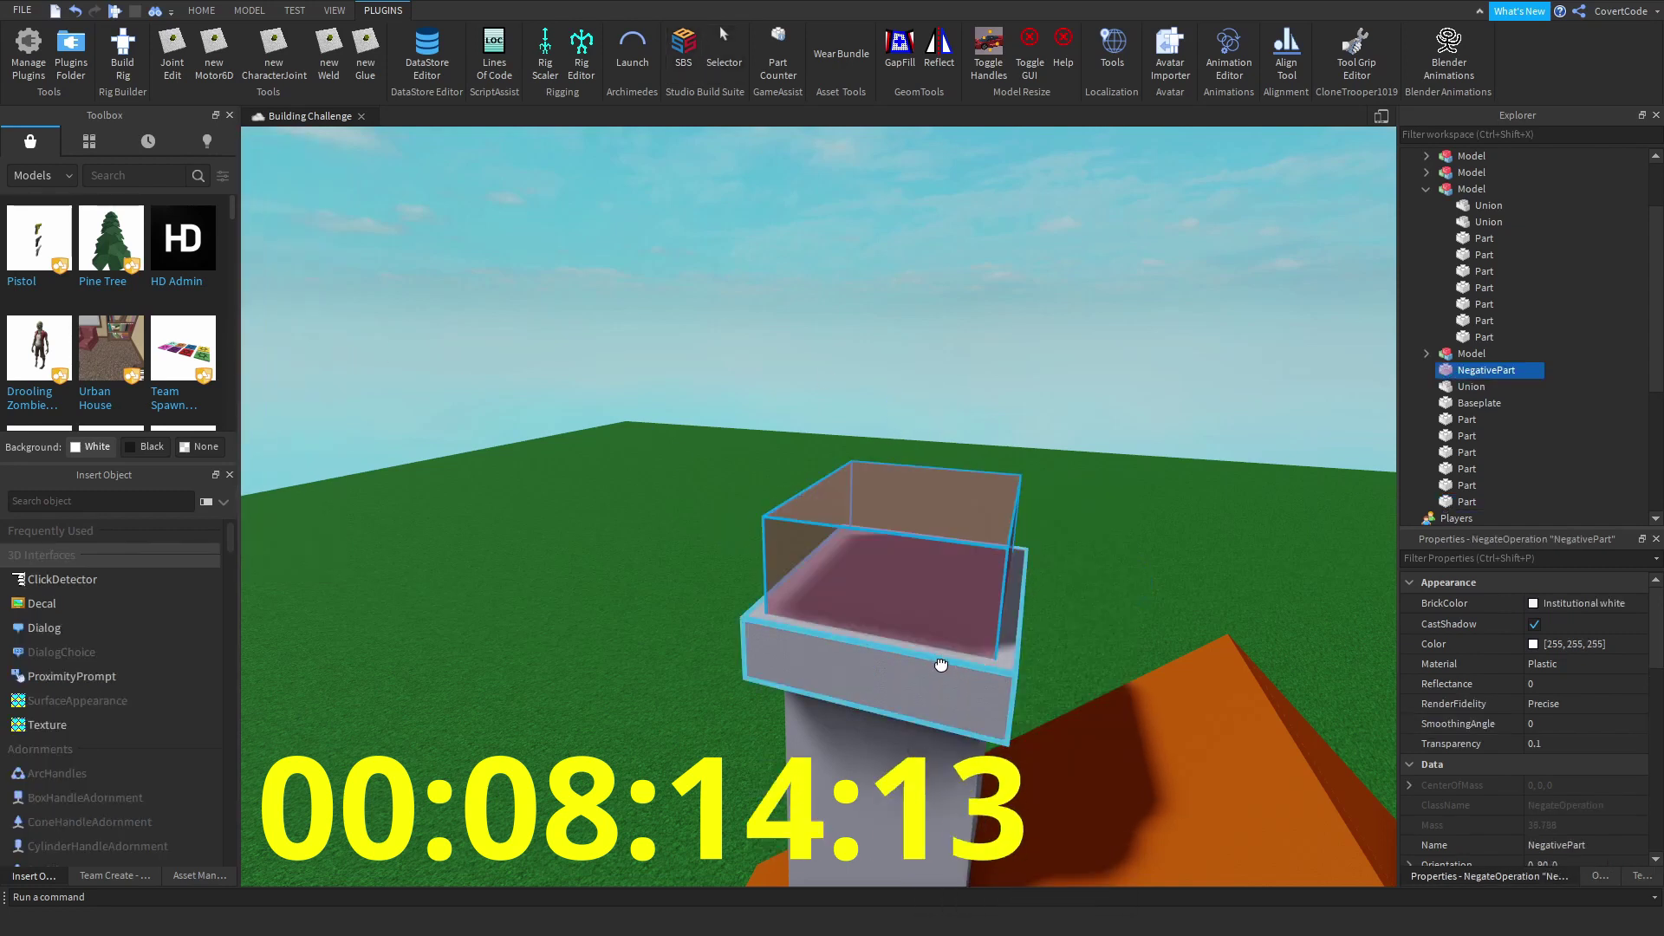
{"action": "left_click", "coordinate": [941, 664], "text": "ctrl"}
{"action": "right_click", "coordinate": [941, 664]}
{"action": "left_click", "coordinate": [979, 403]}
{"action": "scroll", "coordinate": [1008, 383], "scroll_direction": "down", "scroll_amount": 3}
{"action": "right_click_drag", "start_coordinate": [1007, 383], "coordinate": [746, 148]}
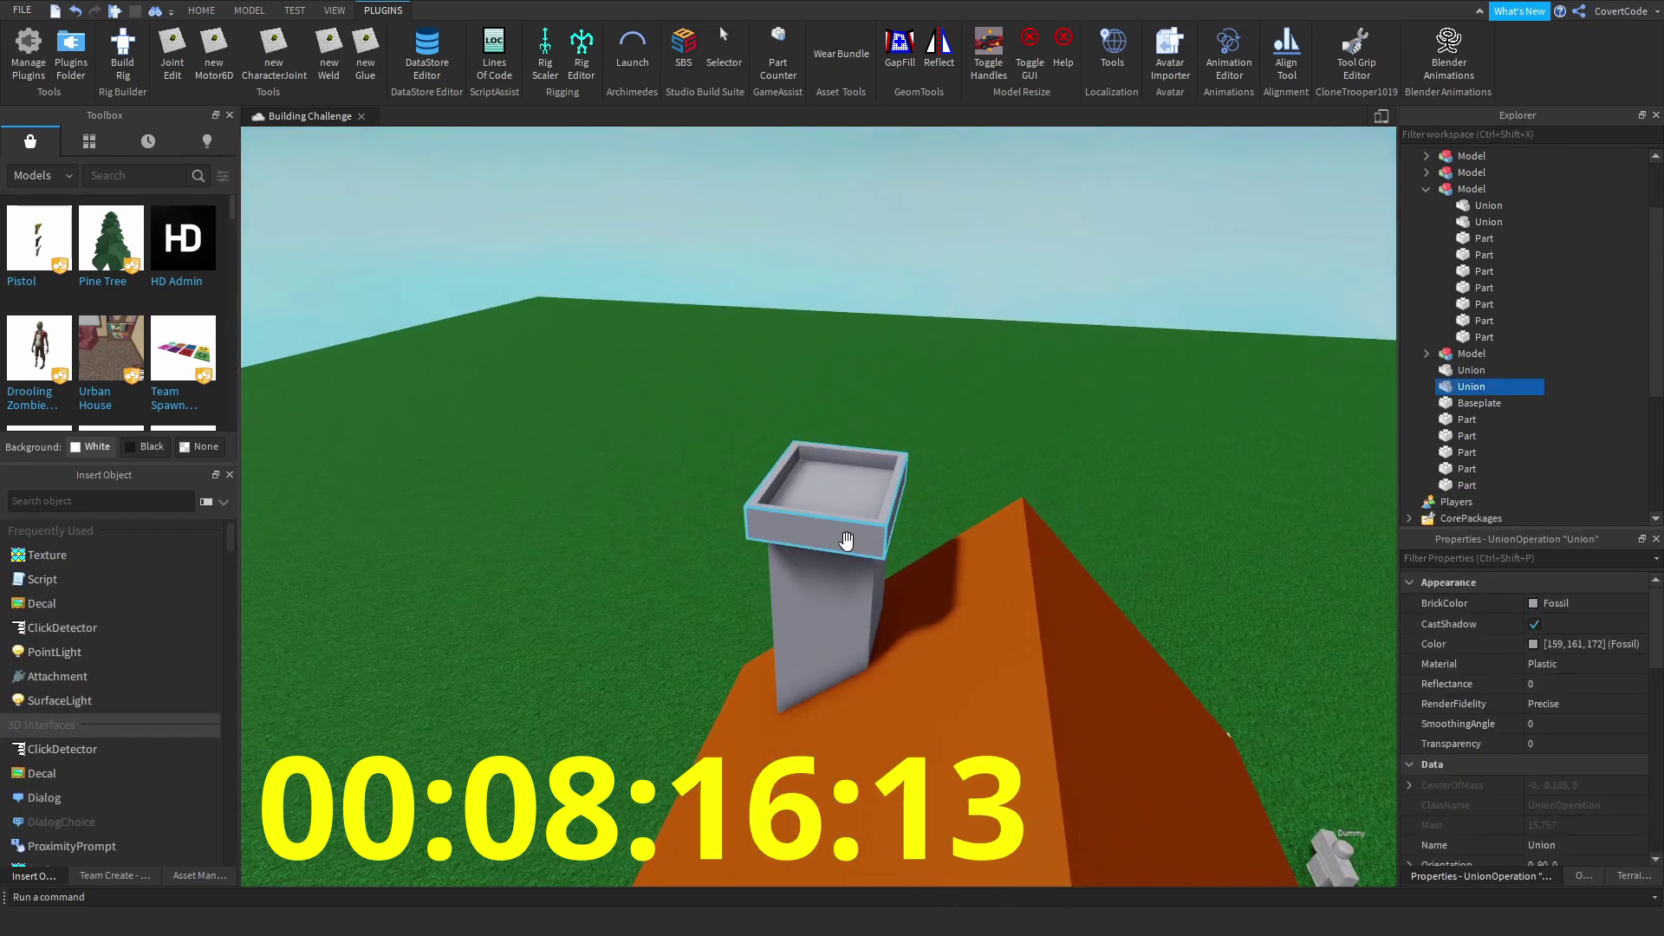
- Select the chimney shaft and cap together and reposition them over the end of the roof with MoveAxis
{"action": "left_click", "coordinate": [683, 50]}
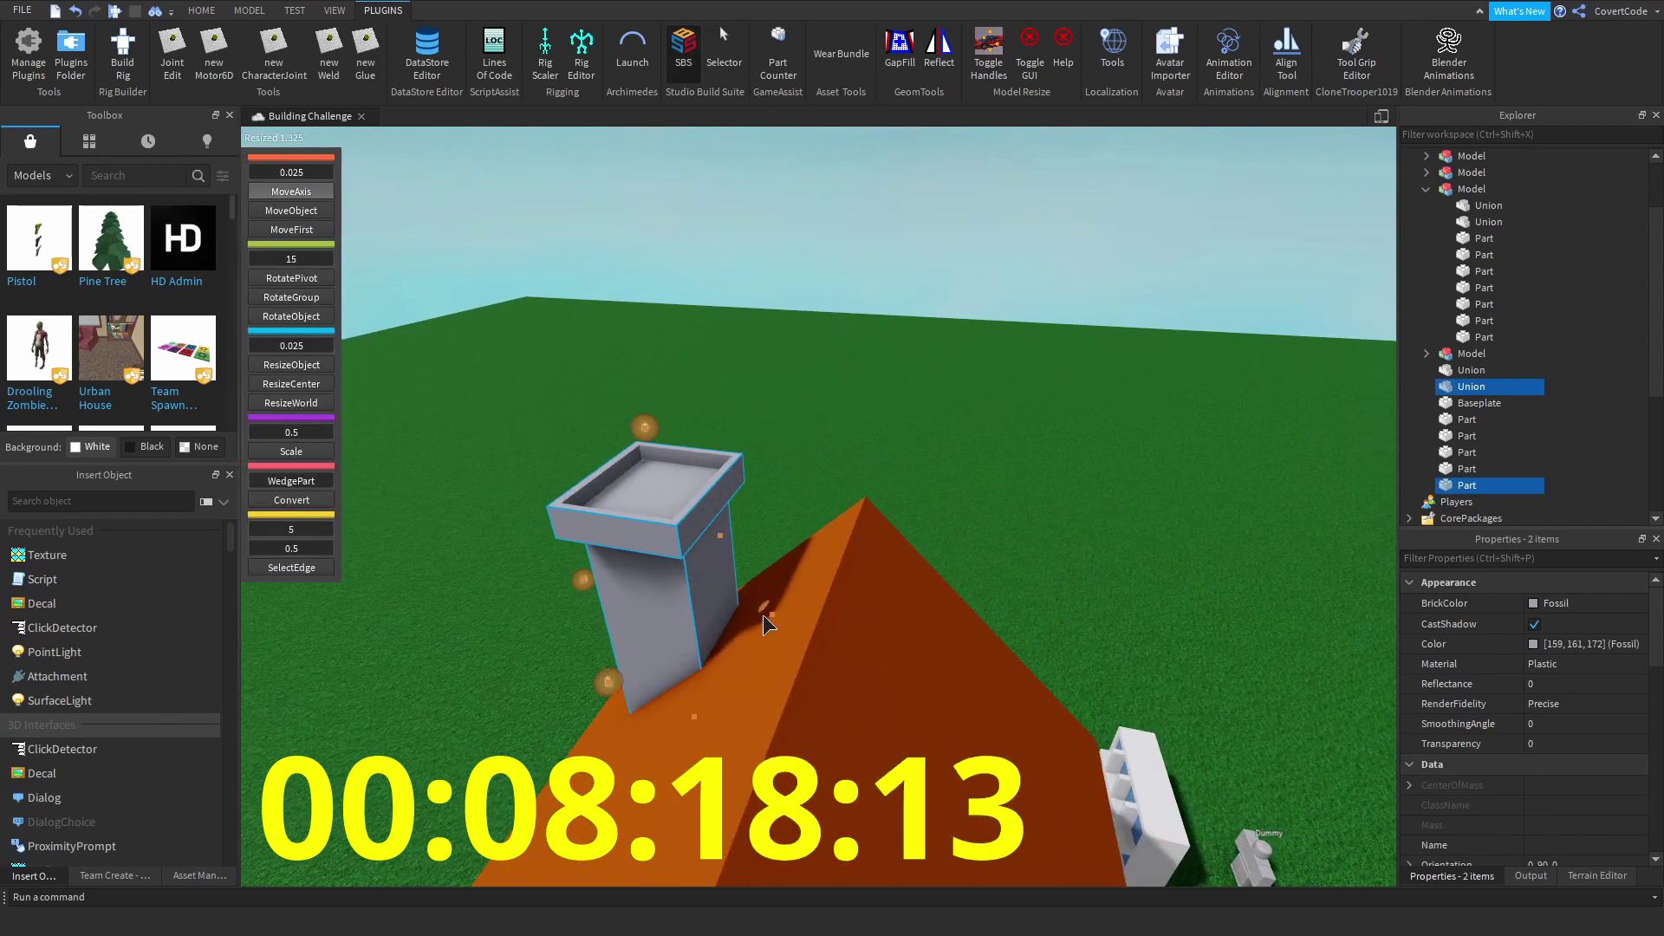
{"action": "left_click_drag", "start_coordinate": [764, 622], "coordinate": [824, 661]}
{"action": "right_click_drag", "start_coordinate": [825, 661], "coordinate": [847, 595]}
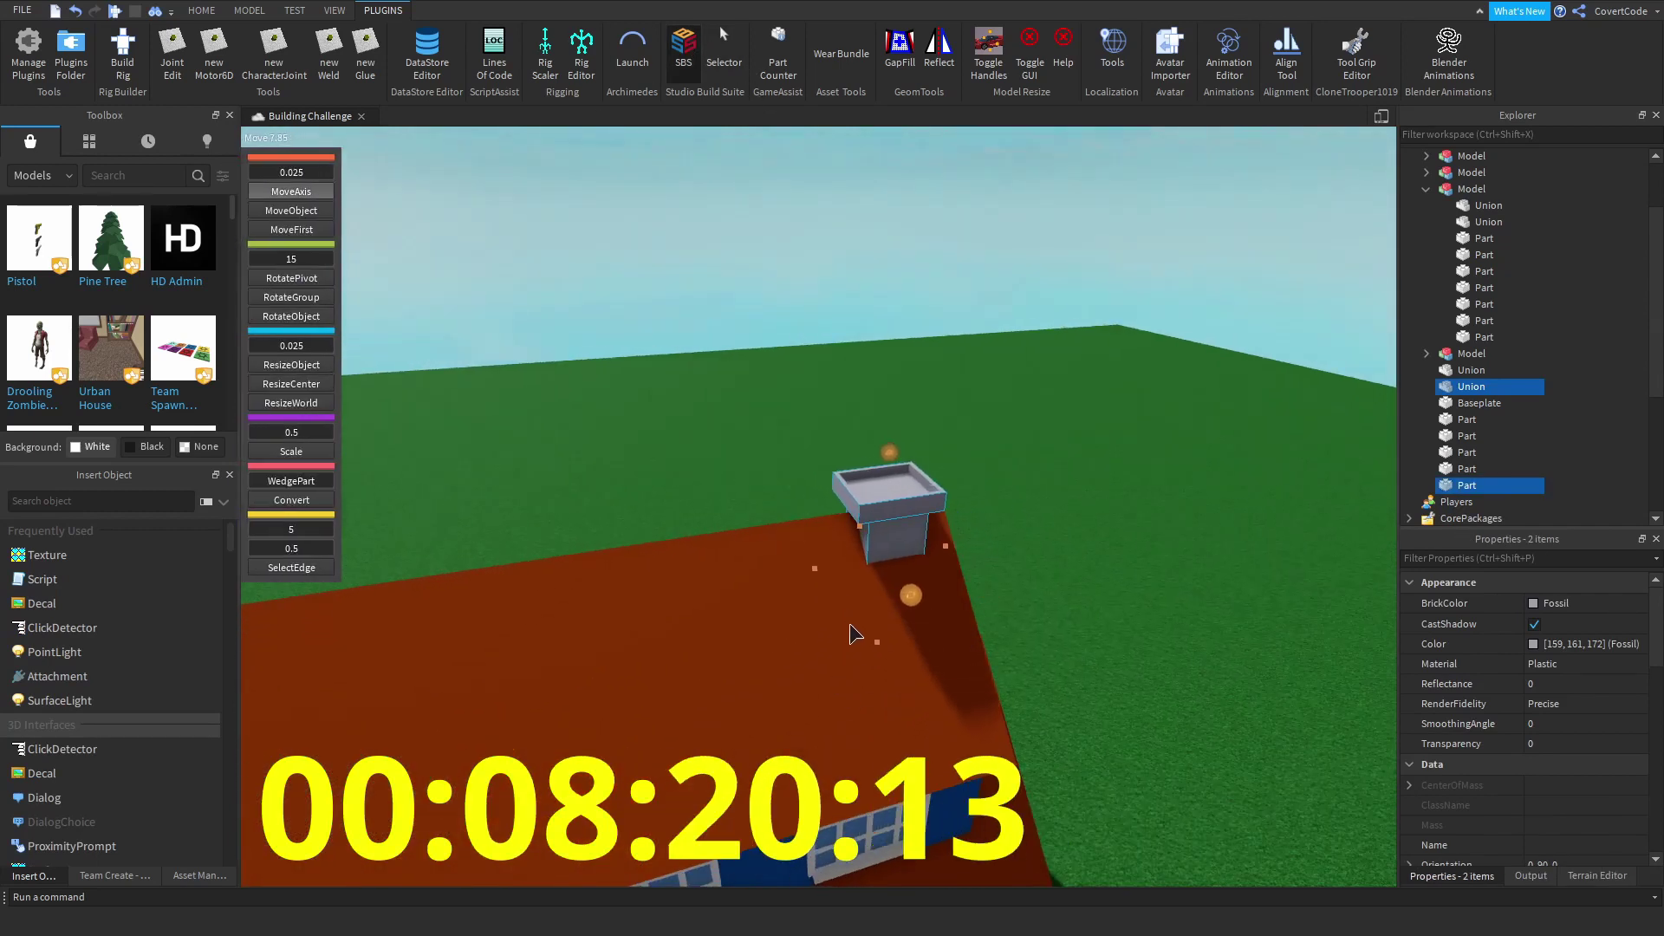
{"action": "left_click_drag", "start_coordinate": [880, 427], "coordinate": [879, 461]}
{"action": "scroll", "coordinate": [1022, 494], "scroll_direction": "down", "scroll_amount": 5}
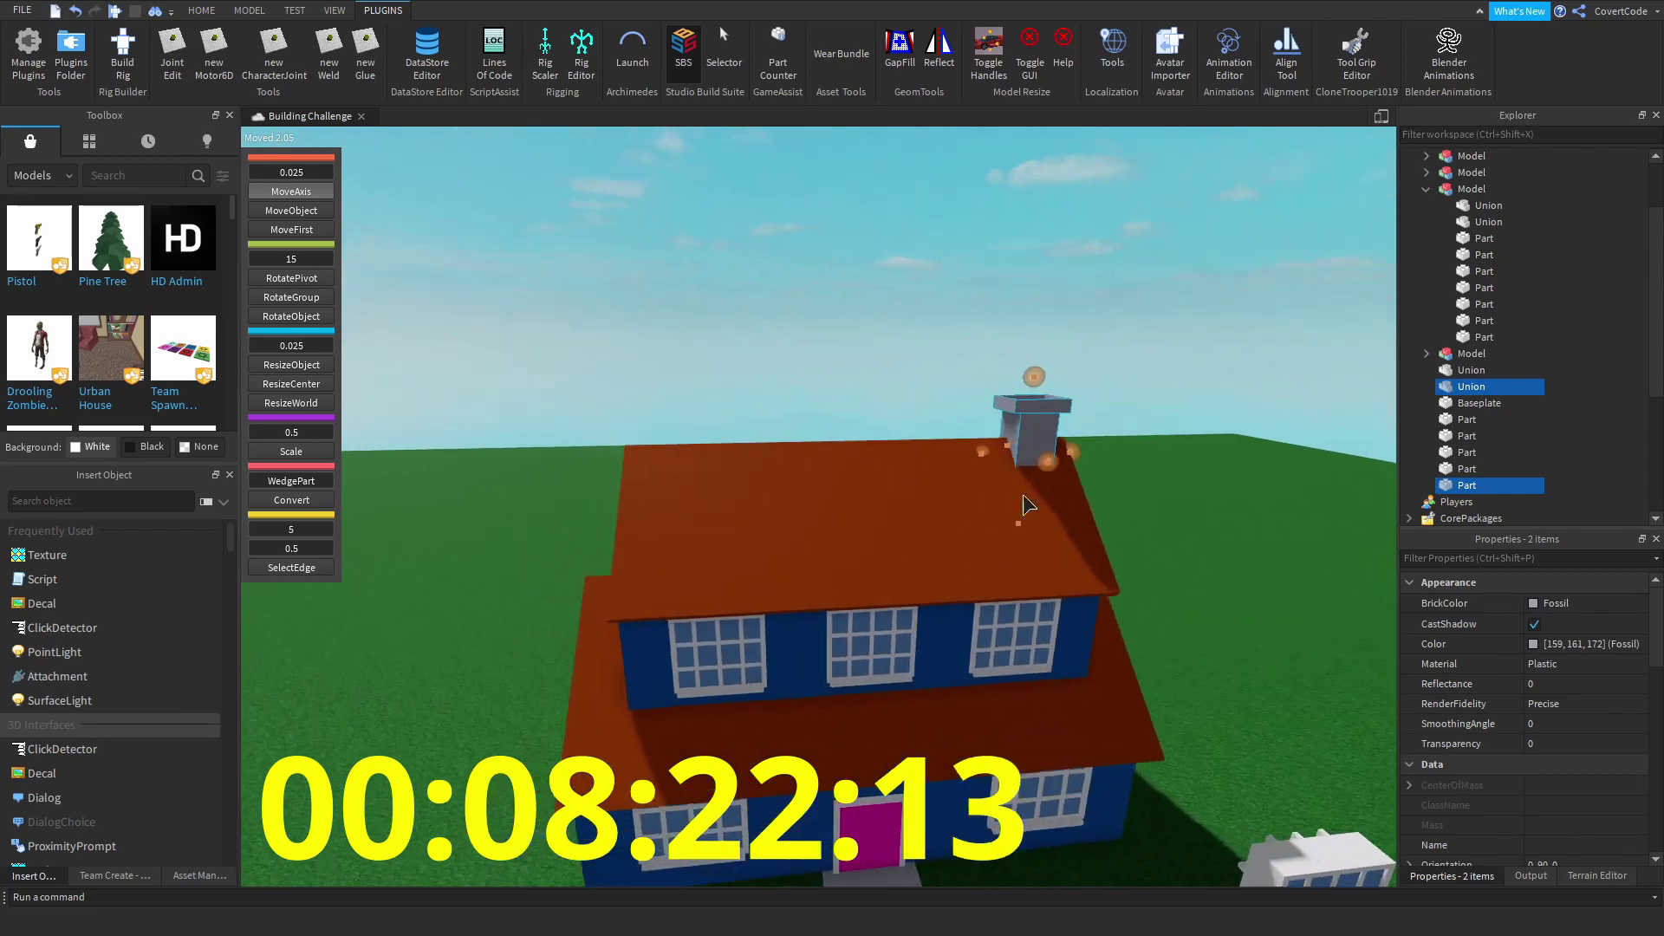
- Select the whole upper storey with its roof, windows and chimney, and duplicate it
{"action": "right_click_drag", "start_coordinate": [1023, 494], "coordinate": [612, 497]}
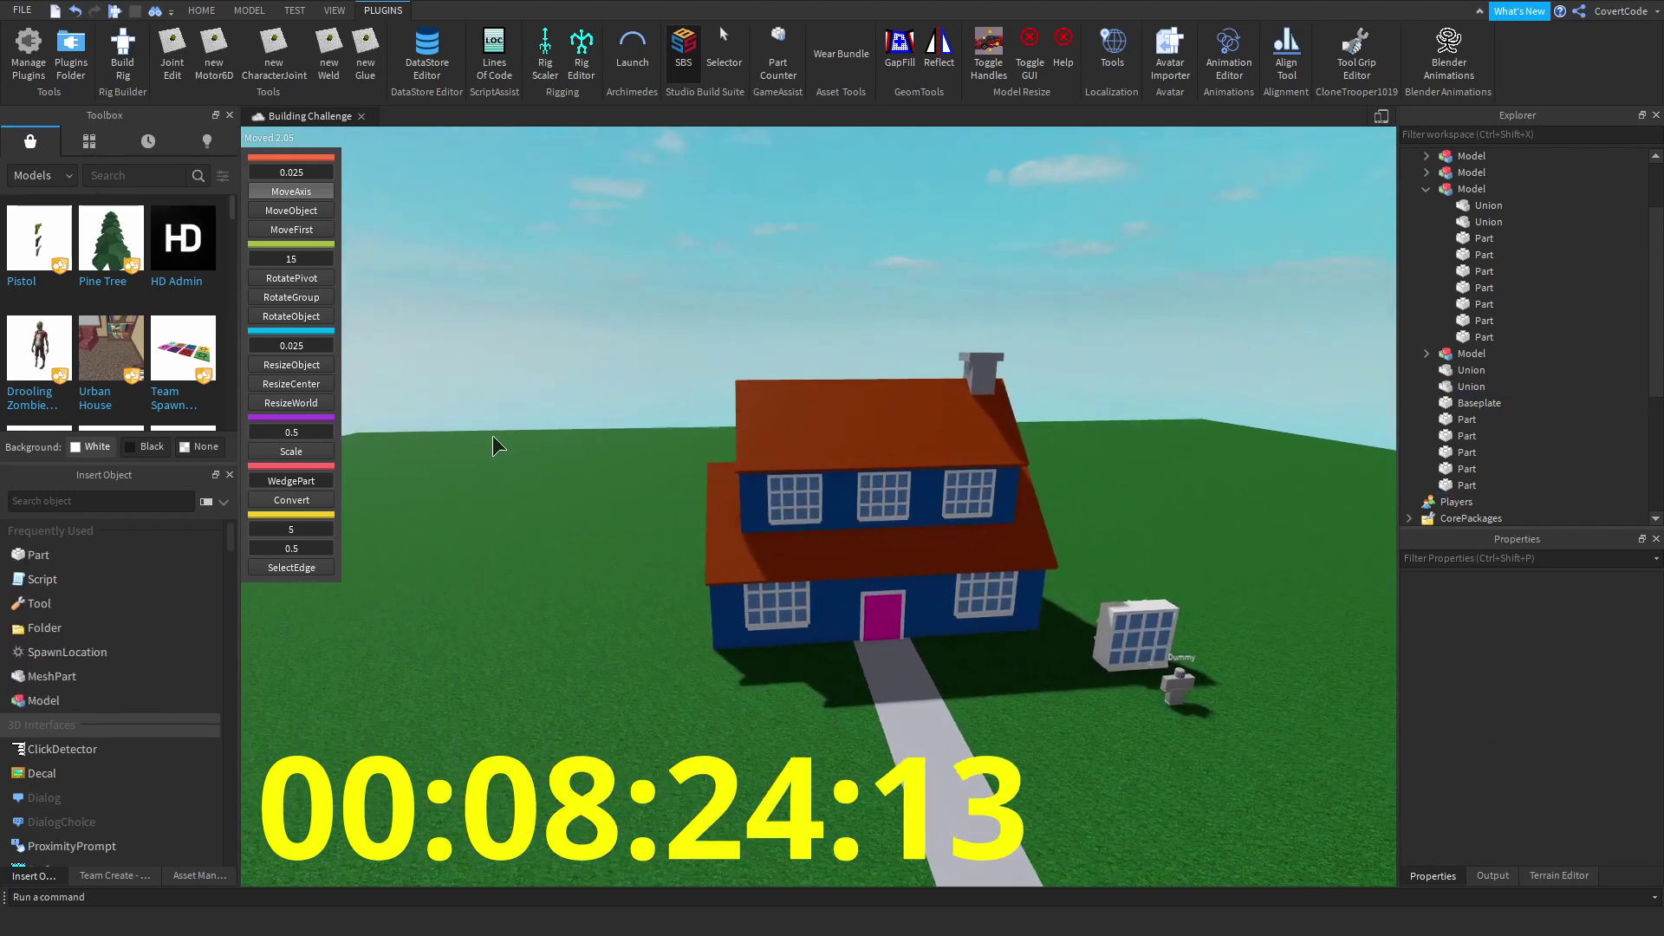
{"action": "right_click_drag", "start_coordinate": [492, 445], "coordinate": [746, 286]}
{"action": "scroll", "coordinate": [639, 453], "scroll_direction": "up", "scroll_amount": 3}
{"action": "left_click", "coordinate": [756, 374]}
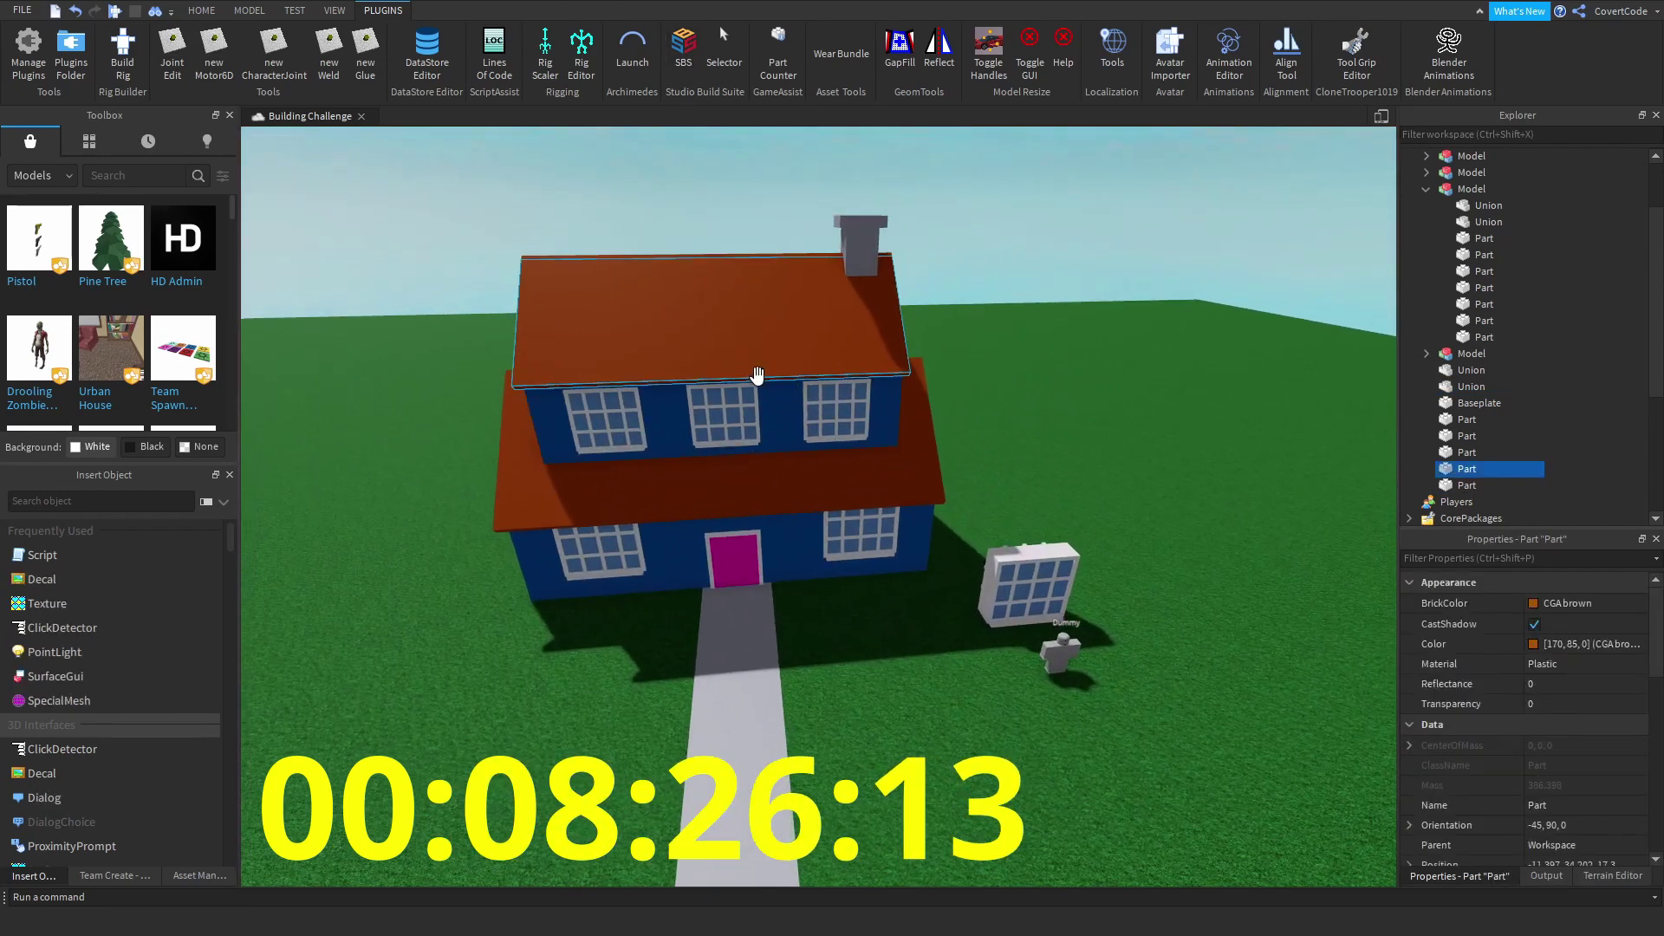
{"action": "scroll", "coordinate": [756, 375], "scroll_direction": "down", "scroll_amount": 8}
{"action": "right_click_drag", "start_coordinate": [757, 374], "coordinate": [553, 358]}
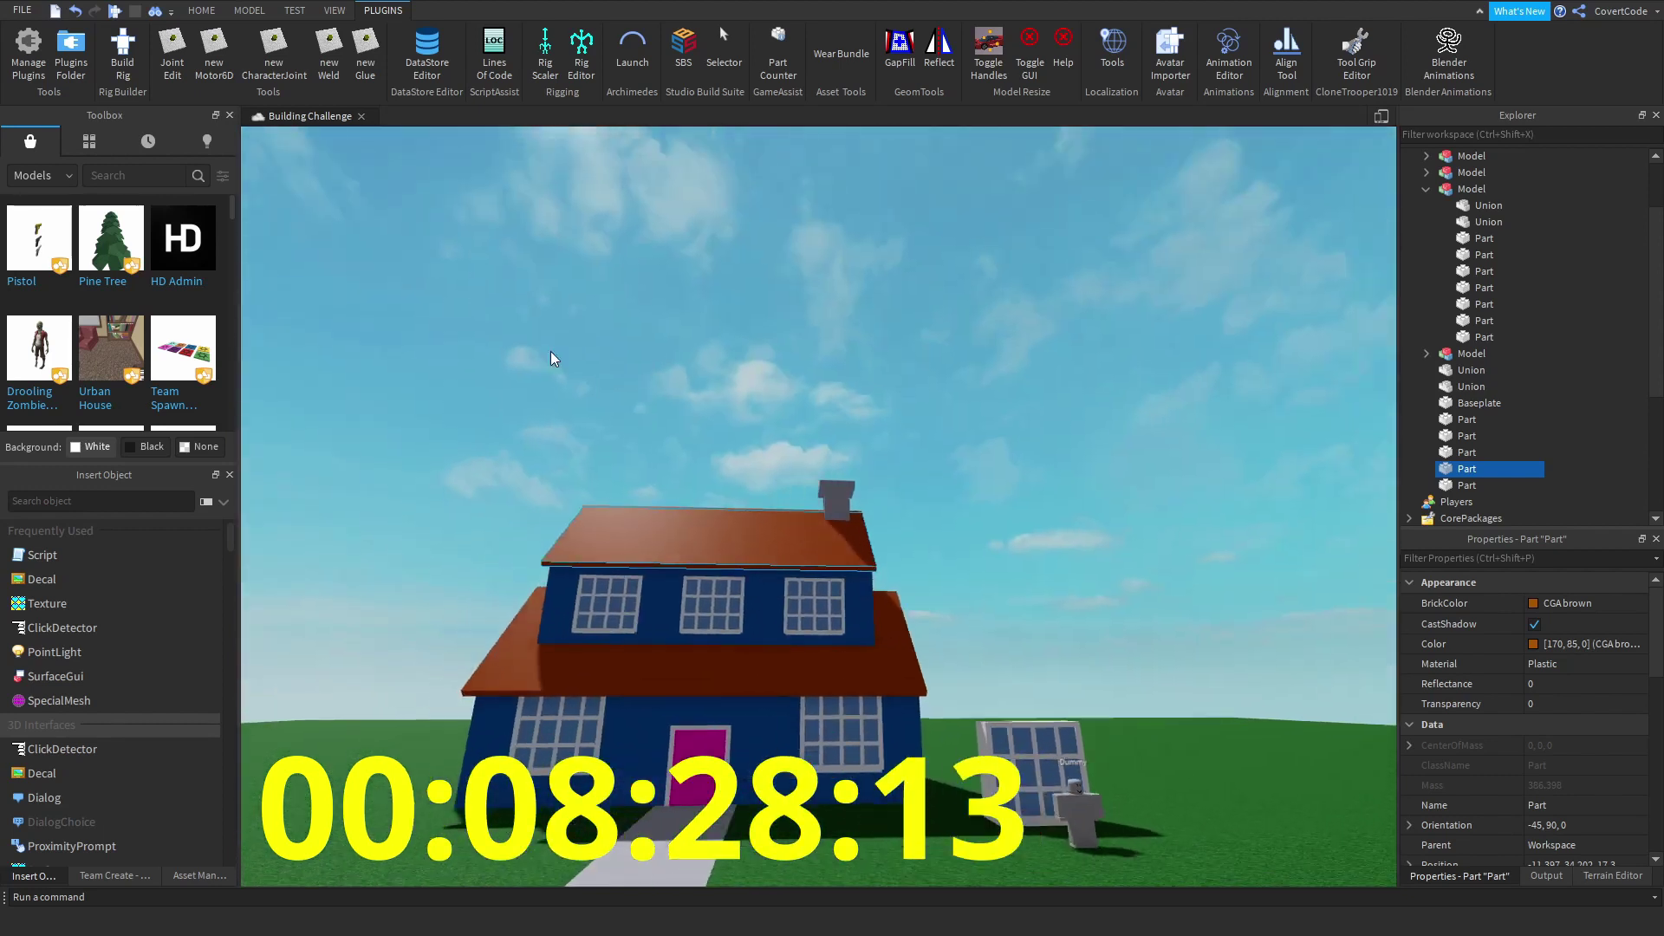
{"action": "left_click_drag", "start_coordinate": [550, 352], "coordinate": [970, 617]}
{"action": "key", "text": "ctrl+d"}
{"action": "right_click_drag", "start_coordinate": [909, 428], "coordinate": [855, 402]}
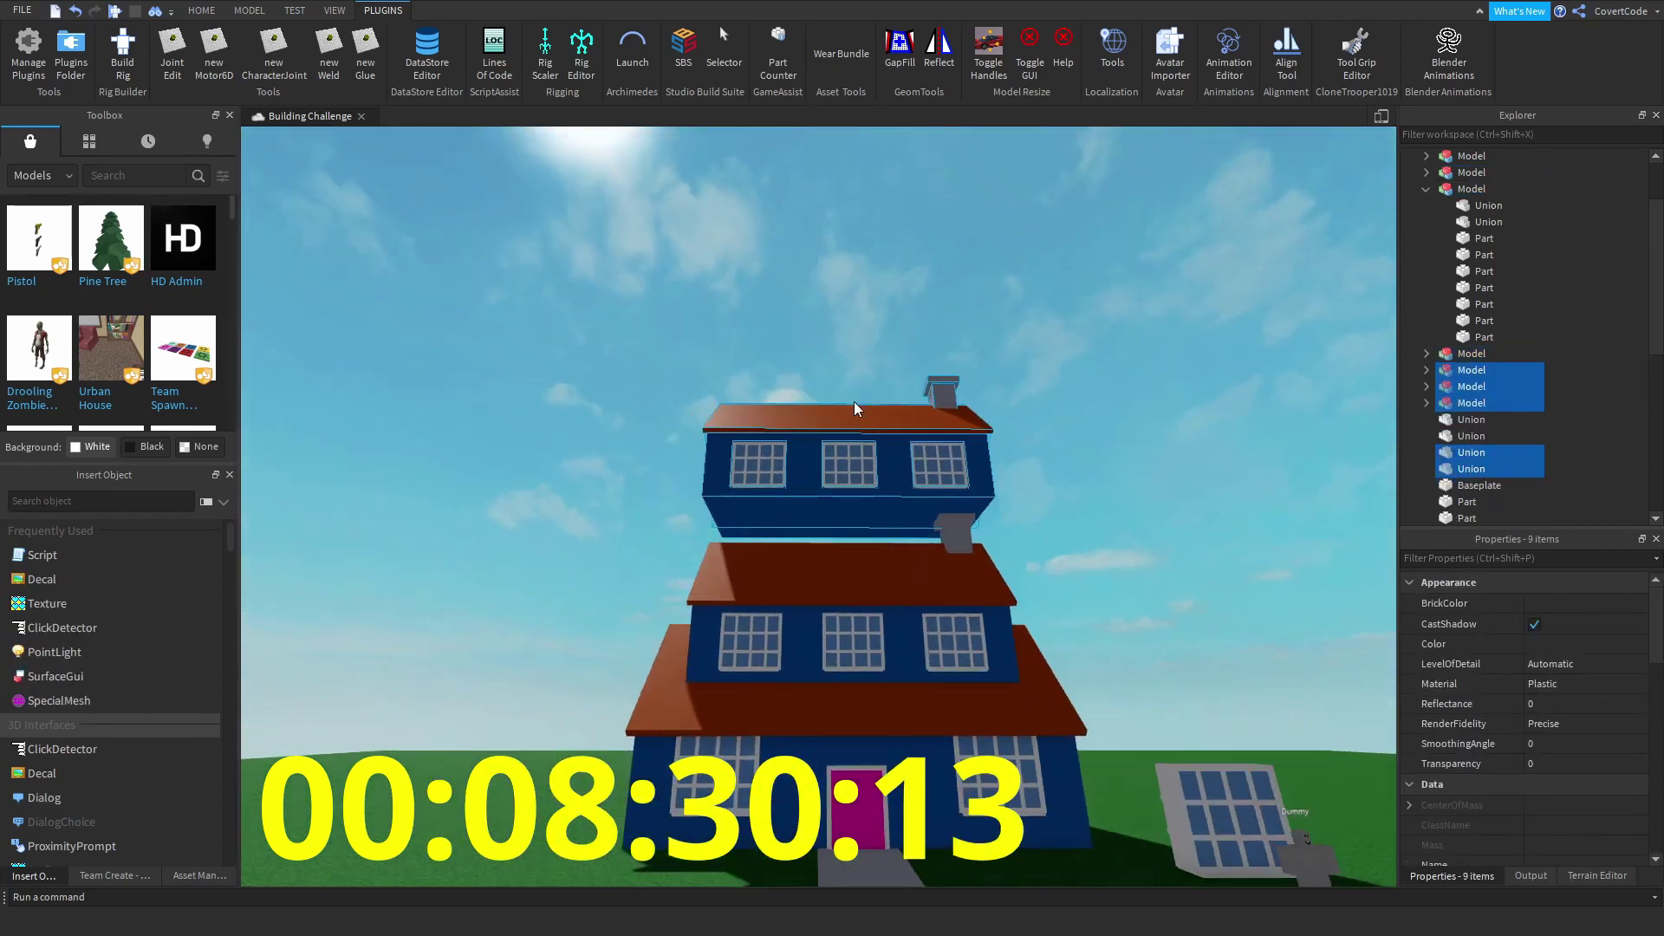
{"action": "left_click_drag", "start_coordinate": [855, 408], "coordinate": [1072, 505]}
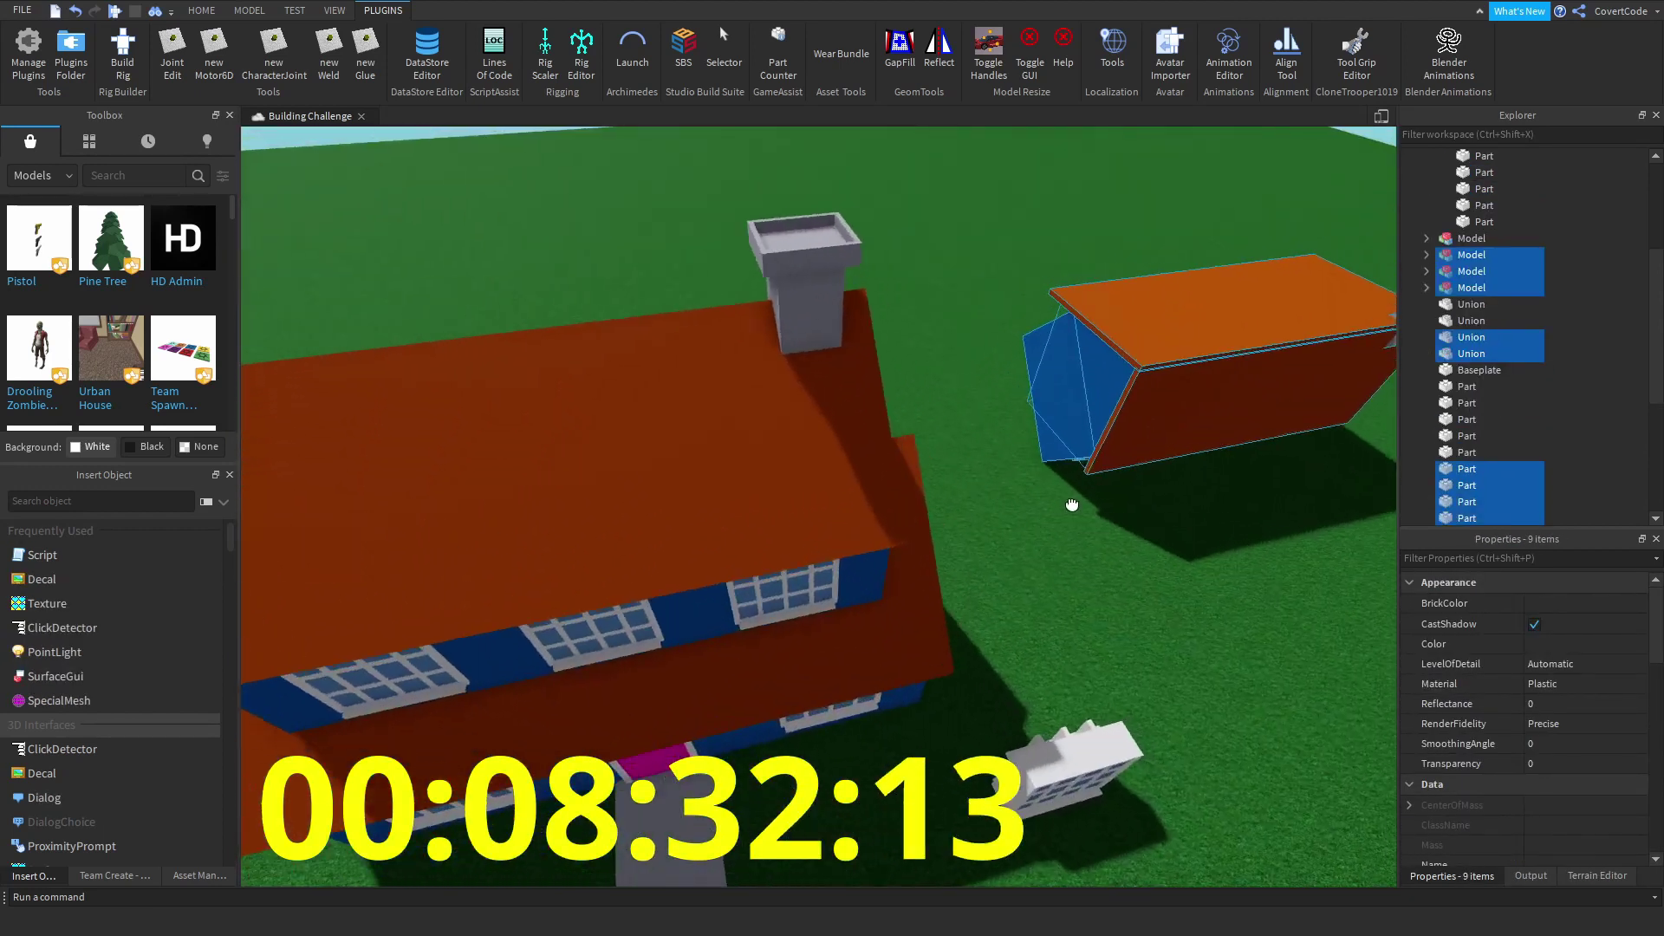
{"action": "key", "text": "ctrl+z"}
- Group the duplicated storey and move it with MoveAxis down beside the main house as a side wing
{"action": "right_click_drag", "start_coordinate": [1072, 505], "coordinate": [953, 488]}
{"action": "key", "text": "ctrl+g"}
{"action": "left_click", "coordinate": [685, 59]}
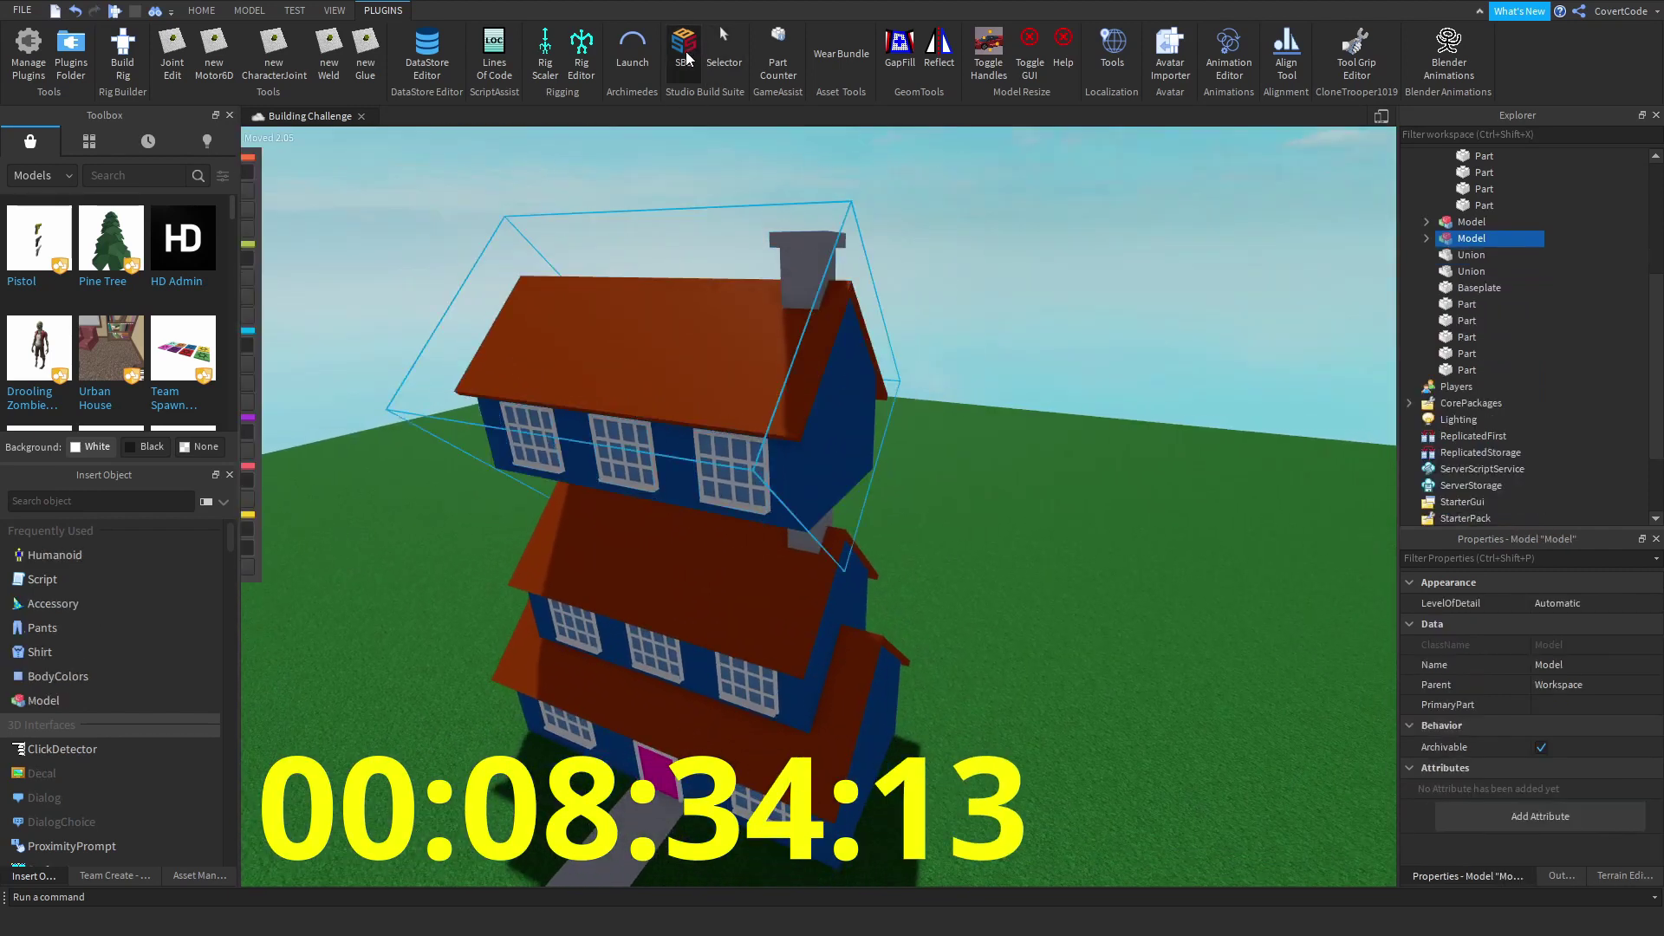
{"action": "mouse_move", "coordinate": [313, 196]}
{"action": "left_click_drag", "start_coordinate": [659, 221], "coordinate": [769, 451]}
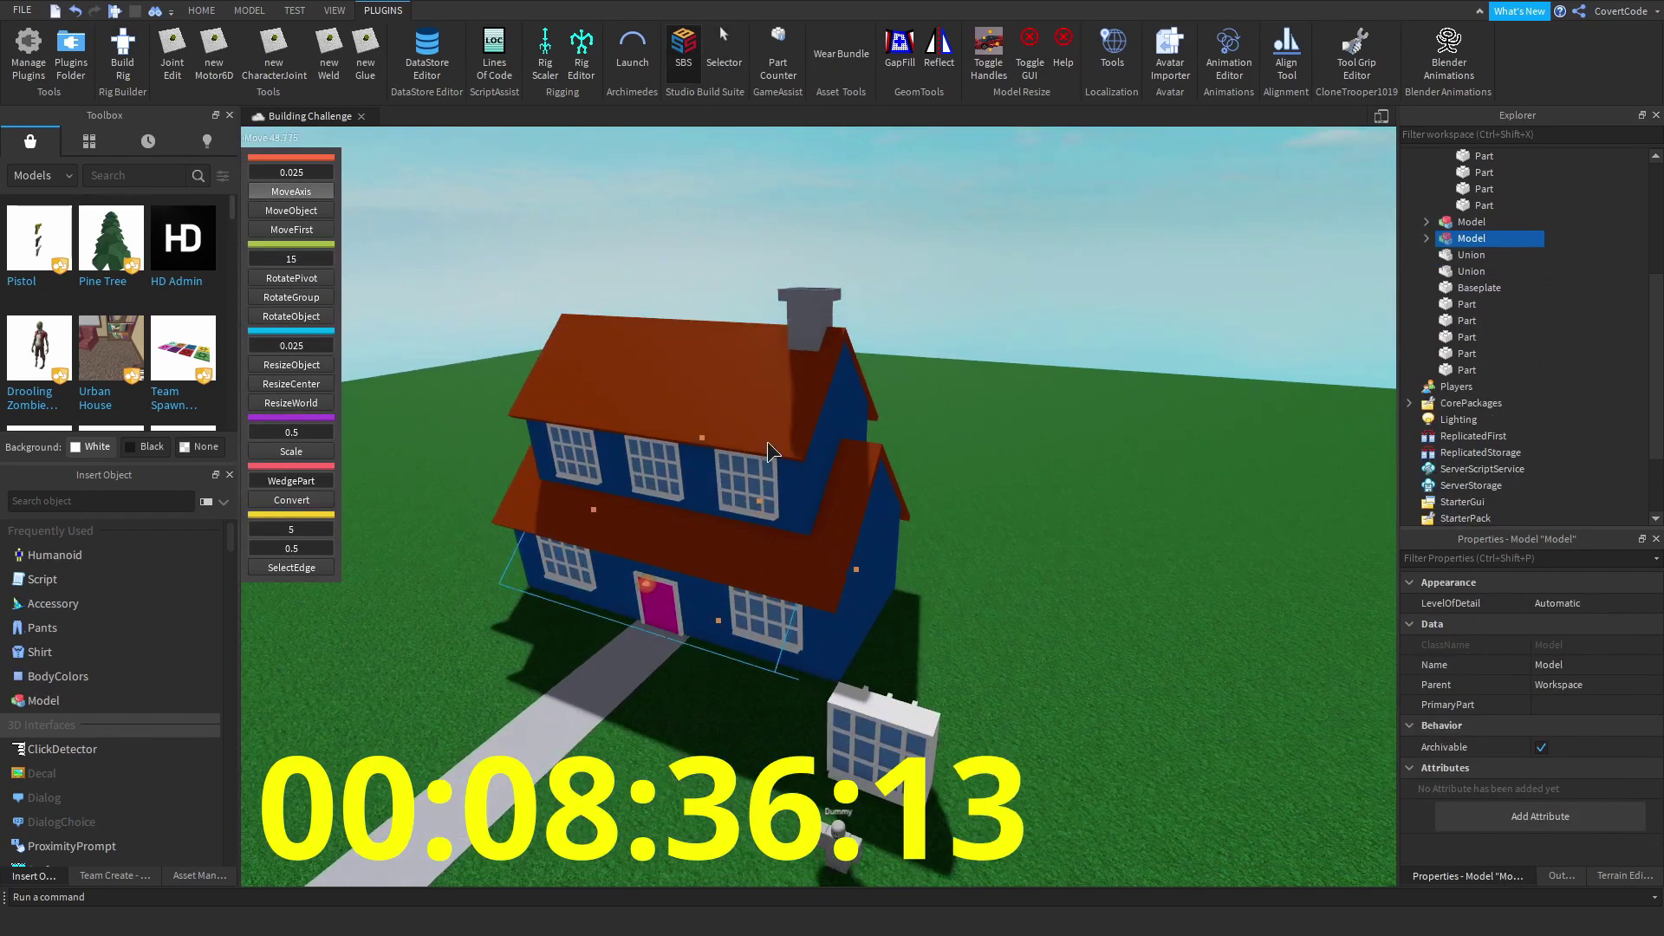
{"action": "left_click_drag", "start_coordinate": [858, 562], "coordinate": [941, 589]}
{"action": "scroll", "coordinate": [941, 589], "scroll_direction": "down", "scroll_amount": 5}
{"action": "right_click_drag", "start_coordinate": [941, 589], "coordinate": [955, 264]}
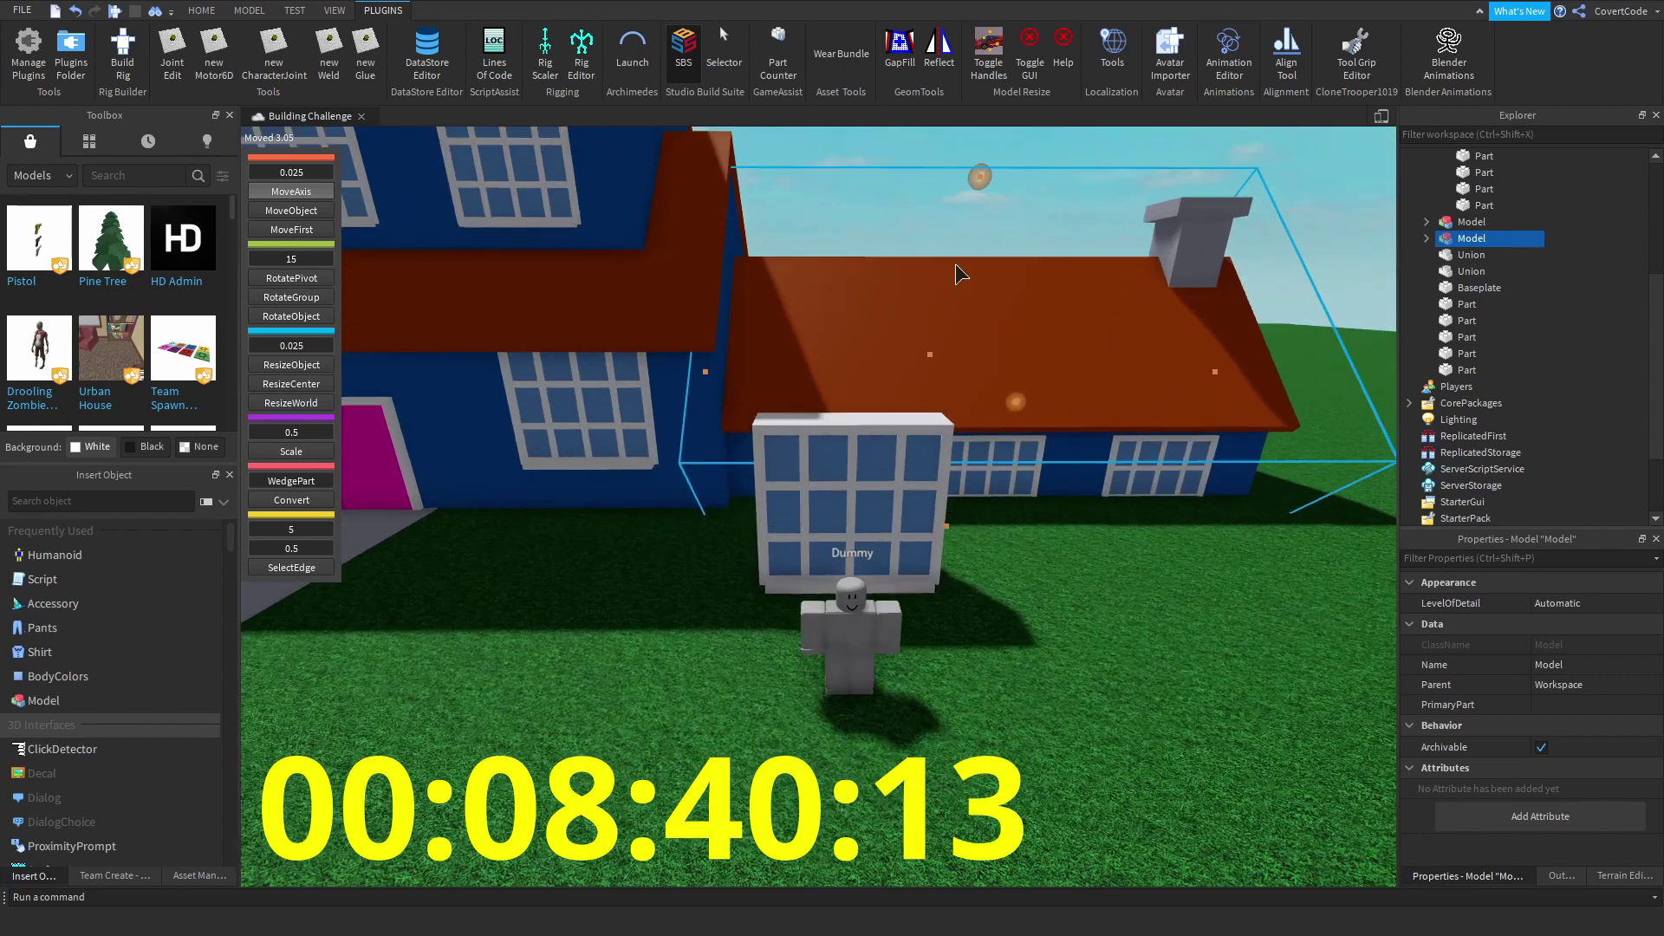
- Align the side wing's eaves with the main house's lower eaves and extend its blue wall down to the ground
{"action": "left_click_drag", "start_coordinate": [943, 118], "coordinate": [928, 170]}
{"action": "mouse_move", "coordinate": [929, 170]}
{"action": "right_mouse_down"}
{"action": "mouse_move", "coordinate": [912, 167]}
{"action": "mouse_move", "coordinate": [910, 190]}
{"action": "right_mouse_up"}
{"action": "scroll", "coordinate": [876, 441], "scroll_direction": "up", "scroll_amount": 5}
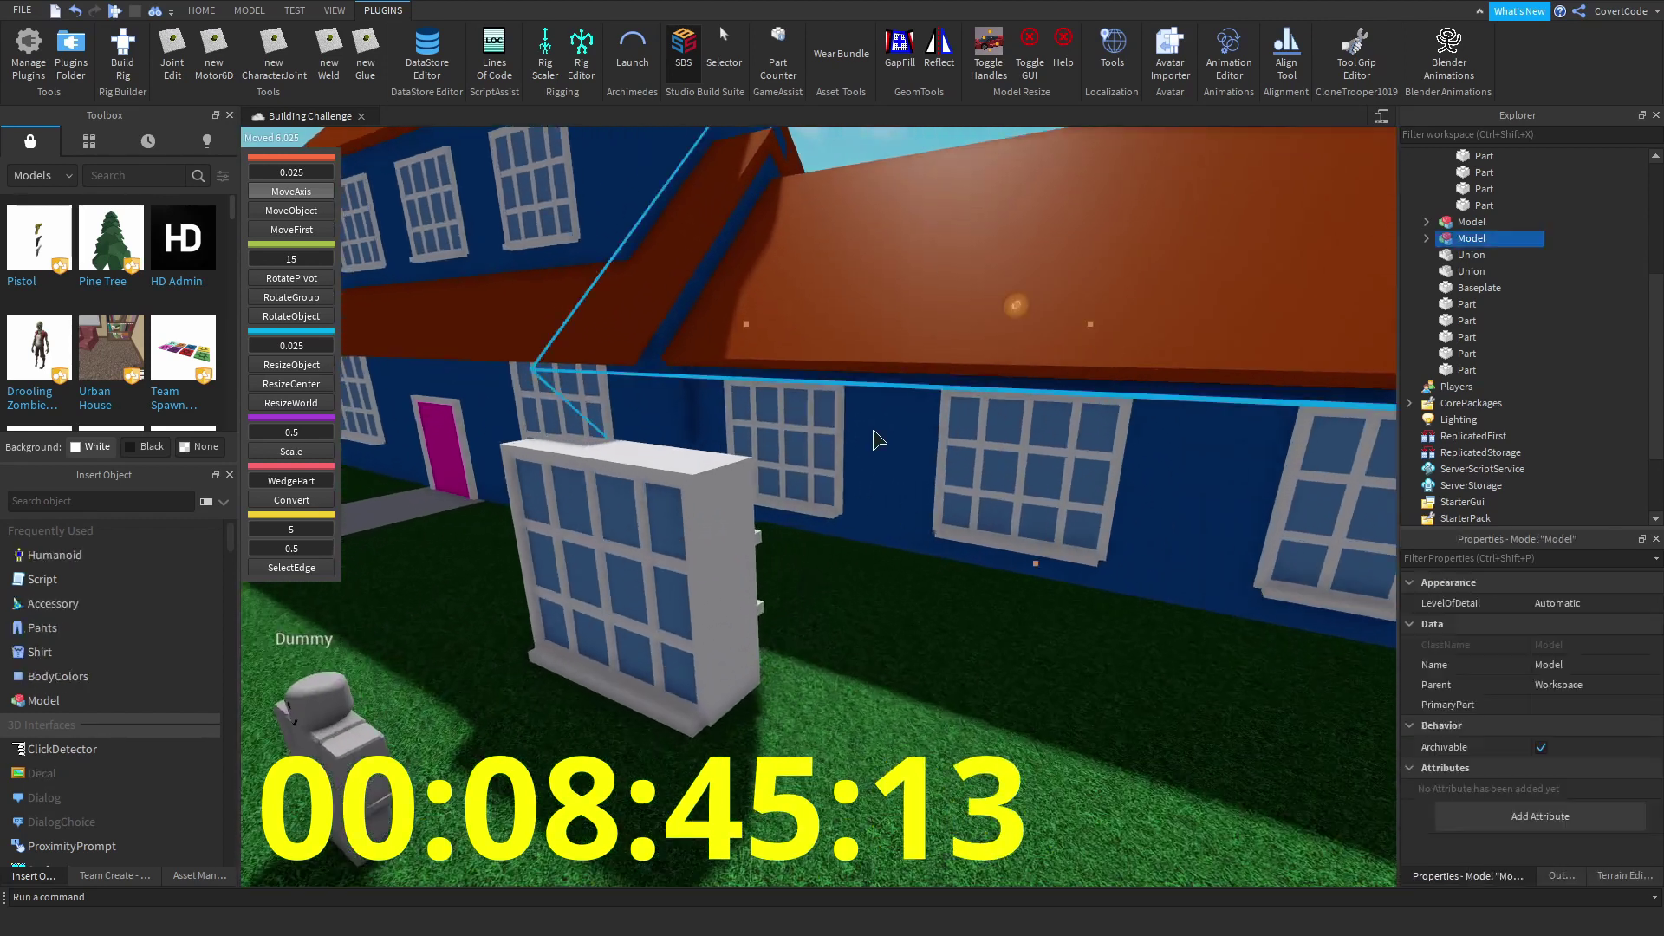
{"action": "left_click", "coordinate": [876, 513]}
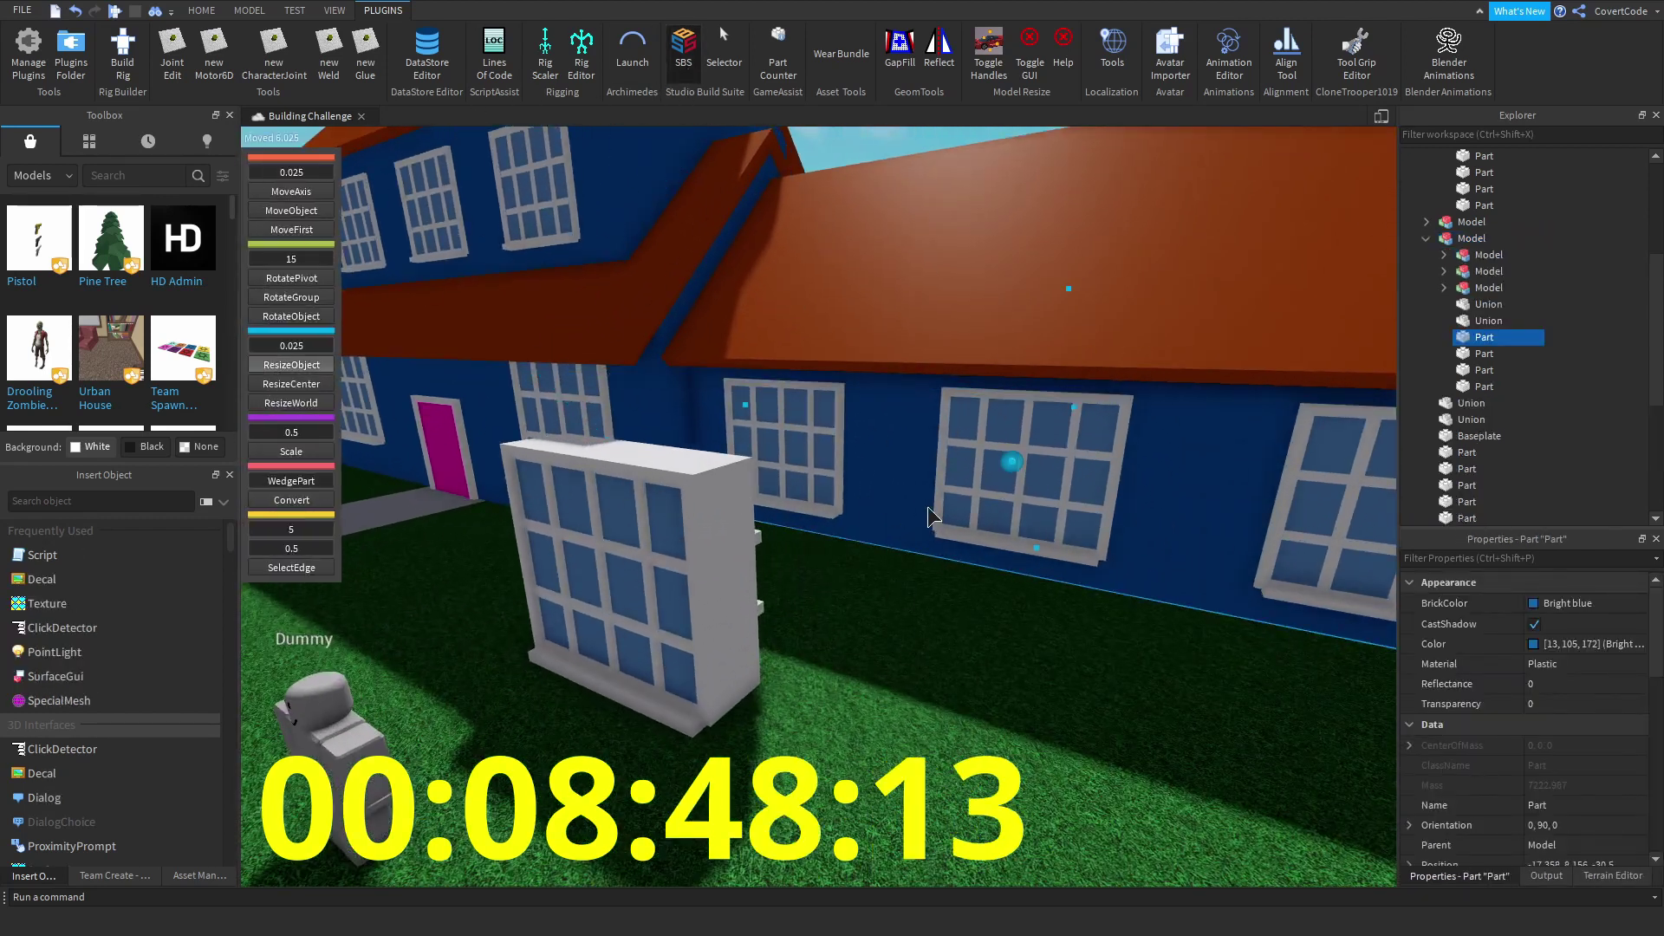
{"action": "scroll", "coordinate": [986, 608], "scroll_direction": "down", "scroll_amount": 10}
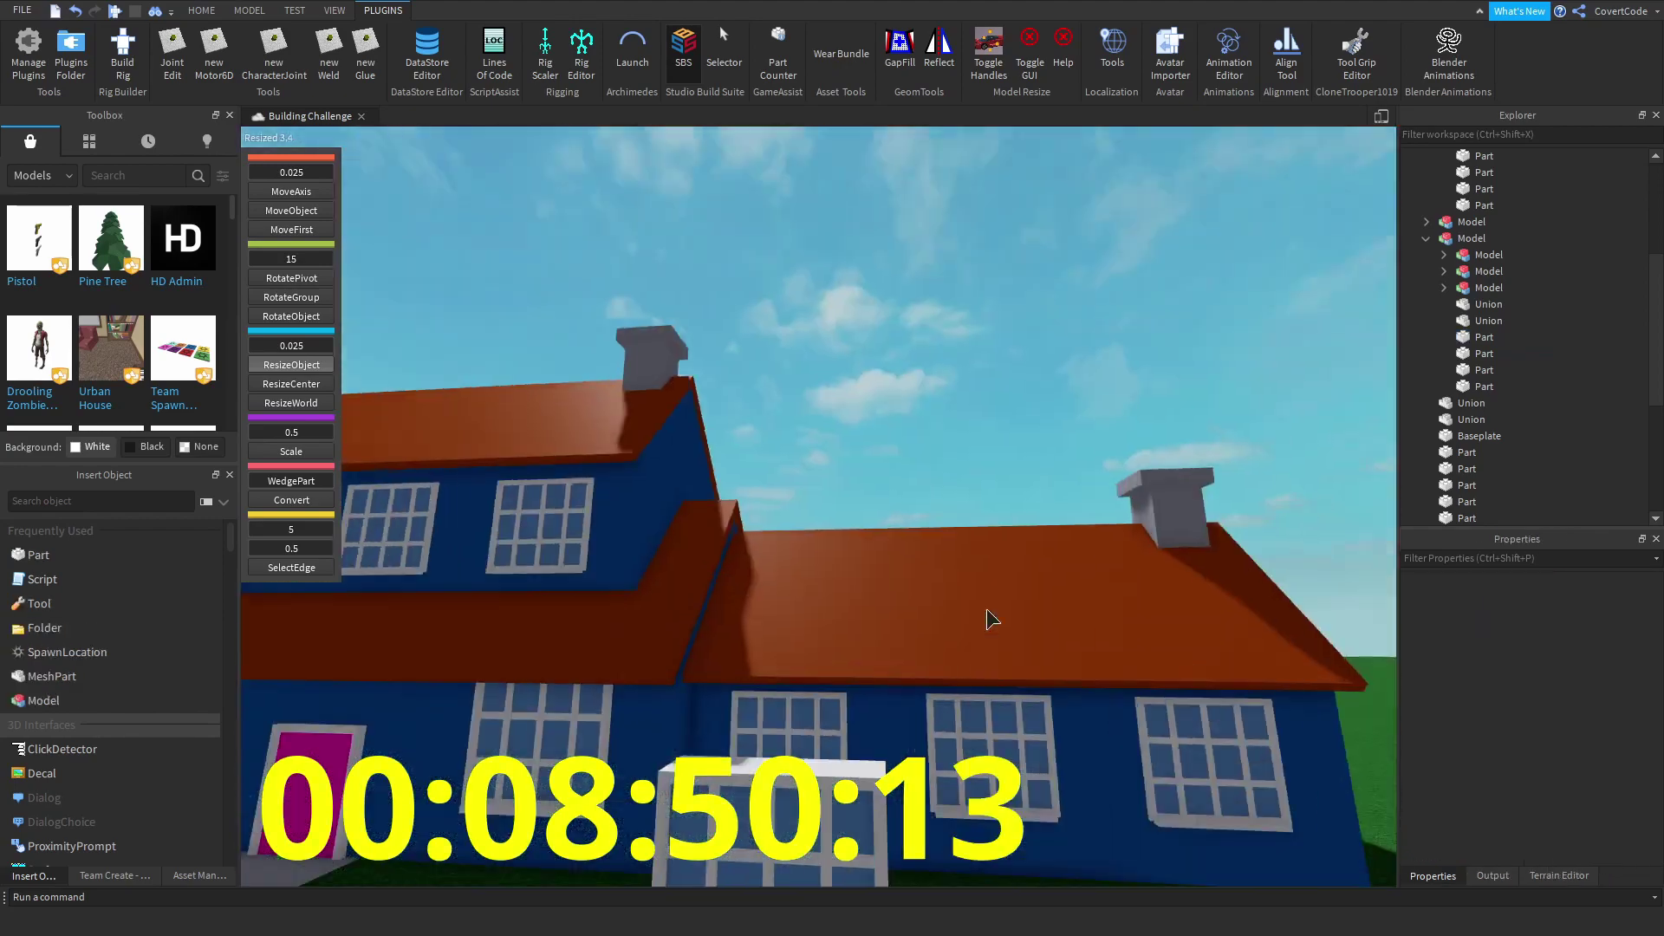
- Duplicate the side wing and rotate the copy a quarter turn with RotateGroup so its gable end faces the front
{"action": "scroll", "coordinate": [1101, 540], "scroll_direction": "up", "scroll_amount": 8}
{"action": "scroll", "coordinate": [769, 468], "scroll_direction": "down", "scroll_amount": 10}
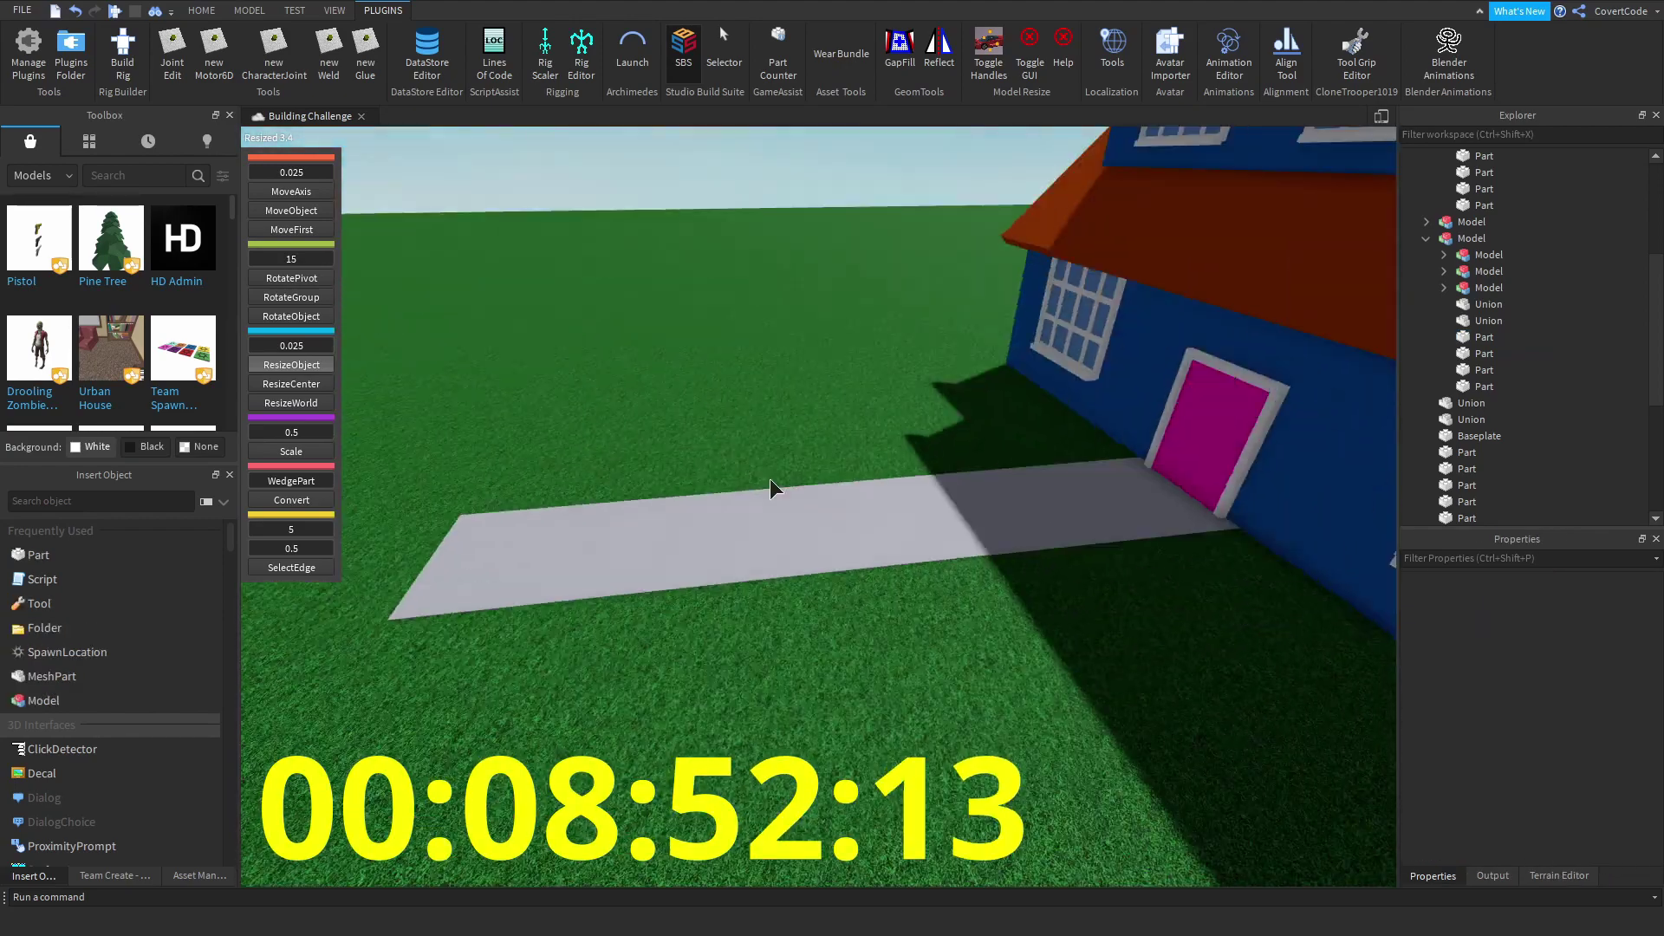
{"action": "scroll", "coordinate": [867, 307], "scroll_direction": "down", "scroll_amount": 6}
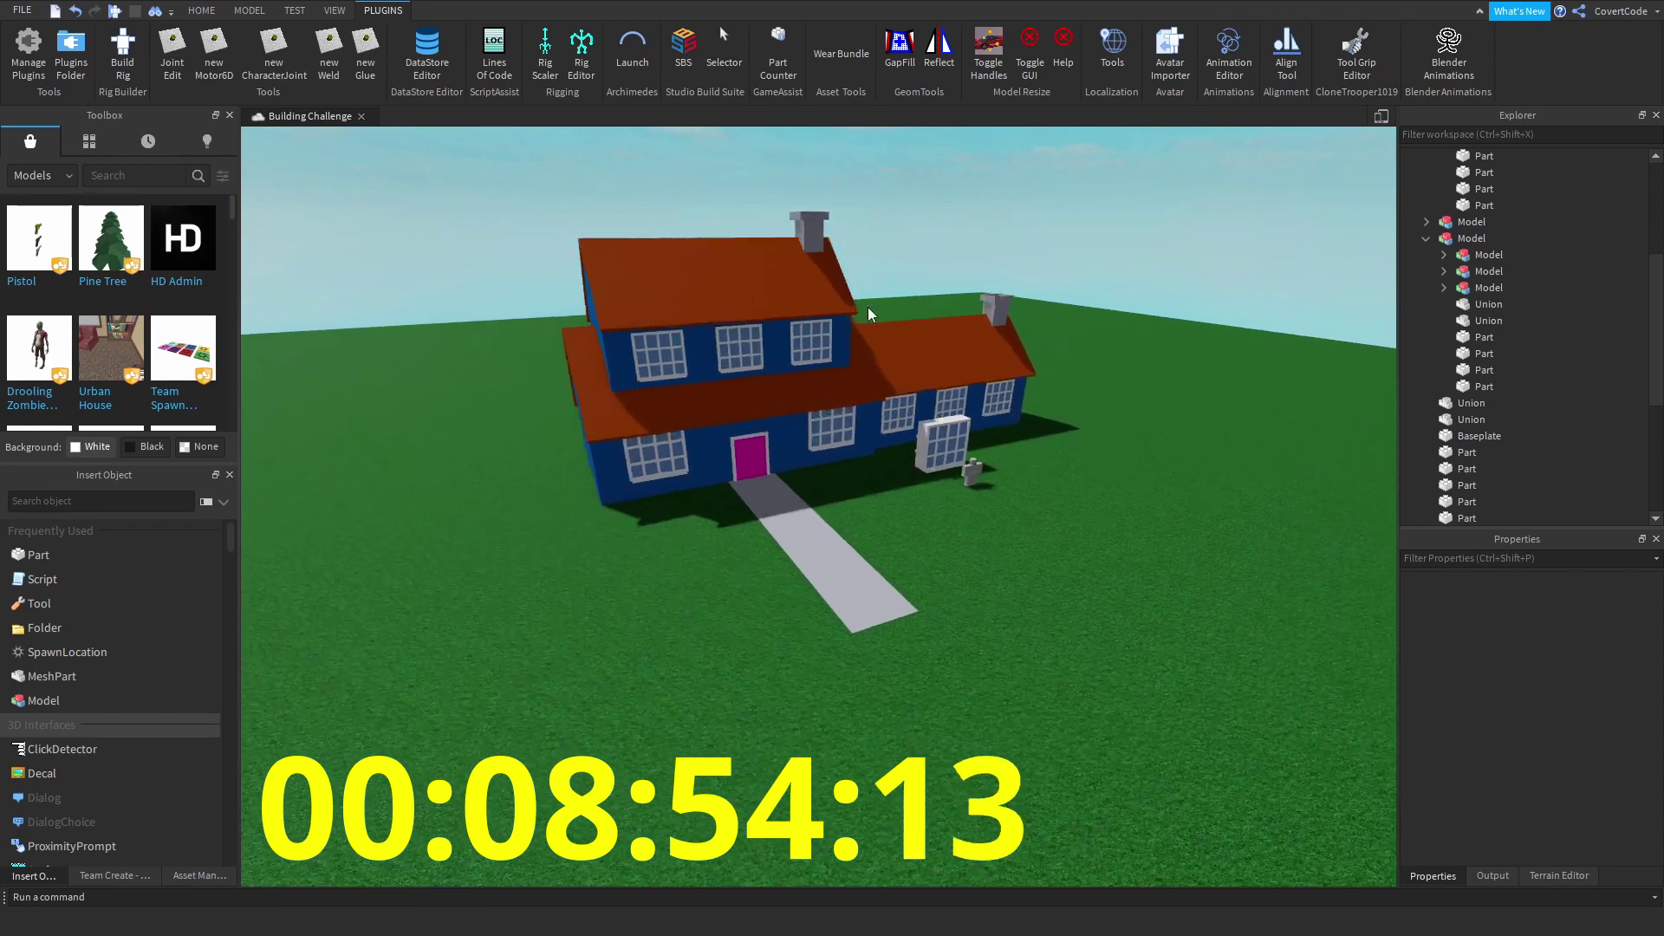
{"action": "scroll", "coordinate": [1014, 403], "scroll_direction": "up", "scroll_amount": 4}
{"action": "scroll", "coordinate": [873, 340], "scroll_direction": "up", "scroll_amount": 2}
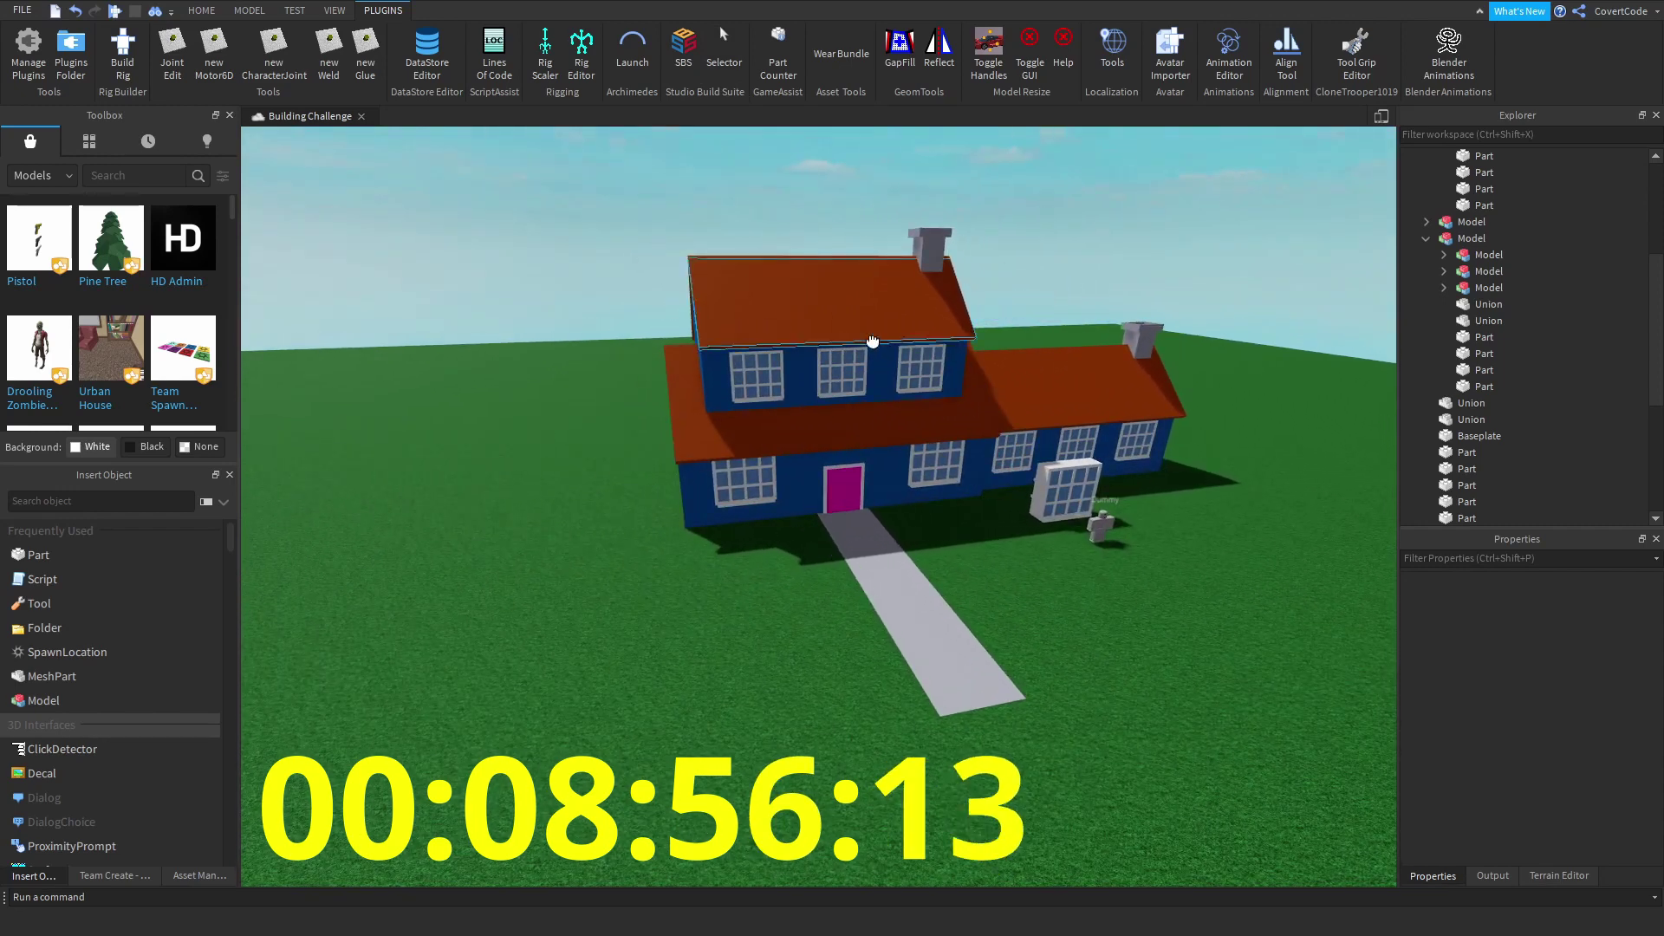
{"action": "left_click_drag", "start_coordinate": [1026, 381], "coordinate": [1059, 287]}
{"action": "left_click", "coordinate": [684, 52]}
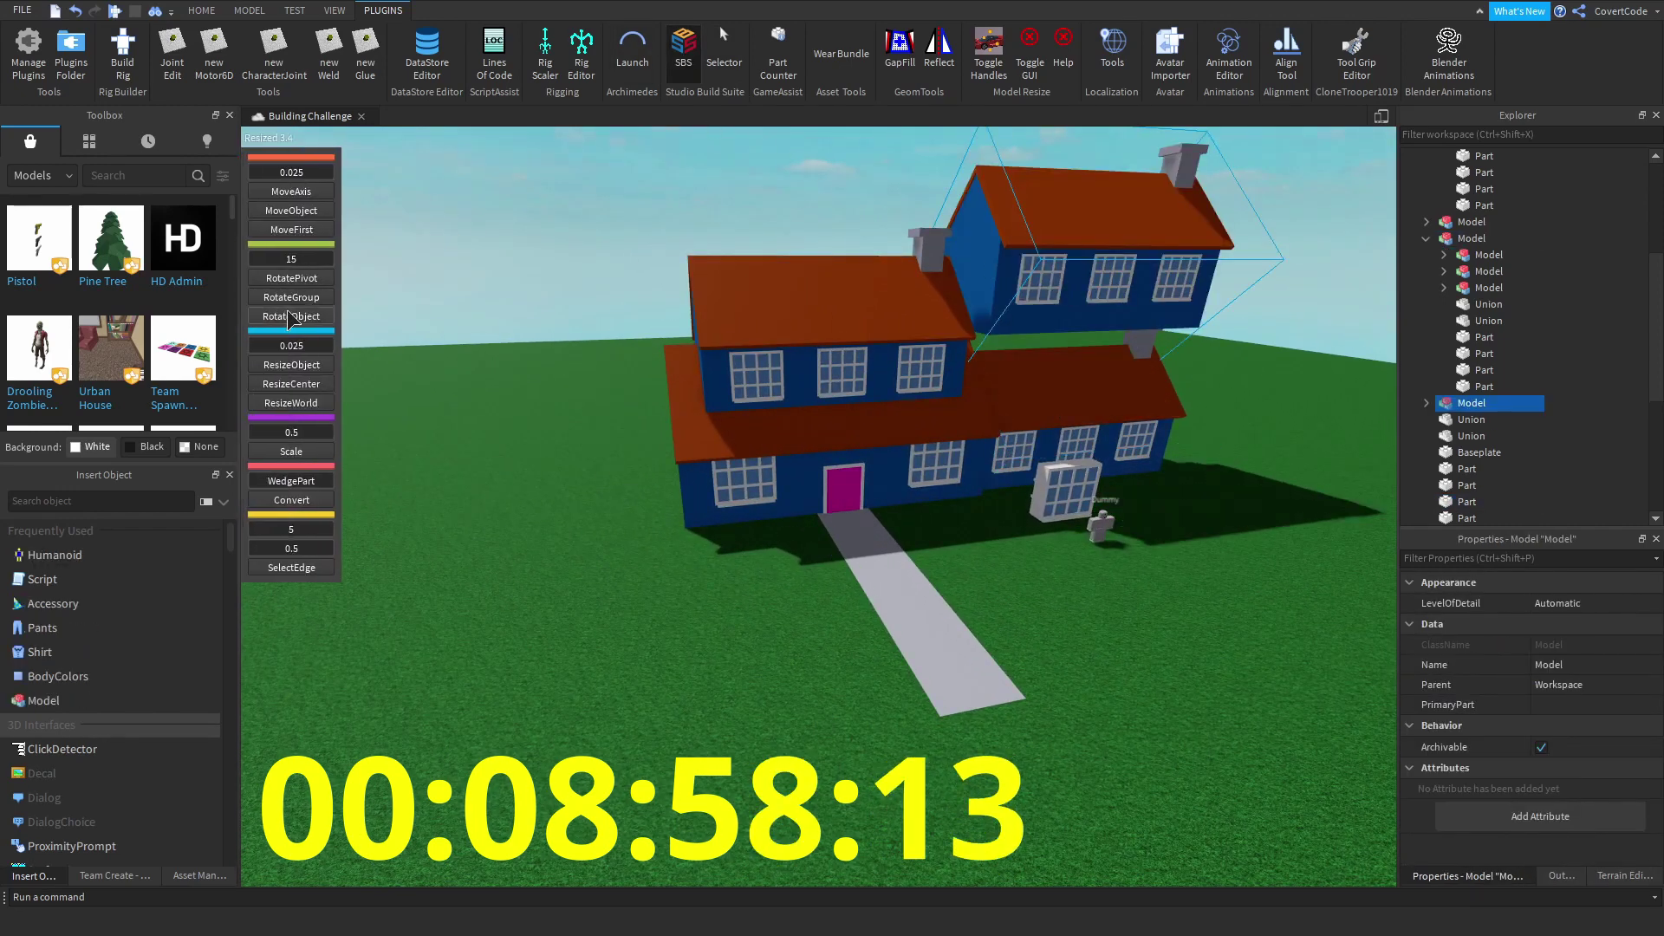
{"action": "right_click_drag", "start_coordinate": [543, 383], "coordinate": [992, 512]}
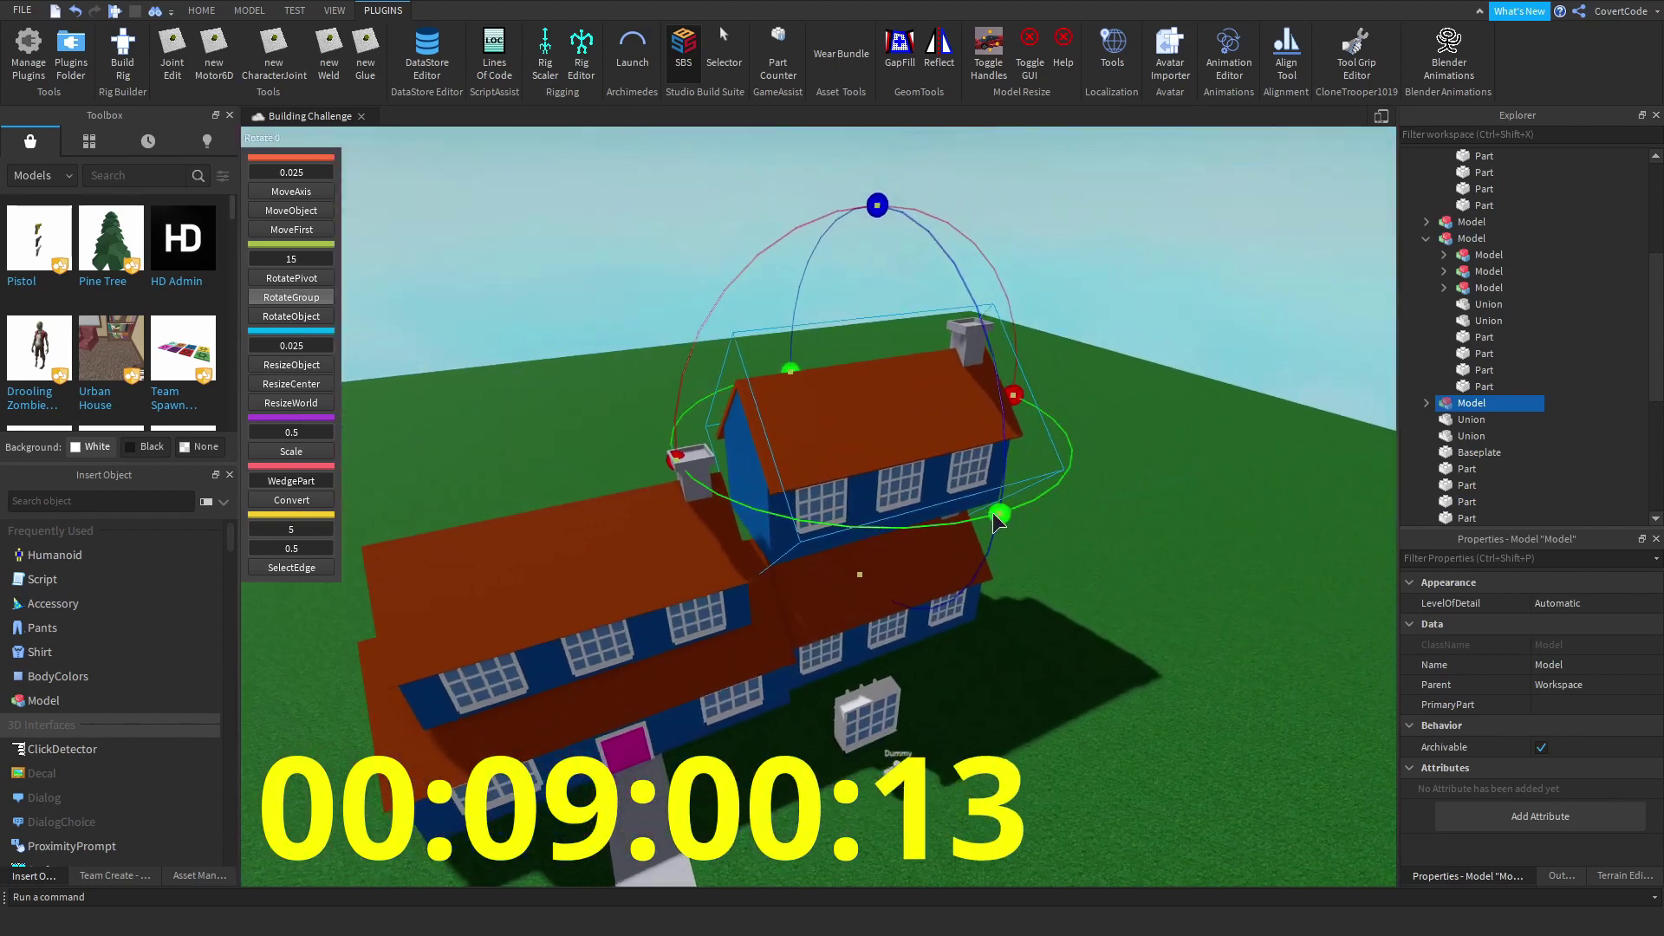
{"action": "left_click_drag", "start_coordinate": [992, 513], "coordinate": [659, 461]}
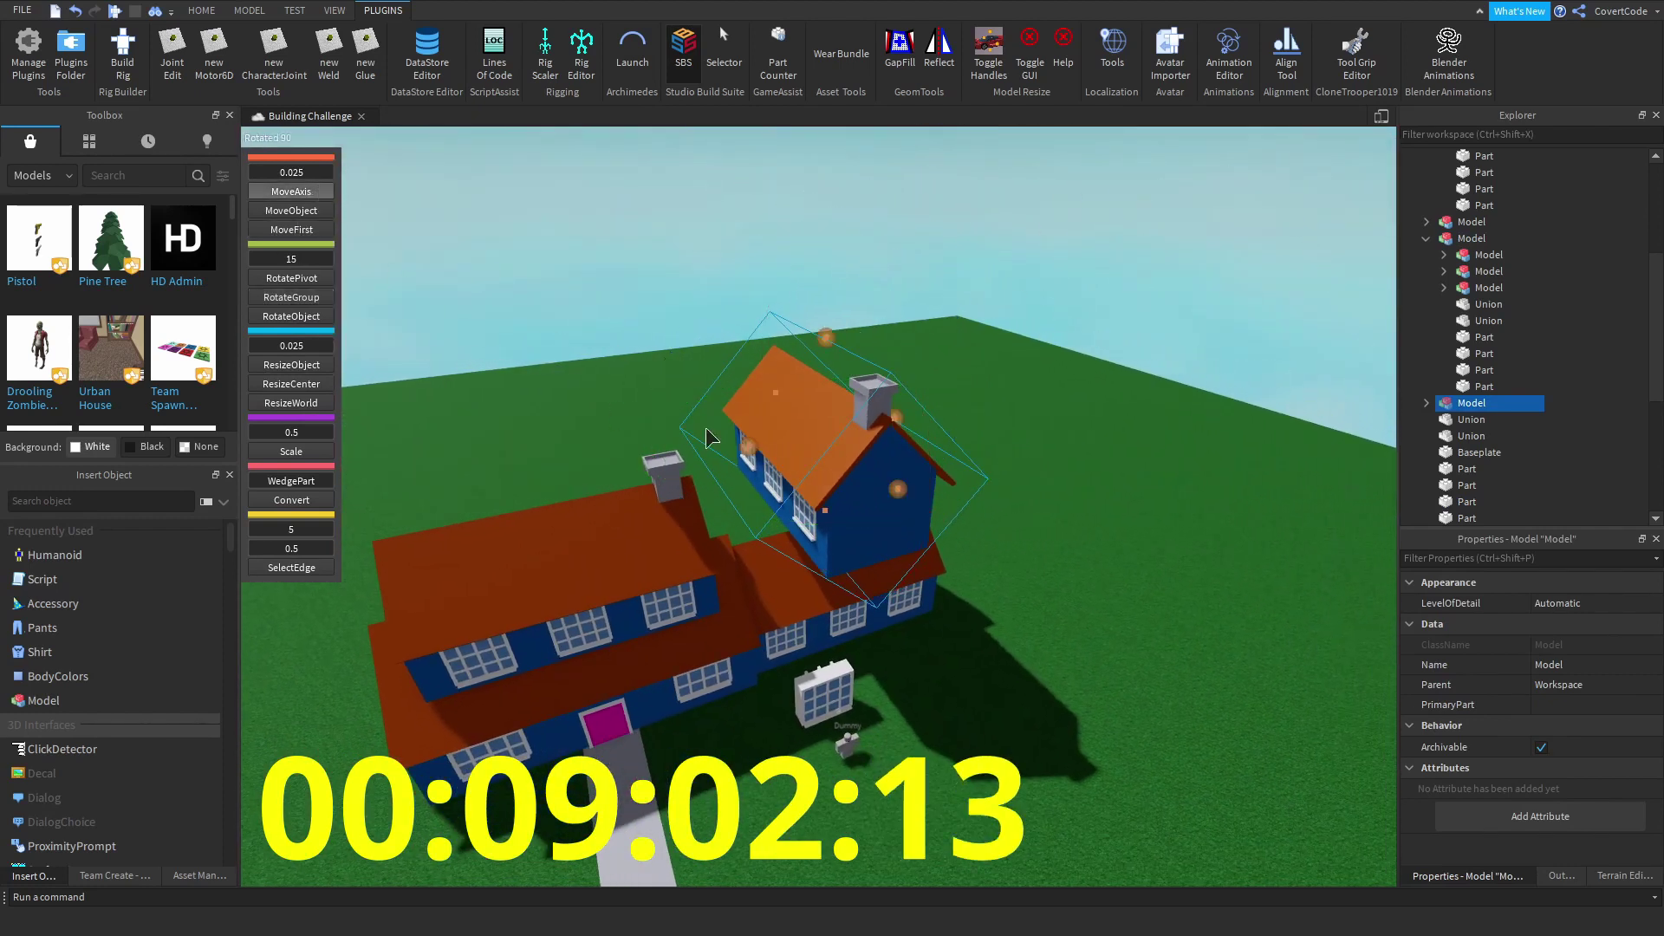
- Move the rotated wing across to the opposite end of the main house with MoveAxis
{"action": "right_click_drag", "start_coordinate": [750, 457], "coordinate": [746, 468]}
{"action": "left_click_drag", "start_coordinate": [598, 548], "coordinate": [615, 658]}
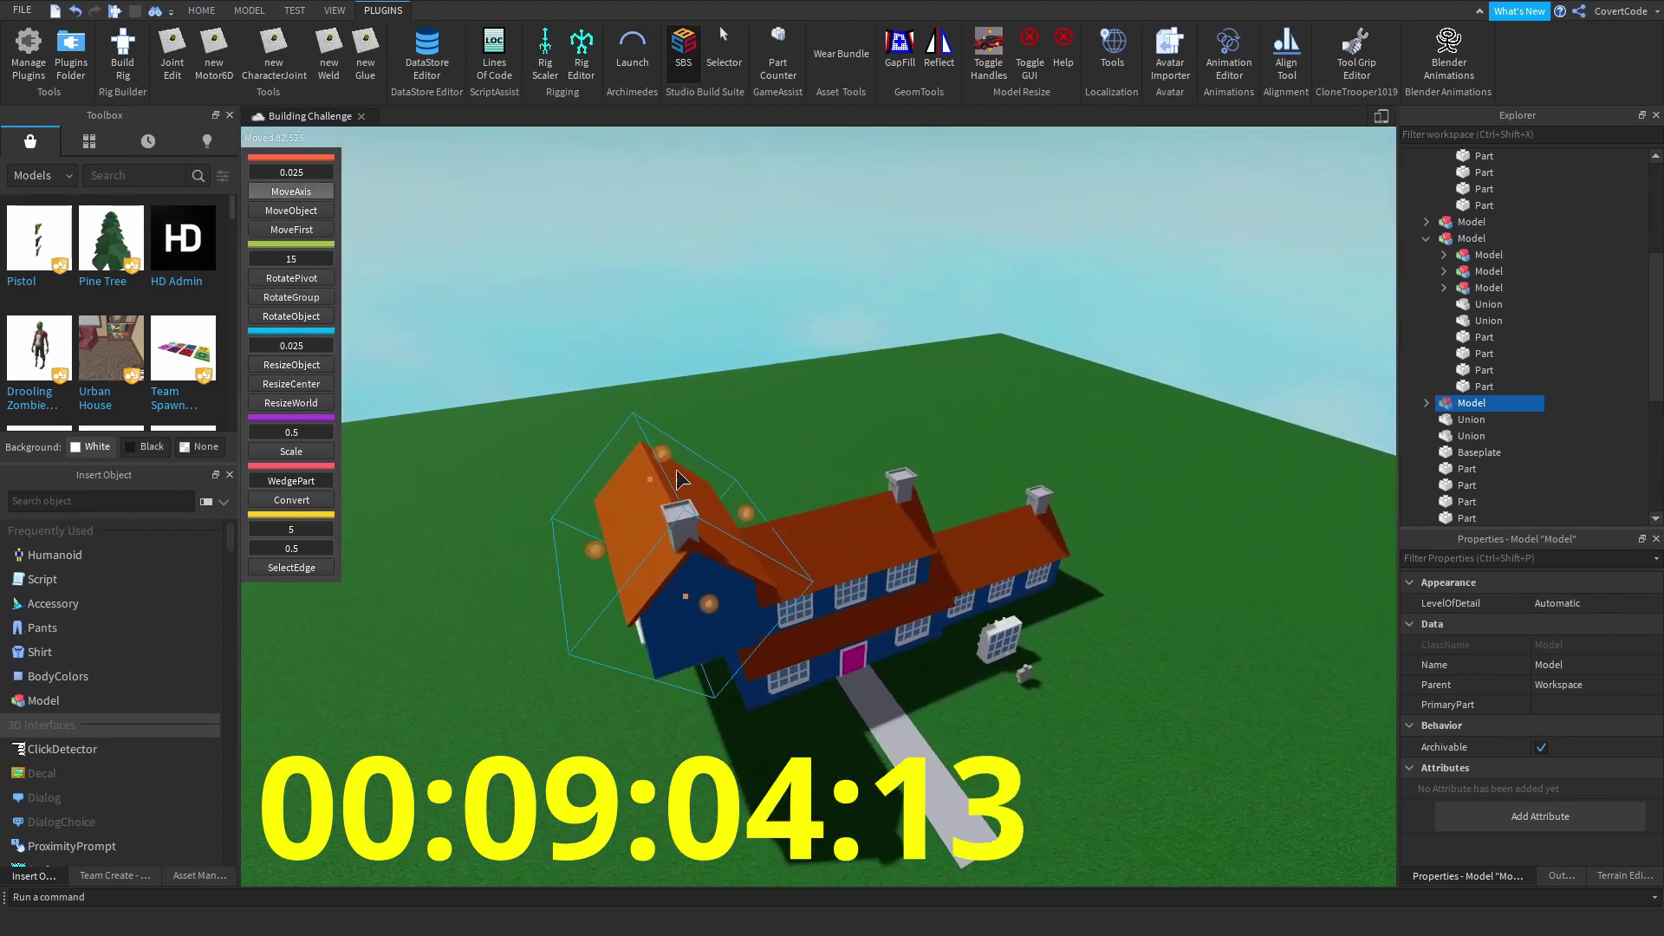
{"action": "scroll", "coordinate": [676, 470], "scroll_direction": "up", "scroll_amount": 5}
{"action": "right_click_drag", "start_coordinate": [771, 595], "coordinate": [705, 310]}
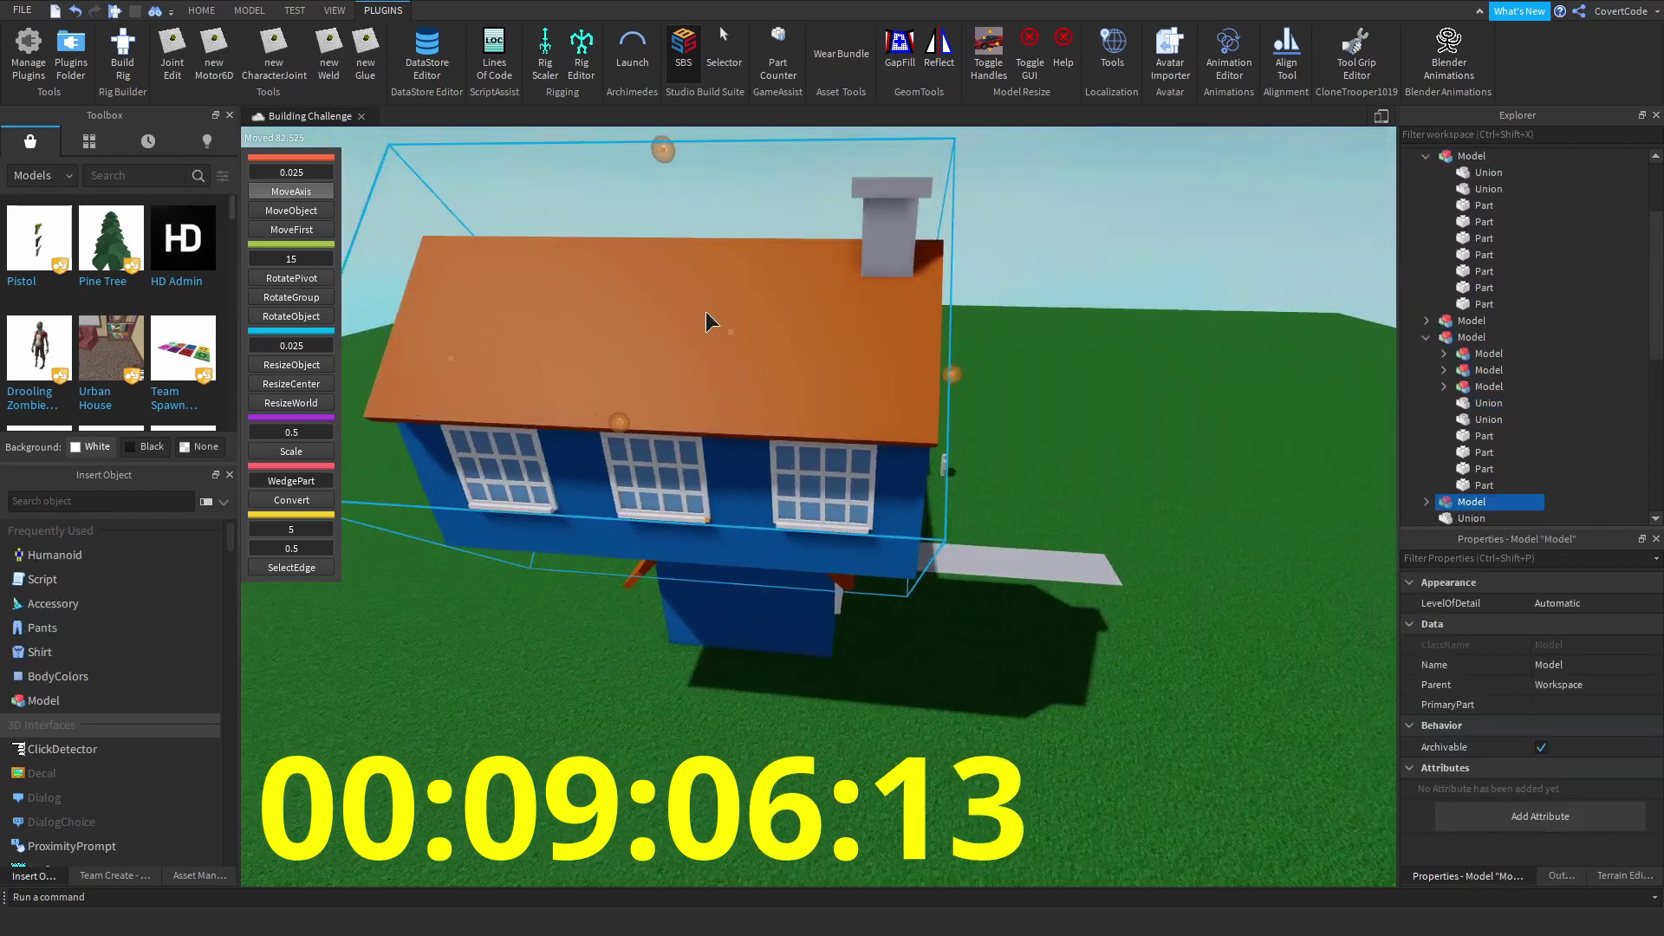
- Lower the rotated wing to ground-floor level and fit its roof against the main house's lower roof
{"action": "scroll", "coordinate": [685, 243], "scroll_direction": "down", "scroll_amount": 3}
{"action": "left_click_drag", "start_coordinate": [667, 168], "coordinate": [663, 421]}
{"action": "scroll", "coordinate": [641, 355], "scroll_direction": "up", "scroll_amount": 4}
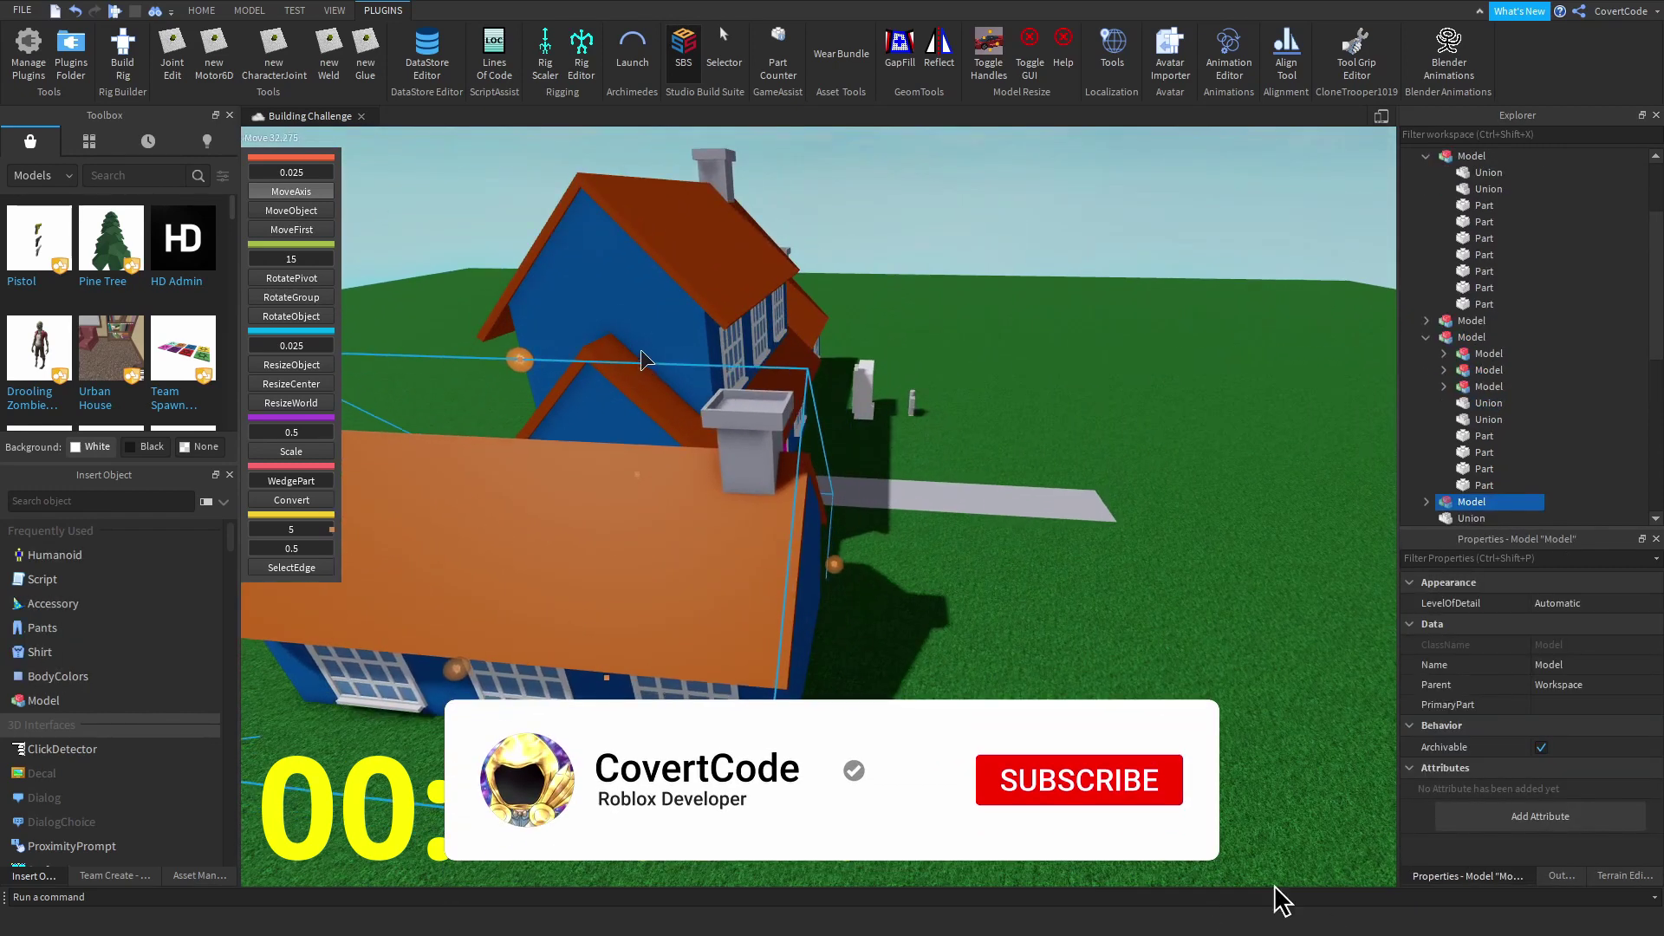
{"action": "right_click_drag", "start_coordinate": [621, 336], "coordinate": [778, 595]}
{"action": "left_click_drag", "start_coordinate": [778, 594], "coordinate": [780, 594]}
{"action": "right_click_drag", "start_coordinate": [780, 595], "coordinate": [810, 584]}
{"action": "scroll", "coordinate": [743, 431], "scroll_direction": "up", "scroll_amount": 4}
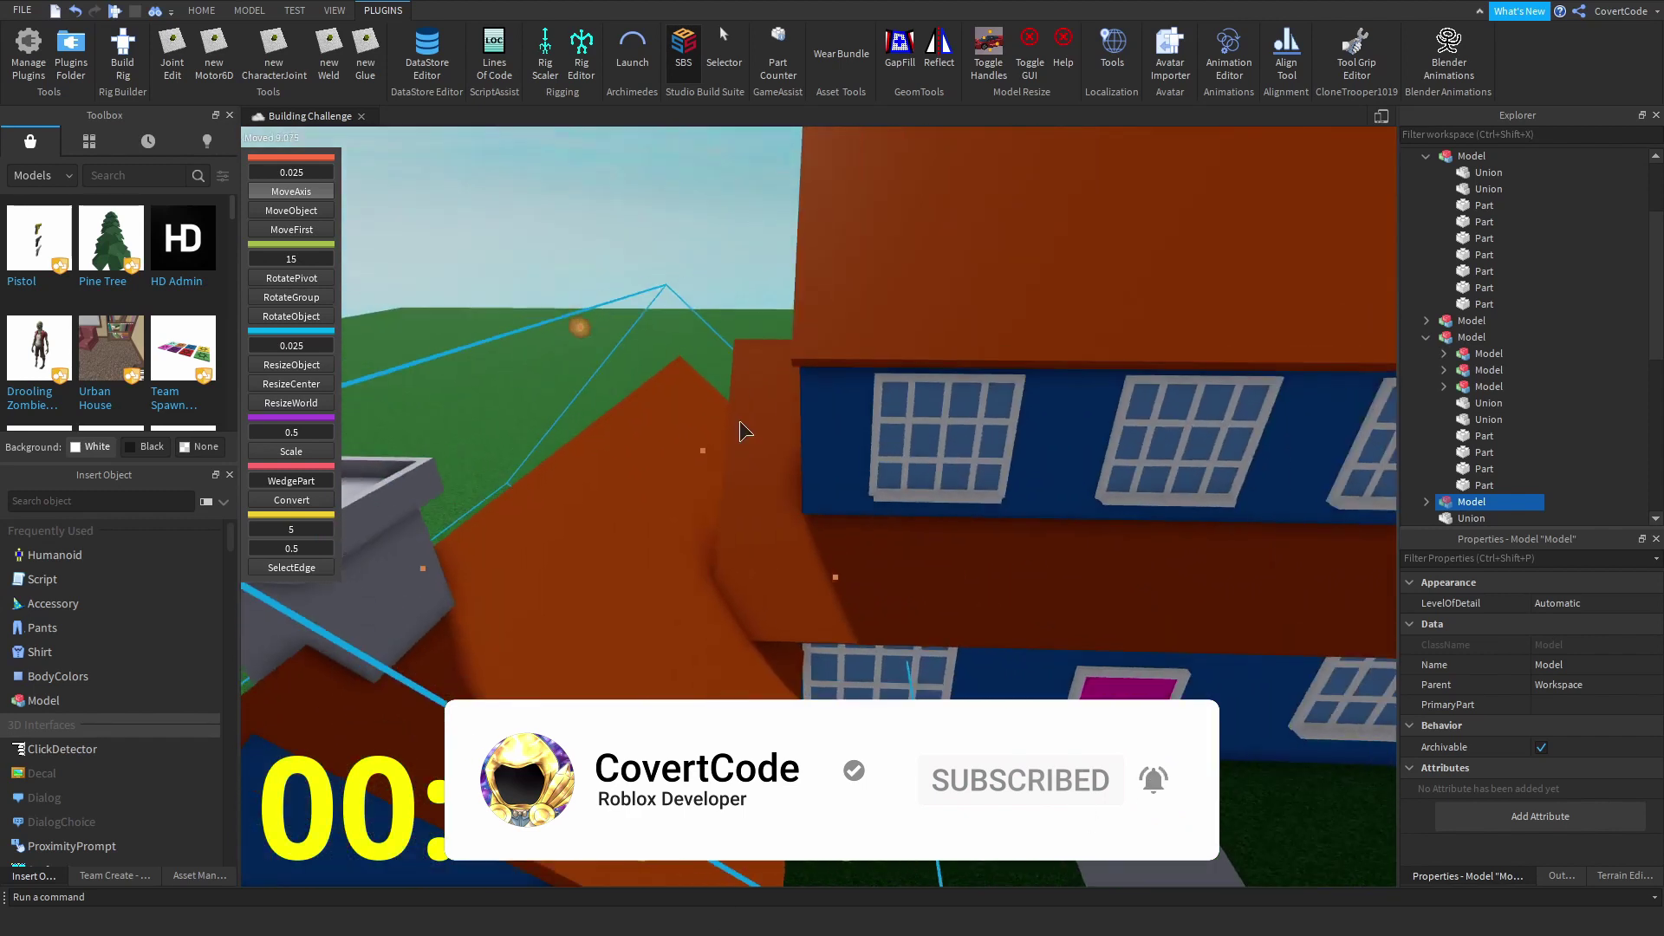
{"action": "scroll", "coordinate": [743, 431], "scroll_direction": "down", "scroll_amount": 5}
{"action": "right_click_drag", "start_coordinate": [743, 431], "coordinate": [801, 317]}
- Delete the chimney caps and shafts from both side wings
{"action": "left_click", "coordinate": [686, 507]}
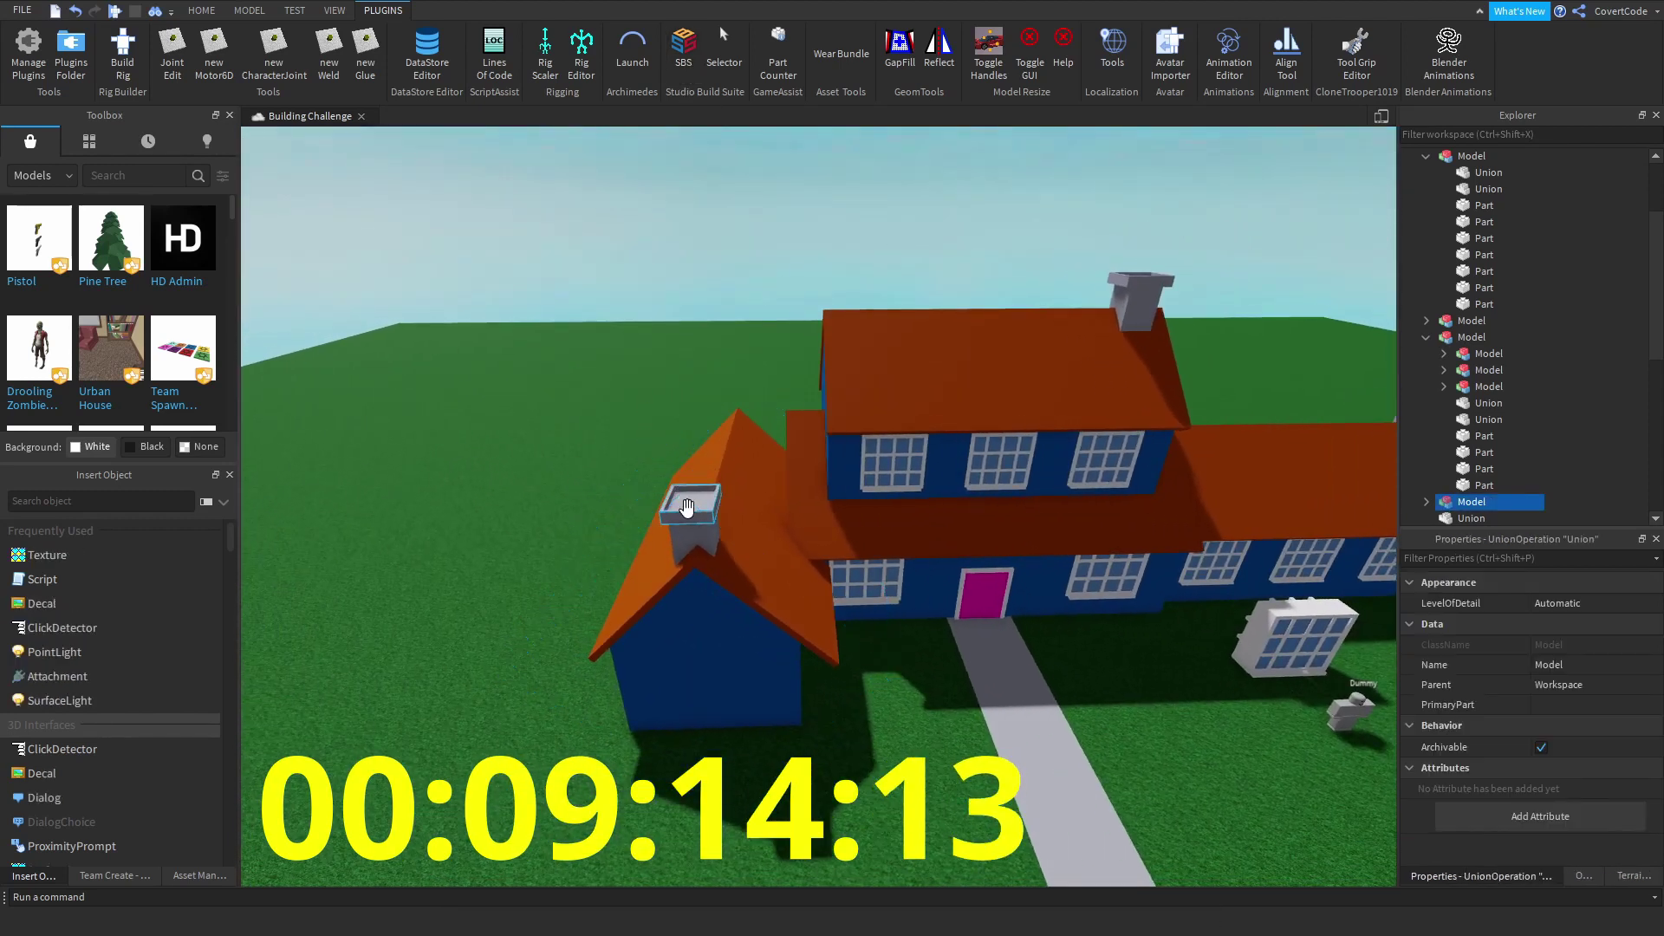
{"action": "key", "text": "Delete"}
{"action": "scroll", "coordinate": [884, 446], "scroll_direction": "up", "scroll_amount": 5}
- Select both panels of the main house's lower roof and extend them into the front-facing wing with ResizeObject
{"action": "left_click", "coordinate": [786, 438]}
{"action": "scroll", "coordinate": [785, 438], "scroll_direction": "up", "scroll_amount": 3}
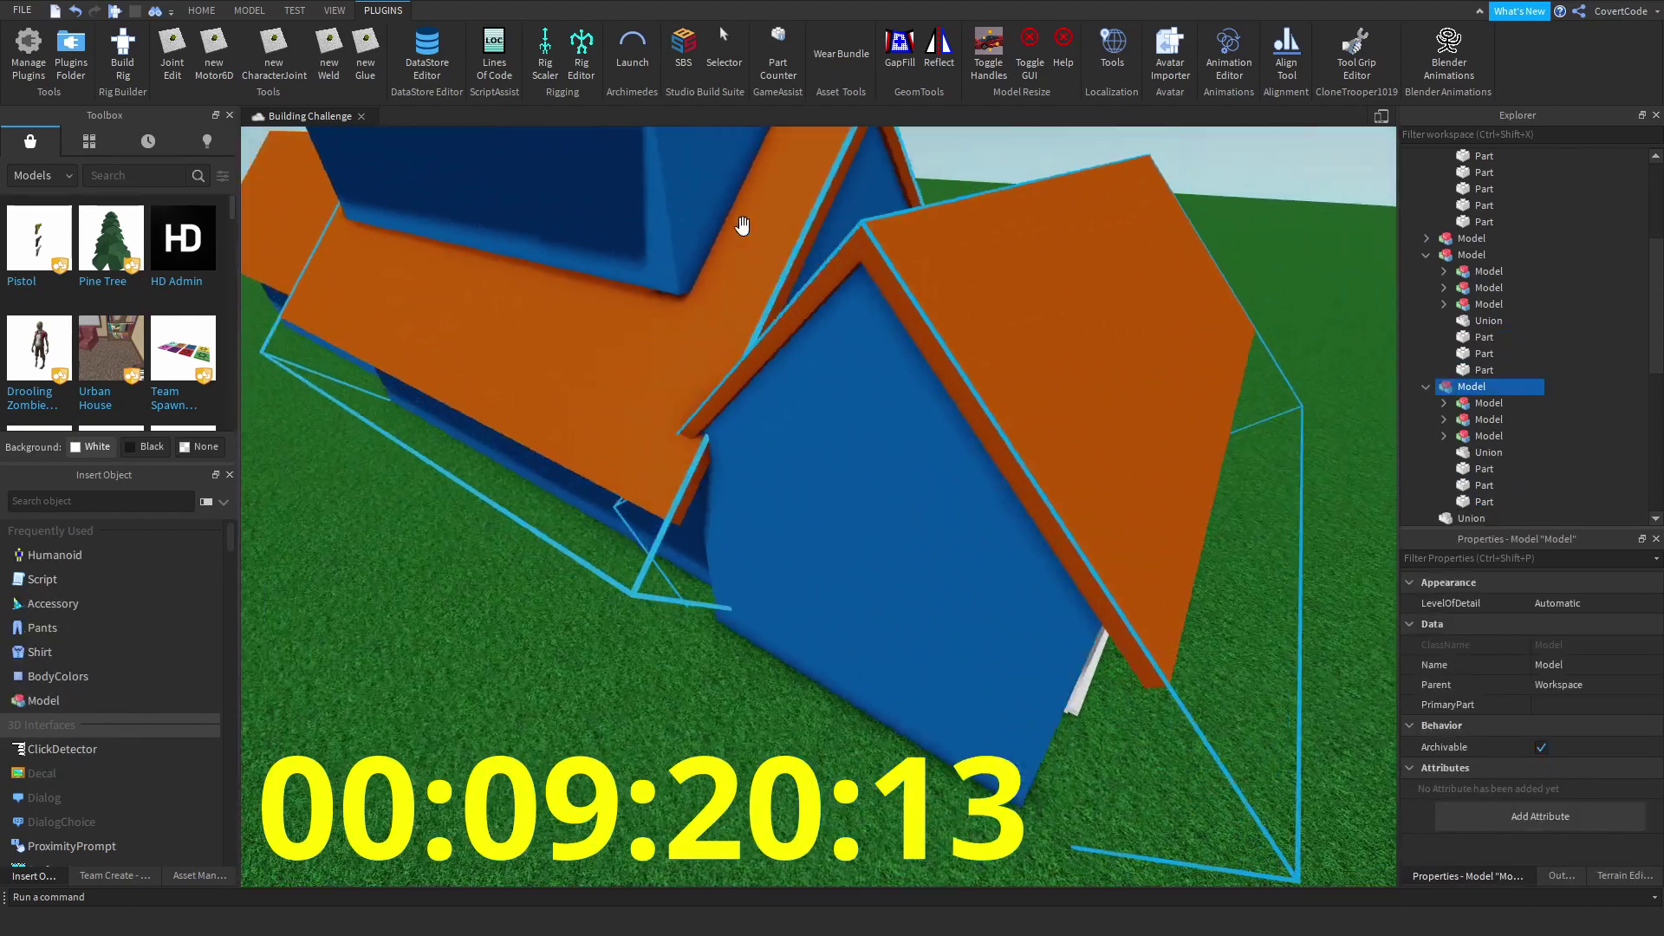
{"action": "left_click", "coordinate": [859, 364]}
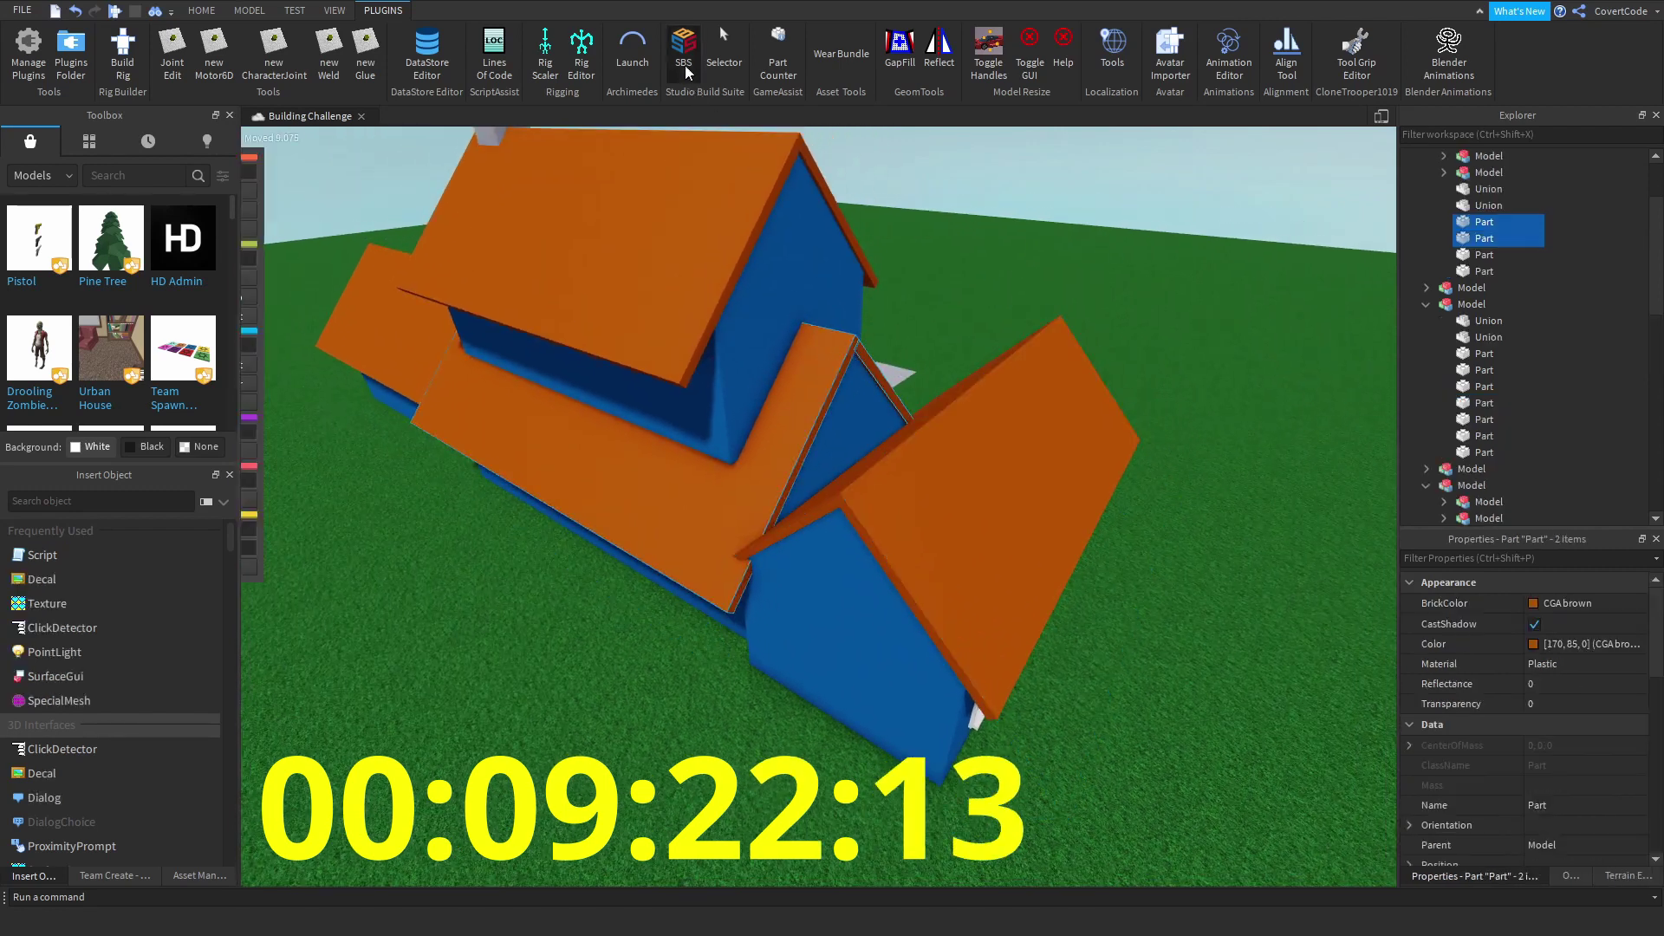
{"action": "mouse_move", "coordinate": [315, 371]}
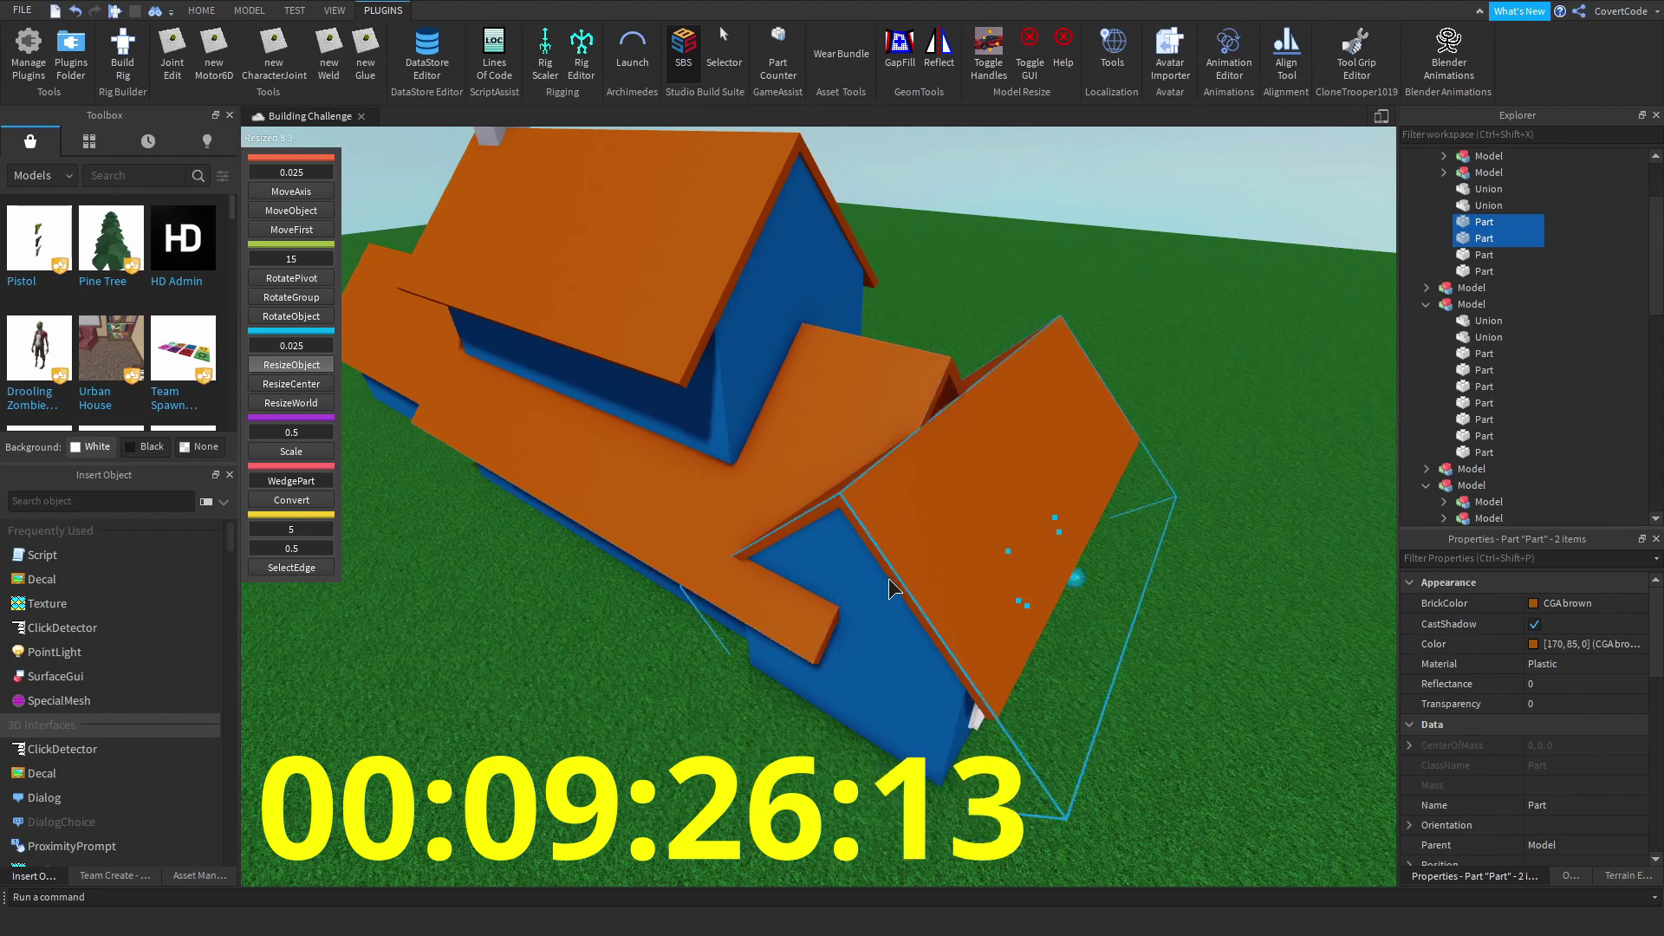
- Shift the front-facing wing about 4.2 studs with MoveAxis to refit it against the extended lower roof
{"action": "left_click", "coordinate": [891, 587]}
{"action": "key", "text": "d"}
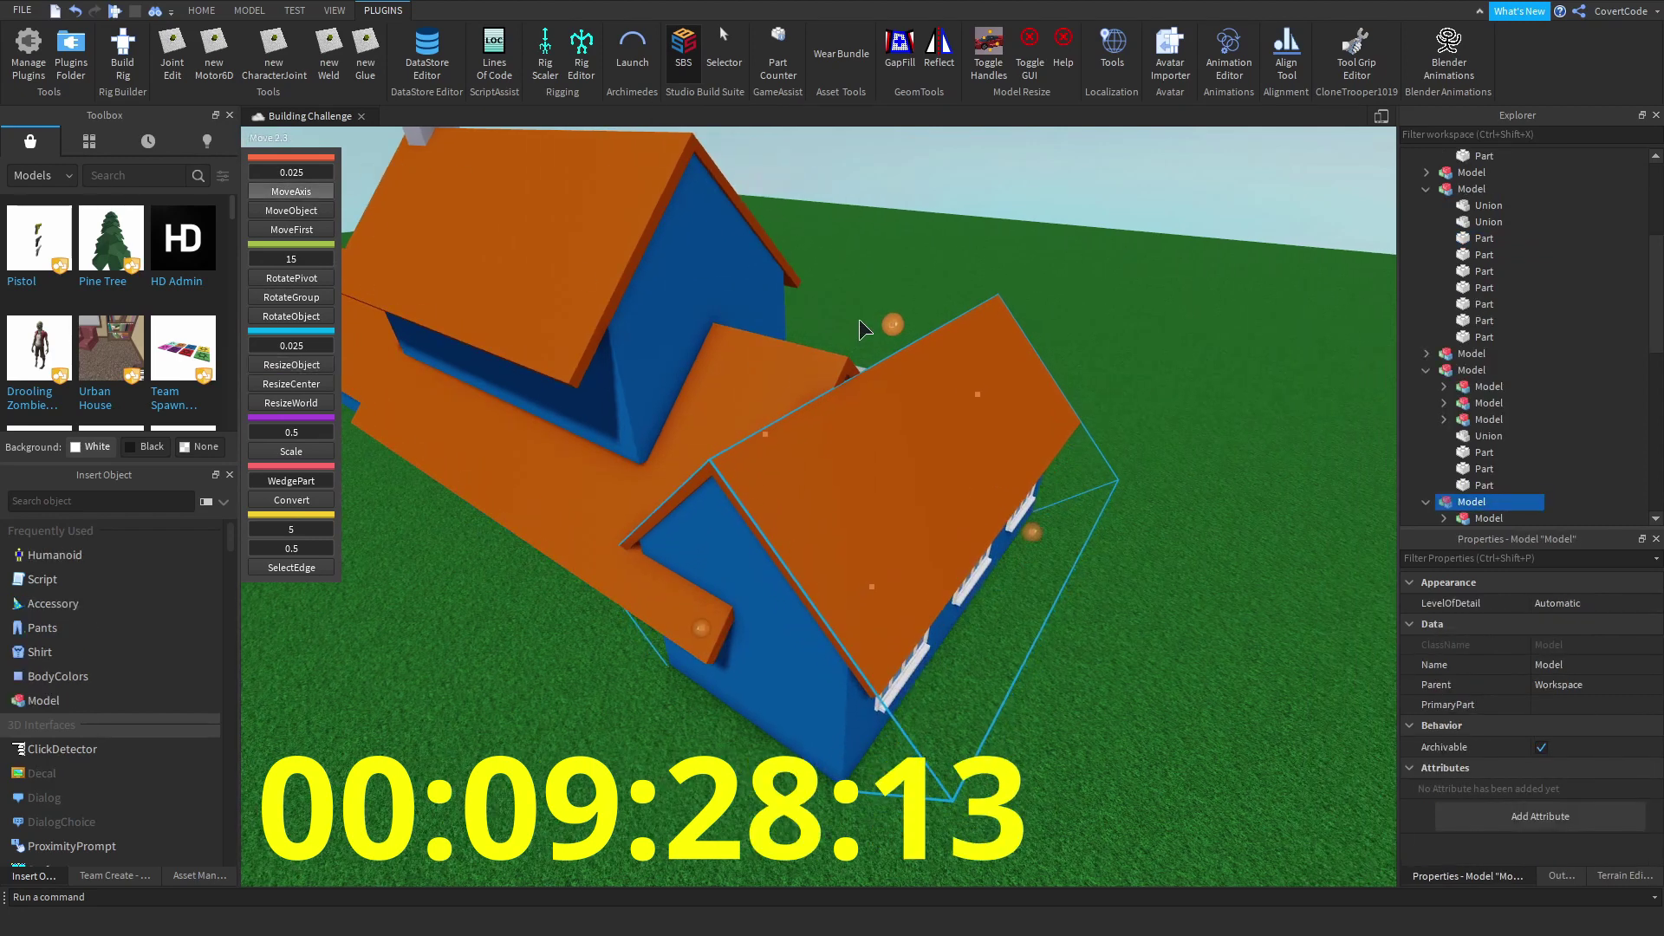
{"action": "left_click", "coordinate": [830, 309]}
{"action": "scroll", "coordinate": [835, 285], "scroll_direction": "up", "scroll_amount": 5}
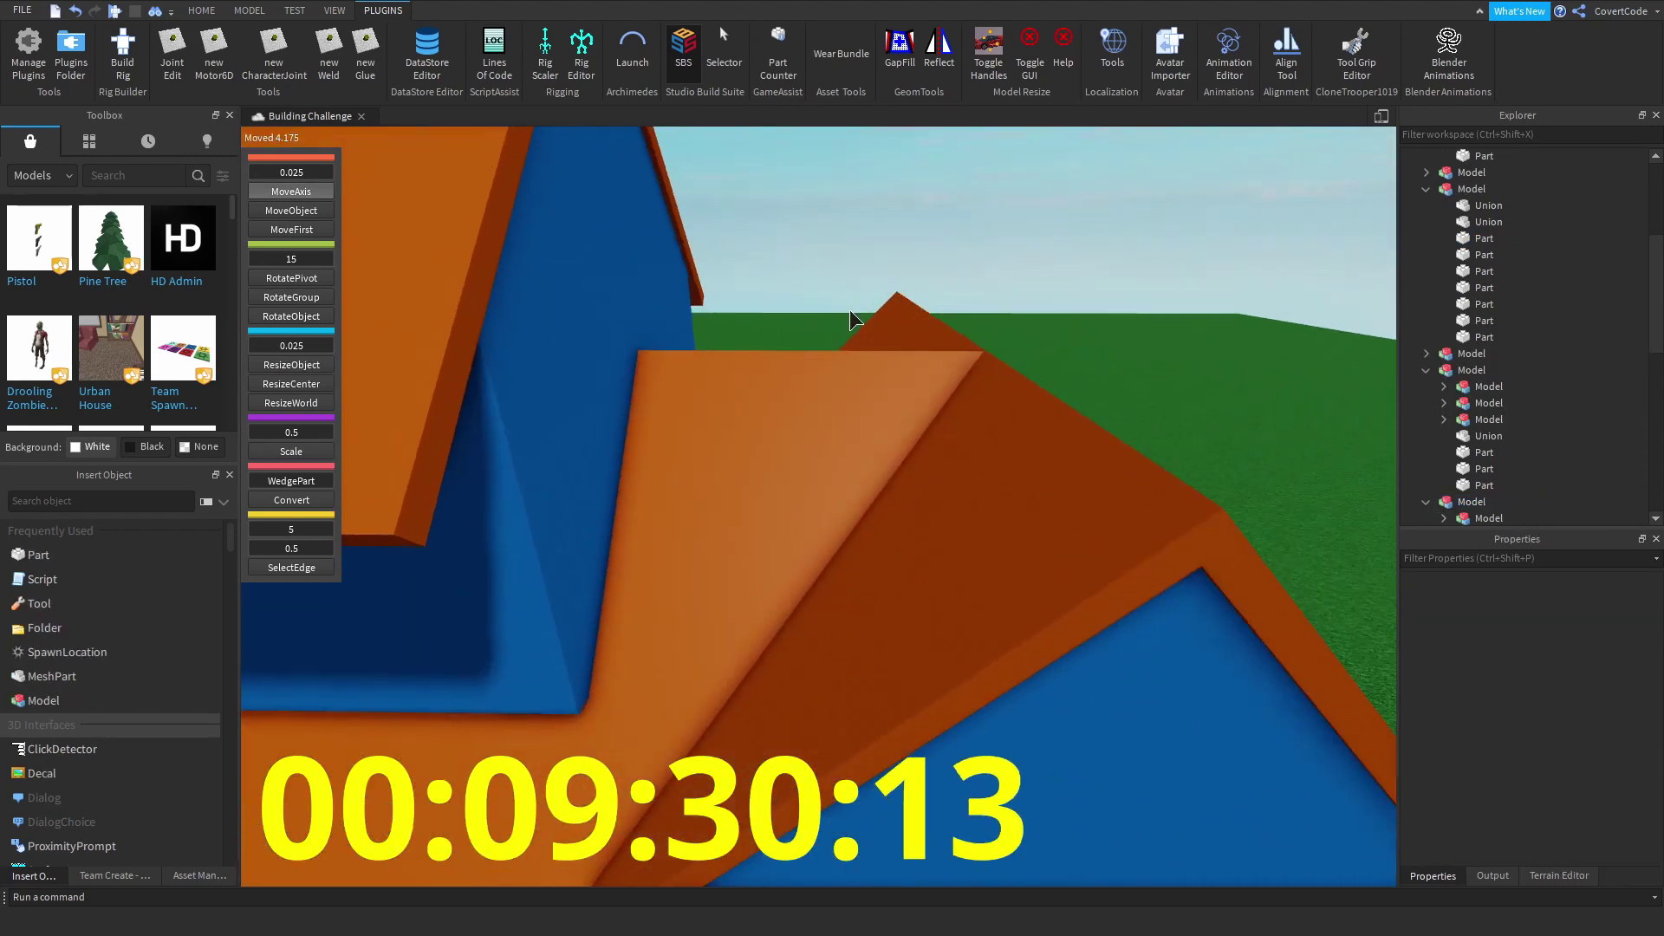
{"action": "right_click_drag", "start_coordinate": [849, 309], "coordinate": [767, 87]}
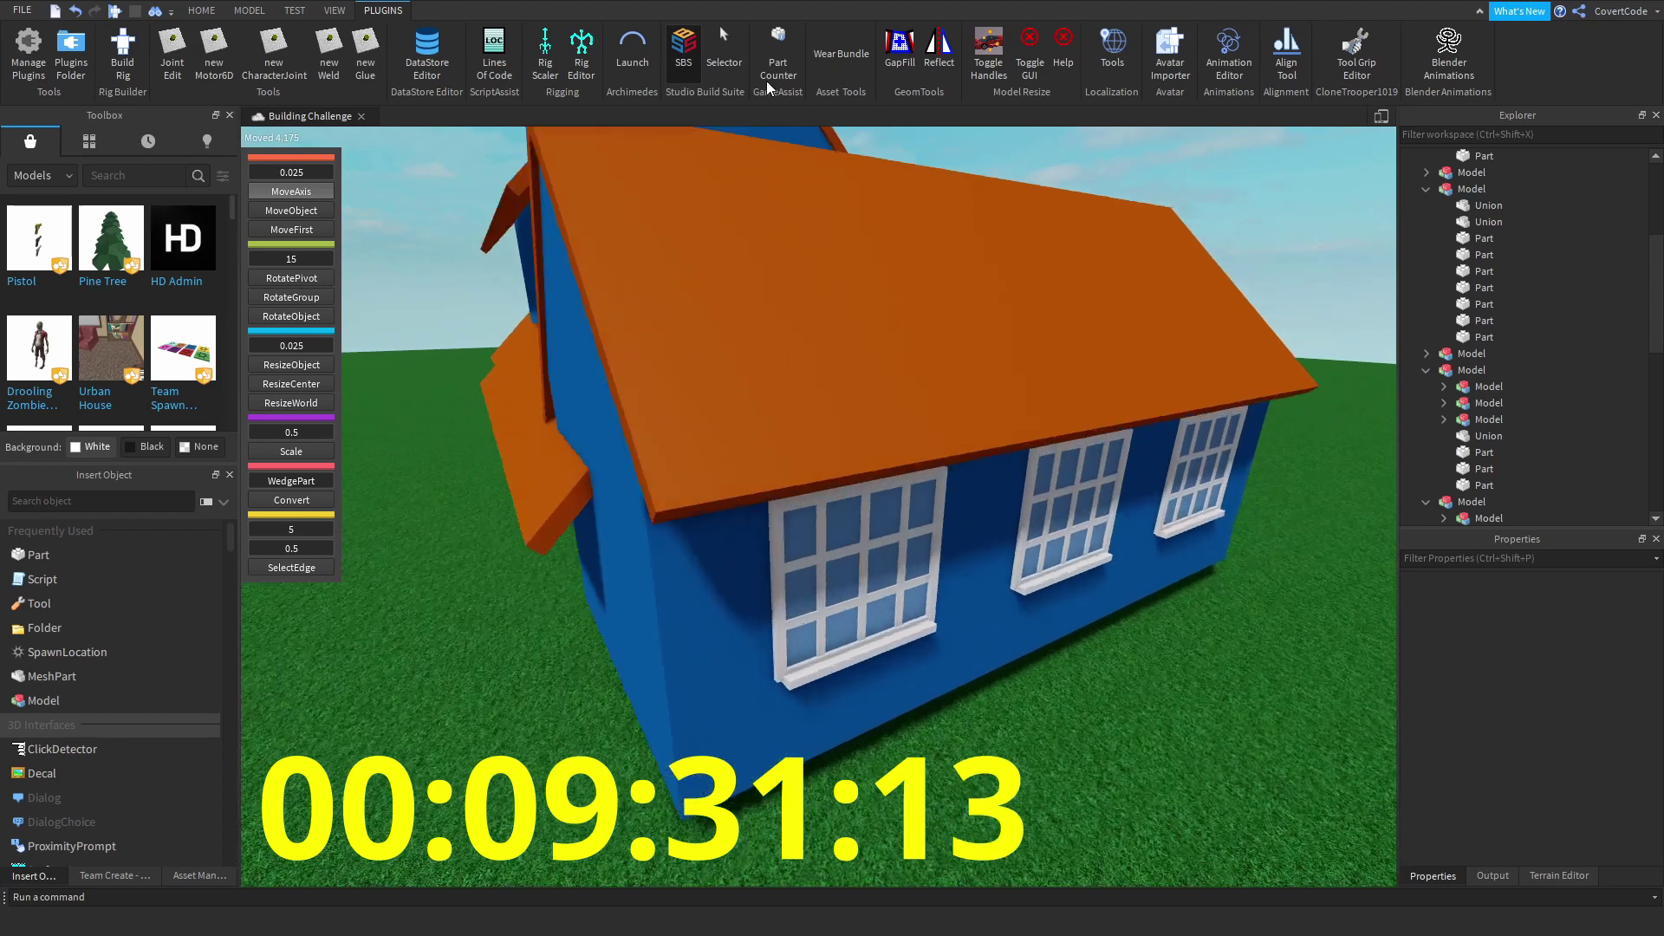
- Select the front-facing wing's blue wall block and extend it down to the ground with ResizeObject
{"action": "left_click", "coordinate": [854, 465]}
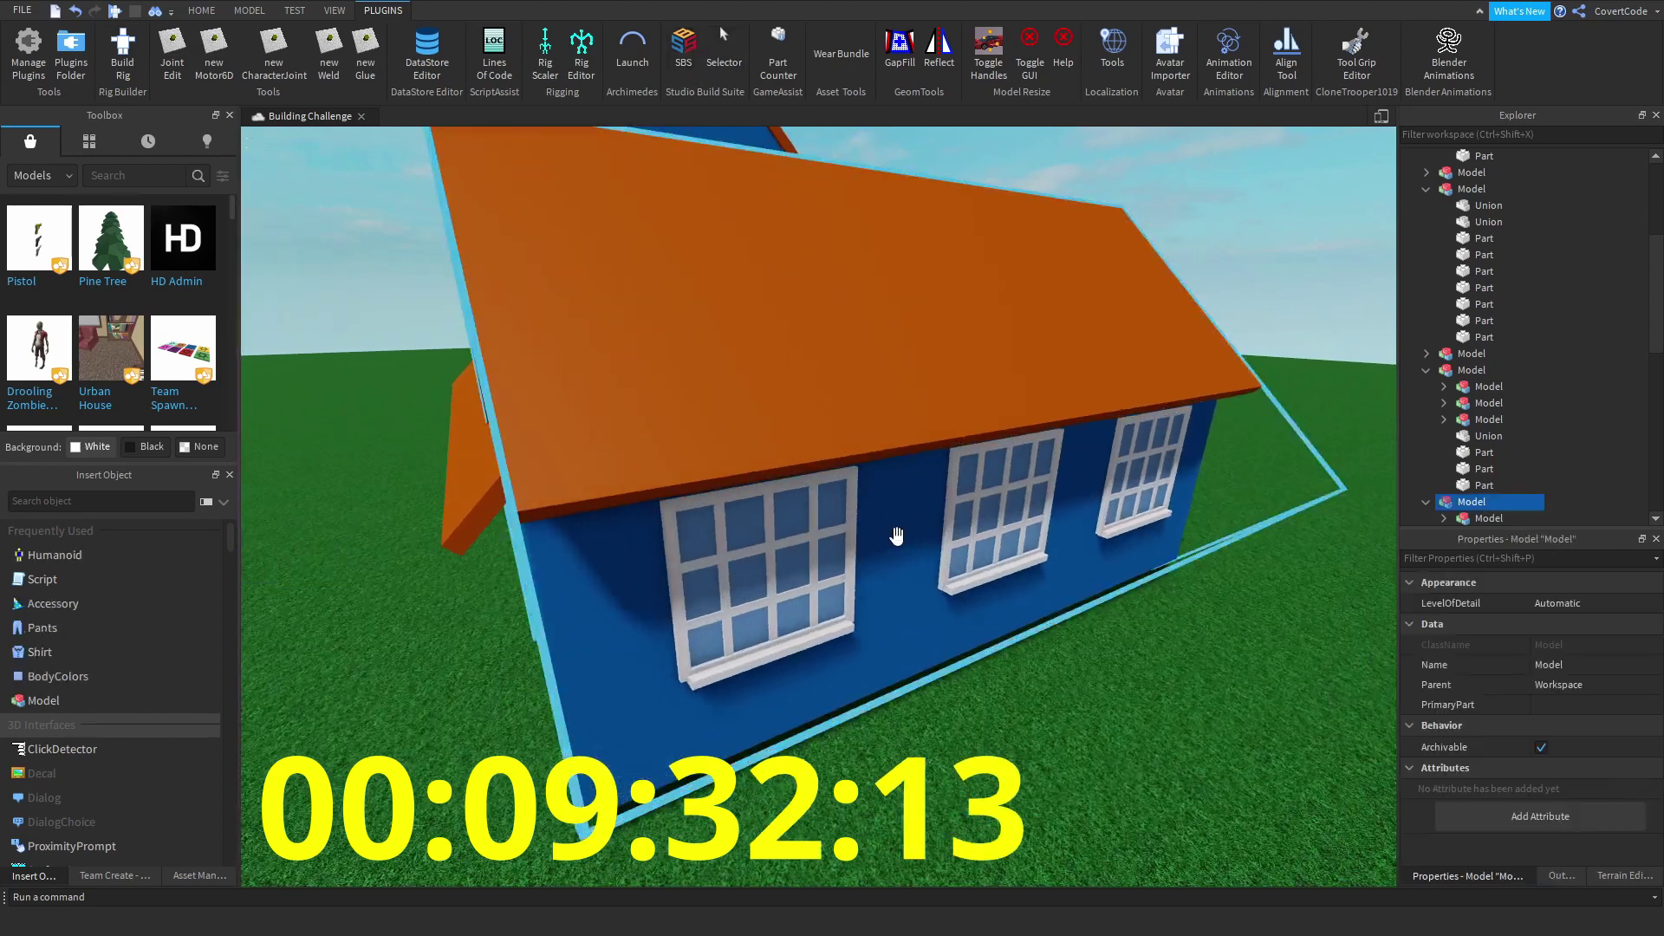
{"action": "left_click", "coordinate": [798, 509]}
{"action": "right_click_drag", "start_coordinate": [799, 509], "coordinate": [668, 90]}
{"action": "left_click", "coordinate": [683, 54]}
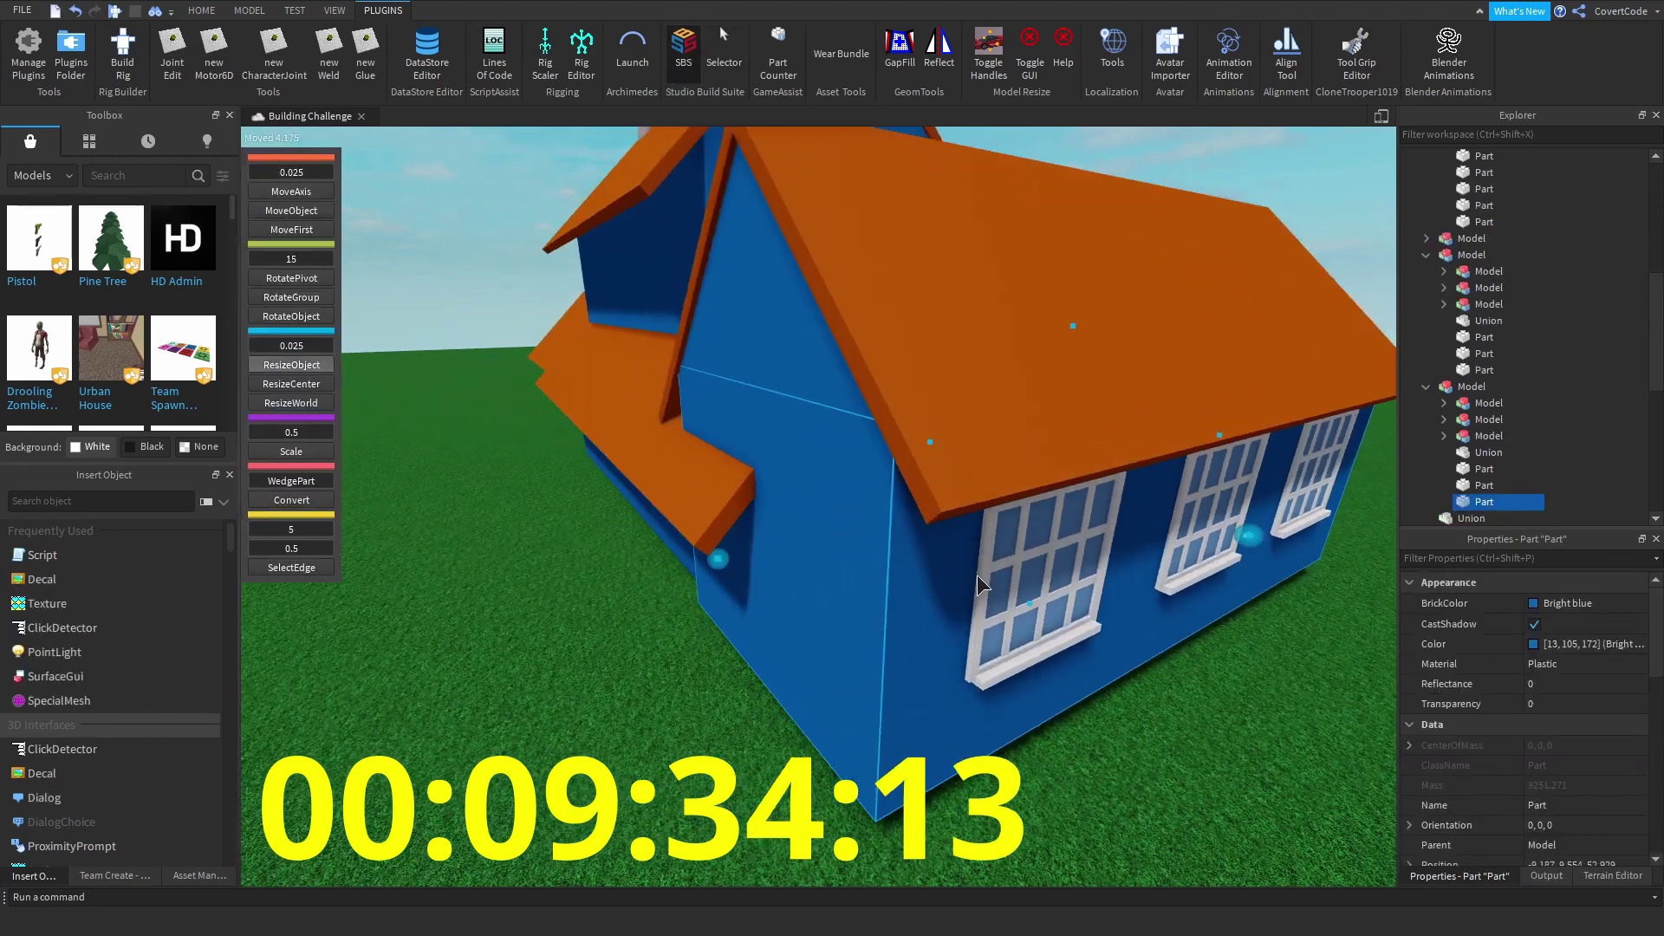
{"action": "scroll", "coordinate": [953, 529], "scroll_direction": "down", "scroll_amount": 5}
{"action": "right_click_drag", "start_coordinate": [954, 528], "coordinate": [825, 435]}
{"action": "left_click_drag", "start_coordinate": [826, 435], "coordinate": [848, 496]}
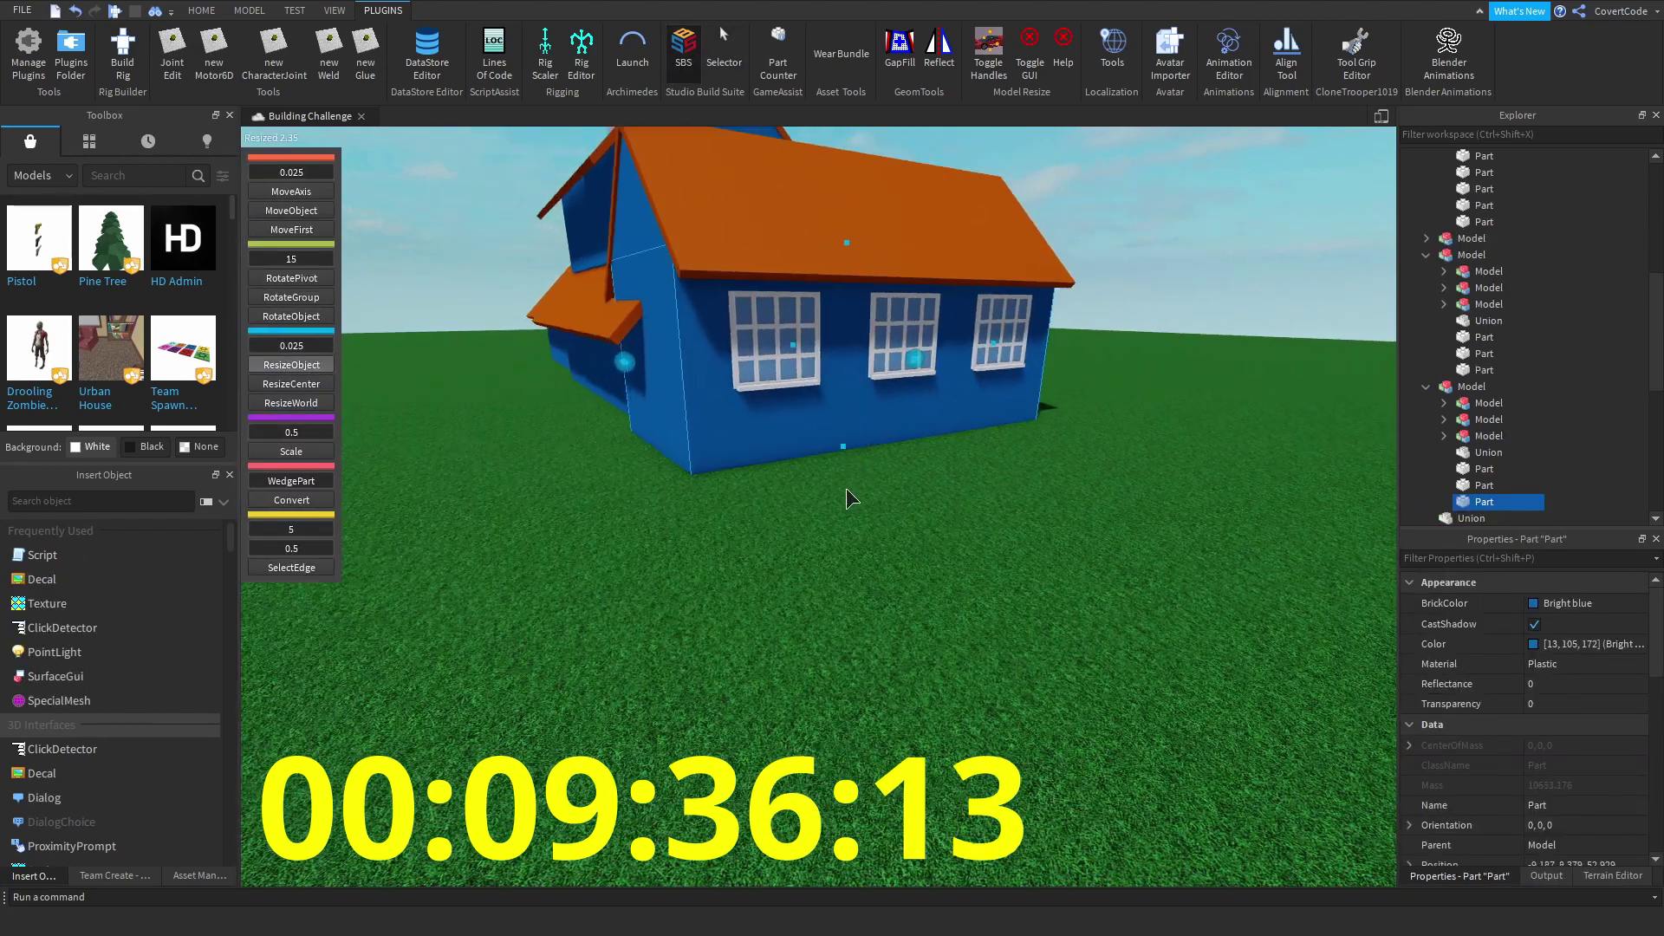
{"action": "left_click", "coordinate": [763, 533]}
{"action": "right_click_drag", "start_coordinate": [765, 533], "coordinate": [858, 606]}
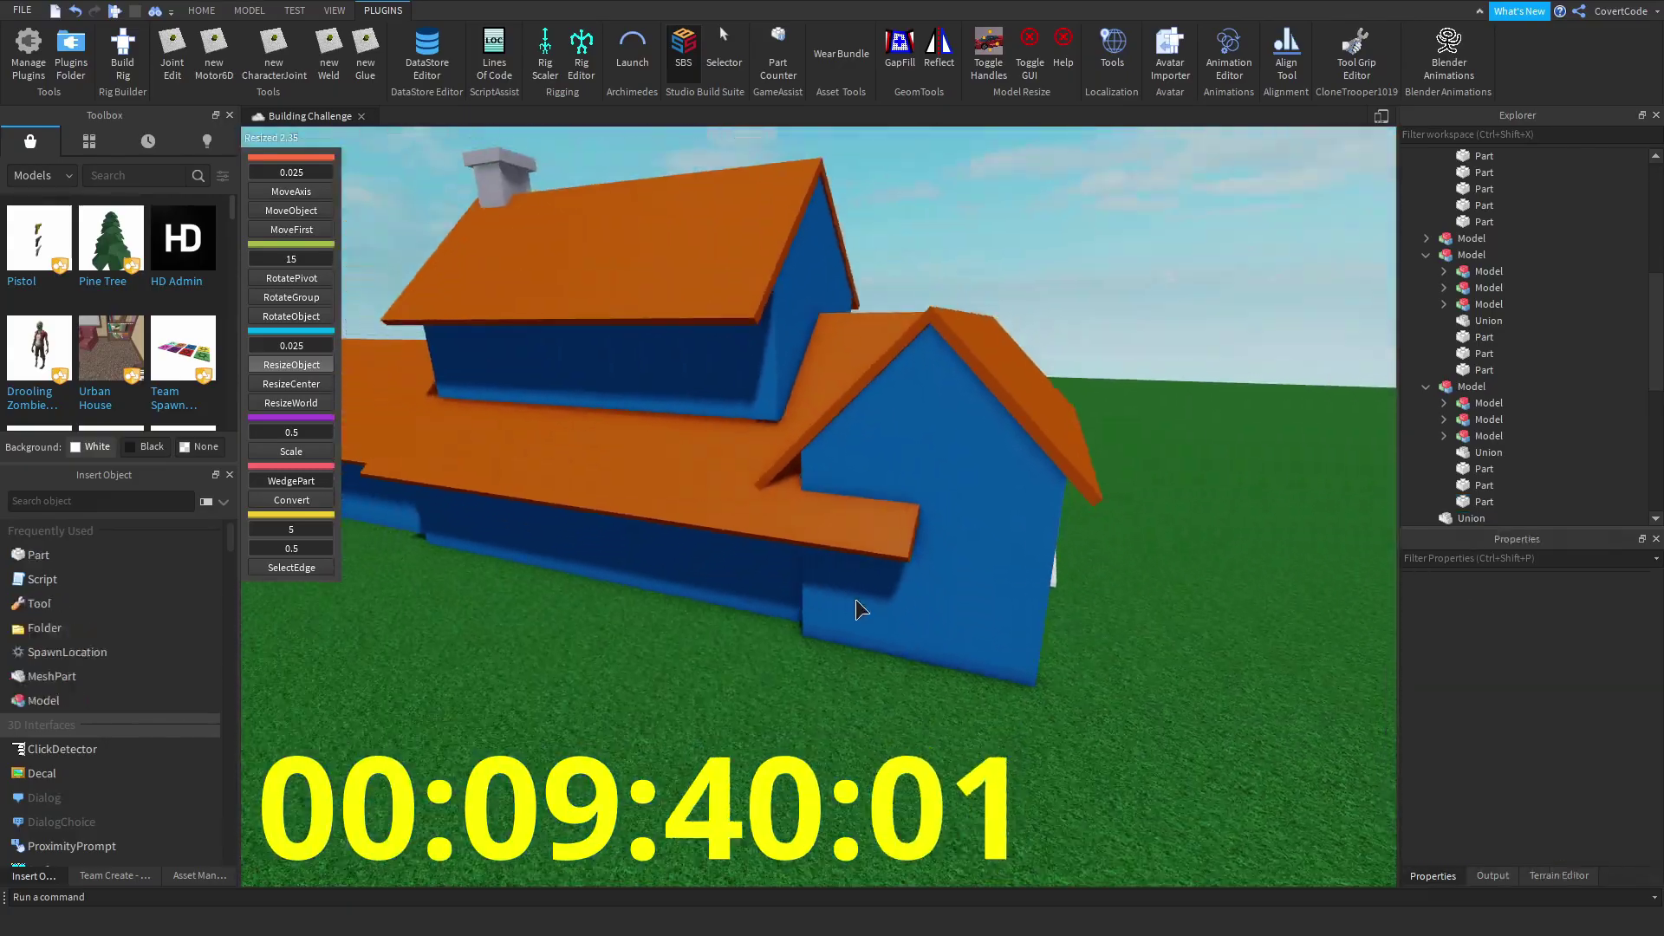
- Select the rear panel of the main house's lower roof and shorten its slope at the eave with ResizeObject
{"action": "left_click", "coordinate": [690, 81]}
{"action": "scroll", "coordinate": [848, 273], "scroll_direction": "up", "scroll_amount": 5}
{"action": "right_click_drag", "start_coordinate": [862, 323], "coordinate": [855, 464]}
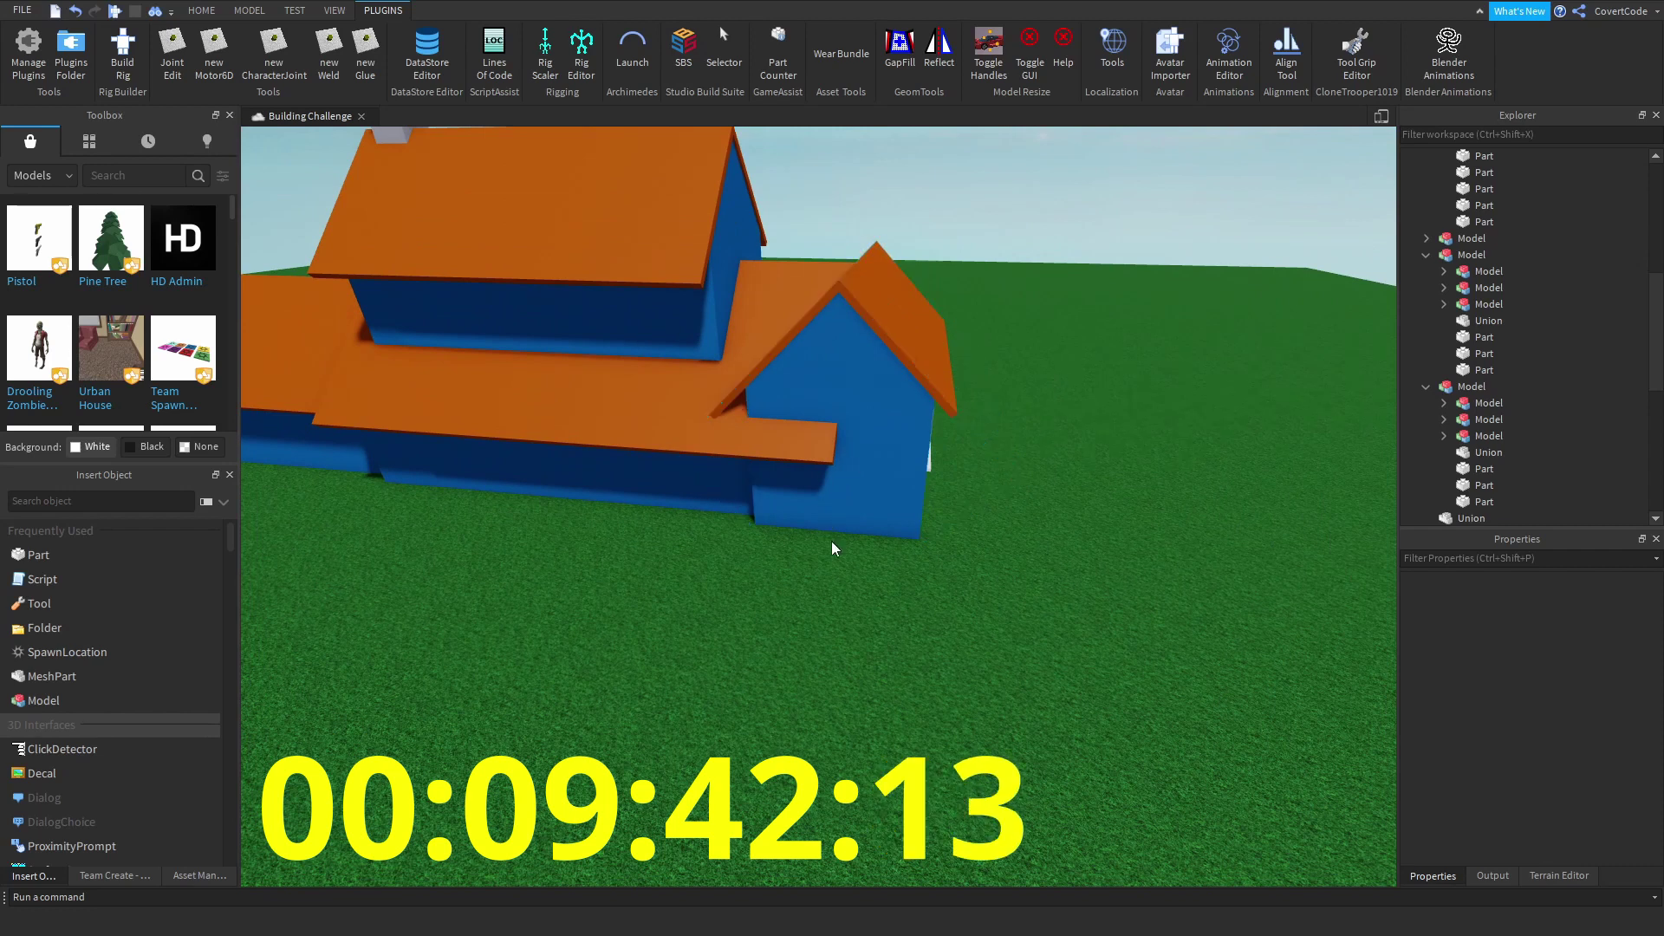
{"action": "right_click_drag", "start_coordinate": [777, 555], "coordinate": [777, 553]}
{"action": "left_click", "coordinate": [778, 553]}
{"action": "scroll", "coordinate": [612, 253], "scroll_direction": "up", "scroll_amount": 3}
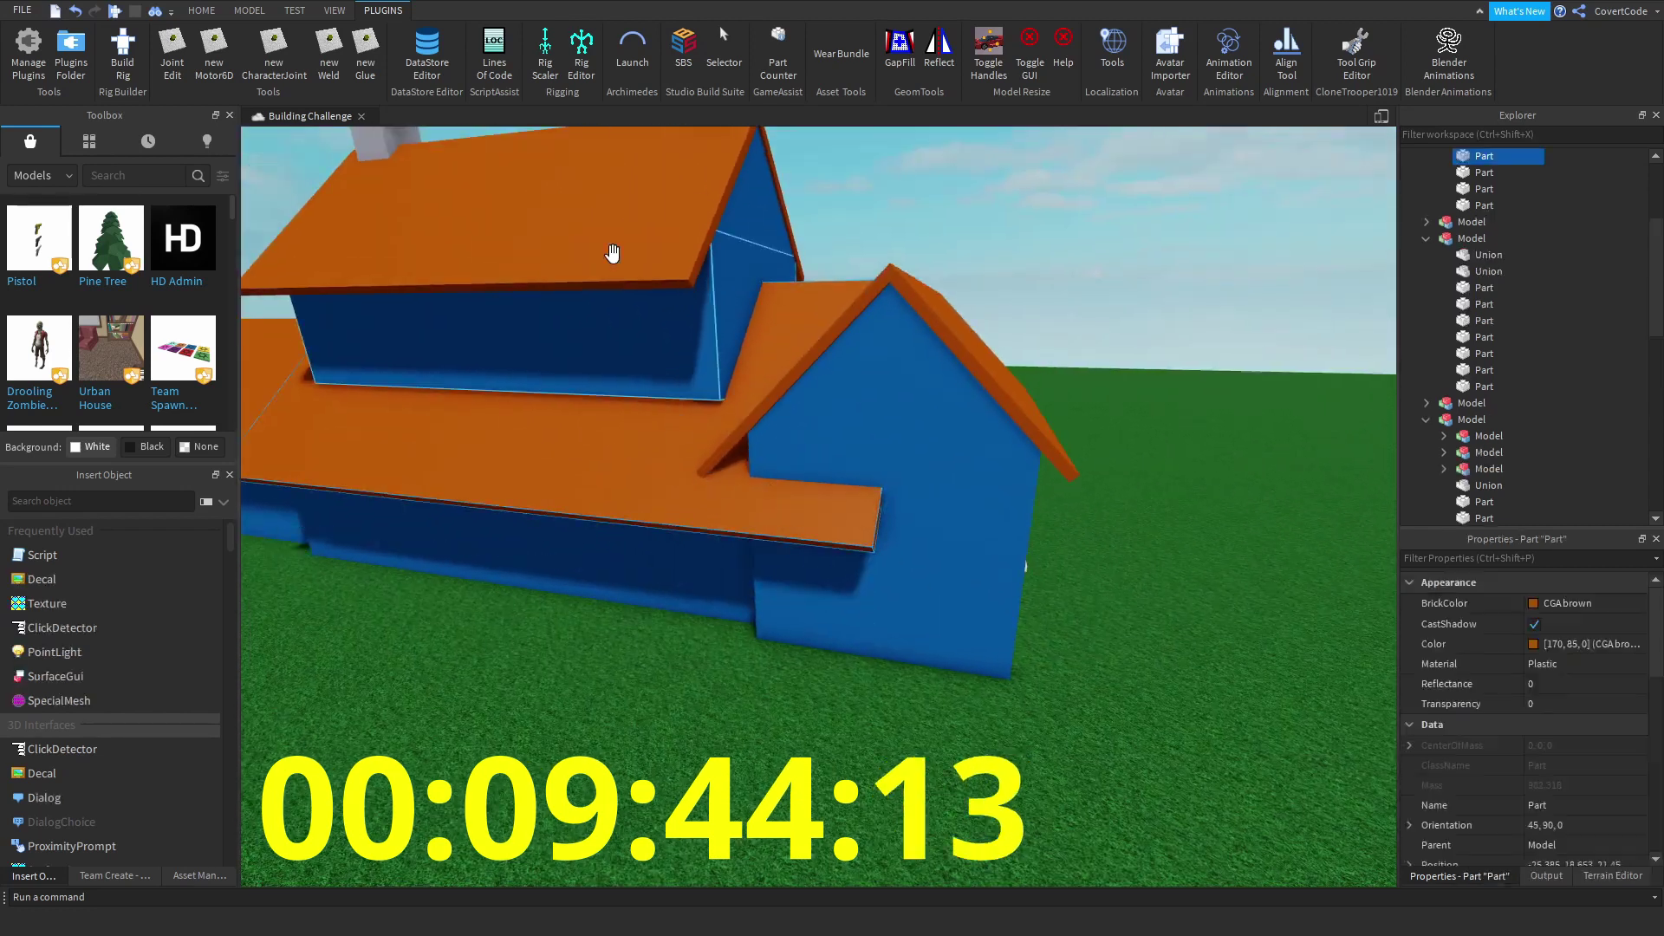
{"action": "scroll", "coordinate": [612, 253], "scroll_direction": "up", "scroll_amount": 2}
{"action": "left_click", "coordinate": [684, 52]}
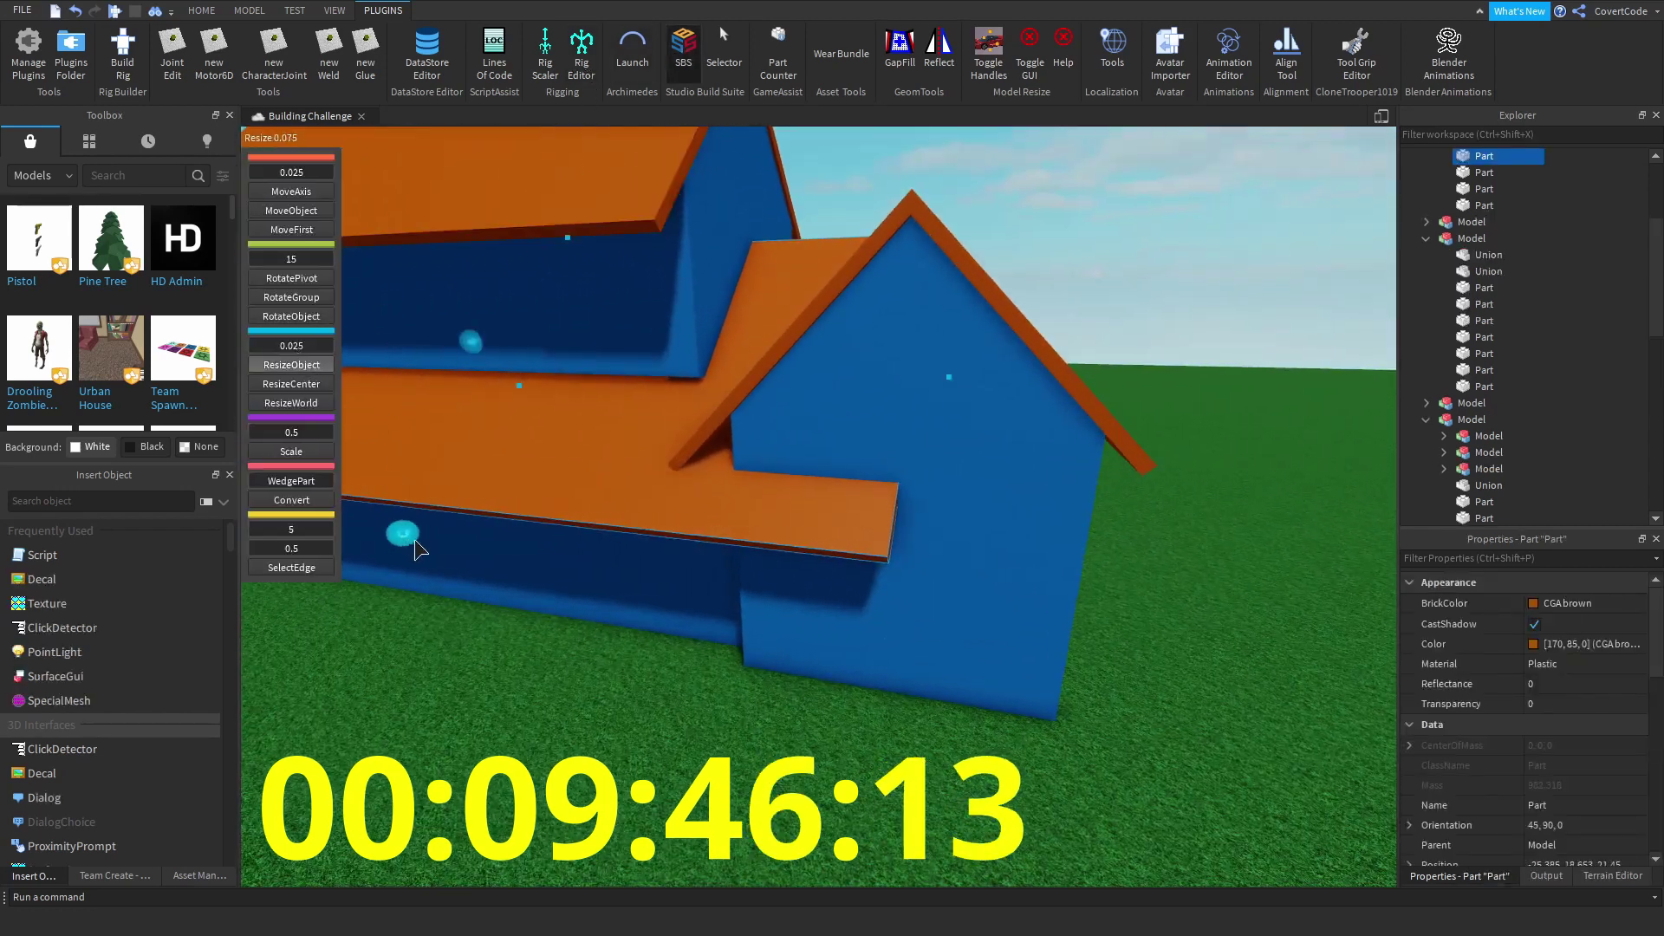
{"action": "left_click_drag", "start_coordinate": [415, 542], "coordinate": [584, 479]}
{"action": "scroll", "coordinate": [584, 480], "scroll_direction": "down", "scroll_amount": 3}
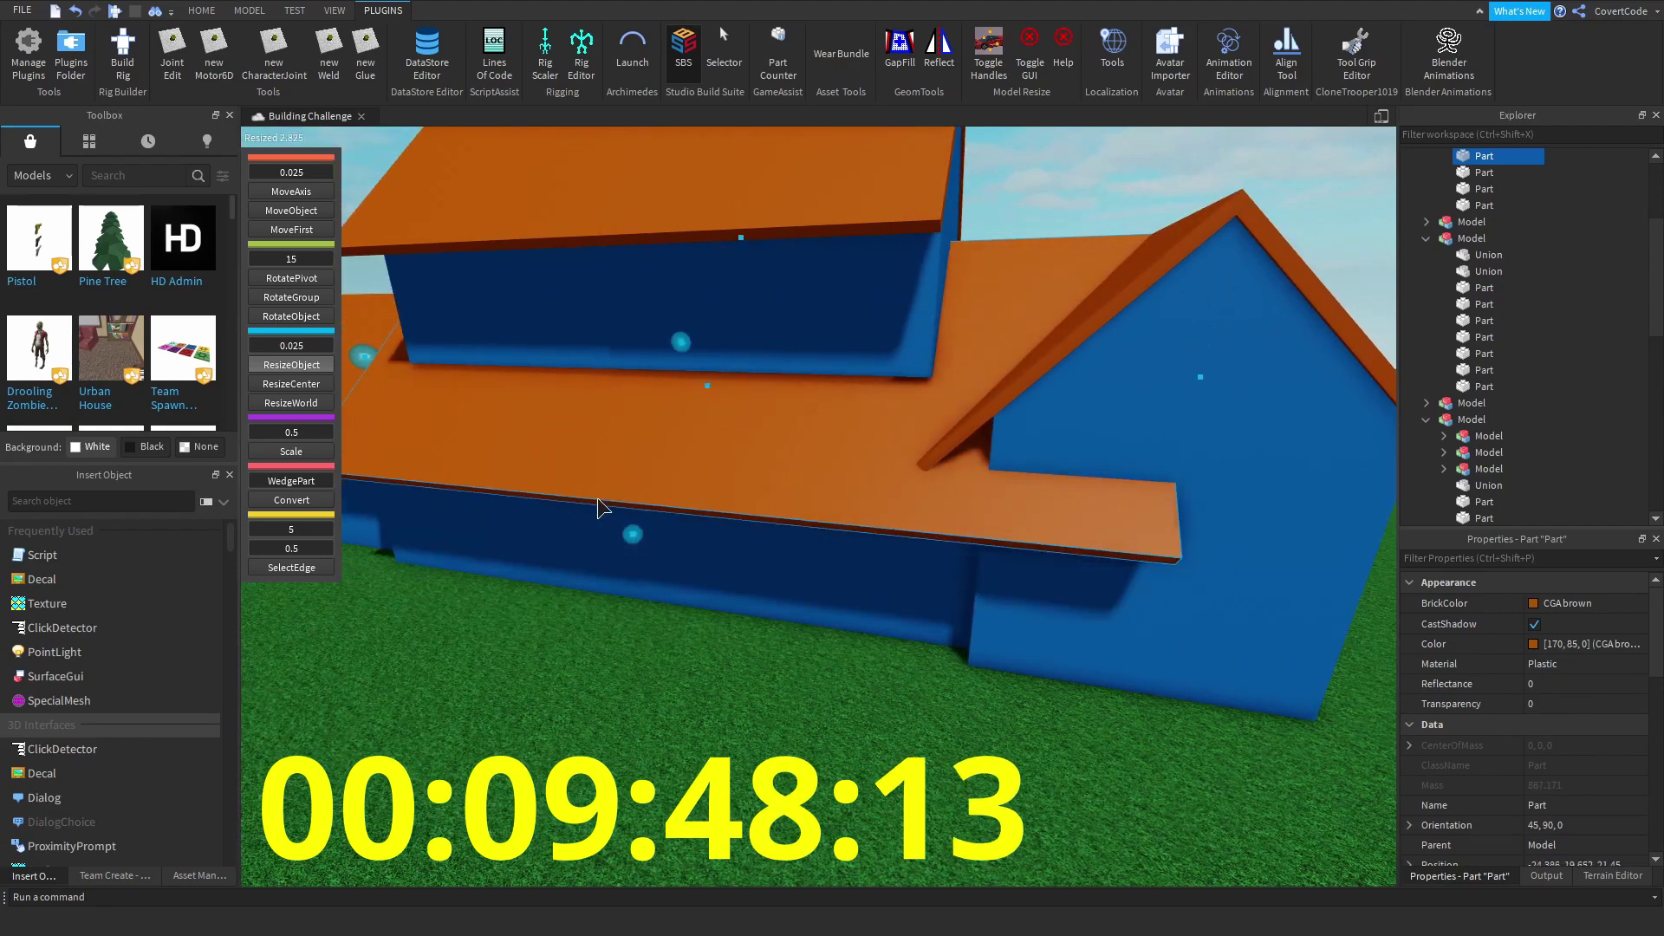
{"action": "scroll", "coordinate": [806, 554], "scroll_direction": "up", "scroll_amount": 3}
{"action": "left_click", "coordinate": [821, 462]}
{"action": "scroll", "coordinate": [821, 463], "scroll_direction": "down", "scroll_amount": 3}
{"action": "left_click", "coordinate": [684, 52]}
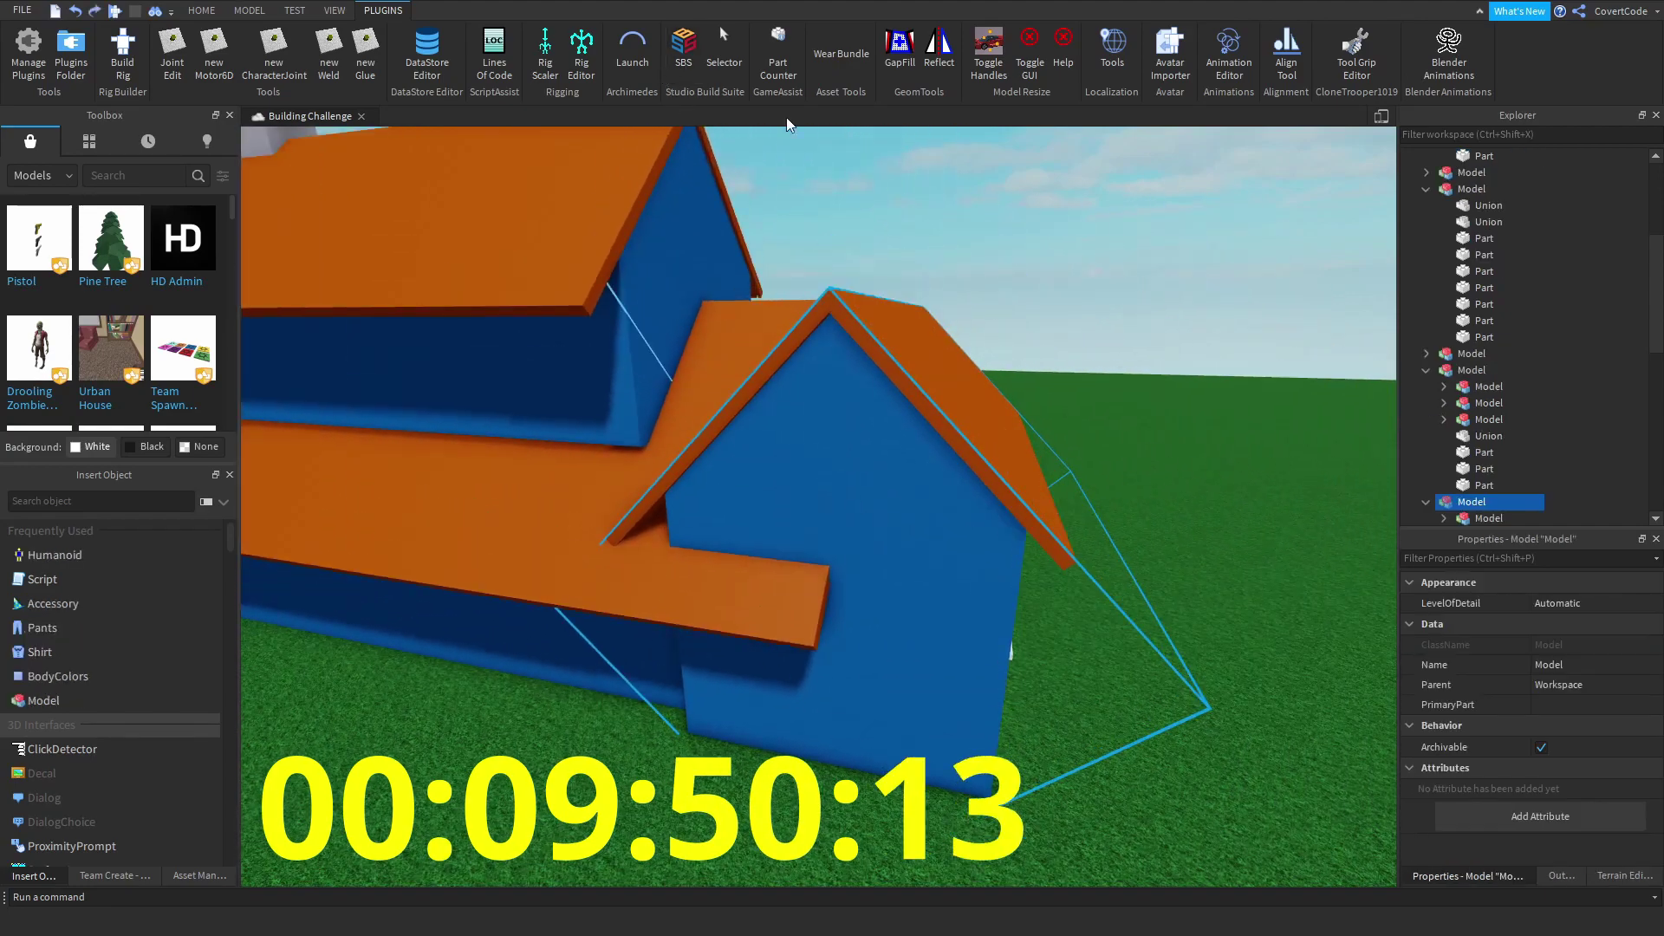
{"action": "left_click", "coordinate": [917, 188]}
- Duplicate the front-facing wing's blue wall block
{"action": "scroll", "coordinate": [917, 187], "scroll_direction": "down", "scroll_amount": 10}
{"action": "scroll", "coordinate": [948, 501], "scroll_direction": "up", "scroll_amount": 3}
{"action": "scroll", "coordinate": [695, 454], "scroll_direction": "up", "scroll_amount": 3}
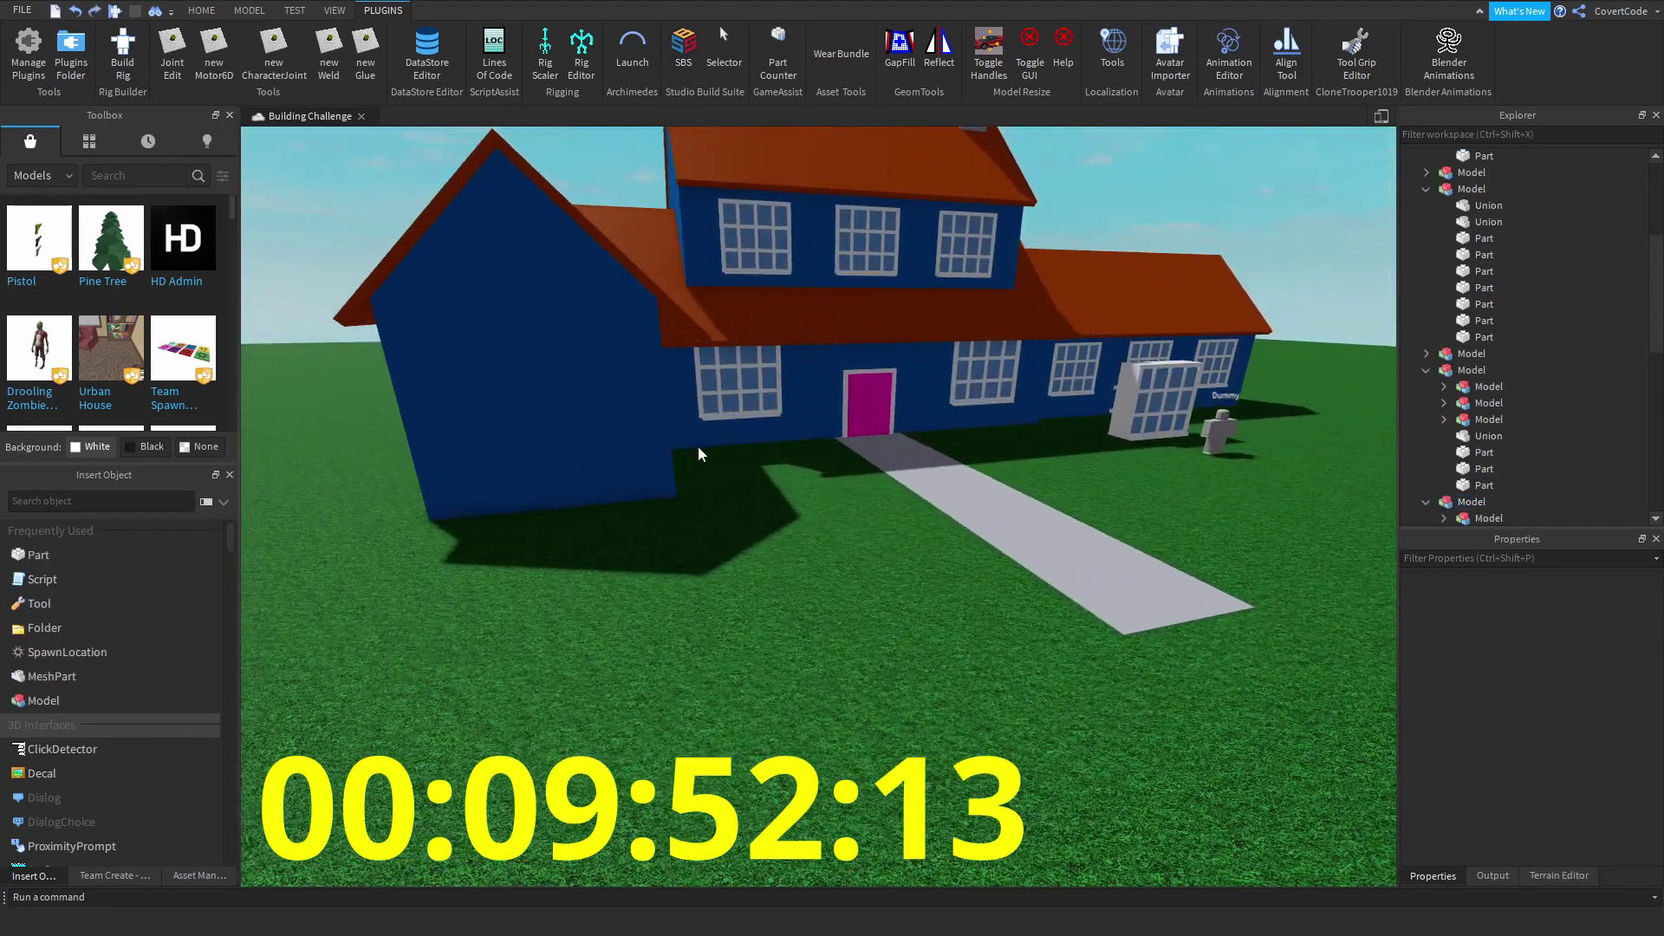
{"action": "scroll", "coordinate": [684, 427], "scroll_direction": "up", "scroll_amount": 3}
{"action": "left_click", "coordinate": [720, 477]}
{"action": "key", "text": "ctrl+d"}
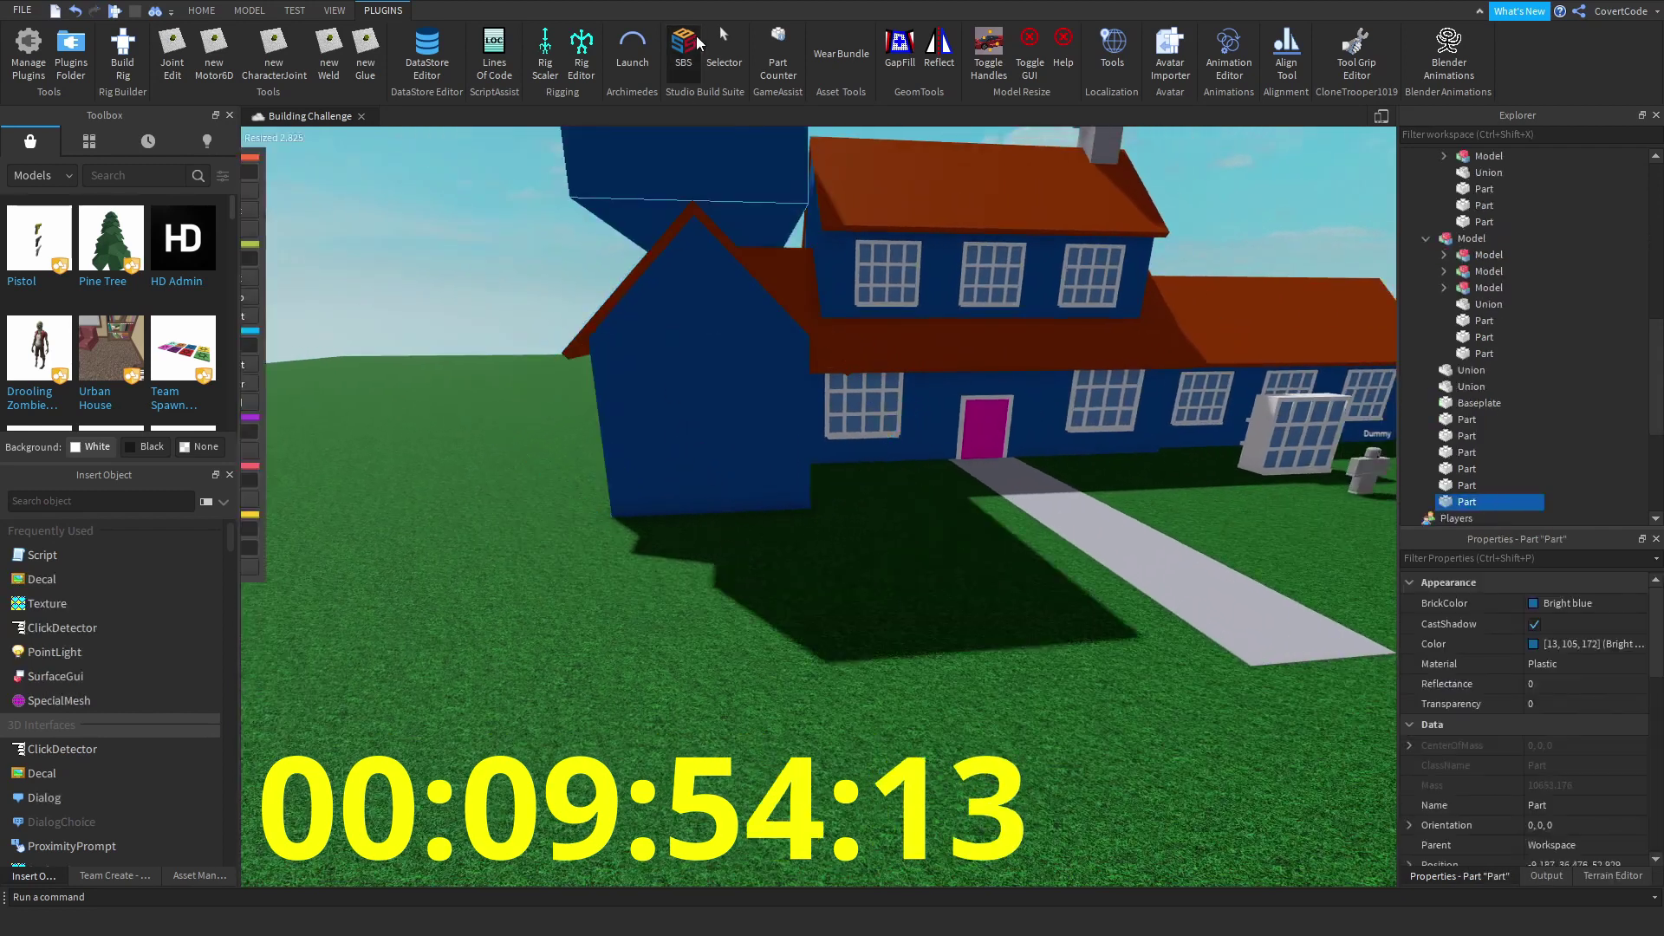
- Resize the copied wall block into a thin rectangular garage-door panel on the front of the gabled wing
{"action": "scroll", "coordinate": [637, 444], "scroll_direction": "up", "scroll_amount": 3}
{"action": "right_click_drag", "start_coordinate": [637, 445], "coordinate": [858, 353]}
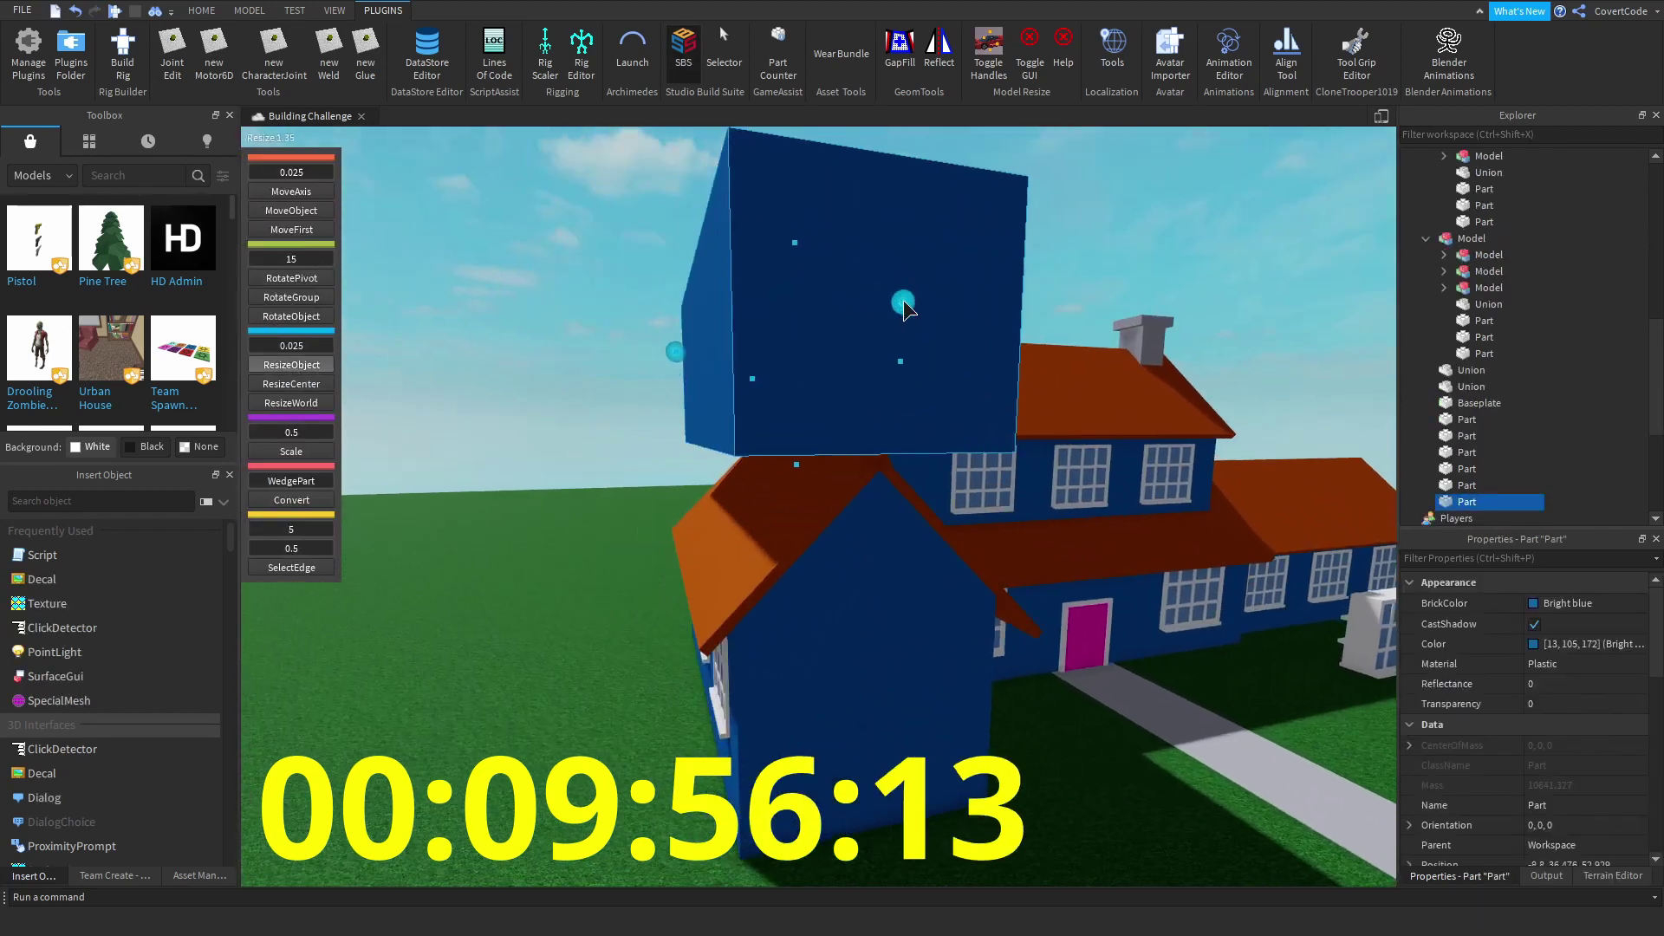
{"action": "left_click_drag", "start_coordinate": [741, 381], "coordinate": [884, 389]}
{"action": "left_click_drag", "start_coordinate": [889, 504], "coordinate": [885, 780]}
{"action": "right_click_drag", "start_coordinate": [885, 780], "coordinate": [780, 607]}
{"action": "left_click_drag", "start_coordinate": [780, 607], "coordinate": [785, 472]}
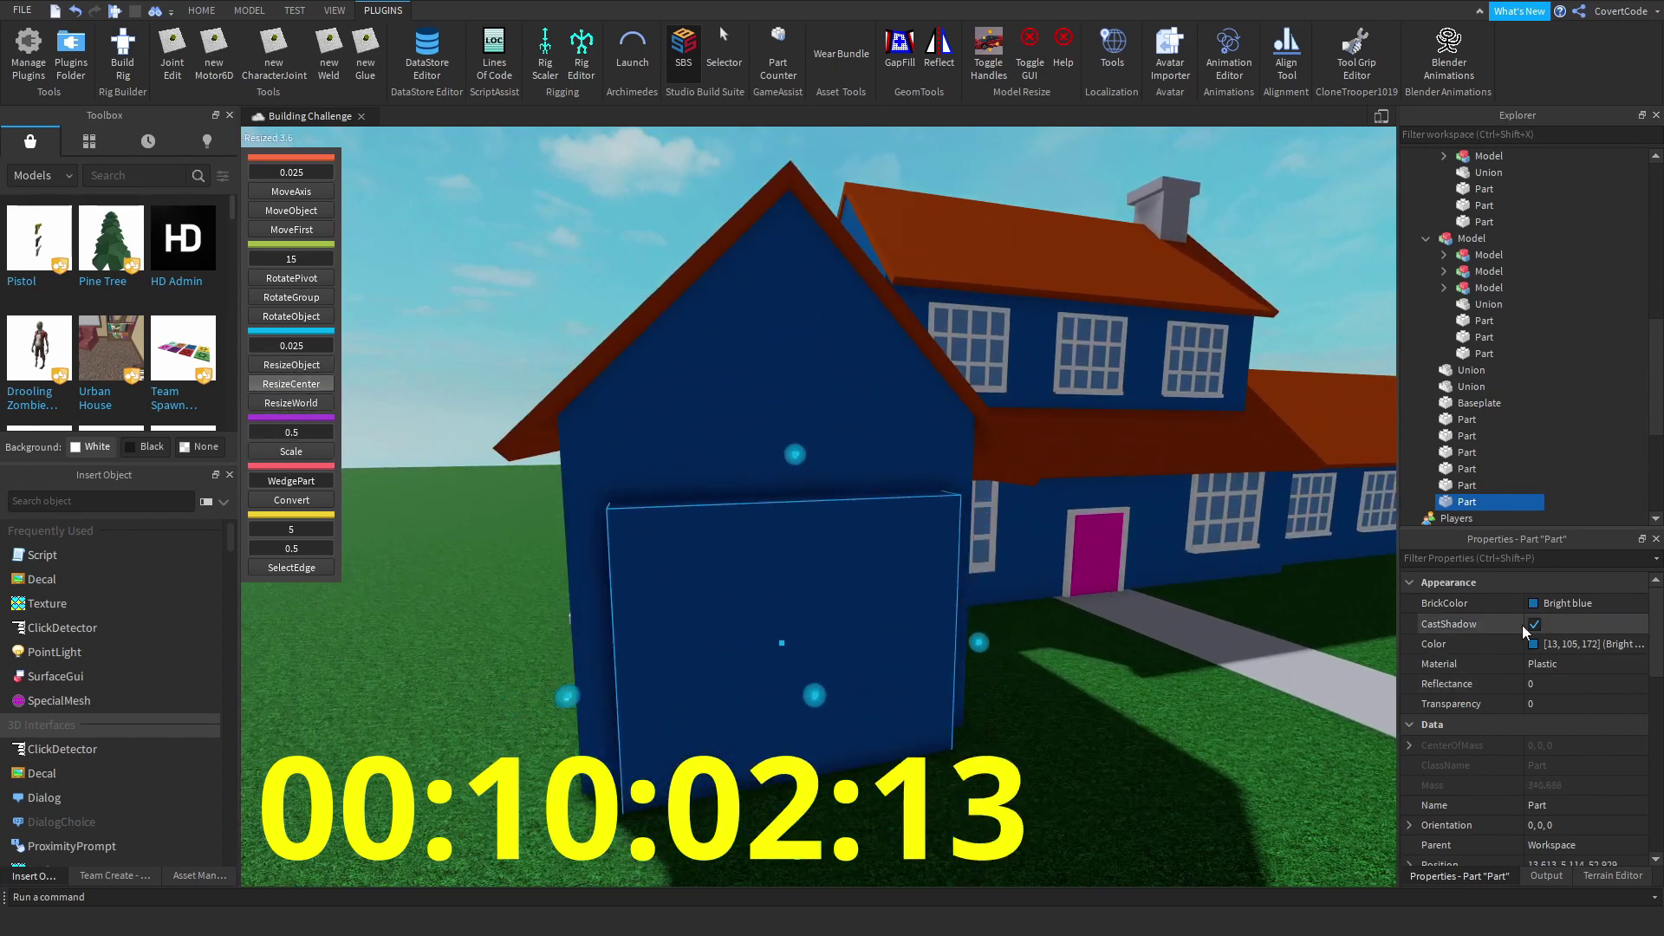
- Set the garage-door panel's BrickColor to Fossil
{"action": "left_click", "coordinate": [1560, 603]}
{"action": "left_click", "coordinate": [1509, 871]}
{"action": "right_click_drag", "start_coordinate": [1127, 607], "coordinate": [783, 514]}
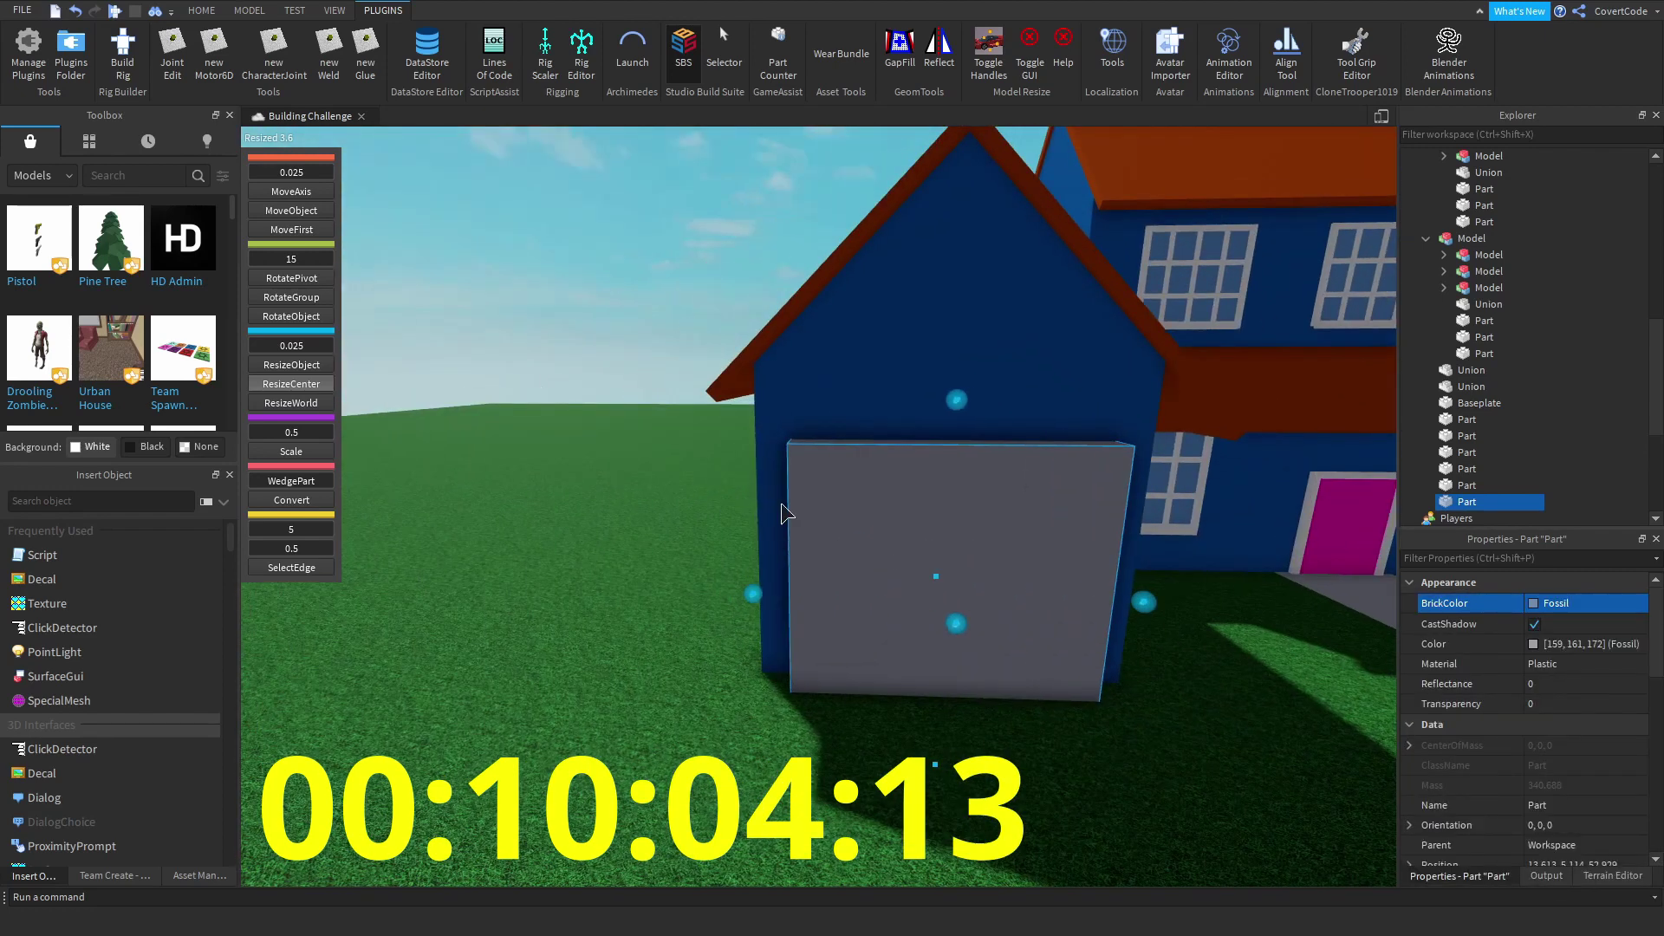
{"action": "scroll", "coordinate": [783, 514], "scroll_direction": "down", "scroll_amount": 5}
{"action": "left_click", "coordinate": [607, 564]}
- Duplicate the garage-door panel and set the copy's position to 13.613, 5.114, 52.929, matching the original
{"action": "scroll", "coordinate": [840, 515], "scroll_direction": "up", "scroll_amount": 2}
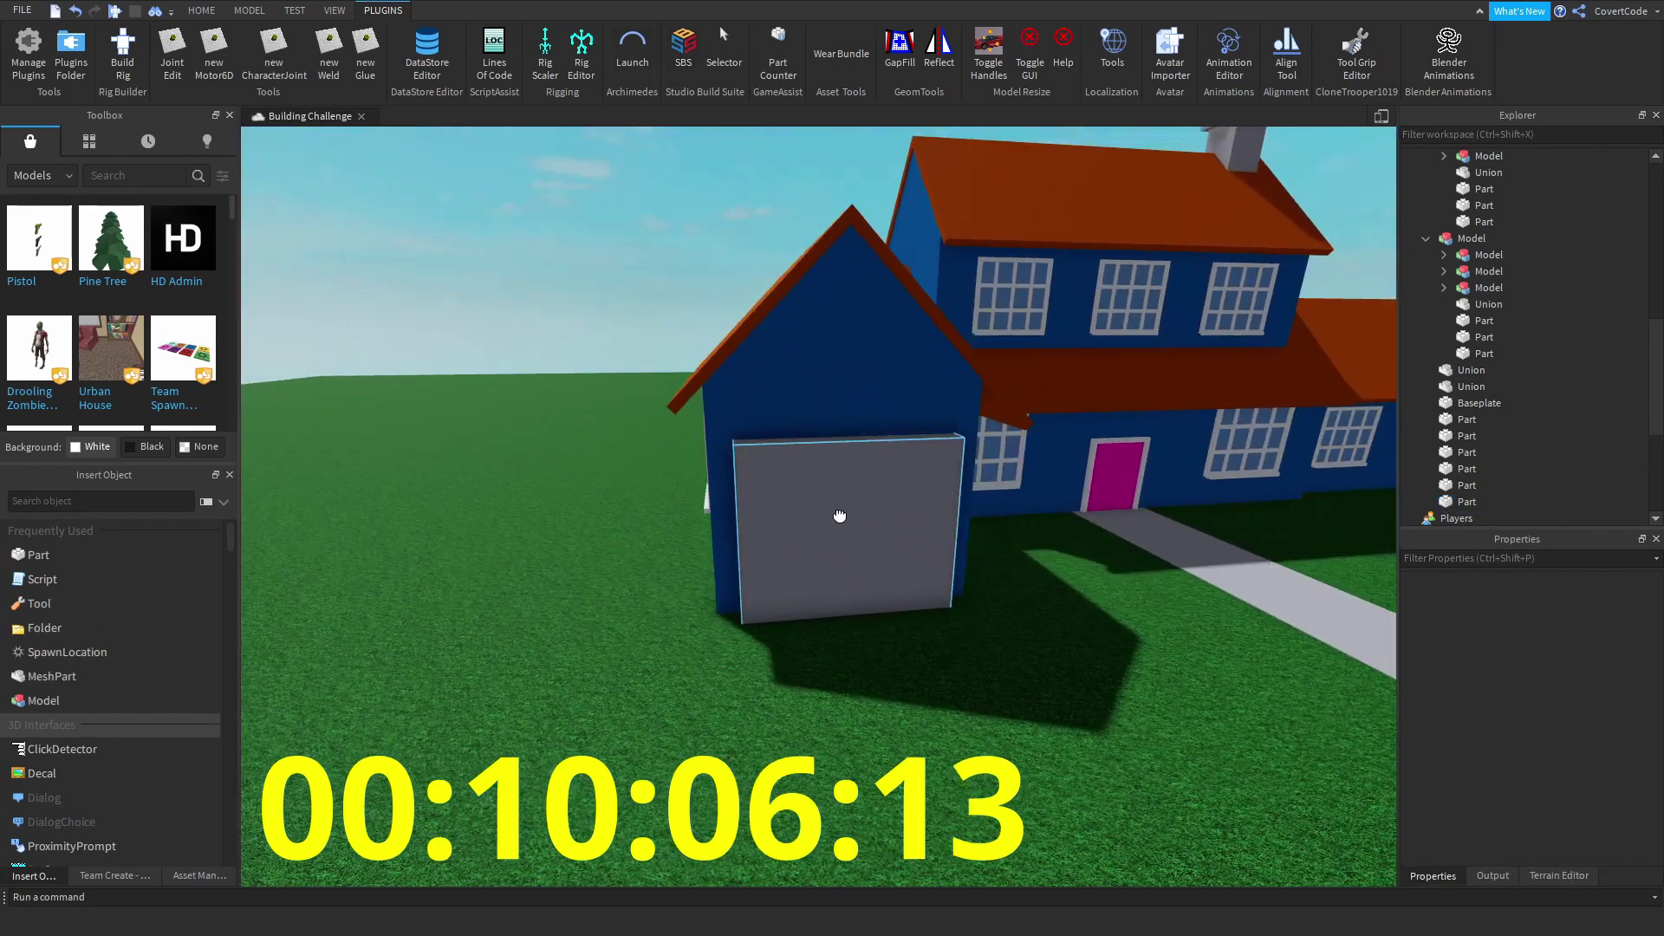
{"action": "key", "text": "ctrl+v"}
{"action": "left_click", "coordinate": [692, 58]}
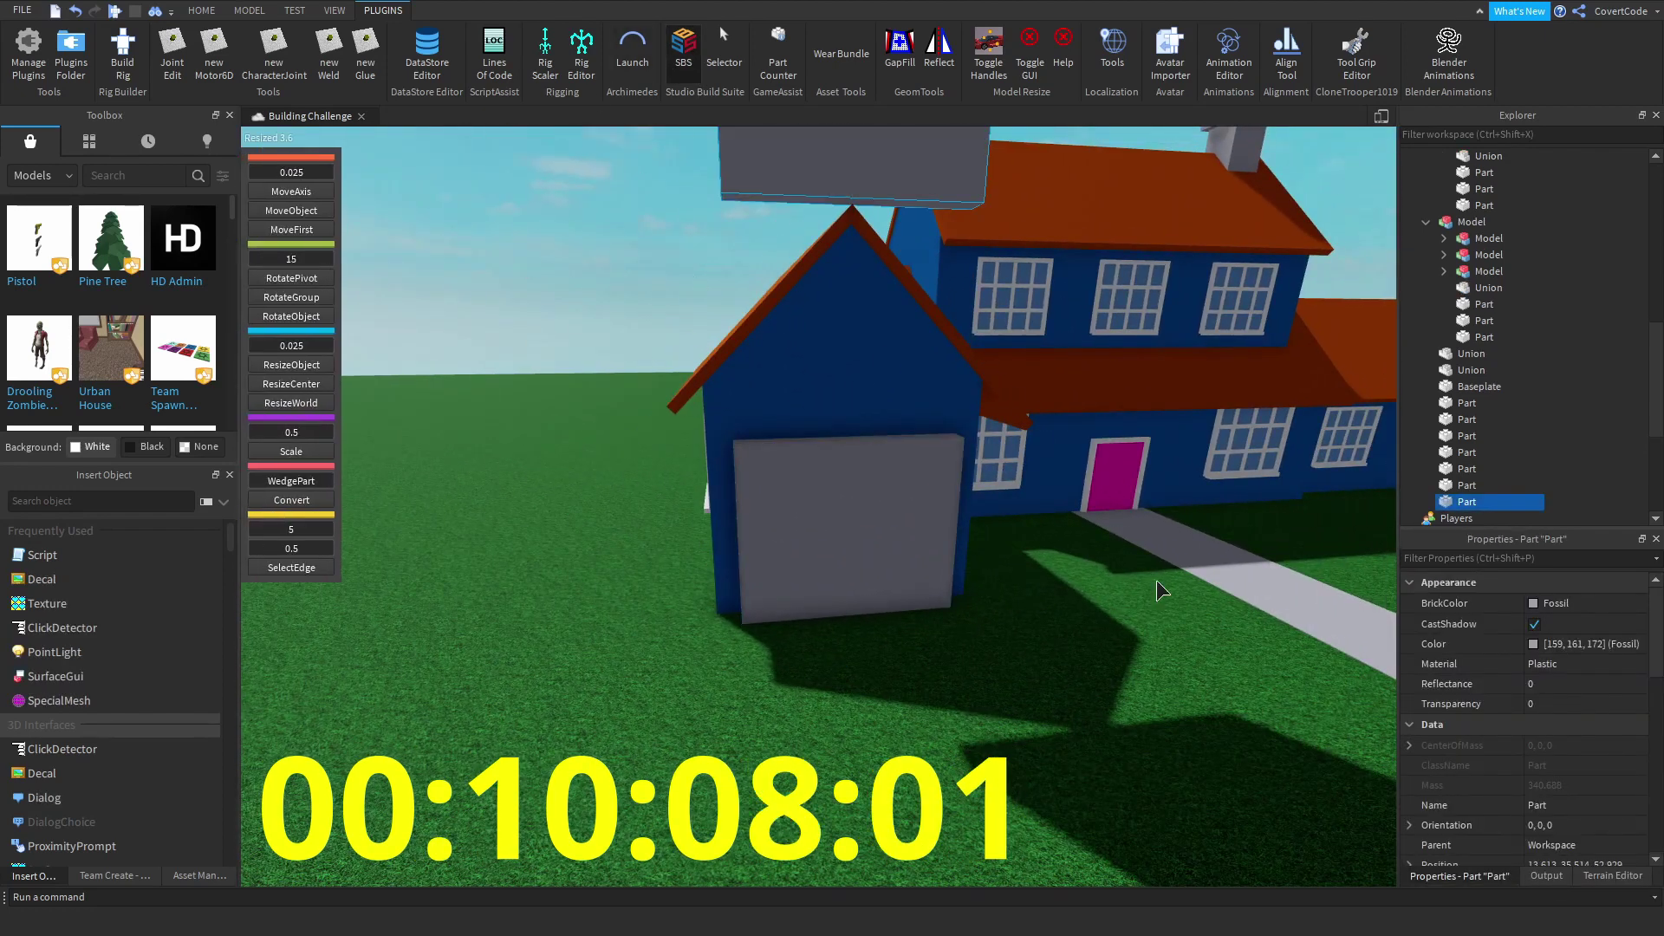
{"action": "left_click", "coordinate": [700, 72]}
{"action": "left_click", "coordinate": [921, 546]}
{"action": "scroll", "coordinate": [1499, 699], "scroll_direction": "down", "scroll_amount": 4}
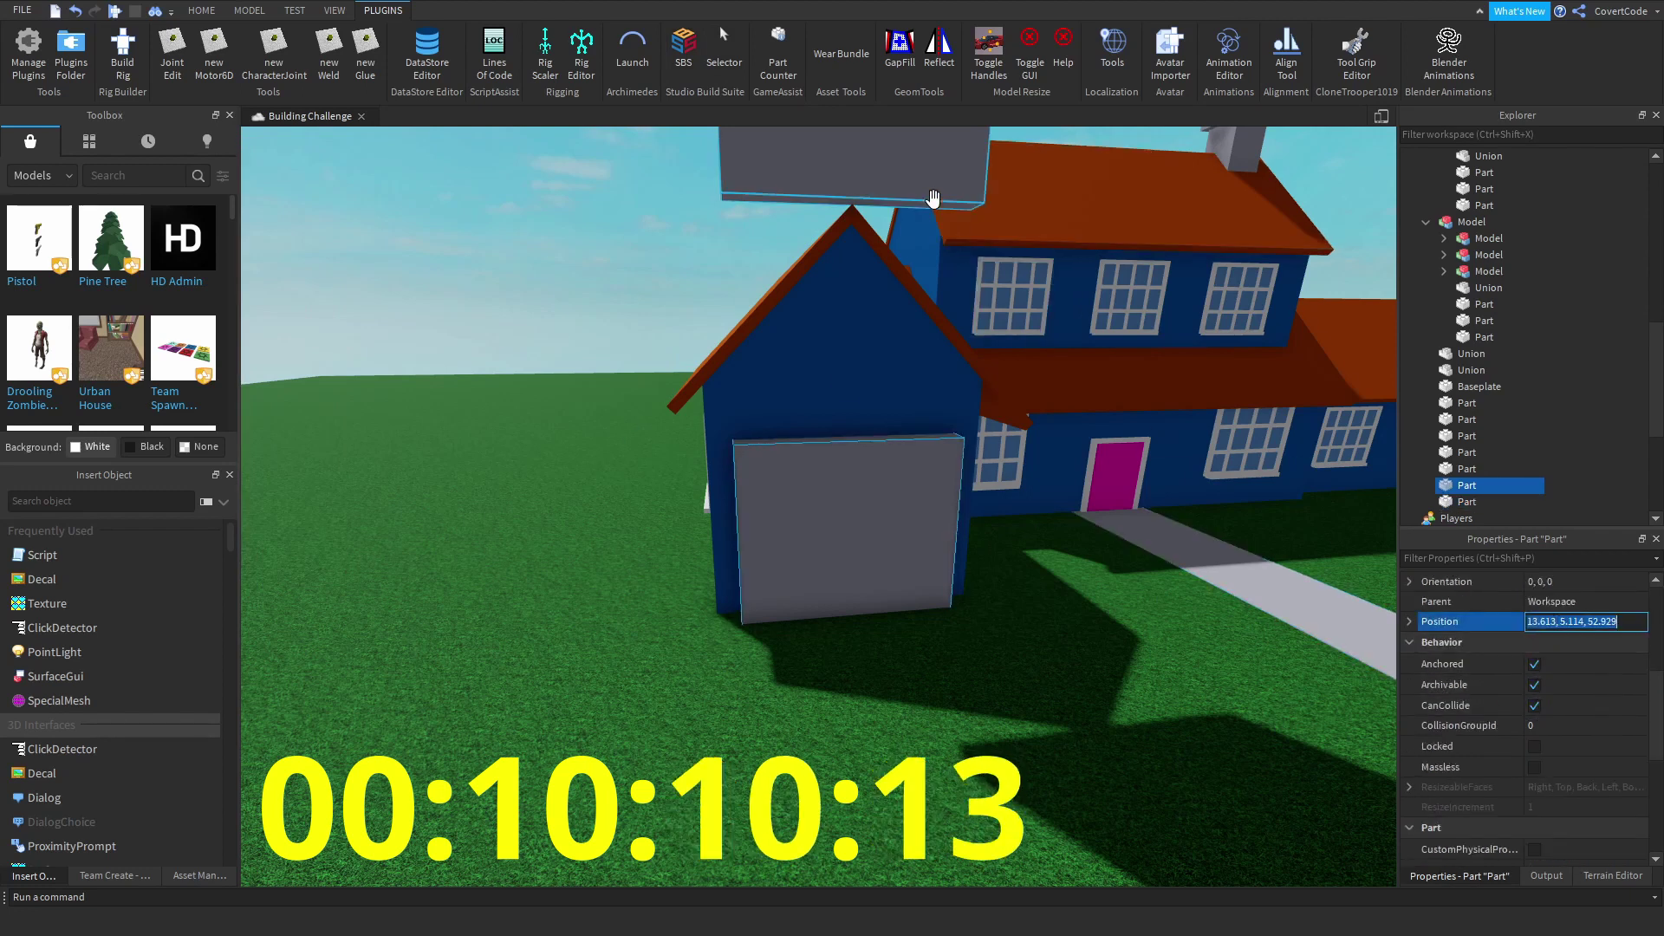
{"action": "key", "text": "Return"}
{"action": "left_click", "coordinate": [689, 52]}
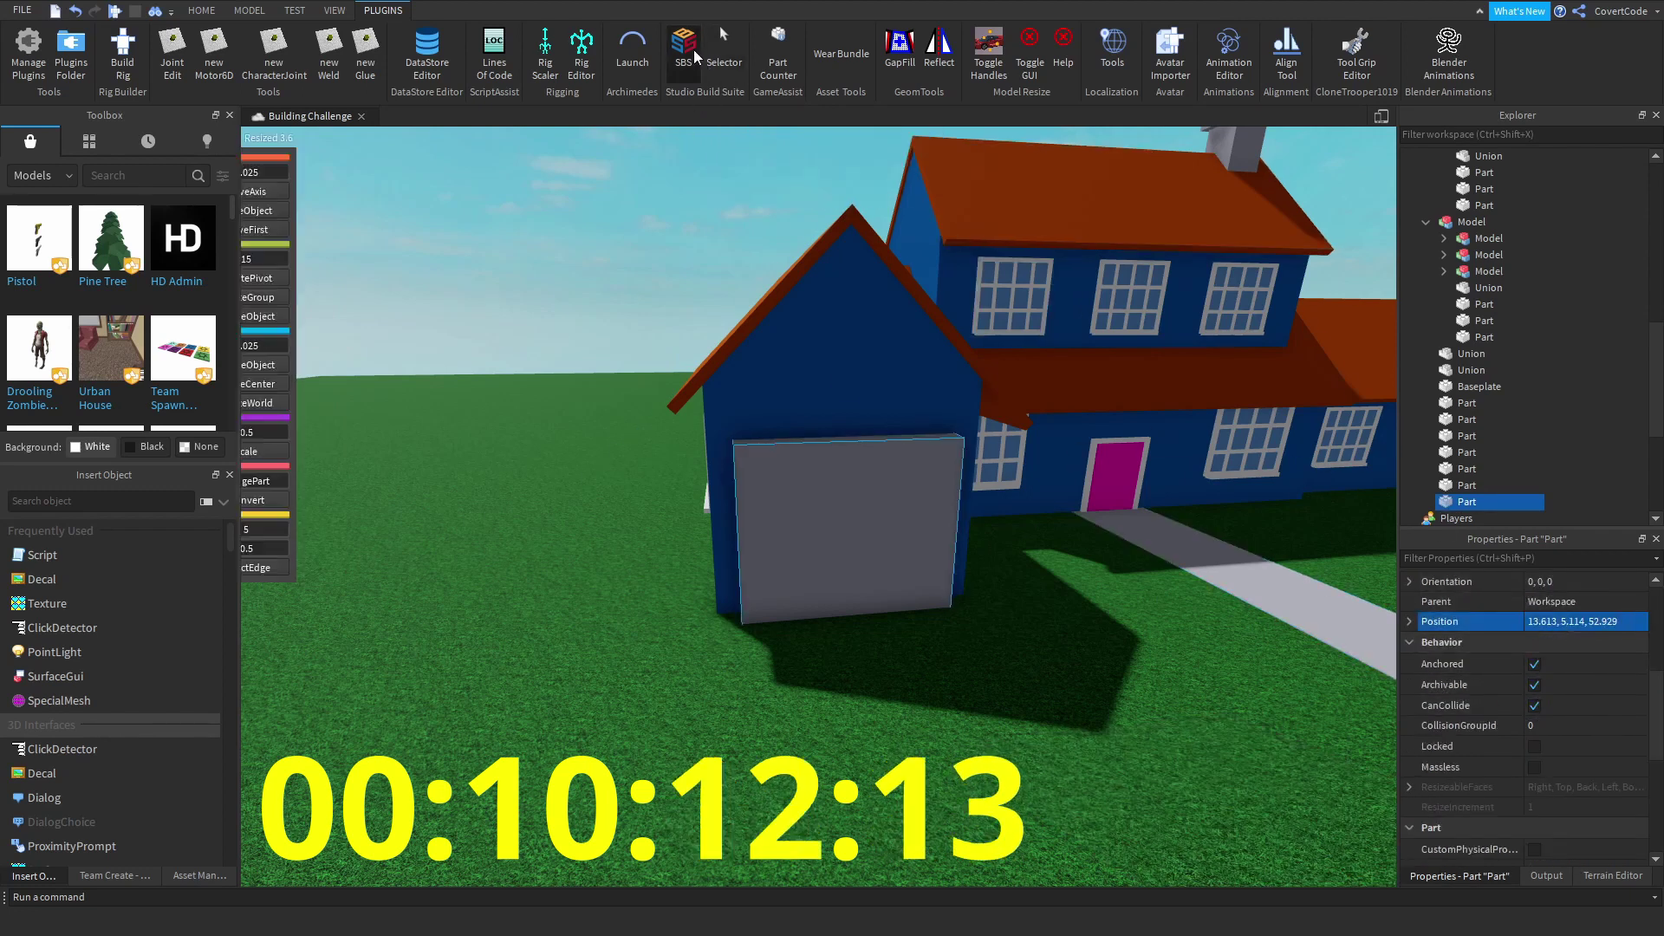
- Enlarge the copied garage-door panel slightly around its centre and set its BrickColor to Smoky grey
{"action": "scroll", "coordinate": [785, 468], "scroll_direction": "up", "scroll_amount": 3}
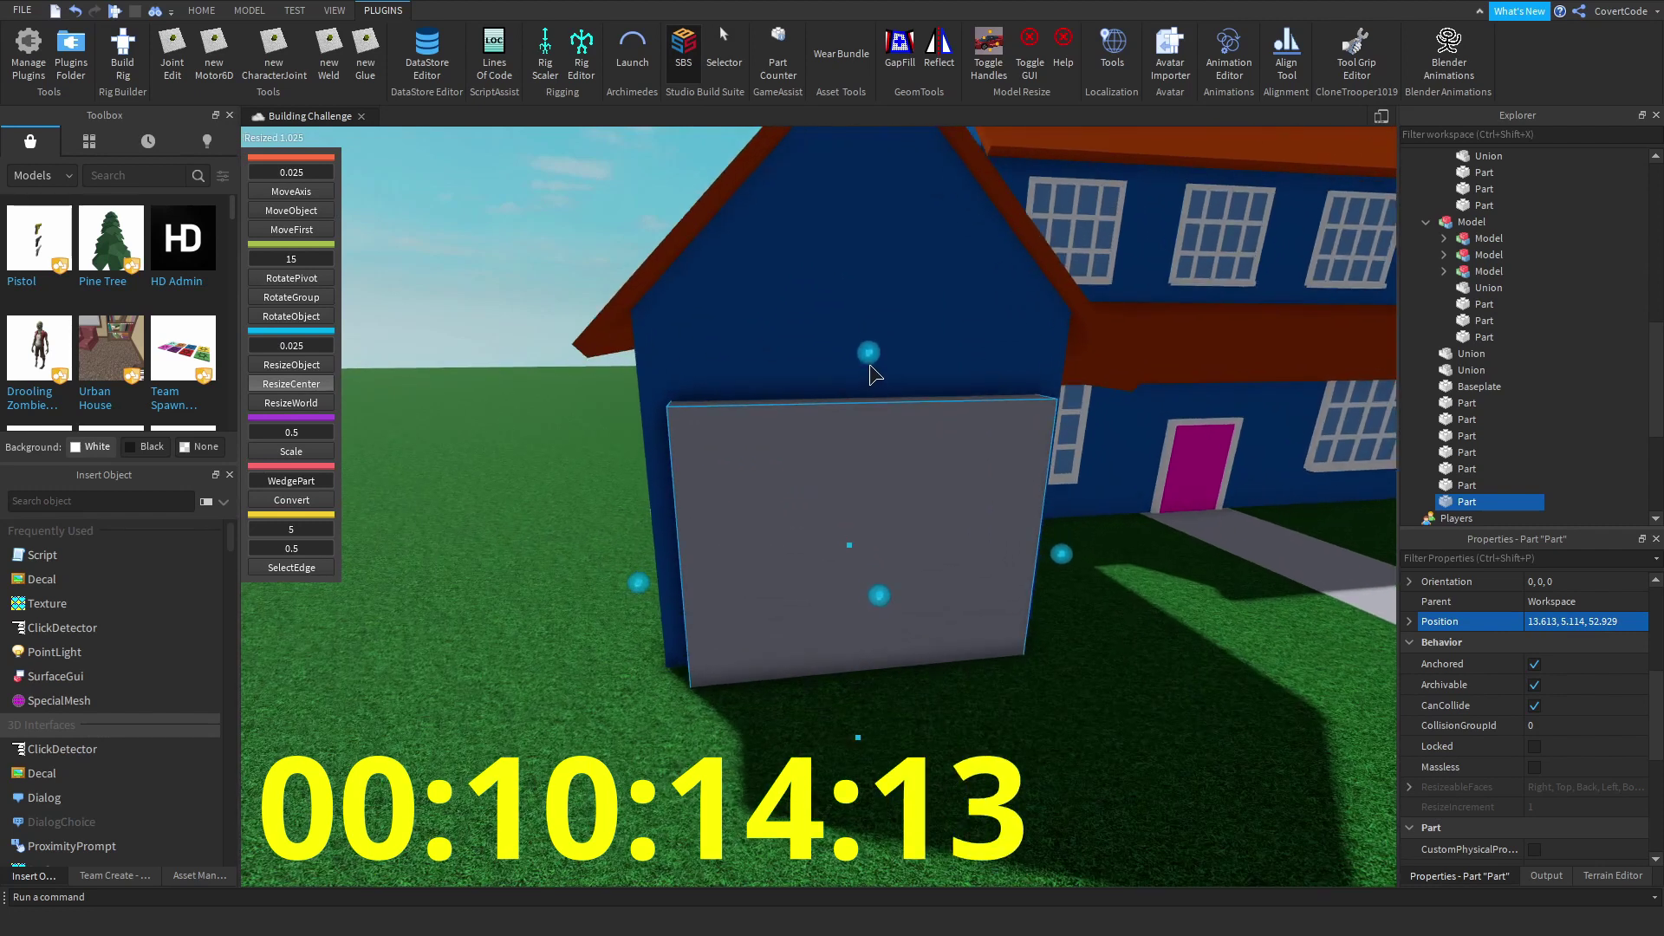
{"action": "scroll", "coordinate": [1510, 655], "scroll_direction": "up", "scroll_amount": 5}
{"action": "left_click", "coordinate": [1586, 603]}
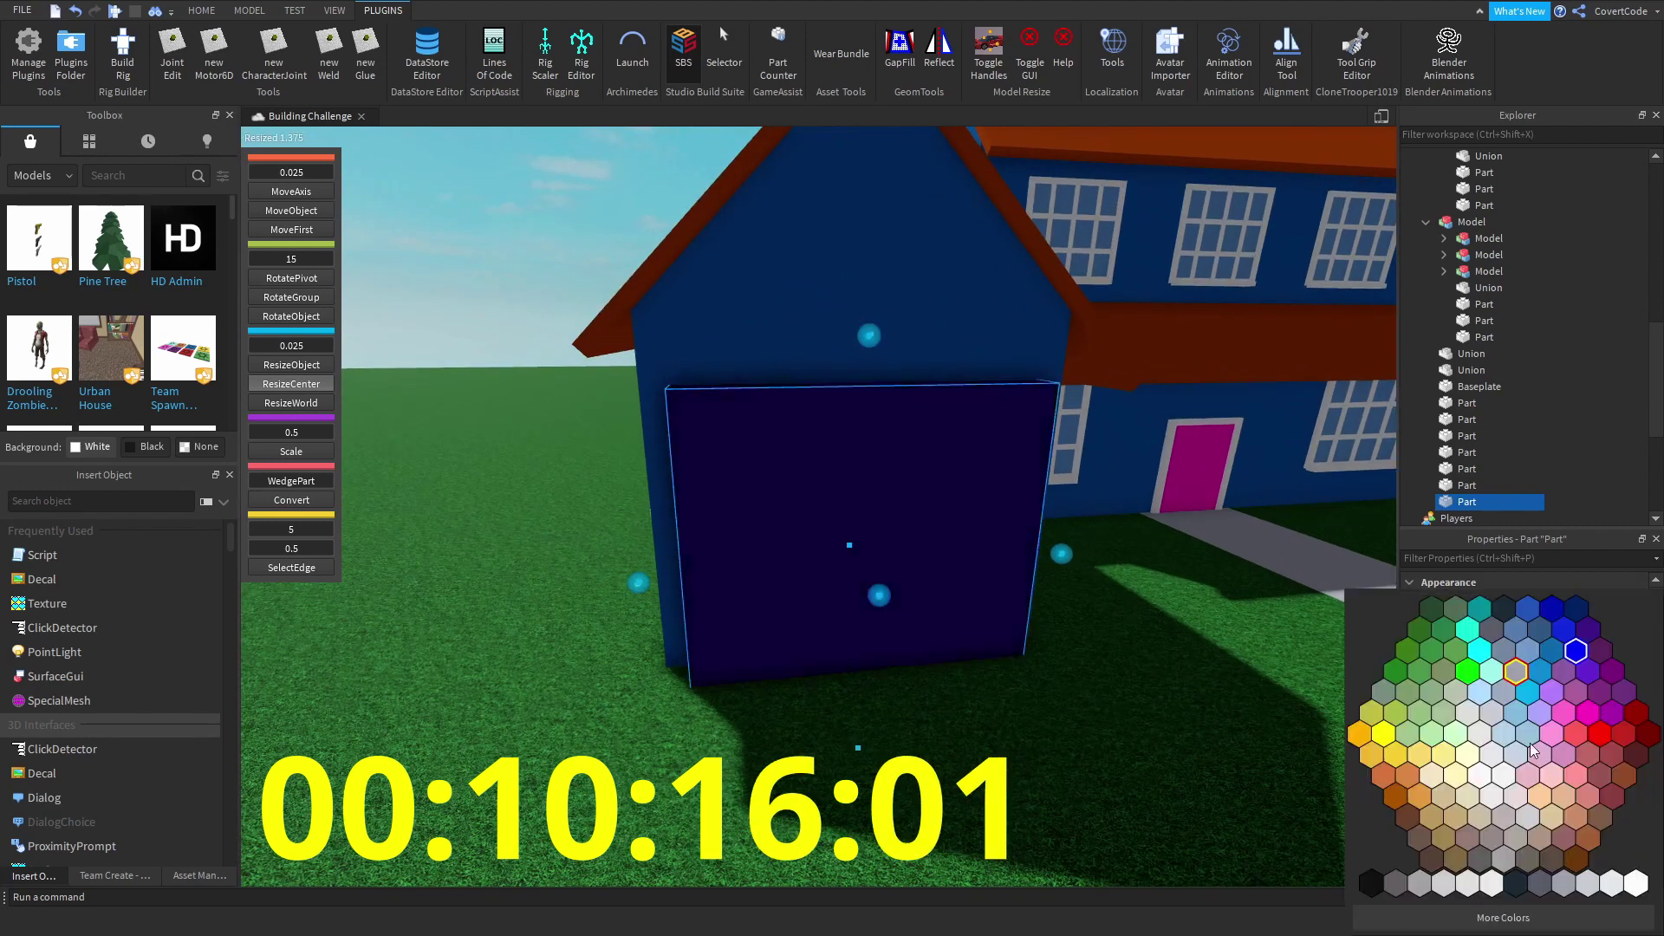
{"action": "left_click", "coordinate": [1539, 897]}
{"action": "left_click", "coordinate": [694, 73]}
{"action": "scroll", "coordinate": [892, 353], "scroll_direction": "down", "scroll_amount": 5}
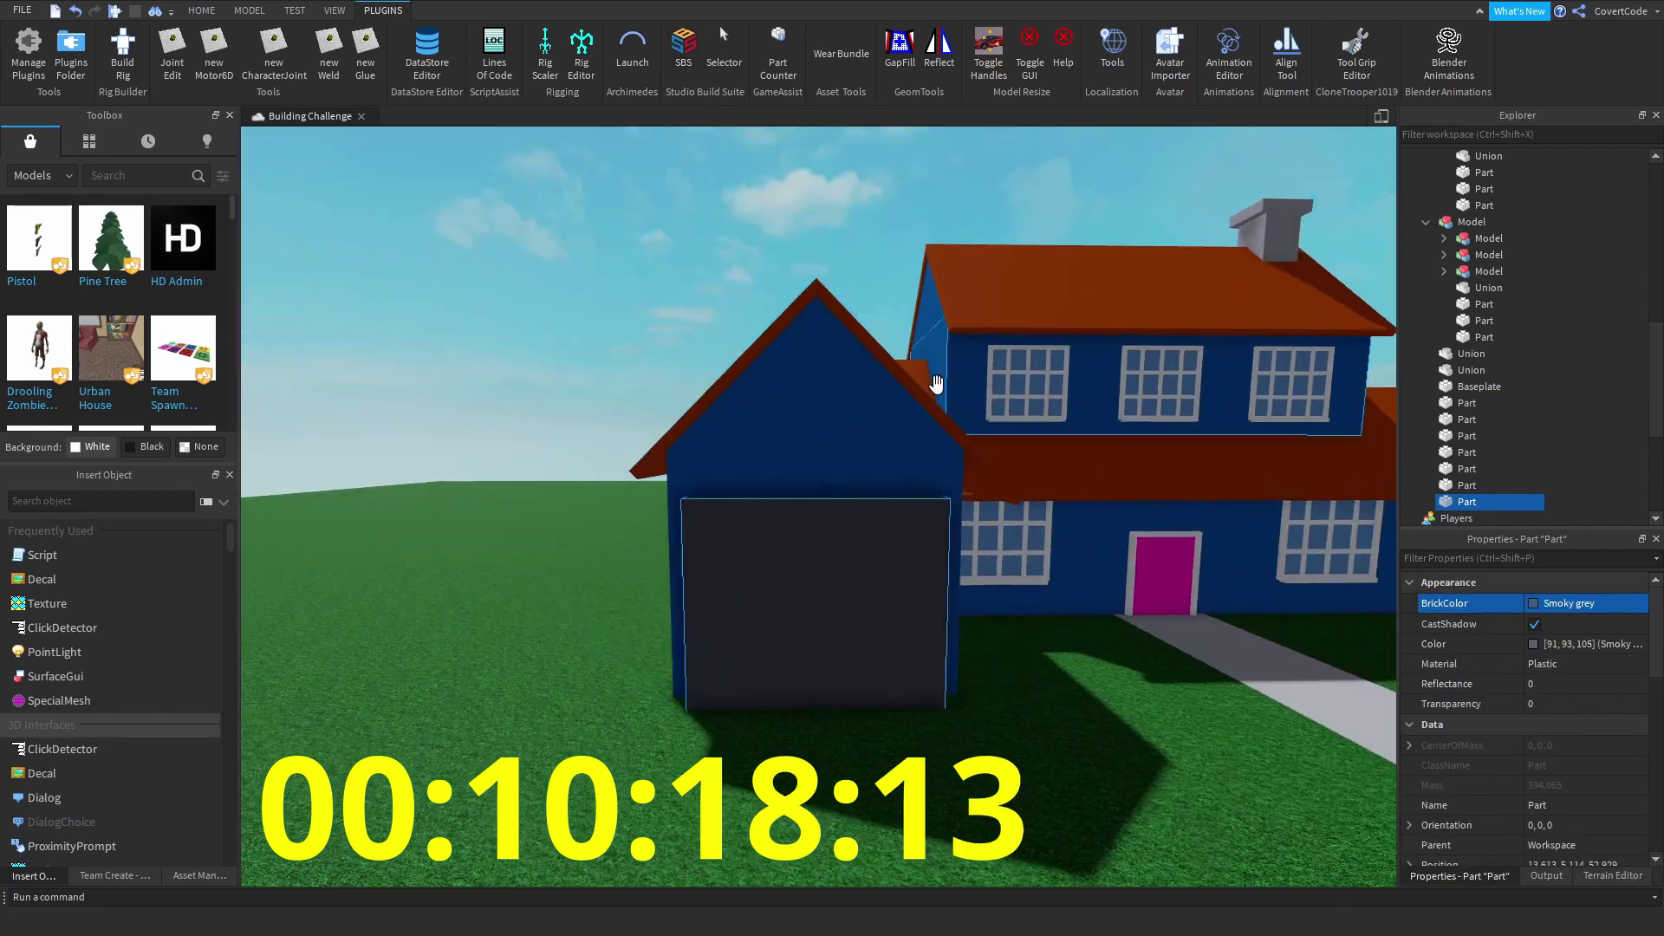
- Duplicate the Smoky grey panel and set the copy's position to 13.613, 5.114, 52.929
{"action": "key", "text": "ctrl+d"}
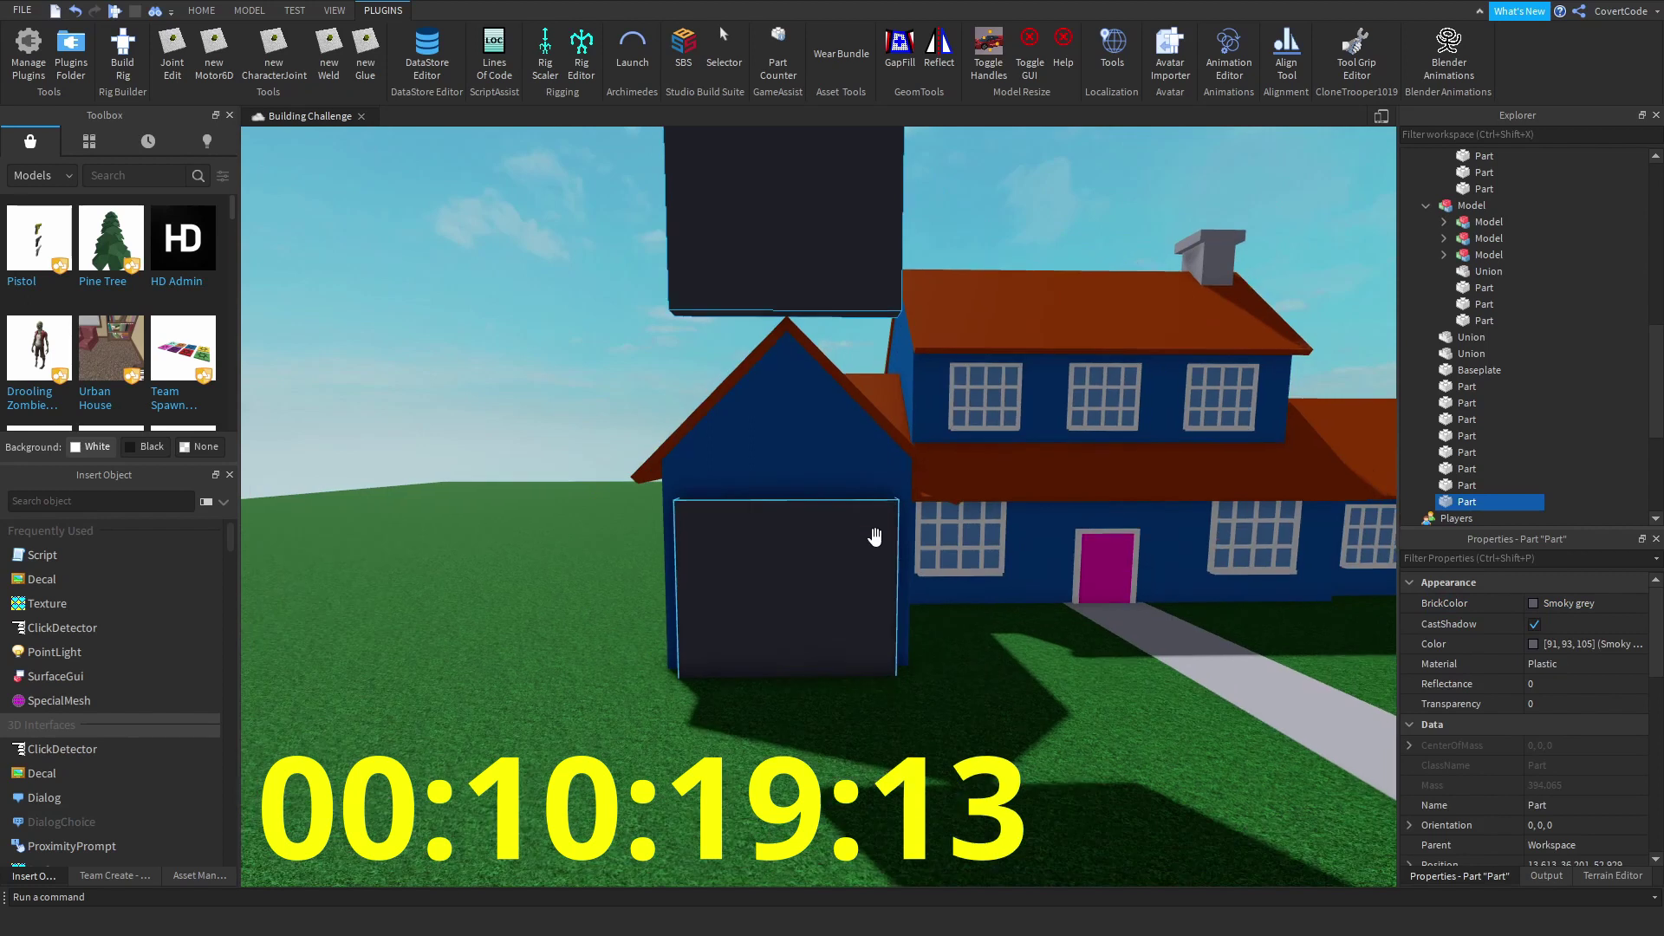
{"action": "left_click", "coordinate": [874, 538]}
{"action": "scroll", "coordinate": [1224, 628], "scroll_direction": "down", "scroll_amount": 1}
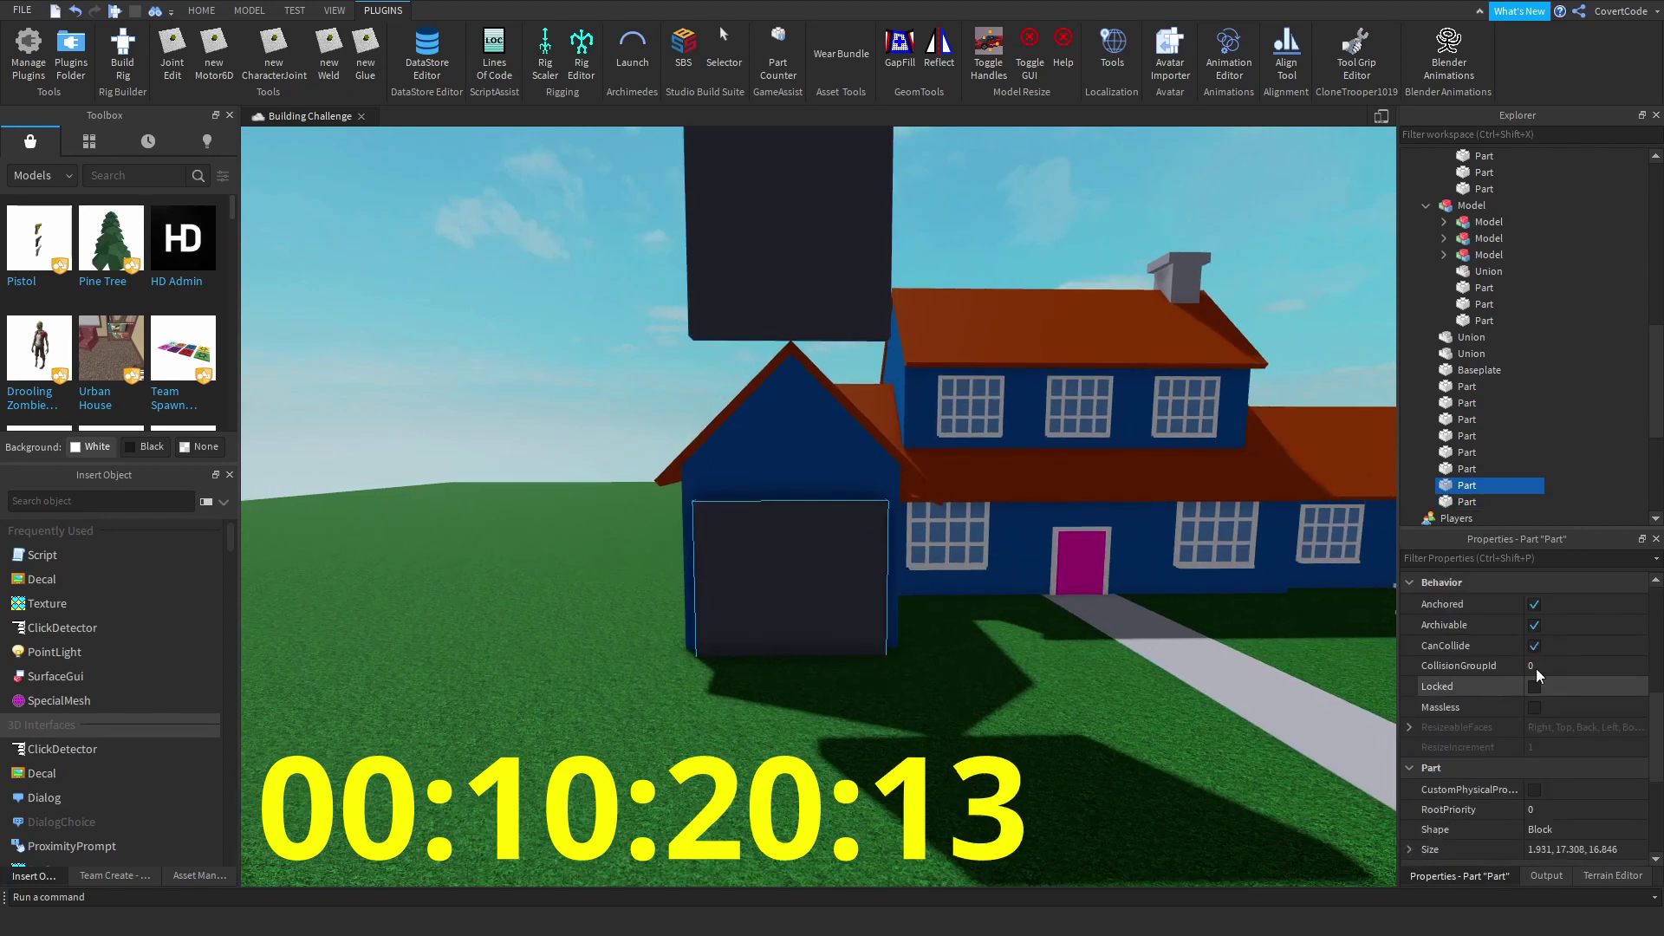
{"action": "scroll", "coordinate": [1556, 659], "scroll_direction": "up", "scroll_amount": 1}
{"action": "left_click", "coordinate": [1561, 622]}
{"action": "type", "text": "13.613, 5.114, 52.929"}
{"action": "key", "text": "Return"}
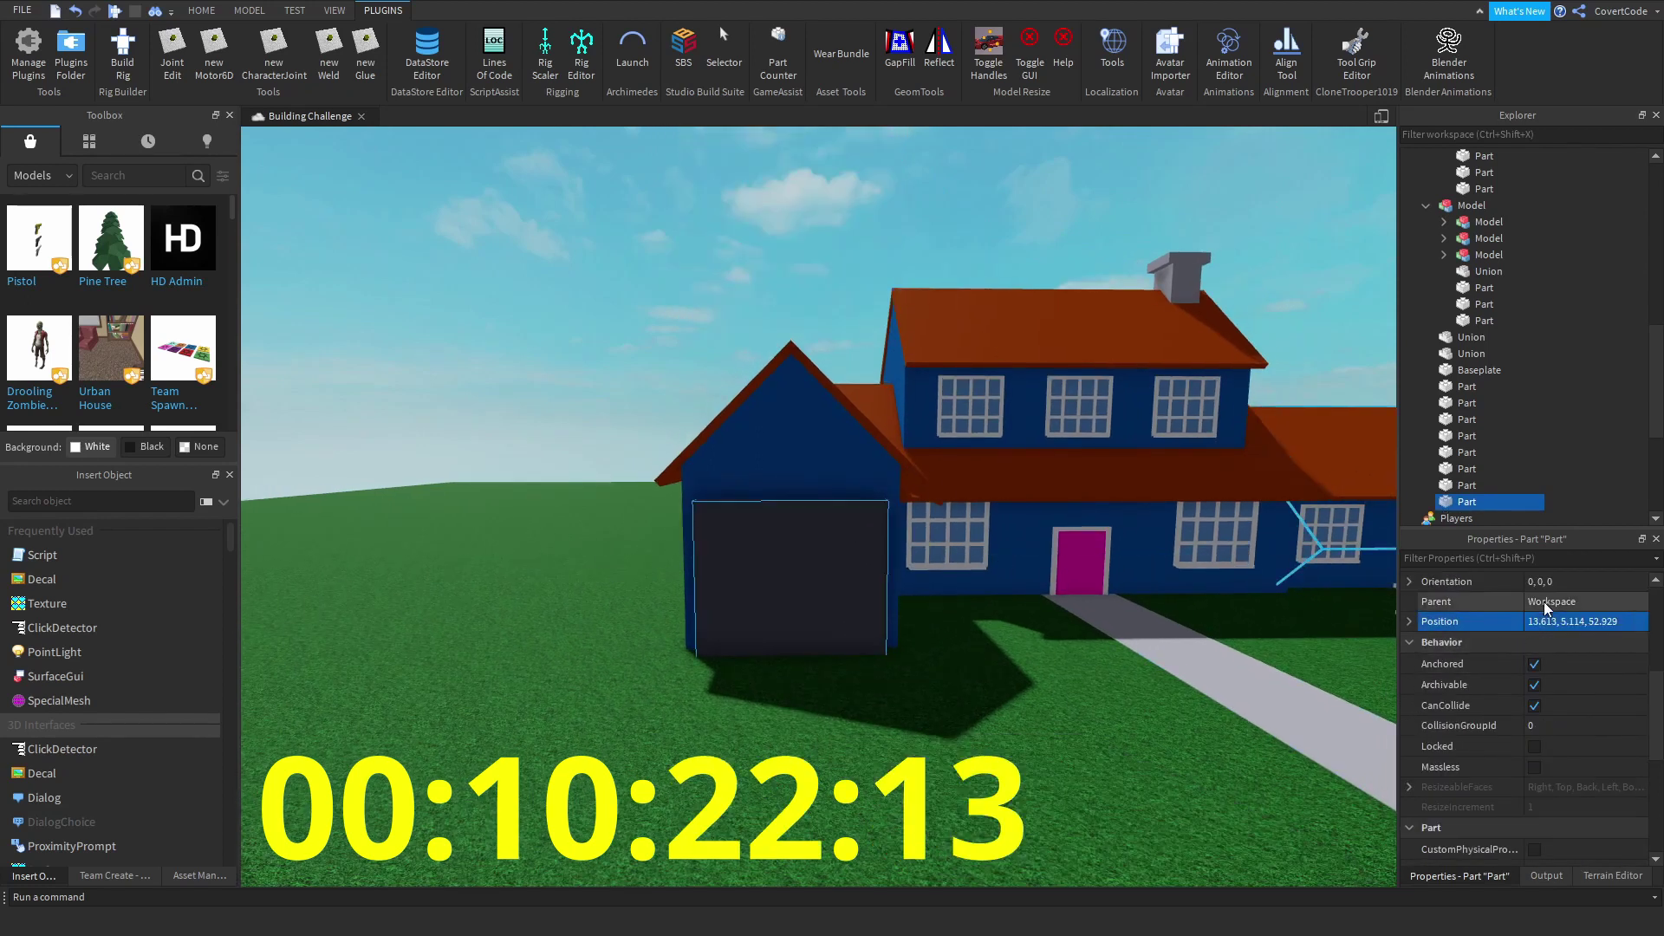
- Resize the new Smoky grey copy around its centre so a narrow border of the original panel surrounds it
{"action": "right_click_drag", "start_coordinate": [780, 434], "coordinate": [867, 433]}
{"action": "scroll", "coordinate": [818, 507], "scroll_direction": "up", "scroll_amount": 4}
{"action": "left_click", "coordinate": [683, 61]}
{"action": "right_click_drag", "start_coordinate": [607, 589], "coordinate": [680, 650]}
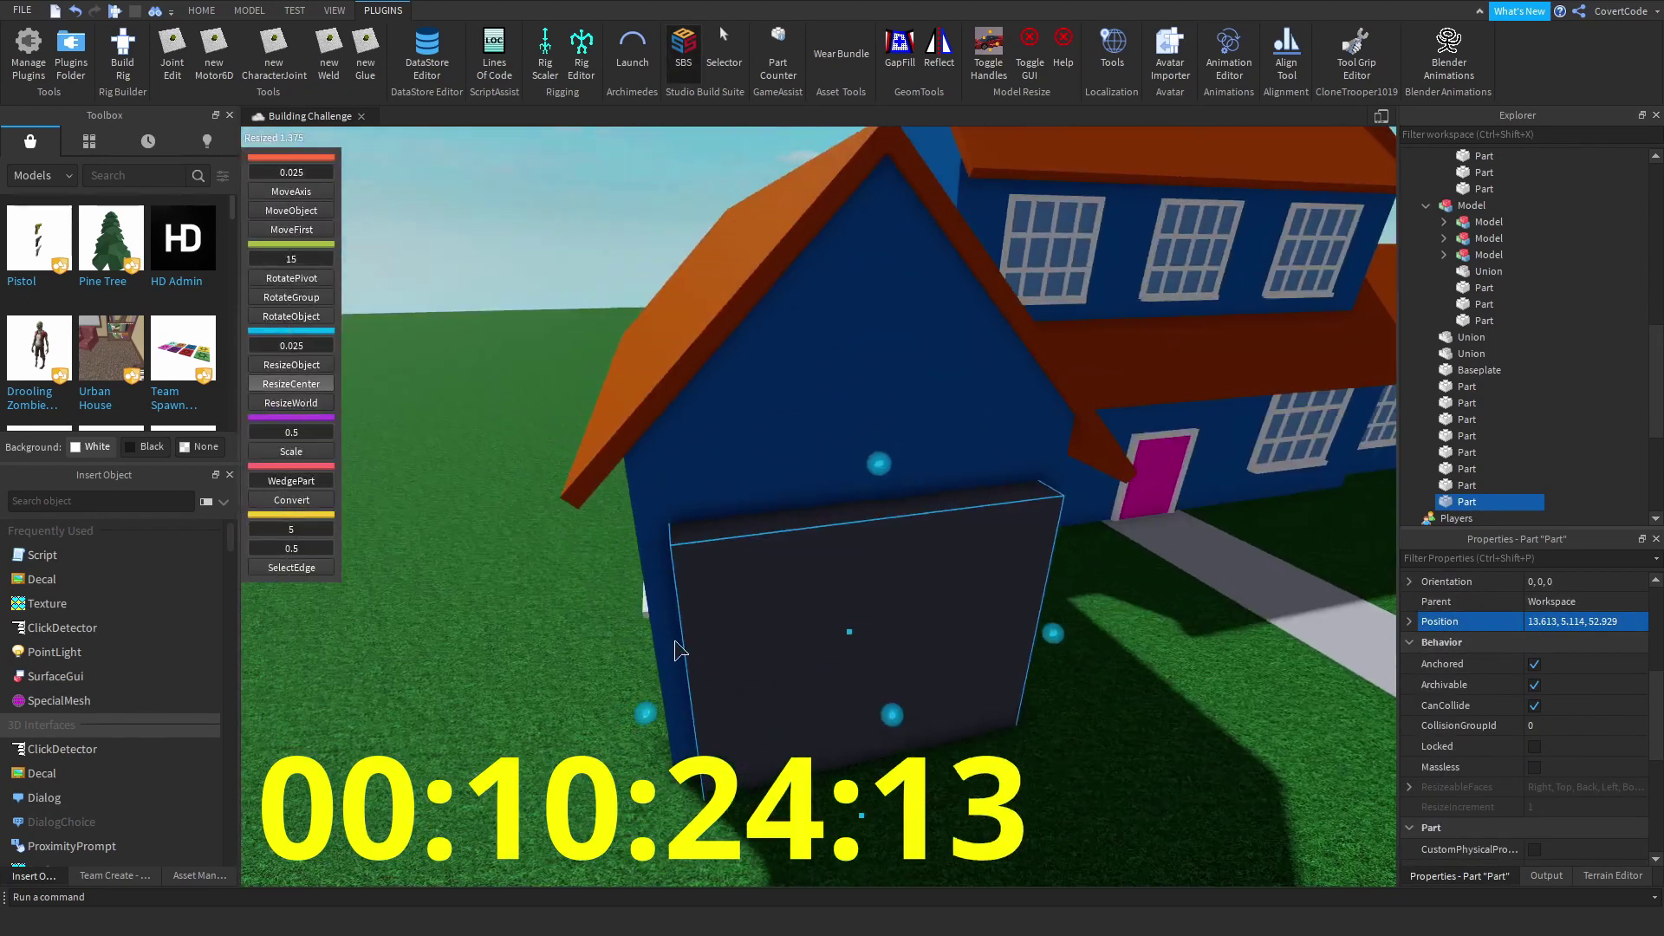
{"action": "scroll", "coordinate": [832, 520], "scroll_direction": "up", "scroll_amount": 2}
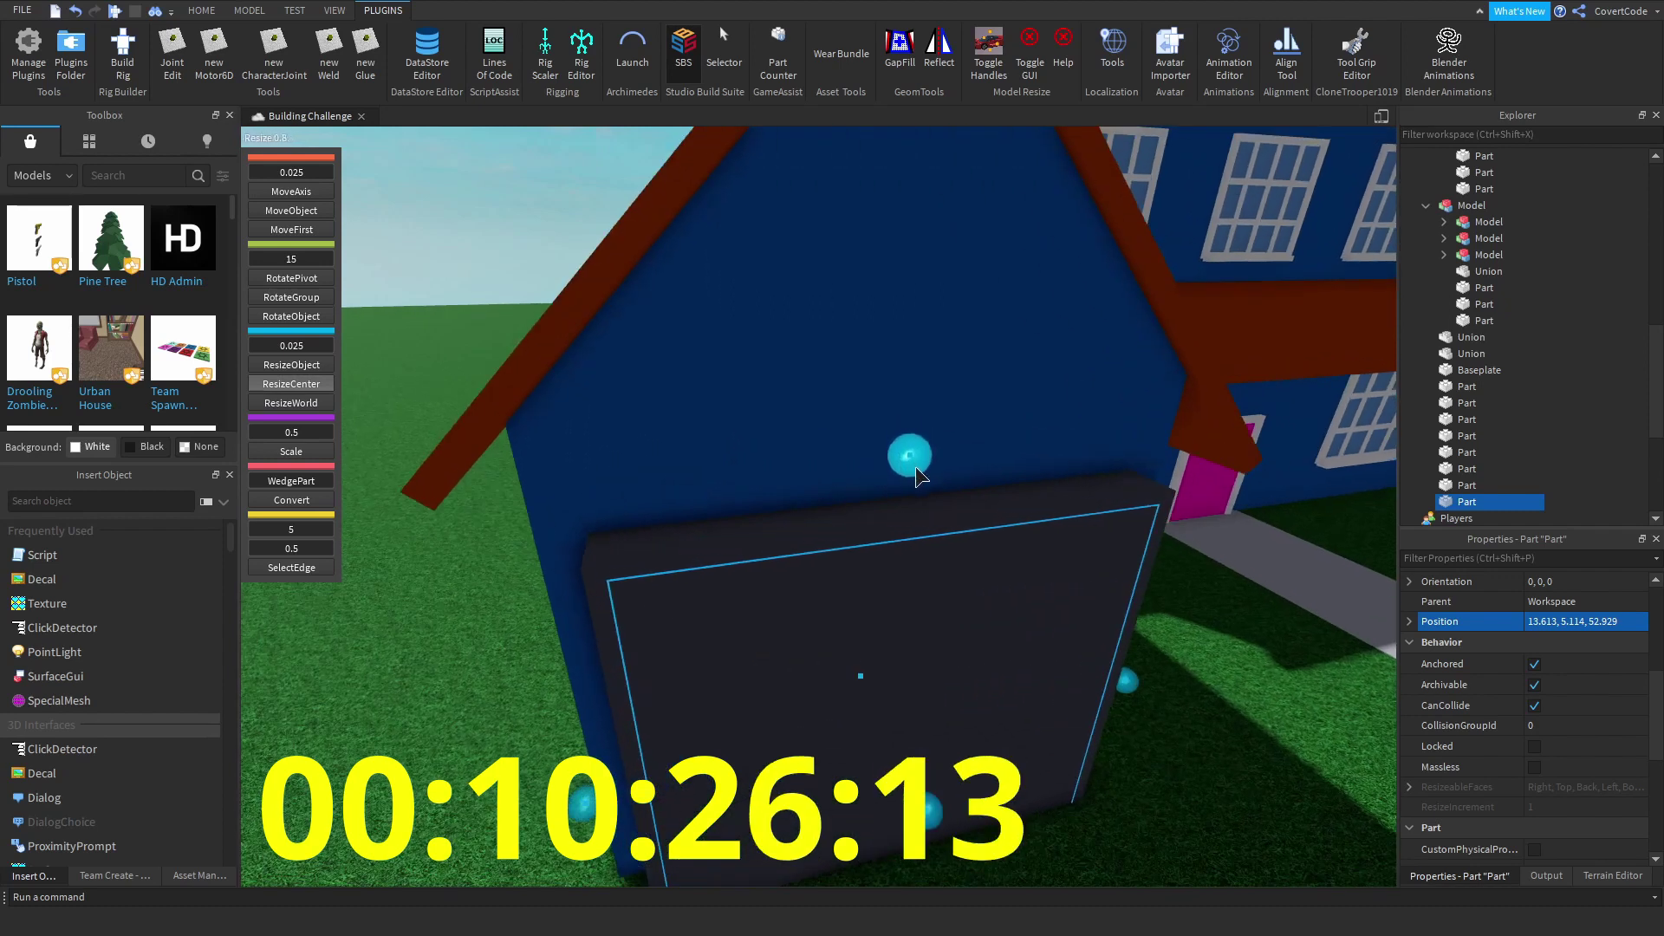
{"action": "left_click_drag", "start_coordinate": [916, 475], "coordinate": [940, 517]}
{"action": "scroll", "coordinate": [939, 517], "scroll_direction": "down", "scroll_amount": 2}
{"action": "right_click_drag", "start_coordinate": [939, 517], "coordinate": [1023, 538]}
{"action": "scroll", "coordinate": [720, 127], "scroll_direction": "down", "scroll_amount": 2}
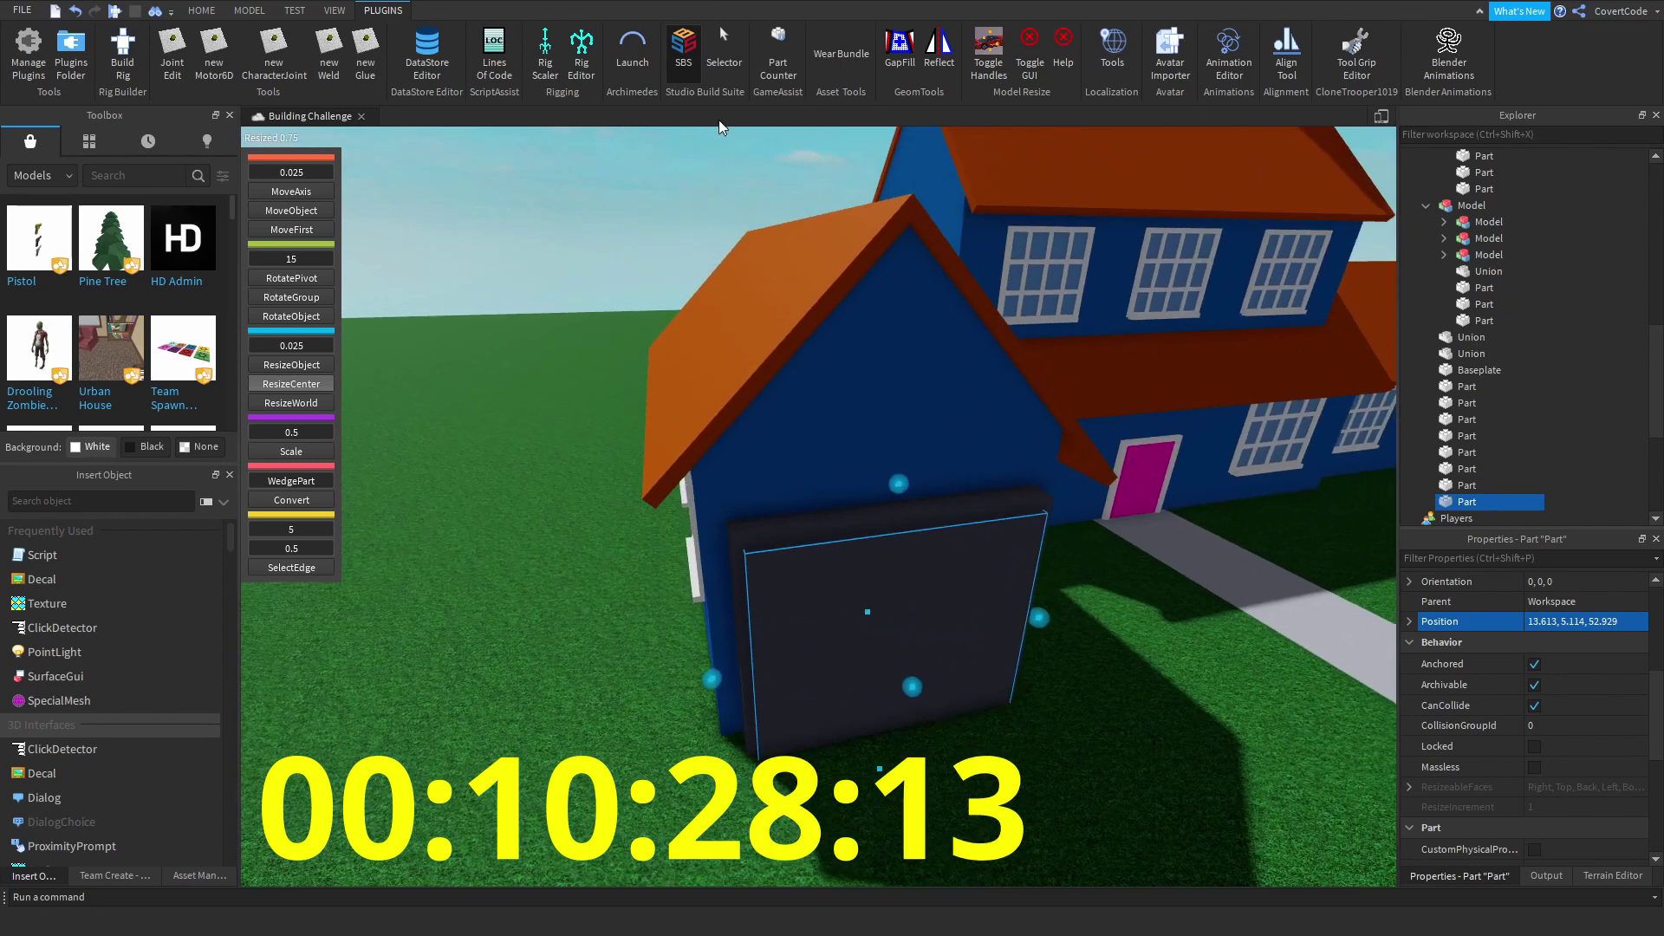
- Negate the smaller inner panel and union it with the Smoky grey panel to cut a hollow garage-door frame
{"action": "right_click", "coordinate": [948, 522]}
{"action": "left_click", "coordinate": [1010, 286]}
{"action": "scroll", "coordinate": [903, 401], "scroll_direction": "up", "scroll_amount": 2}
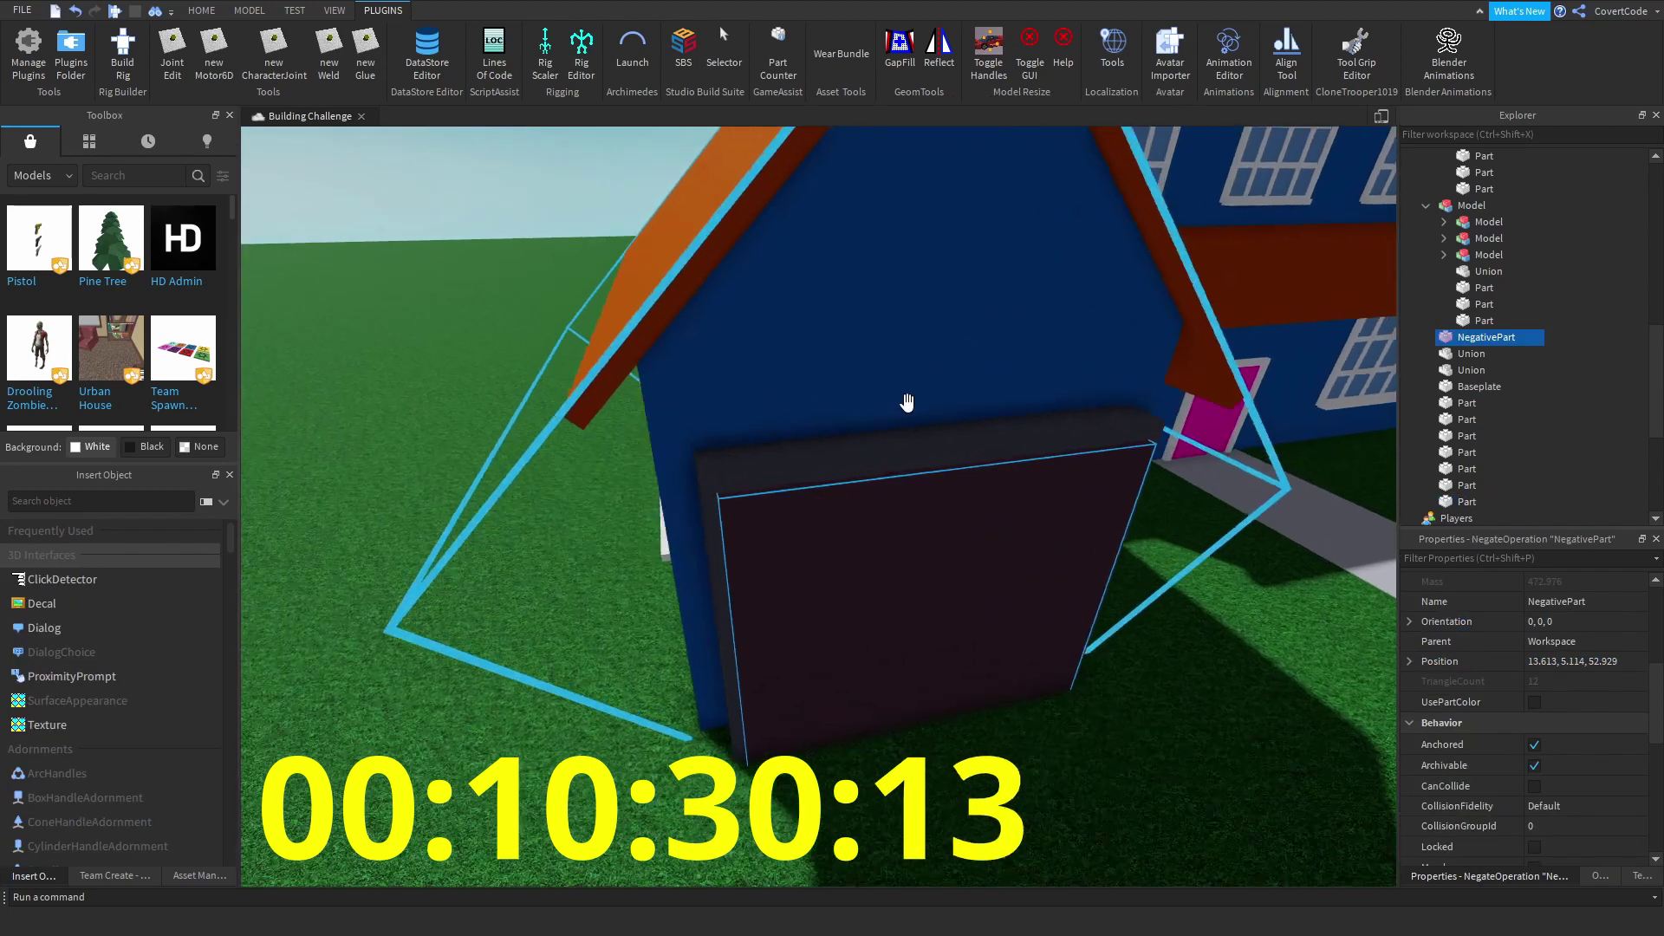
{"action": "left_click", "coordinate": [880, 450], "text": "ctrl"}
{"action": "right_click", "coordinate": [883, 453]}
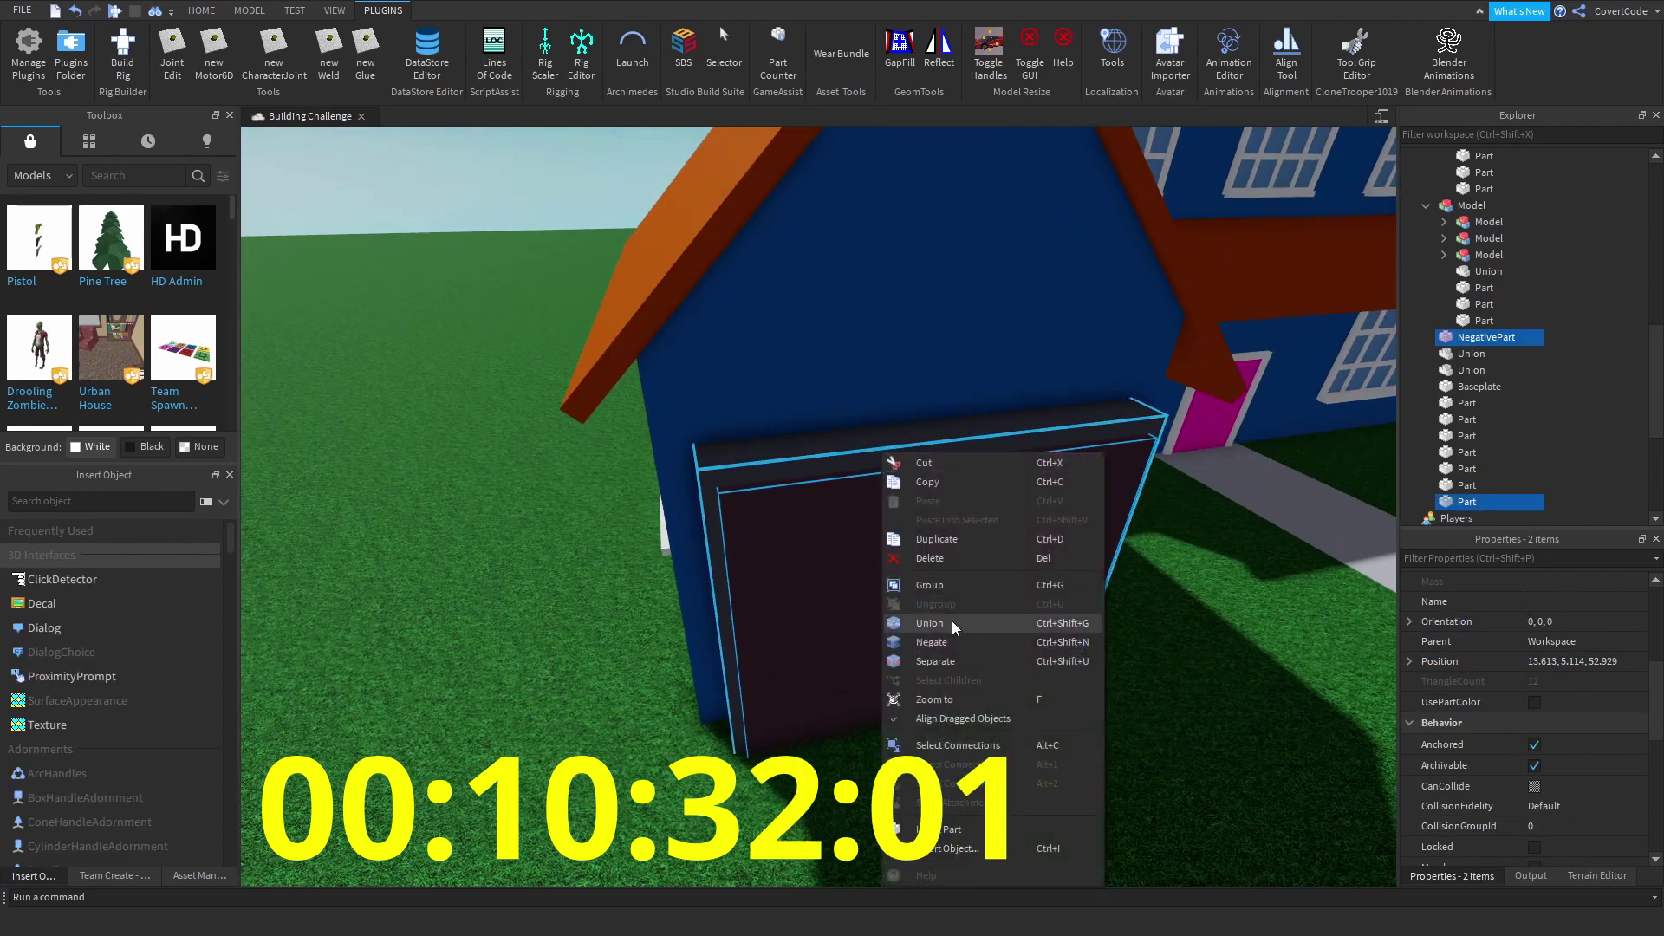
{"action": "left_click", "coordinate": [952, 623]}
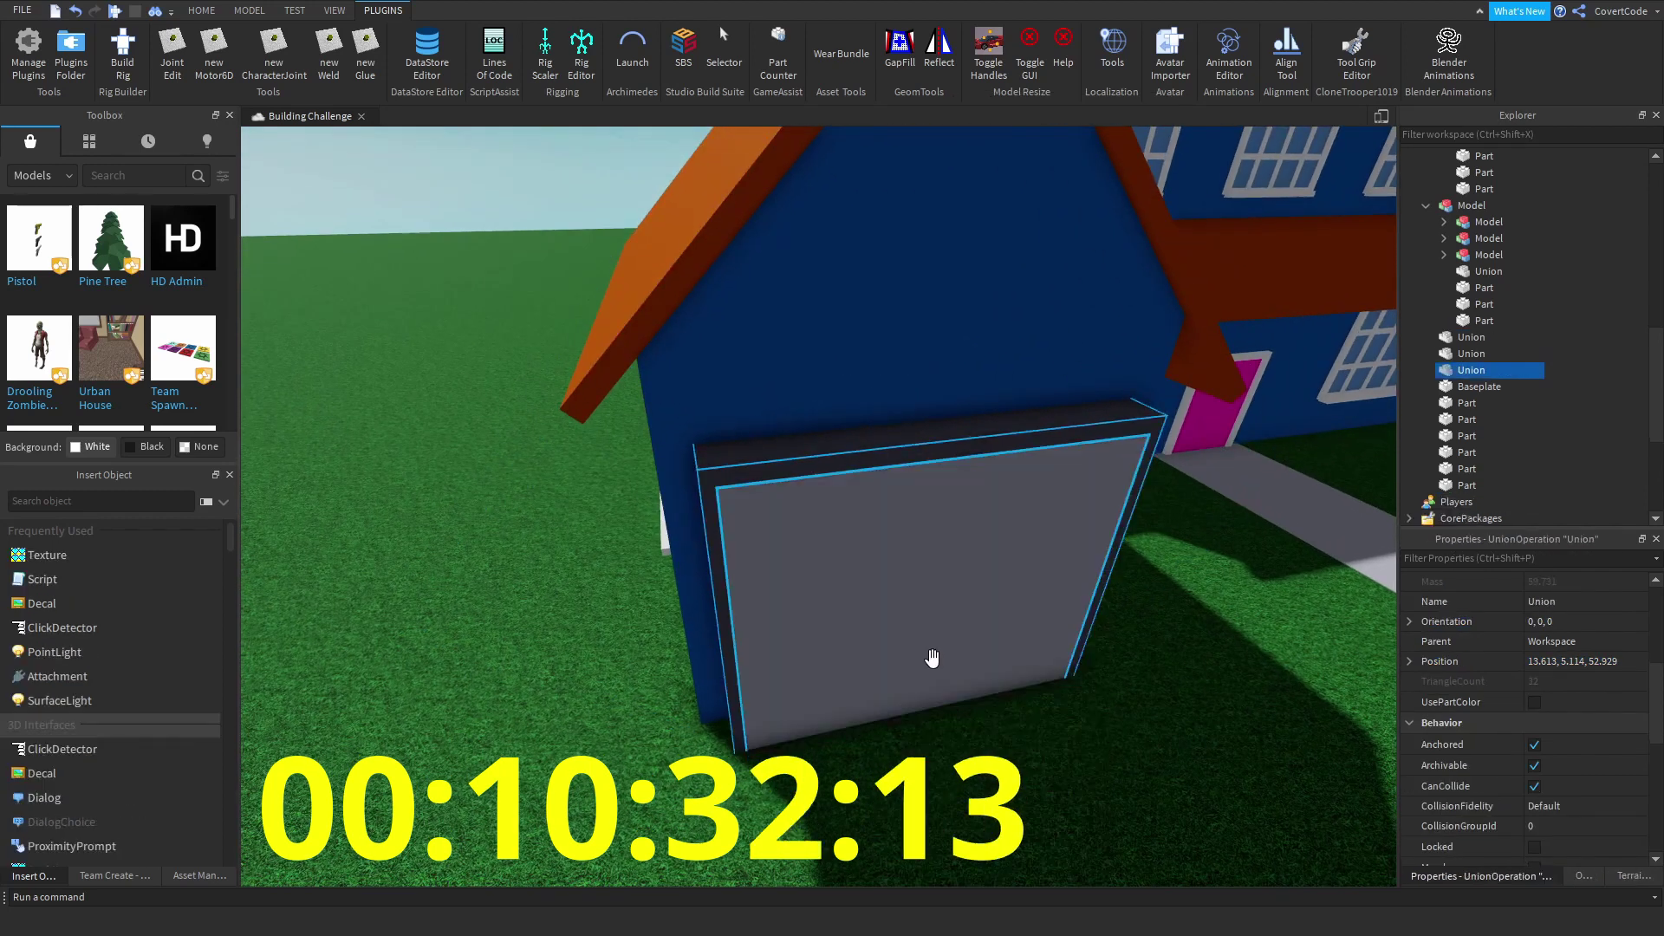
- Sink the frame and Fossil door panel into the garage wing's front wall, and recess the door slightly further inside the frame
{"action": "scroll", "coordinate": [936, 662], "scroll_direction": "down", "scroll_amount": 3}
{"action": "scroll", "coordinate": [1109, 669], "scroll_direction": "up", "scroll_amount": 3}
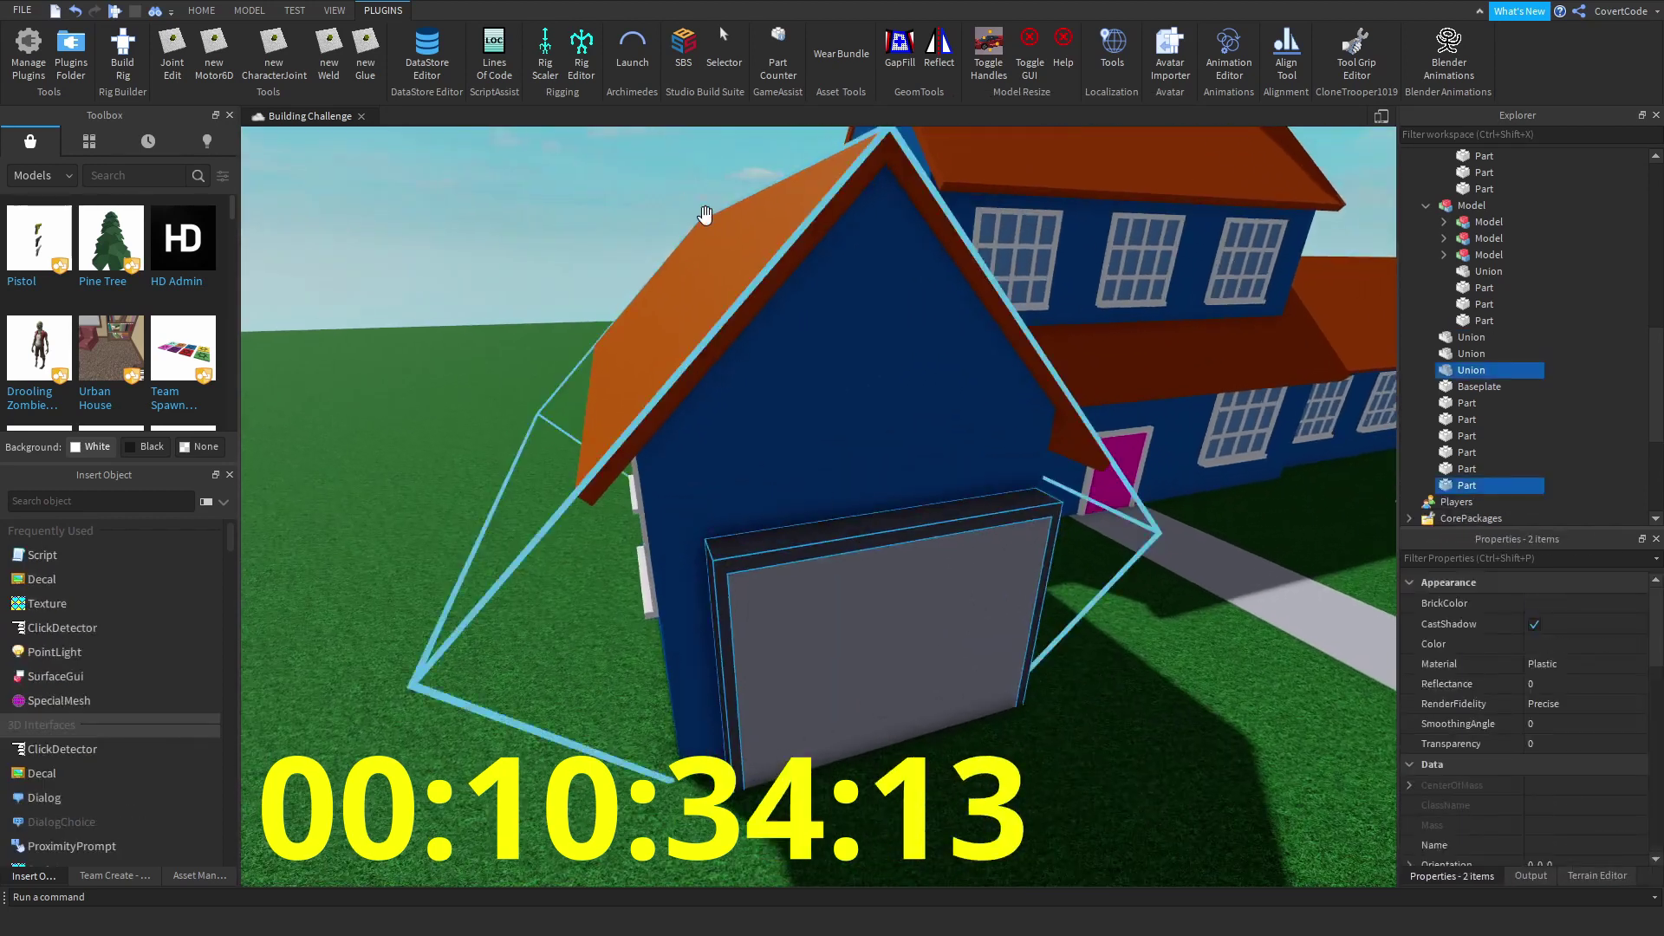
{"action": "left_click", "coordinate": [684, 48]}
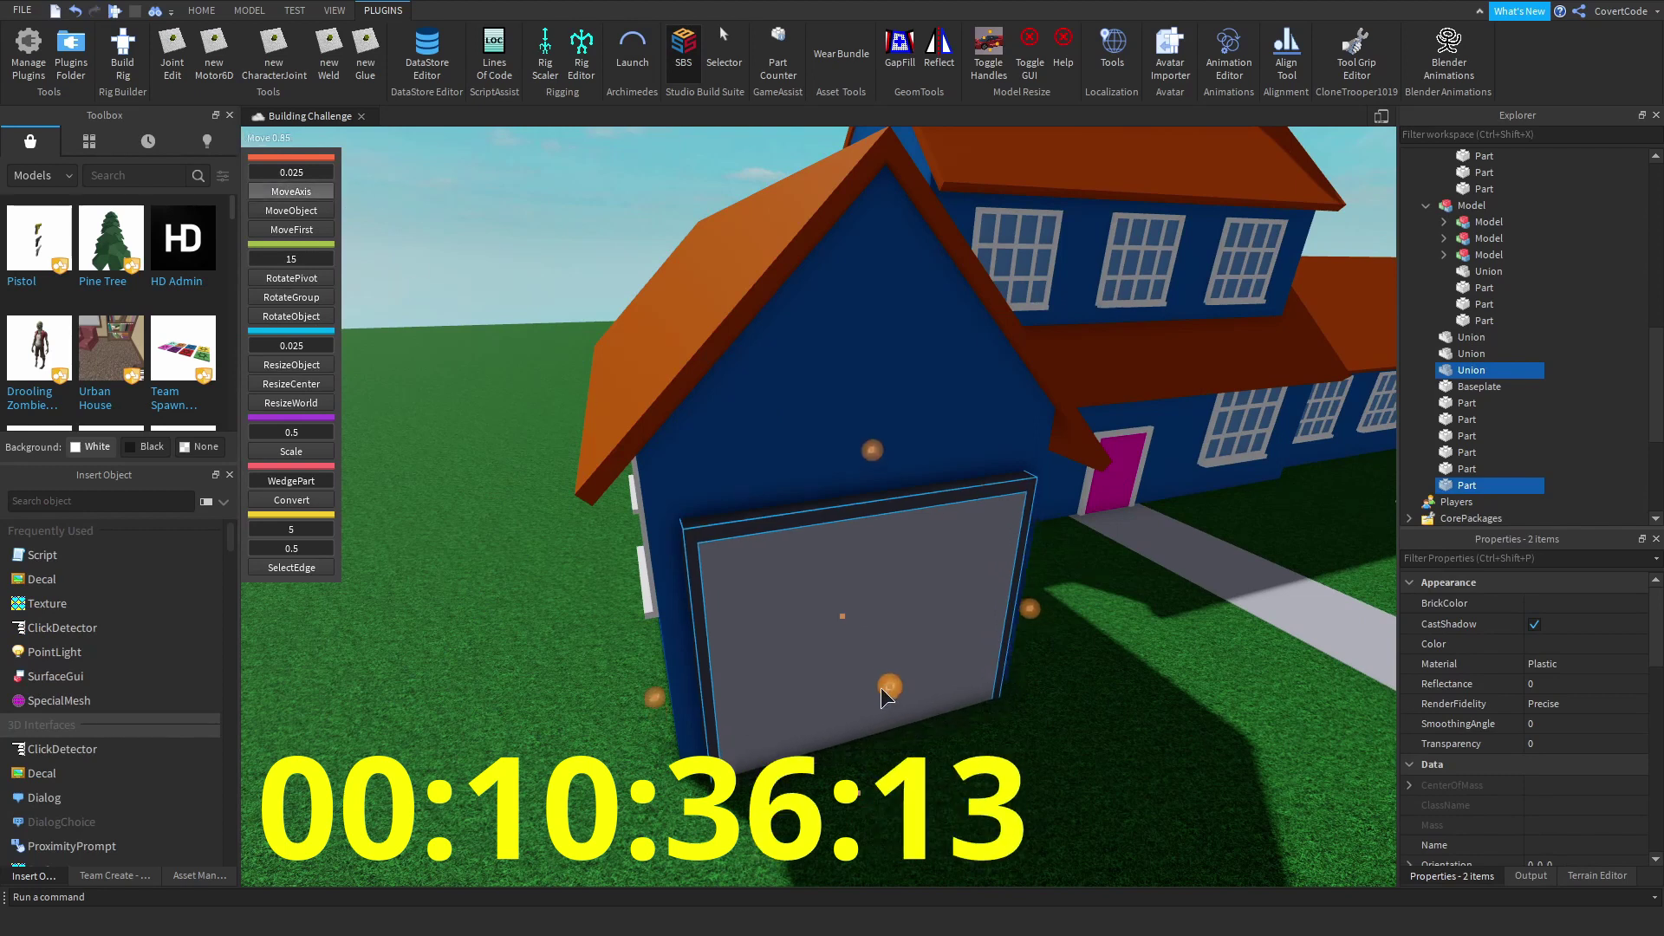
{"action": "left_click", "coordinate": [888, 593]}
{"action": "scroll", "coordinate": [888, 607], "scroll_direction": "up", "scroll_amount": 4}
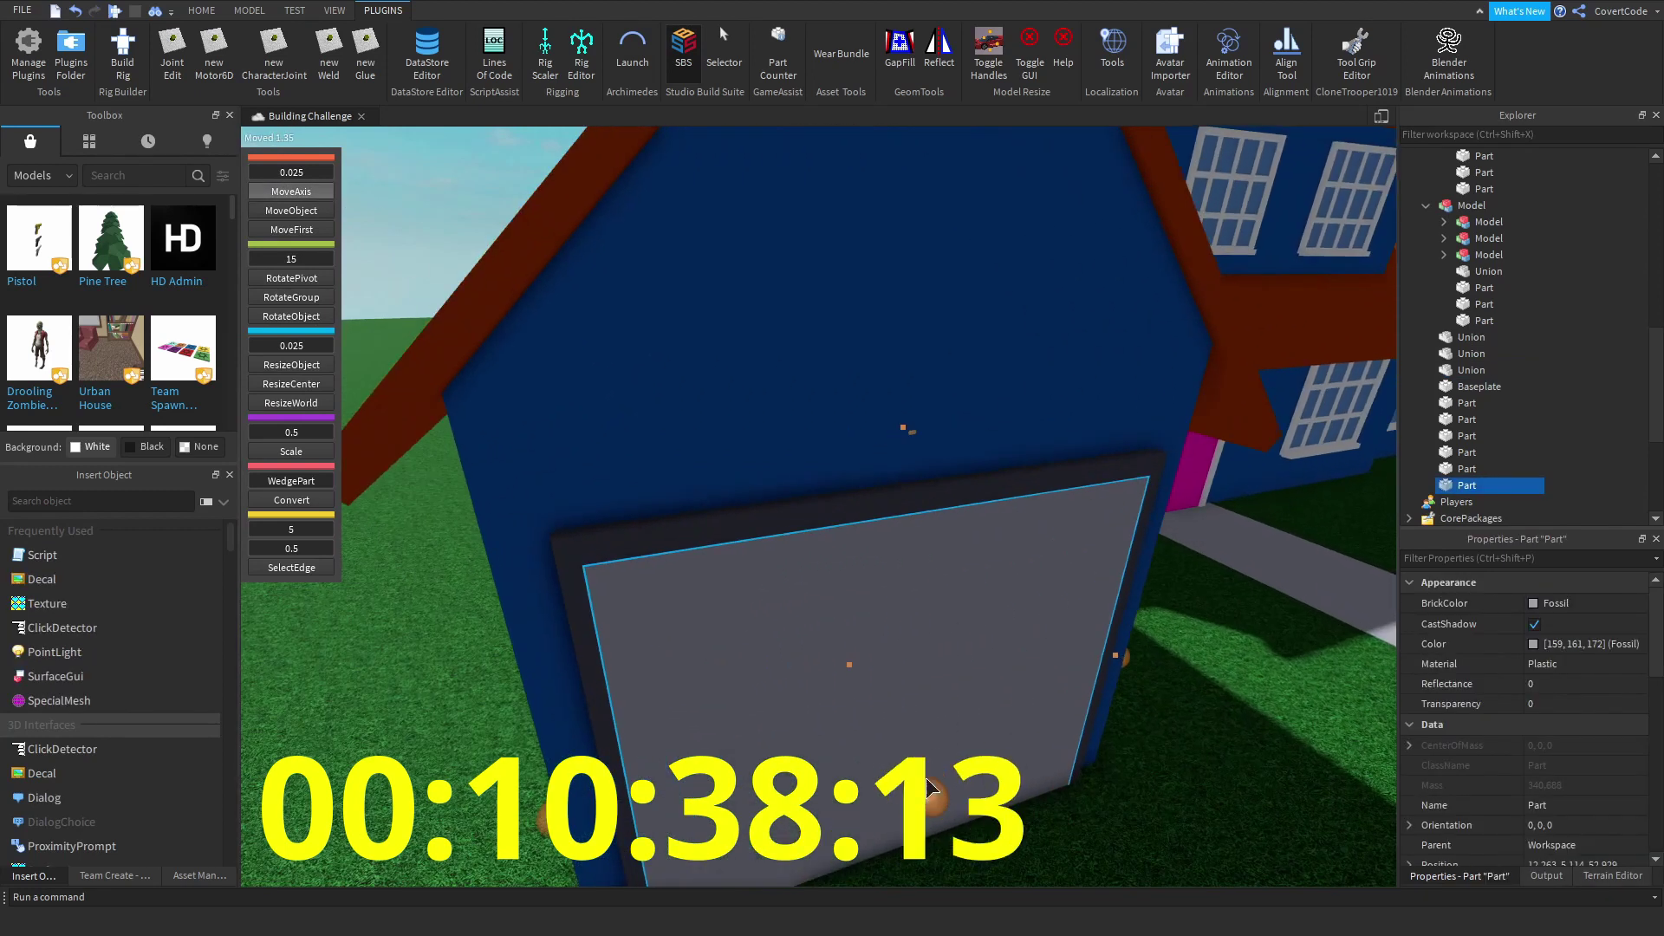
{"action": "scroll", "coordinate": [720, 138], "scroll_direction": "down", "scroll_amount": 4}
- Lower the garage door and its frame together by about 4.4 studs on the front wall
{"action": "left_click", "coordinate": [684, 48]}
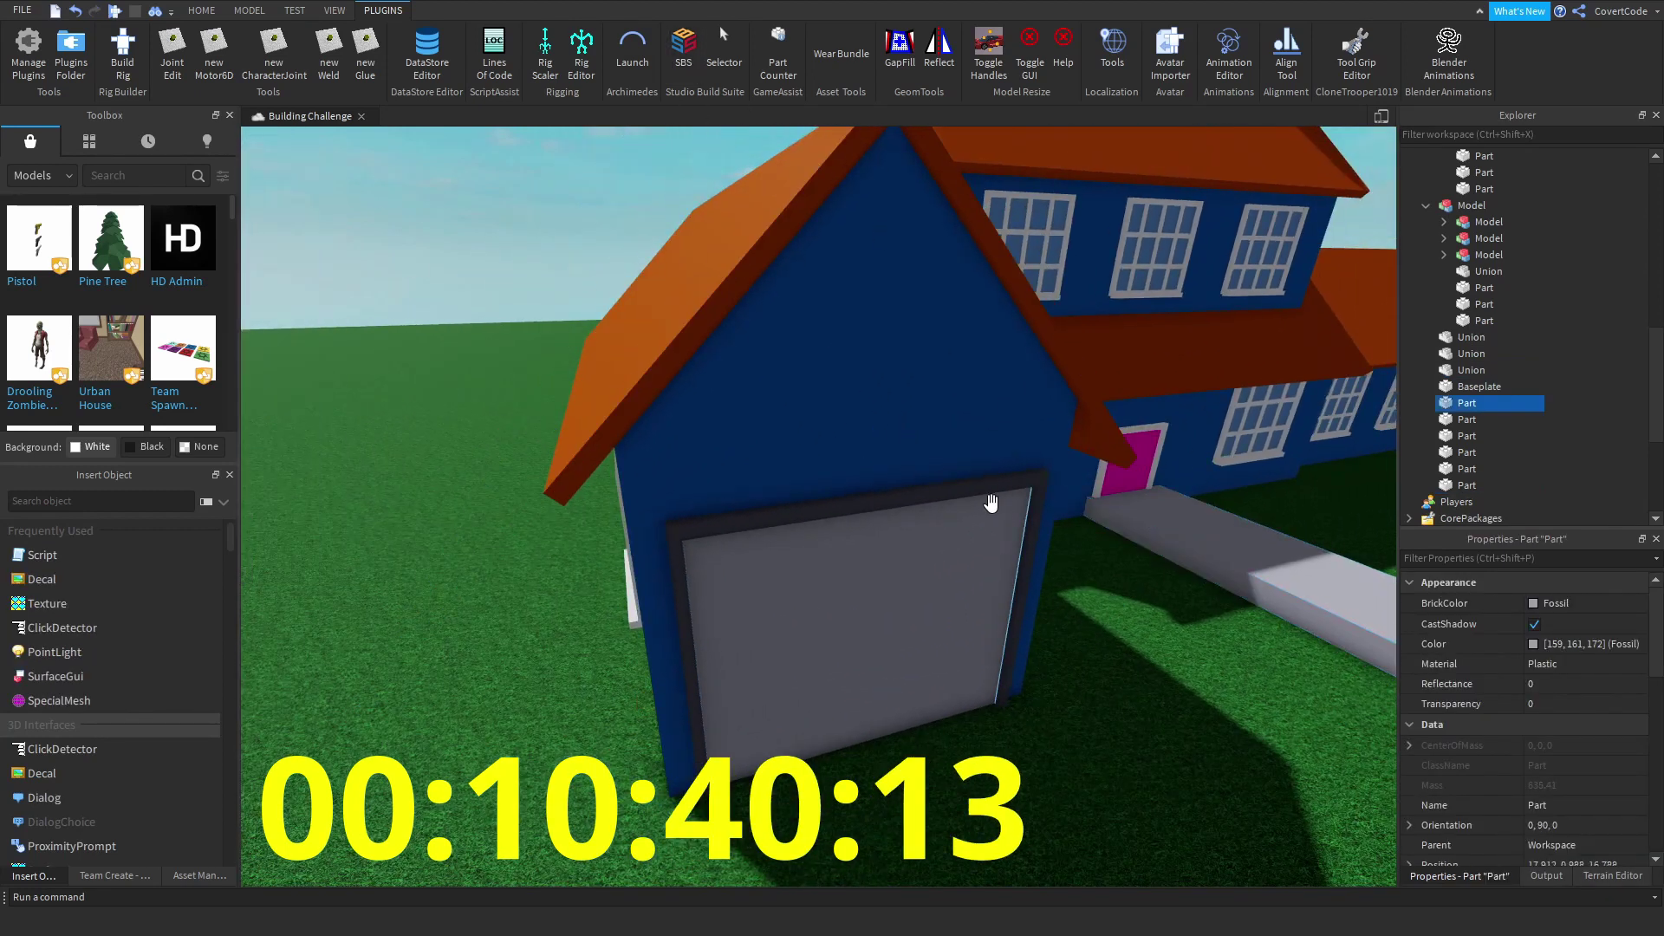
{"action": "left_click", "coordinate": [996, 494], "text": "ctrl"}
{"action": "left_click", "coordinate": [683, 48]}
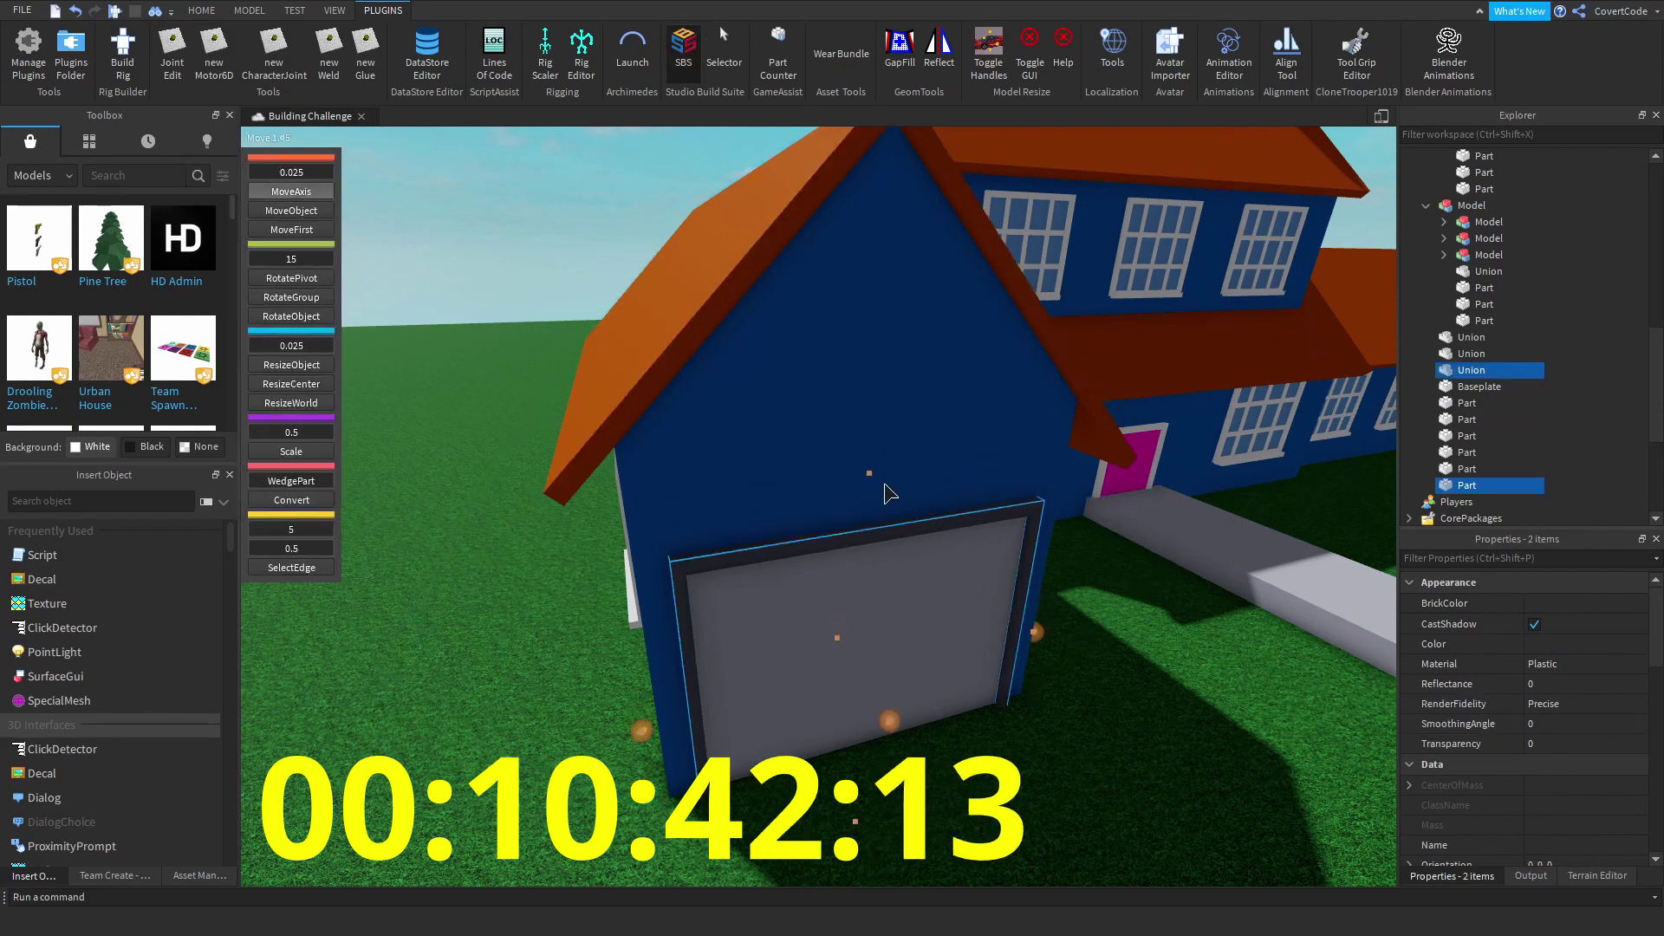
{"action": "scroll", "coordinate": [890, 493], "scroll_direction": "down", "scroll_amount": 5}
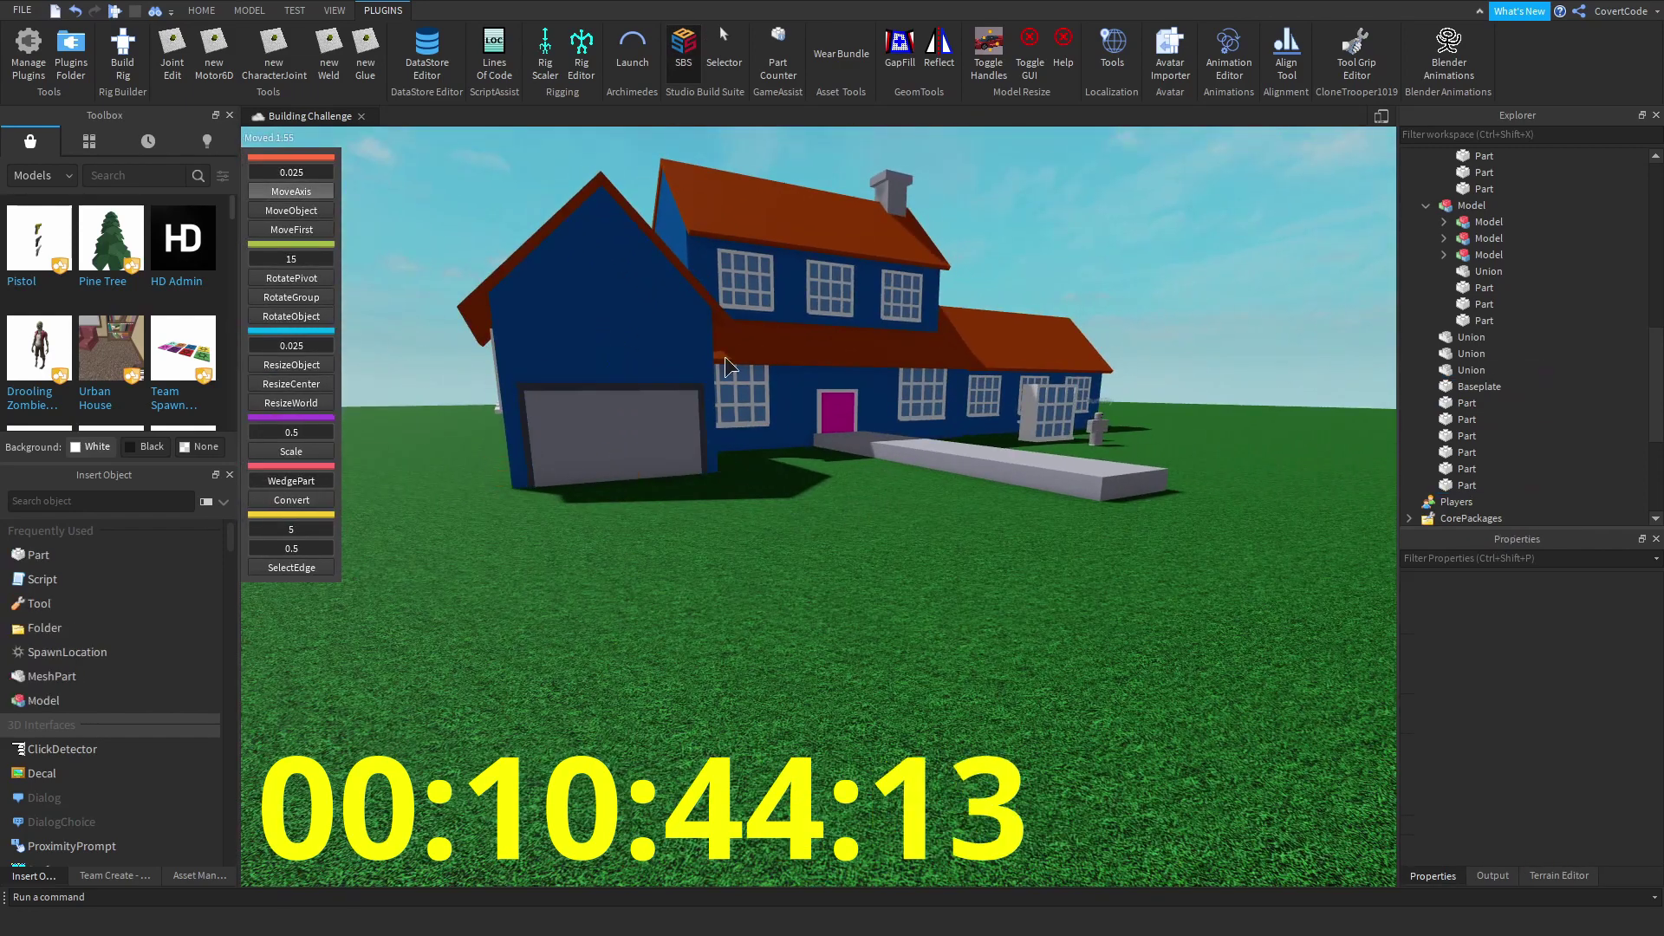
- Duplicate the upper-floor window nearest the garage wing and move the copy in front of the garage wing's gable
{"action": "left_click", "coordinate": [684, 48]}
{"action": "scroll", "coordinate": [994, 453], "scroll_direction": "up", "scroll_amount": 5}
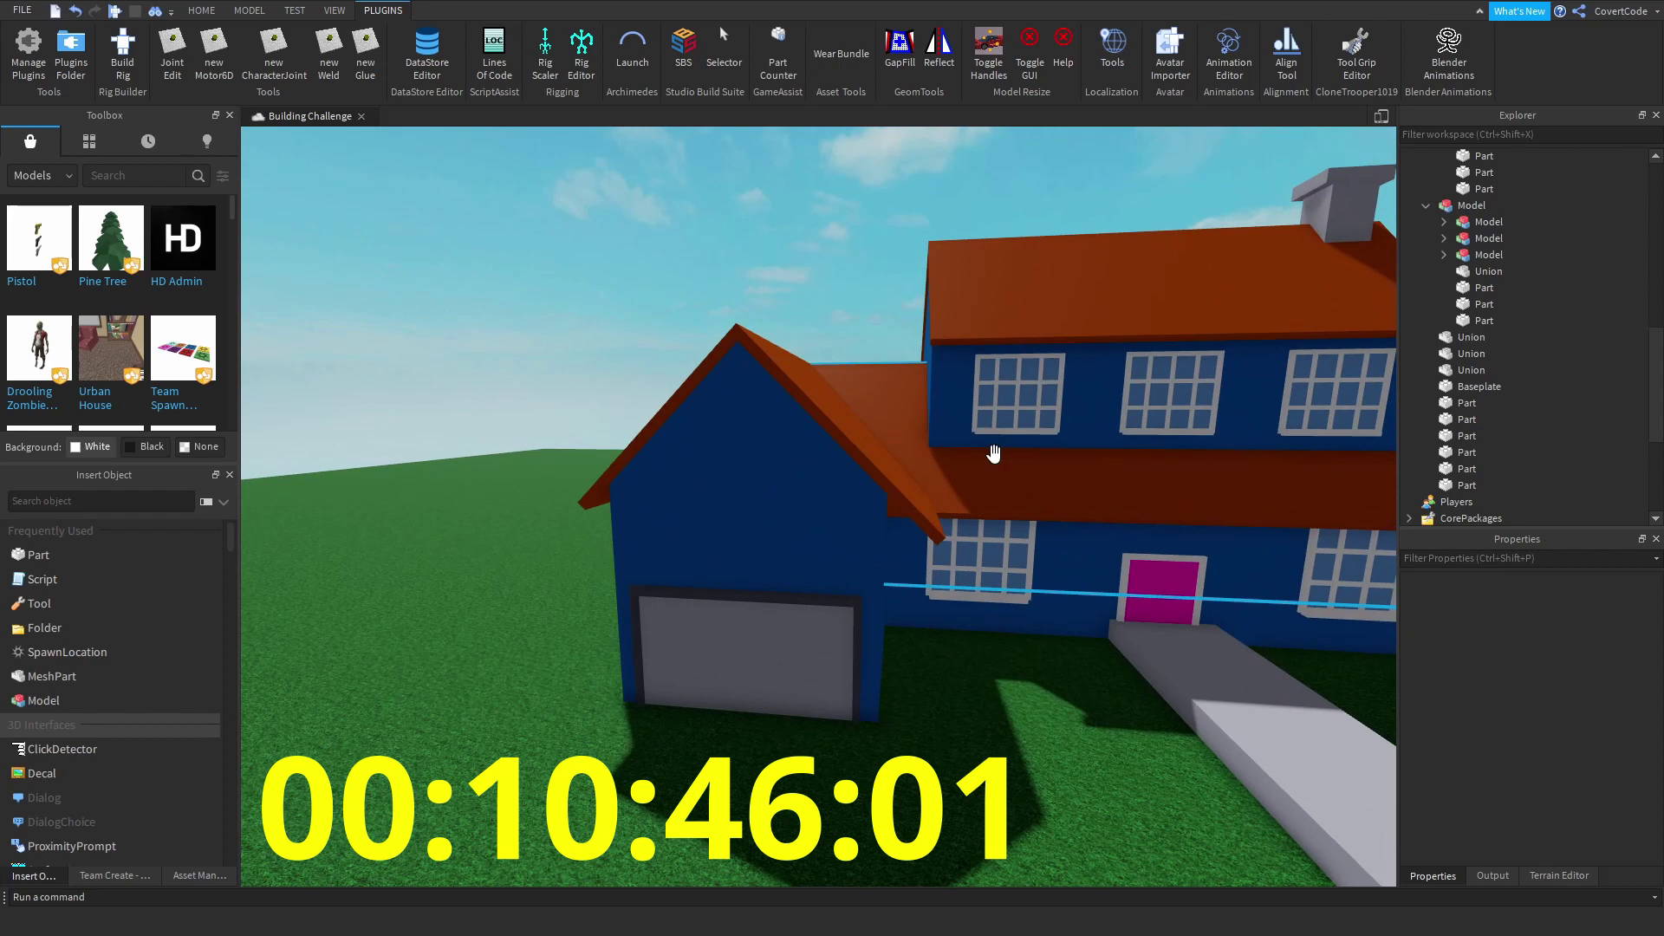
{"action": "left_click", "coordinate": [997, 425]}
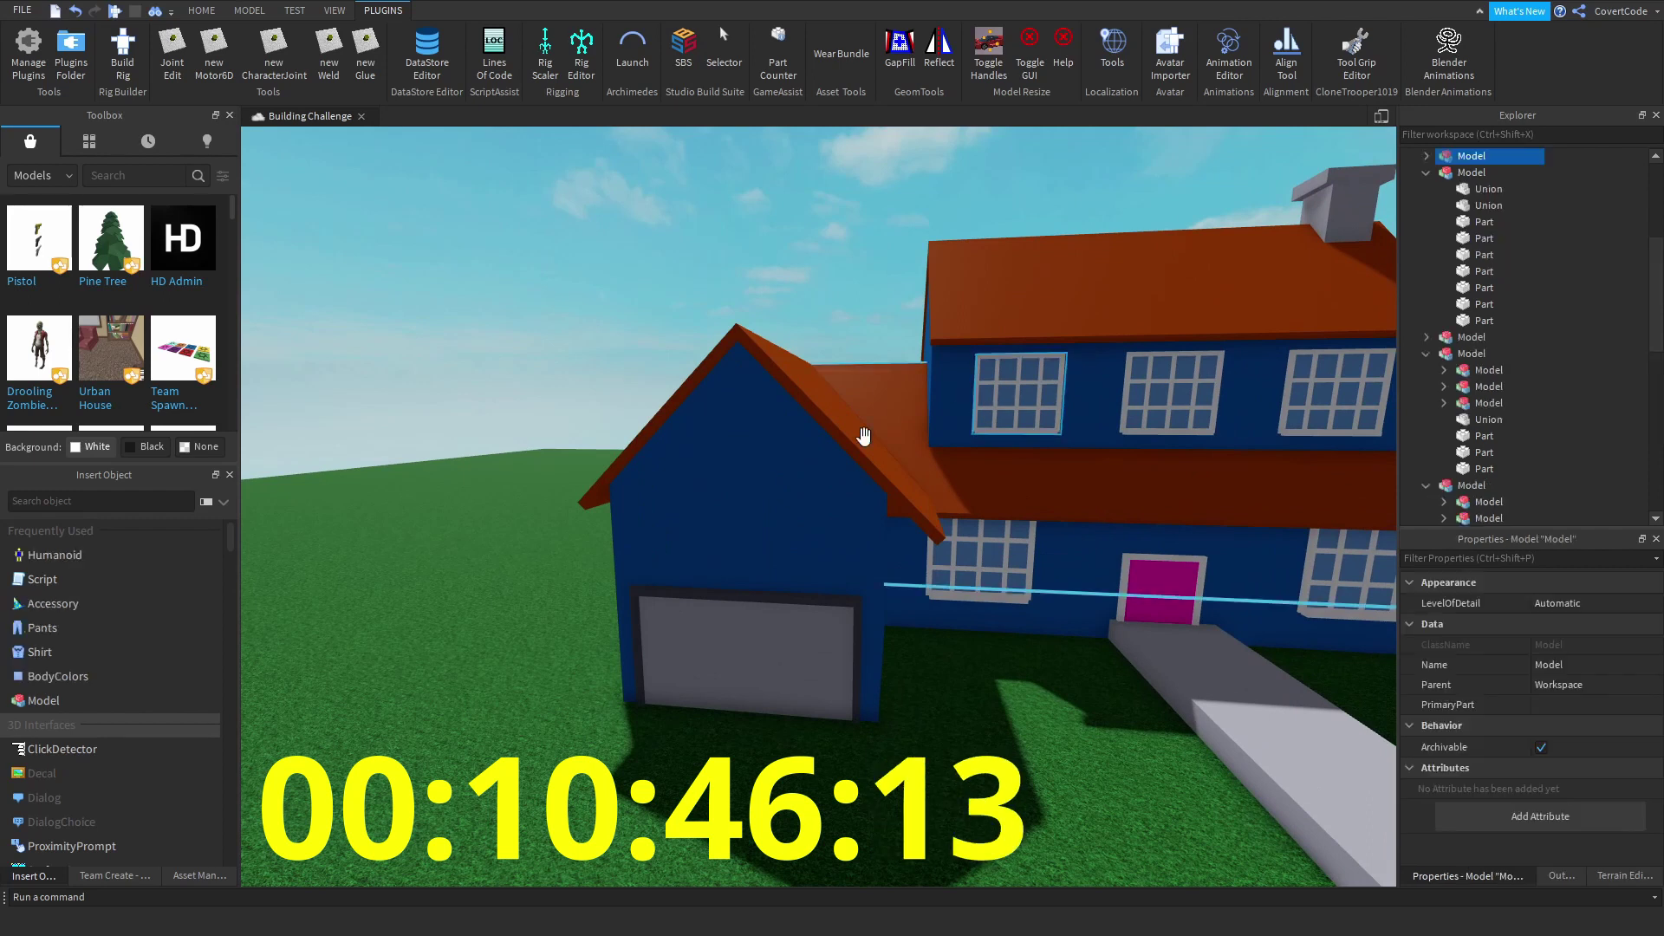
{"action": "left_click_drag", "start_coordinate": [735, 444], "coordinate": [699, 204]}
{"action": "scroll", "coordinate": [509, 176], "scroll_direction": "down", "scroll_amount": 3}
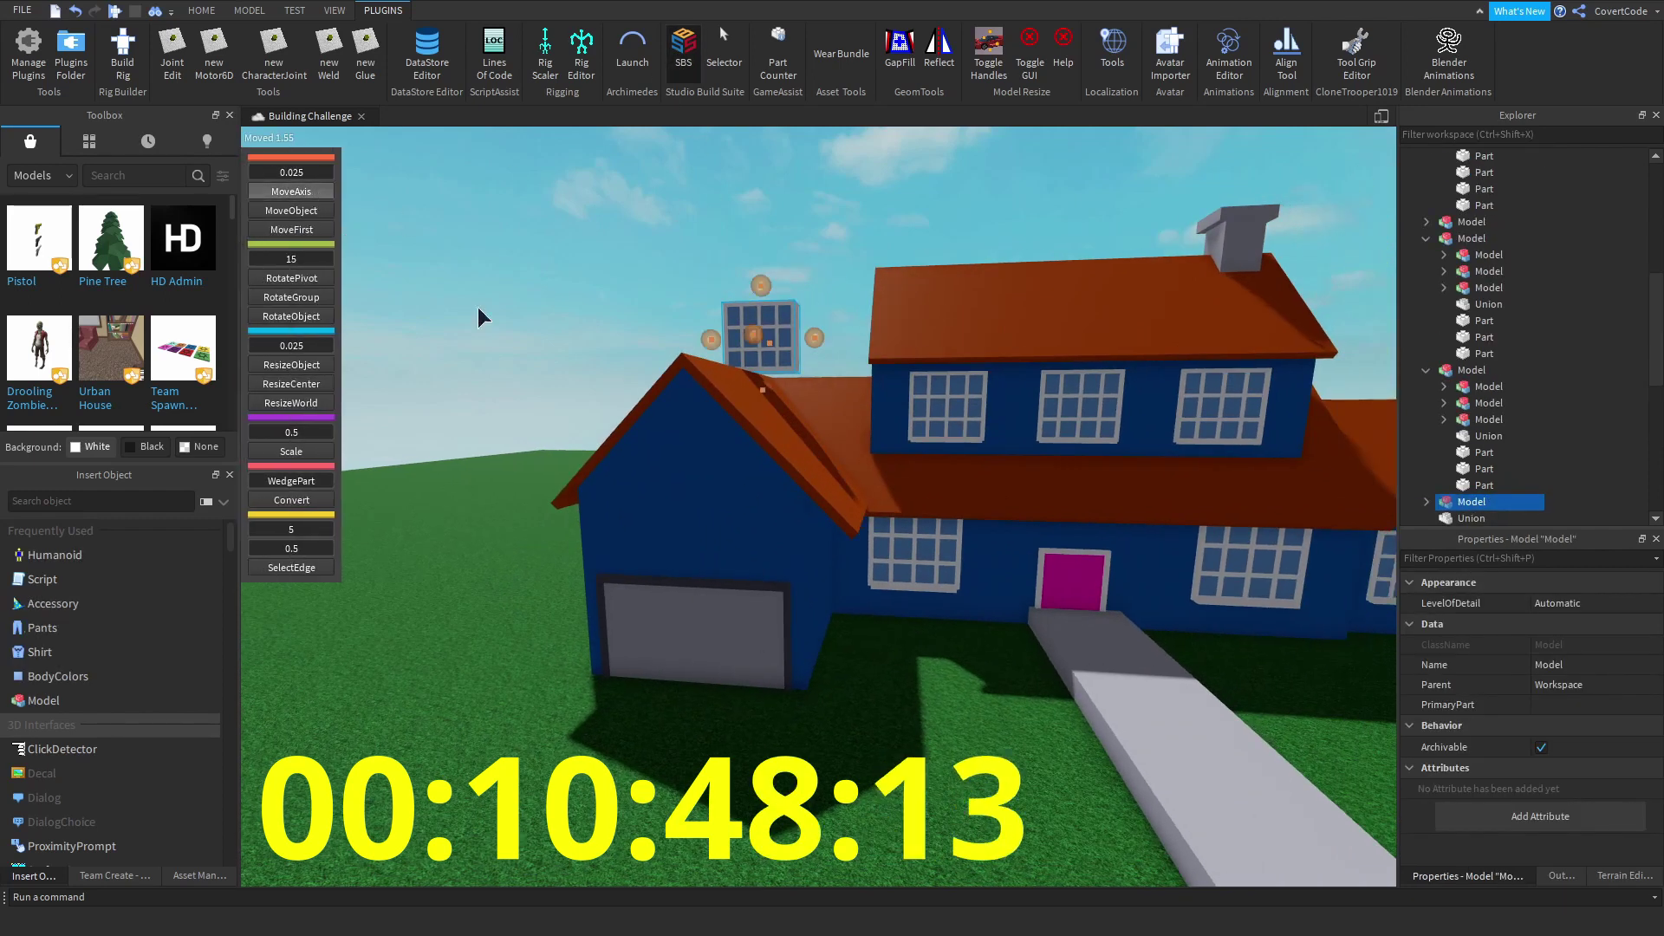
{"action": "left_click_drag", "start_coordinate": [711, 342], "coordinate": [785, 381]}
{"action": "scroll", "coordinate": [784, 261], "scroll_direction": "up", "scroll_amount": 3}
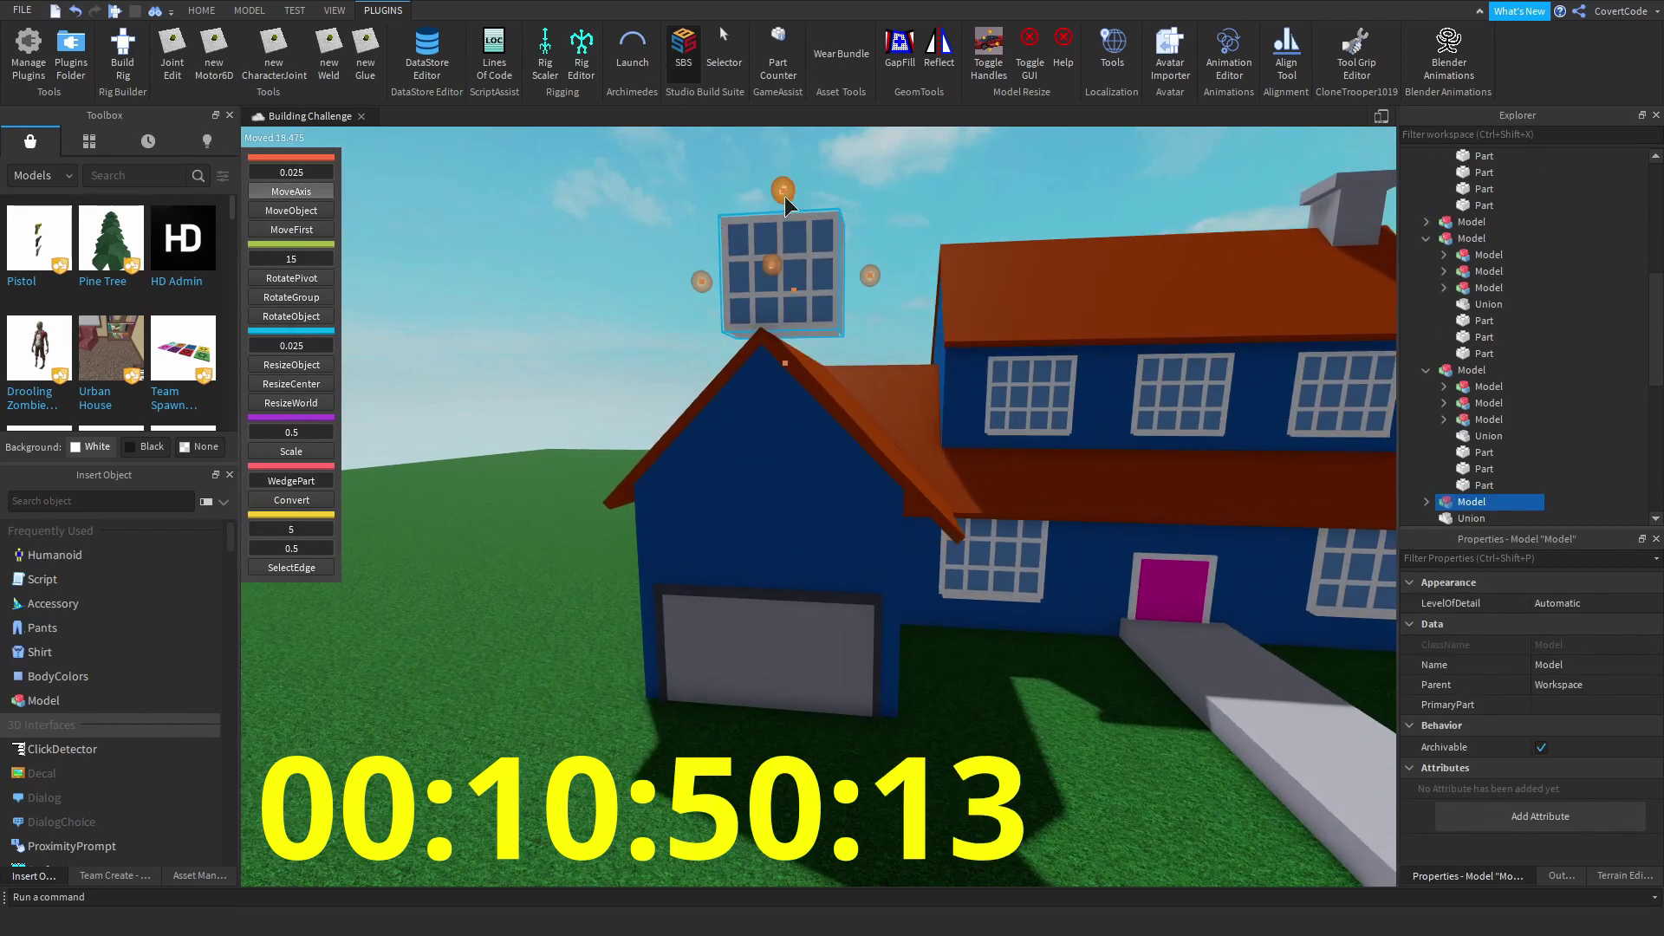
- Position the copied window against the gable wall, centred beneath the roof peak and above the garage door
{"action": "mouse_move", "coordinate": [761, 482]}
{"action": "left_mouse_down"}
{"action": "mouse_move", "coordinate": [723, 513]}
{"action": "mouse_move", "coordinate": [749, 501]}
{"action": "left_mouse_up"}
{"action": "middle_click_drag", "start_coordinate": [749, 502], "coordinate": [811, 513]}
{"action": "left_click_drag", "start_coordinate": [881, 491], "coordinate": [875, 487]}
{"action": "scroll", "coordinate": [893, 495], "scroll_direction": "down", "scroll_amount": 3}
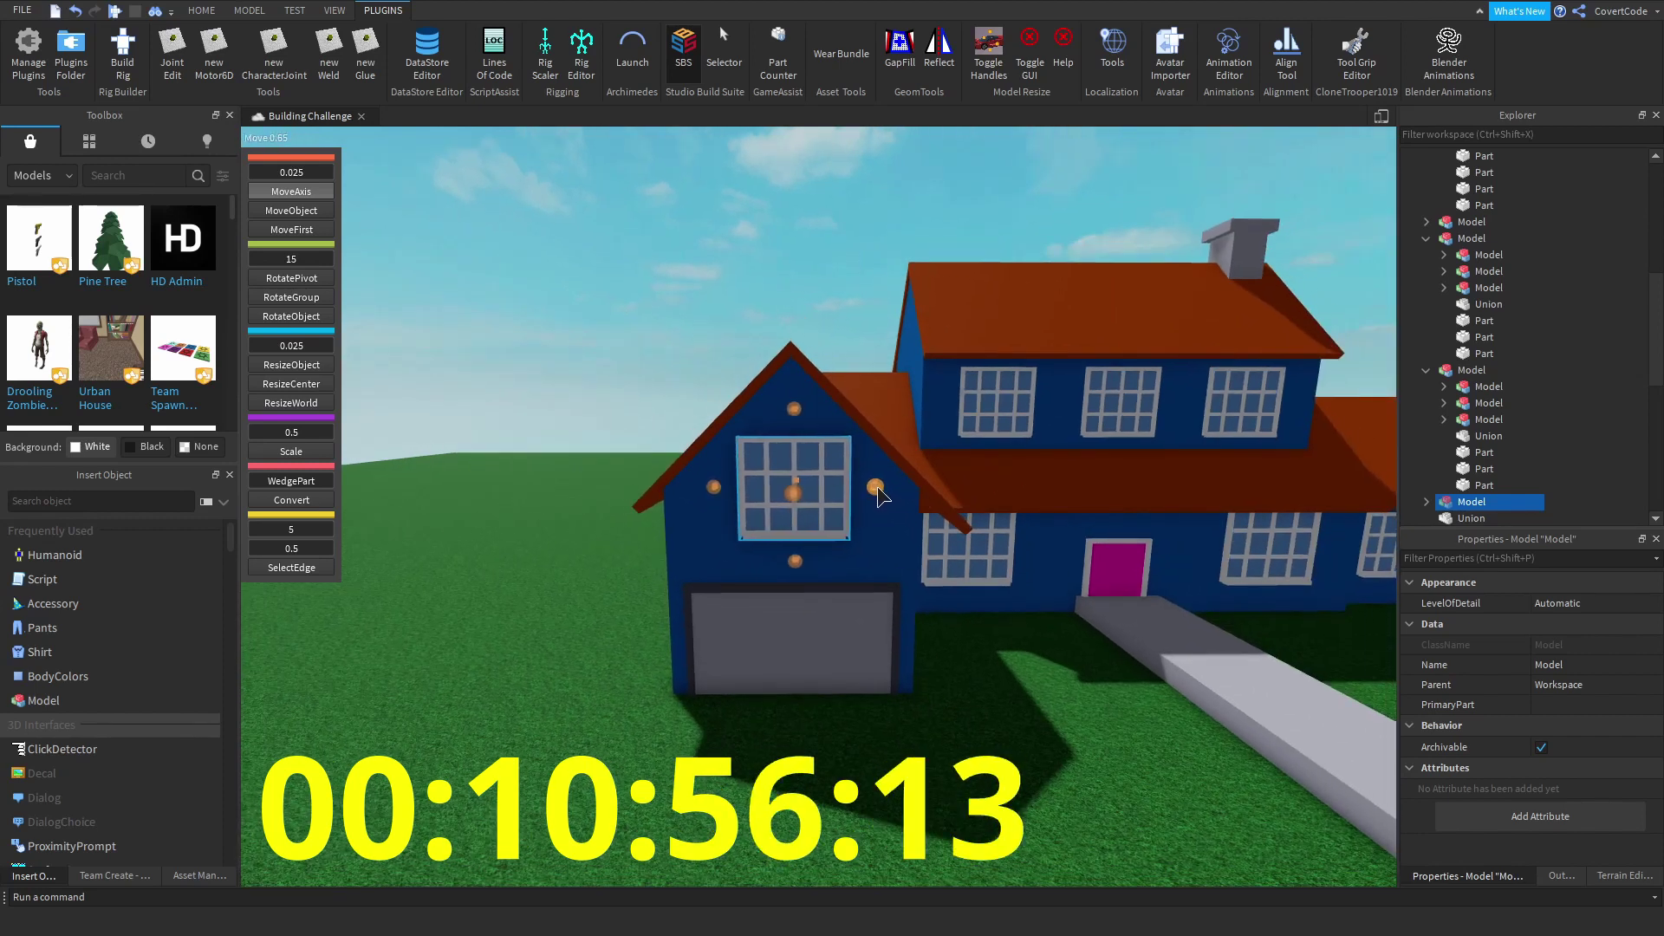
{"action": "scroll", "coordinate": [880, 495], "scroll_direction": "down", "scroll_amount": 5}
{"action": "right_click_drag", "start_coordinate": [859, 271], "coordinate": [818, 434]}
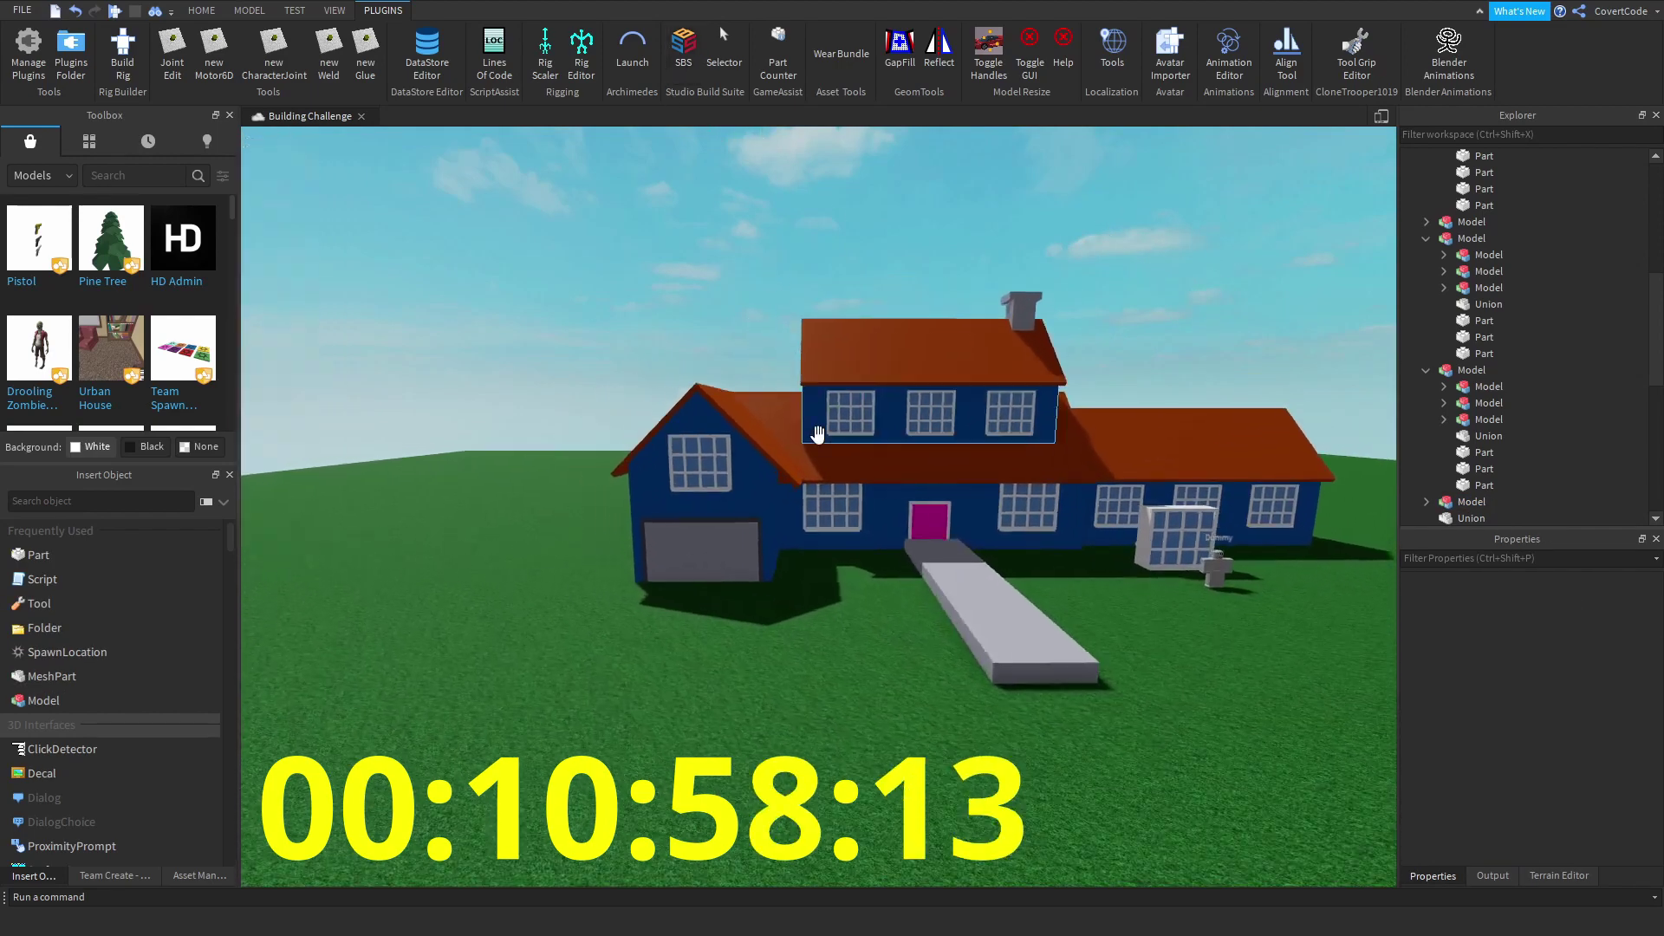
- Duplicate the Fossil garage-door panel and move the copy down until its upper edge sits between the window and the door frame
{"action": "scroll", "coordinate": [817, 433], "scroll_direction": "up", "scroll_amount": 8}
{"action": "left_click", "coordinate": [836, 546]}
{"action": "key", "text": "e"}
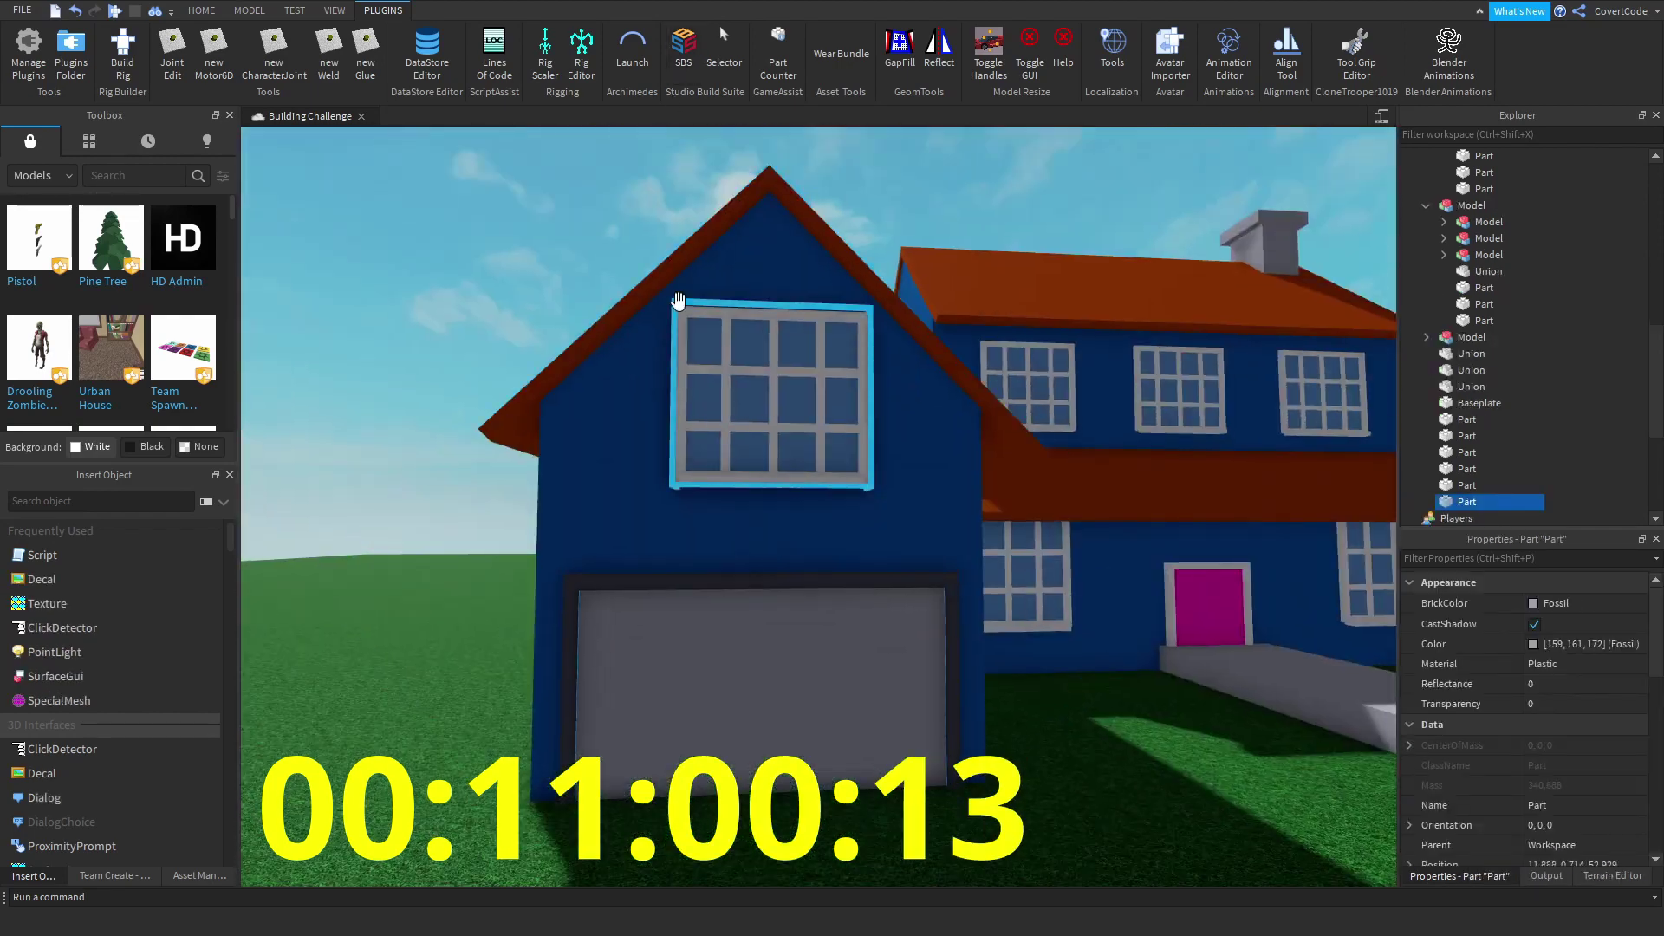
{"action": "left_click_drag", "start_coordinate": [679, 300], "coordinate": [357, 179]}
{"action": "scroll", "coordinate": [780, 225], "scroll_direction": "down", "scroll_amount": 5}
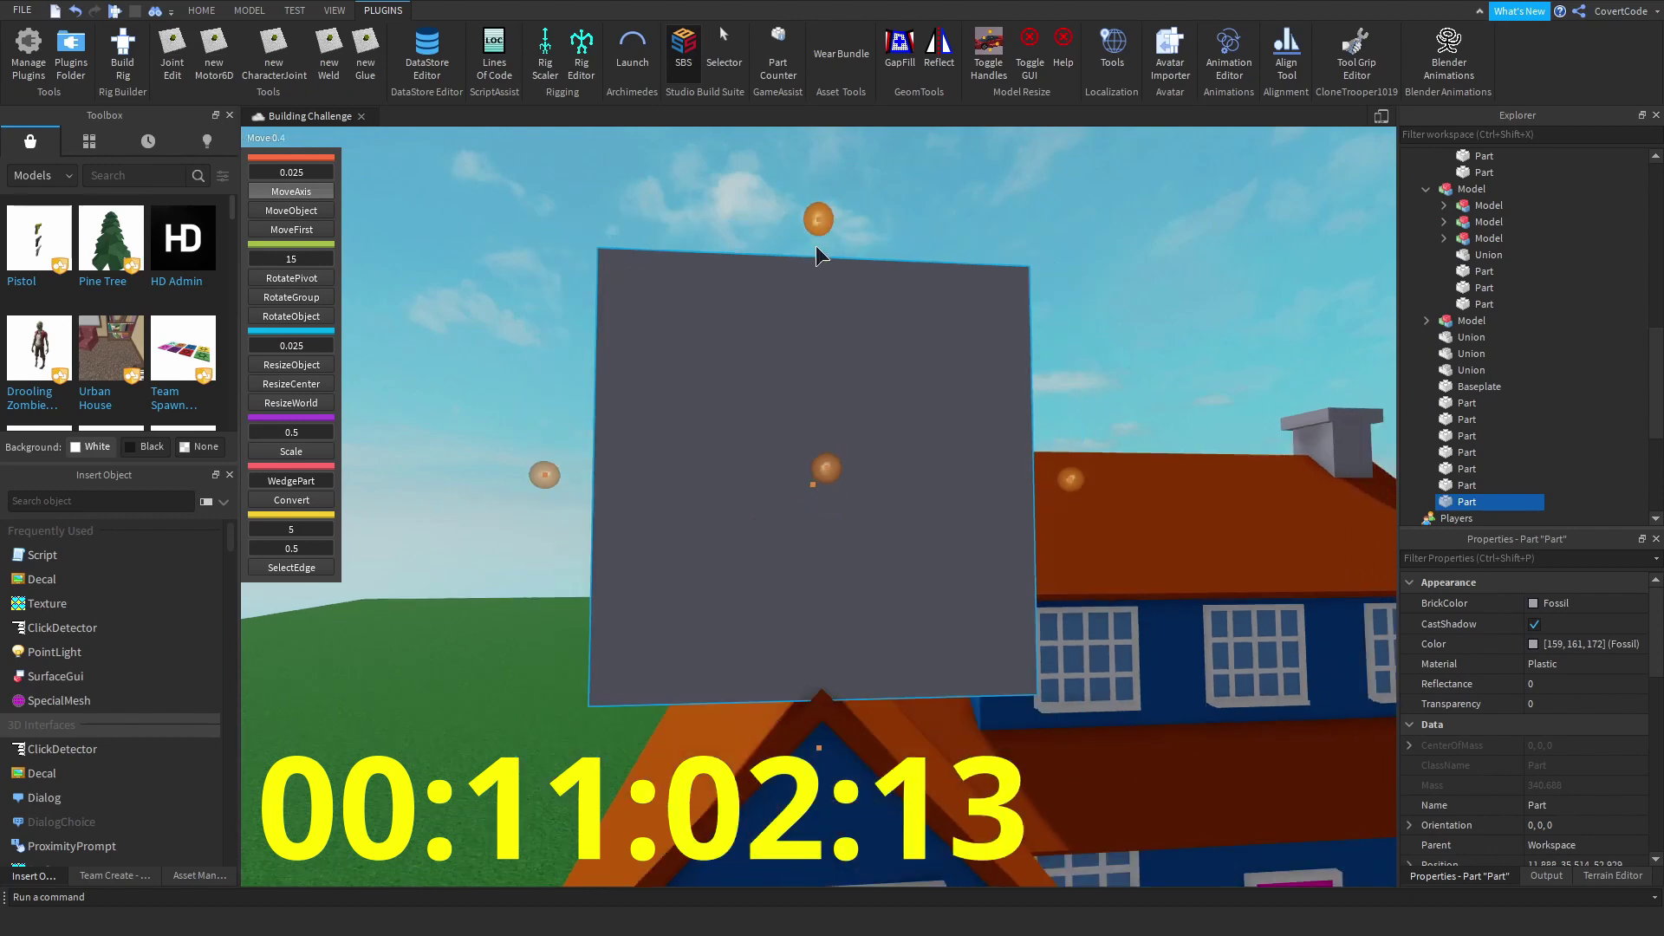
{"action": "key", "text": "ctrl+z"}
{"action": "scroll", "coordinate": [762, 396], "scroll_direction": "up", "scroll_amount": 6}
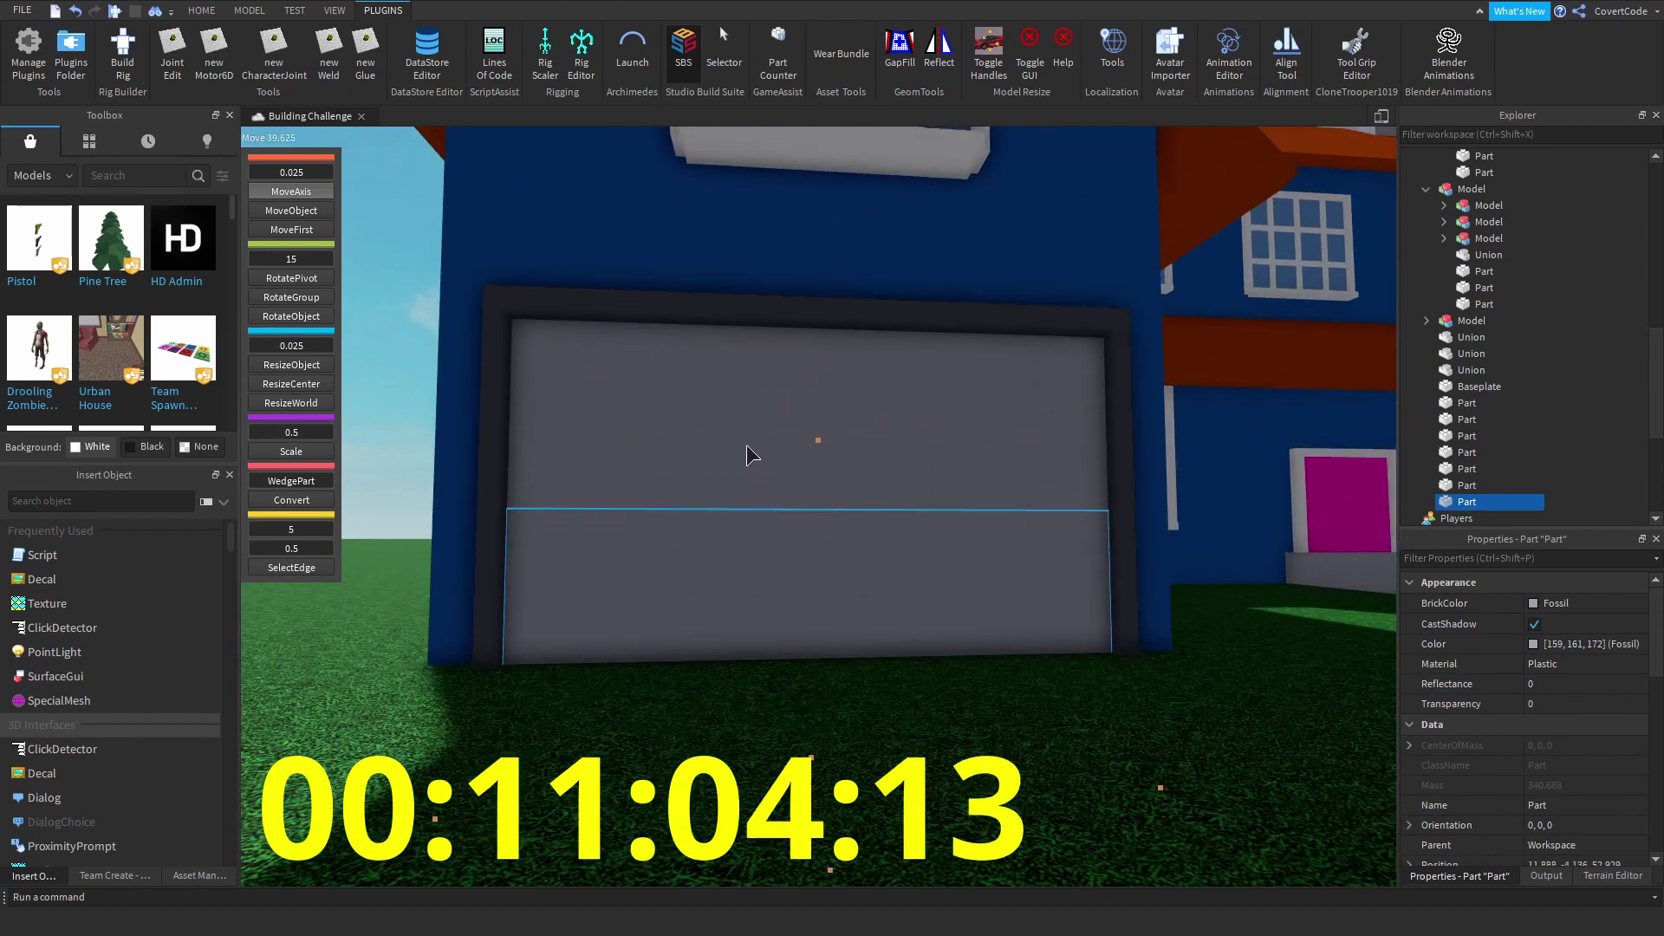
{"action": "scroll", "coordinate": [746, 445], "scroll_direction": "down", "scroll_amount": 5}
{"action": "key", "text": "ctrl+y"}
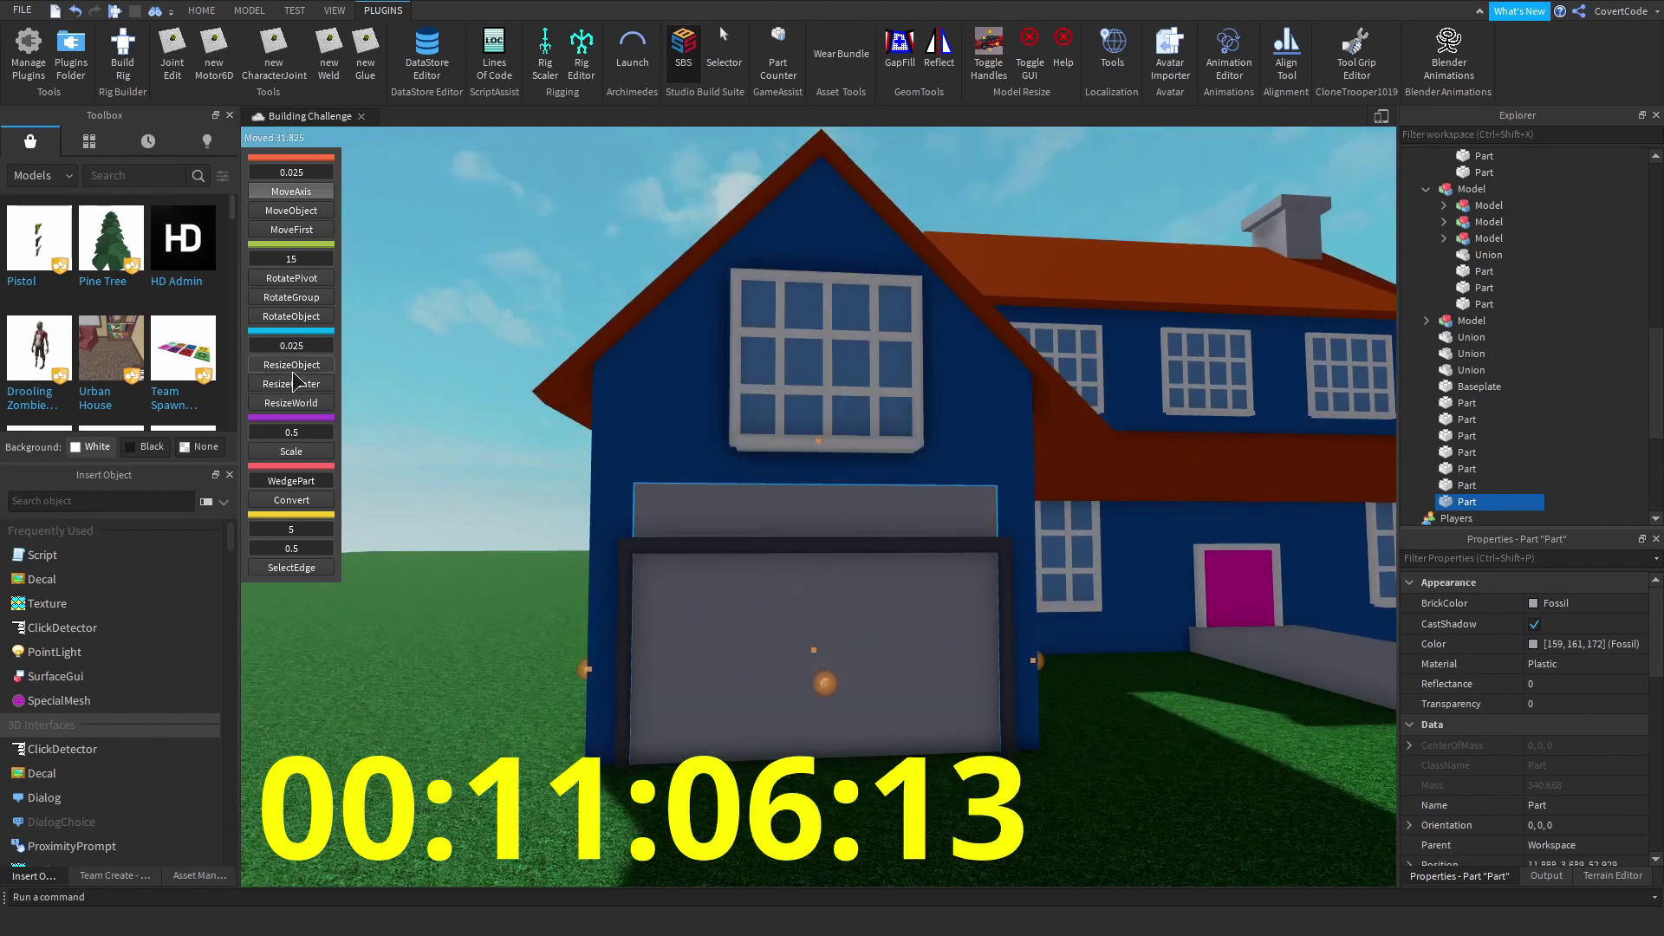
- Resize the copied panel to 1.931, 1.983, 1.846 above the garage door and change its shape from a block to a round one
{"action": "scroll", "coordinate": [763, 763], "scroll_direction": "down", "scroll_amount": 3}
{"action": "scroll", "coordinate": [788, 412], "scroll_direction": "up", "scroll_amount": 3}
{"action": "left_click_drag", "start_coordinate": [806, 680], "coordinate": [795, 441]}
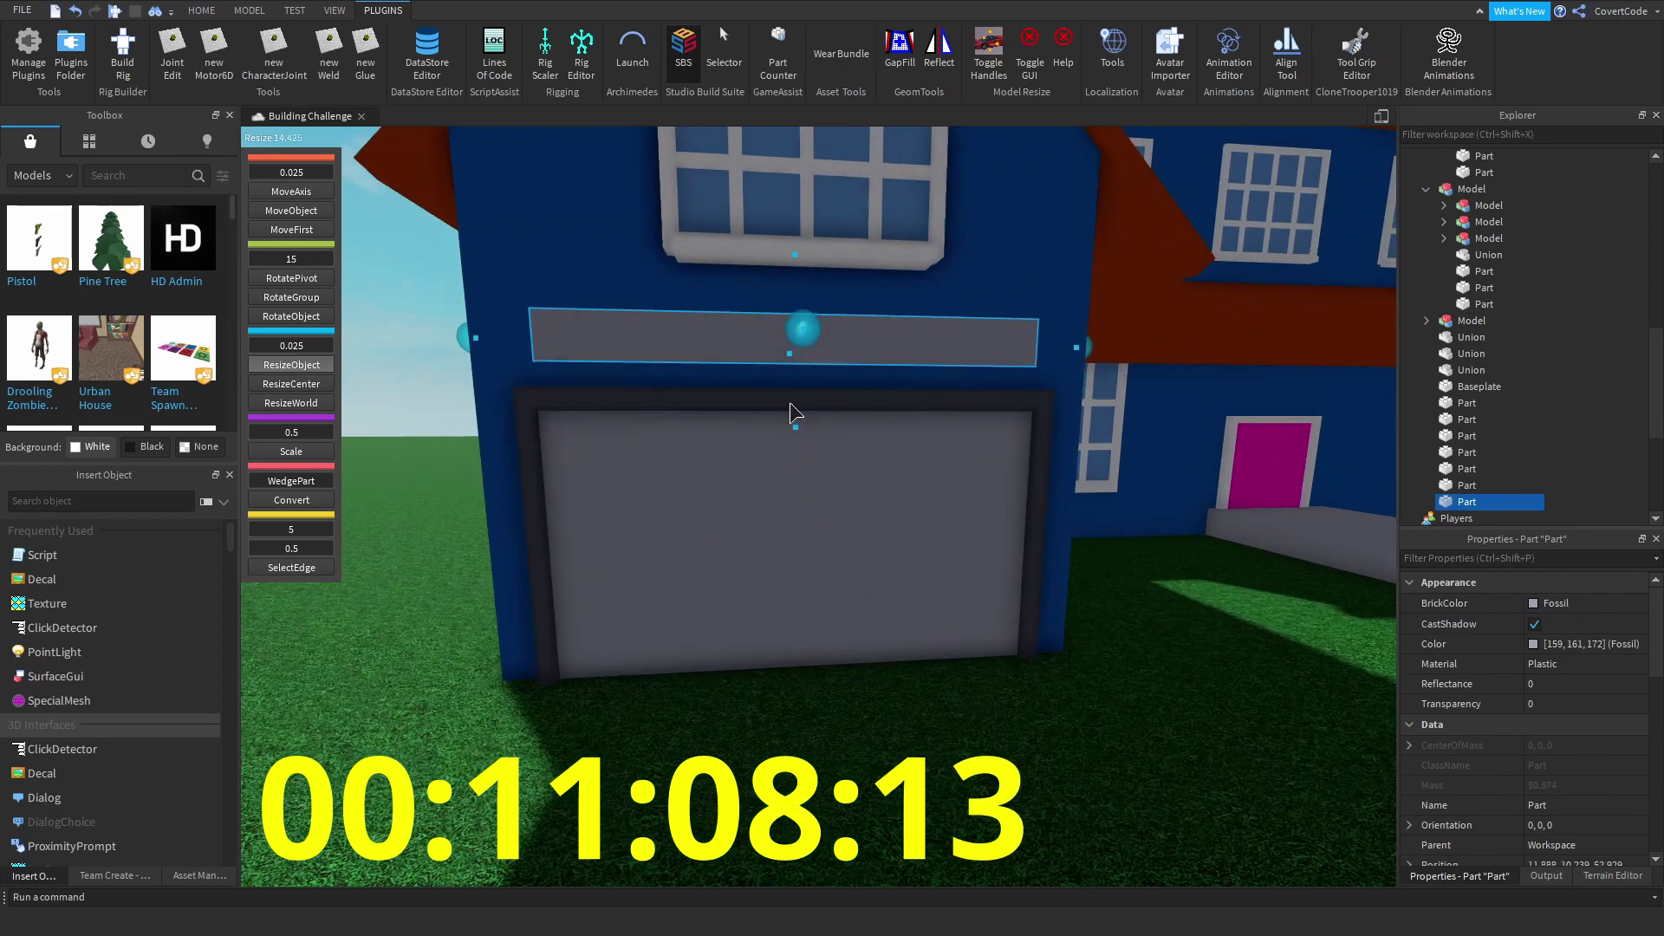
{"action": "left_click_drag", "start_coordinate": [475, 345], "coordinate": [715, 394]}
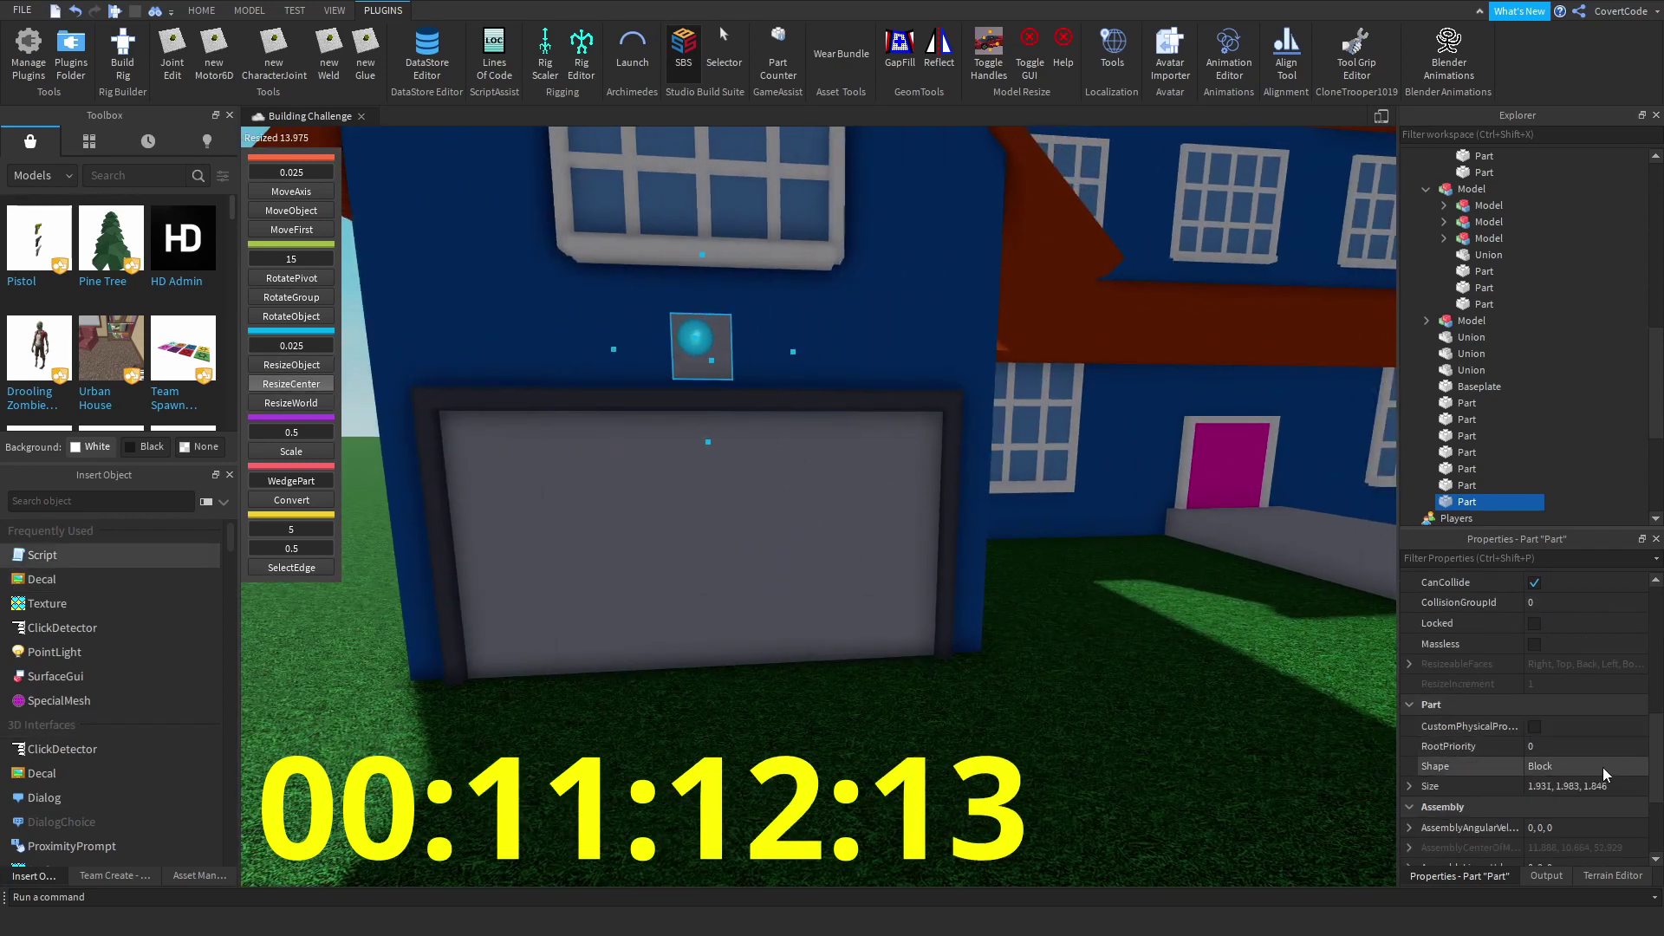
{"action": "scroll", "coordinate": [1022, 691], "scroll_direction": "down", "scroll_amount": 10}
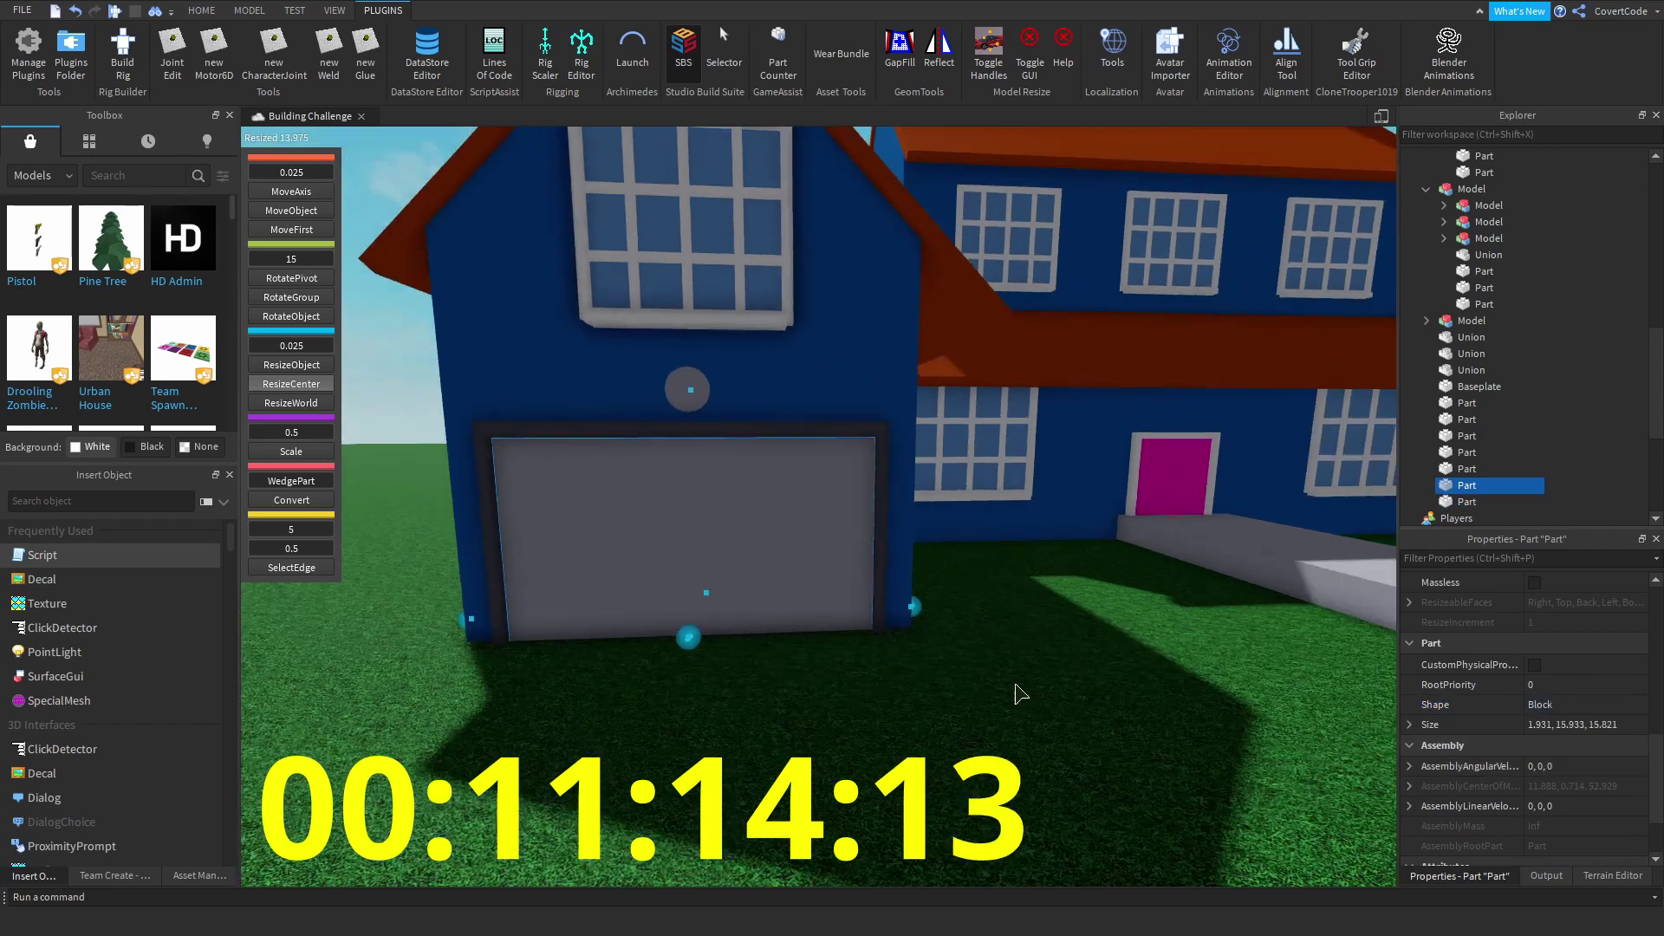
{"action": "left_click", "coordinate": [957, 711]}
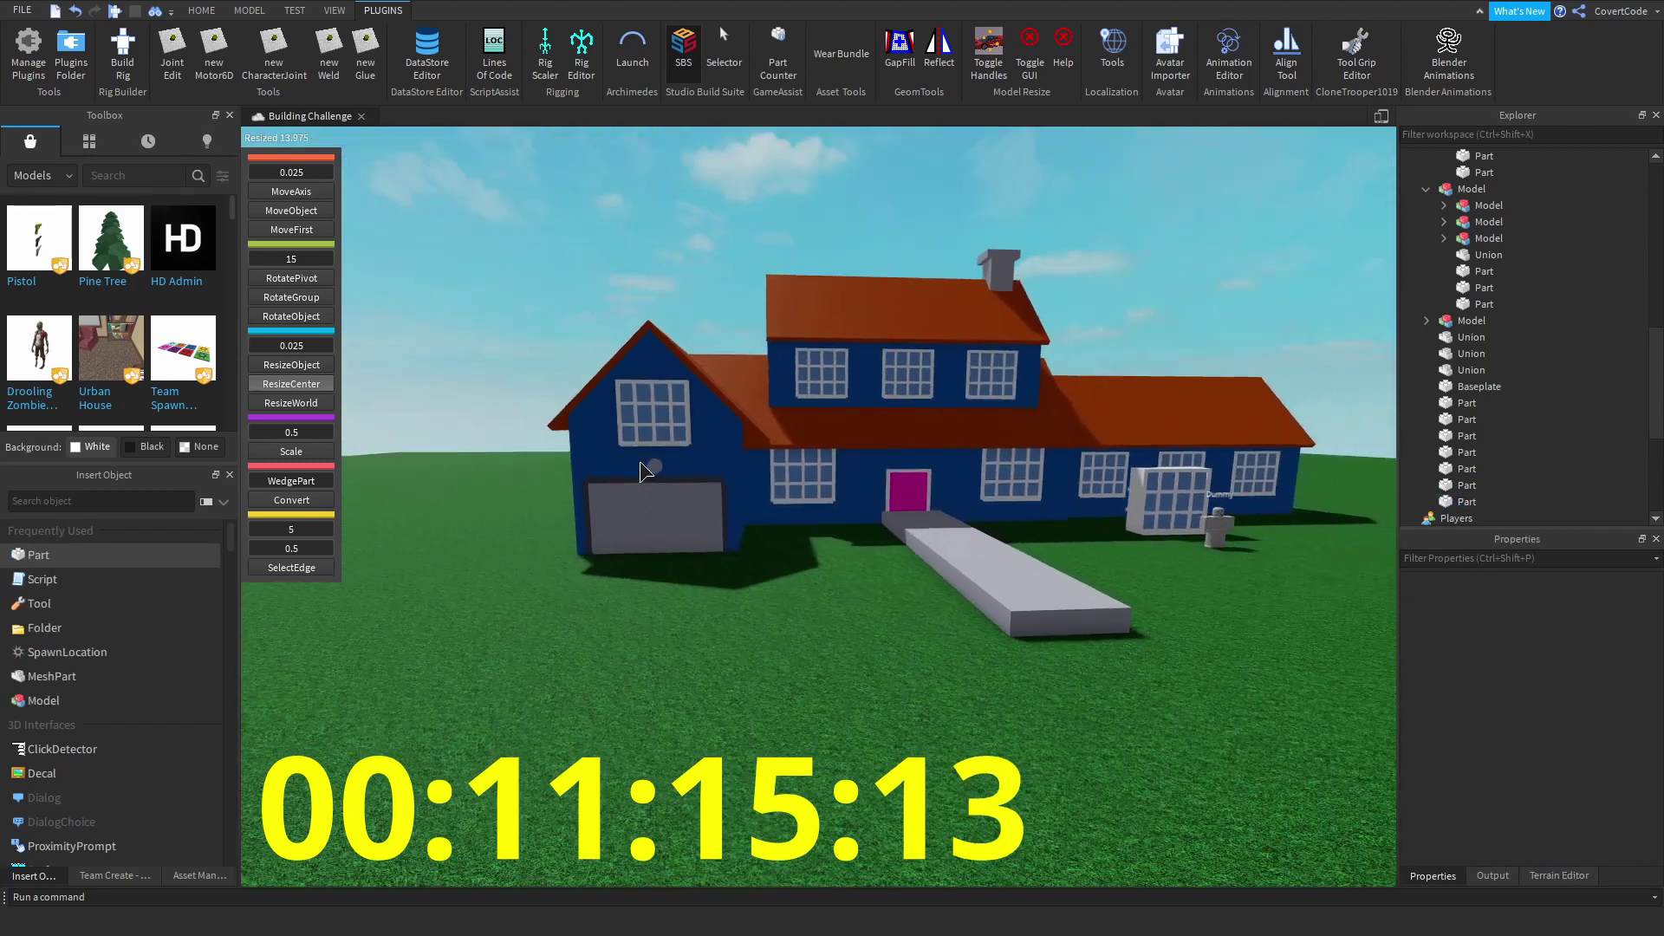
- Recolour the round lamp above the garage door a lighter grey
{"action": "left_click", "coordinate": [646, 471]}
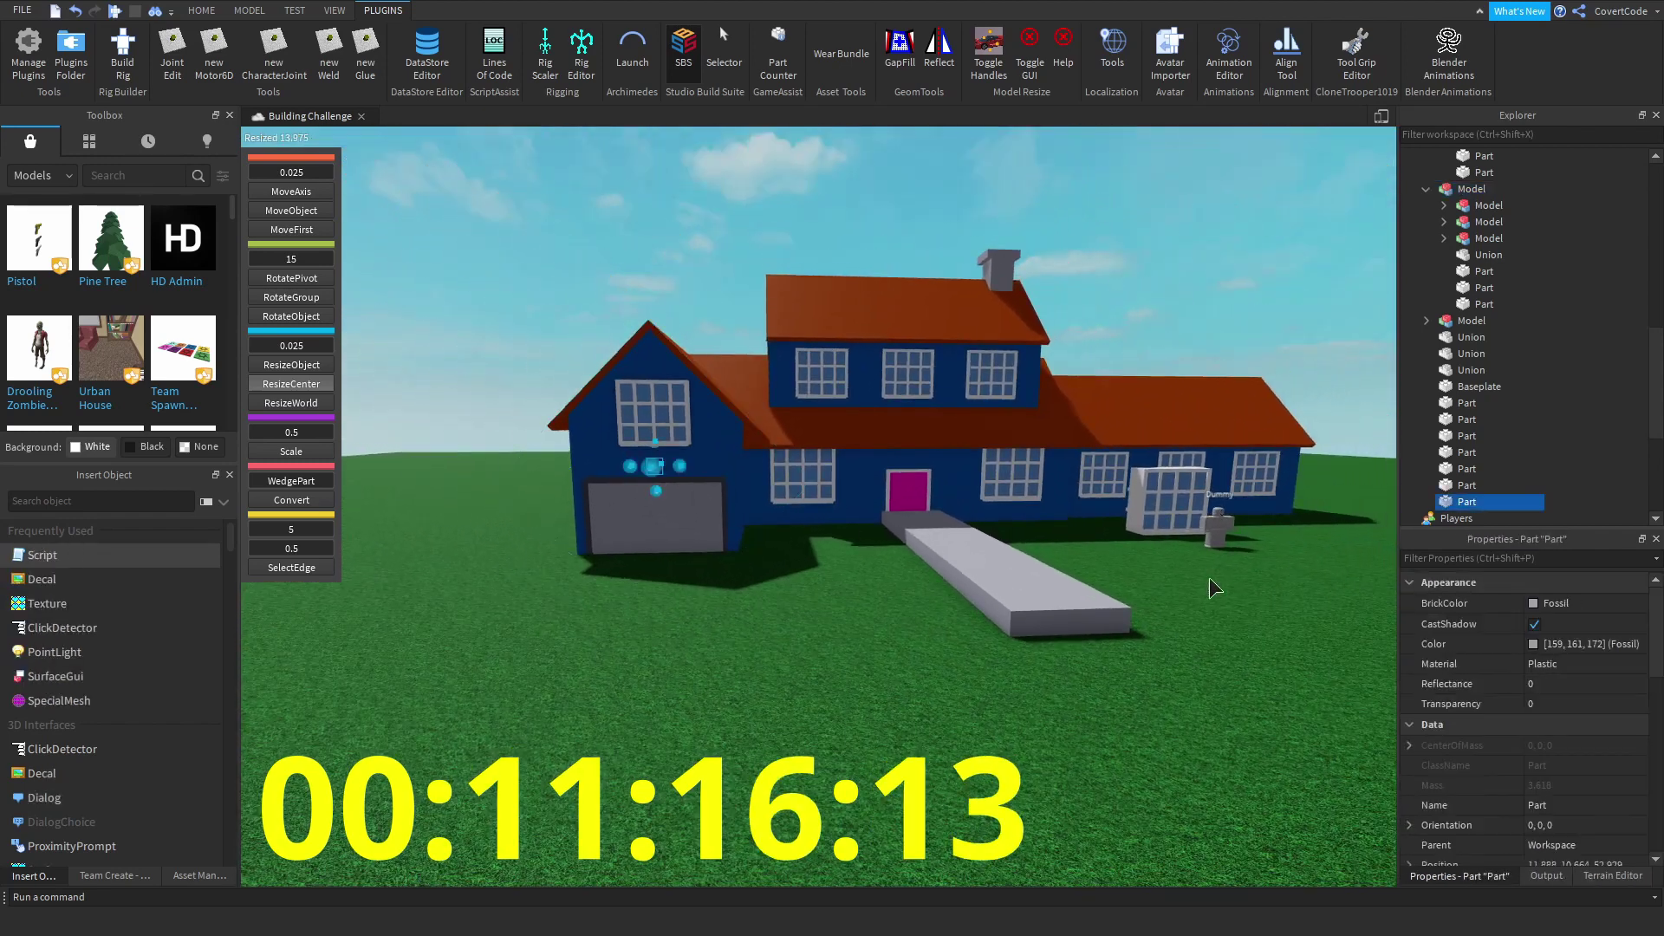
{"action": "left_click", "coordinate": [1558, 628]}
{"action": "left_click", "coordinate": [1589, 882]}
- Lower the front-door path slab by about 1.75 studs so it lies almost level with the grass
{"action": "left_click", "coordinate": [997, 581]}
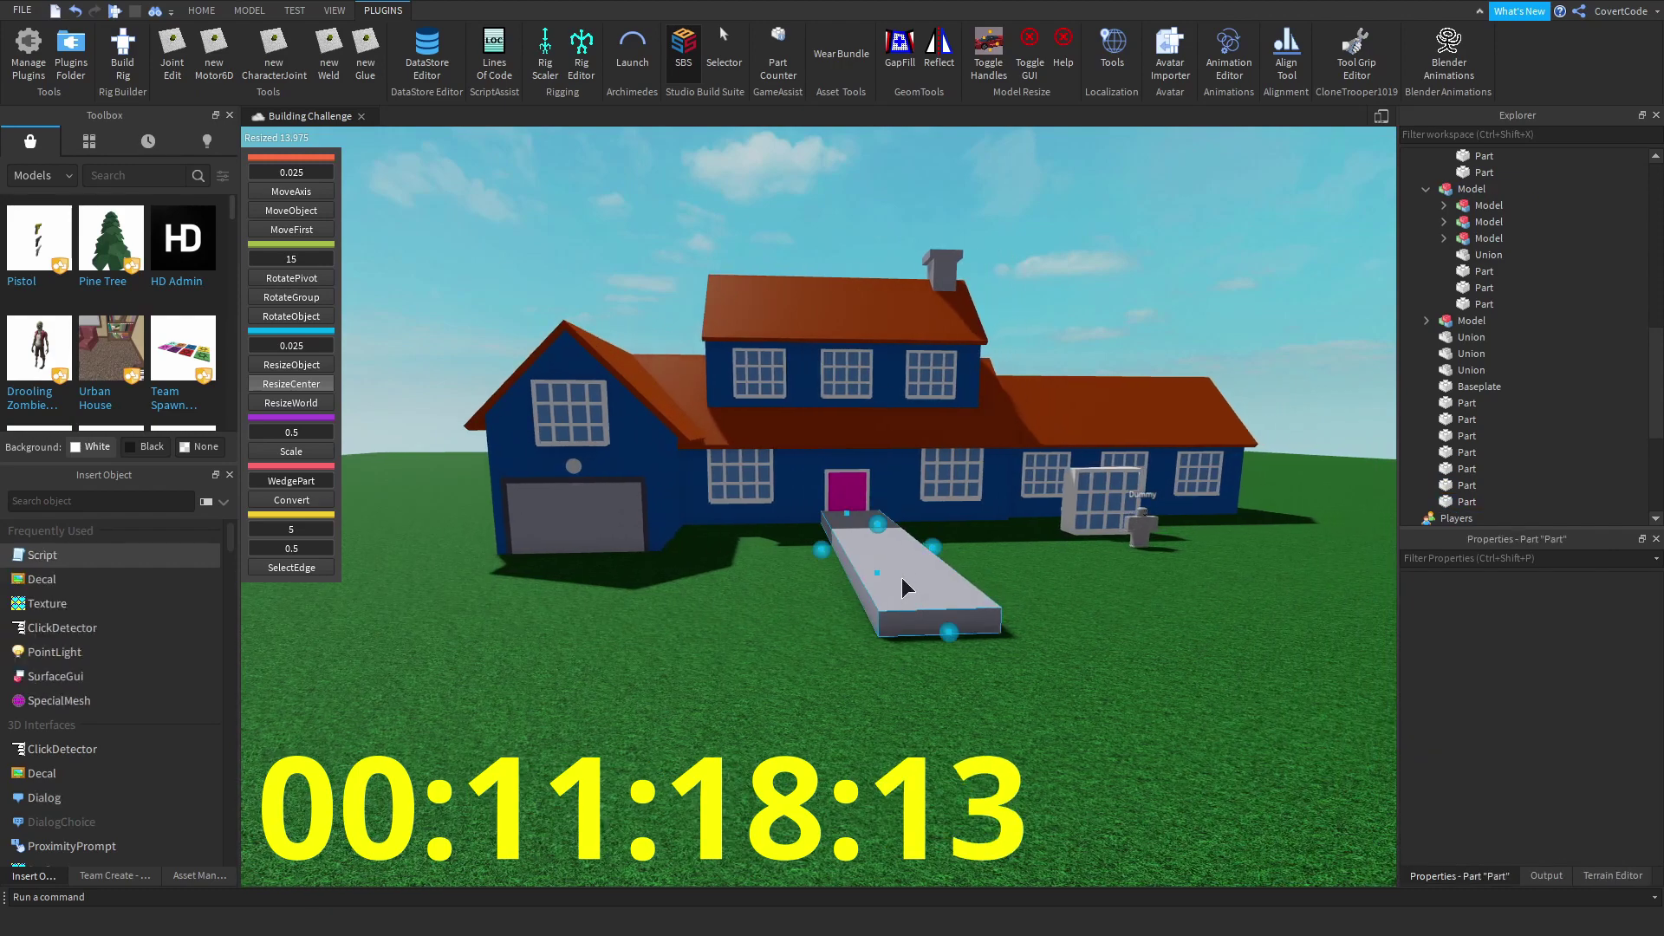
{"action": "key", "text": "f"}
{"action": "key", "text": "m"}
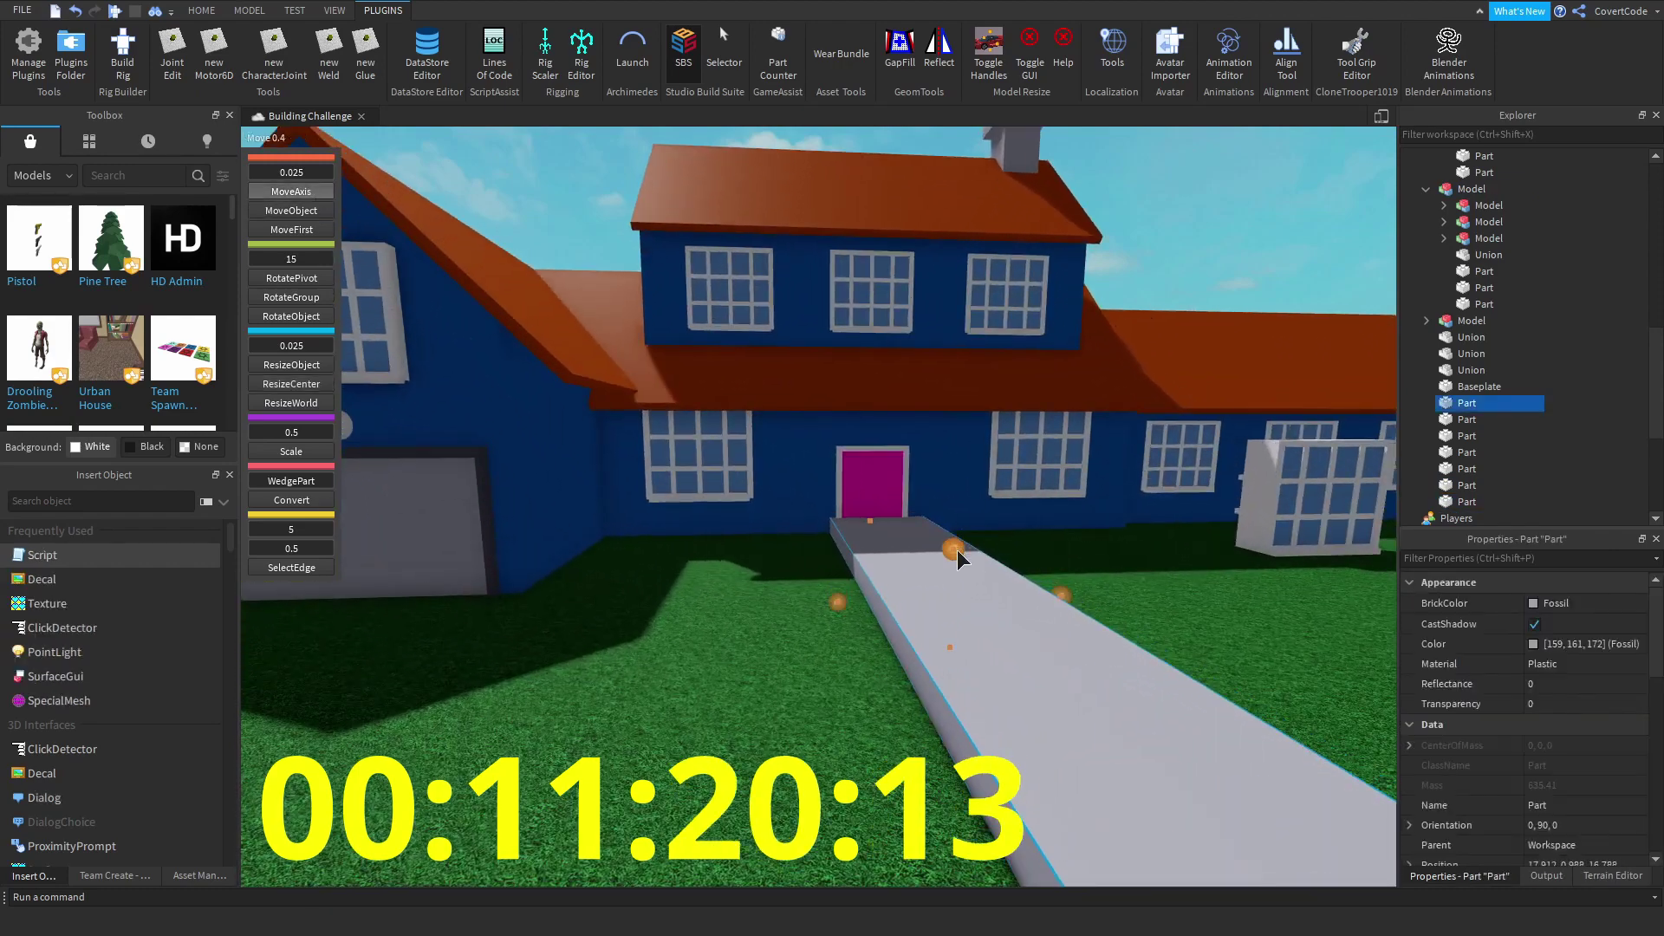
{"action": "left_click_drag", "start_coordinate": [957, 550], "coordinate": [954, 569]}
{"action": "scroll", "coordinate": [820, 594], "scroll_direction": "down", "scroll_amount": 5}
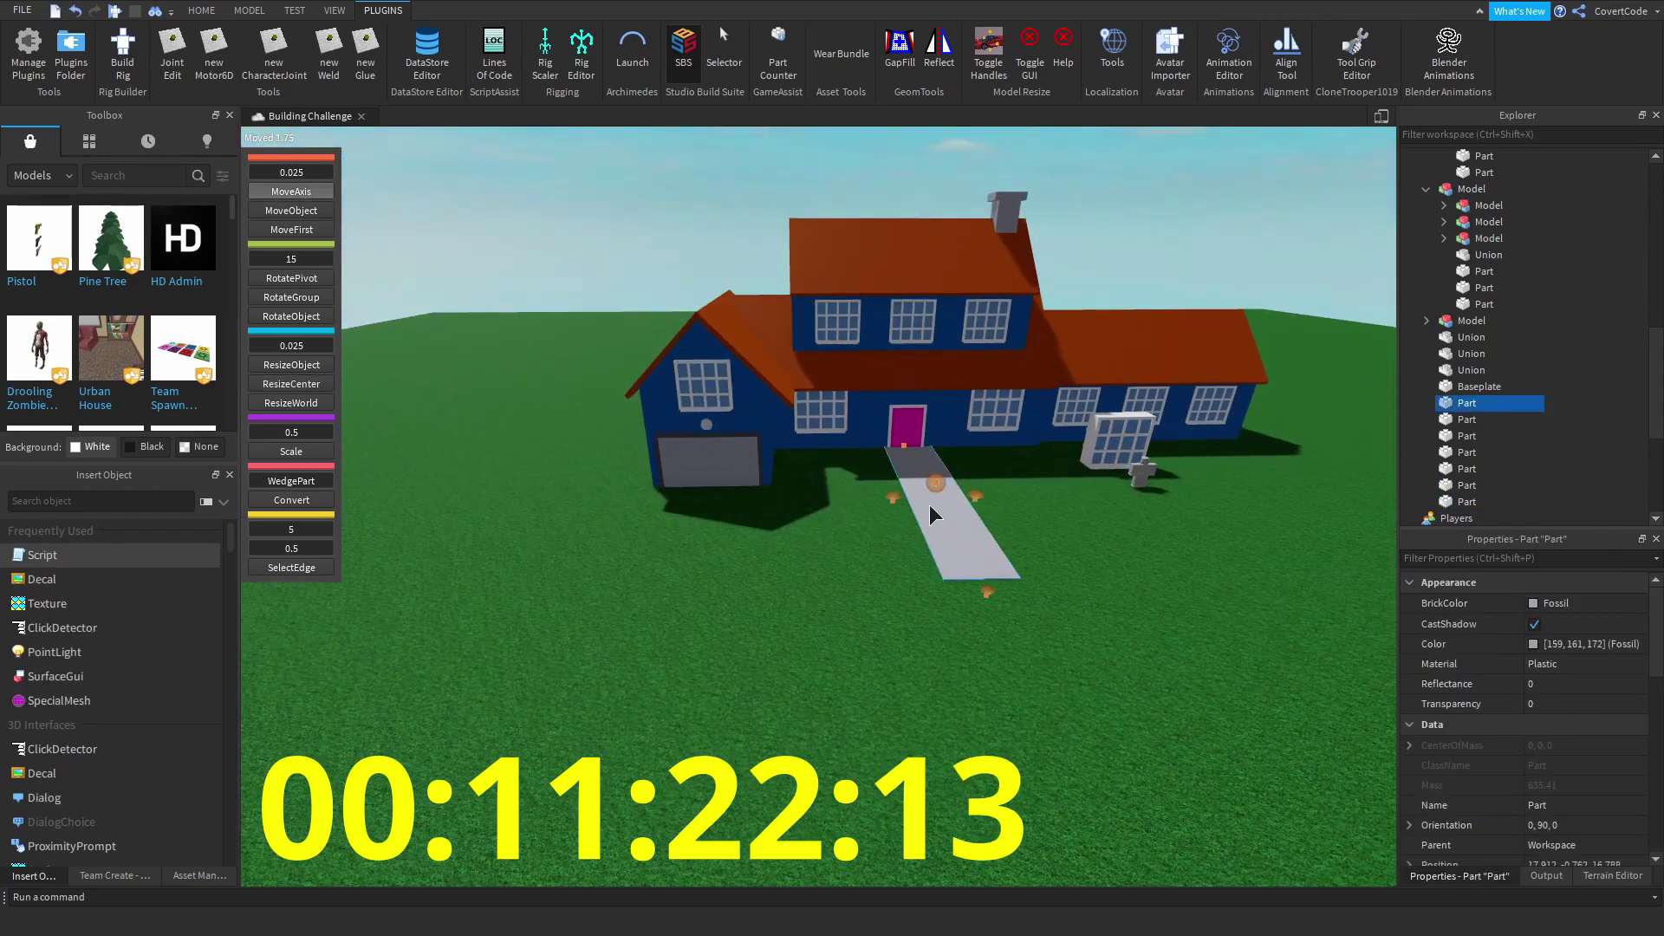
- Duplicate the front-door path and place the copy slightly higher, in front of the garage door
{"action": "key", "text": "ctrl+d"}
{"action": "key", "text": "ctrl+r"}
{"action": "scroll", "coordinate": [919, 459], "scroll_direction": "up", "scroll_amount": 5}
{"action": "left_click_drag", "start_coordinate": [794, 367], "coordinate": [788, 366]}
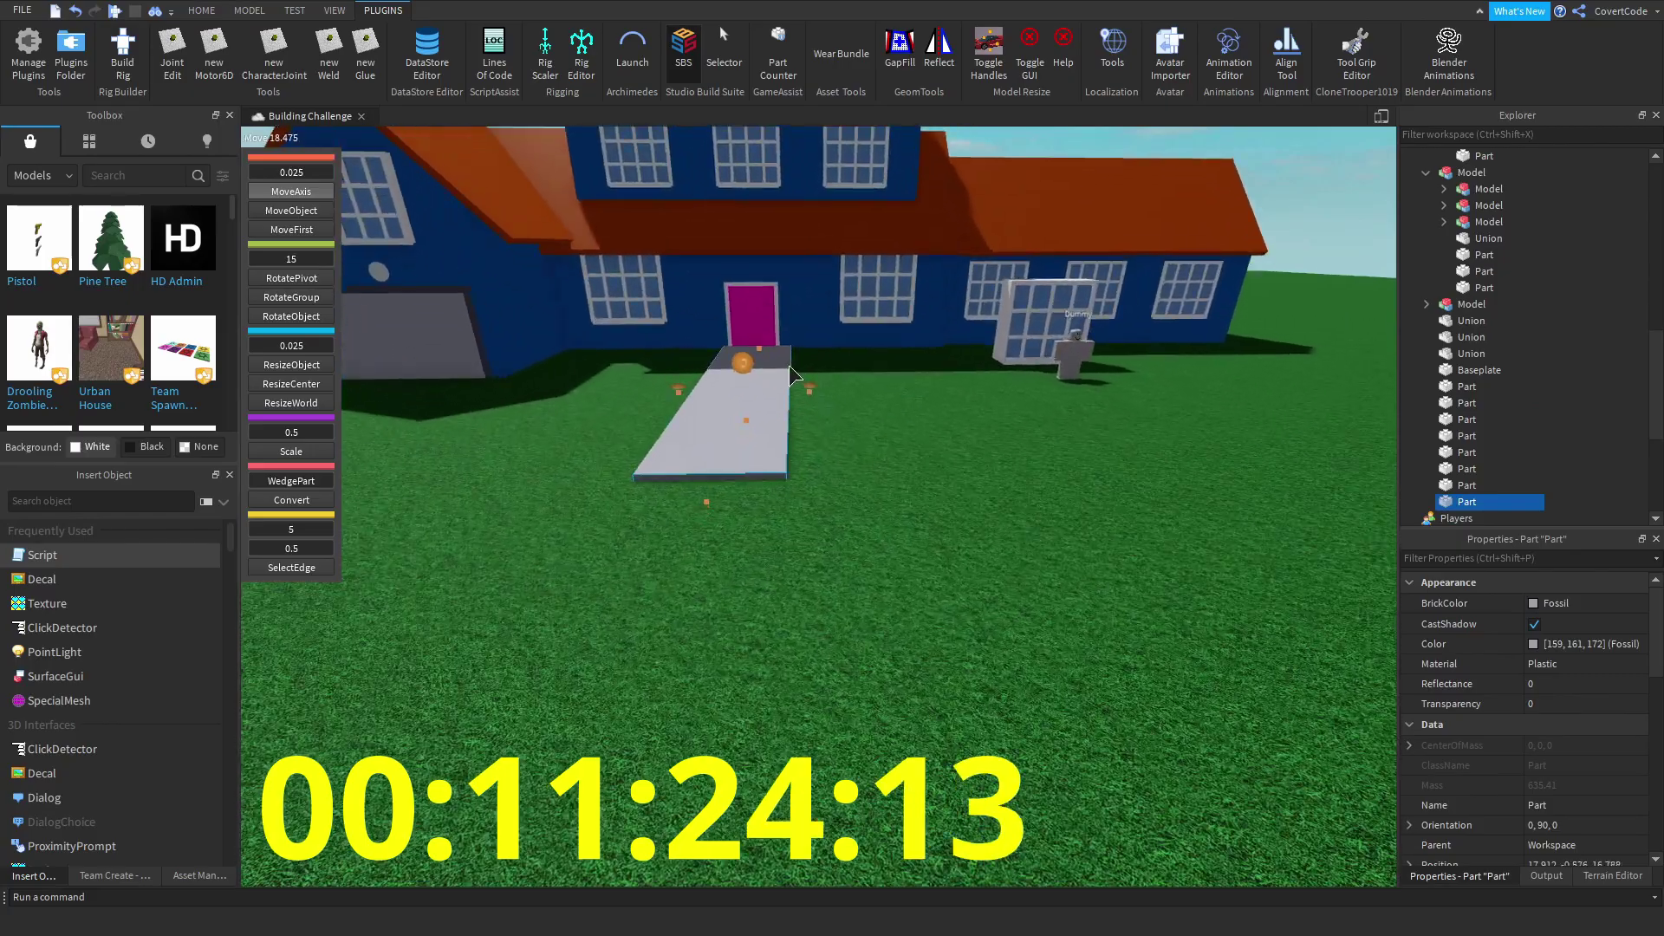
{"action": "key", "text": "a"}
{"action": "left_click_drag", "start_coordinate": [903, 387], "coordinate": [836, 495]}
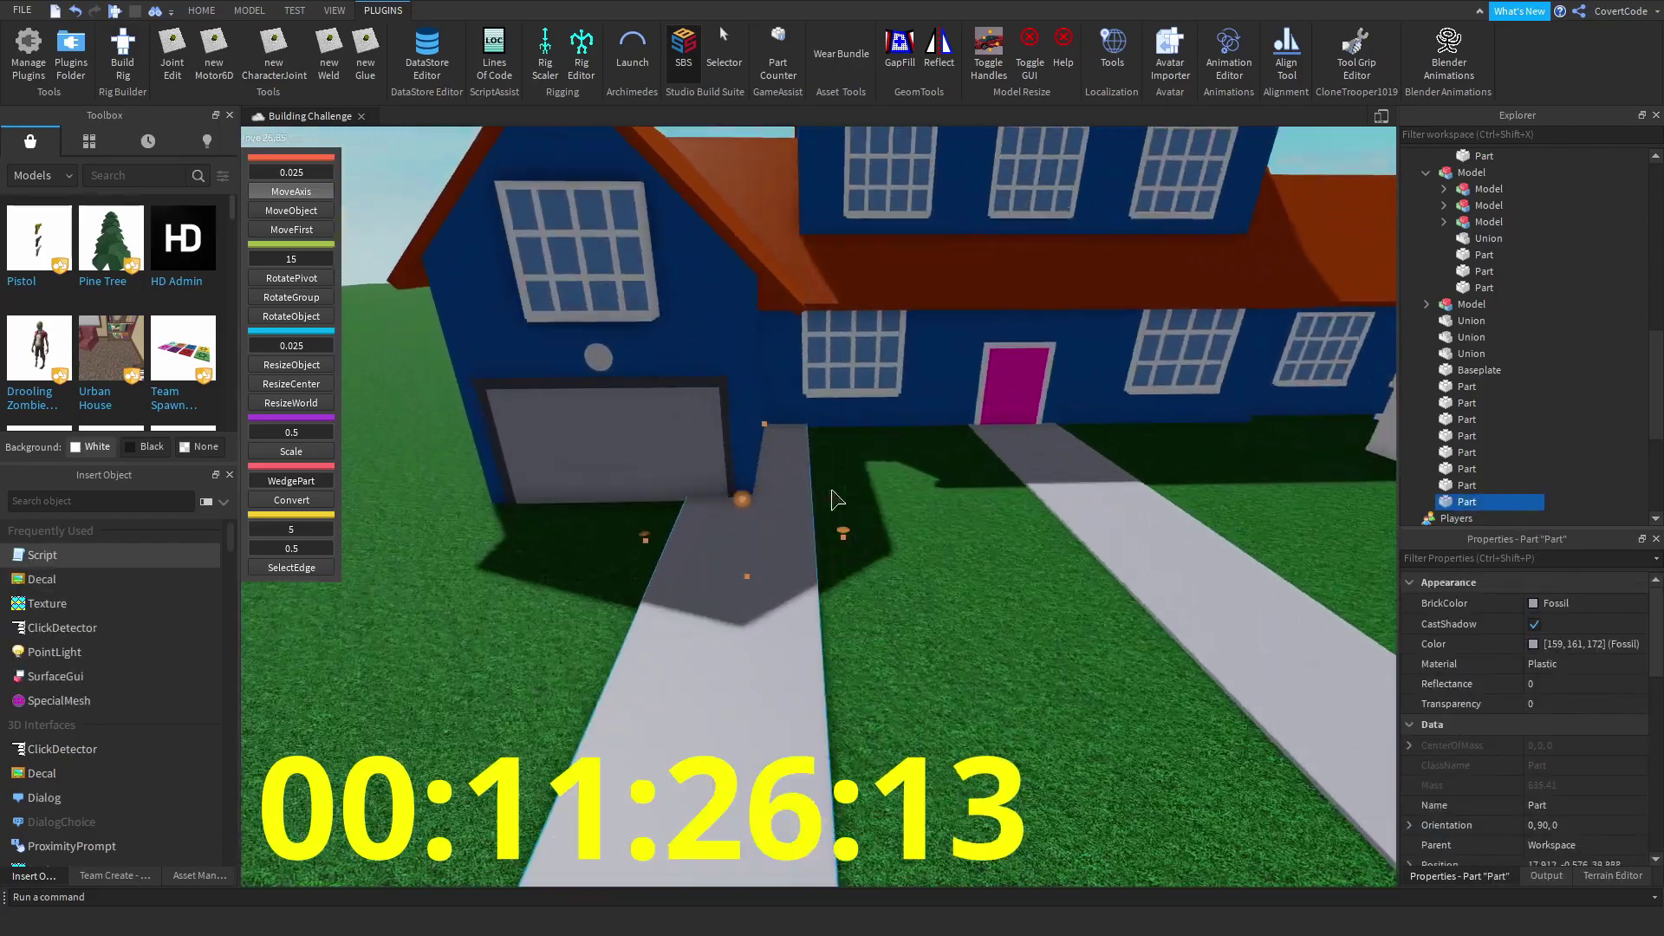
- Widen the copied slab sideways by about 8.6 studs into a driveway spanning the full garage door
{"action": "key", "text": "w"}
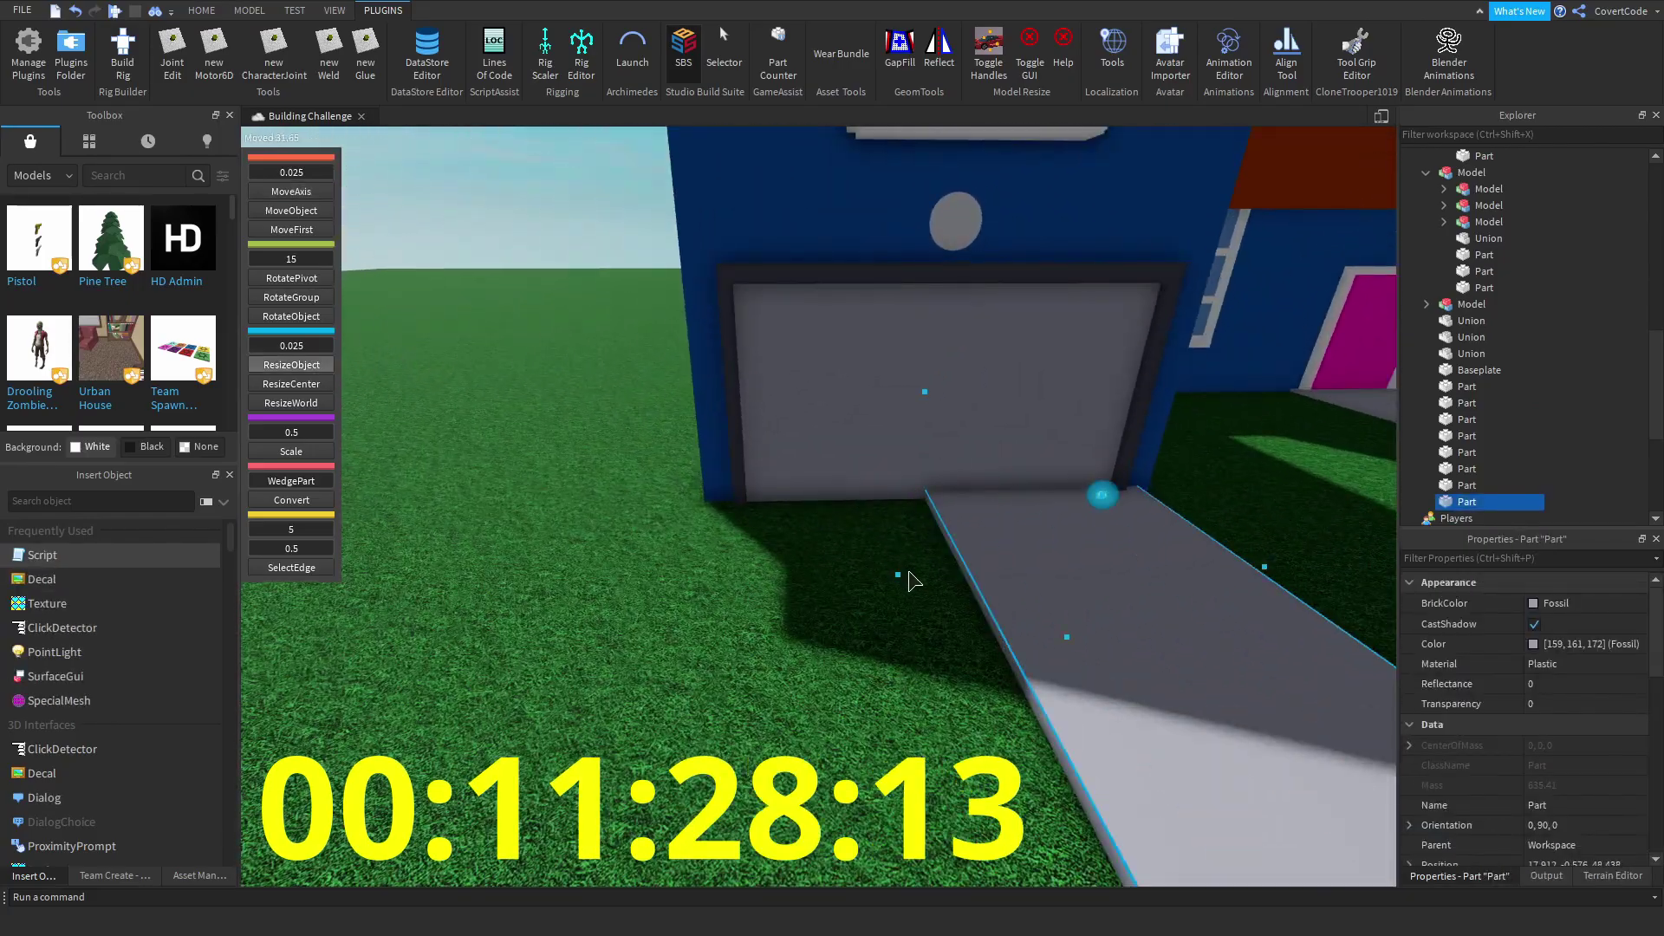
{"action": "key", "text": "a"}
{"action": "left_click_drag", "start_coordinate": [910, 598], "coordinate": [895, 617]}
{"action": "scroll", "coordinate": [914, 621], "scroll_direction": "down", "scroll_amount": 5}
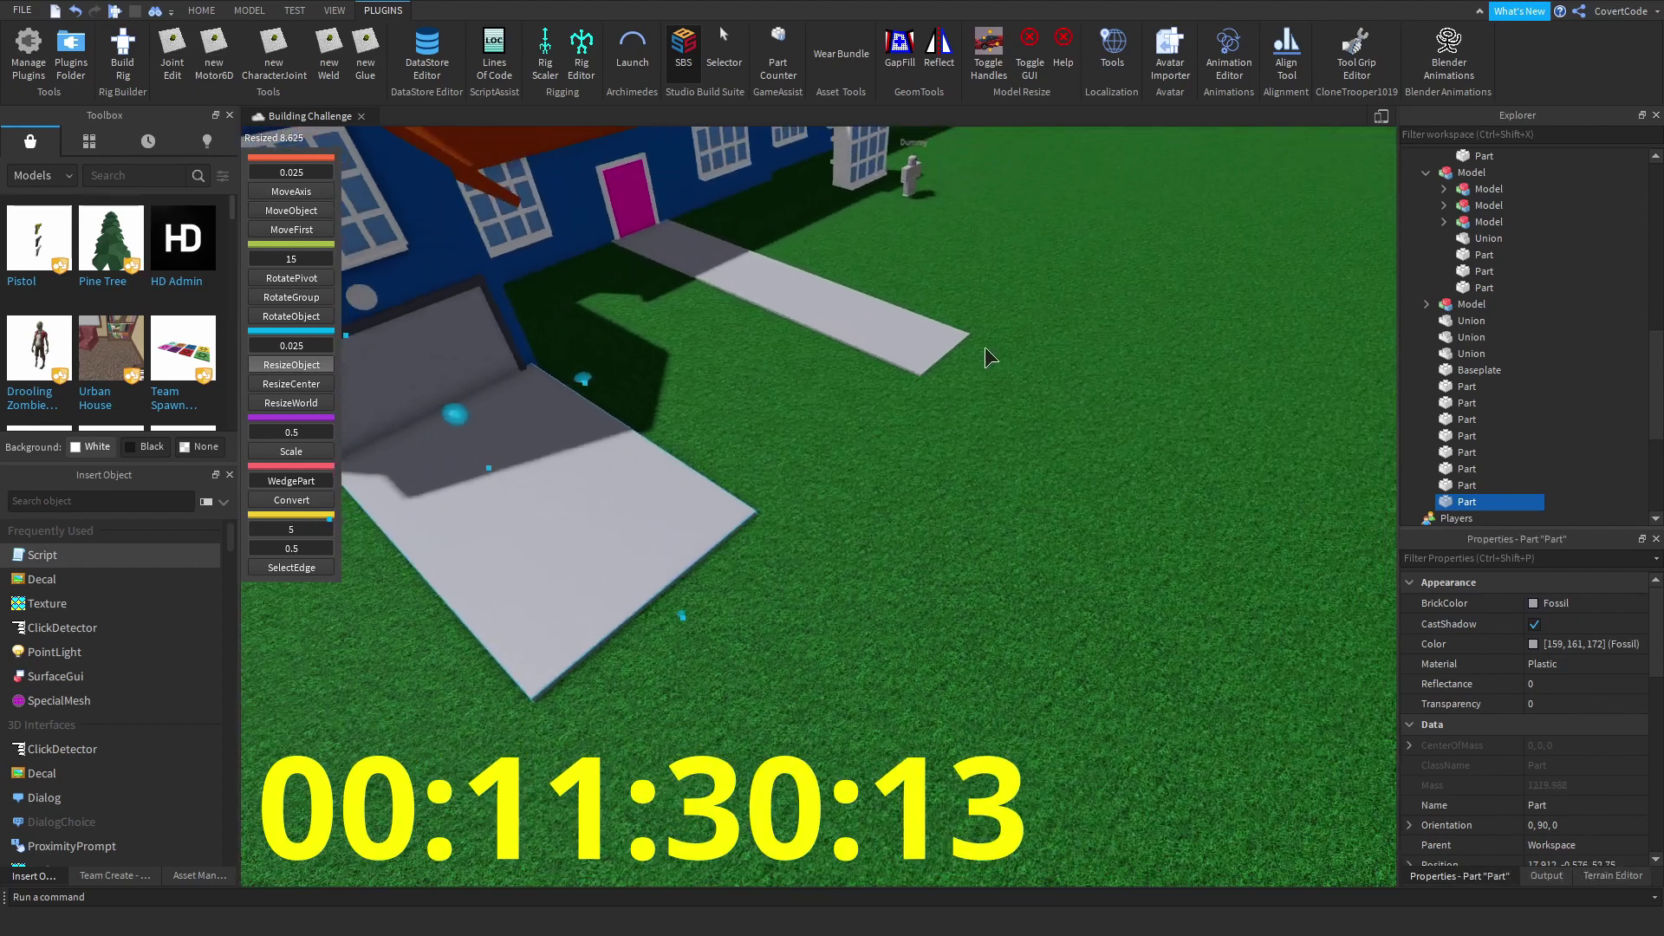
- Generate a crosswise path from the front path's outer end to the driveway using Archimedes with the x² axis, angle 90 and inverted axis
{"action": "left_click", "coordinate": [945, 341]}
{"action": "left_click", "coordinate": [632, 50]}
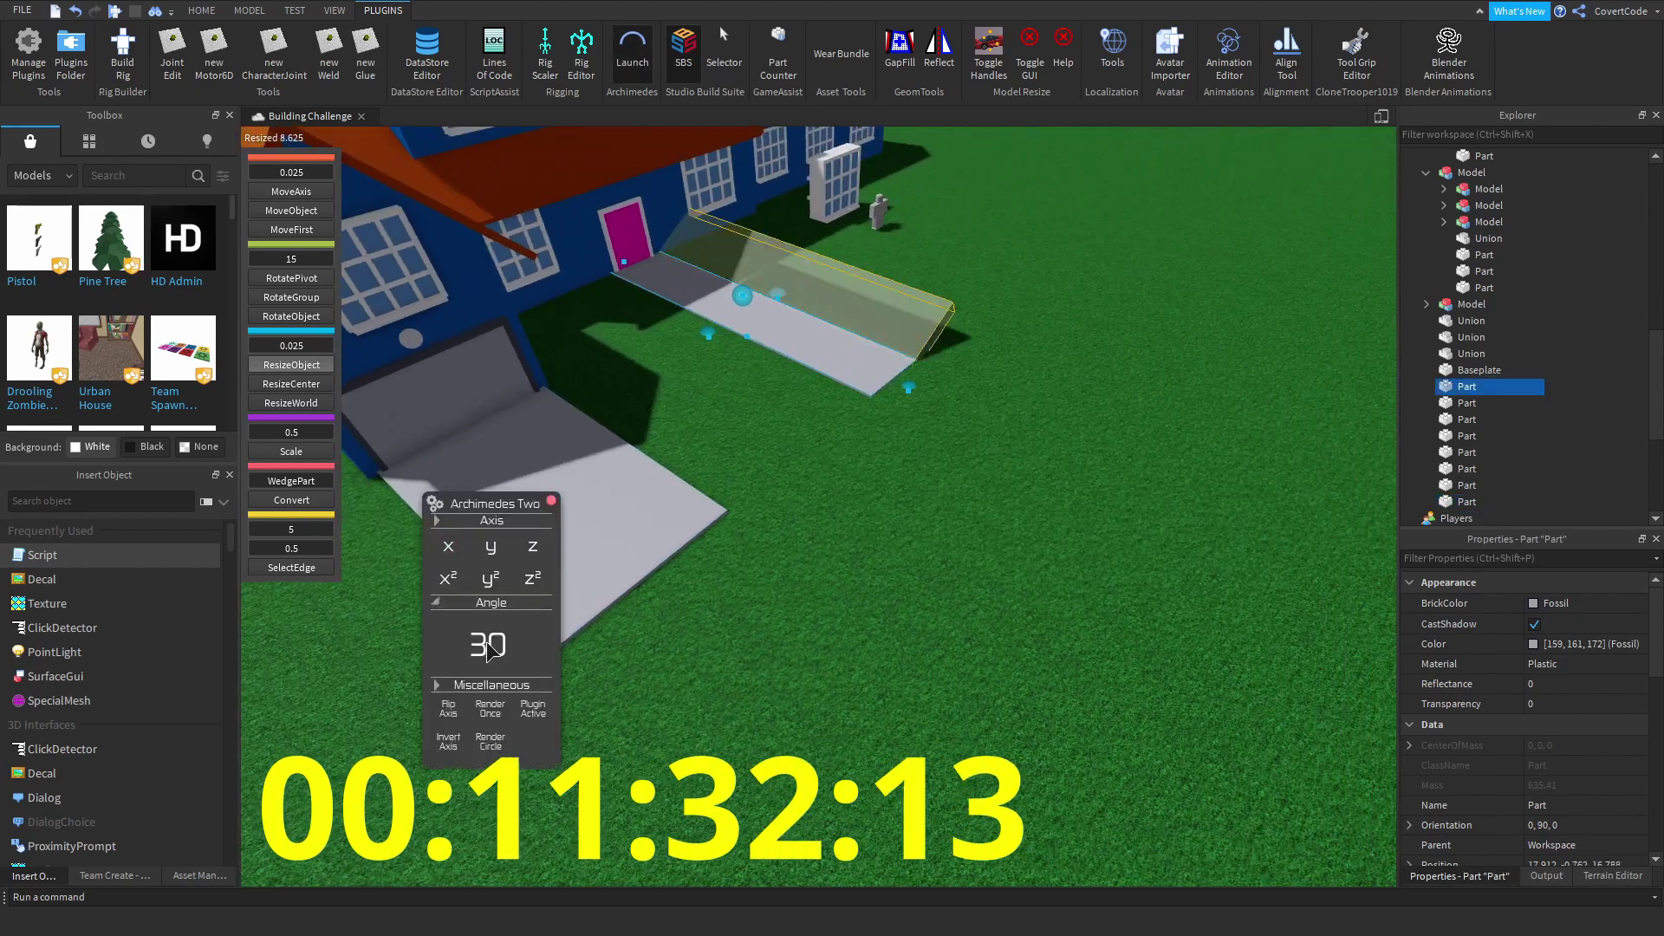
{"action": "left_click", "coordinate": [457, 574]}
{"action": "left_click", "coordinate": [449, 742]}
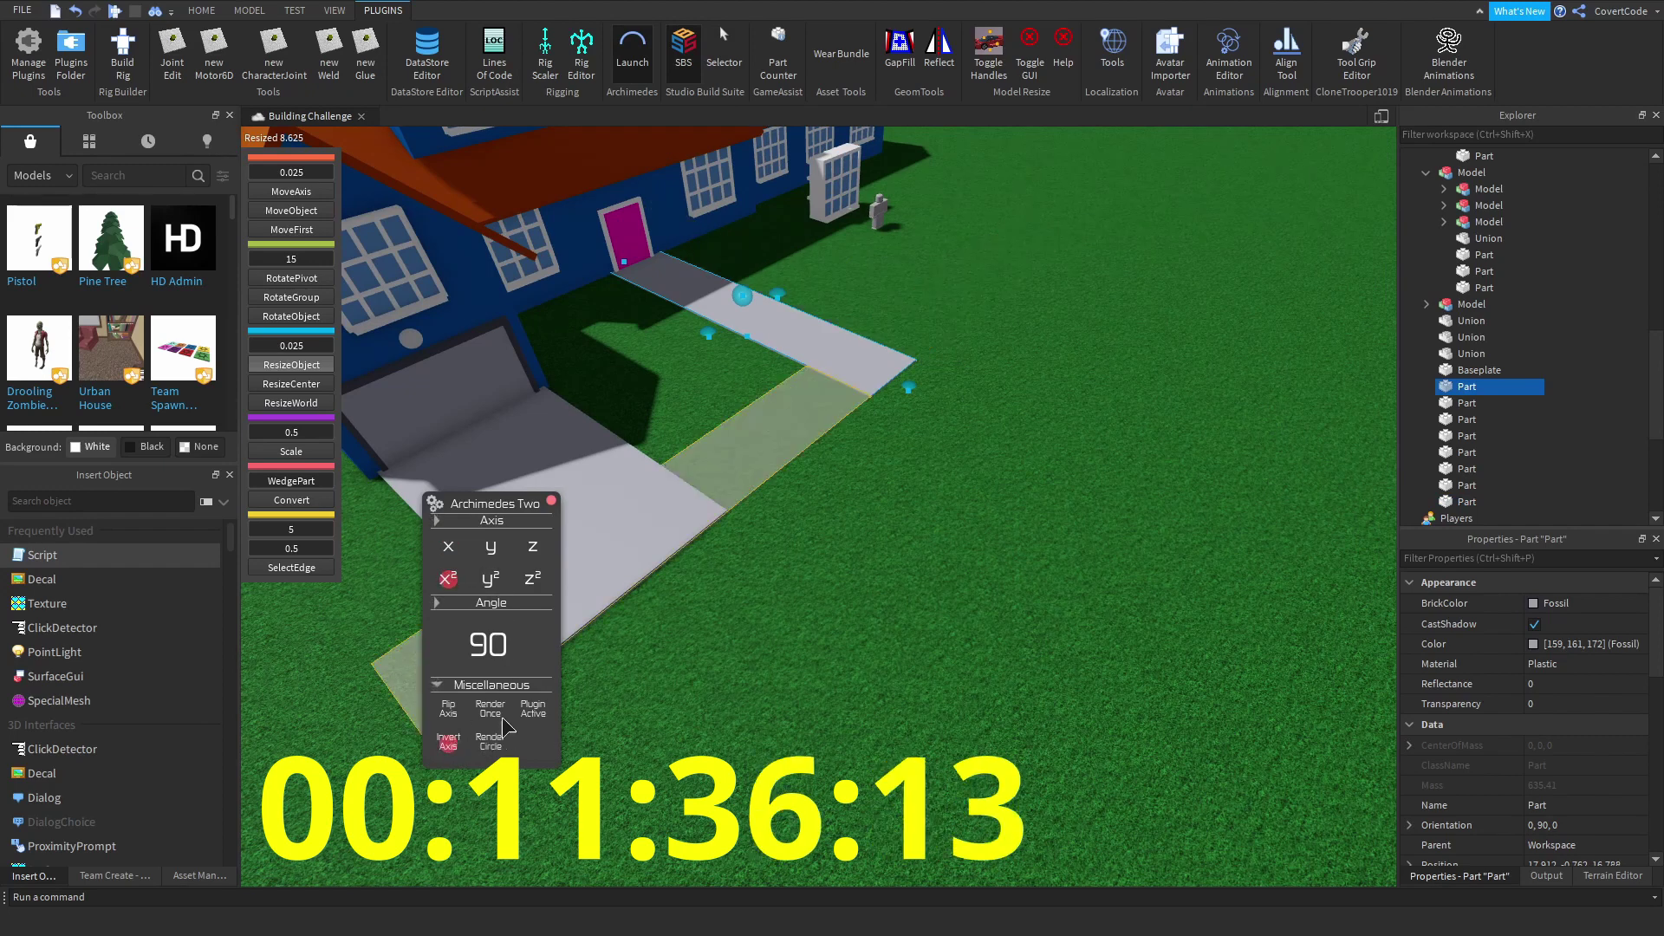
{"action": "left_click", "coordinate": [711, 451]}
{"action": "left_click", "coordinate": [632, 50]}
{"action": "right_click_drag", "start_coordinate": [638, 85], "coordinate": [652, 650]}
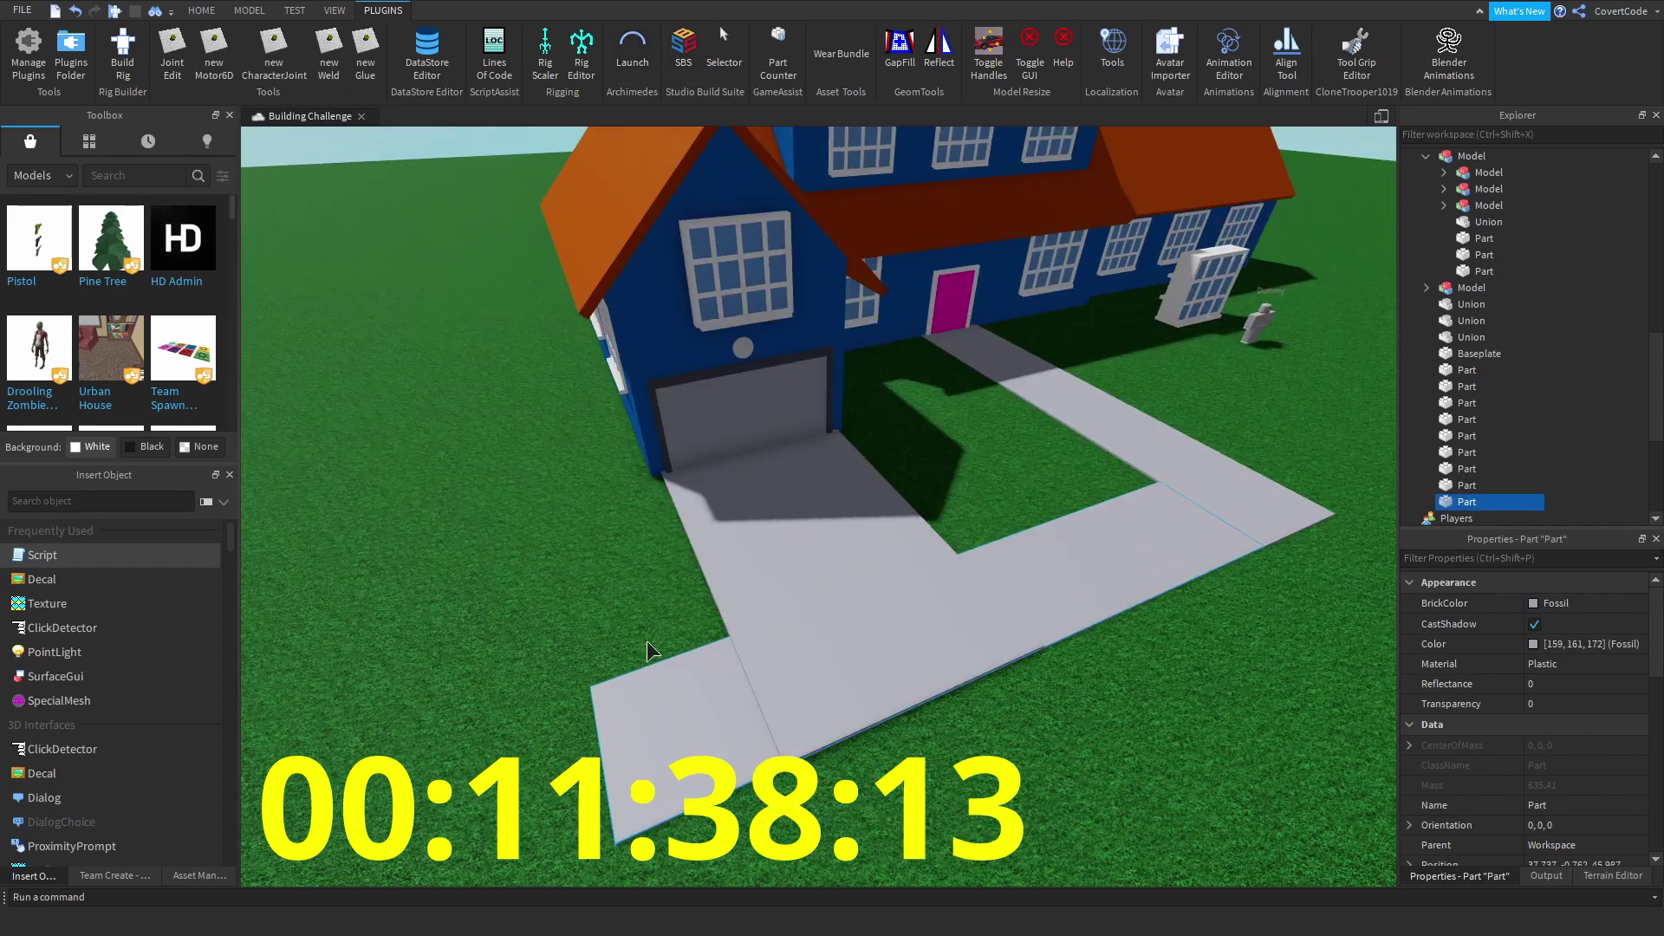
{"action": "left_click", "coordinate": [642, 59]}
{"action": "left_click", "coordinate": [642, 59]}
- Trim the crosswise path to the driveway's outer edge and lower the driveway 0.2 studs to match the path height
{"action": "left_click", "coordinate": [201, 10]}
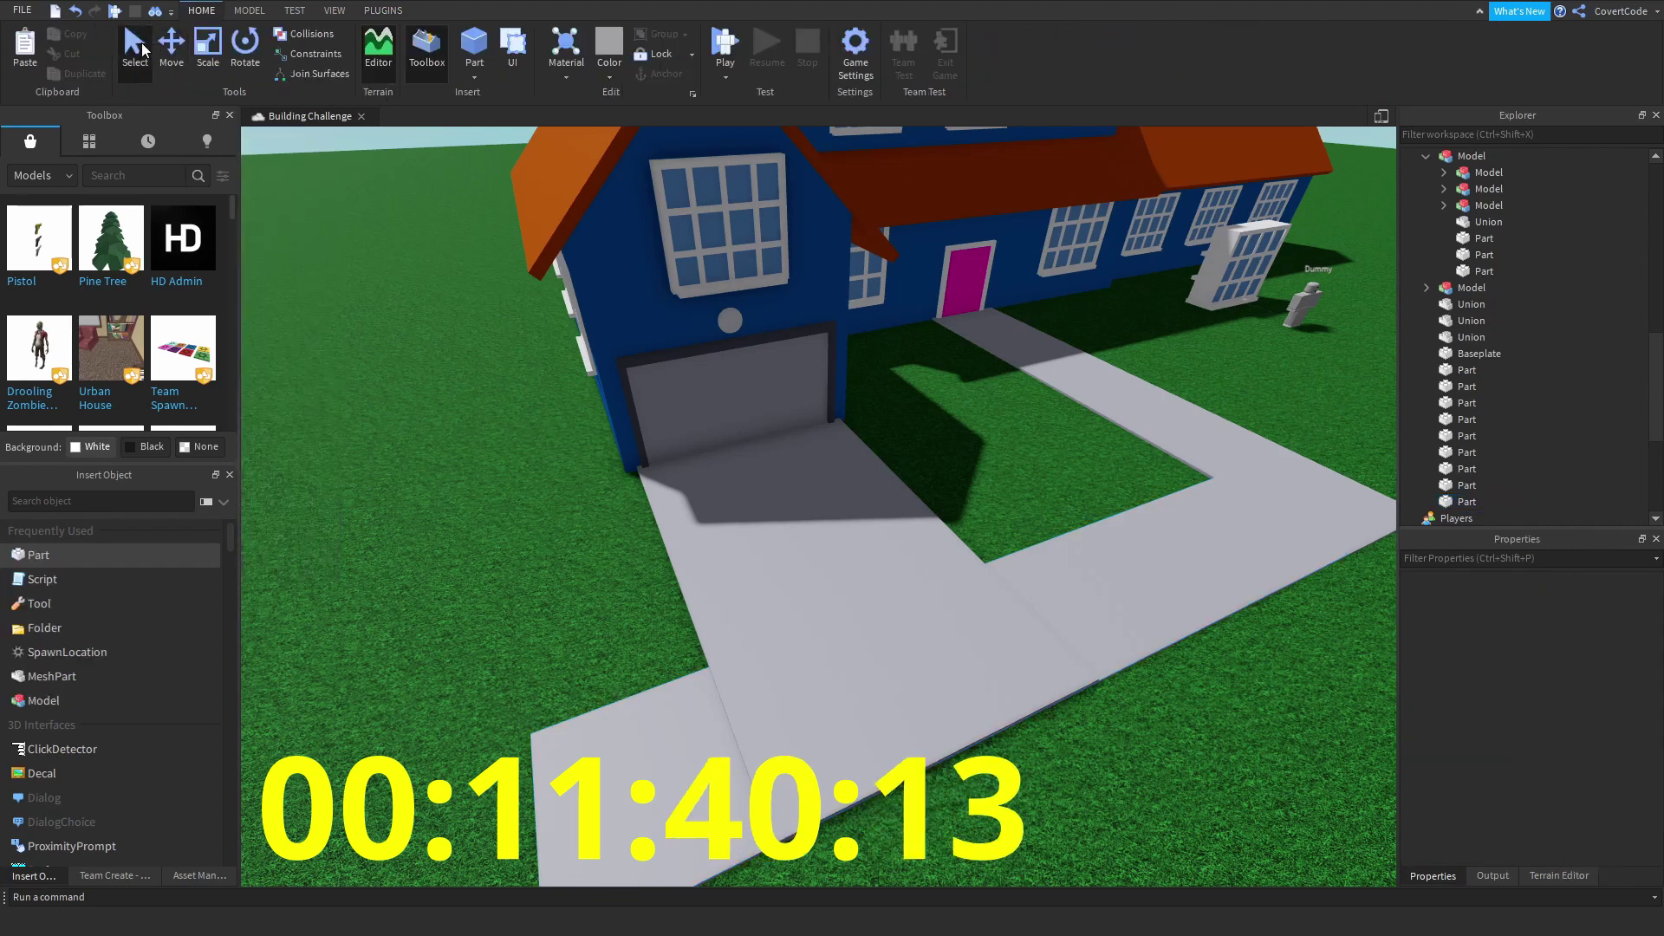
{"action": "left_click", "coordinate": [612, 733]}
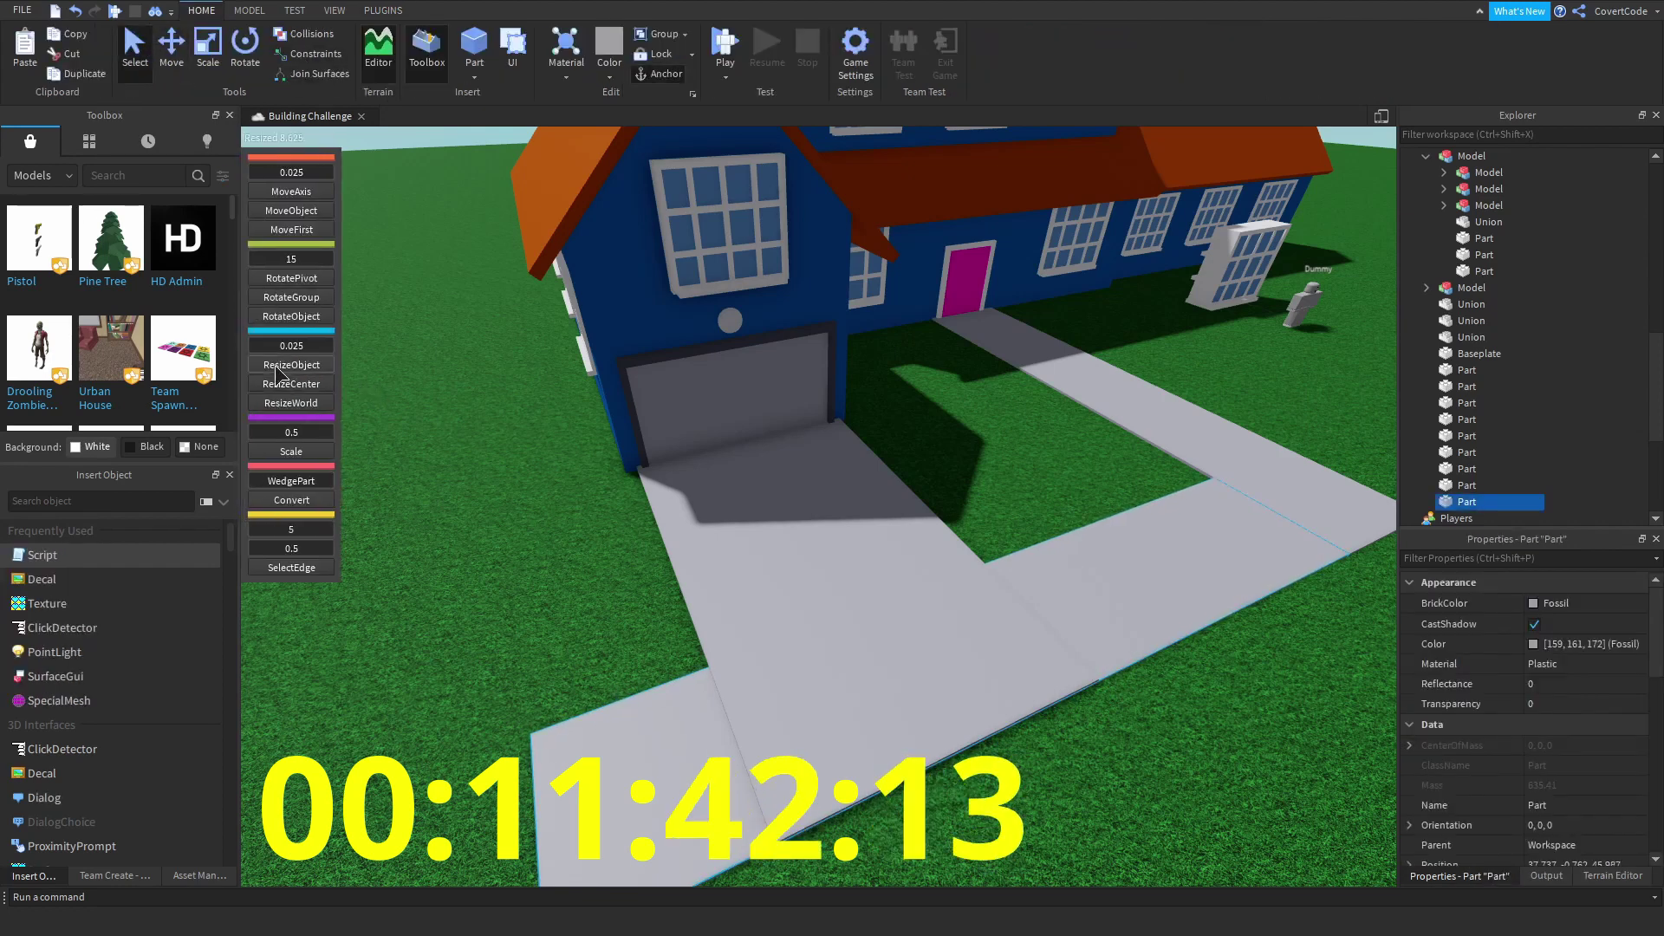
{"action": "scroll", "coordinate": [553, 520], "scroll_direction": "up", "scroll_amount": 10}
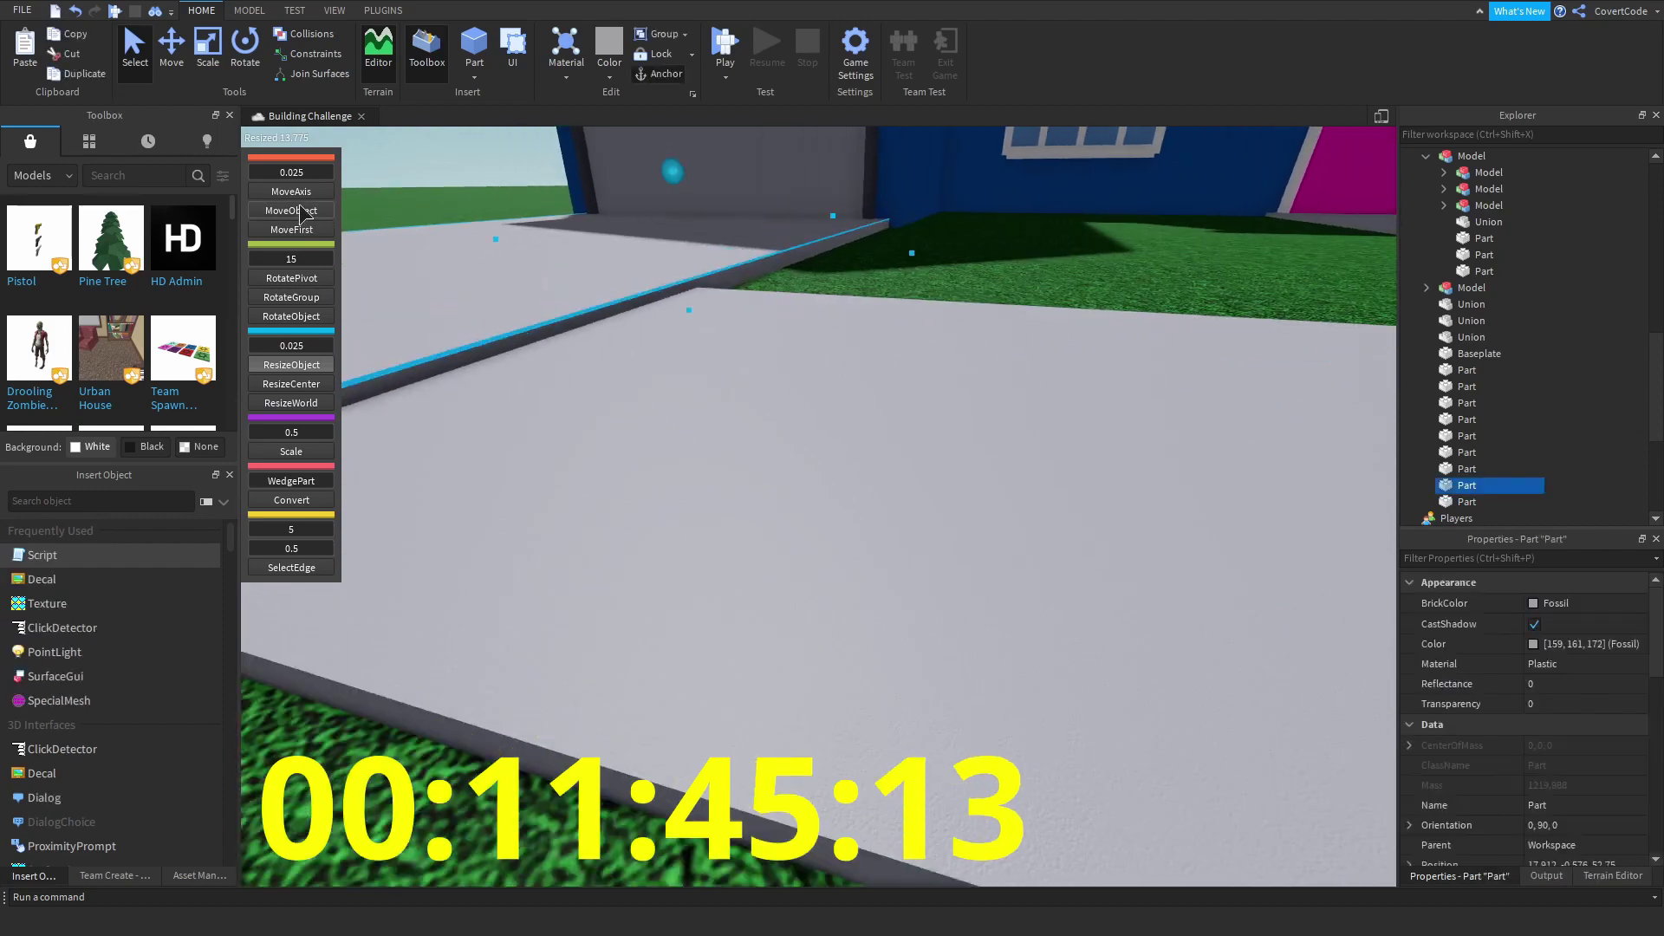
{"action": "right_click_drag", "start_coordinate": [568, 239], "coordinate": [568, 239]}
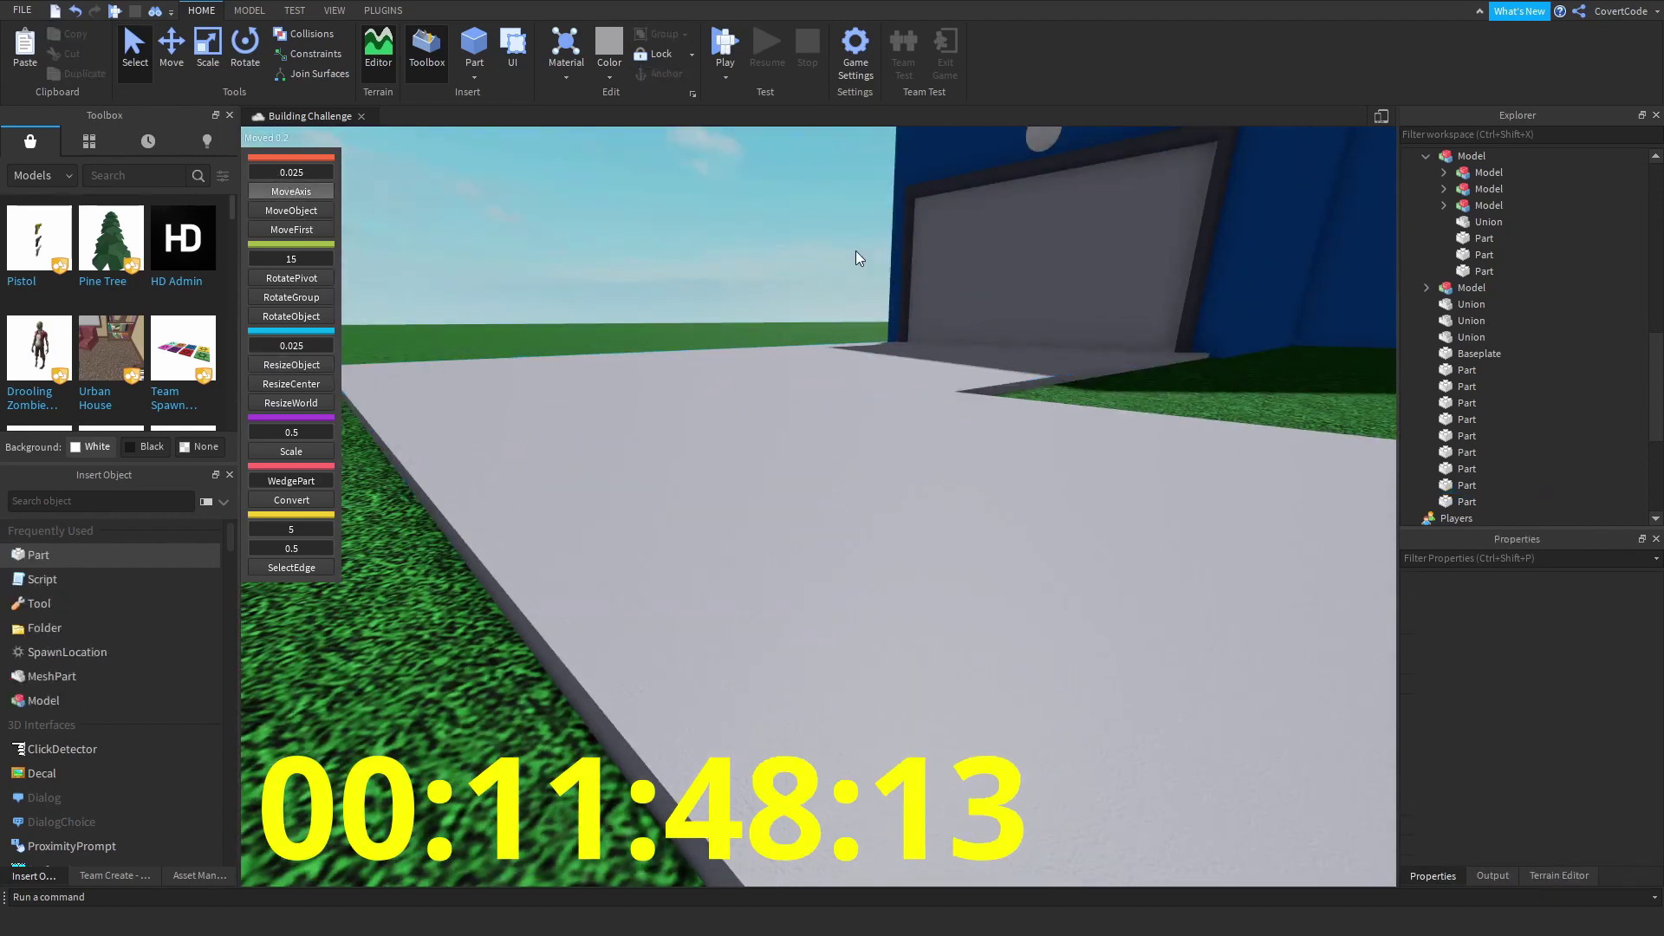
- Lengthen the driveway away from the garage so it extends well beyond the crosswise path
{"action": "scroll", "coordinate": [855, 255], "scroll_direction": "down", "scroll_amount": 10}
{"action": "left_click", "coordinate": [686, 417]}
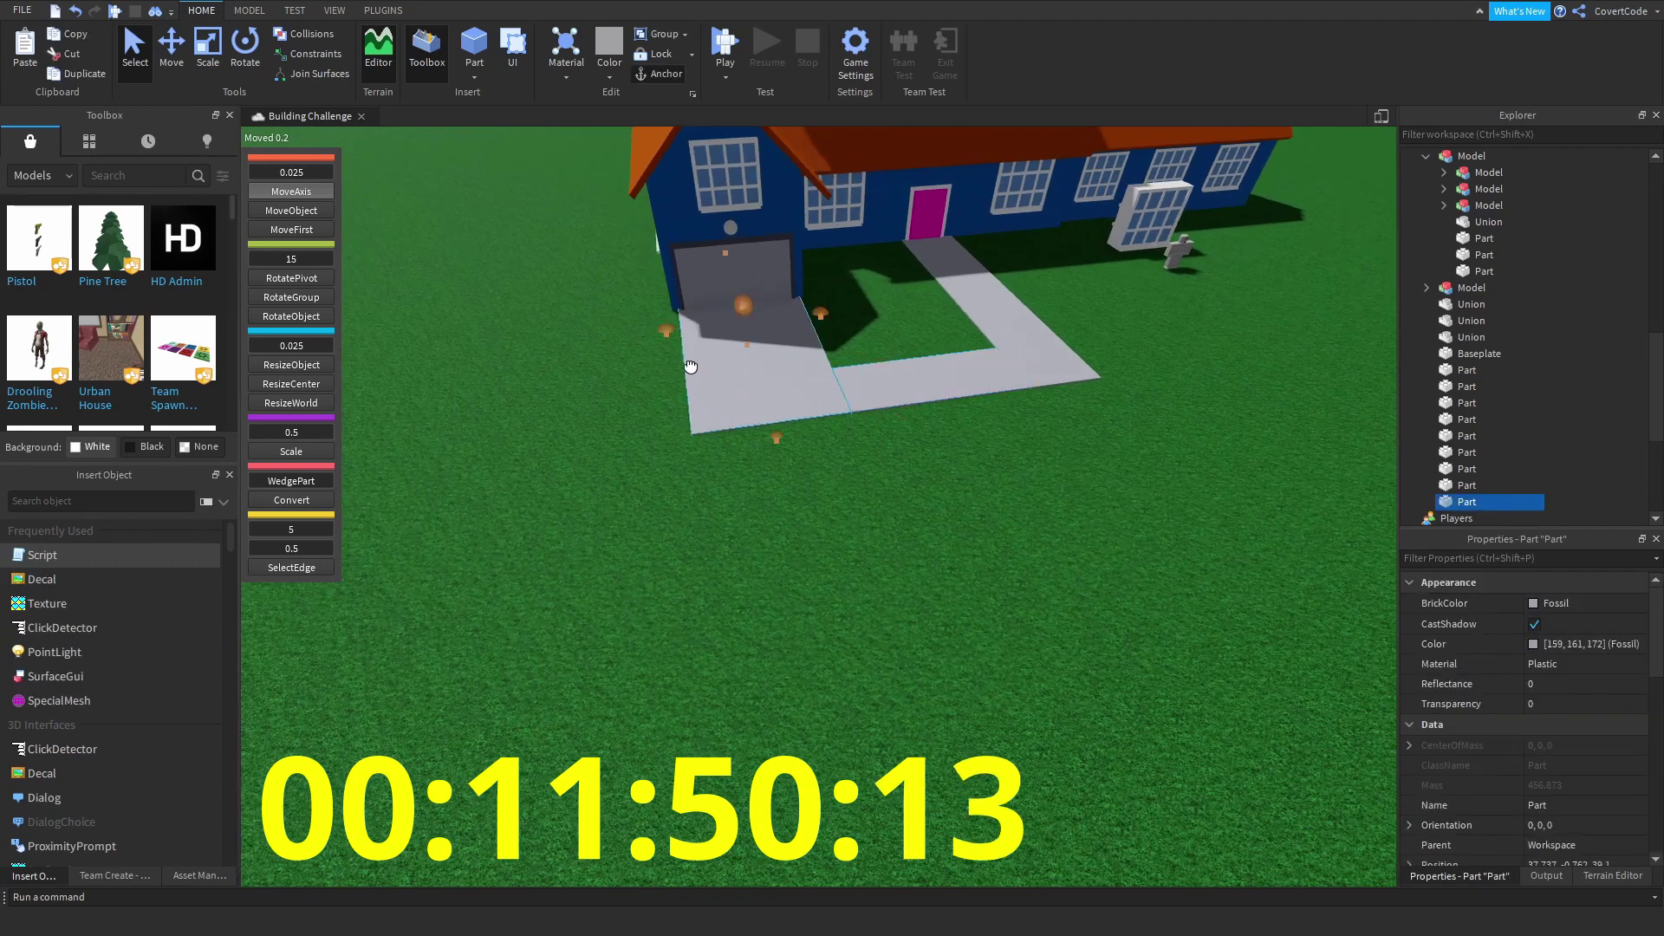
{"action": "right_click_drag", "start_coordinate": [778, 436], "coordinate": [897, 523]}
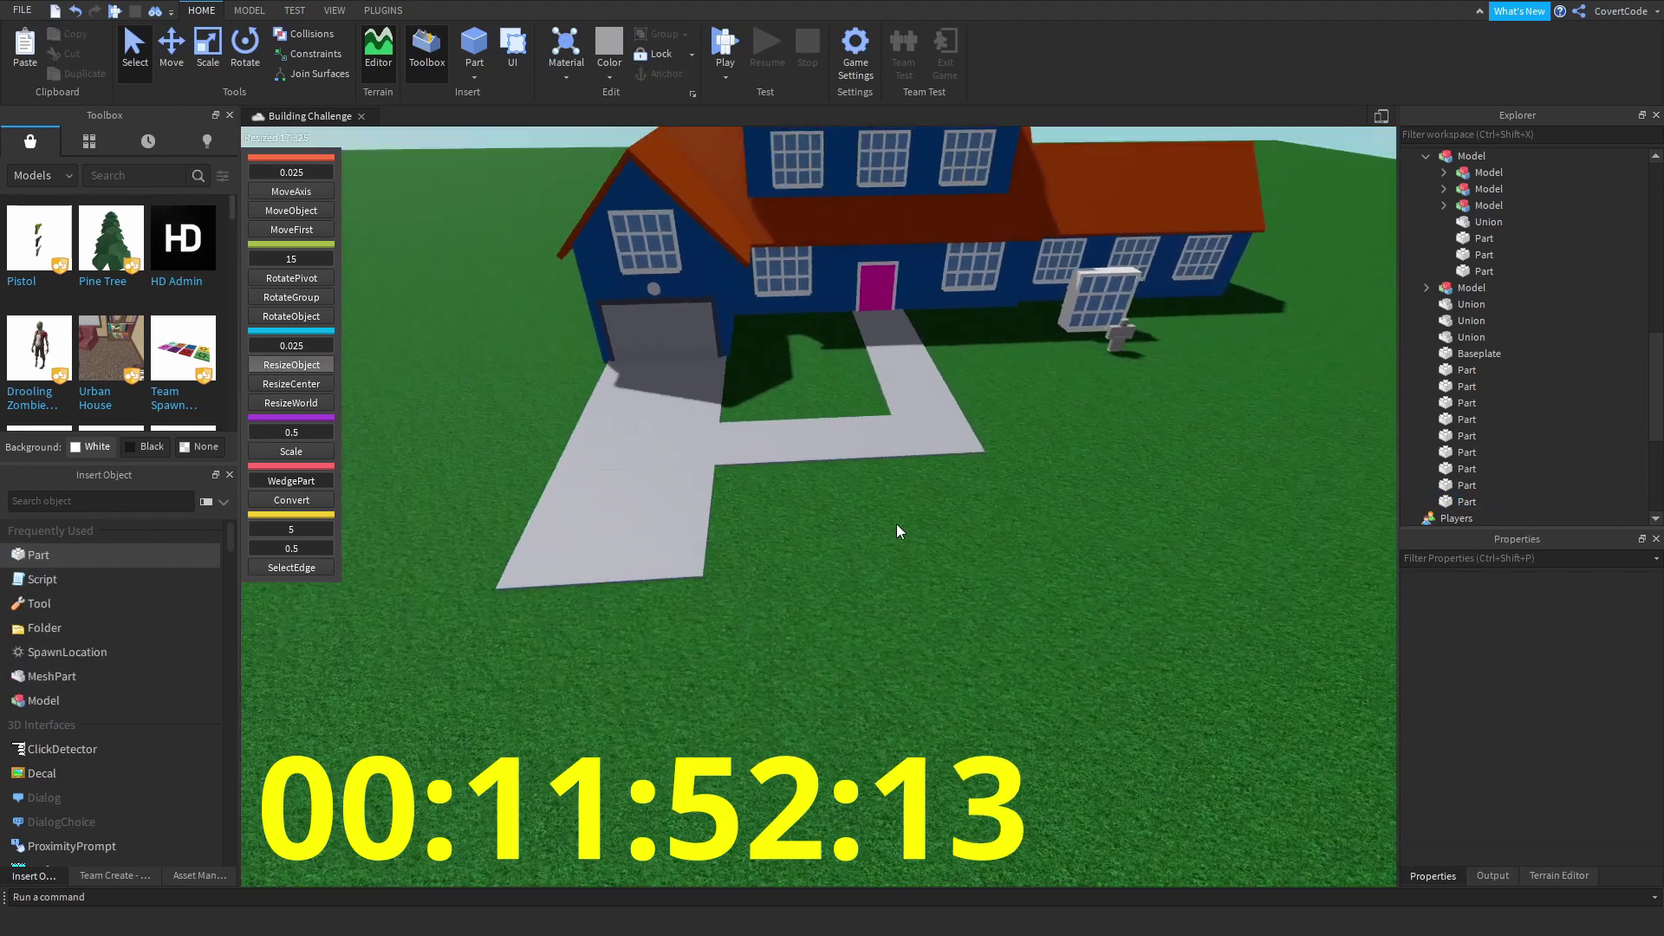
- Extend the front-door path outward past the crosswise path so it ends roughly level with the driveway
{"action": "left_click", "coordinate": [850, 456]}
{"action": "scroll", "coordinate": [622, 541], "scroll_direction": "up", "scroll_amount": 3}
{"action": "key", "text": "a"}
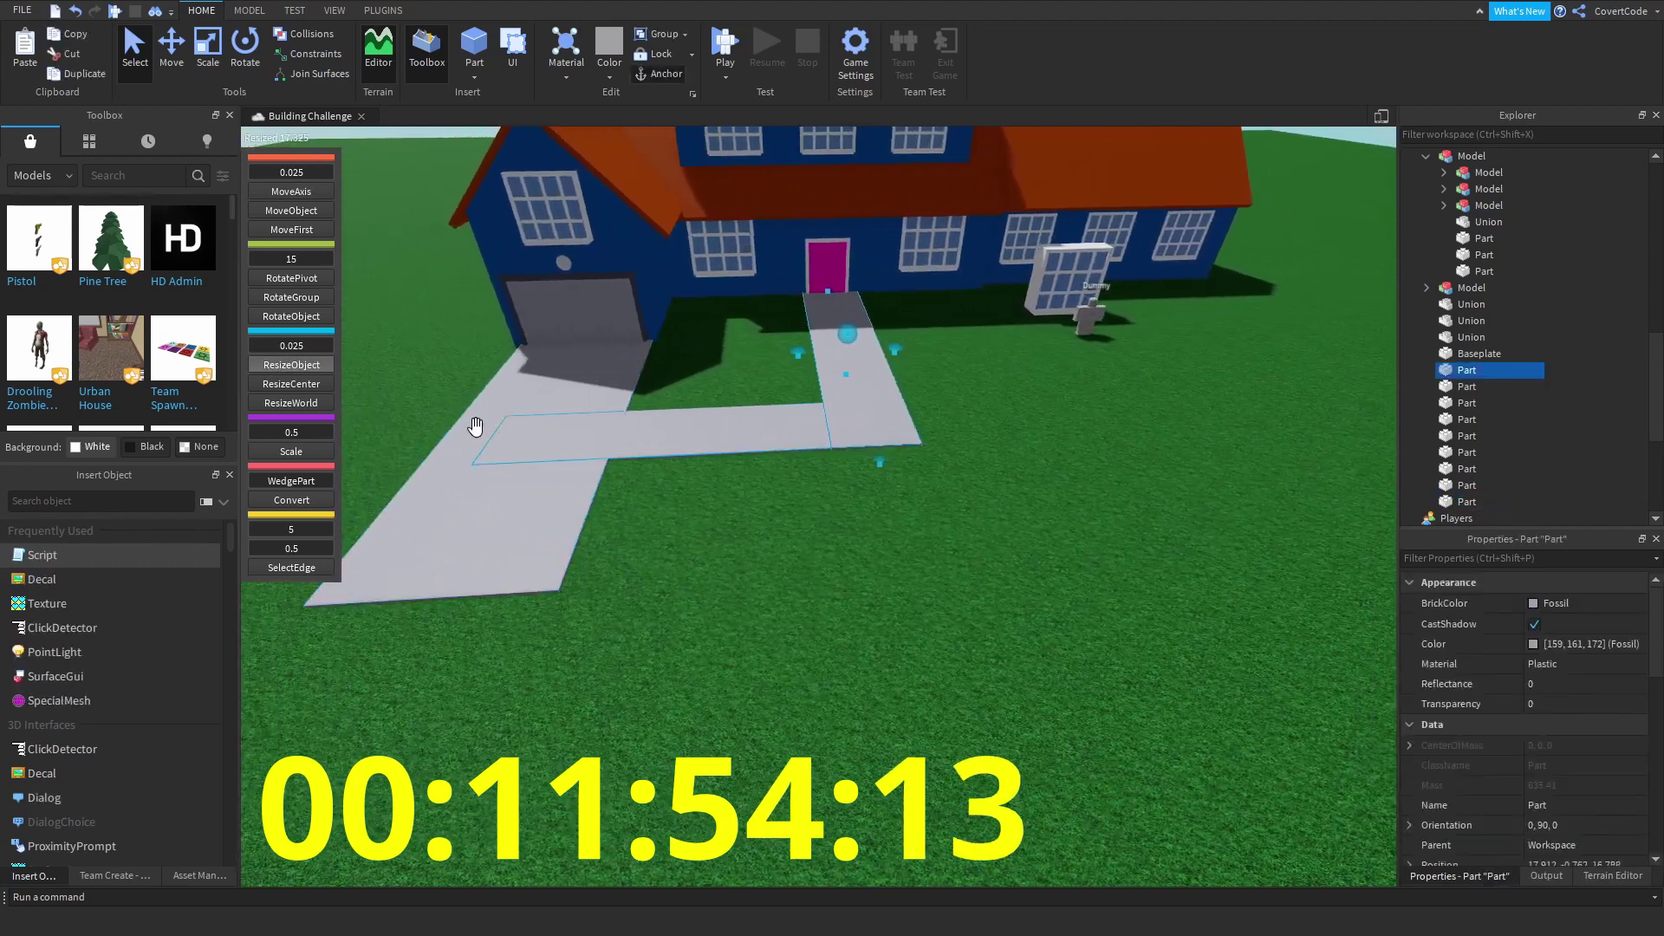
{"action": "left_click", "coordinate": [881, 625]}
{"action": "scroll", "coordinate": [881, 625], "scroll_direction": "down", "scroll_amount": 5}
{"action": "scroll", "coordinate": [853, 650], "scroll_direction": "up", "scroll_amount": 2}
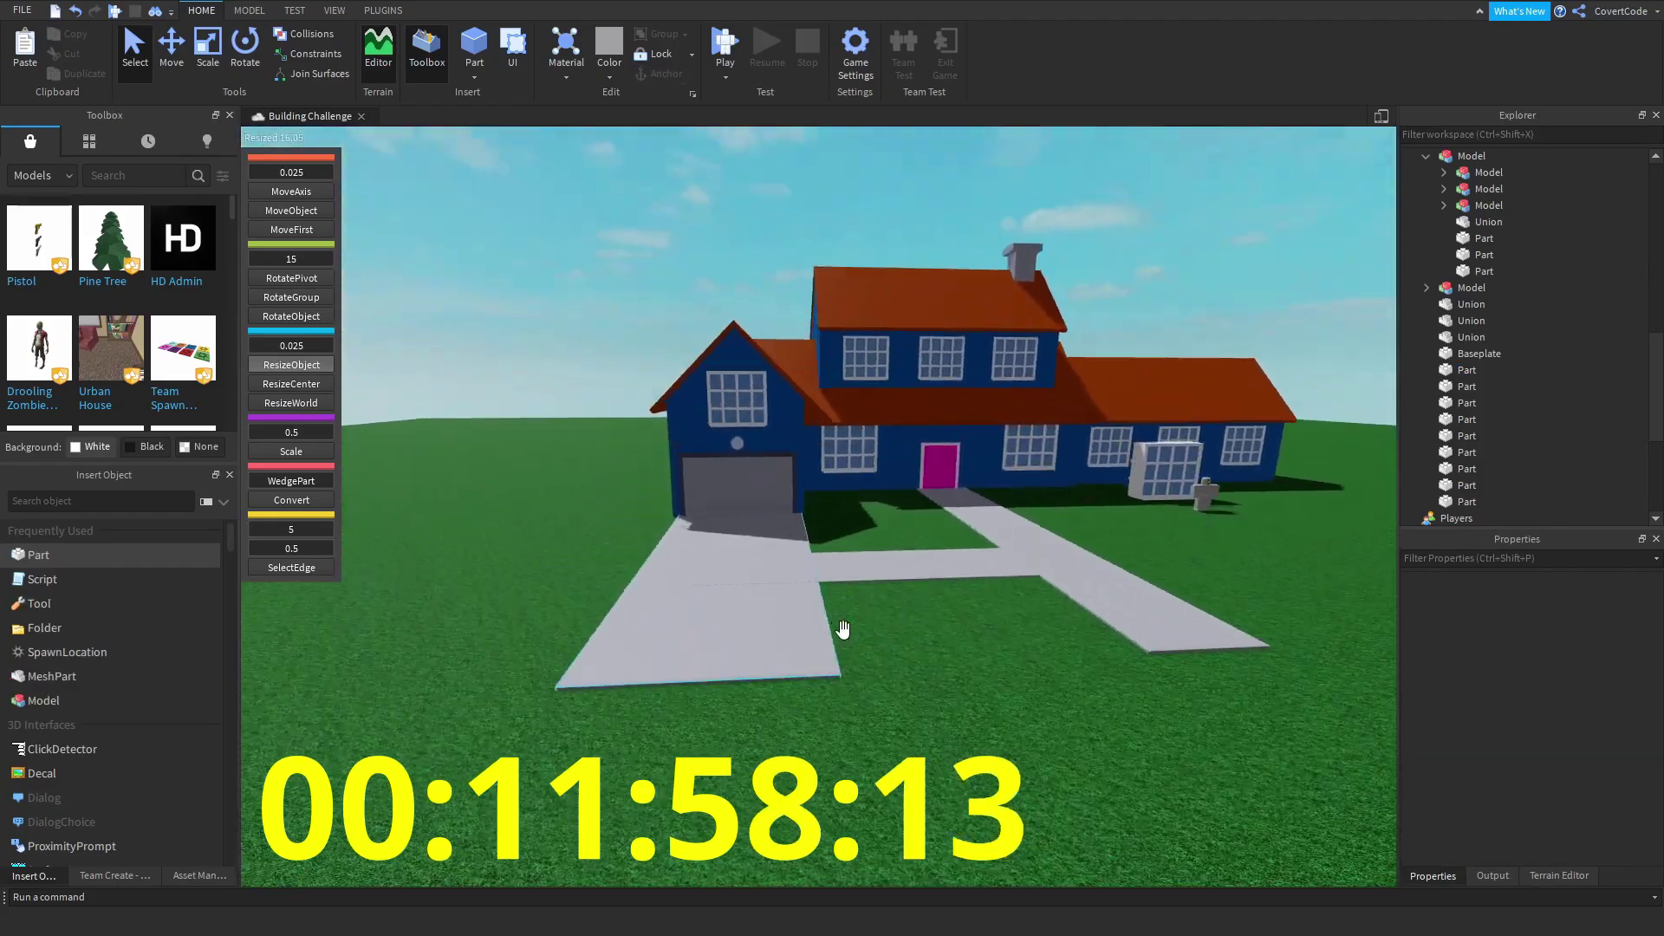
- Remove the Dummy and the spare loose window standing in front of the side wing
{"action": "scroll", "coordinate": [844, 630], "scroll_direction": "up", "scroll_amount": 5}
{"action": "left_click", "coordinate": [885, 668]}
{"action": "left_click", "coordinate": [883, 441]}
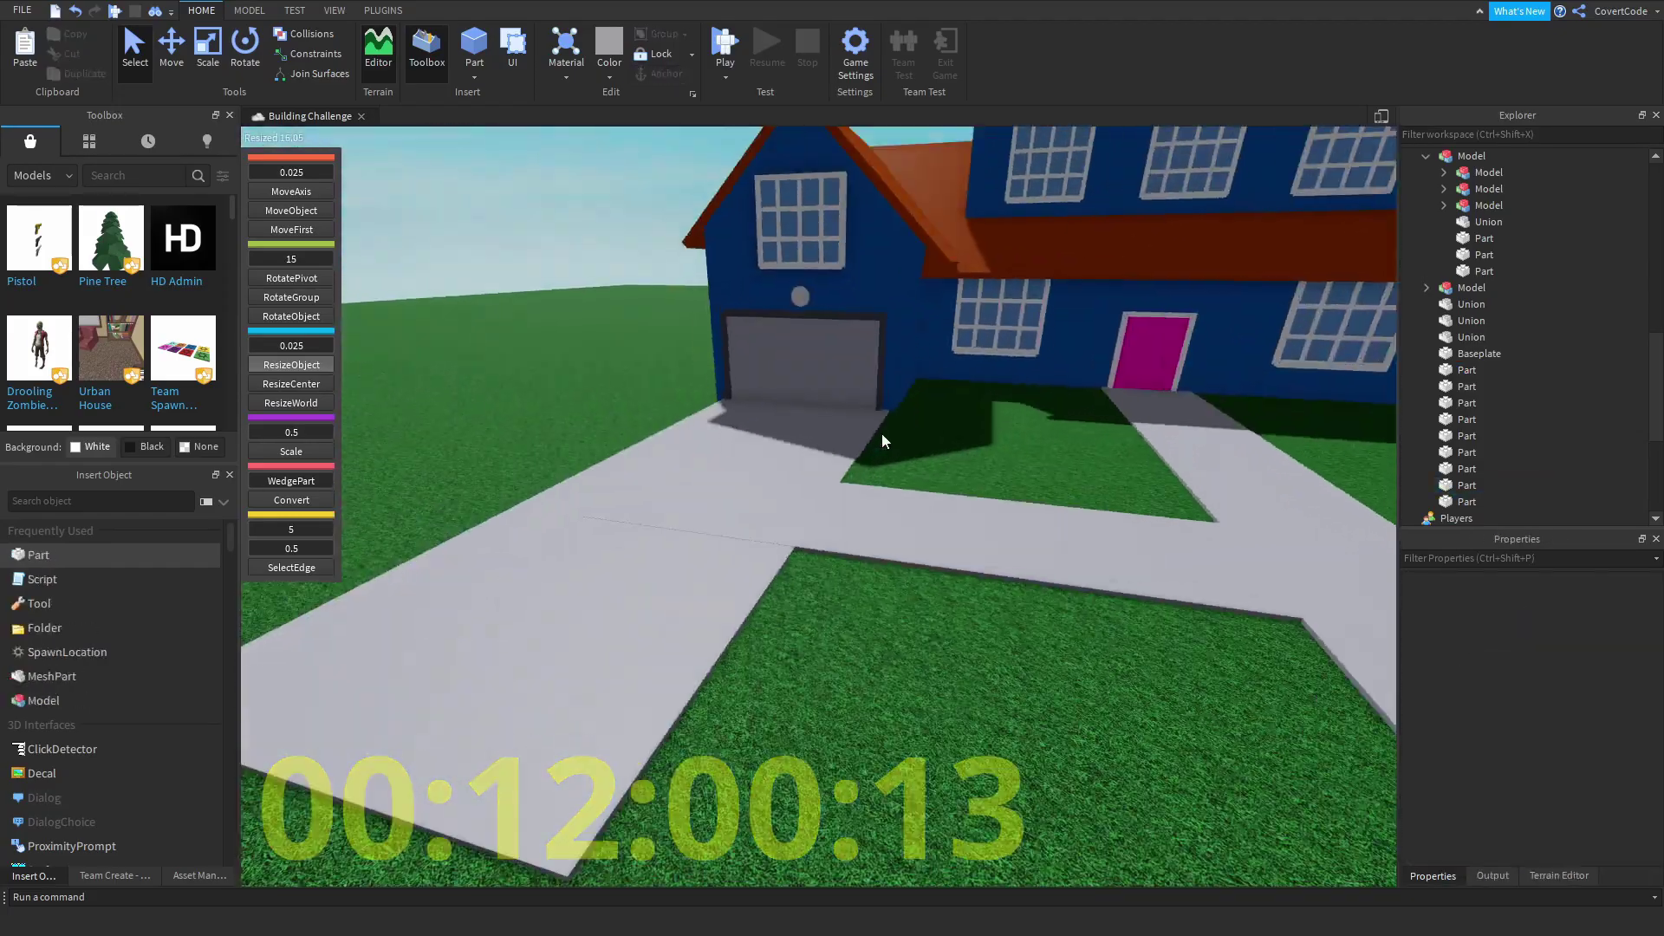
{"action": "scroll", "coordinate": [882, 442], "scroll_direction": "down", "scroll_amount": 10}
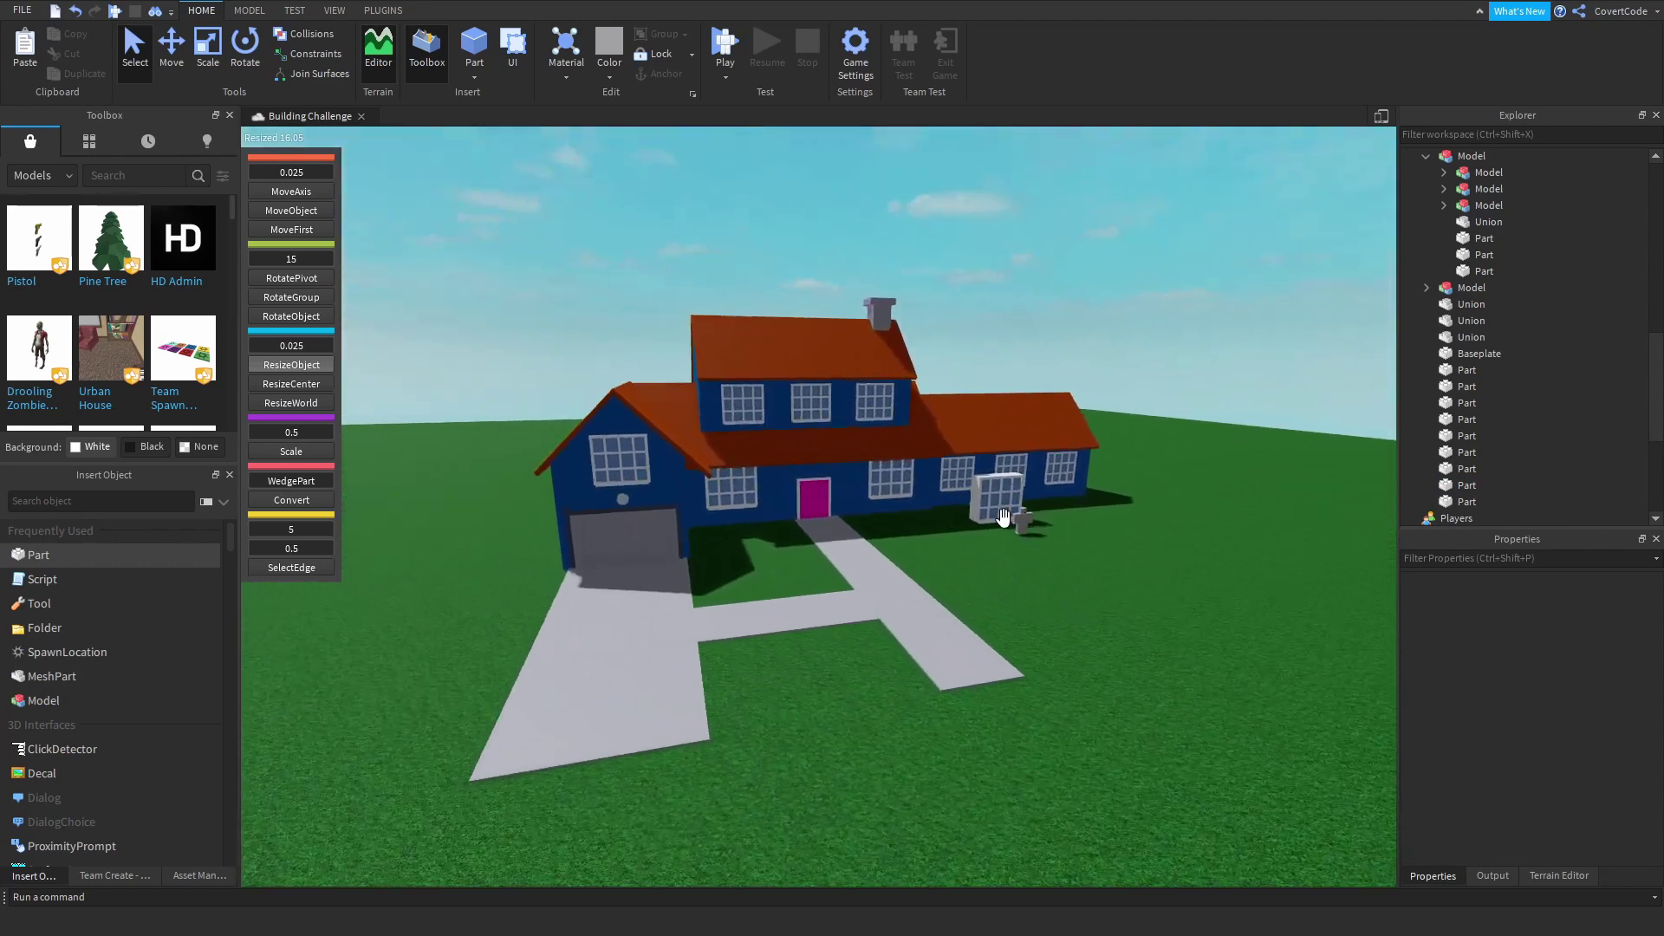
{"action": "left_click", "coordinate": [1017, 526]}
{"action": "right_click_drag", "start_coordinate": [1040, 567], "coordinate": [1167, 420]}
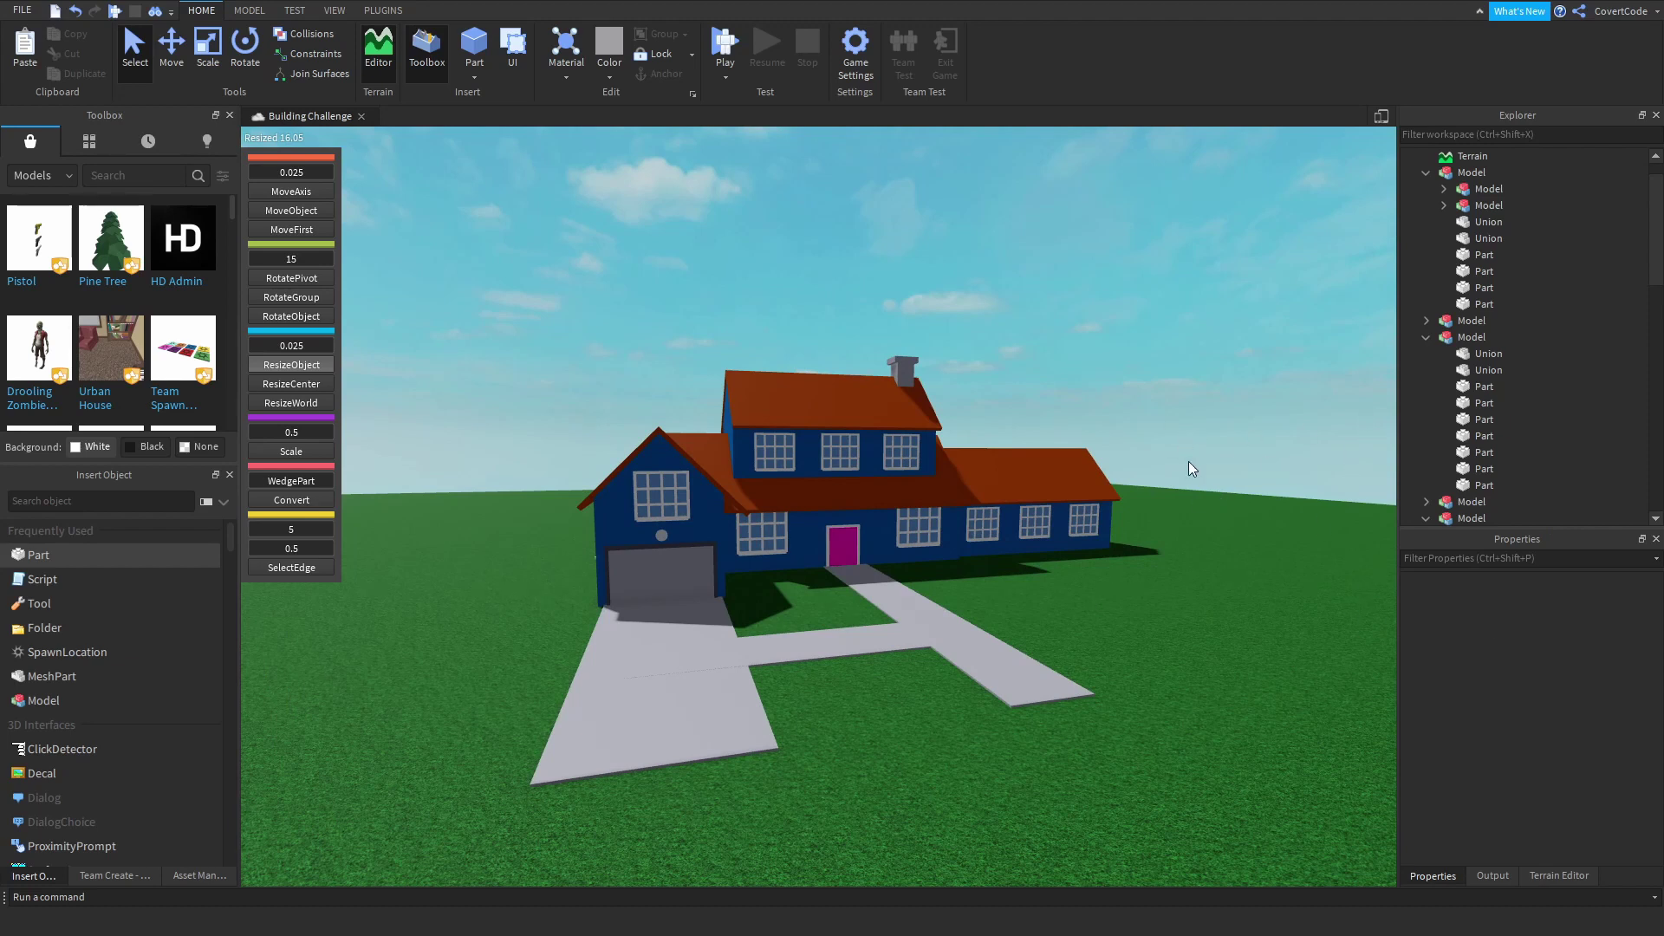
- Set the move increment to 0.01 and raise the driveway slightly so its surface clears the overlapping crosswise path
{"action": "right_click_drag", "start_coordinate": [1188, 461], "coordinate": [1153, 603]}
{"action": "scroll", "coordinate": [1153, 603], "scroll_direction": "up", "scroll_amount": 6}
{"action": "left_click", "coordinate": [1059, 665]}
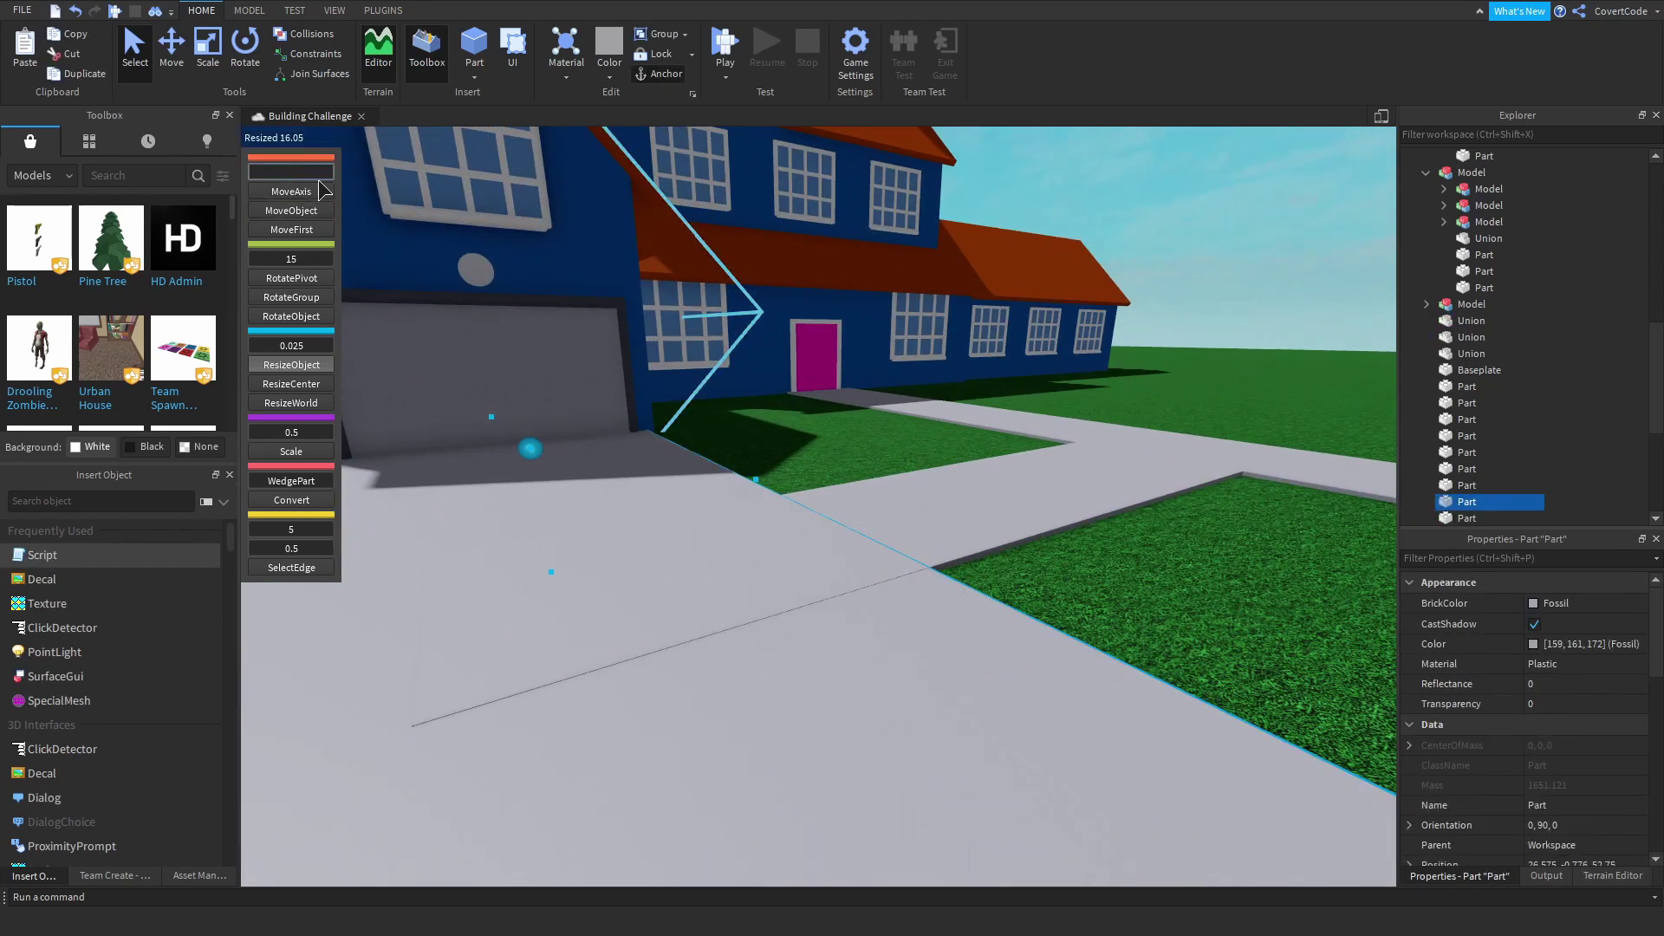
{"action": "left_click", "coordinate": [323, 192]}
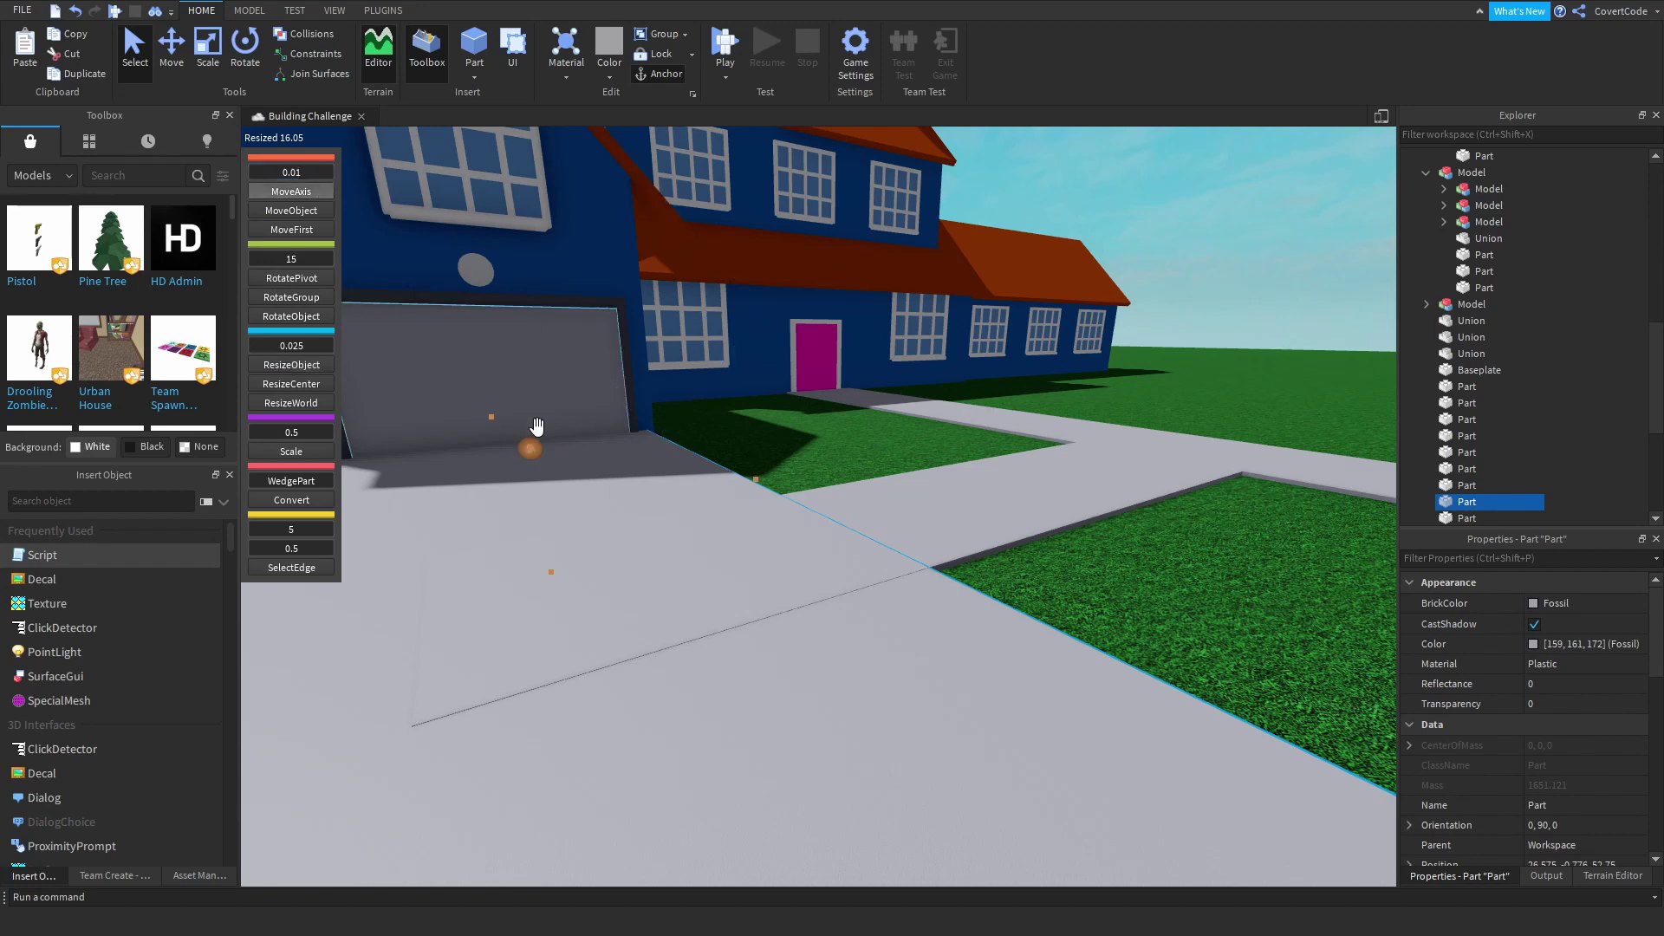
{"action": "left_click_drag", "start_coordinate": [520, 446], "coordinate": [518, 446]}
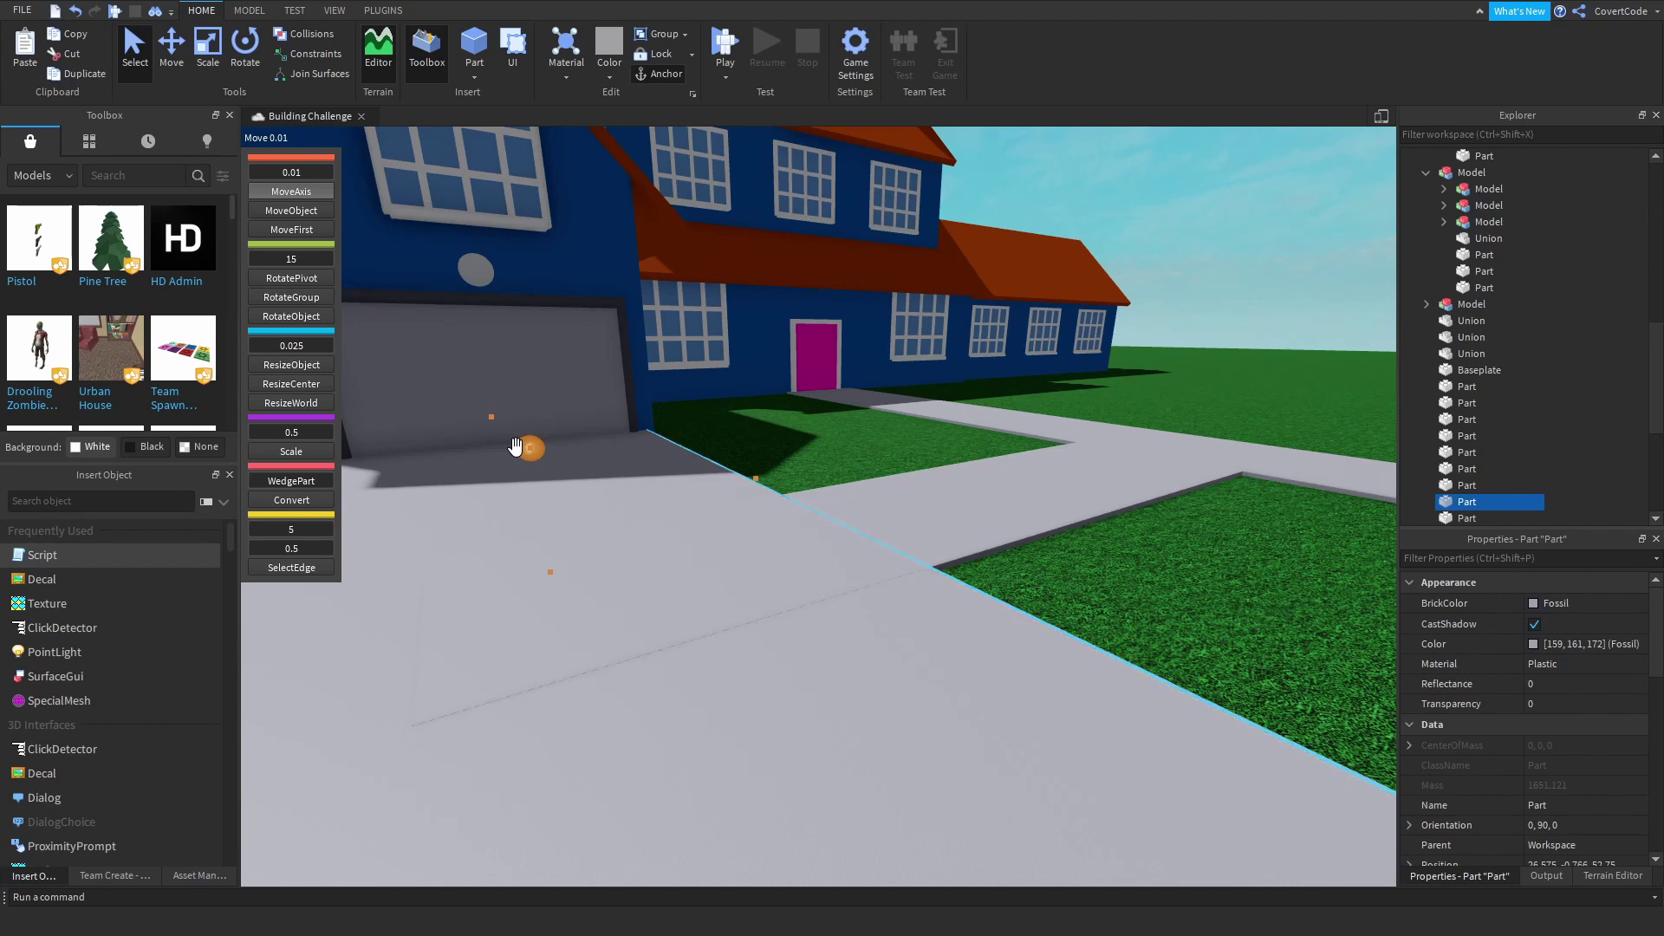
{"action": "right_click_drag", "start_coordinate": [799, 421], "coordinate": [810, 408]}
{"action": "left_click_drag", "start_coordinate": [836, 290], "coordinate": [832, 294]}
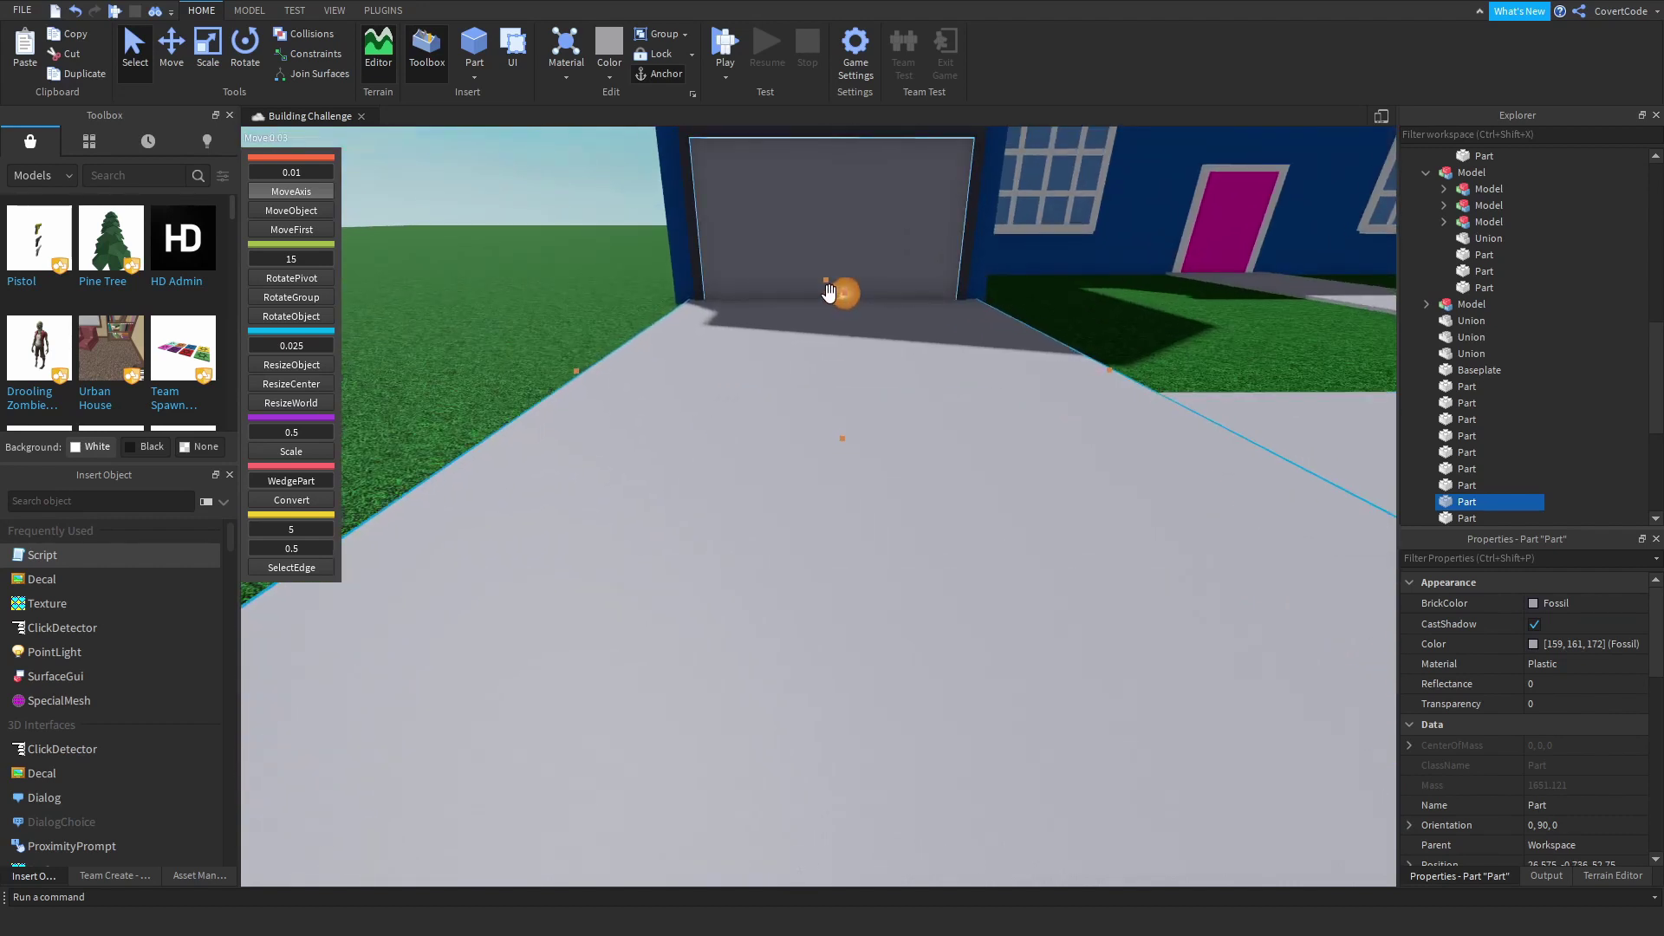
{"action": "right_click_drag", "start_coordinate": [831, 293], "coordinate": [940, 444]}
{"action": "left_click", "coordinate": [1034, 457]}
{"action": "scroll", "coordinate": [1034, 450], "scroll_direction": "down", "scroll_amount": 15}
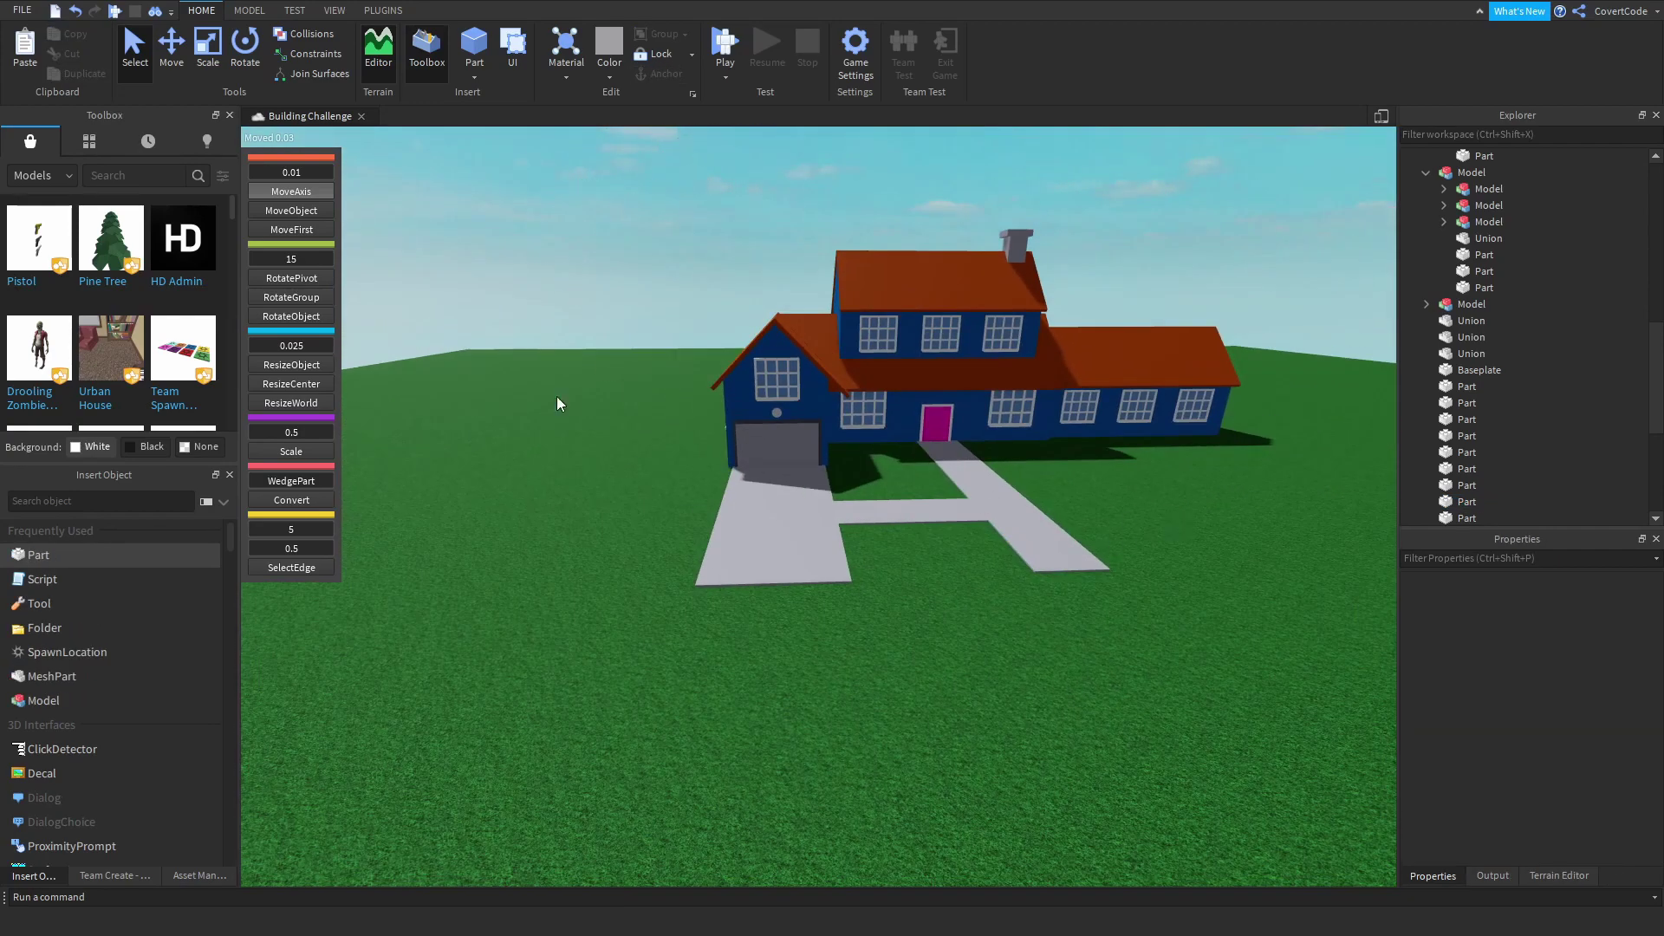
- Search the model library for "tree" and insert the Pine Tree Cartoon model in front of the side wing
{"action": "type", "text": "tree"}
{"action": "key", "text": "Return"}
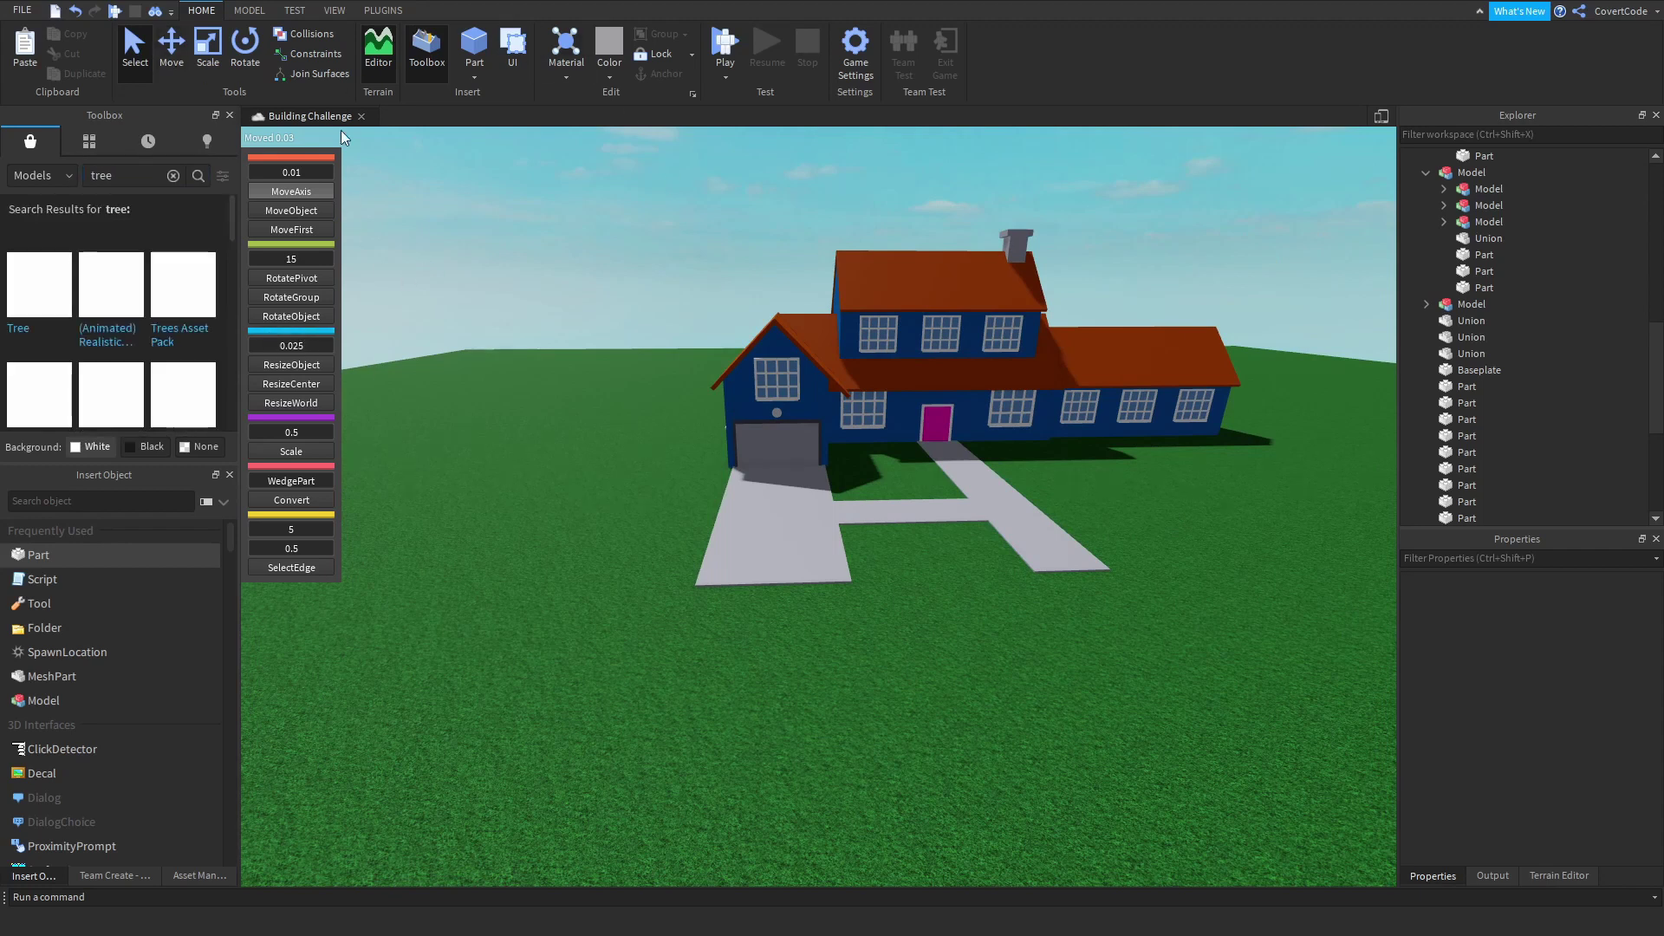
{"action": "left_click", "coordinate": [384, 10]}
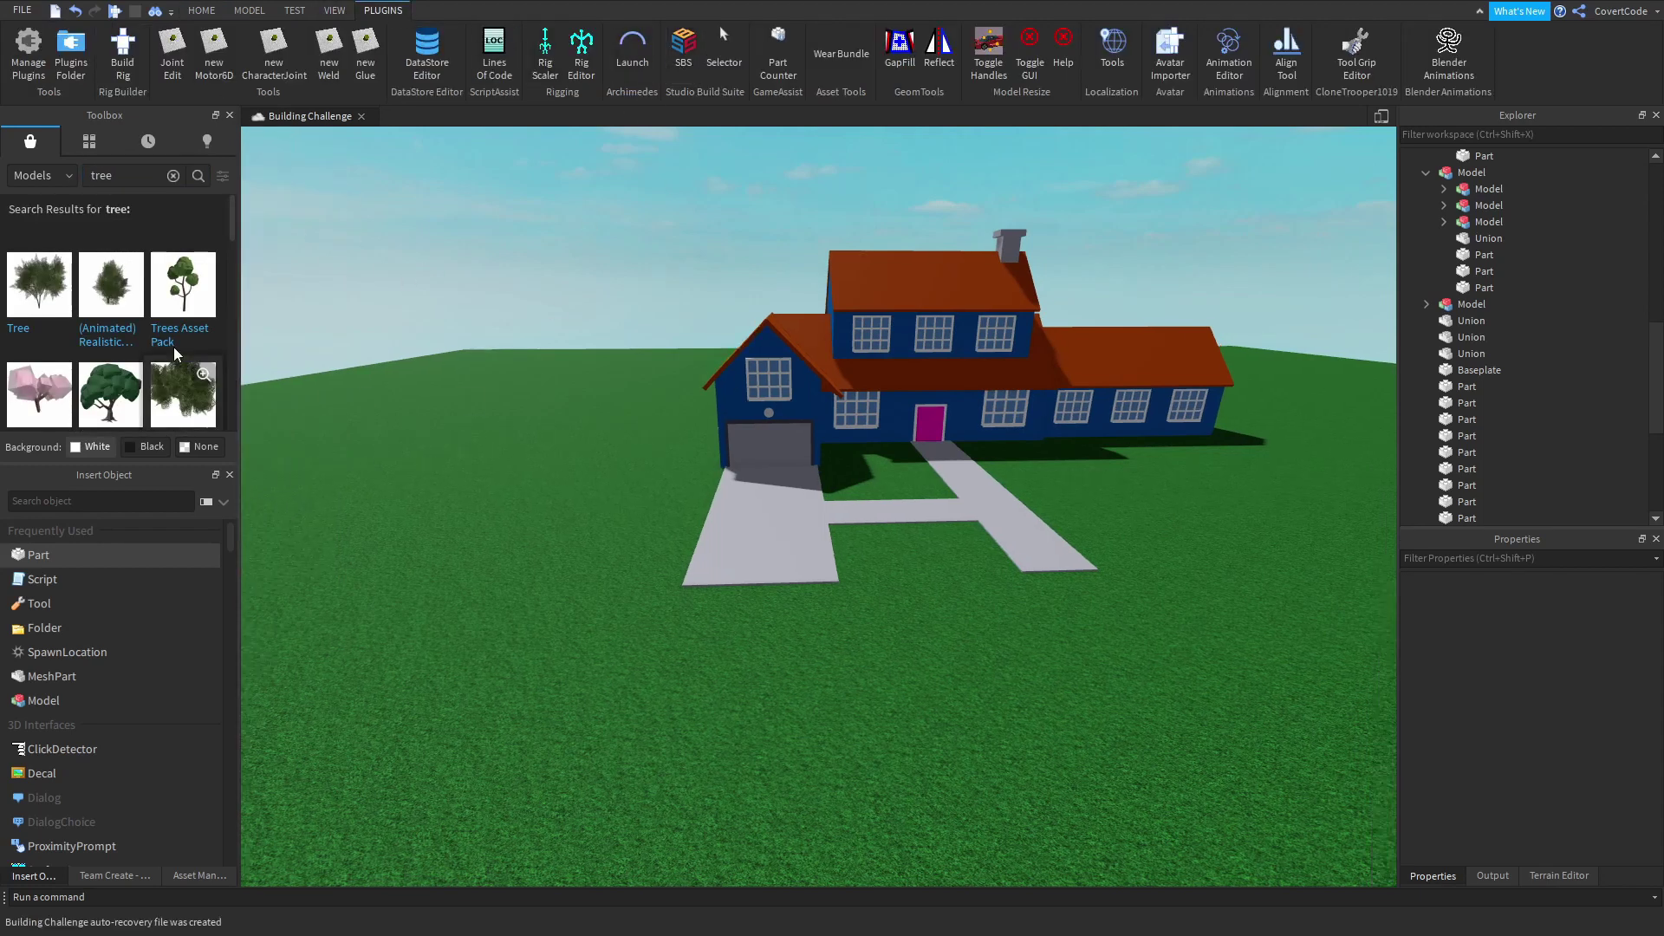
{"action": "scroll", "coordinate": [178, 346], "scroll_direction": "down", "scroll_amount": 5}
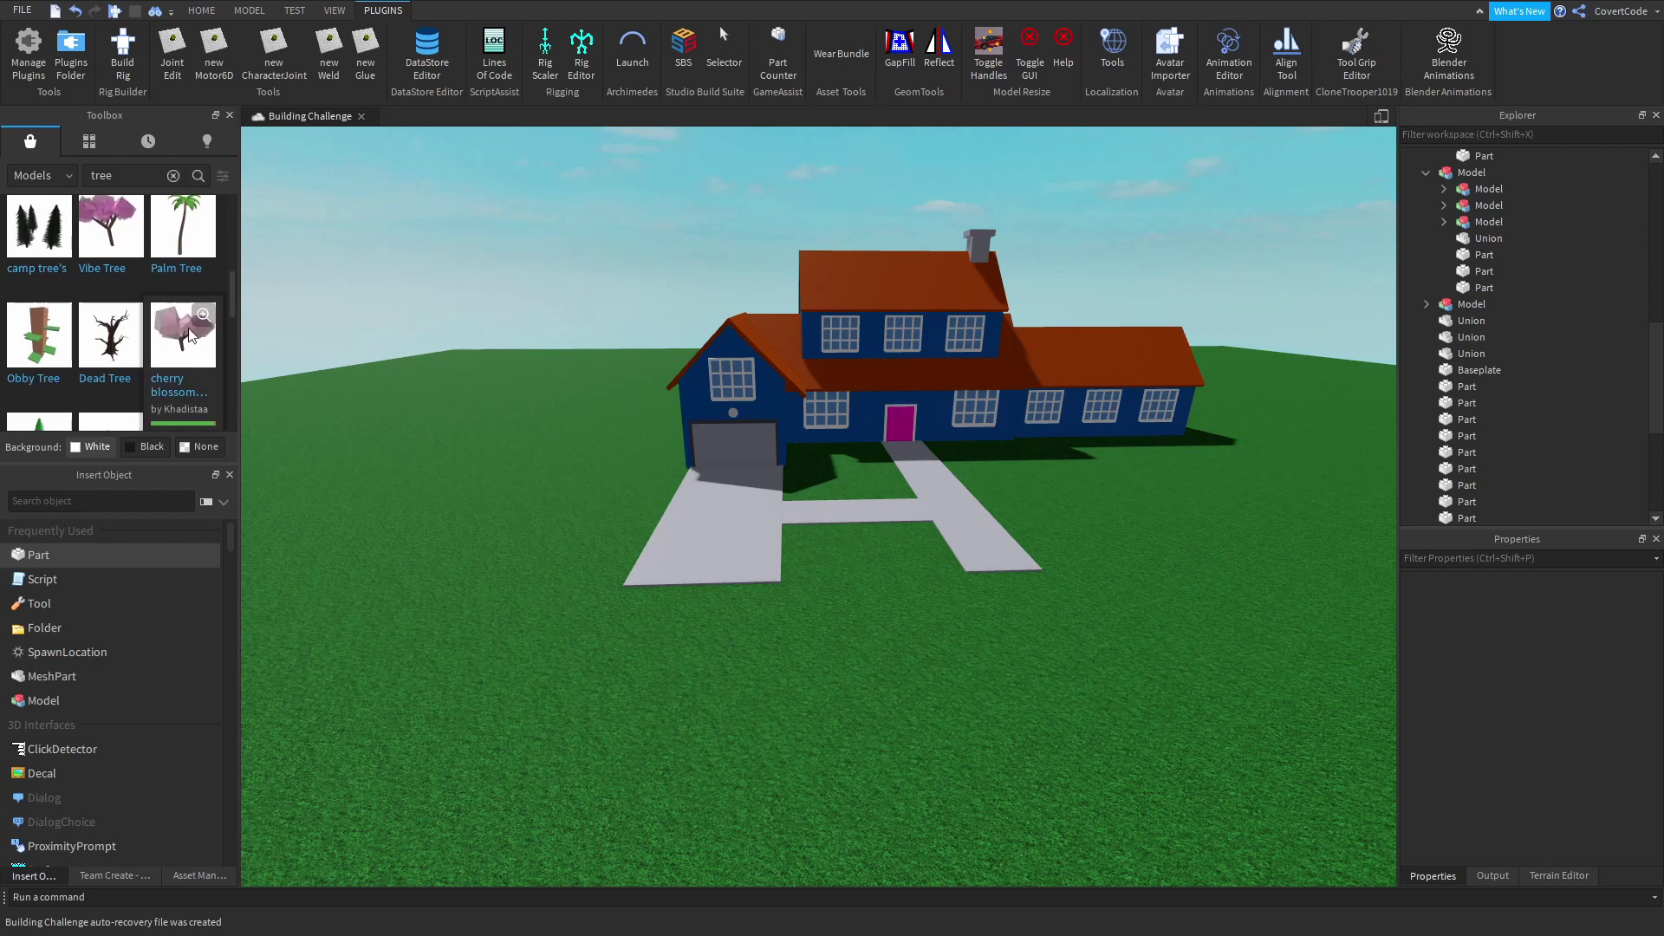
{"action": "left_click_drag", "start_coordinate": [232, 299], "coordinate": [241, 334]}
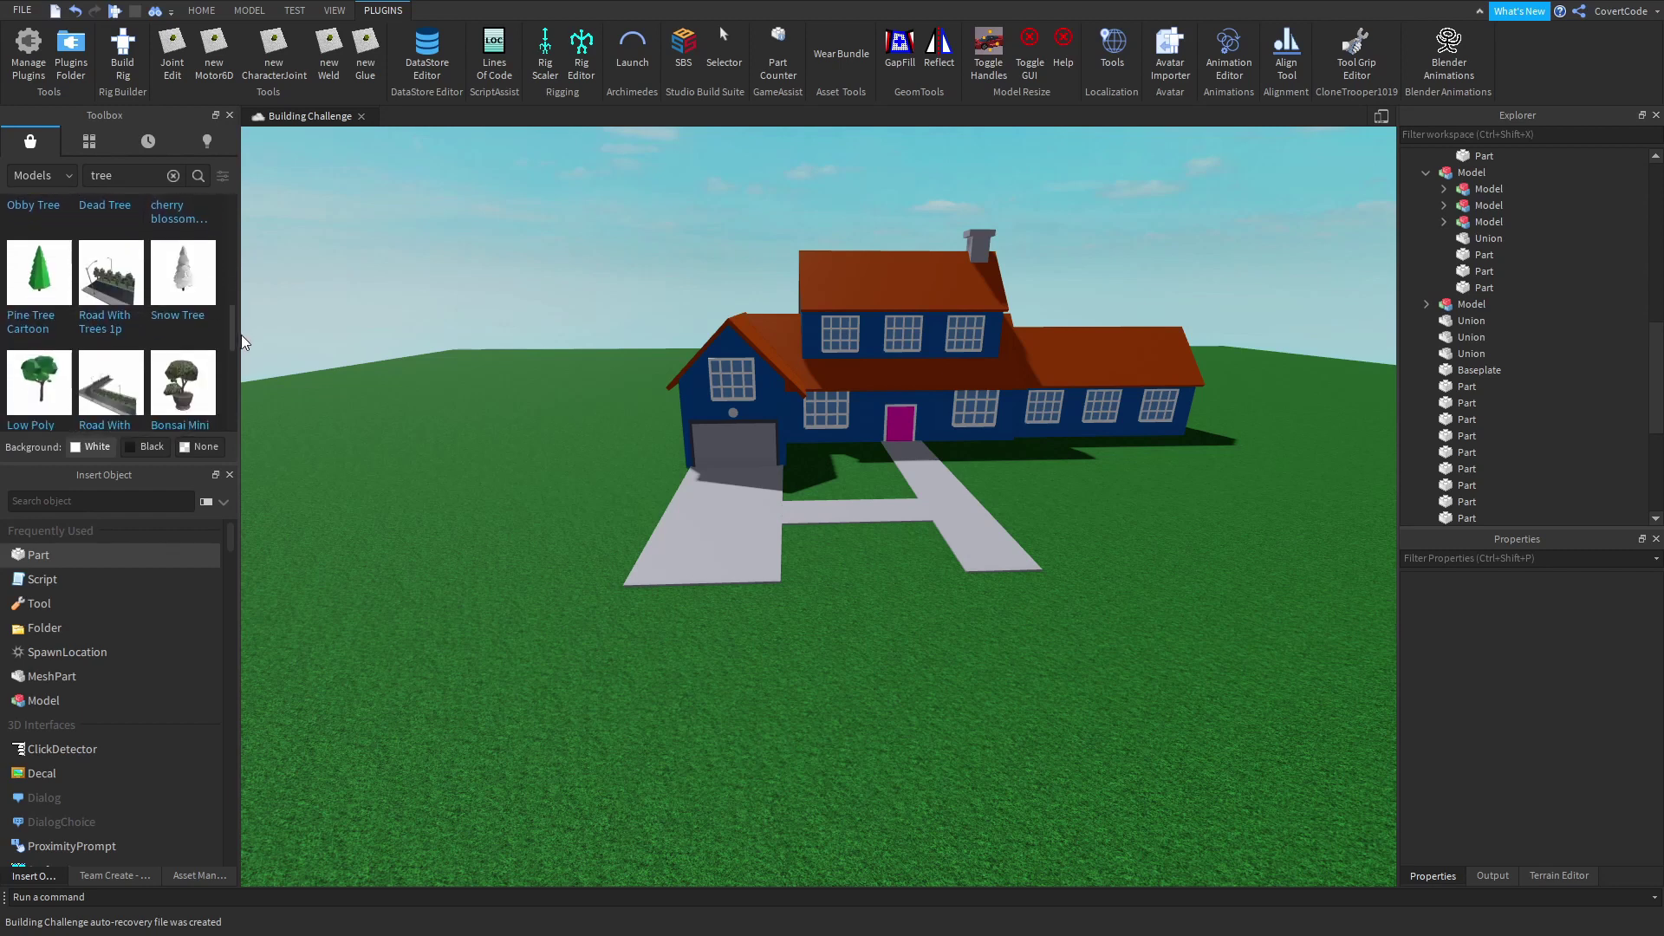
{"action": "left_click_drag", "start_coordinate": [39, 273], "coordinate": [1058, 569]}
{"action": "key", "text": "s"}
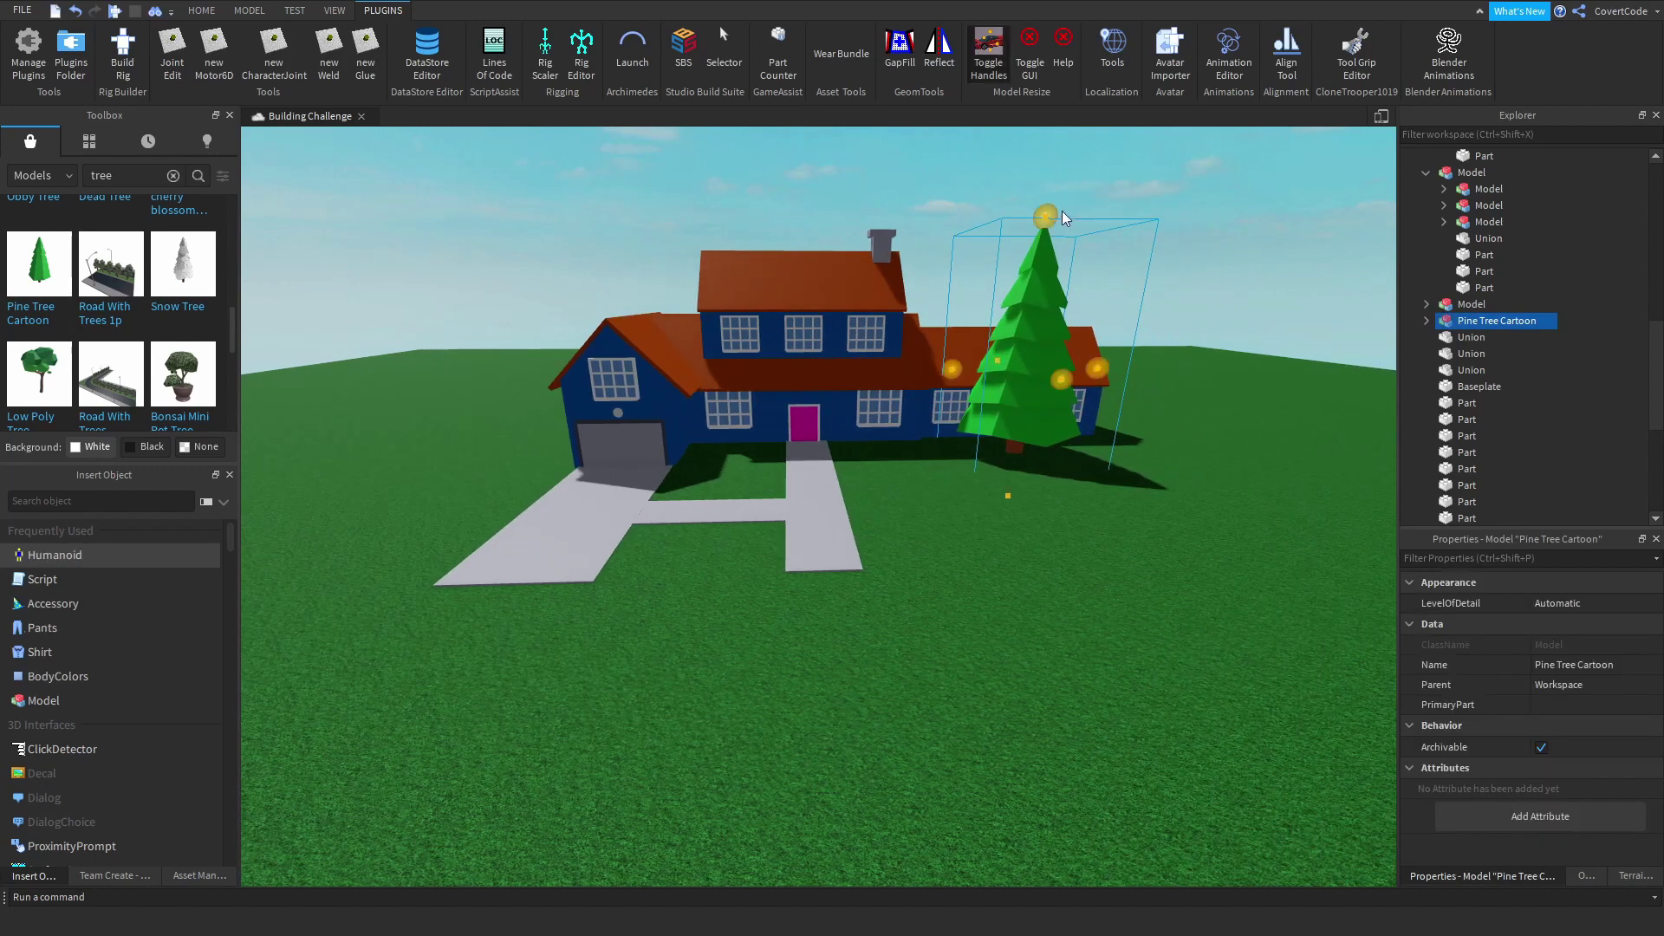
- Move the pine tree onto the lawn in front of the side wing with its trunk standing on the grass
{"action": "left_click_drag", "start_coordinate": [1065, 219], "coordinate": [1004, 520]}
{"action": "left_click", "coordinate": [685, 52]}
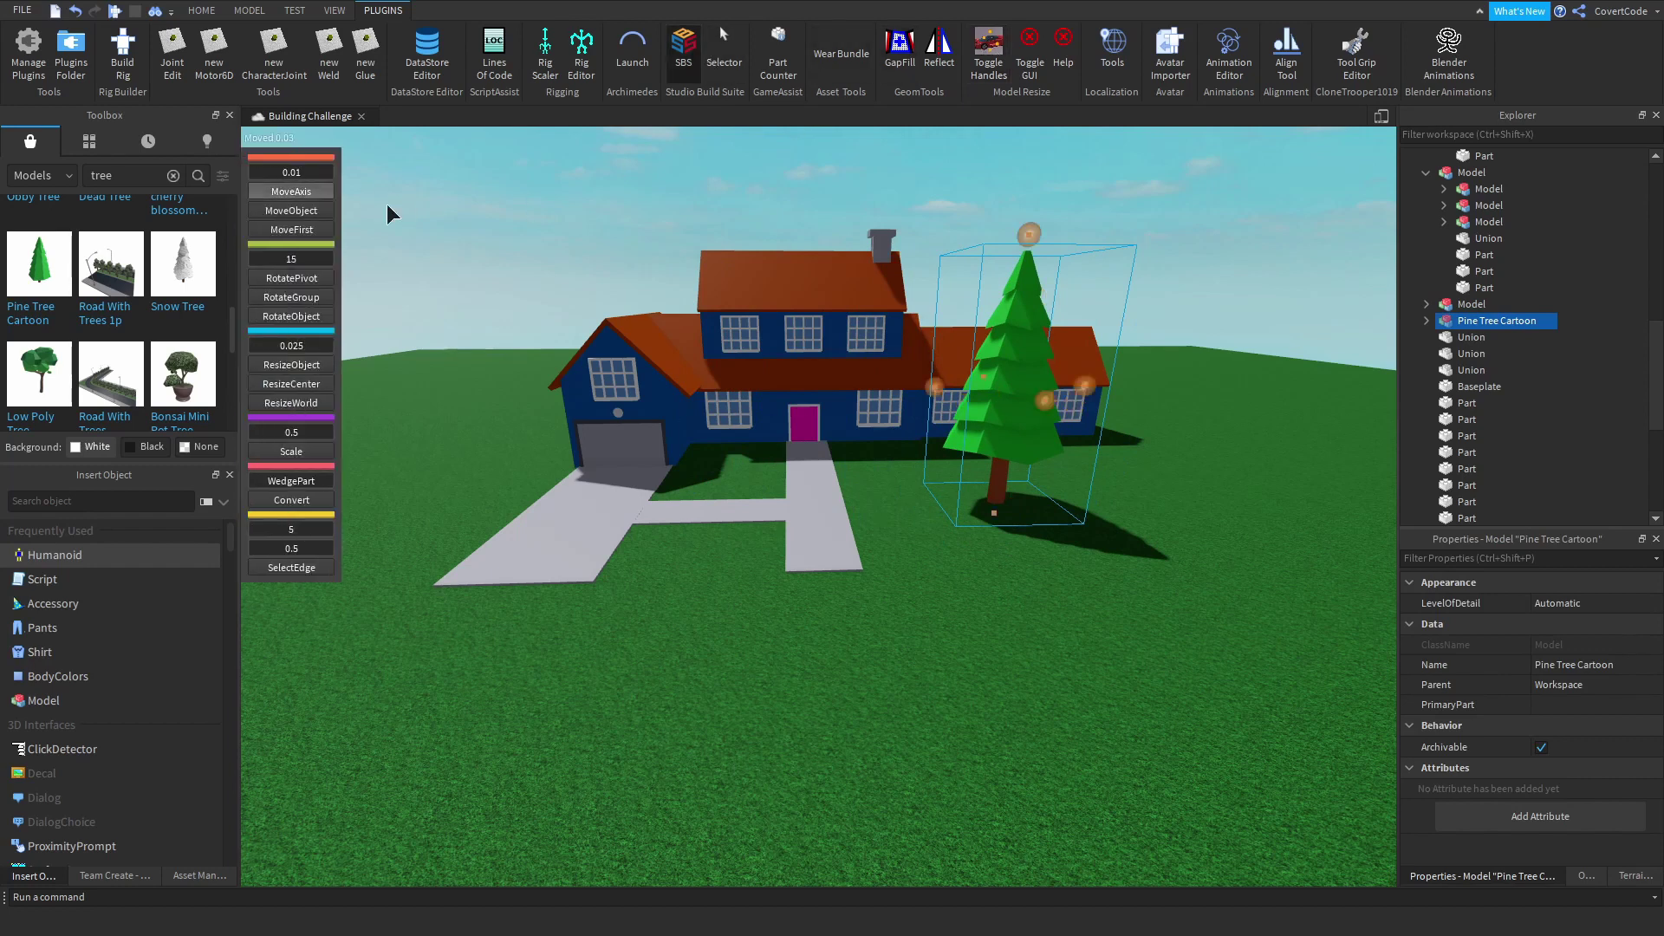
{"action": "right_click_drag", "start_coordinate": [1040, 267], "coordinate": [866, 274]}
{"action": "left_click", "coordinate": [685, 52]}
- Inspect the house from the front and back, including where the rear eave meets the gabled wing
{"action": "scroll", "coordinate": [910, 312], "scroll_direction": "up", "scroll_amount": 2}
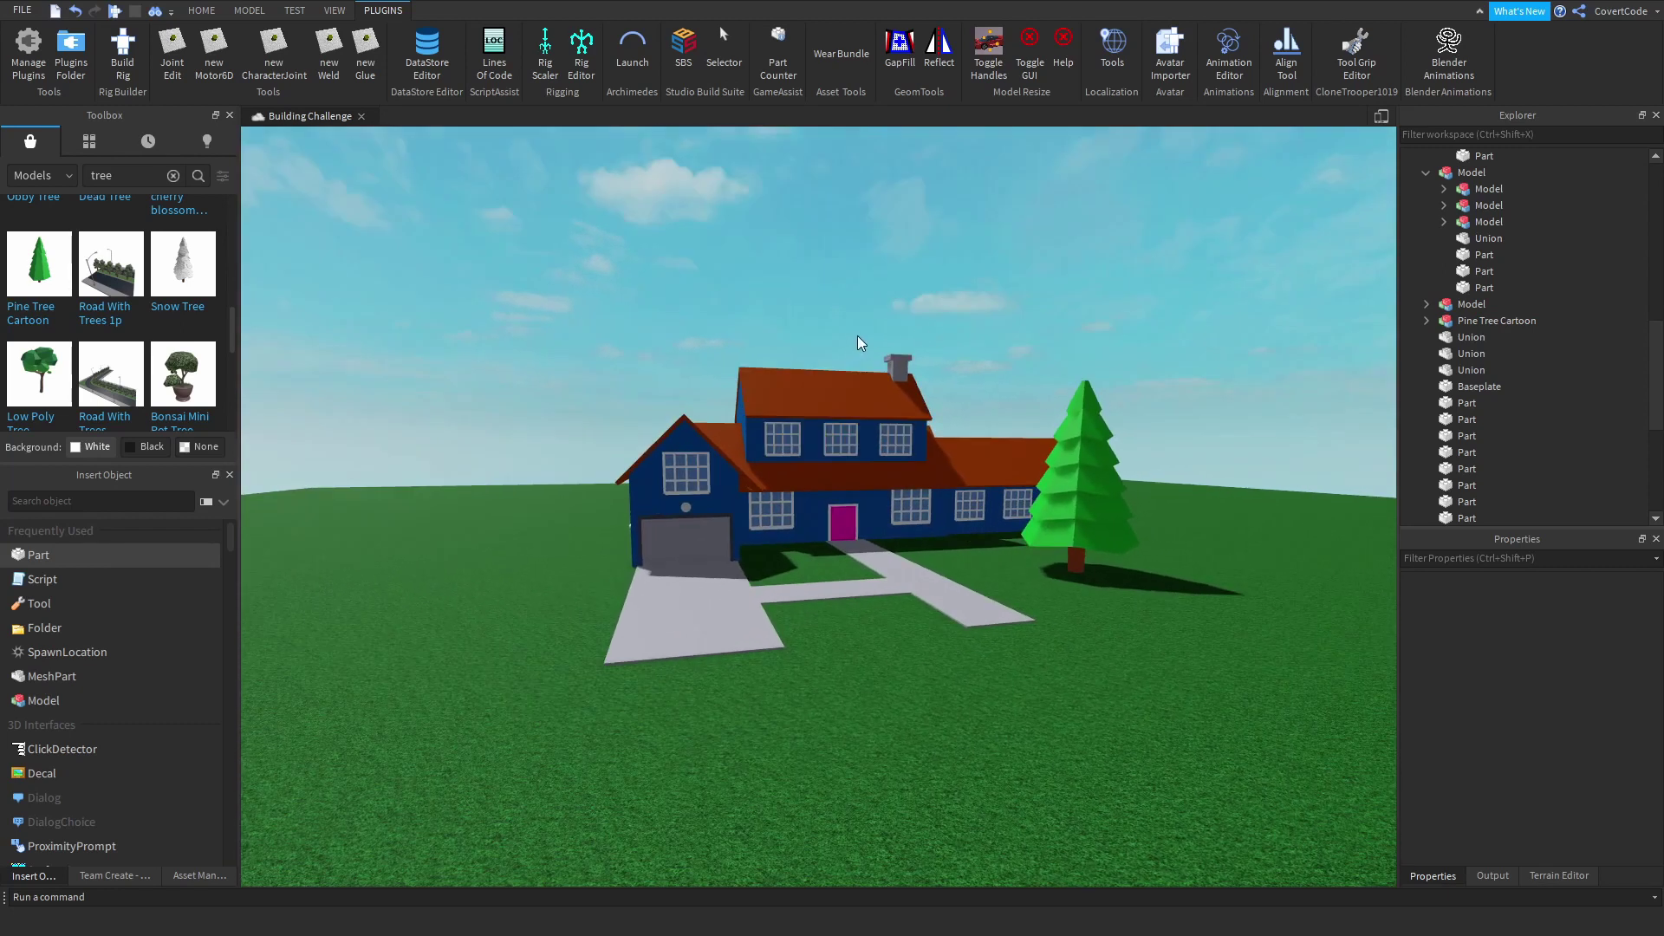
{"action": "scroll", "coordinate": [681, 313], "scroll_direction": "up", "scroll_amount": 5}
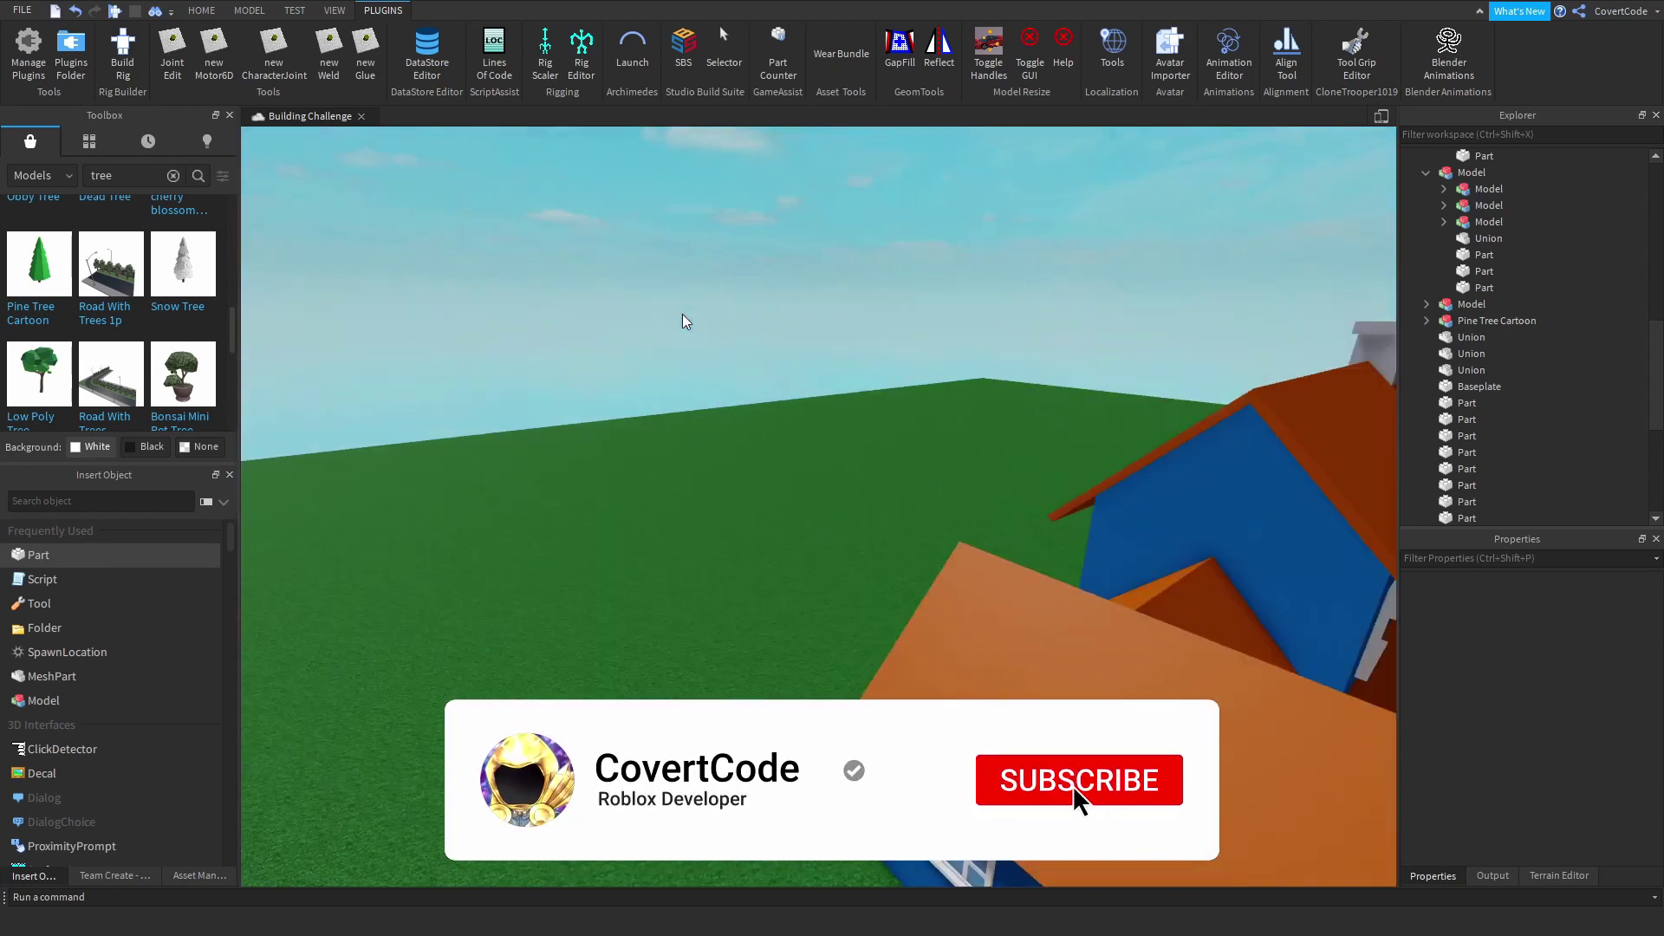
{"action": "right_click_drag", "start_coordinate": [682, 314], "coordinate": [664, 411]}
{"action": "scroll", "coordinate": [682, 314], "scroll_direction": "down", "scroll_amount": 8}
{"action": "right_click_drag", "start_coordinate": [668, 559], "coordinate": [761, 543]}
{"action": "scroll", "coordinate": [974, 630], "scroll_direction": "up", "scroll_amount": 5}
{"action": "scroll", "coordinate": [973, 630], "scroll_direction": "up", "scroll_amount": 3}
{"action": "scroll", "coordinate": [913, 538], "scroll_direction": "down", "scroll_amount": 5}
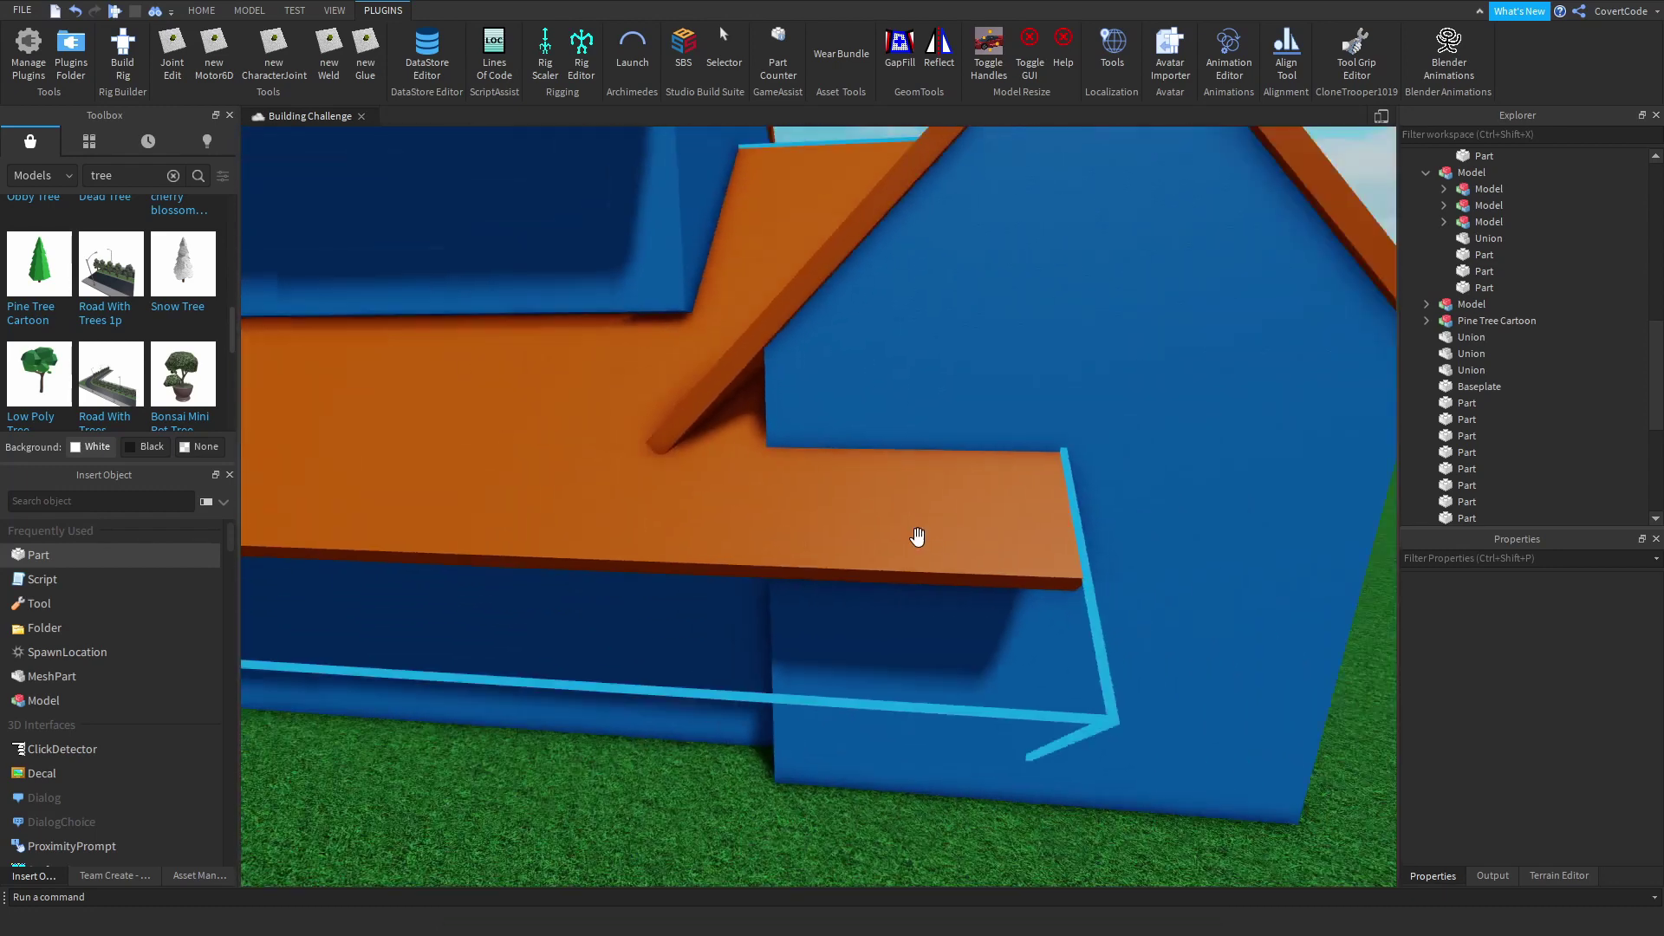
- Examine the rear lower roof slab where it extends across the back wall of the gabled garage wing
{"action": "left_click", "coordinate": [908, 535]}
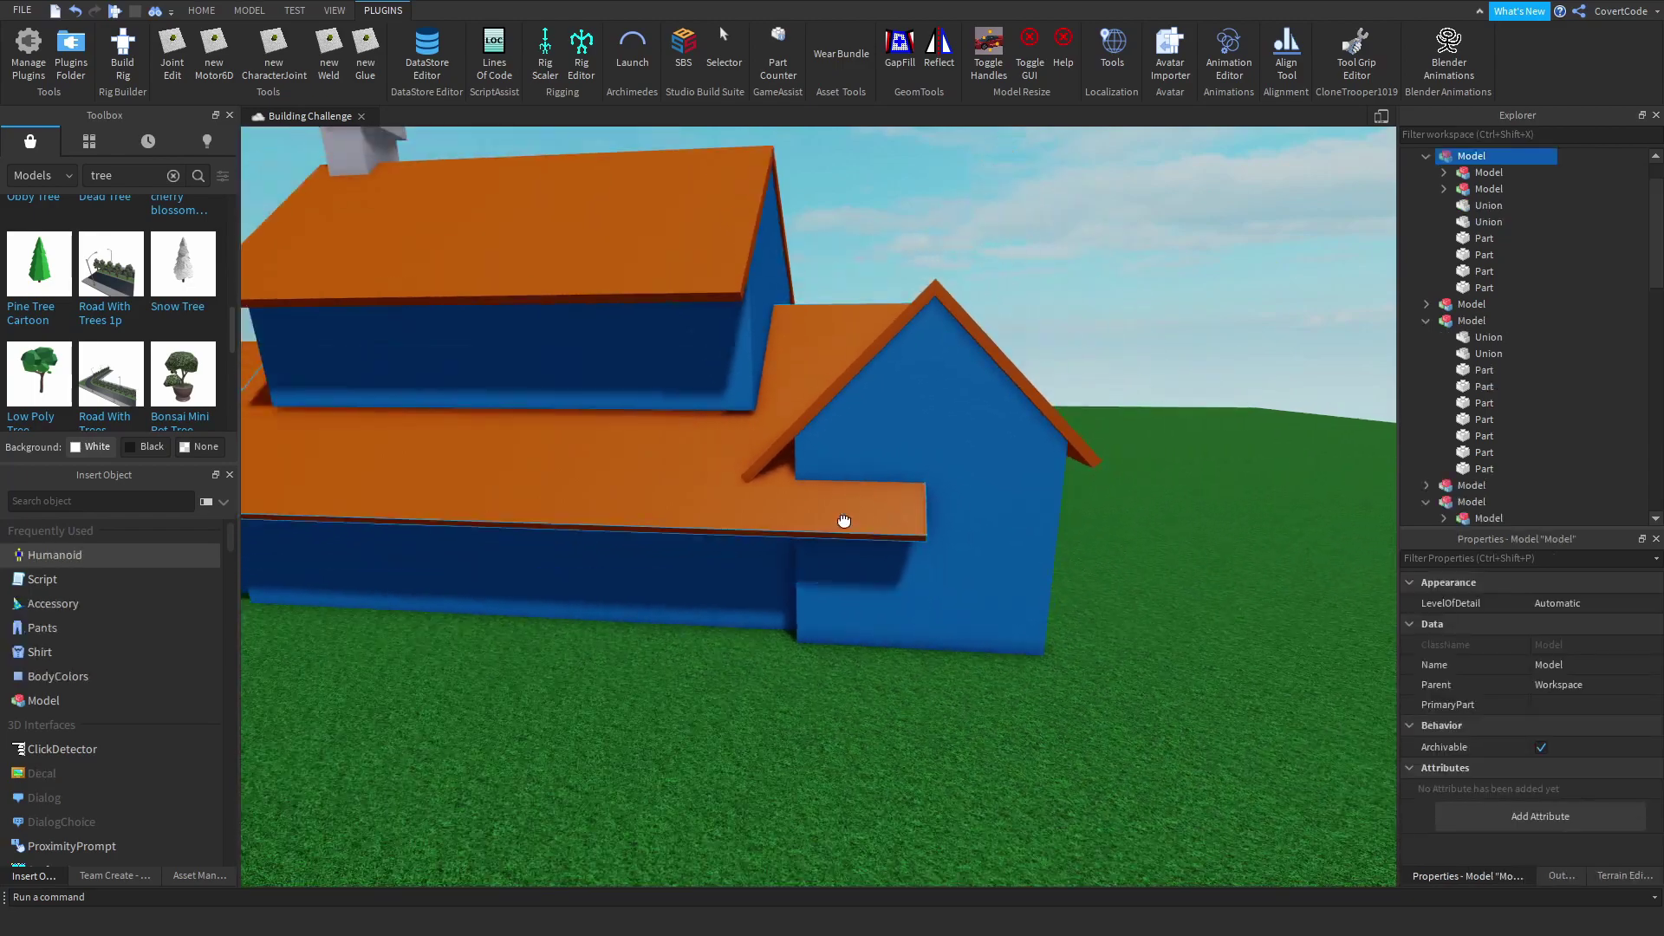
{"action": "left_click", "coordinate": [939, 246]}
{"action": "right_click_drag", "start_coordinate": [940, 245], "coordinate": [940, 246]}
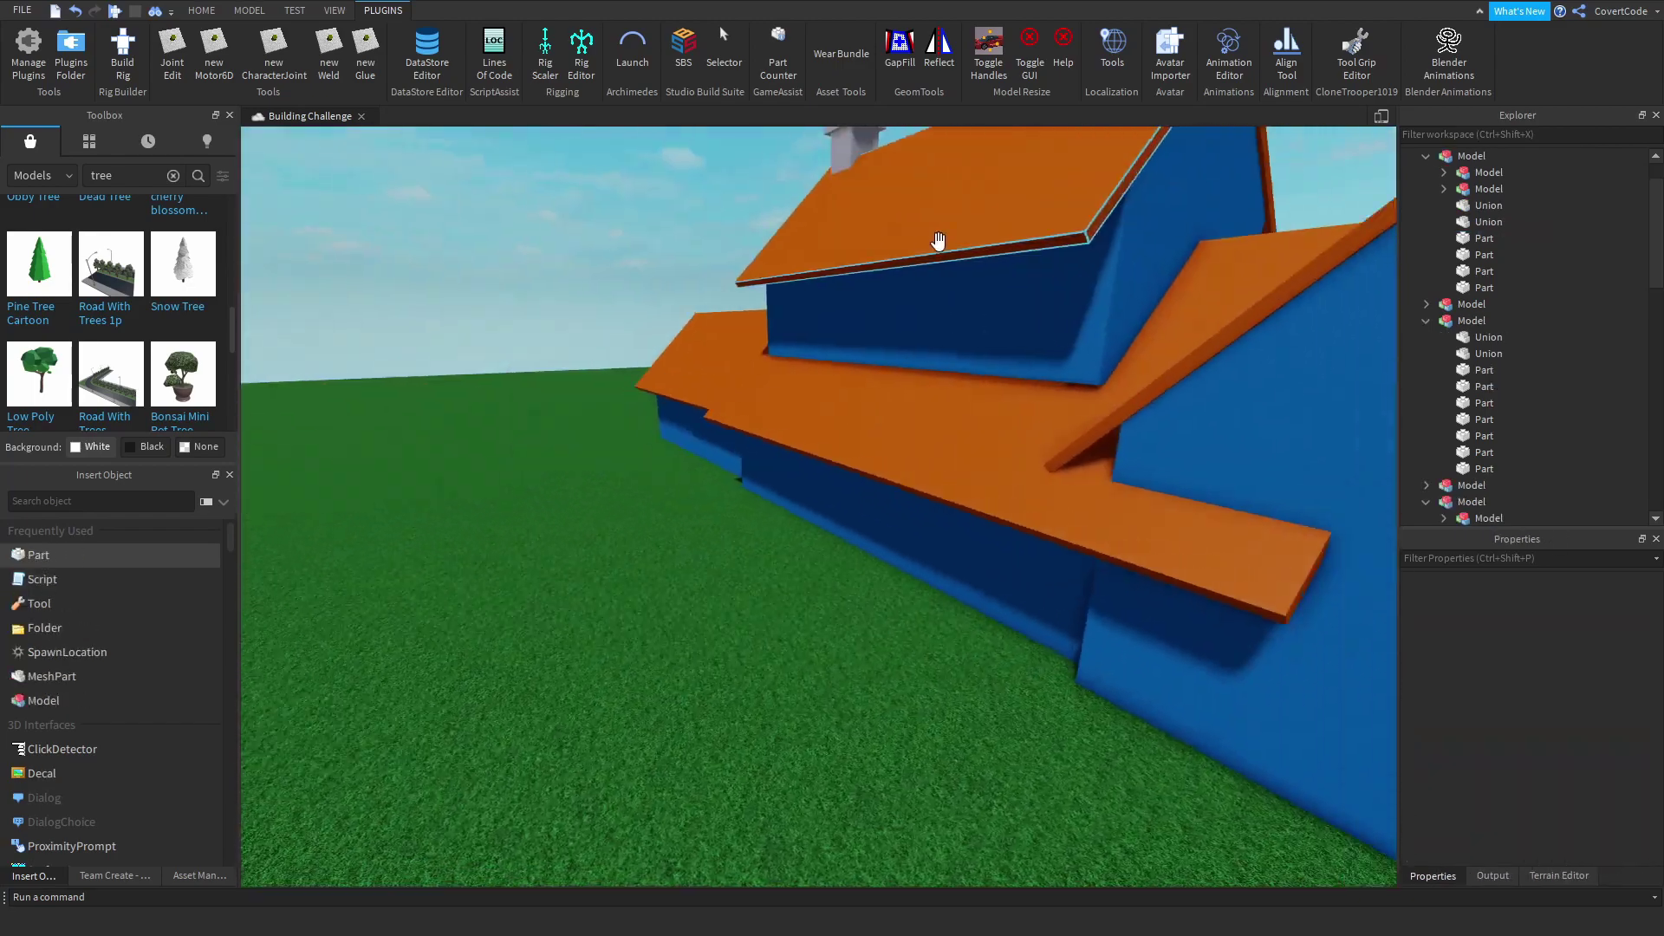
{"action": "scroll", "coordinate": [876, 460], "scroll_direction": "up", "scroll_amount": 6}
{"action": "scroll", "coordinate": [876, 460], "scroll_direction": "down", "scroll_amount": 6}
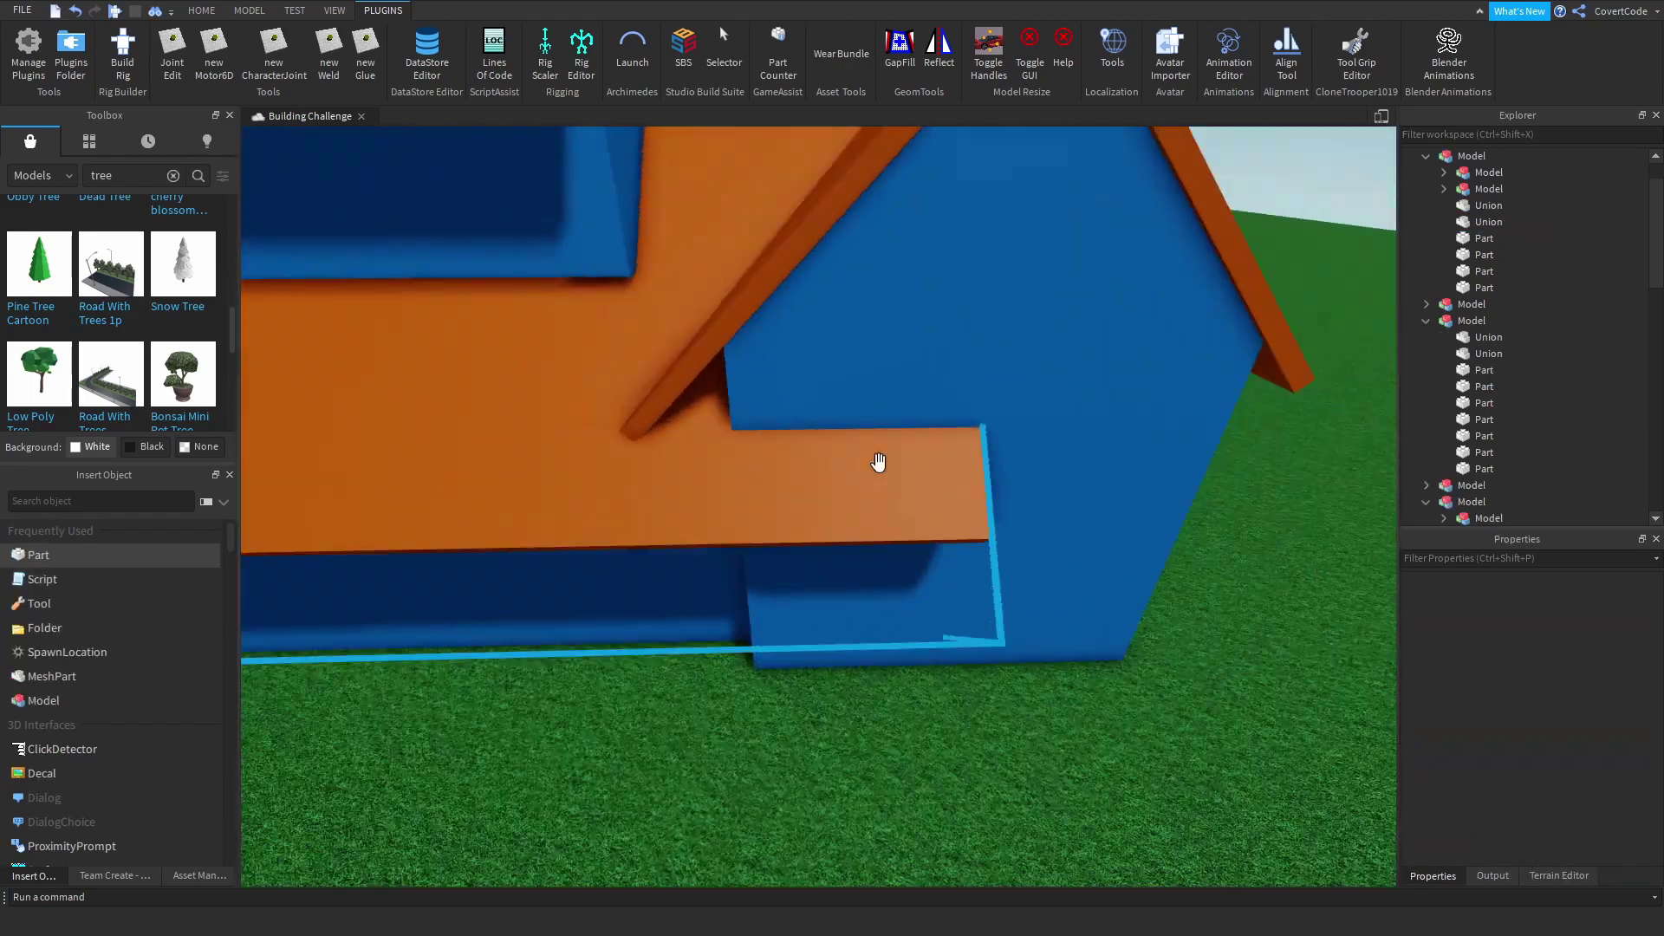
{"action": "left_click", "coordinate": [861, 494]}
{"action": "scroll", "coordinate": [810, 484], "scroll_direction": "up", "scroll_amount": 2}
{"action": "right_click_drag", "start_coordinate": [810, 483], "coordinate": [818, 493]}
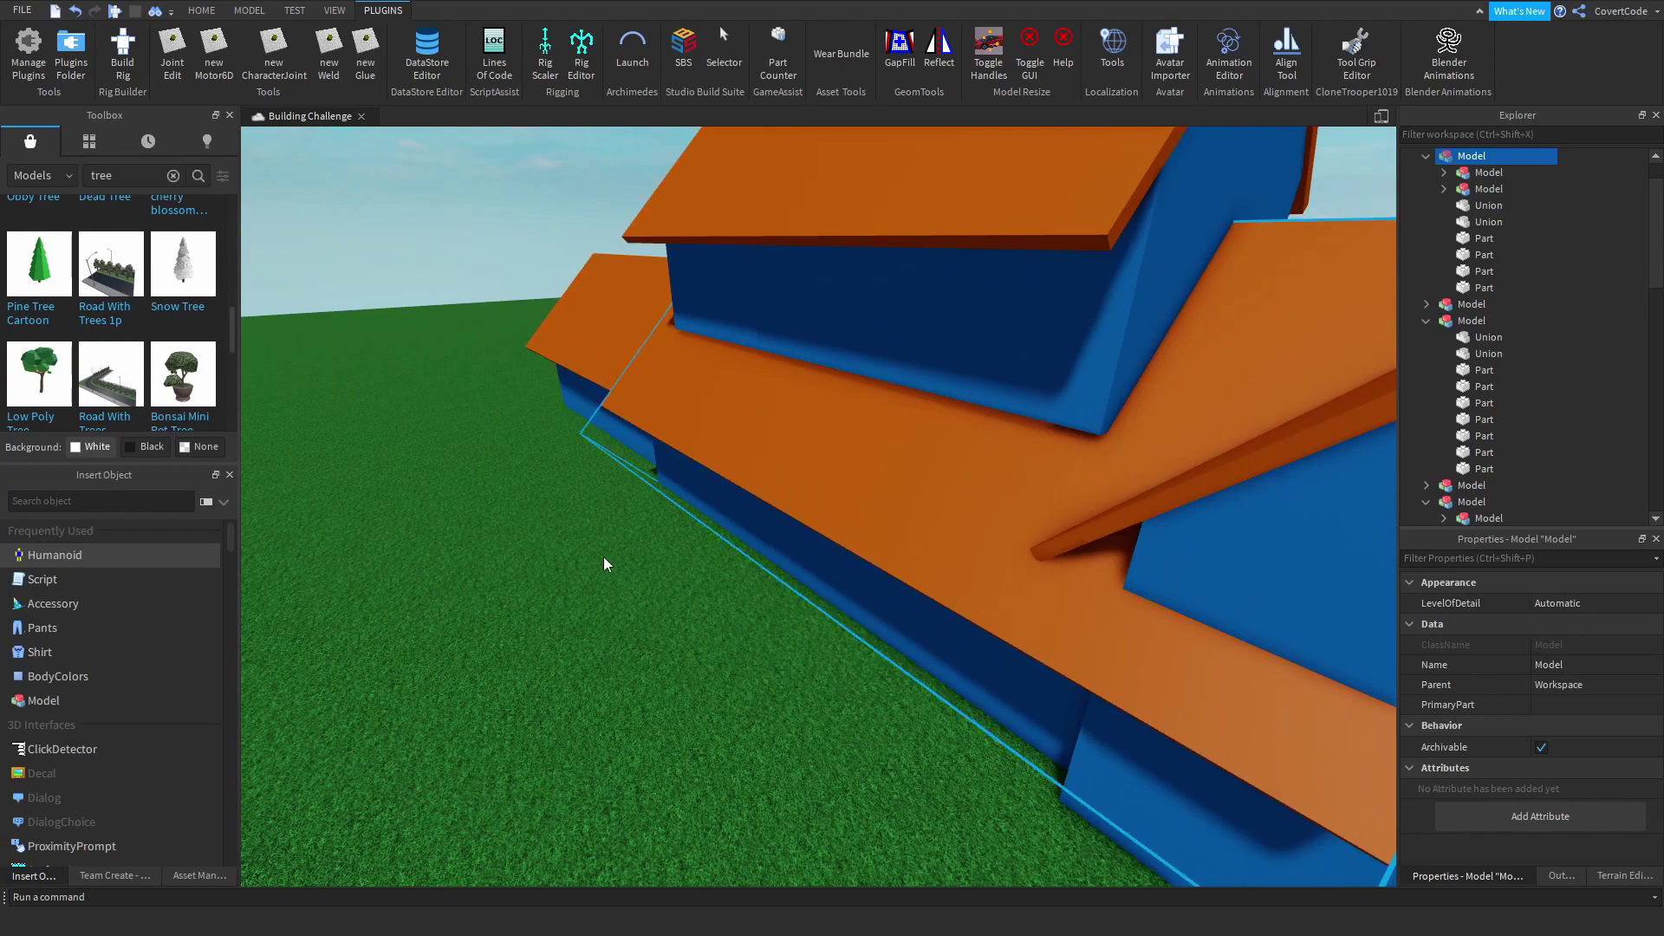
{"action": "right_click_drag", "start_coordinate": [604, 557], "coordinate": [825, 595]}
{"action": "scroll", "coordinate": [861, 505], "scroll_direction": "down", "scroll_amount": 2}
{"action": "scroll", "coordinate": [970, 639], "scroll_direction": "down", "scroll_amount": 4}
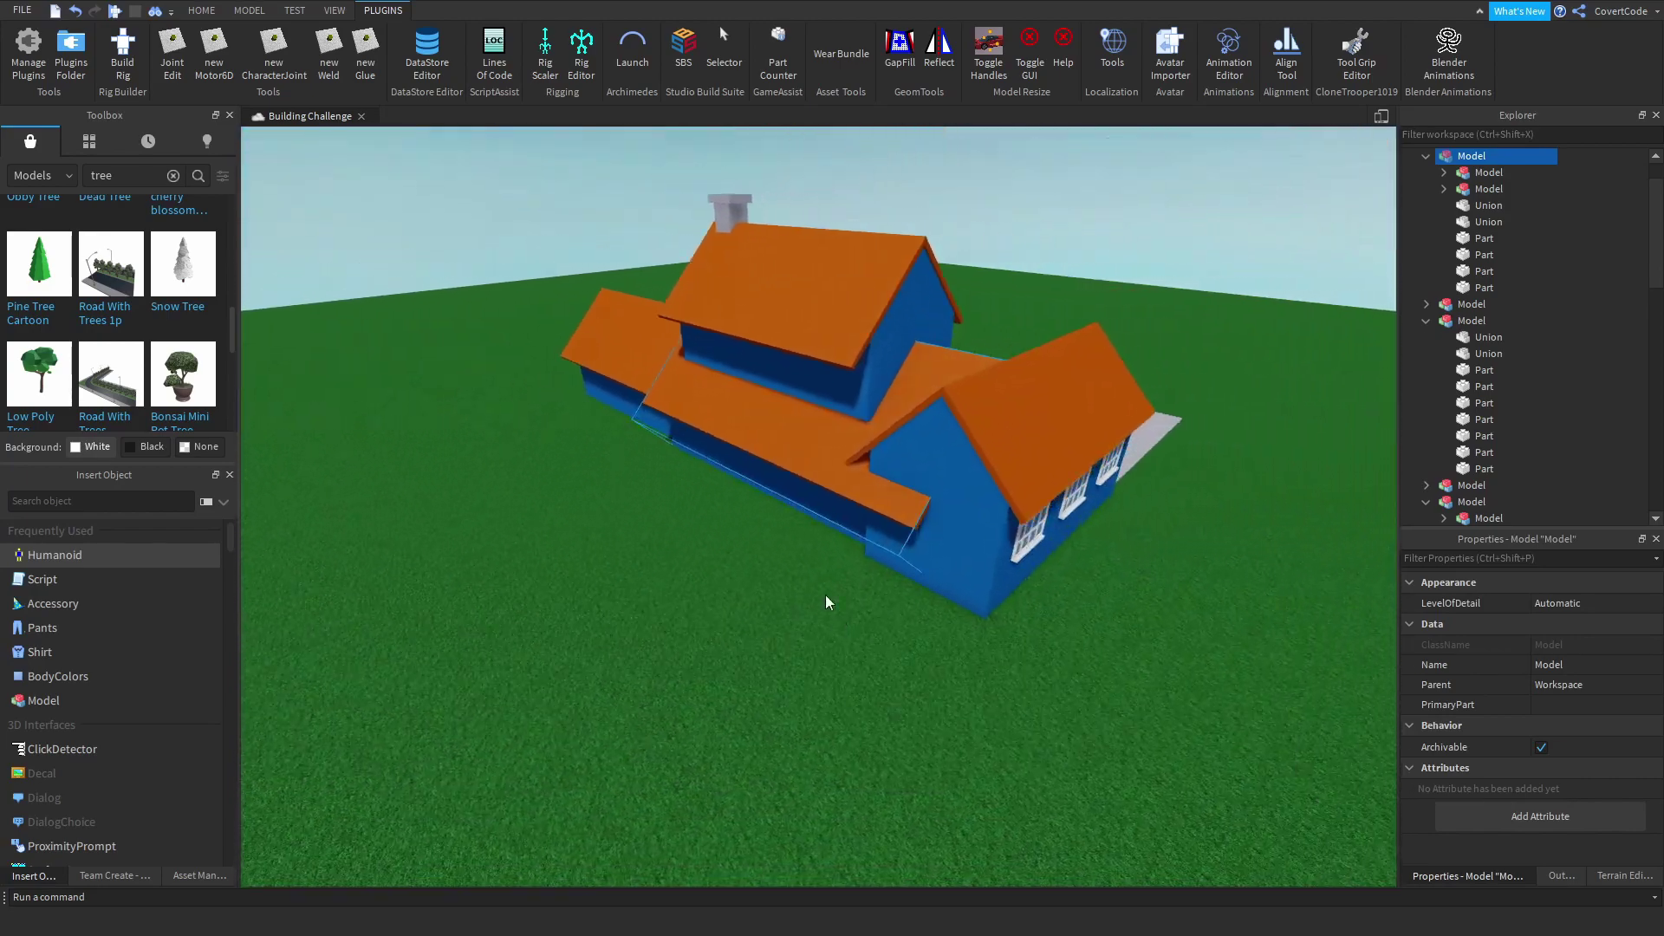
- Review the completed house from the rear around to the front, including the driveway, paths and pine tree
{"action": "scroll", "coordinate": [841, 548], "scroll_direction": "up", "scroll_amount": 2}
{"action": "right_click_drag", "start_coordinate": [759, 552], "coordinate": [880, 552]}
{"action": "scroll", "coordinate": [1034, 600], "scroll_direction": "up", "scroll_amount": 5}
{"action": "scroll", "coordinate": [1034, 600], "scroll_direction": "down", "scroll_amount": 4}
{"action": "scroll", "coordinate": [1034, 600], "scroll_direction": "up", "scroll_amount": 6}
{"action": "scroll", "coordinate": [881, 554], "scroll_direction": "down", "scroll_amount": 5}
{"action": "left_click", "coordinate": [995, 564]}
{"action": "scroll", "coordinate": [995, 550], "scroll_direction": "up", "scroll_amount": 5}
{"action": "right_click_drag", "start_coordinate": [995, 564], "coordinate": [1003, 532]}
{"action": "scroll", "coordinate": [1003, 532], "scroll_direction": "down", "scroll_amount": 2}
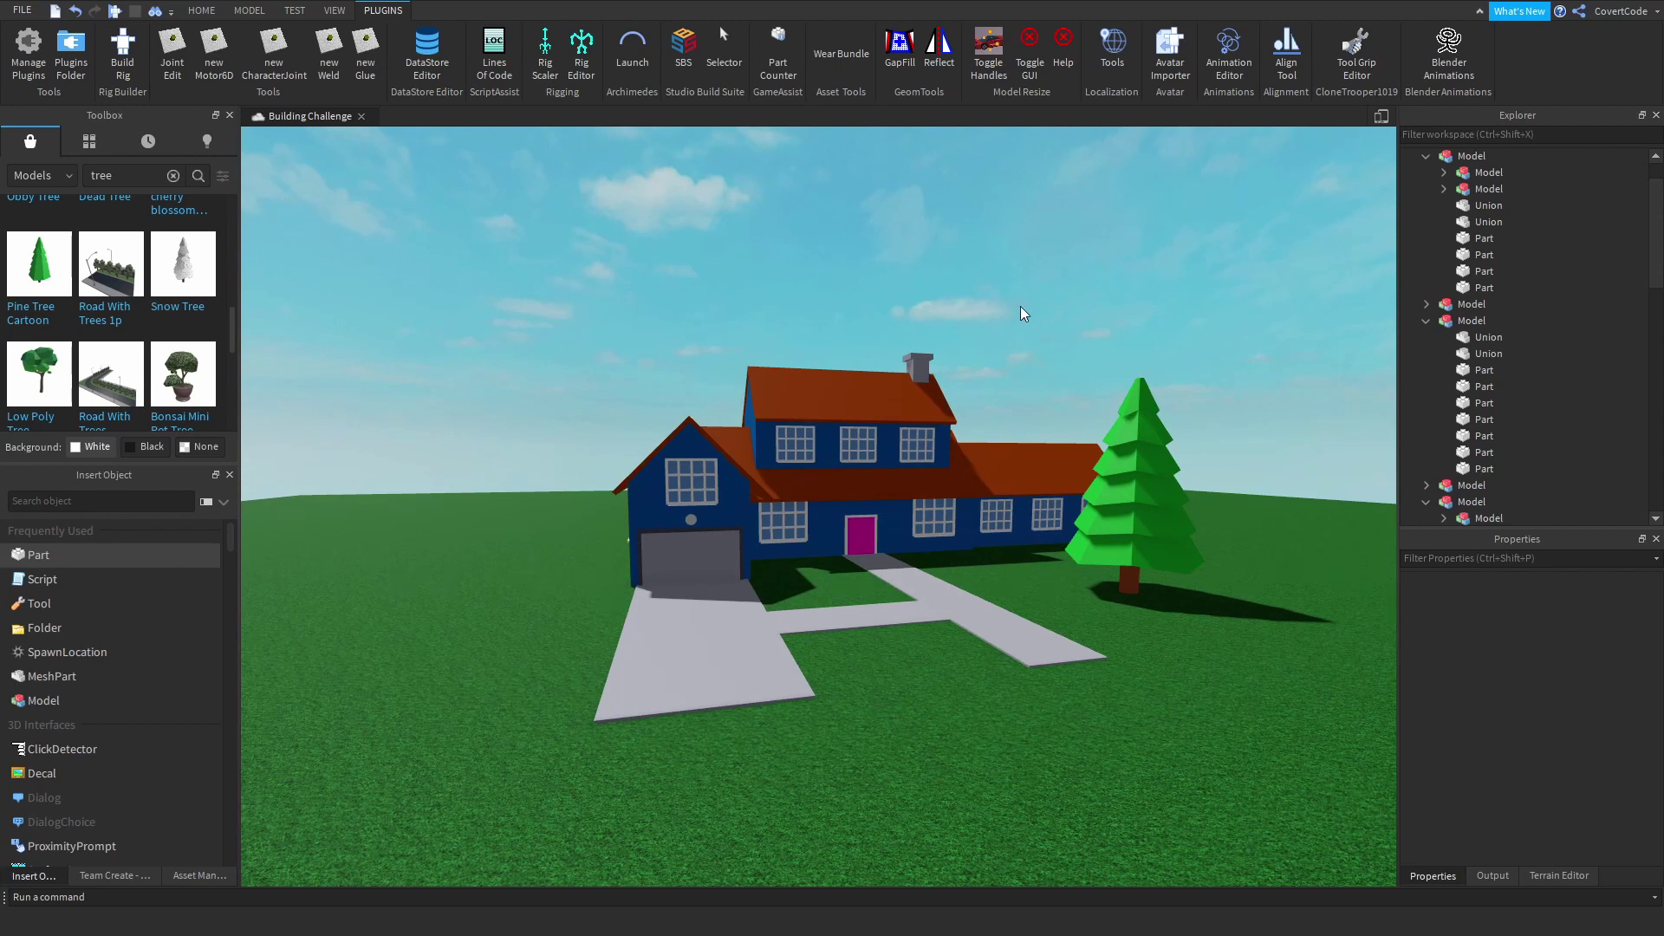
{"action": "key", "text": "w"}
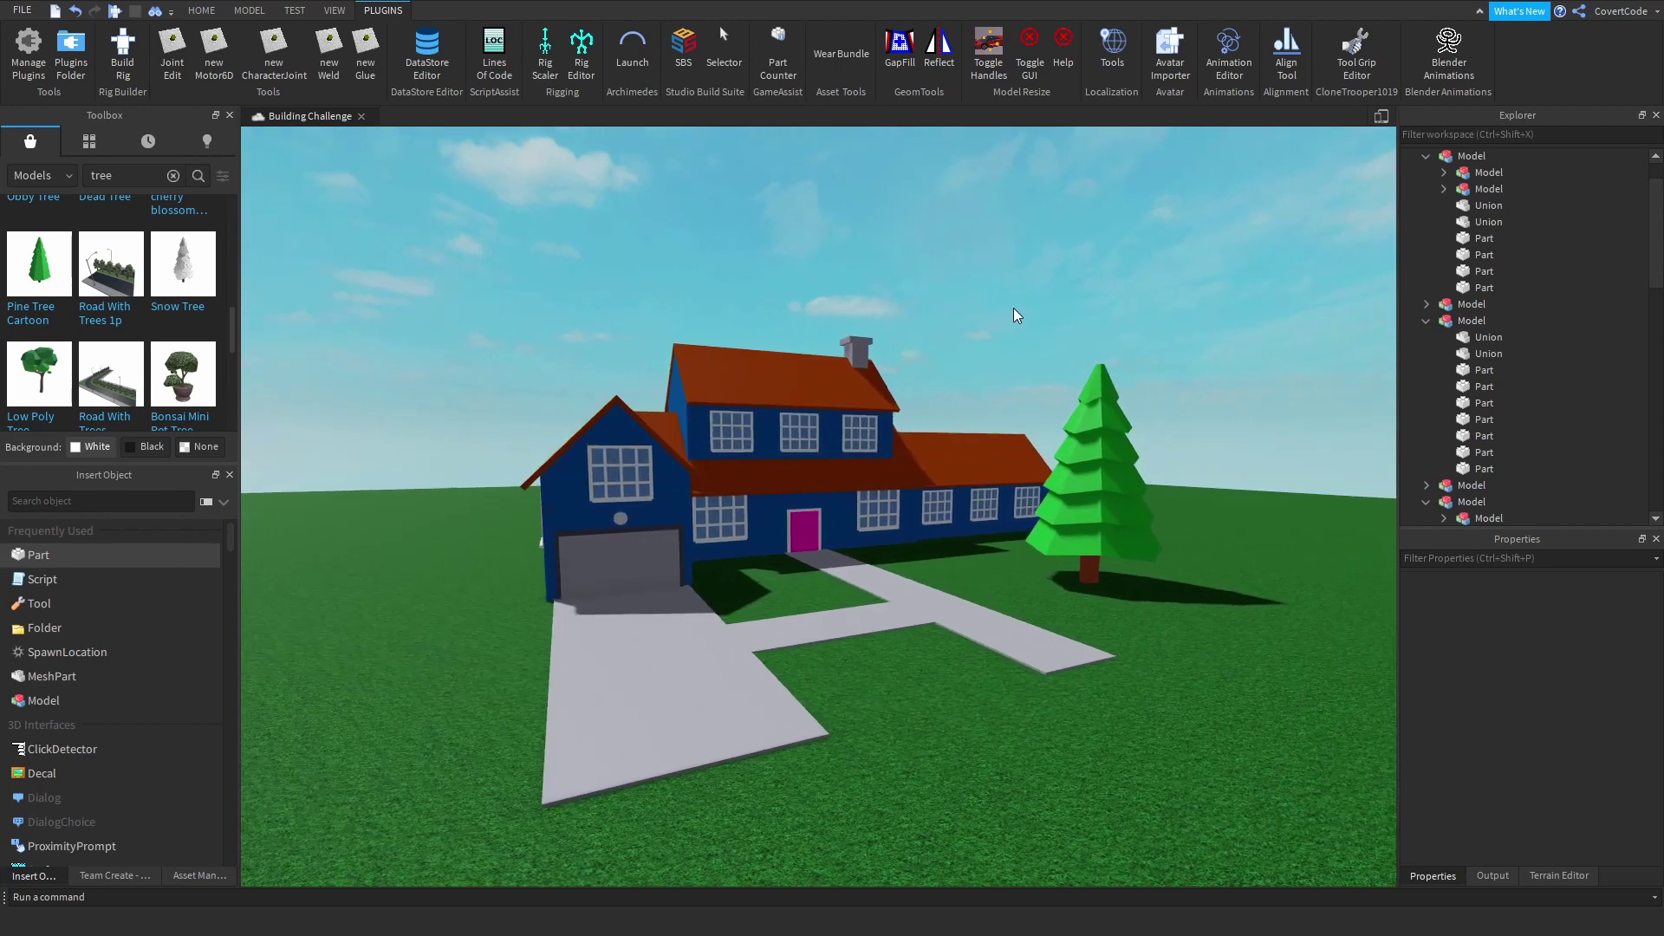